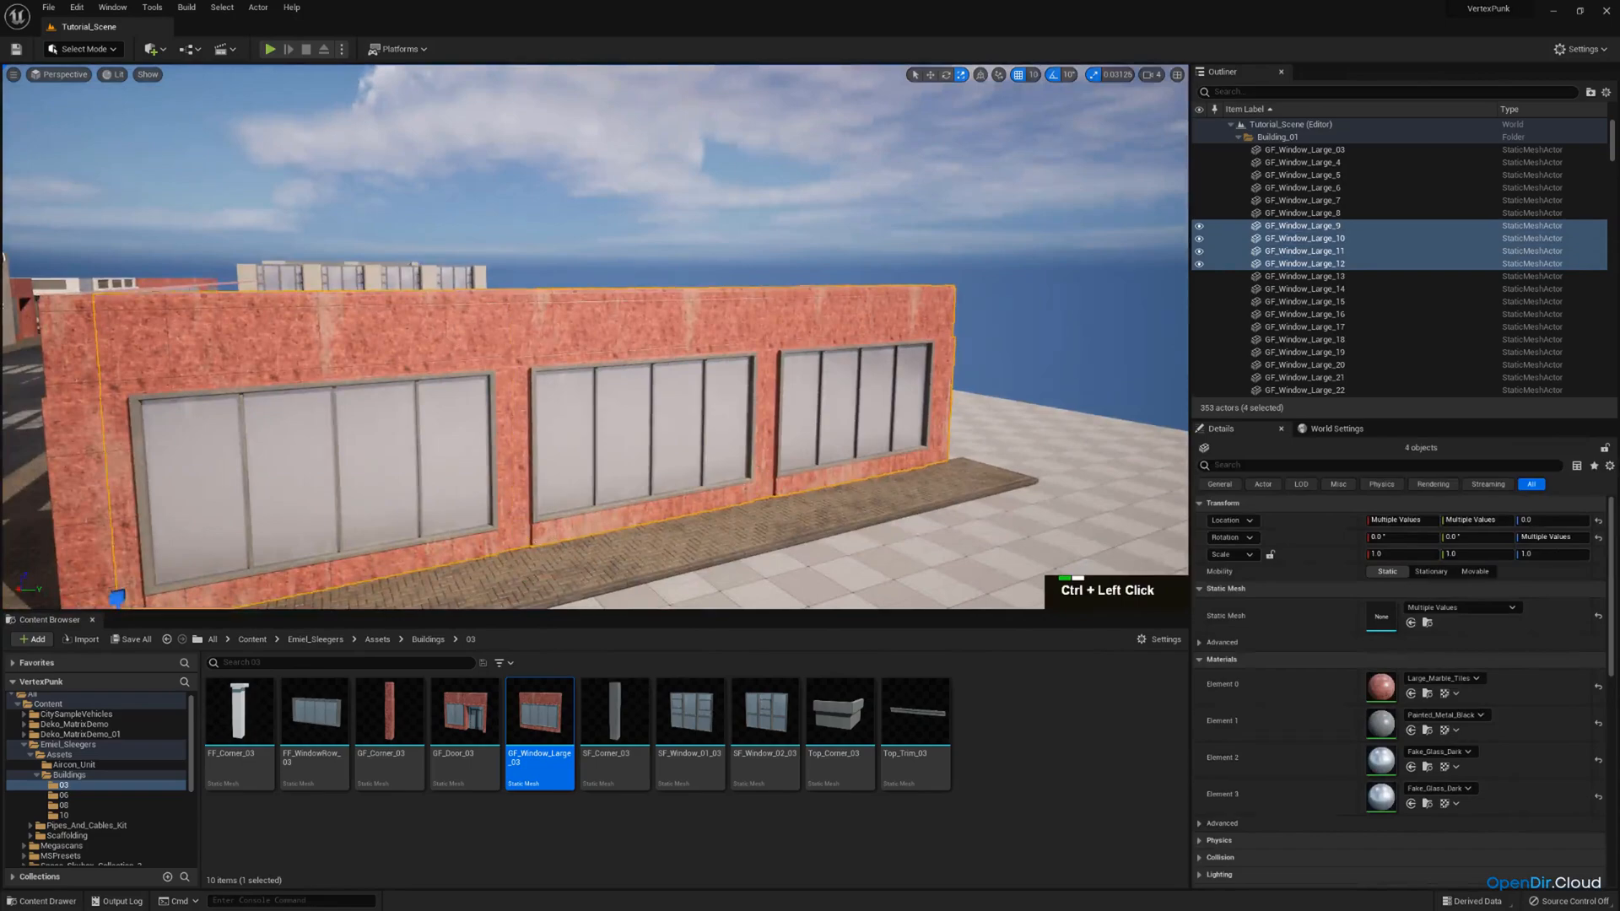
# Select all contents of the Building_01 folder to check which wall pieces it covers in the scene.
pyautogui.moveTo(590, 338); pyautogui.dragTo(701, 342, button='right')
pyautogui.click(1270, 139)
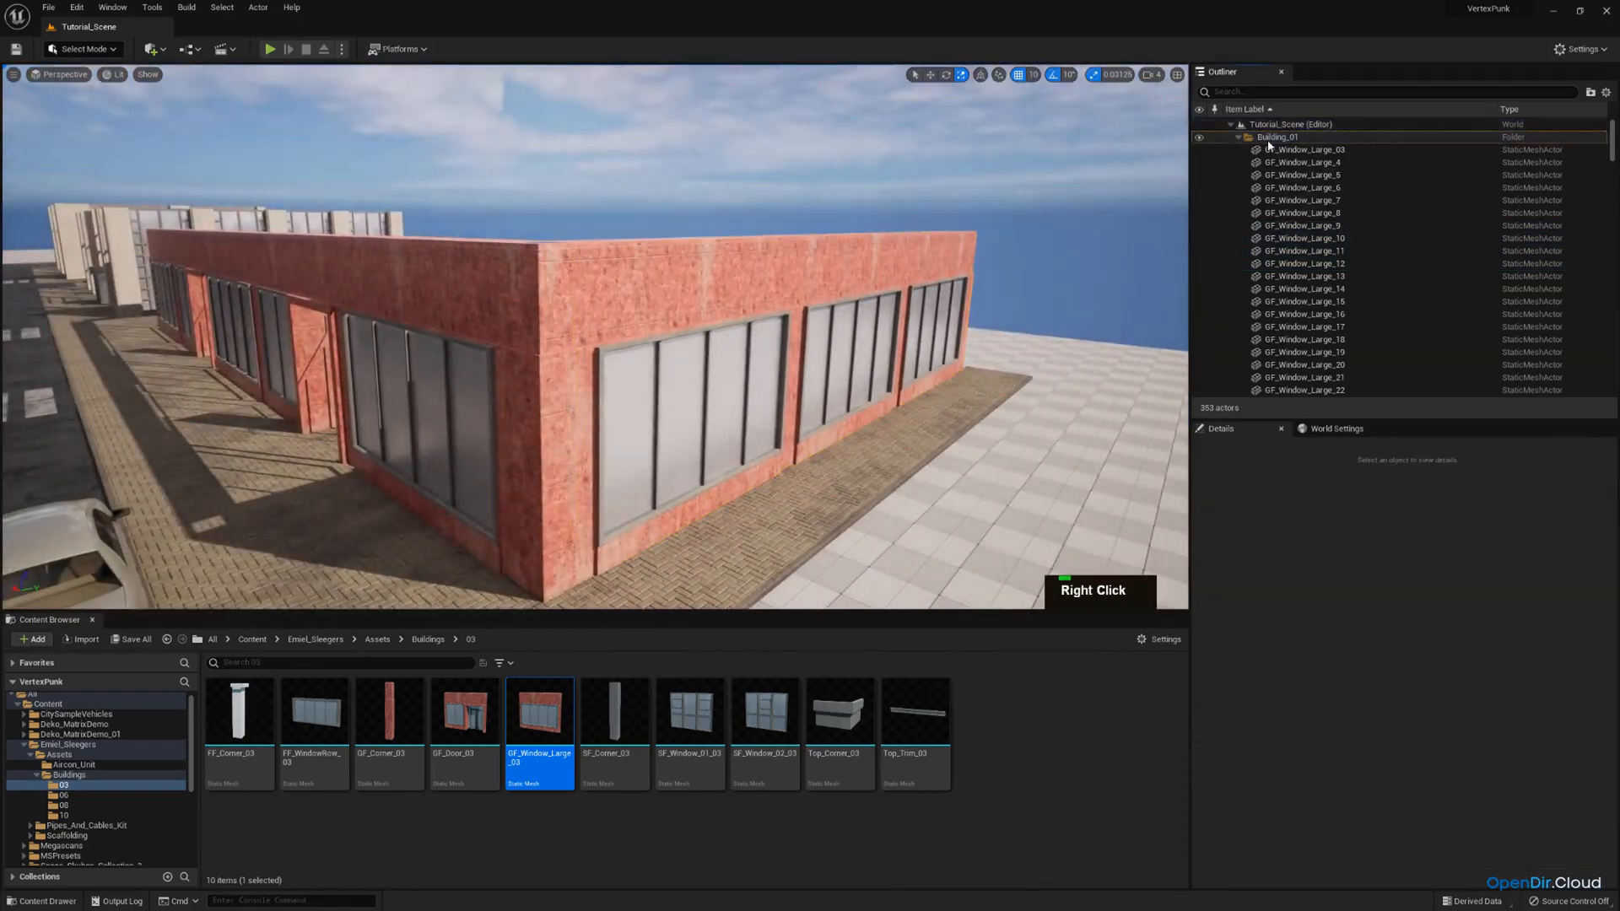
pyautogui.rightClick(1268, 141)
pyautogui.click(1420, 200)
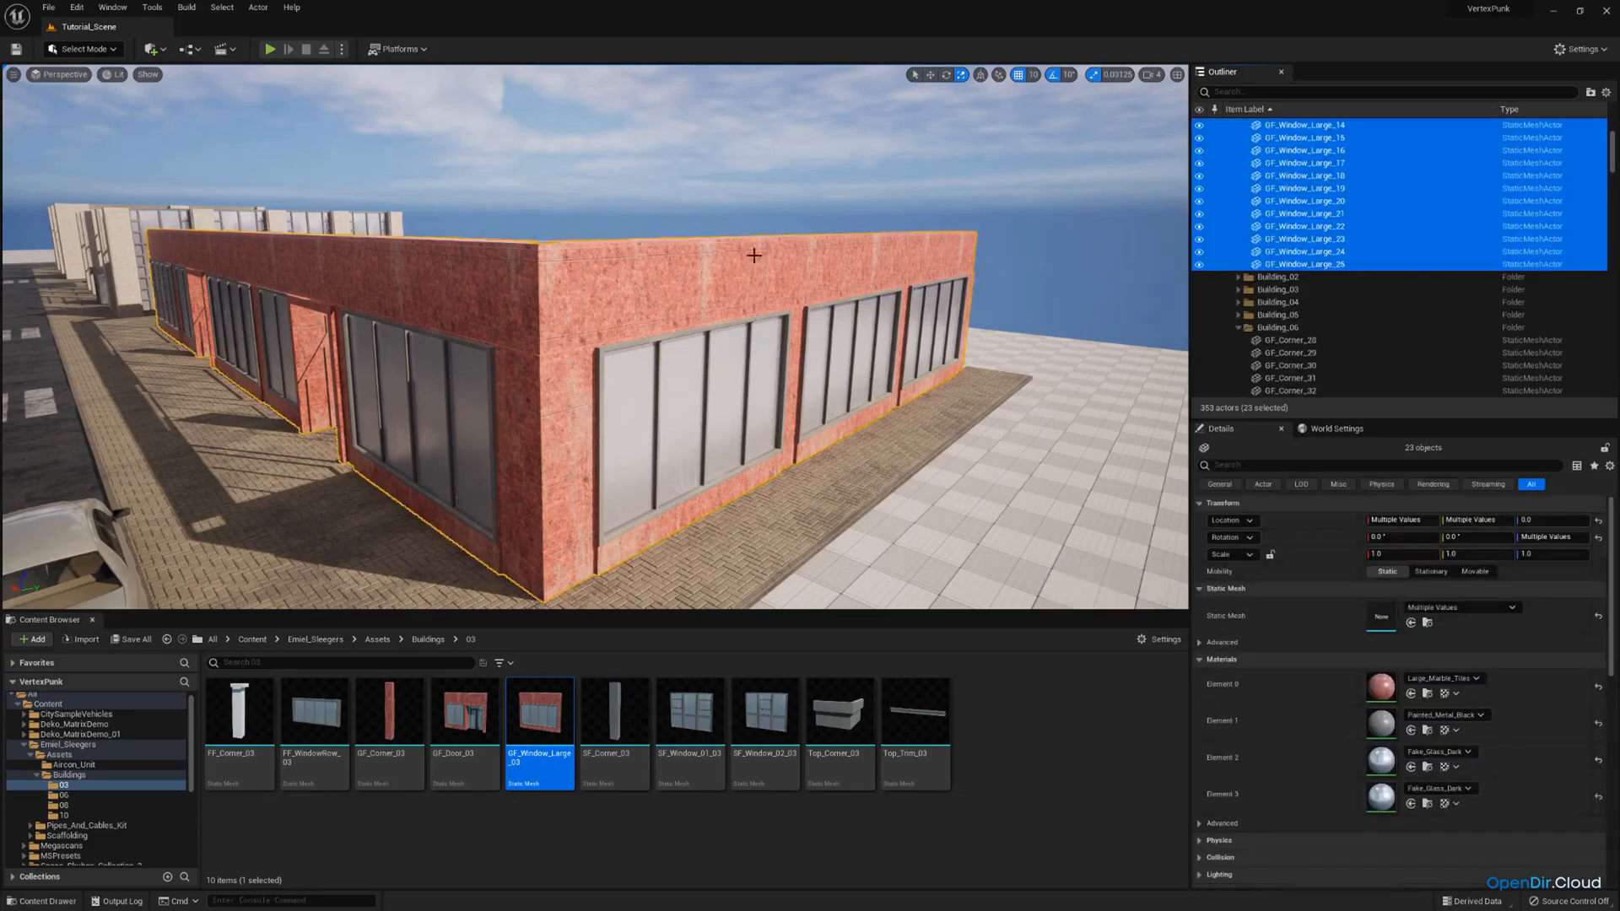
# Select the wall pieces of the separate red street-corner building and group them in a new folder named Building_07.
pyautogui.press('f')
pyautogui.scroll(3, 595, 338)
pyautogui.press('w')
pyautogui.moveTo(595, 337); pyautogui.dragTo(667, 279, button='right')
pyautogui.press('d')
pyautogui.press('s')
pyautogui.press('w')
pyautogui.scroll(1, 667, 278)
pyautogui.moveTo(767, 337); pyautogui.dragTo(666, 337, button='right')
pyautogui.press('d')
pyautogui.scroll(1, 764, 346)
pyautogui.click(767, 337)
pyautogui.keyDown('ctrl'); pyautogui.click(608, 412); pyautogui.keyUp('ctrl')
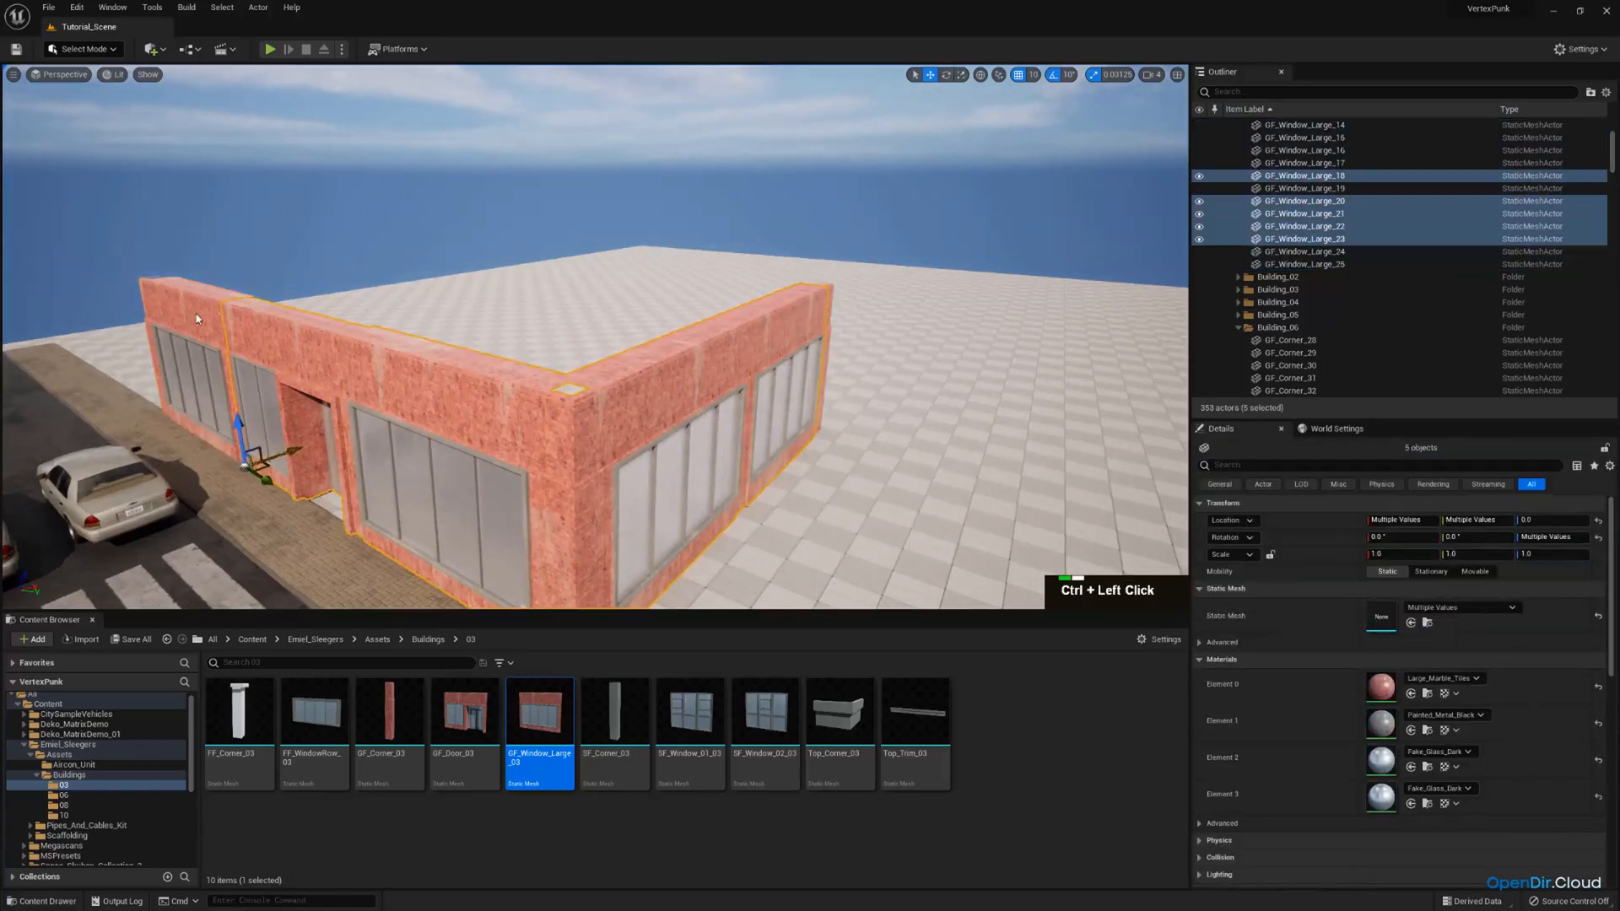
pyautogui.click(1589, 93)
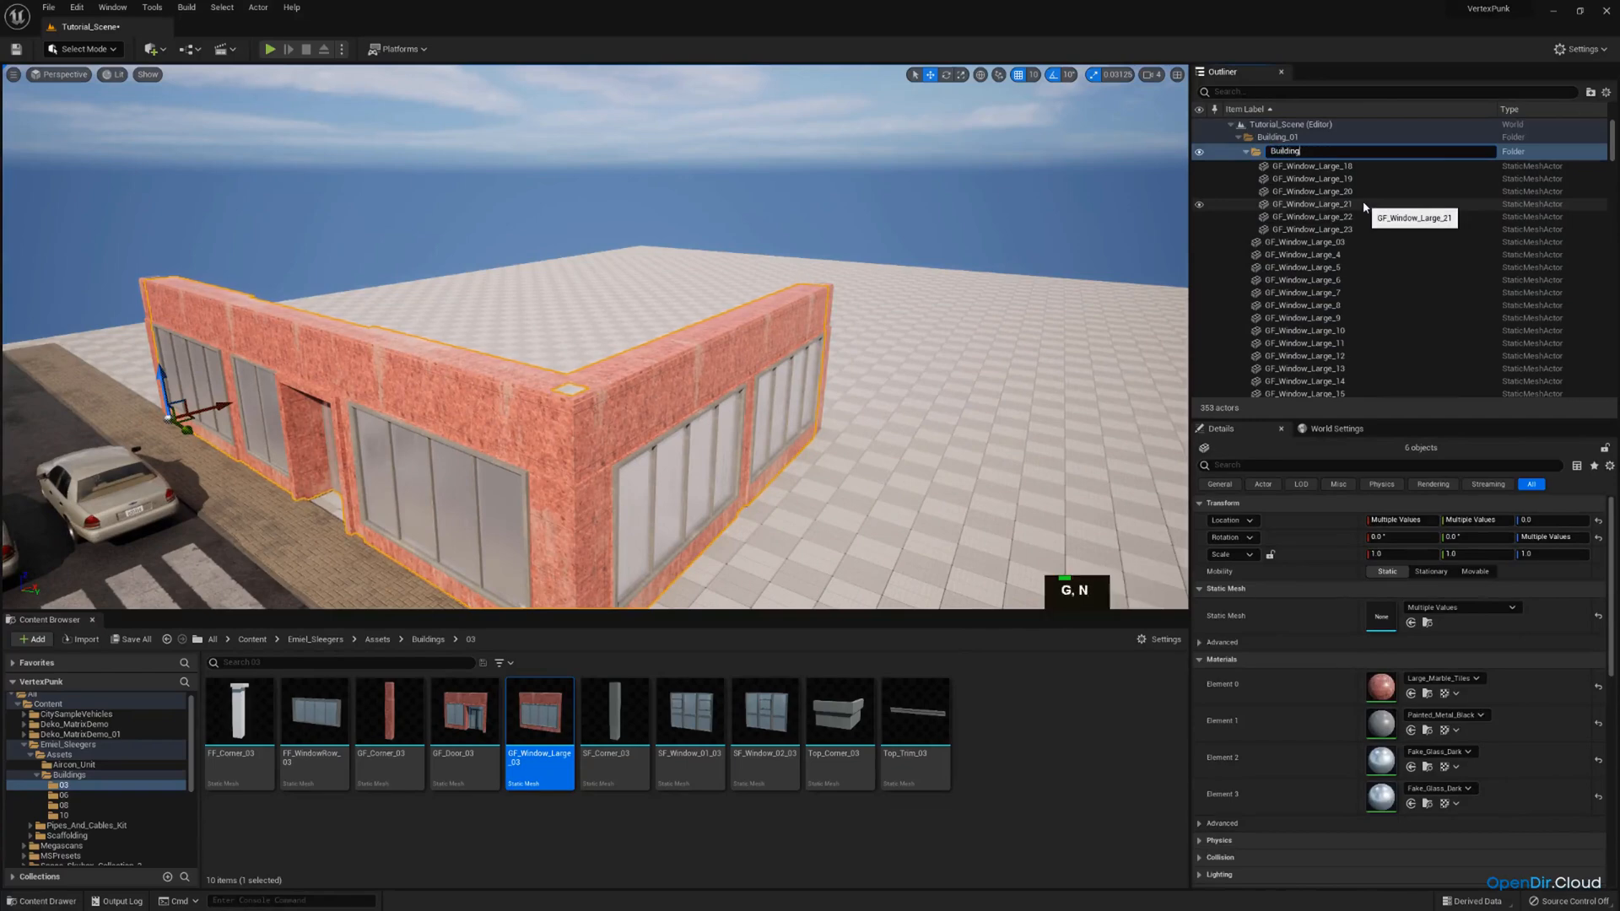
pyautogui.write('Building_07')
pyautogui.press('Return')
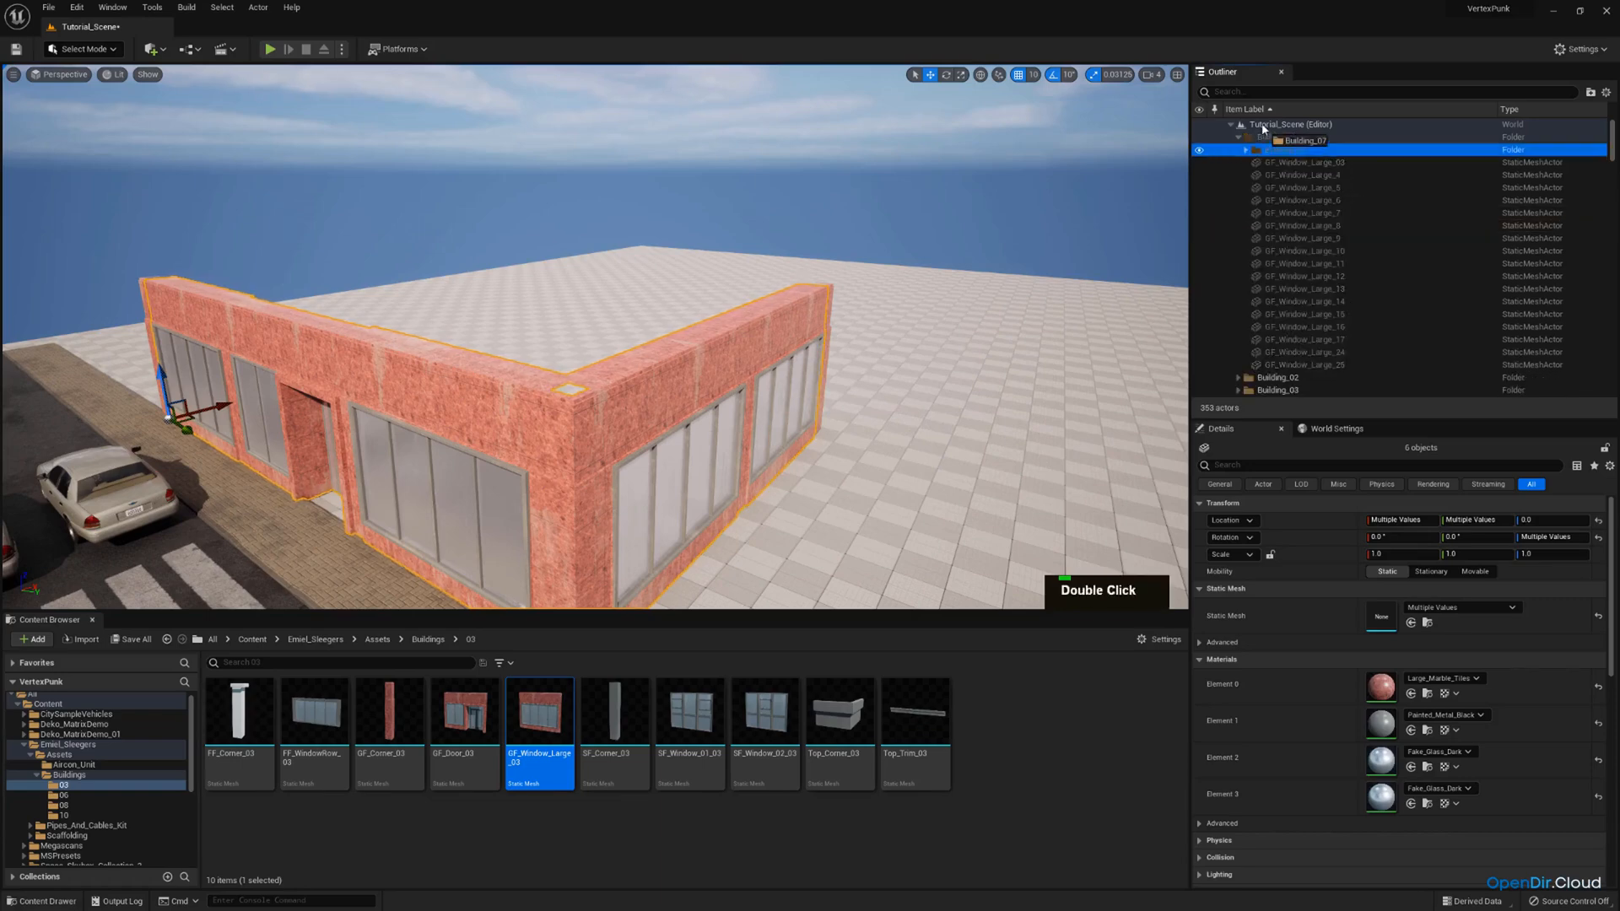
# Move the Building_07 folder to the scene's root level and collapse the Building_06 and Cars folders.
pyautogui.moveTo(1263, 128); pyautogui.dragTo(1266, 125)
pyautogui.click(1240, 201)
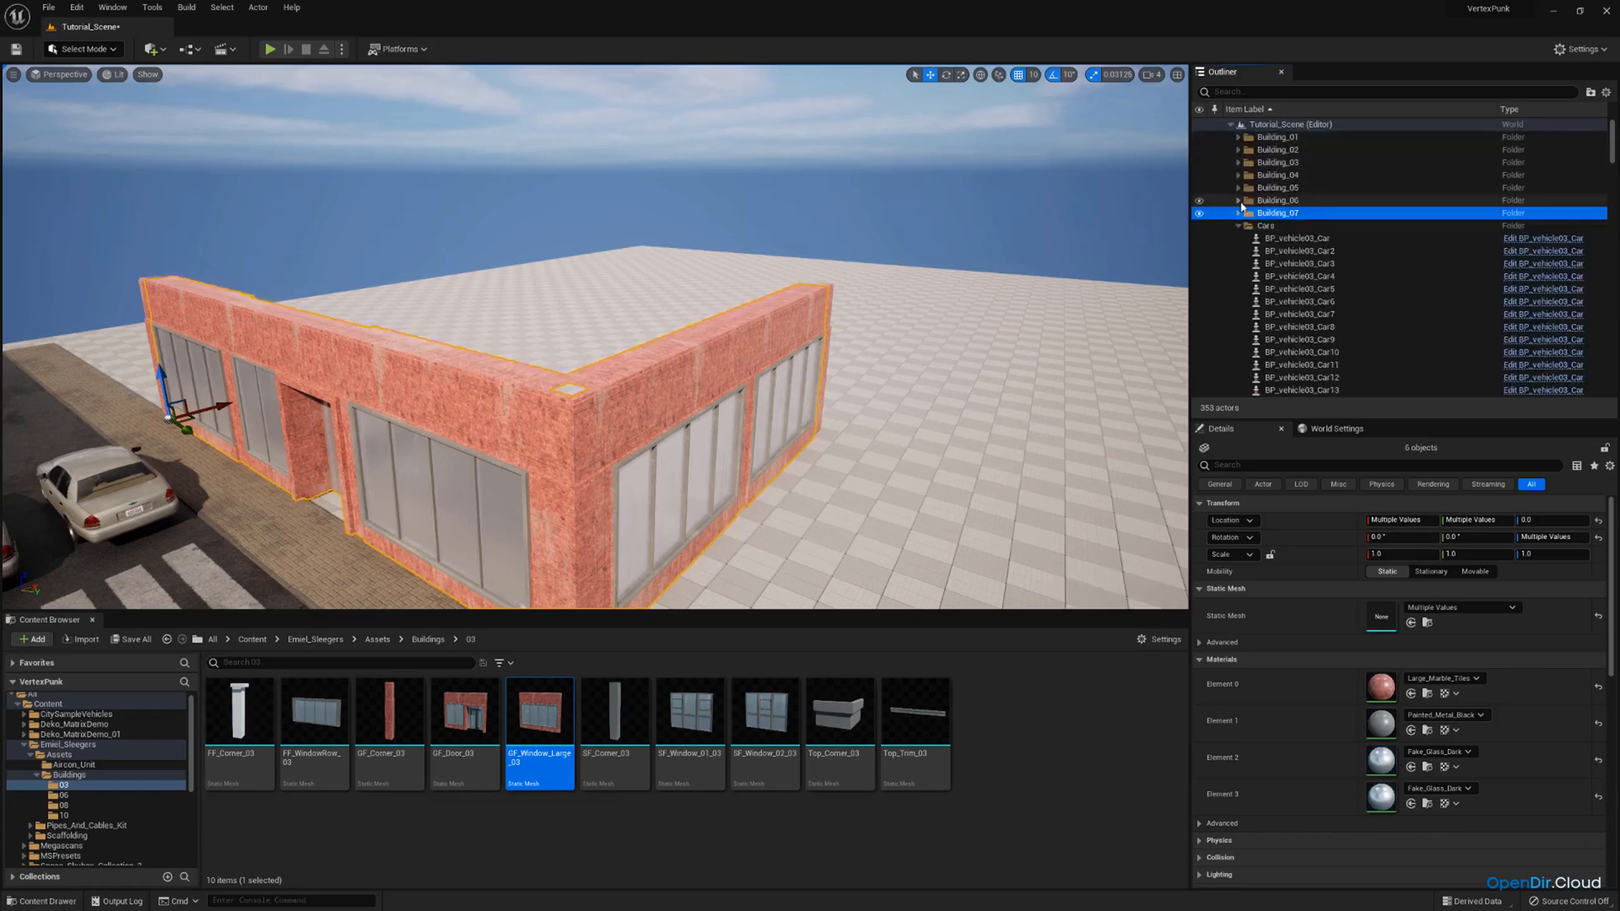
pyautogui.click(1239, 226)
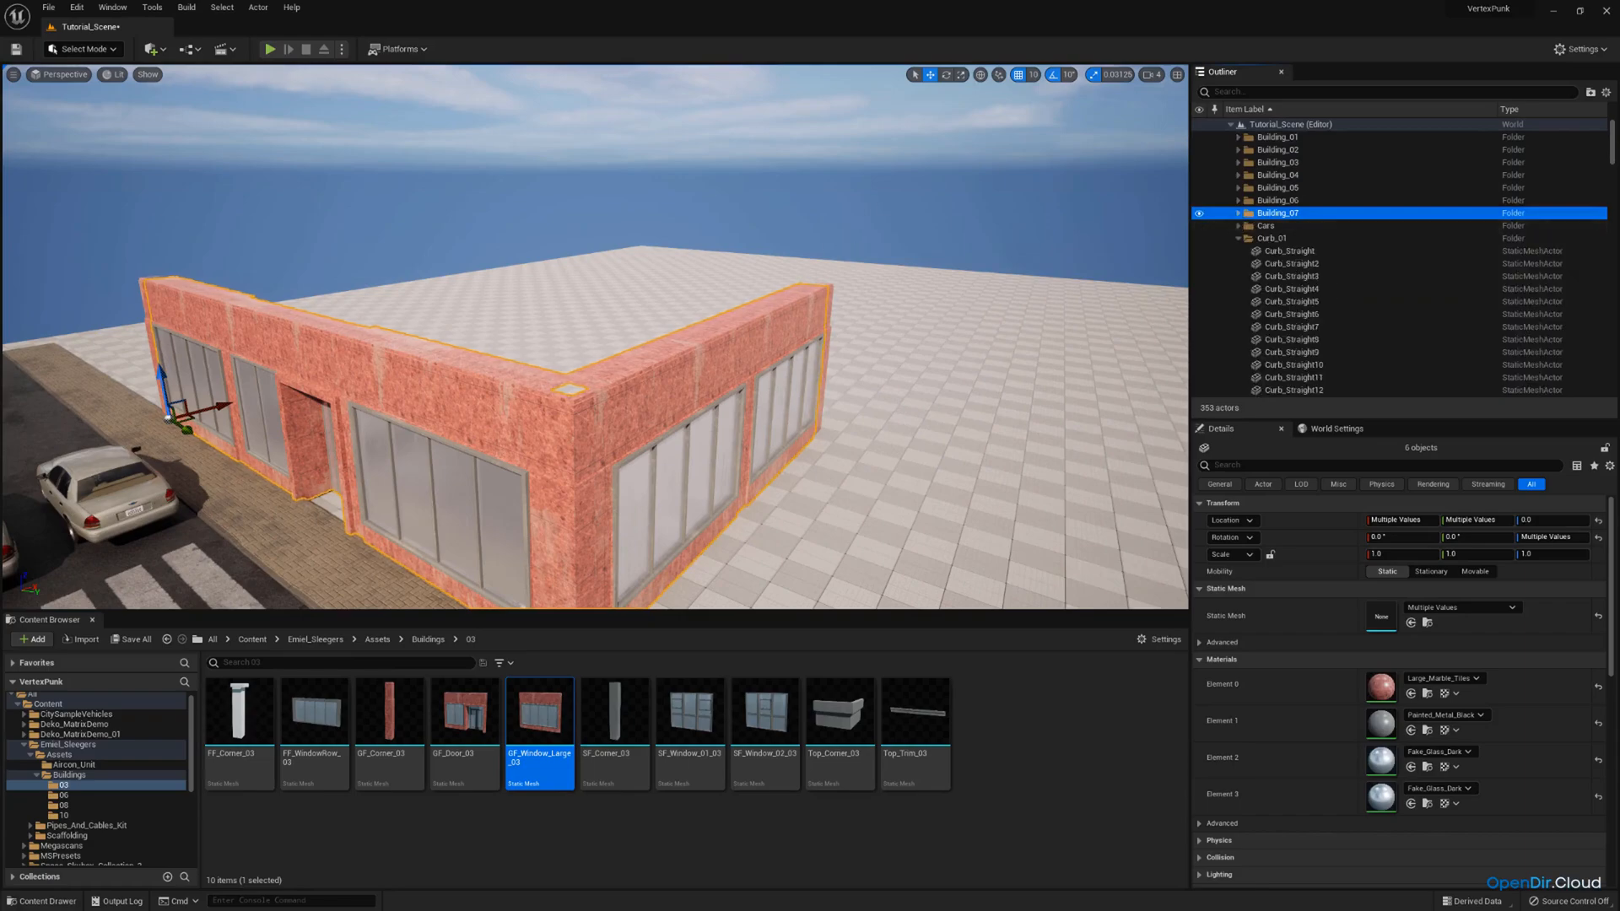
# Select the immediate children of Building_01 to check the folder for pieces belonging to the other building.
pyautogui.moveTo(595, 338); pyautogui.dragTo(354, 303, button='right')
pyautogui.press('w')
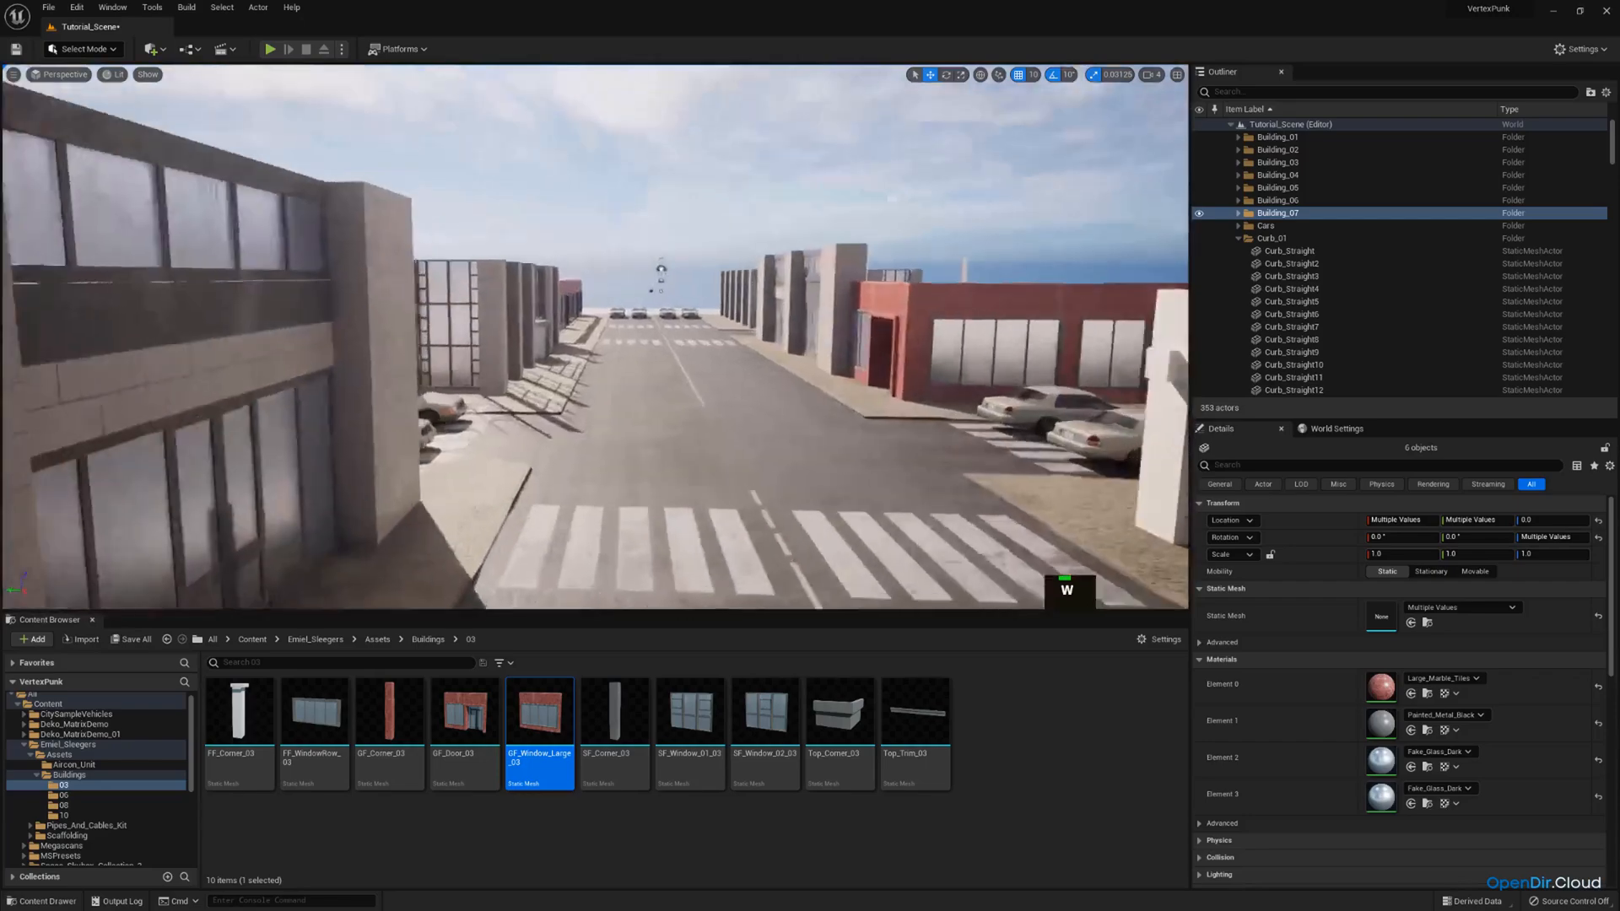
pyautogui.scroll(2, 828, 308)
pyautogui.moveTo(828, 308); pyautogui.dragTo(629, 359, button='right')
pyautogui.press('d')
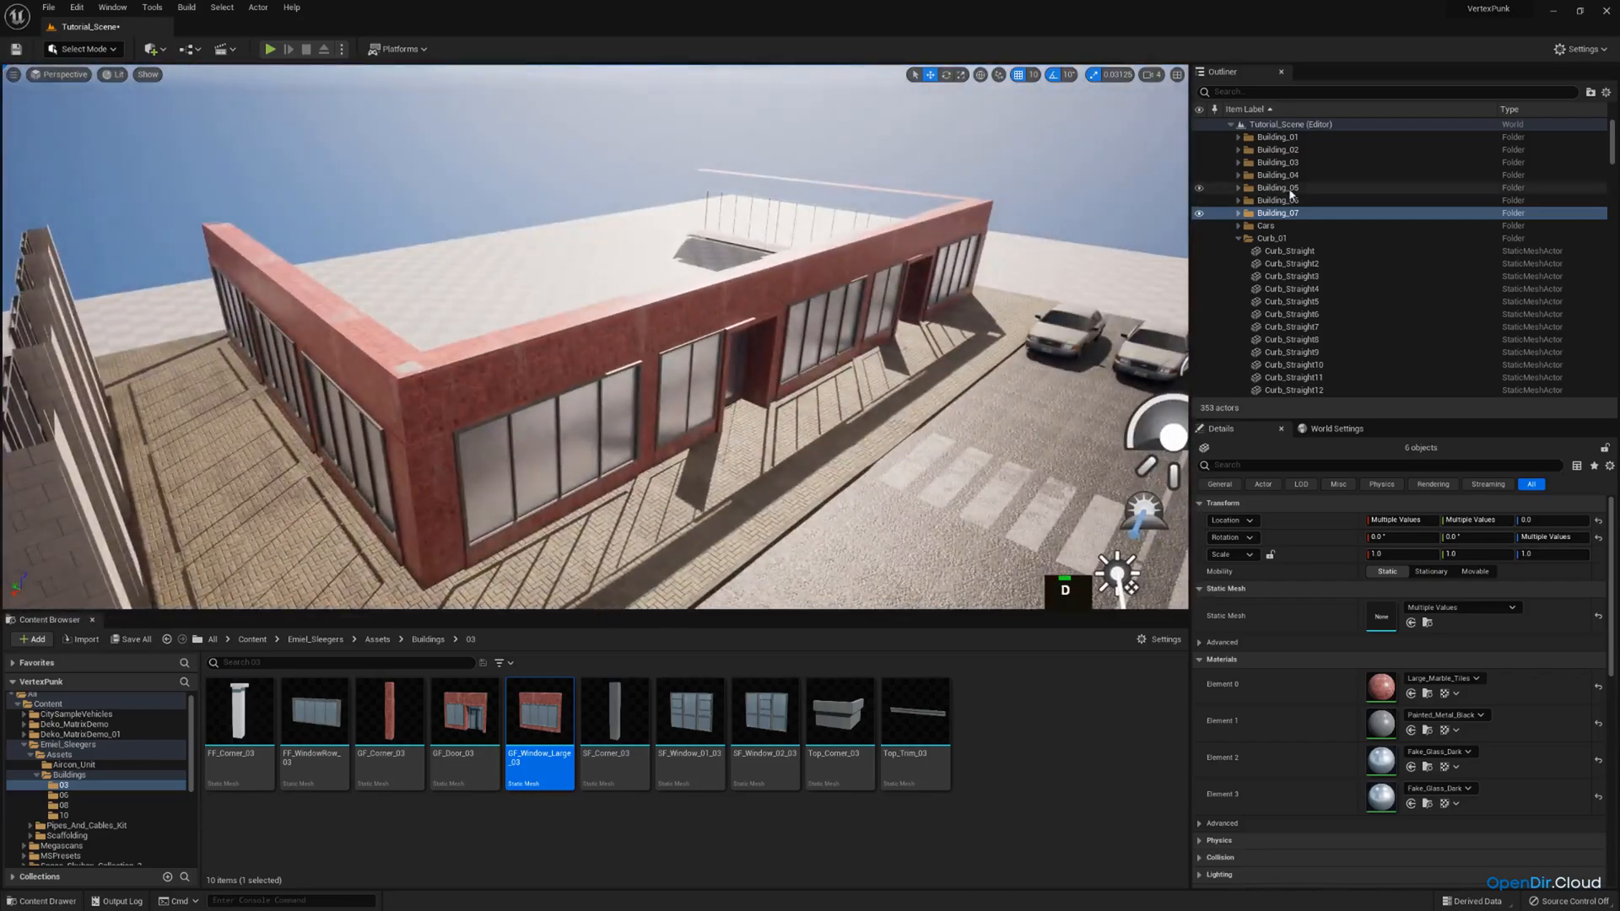
pyautogui.rightClick(1281, 140)
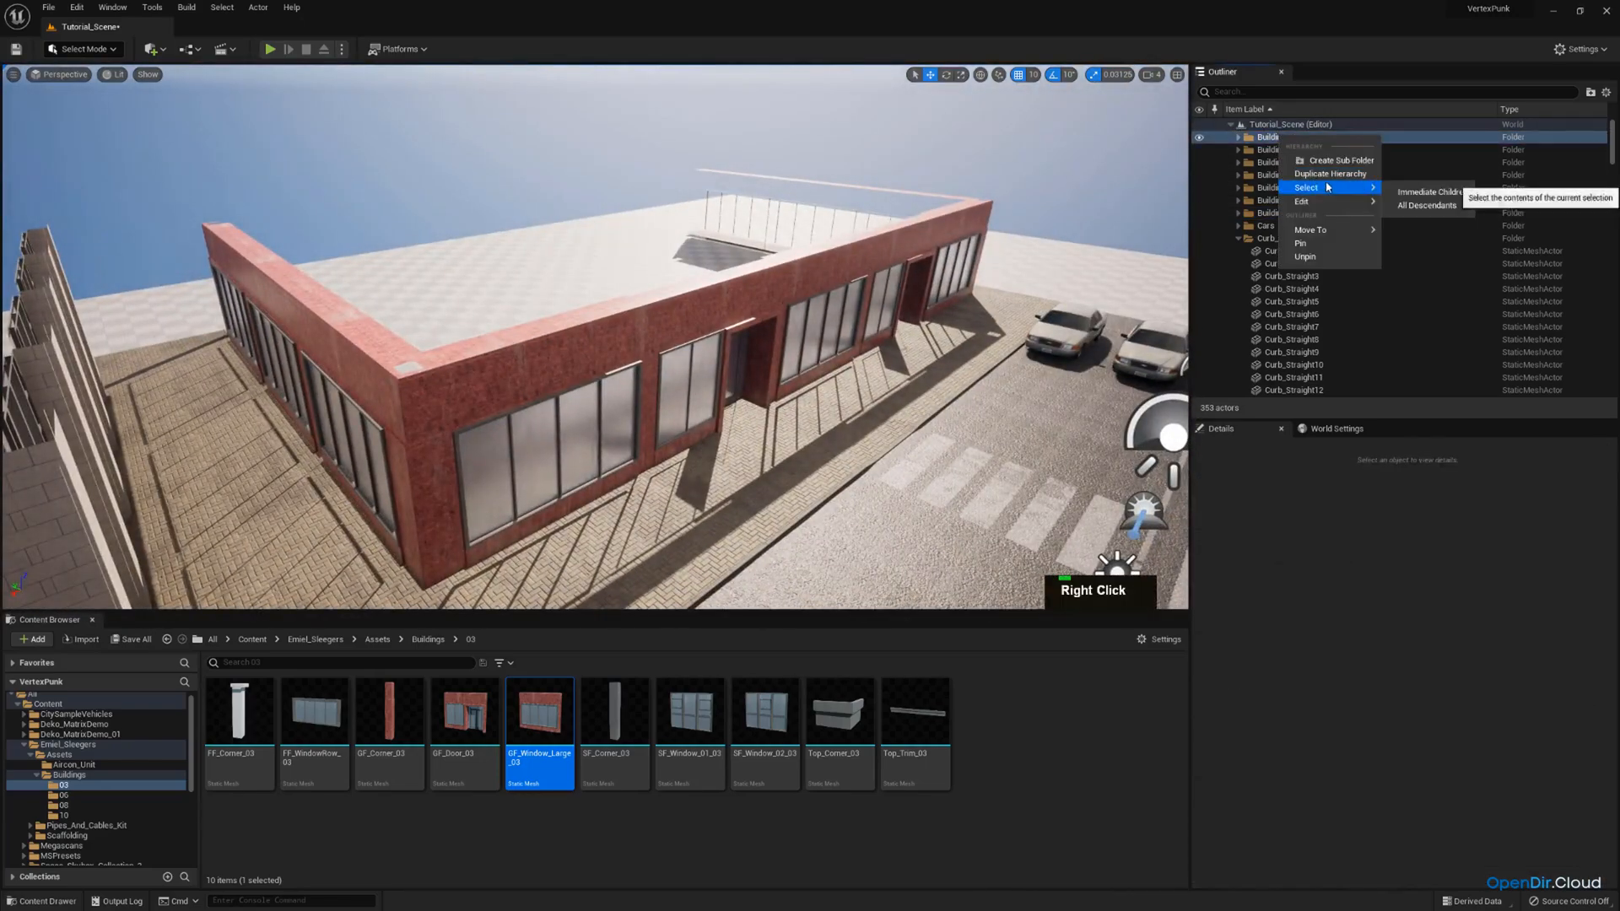
pyautogui.click(1434, 194)
# Move the stray corner piece GF_Window_Large_25 of the separate building from Building_01 into the Building_07 folder.
pyautogui.moveTo(843, 303); pyautogui.dragTo(473, 355, button='right')
pyautogui.press('w')
pyautogui.press('d')
pyautogui.press('e')
pyautogui.press('a')
pyautogui.click(1304, 352)
pyautogui.scroll(-3, 1298, 297)
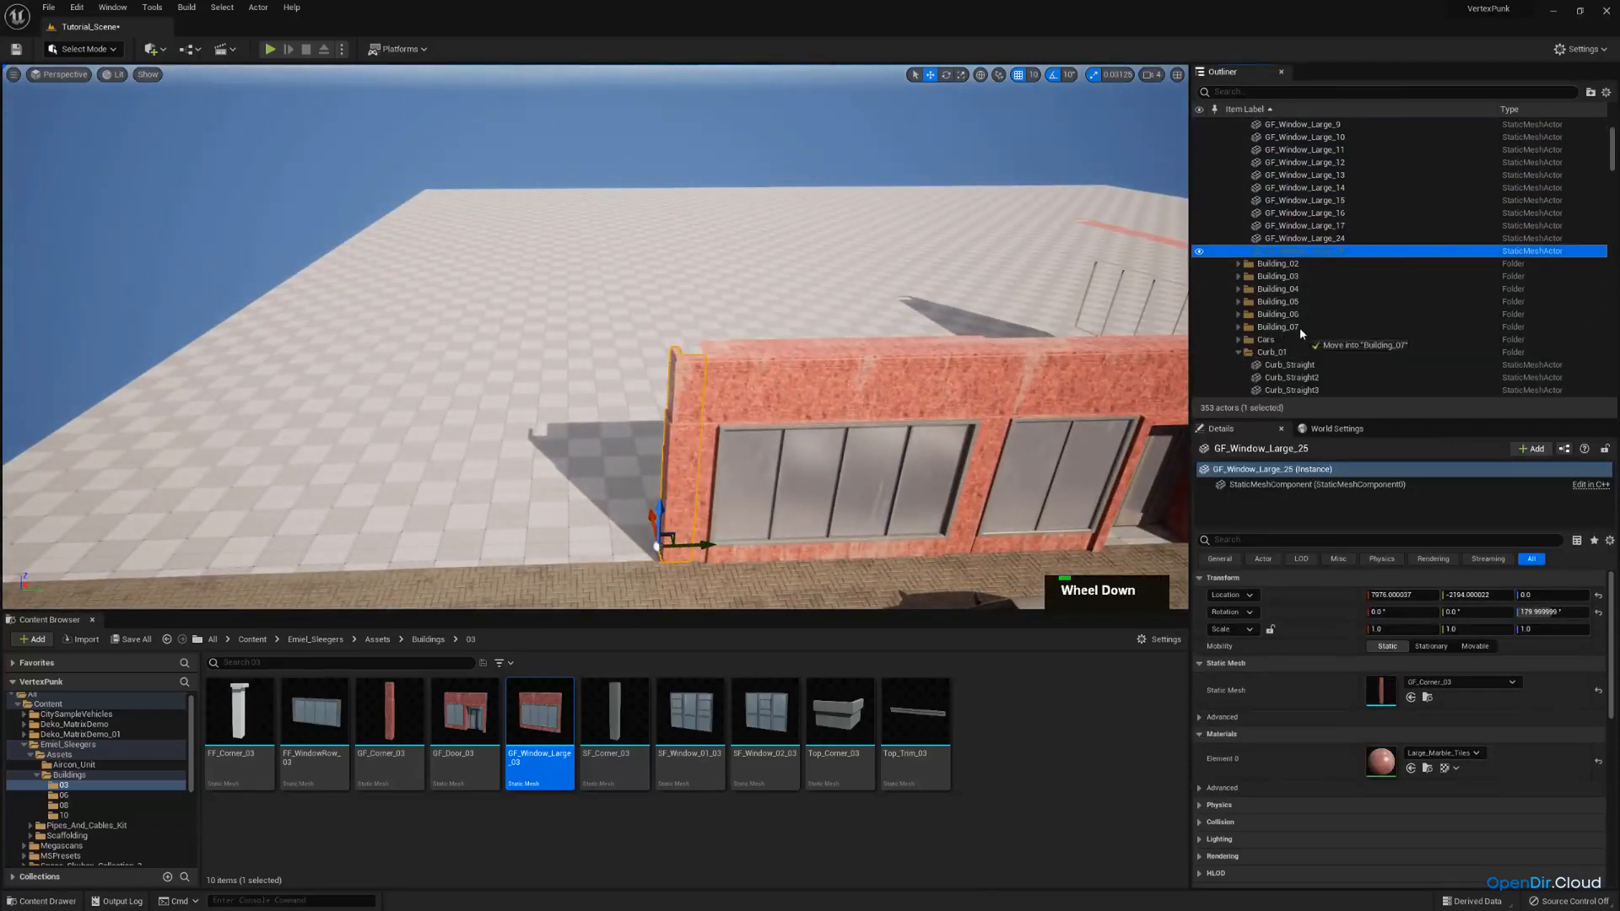
pyautogui.moveTo(1299, 328); pyautogui.dragTo(1299, 327)
pyautogui.scroll(3, 1308, 291)
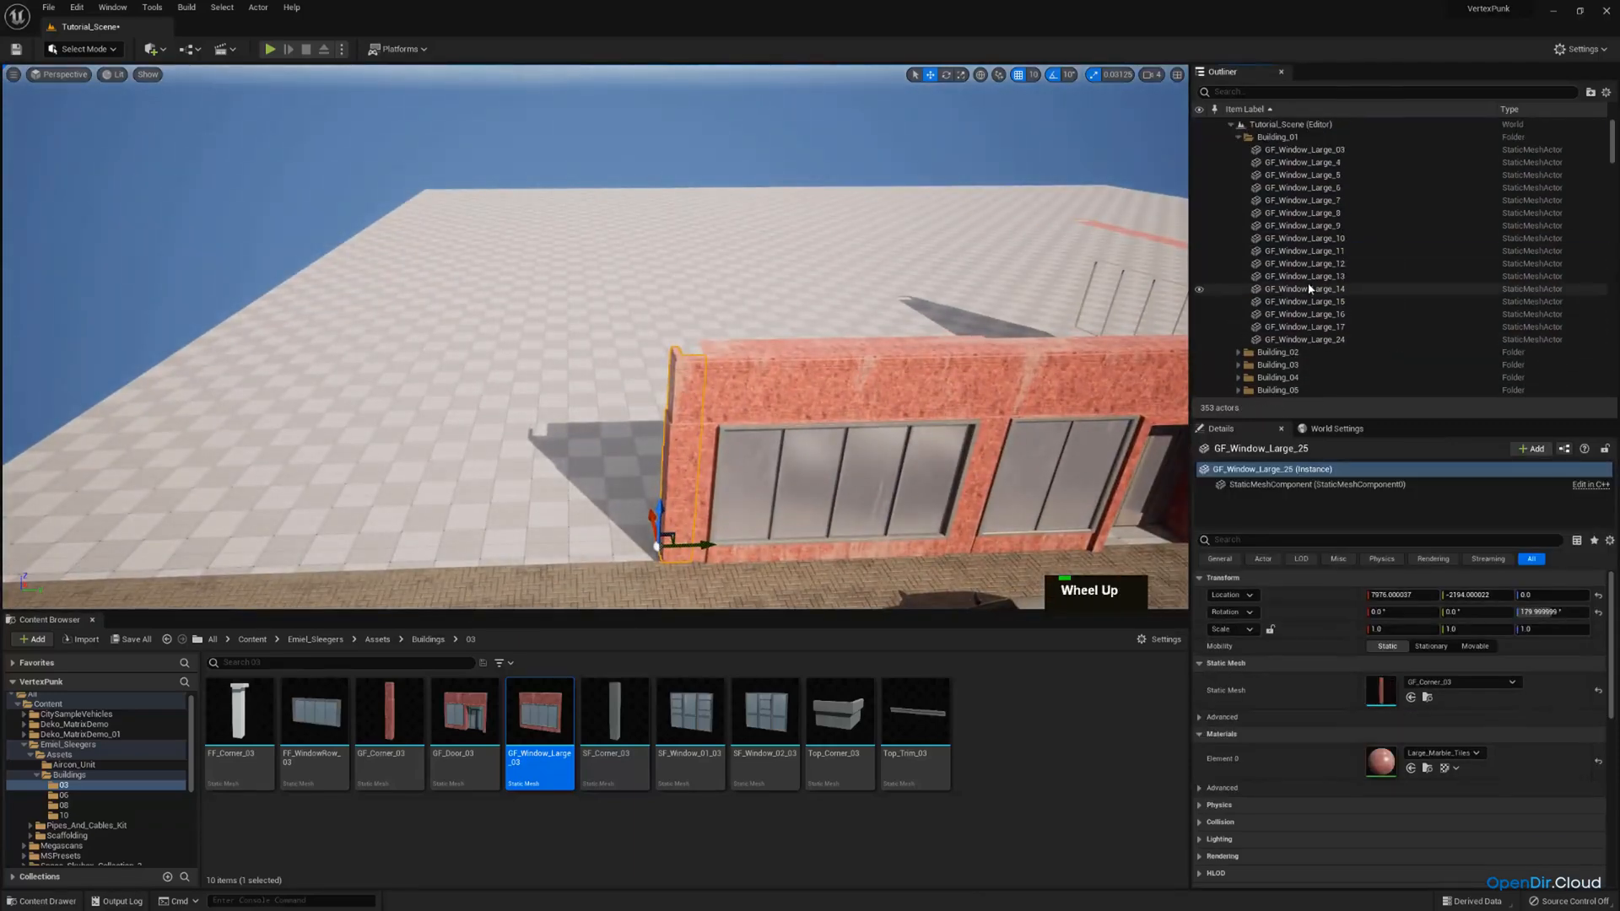
# Recheck the contents of Building_01 and move the stray corner piece GF_Window_Large_24 into the Building_07 folder.
pyautogui.rightClick(1316, 137)
pyautogui.click(1470, 197)
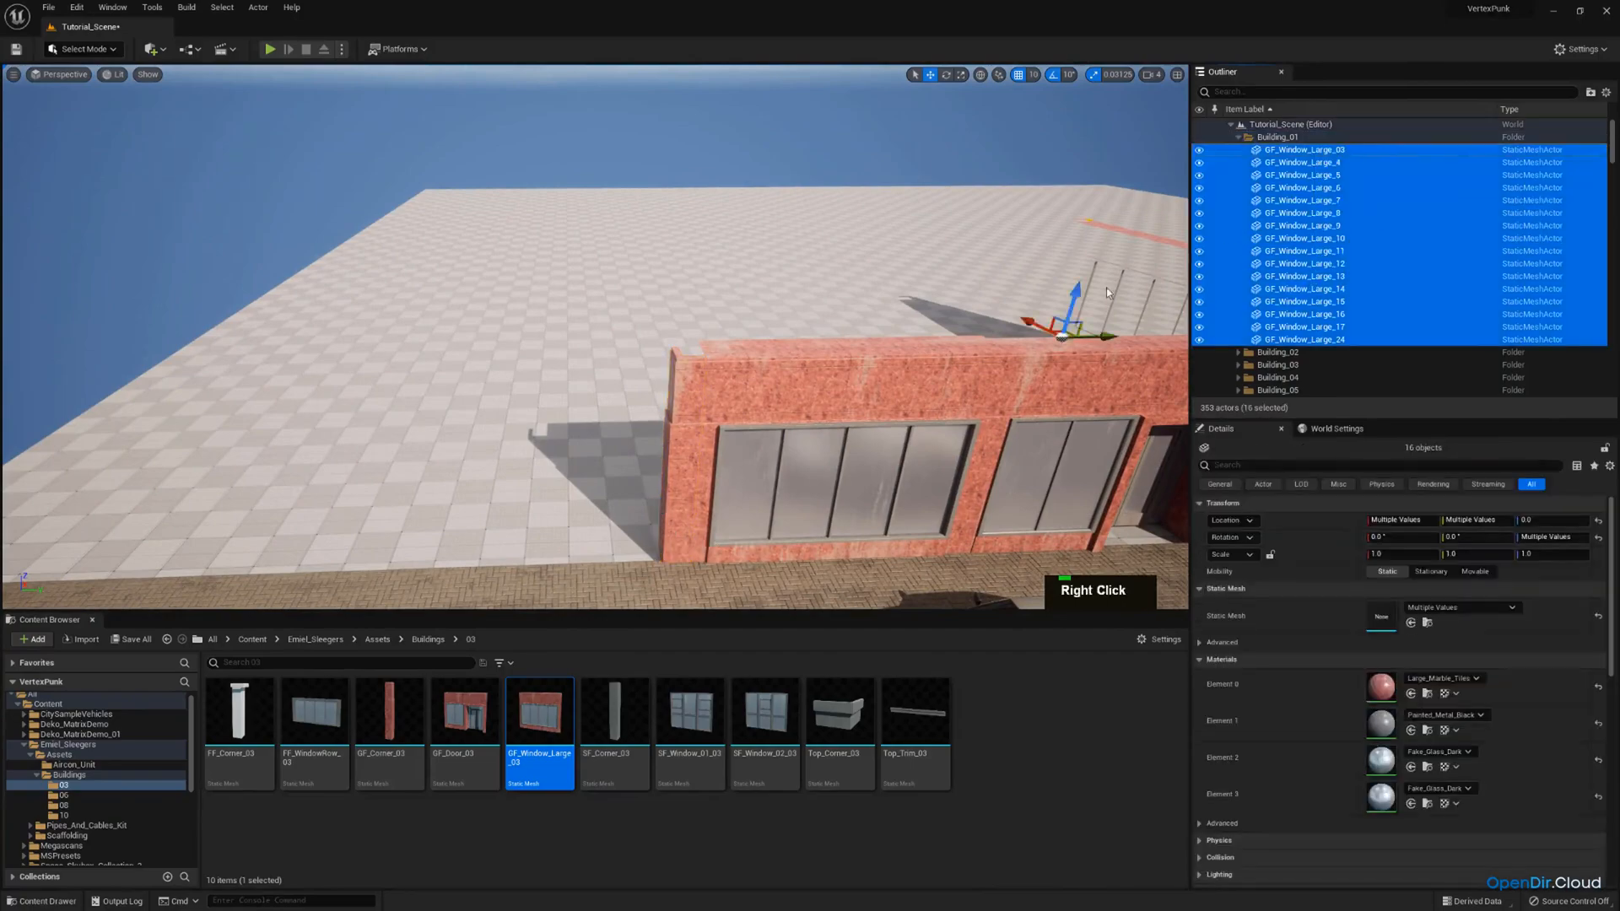
pyautogui.moveTo(1107, 287); pyautogui.dragTo(1106, 287, button='right')
pyautogui.press('d')
pyautogui.press('e')
pyautogui.press('q')
pyautogui.press('d')
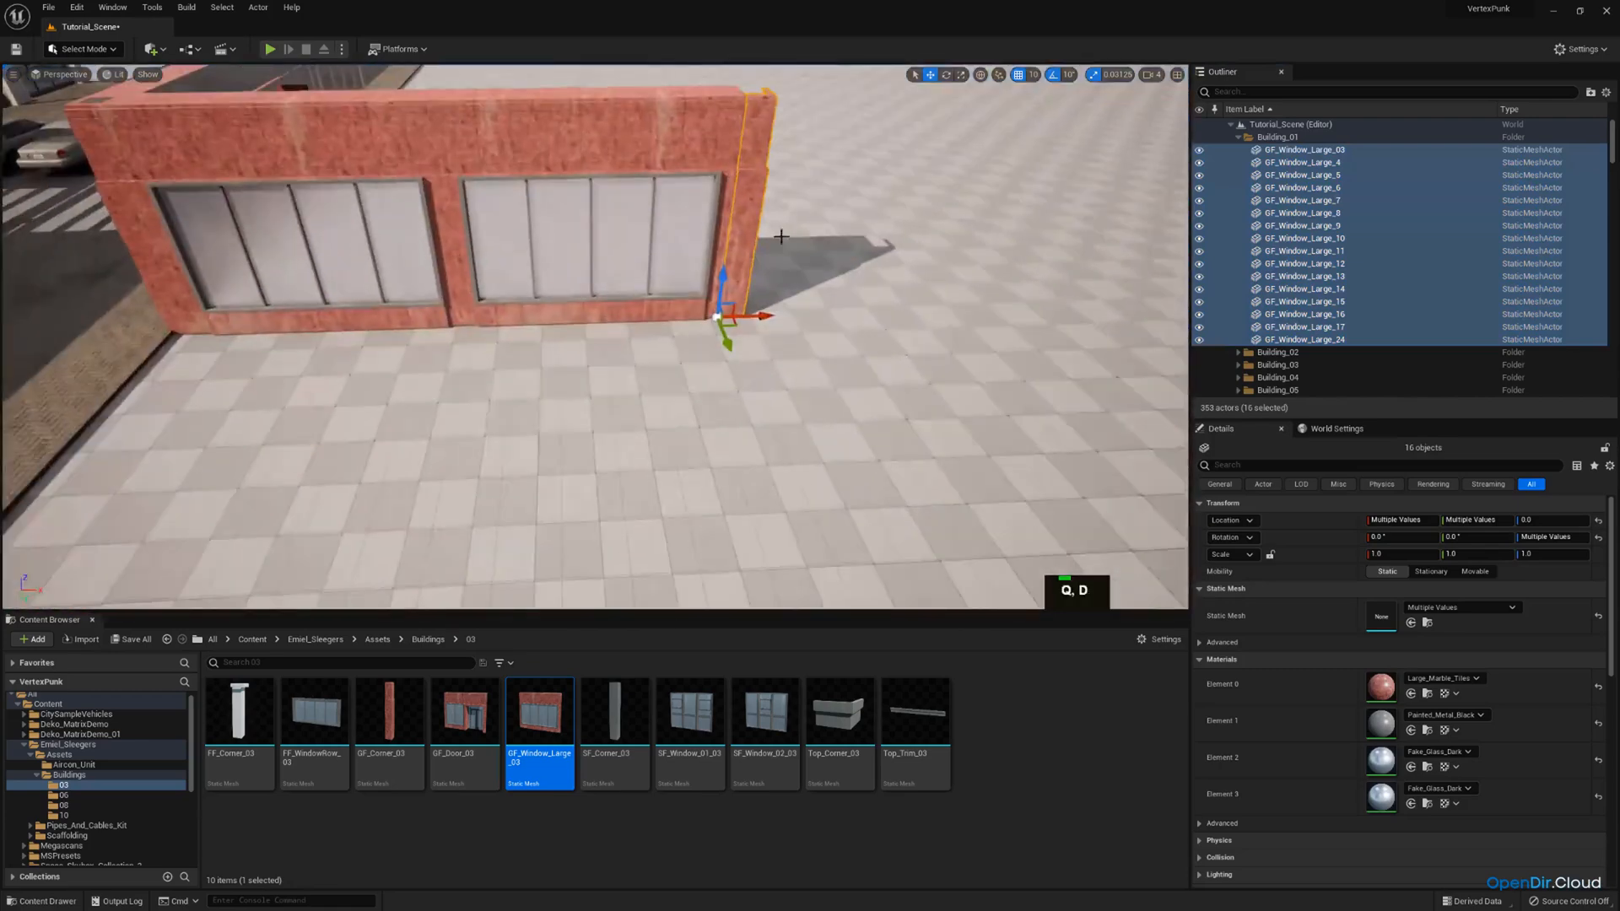
pyautogui.click(1291, 339)
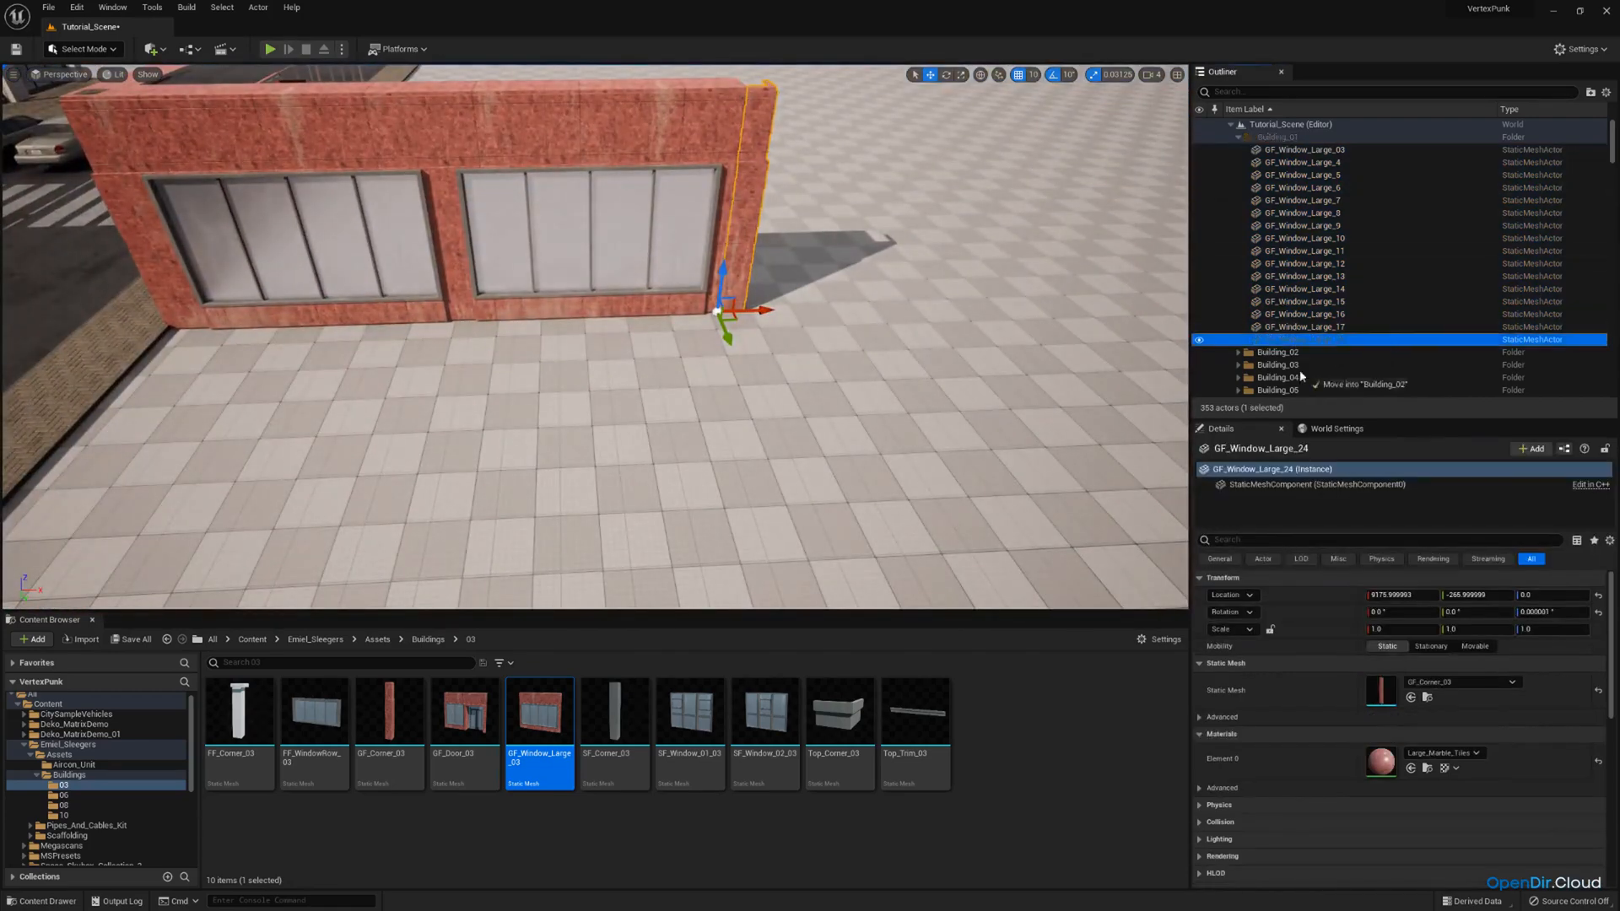
pyautogui.moveTo(1302, 376); pyautogui.dragTo(1297, 346)
pyautogui.scroll(-2, 1300, 363)
pyautogui.scroll(2, 1279, 163)
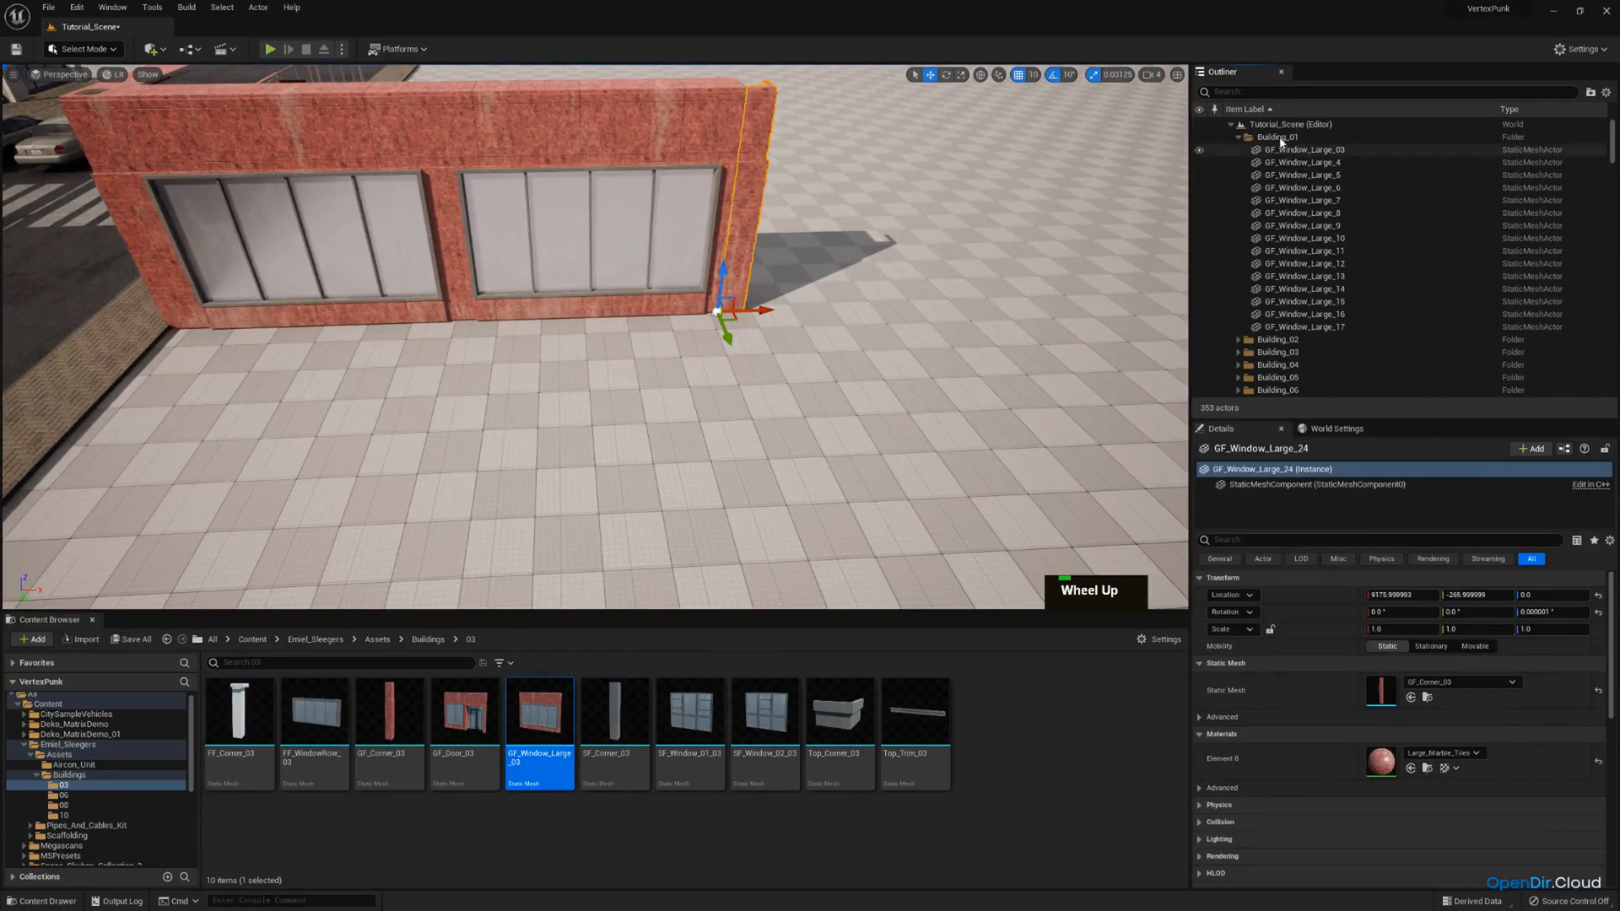
# Duplicate all remaining Building_01 pieces and raise the copy to a height of 490 as a second storey.
pyautogui.rightClick(1281, 139)
pyautogui.click(1419, 208)
pyautogui.moveTo(844, 279); pyautogui.dragTo(642, 253, button='right')
pyautogui.press('d')
pyautogui.scroll(-2, 595, 337)
pyautogui.press('a')
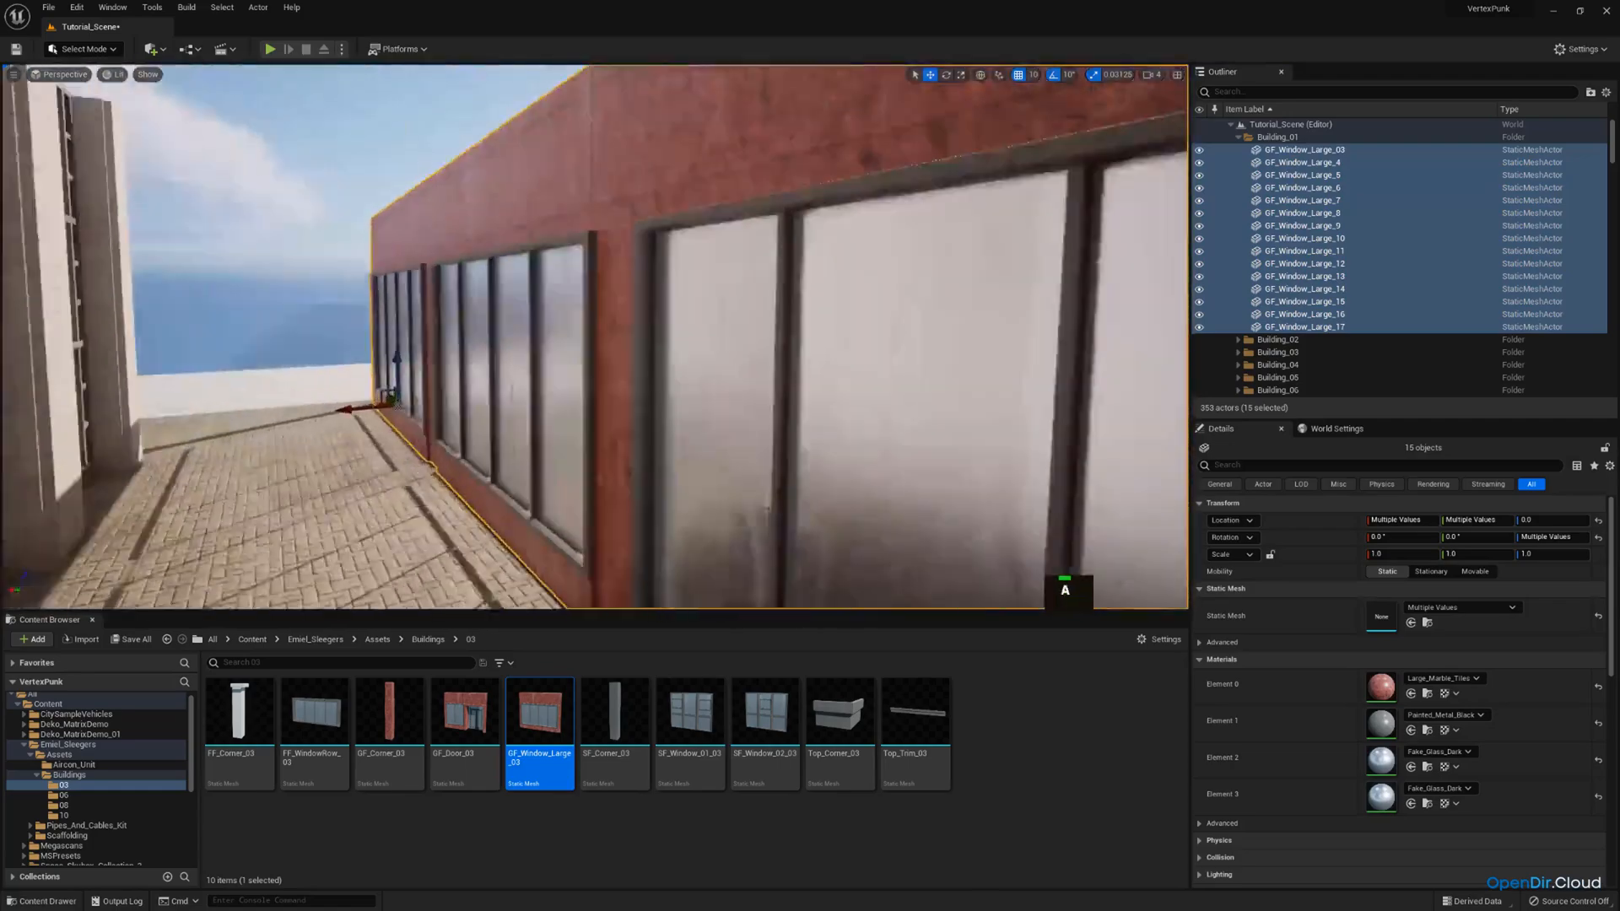
pyautogui.moveTo(595, 337); pyautogui.dragTo(908, 371, button='right')
pyautogui.press('s')
pyautogui.press('w')
pyautogui.hotkey('ctrl', 'c')
pyautogui.hotkey('ctrl', 'v')
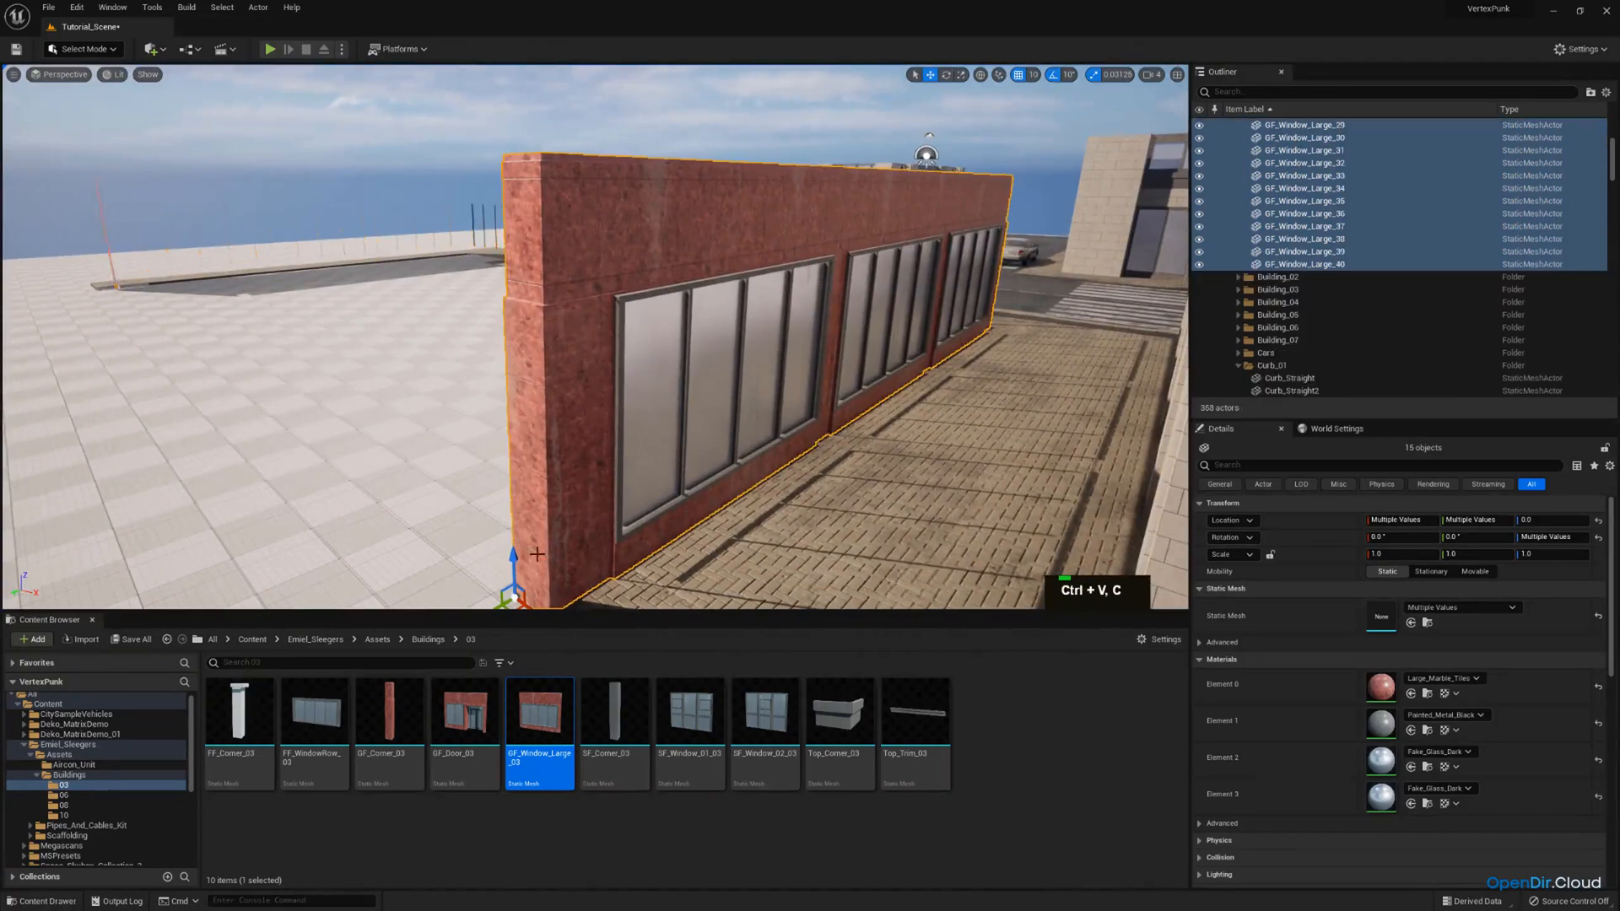
pyautogui.moveTo(515, 567); pyautogui.dragTo(596, 169)
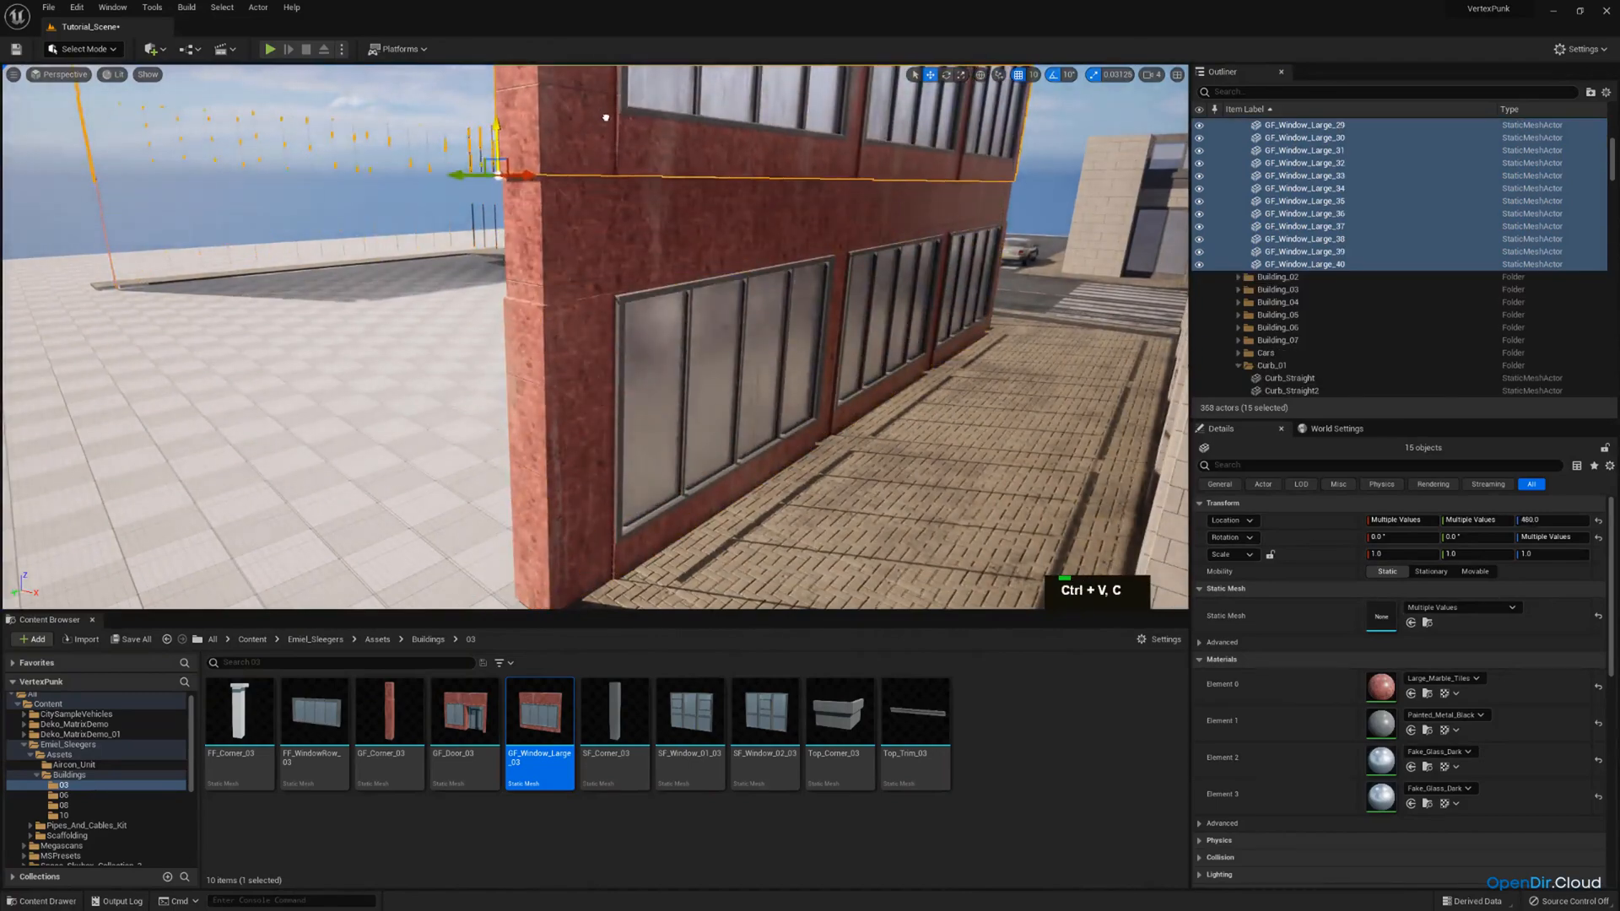
pyautogui.moveTo(612, 93)
pyautogui.mouseDown()
pyautogui.moveTo(617, 76)
pyautogui.moveTo(614, 96)
pyautogui.mouseUp()
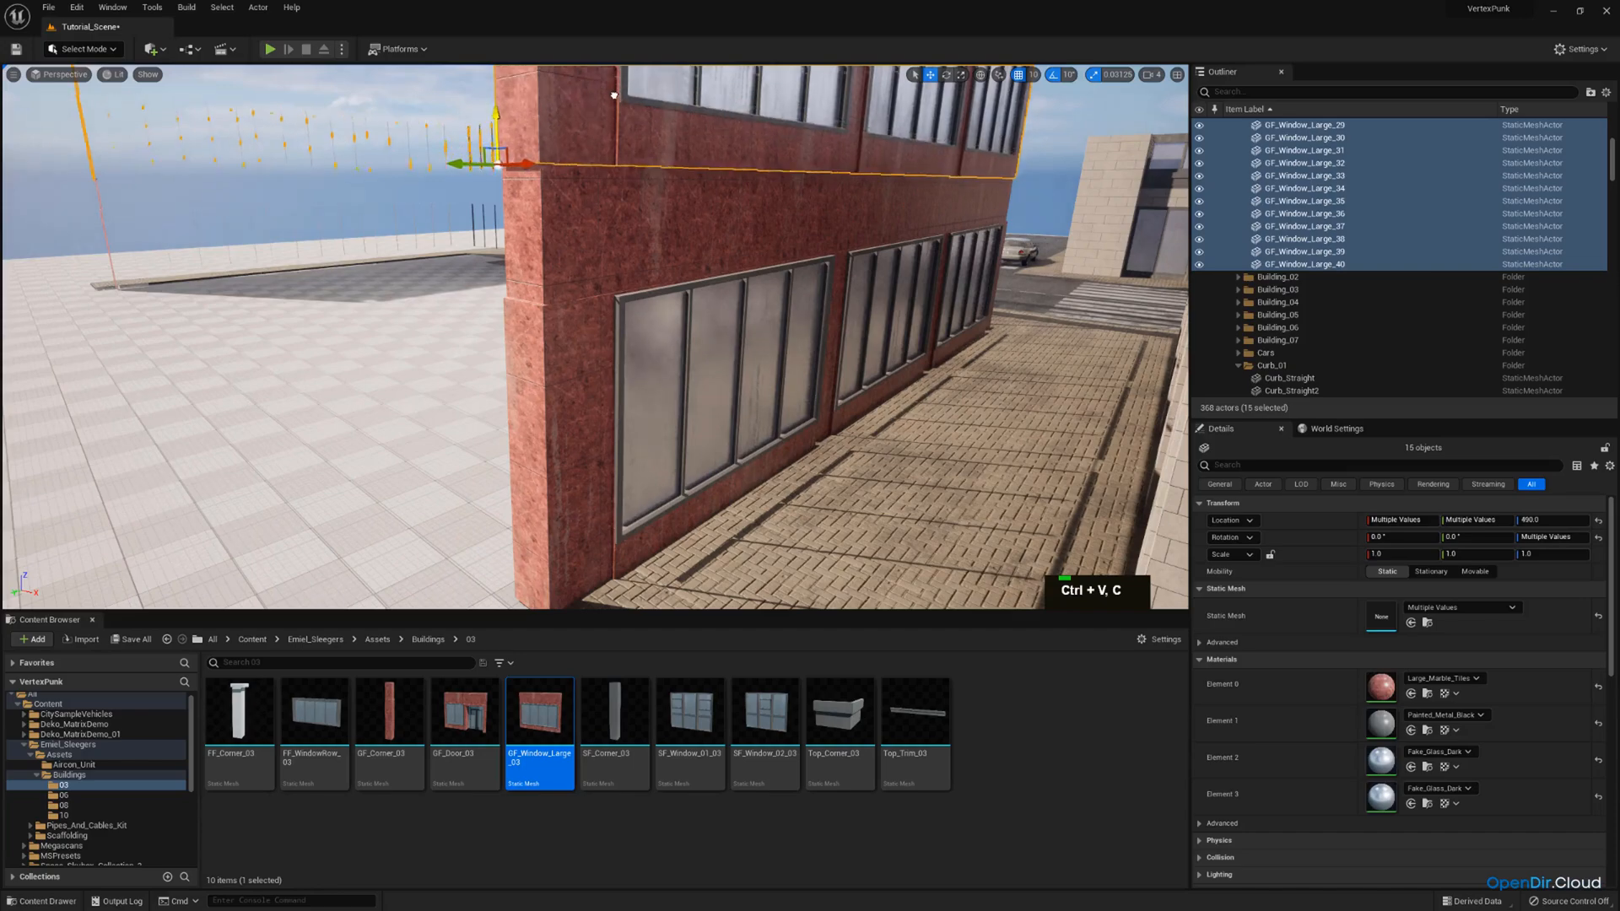
# Try replacing the static mesh of ground-floor window GF_Window_Large_16 with SF_Window_01_03, and undo the swap.
pyautogui.press('e')
pyautogui.moveTo(705, 185); pyautogui.dragTo(738, 192, button='right')
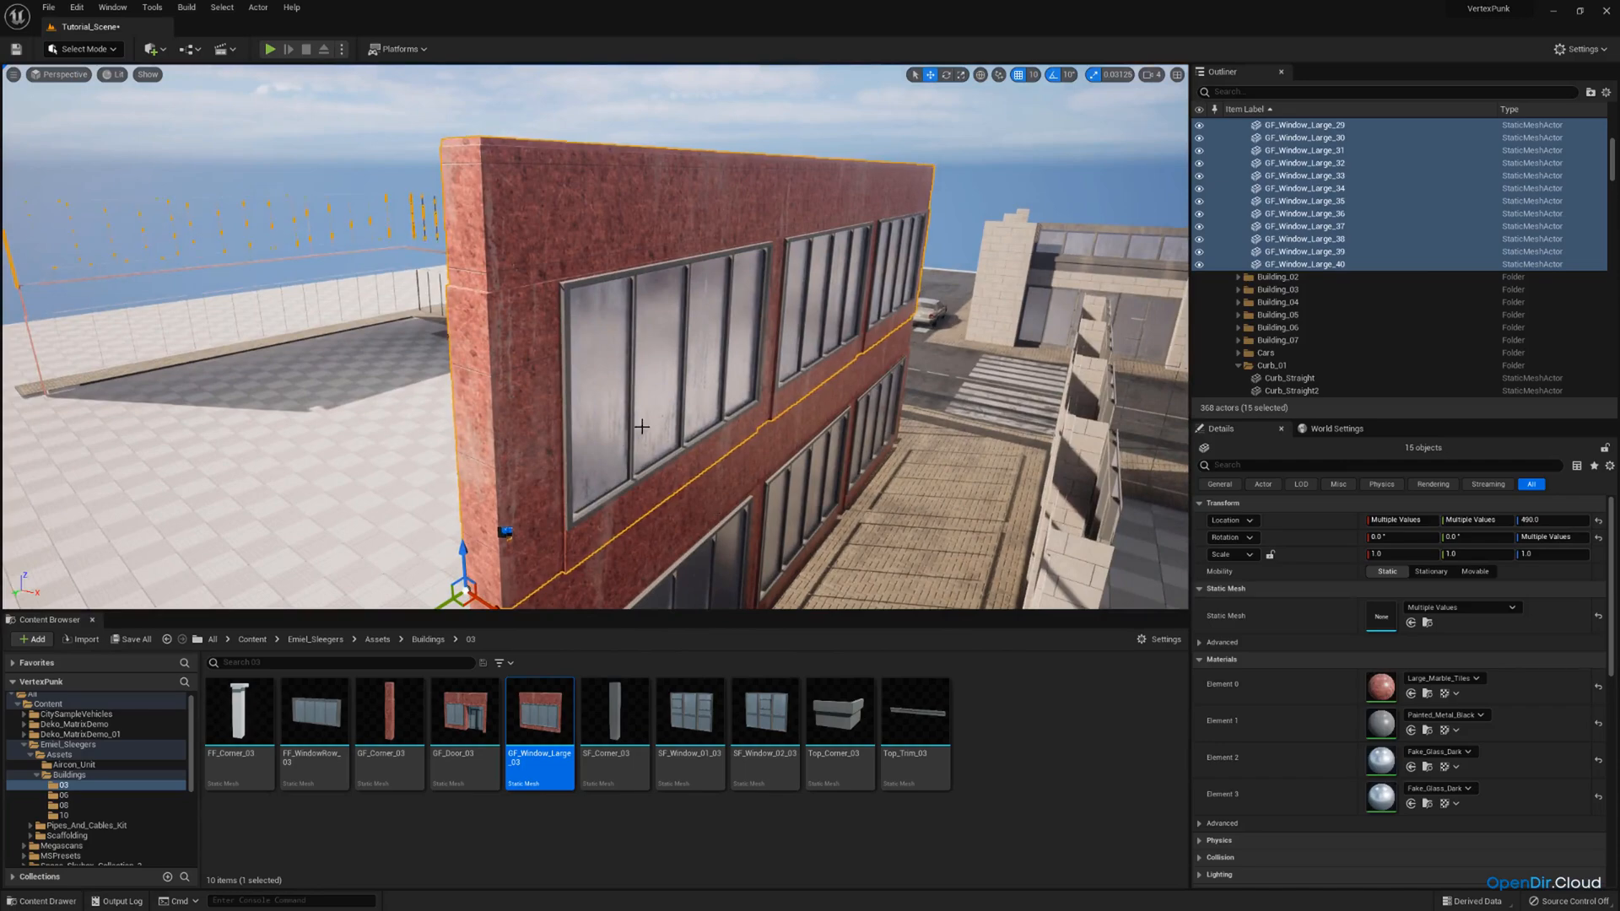
pyautogui.press('e')
pyautogui.moveTo(641, 427); pyautogui.dragTo(611, 497, button='right')
pyautogui.press('s')
pyautogui.click(777, 509)
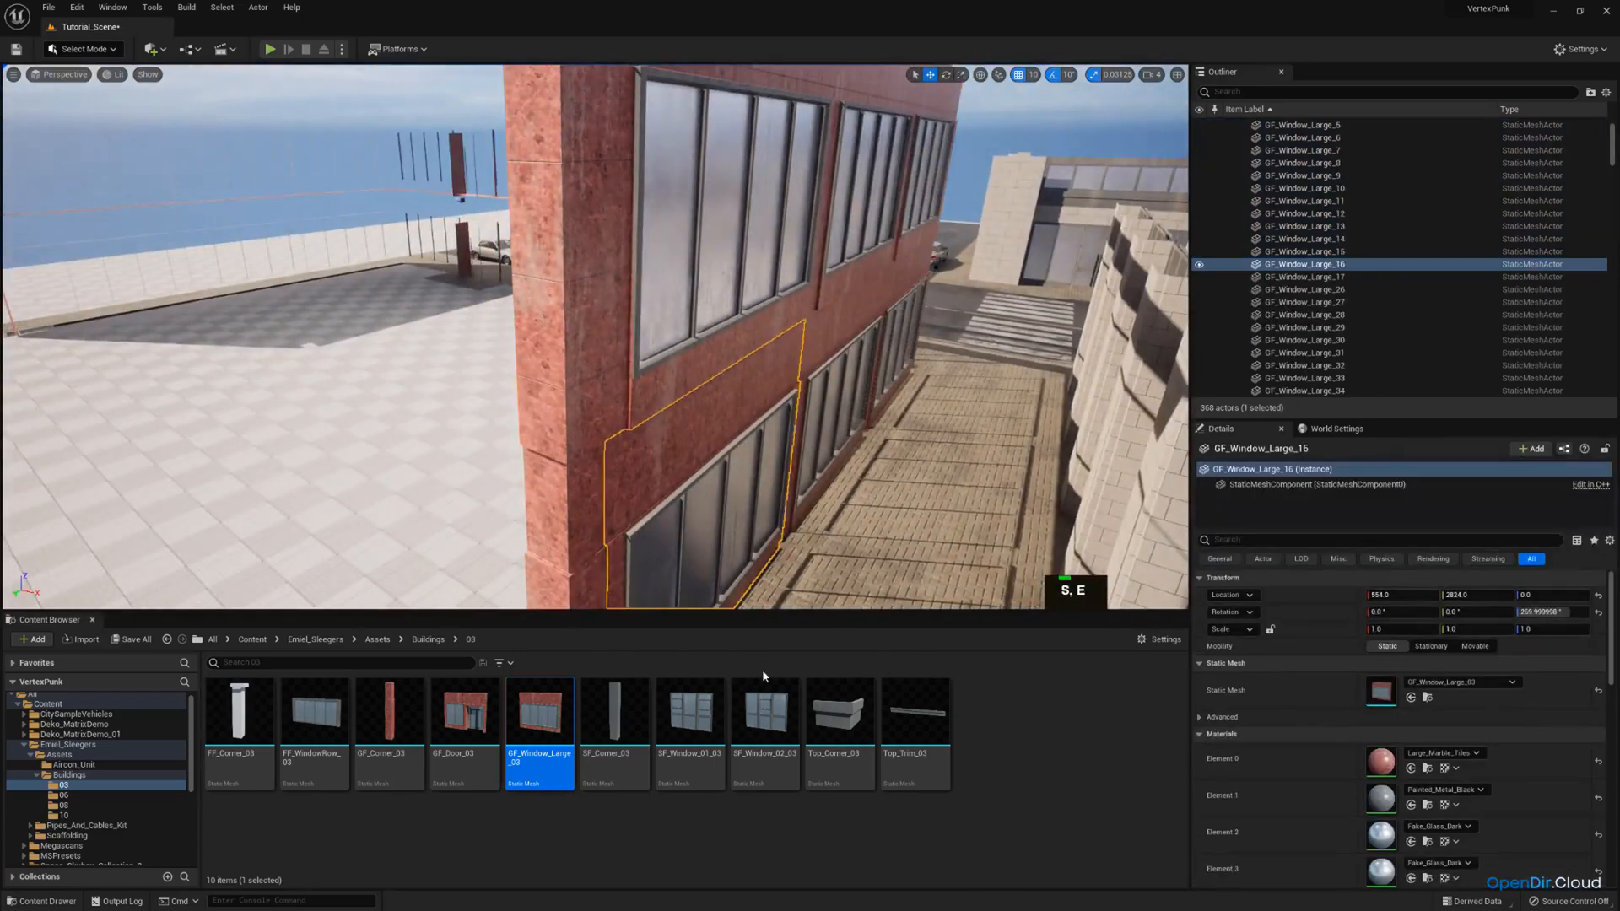
pyautogui.moveTo(691, 713); pyautogui.dragTo(1388, 684)
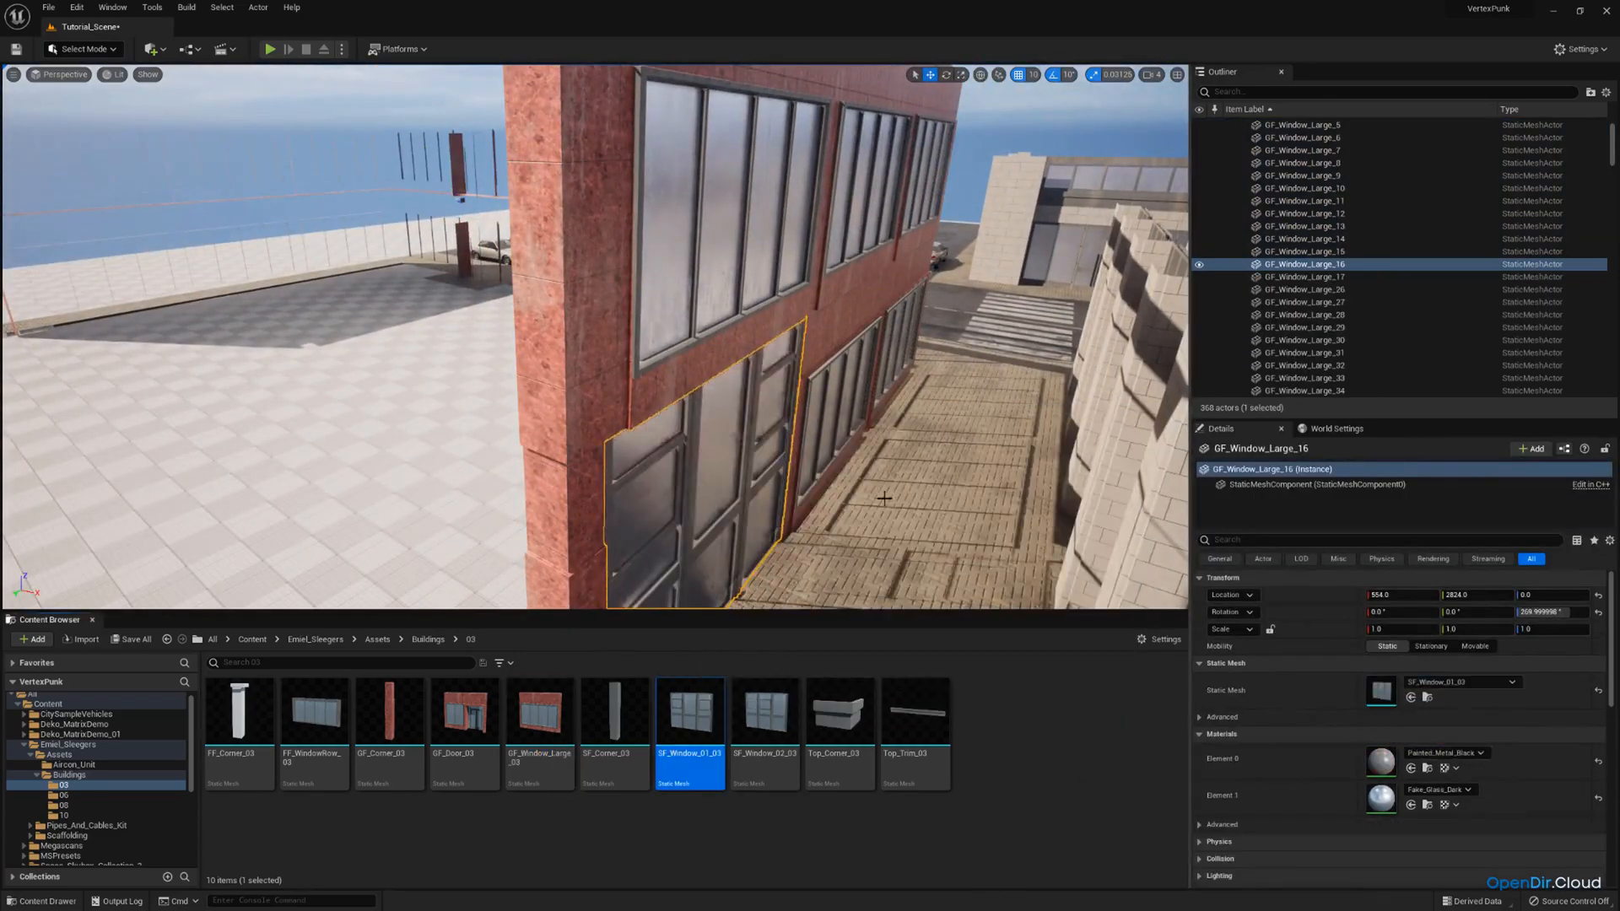
pyautogui.hotkey('ctrl', 'z')
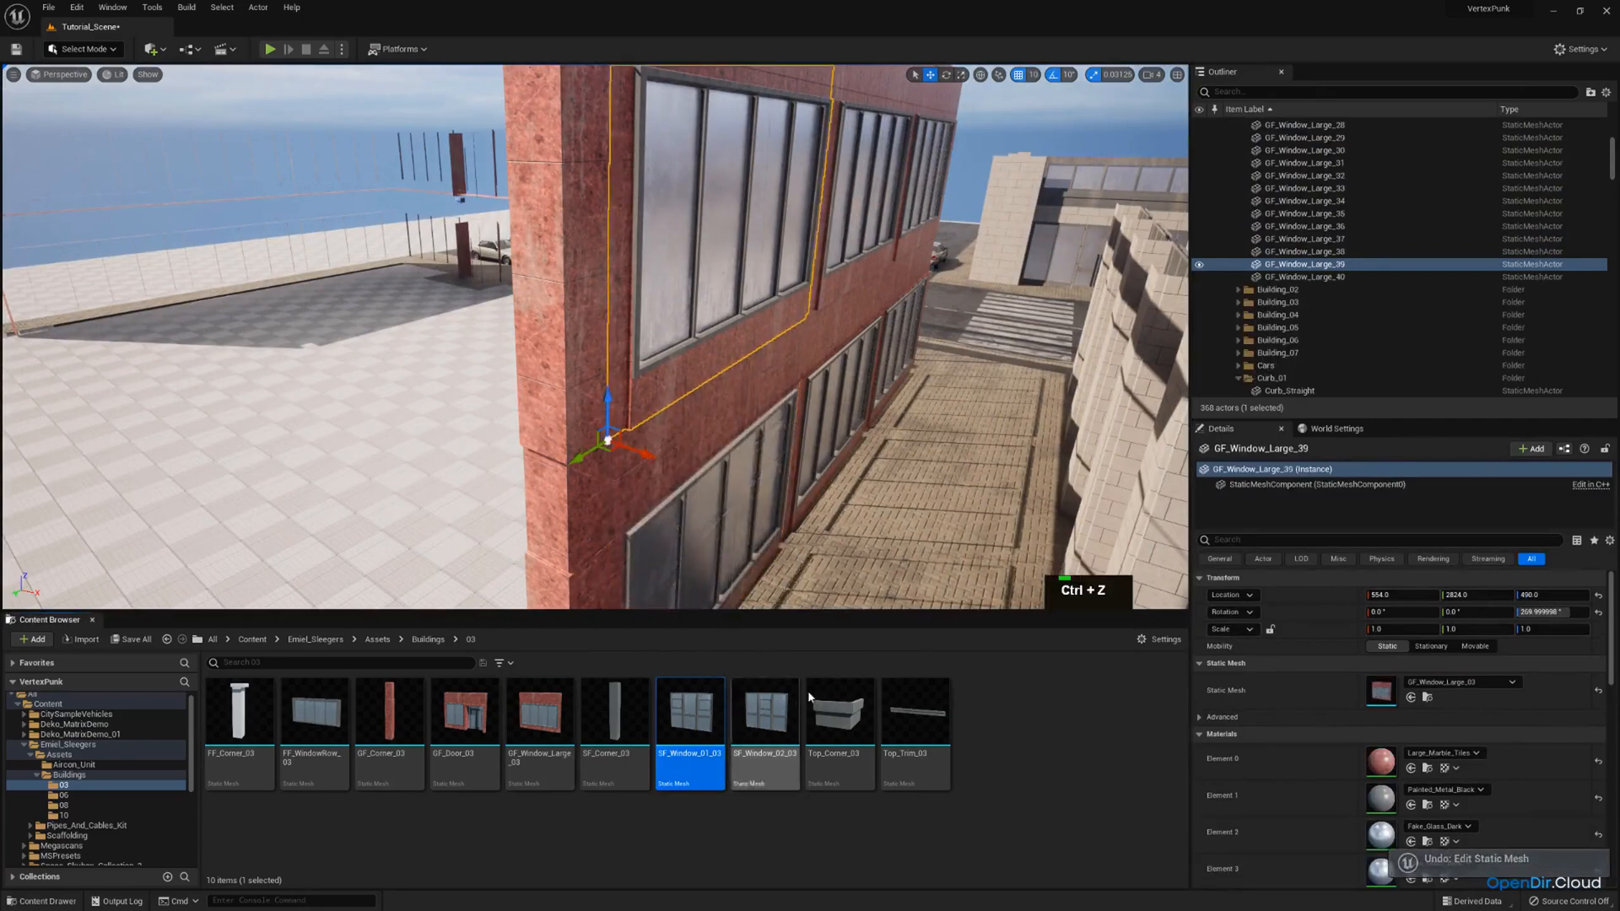
# Replace the static mesh of the second-storey end window GF_Window_Large_39 with SF_Window_01_03.
pyautogui.moveTo(690, 713); pyautogui.dragTo(689, 719)
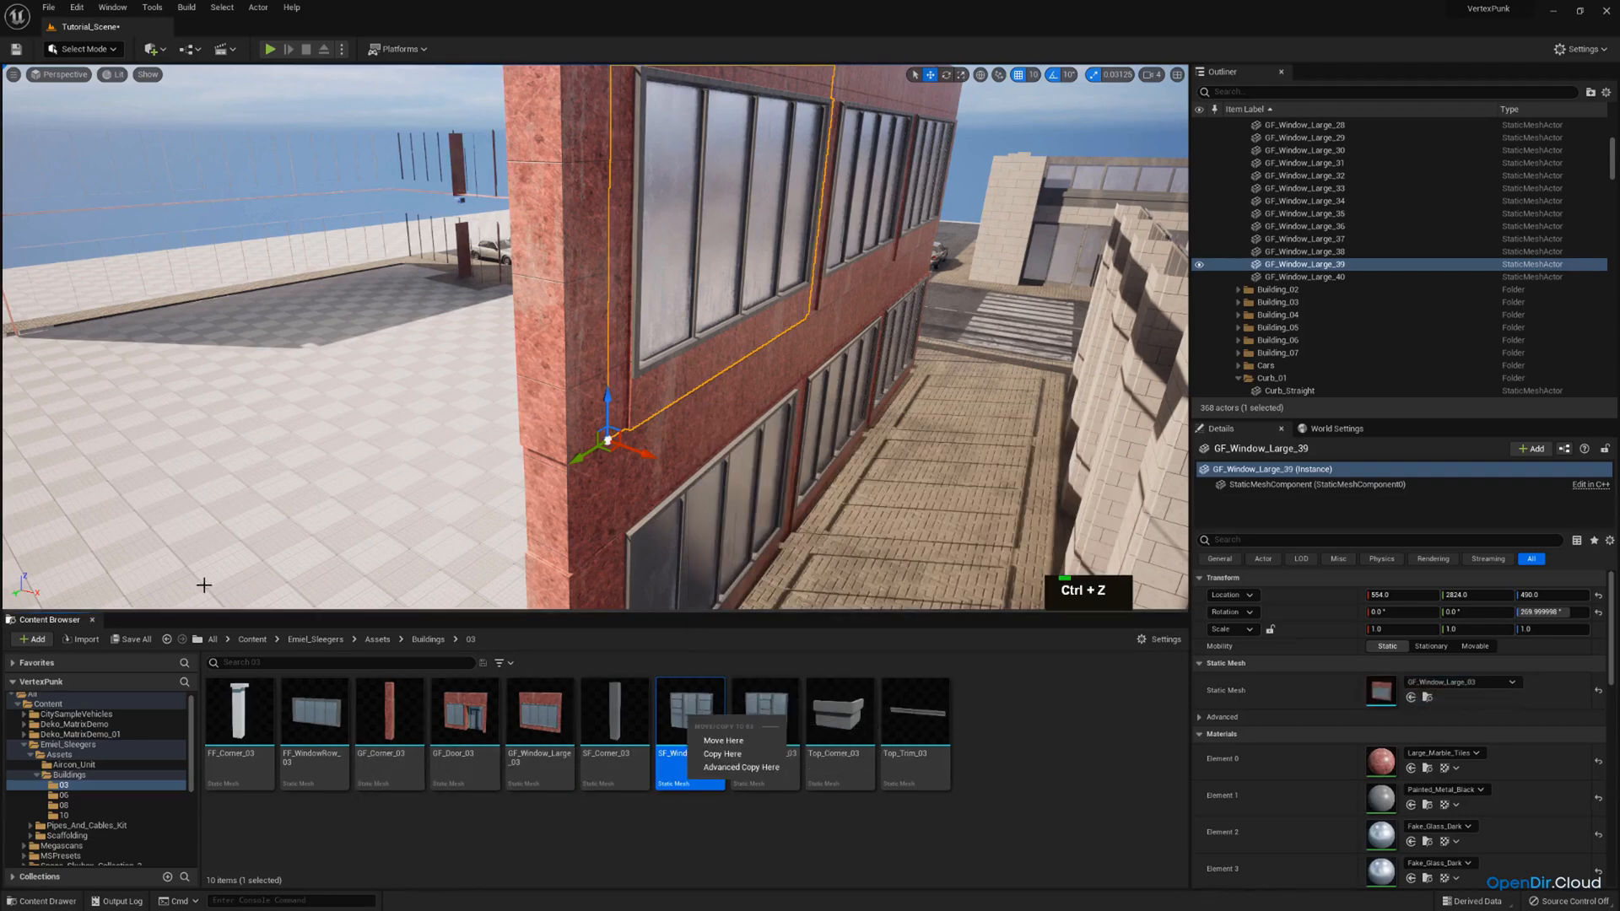
pyautogui.click(700, 697)
pyautogui.moveTo(700, 697); pyautogui.dragTo(1096, 684)
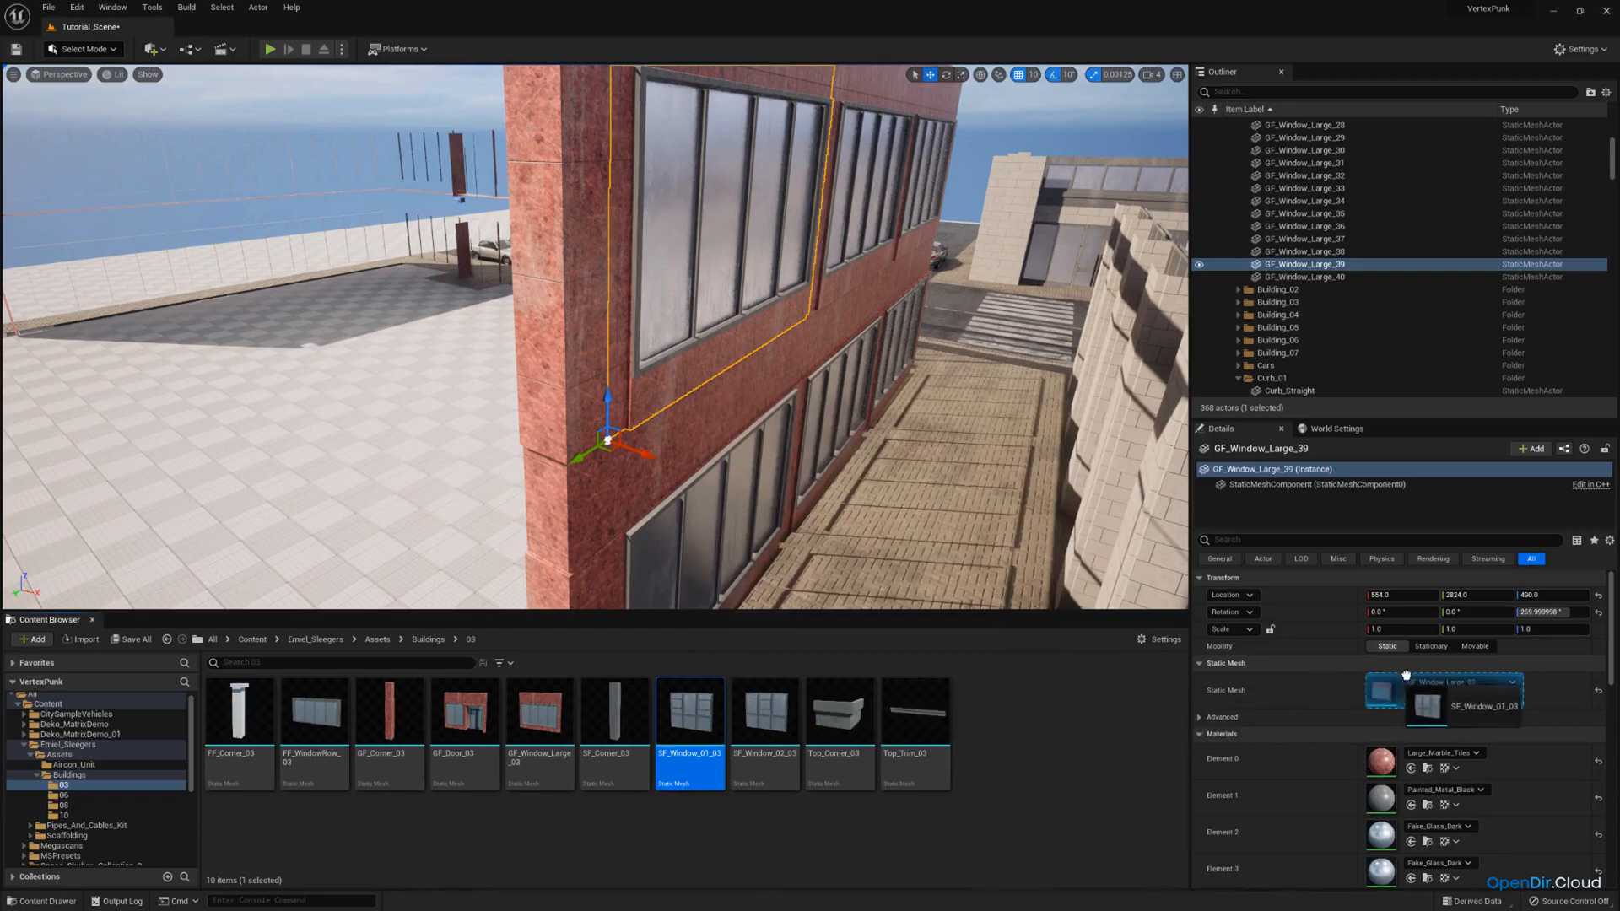
pyautogui.moveTo(1395, 685); pyautogui.dragTo(1396, 685)
# Replace the static meshes of the five second-storey window and door pieces along the street facade with SF_Window_01_03.
pyautogui.press('d')
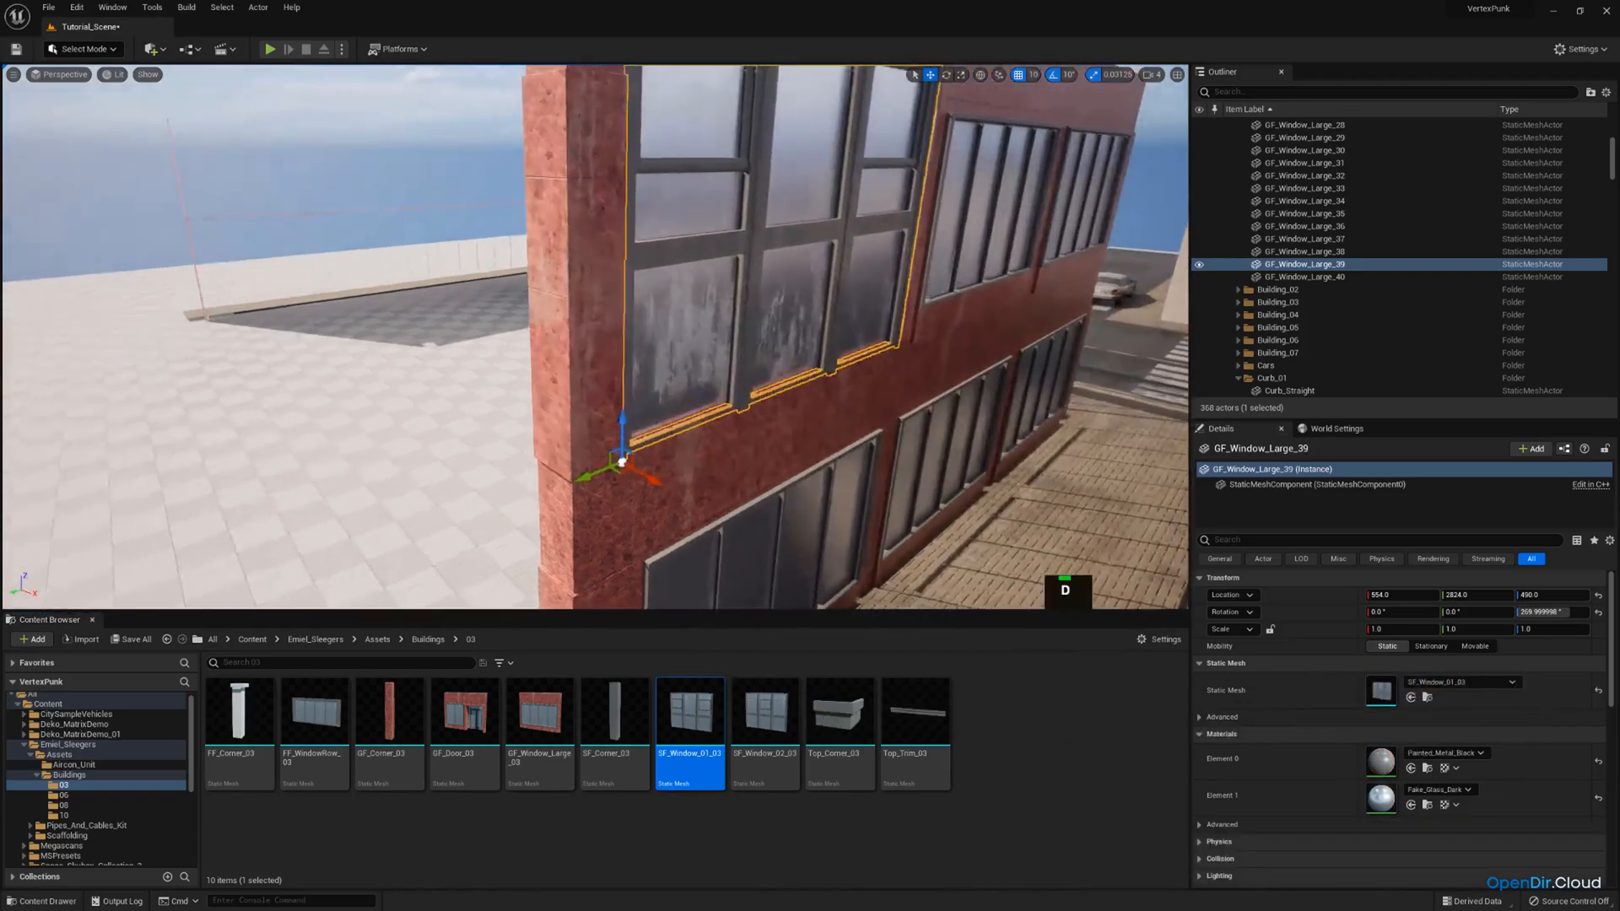
pyautogui.press('w')
pyautogui.press('e')
pyautogui.press('d')
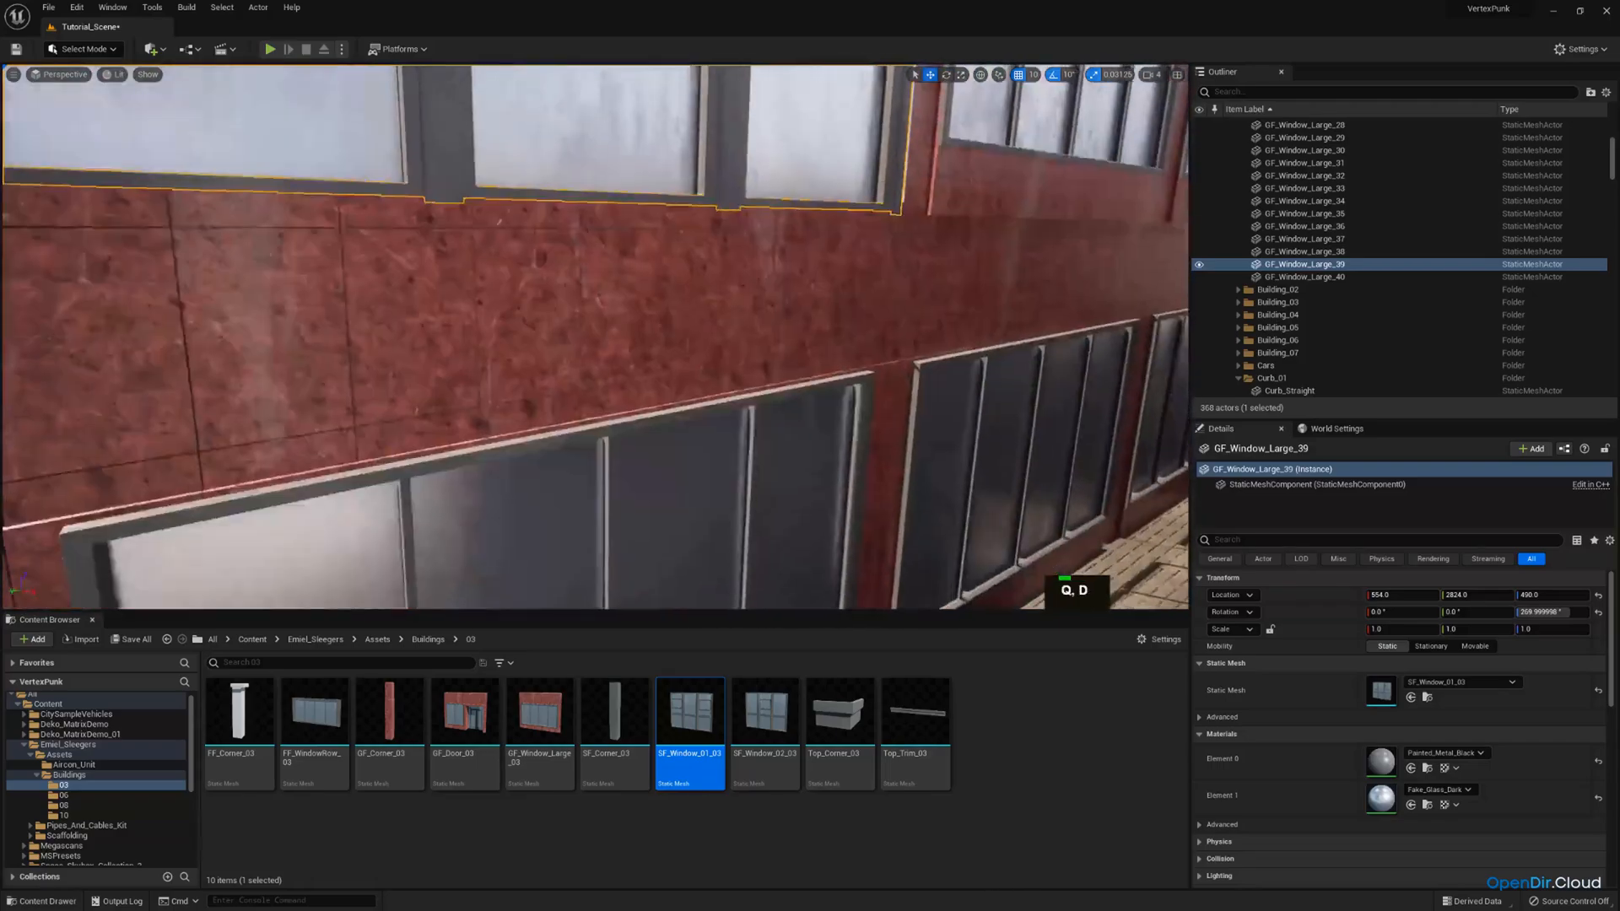
pyautogui.press('w')
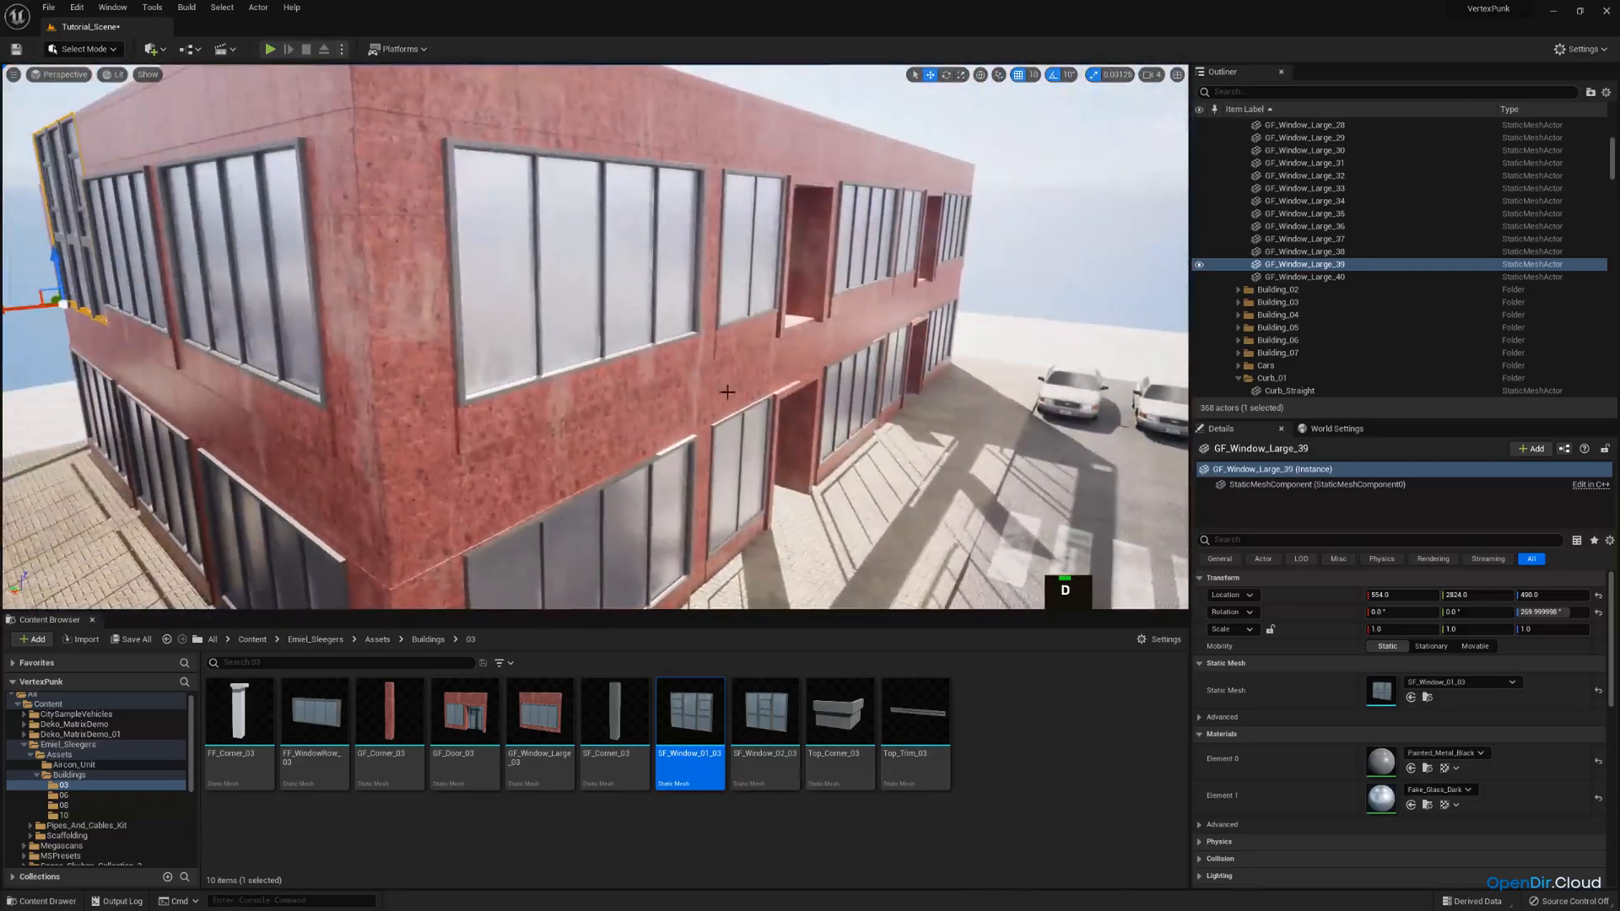
pyautogui.click(657, 308)
pyautogui.press('d')
pyautogui.press('w')
pyautogui.moveTo(657, 309); pyautogui.dragTo(582, 309, button='right')
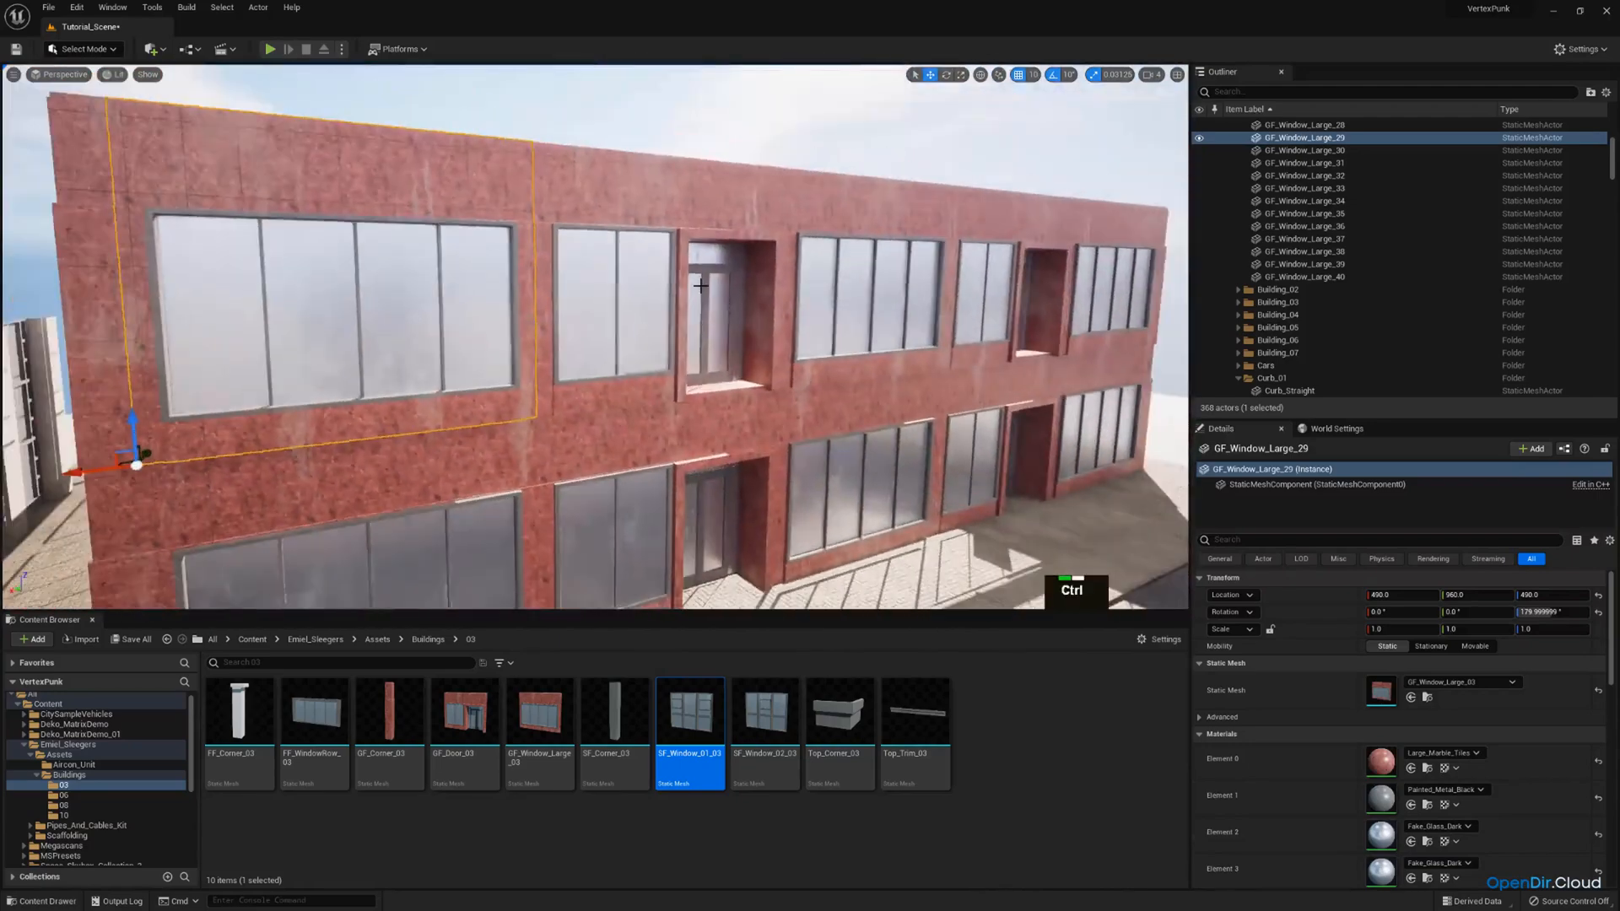
pyautogui.keyDown('ctrl'); pyautogui.click(656, 308); pyautogui.keyUp('ctrl')
pyautogui.keyDown('ctrl'); pyautogui.click(976, 275); pyautogui.keyUp('ctrl')
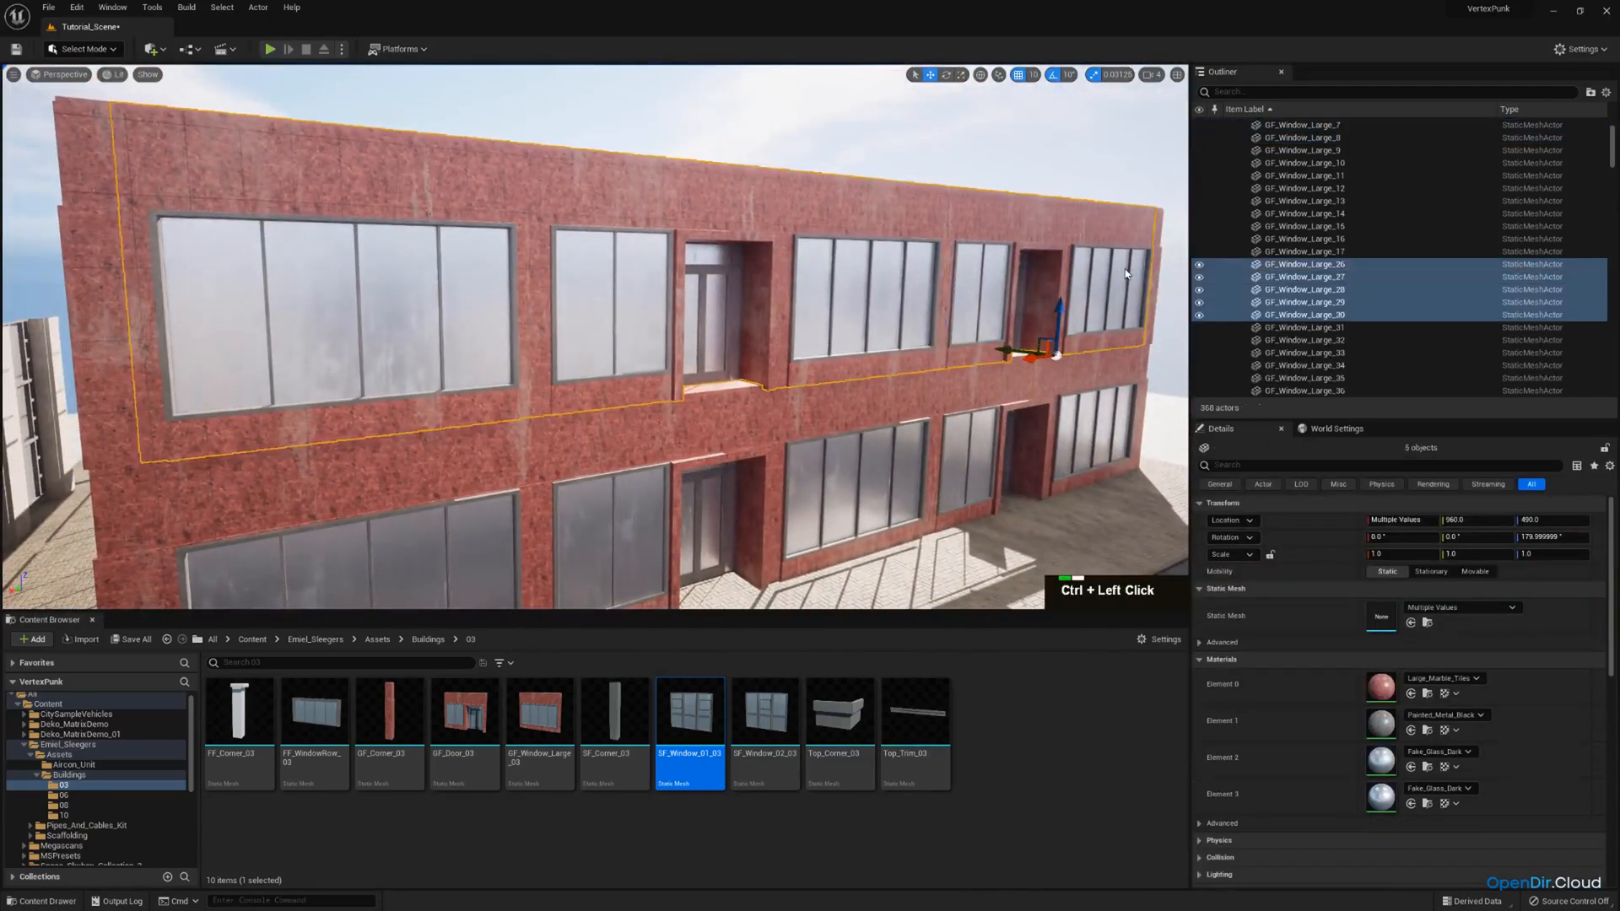
pyautogui.moveTo(693, 702); pyautogui.dragTo(1405, 671)
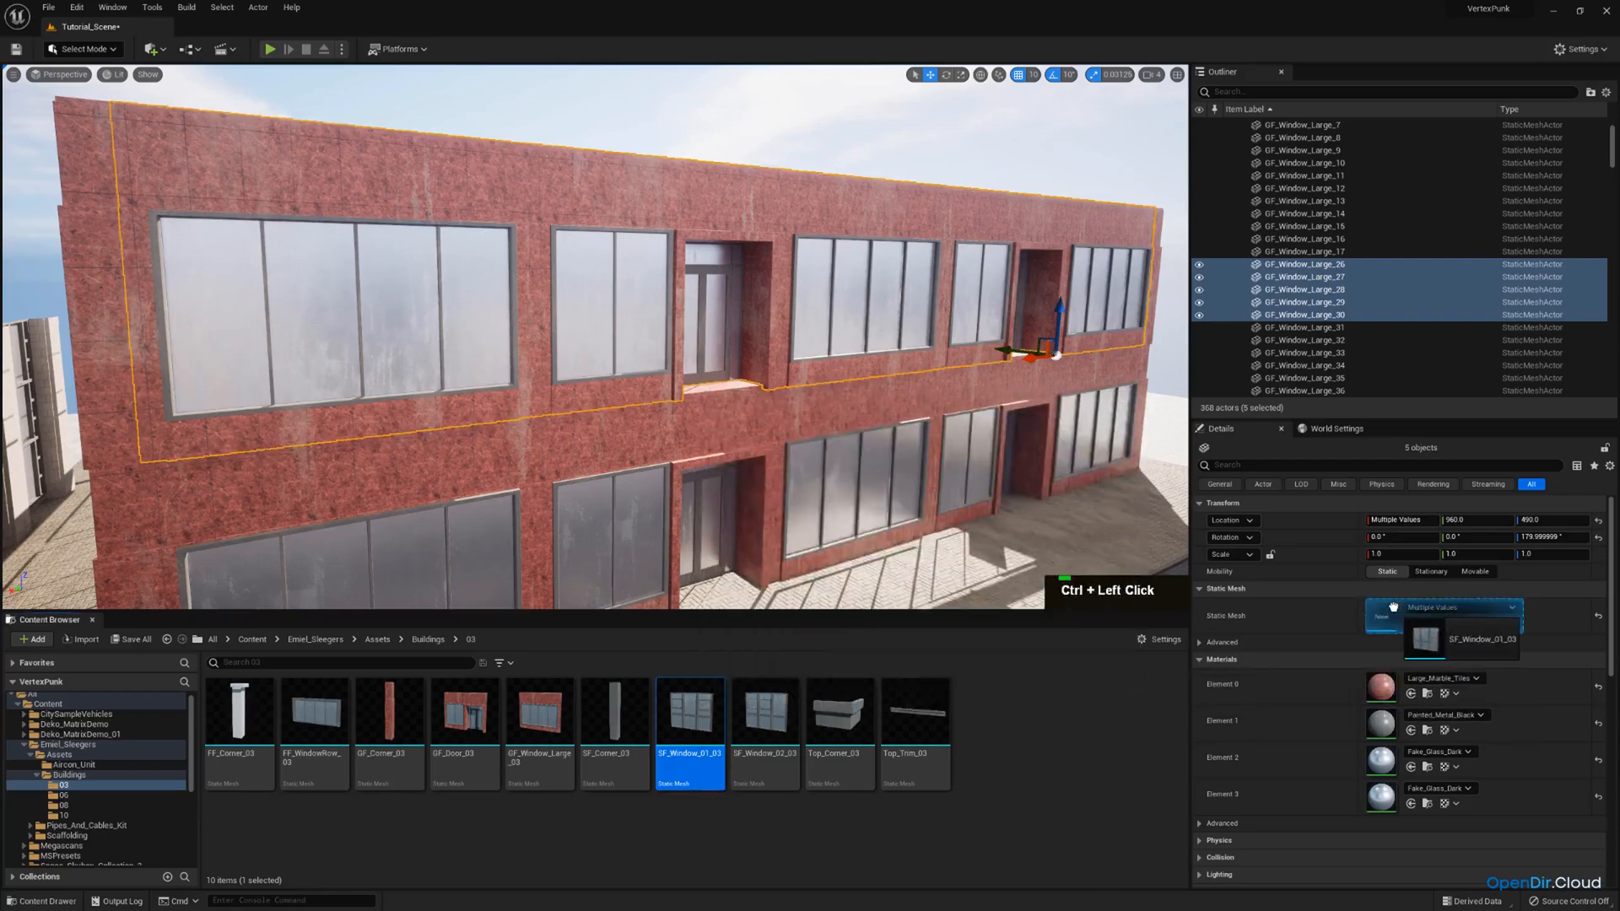
pyautogui.moveTo(1394, 607); pyautogui.dragTo(1394, 609)
# Replace the static mesh of the second-storey corner piece at the facade's far end with SF_Corner_03.
pyautogui.press('d')
pyautogui.moveTo(843, 354); pyautogui.dragTo(928, 392, button='right')
pyautogui.press('w')
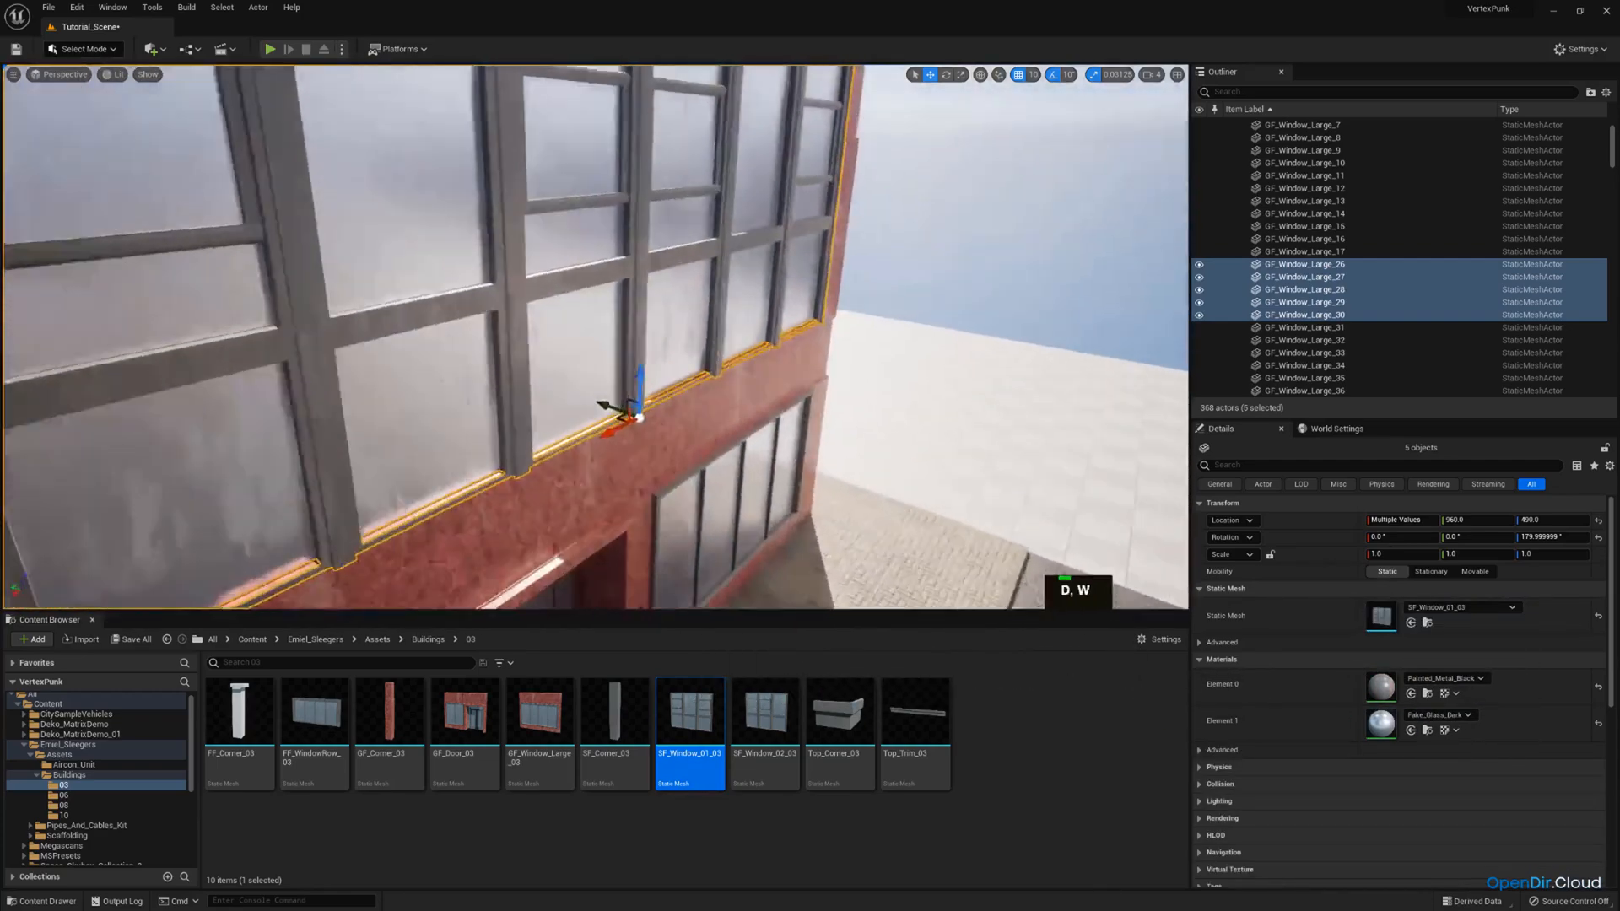
pyautogui.moveTo(759, 326); pyautogui.dragTo(523, 329, button='right')
pyautogui.click(631, 331)
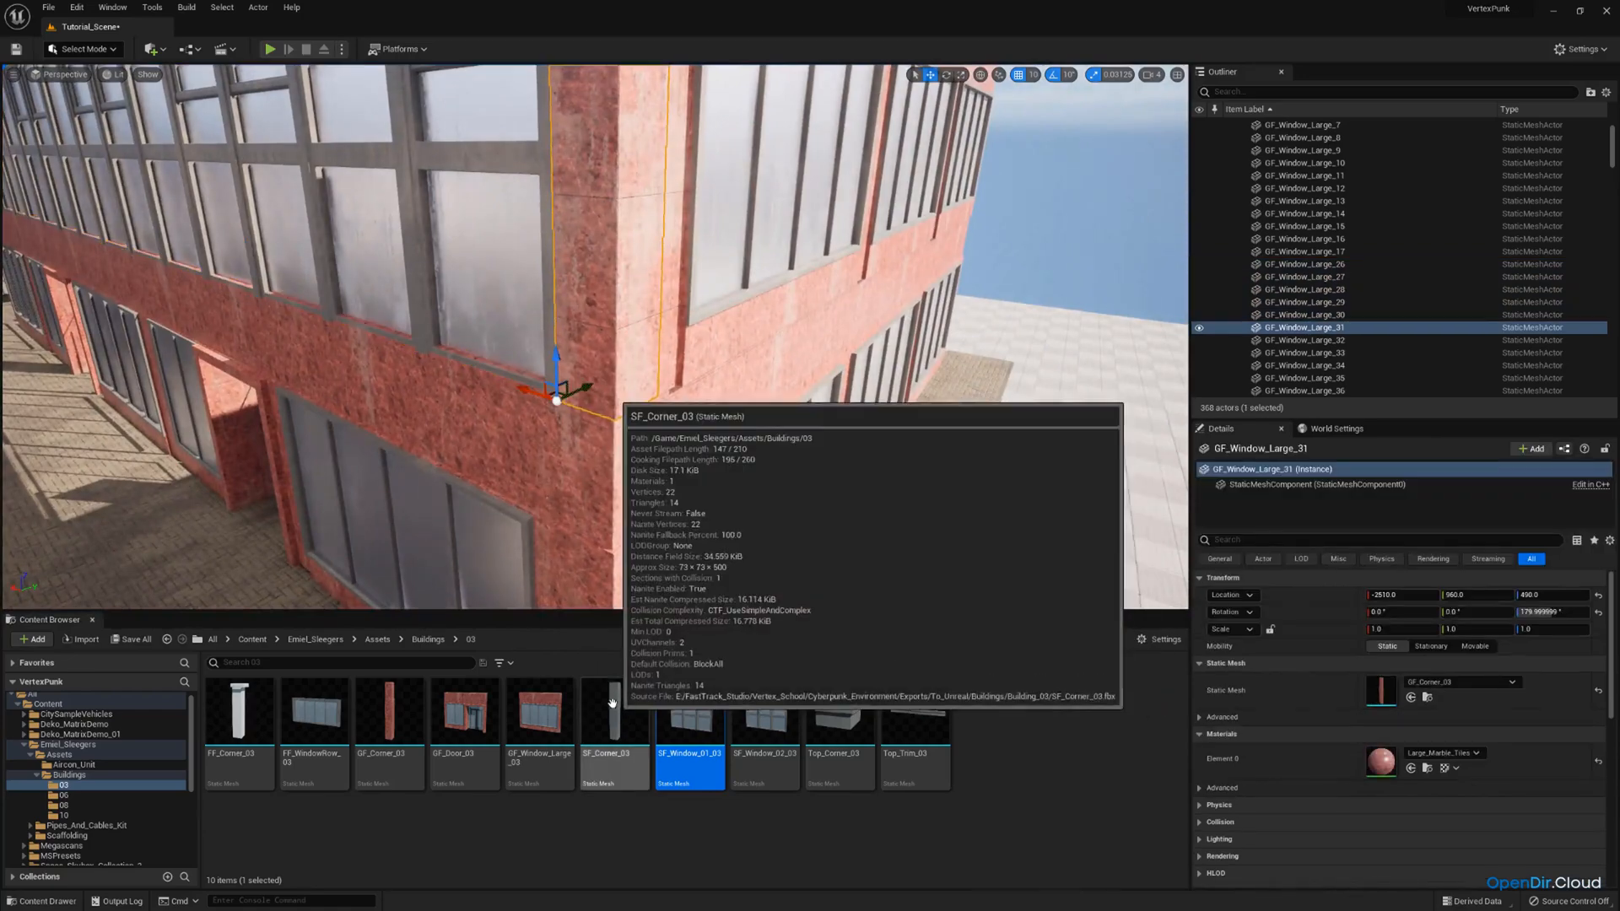
pyautogui.moveTo(610, 685); pyautogui.dragTo(1381, 694)
# Select the five second-storey windows along the street facade and shift them inward along Y to 970.
pyautogui.click(764, 330)
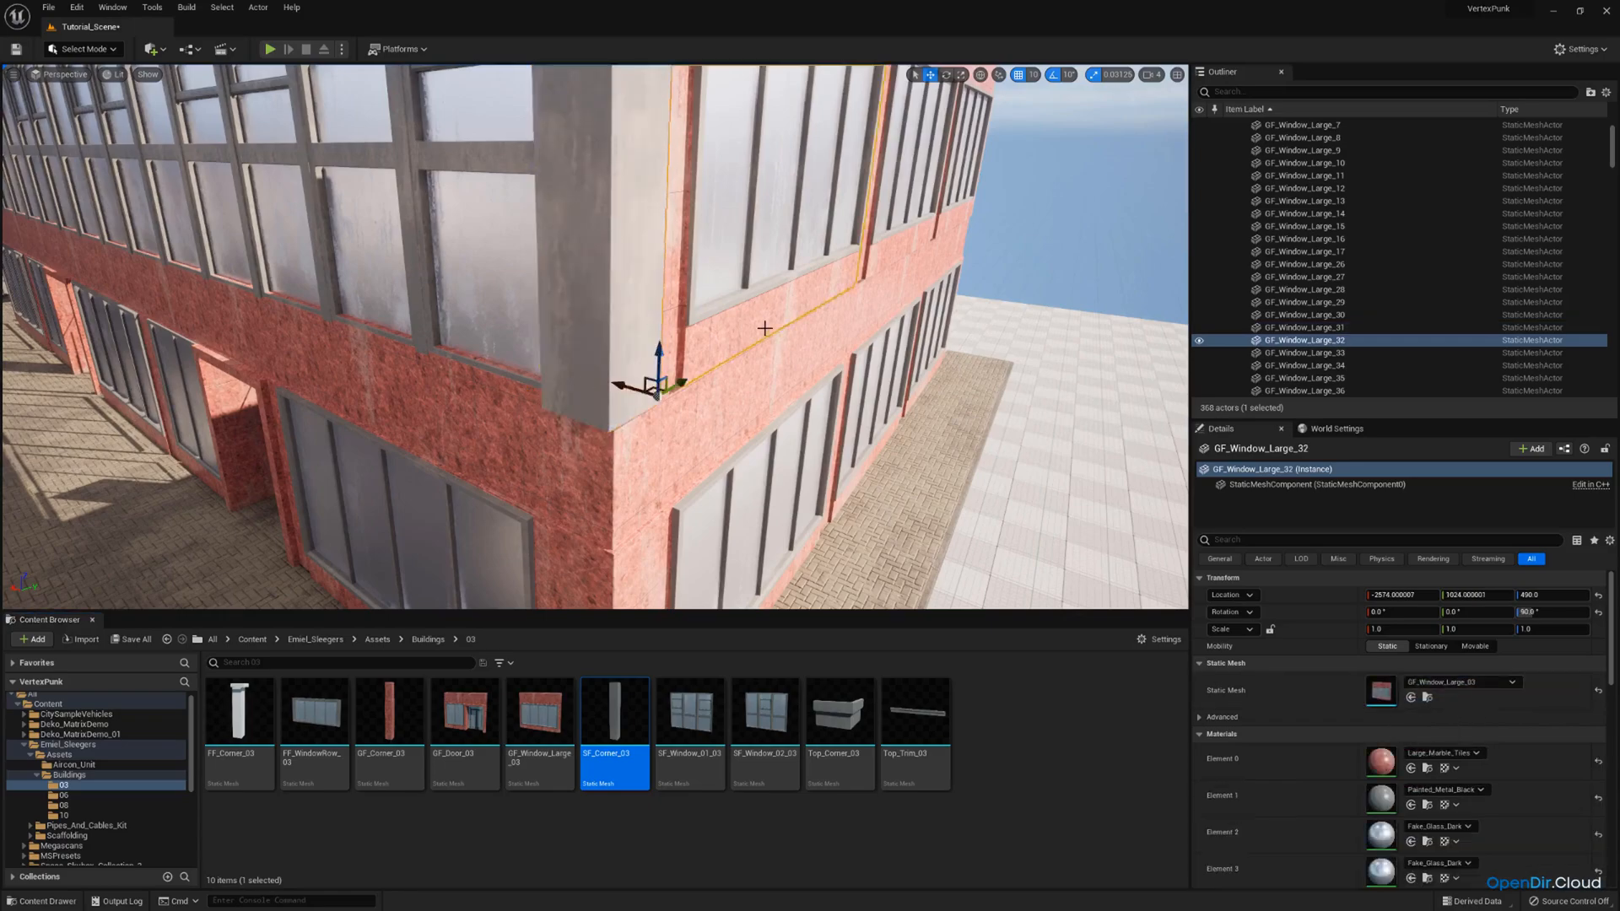
pyautogui.press('w')
pyautogui.press('q')
pyautogui.moveTo(764, 329); pyautogui.dragTo(790, 296, button='right')
pyautogui.press('s')
pyautogui.click(790, 296)
pyautogui.press('a')
pyautogui.keyDown('ctrl'); pyautogui.click(790, 296); pyautogui.keyUp('ctrl')
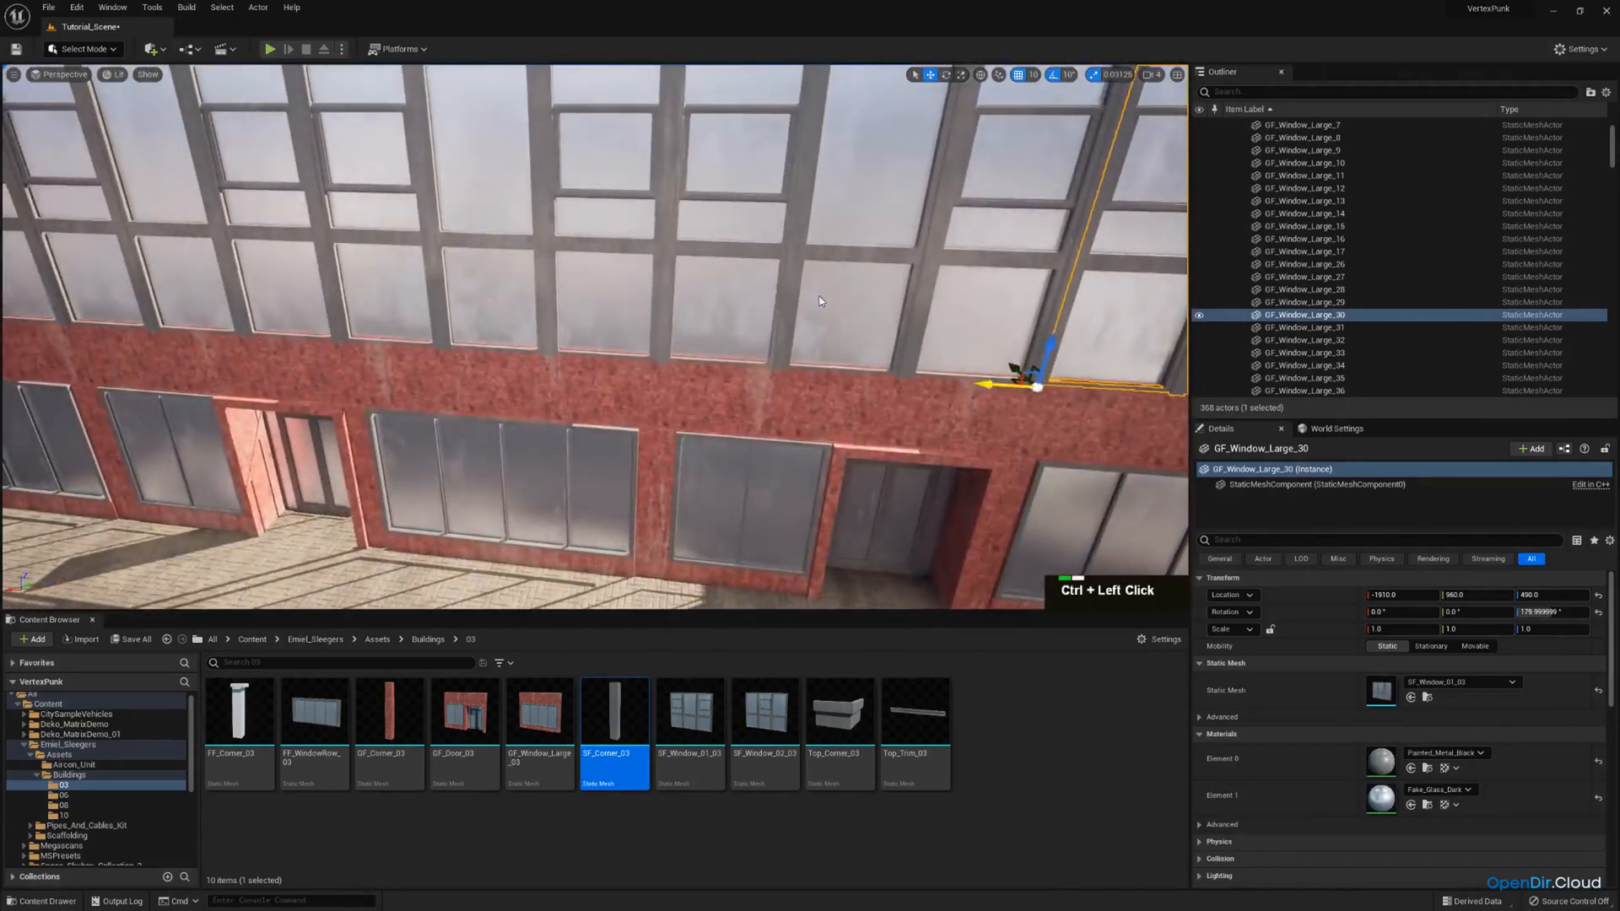
pyautogui.keyDown('ctrl'); pyautogui.click(555, 270); pyautogui.keyUp('ctrl')
pyautogui.press('a')
pyautogui.moveTo(555, 270); pyautogui.dragTo(636, 265, button='right')
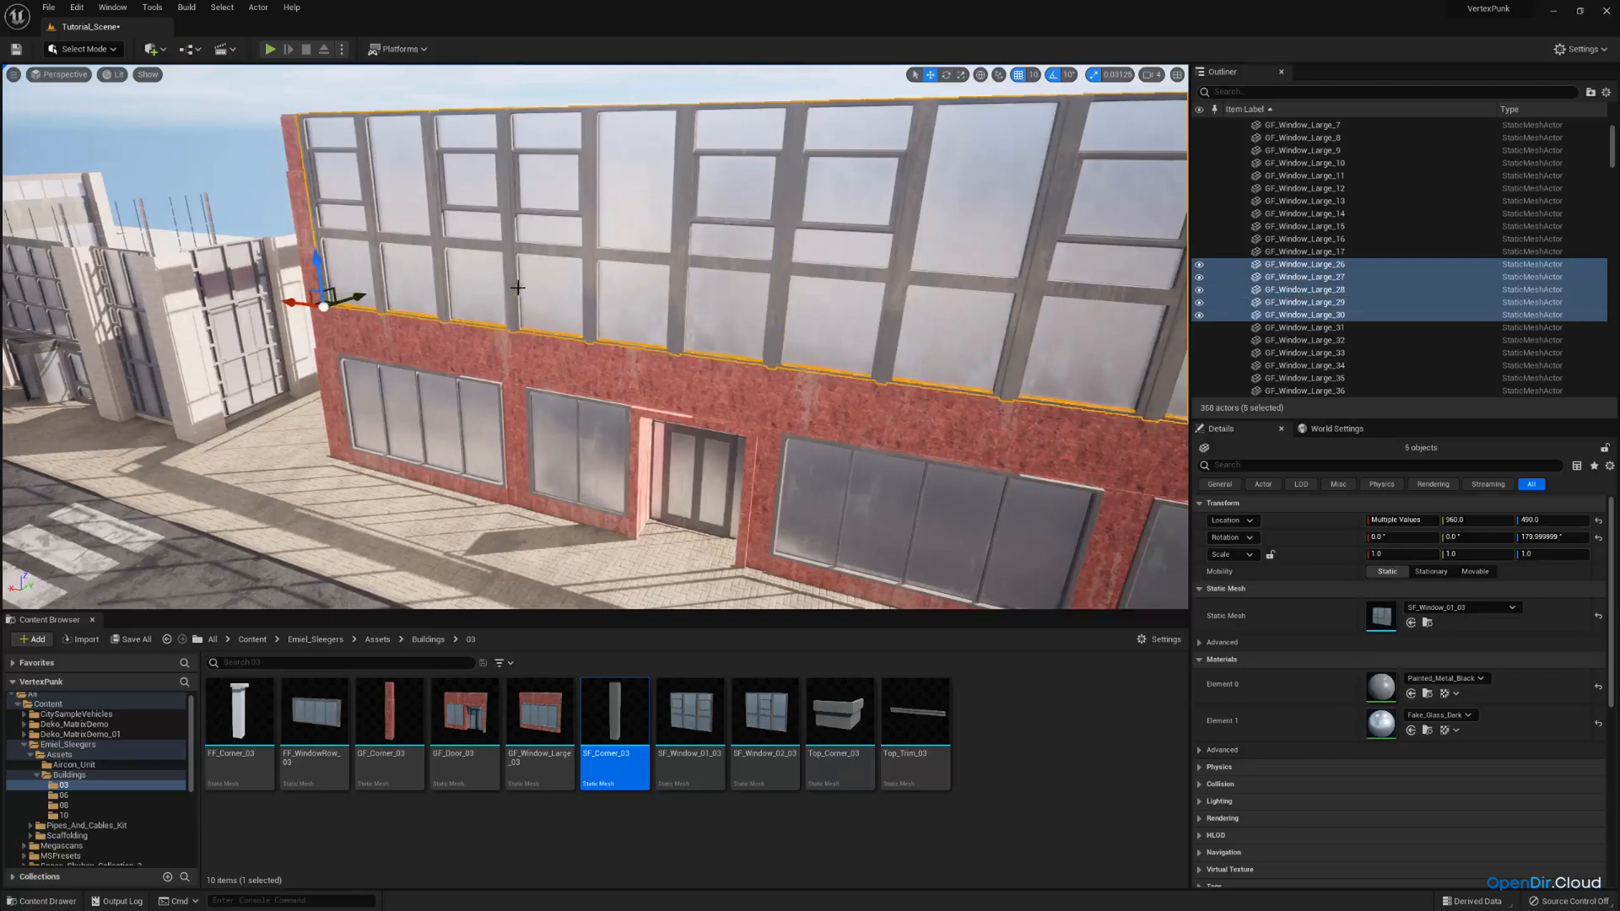
pyautogui.press('a')
pyautogui.moveTo(517, 288)
pyautogui.mouseDown(button='right')
pyautogui.moveTo(590, 291)
pyautogui.moveTo(524, 261)
pyautogui.moveTo(540, 279)
pyautogui.moveTo(472, 283)
pyautogui.moveTo(515, 308)
pyautogui.moveTo(496, 327)
pyautogui.moveTo(525, 319)
pyautogui.mouseUp(button='right')
pyautogui.press('w')
pyautogui.scroll(-2, 532, 276)
pyautogui.press('w')
pyautogui.press('s')
pyautogui.press('w')
pyautogui.press('a')
pyautogui.press('s')
pyautogui.press('d')
pyautogui.scroll(-1, 335, 464)
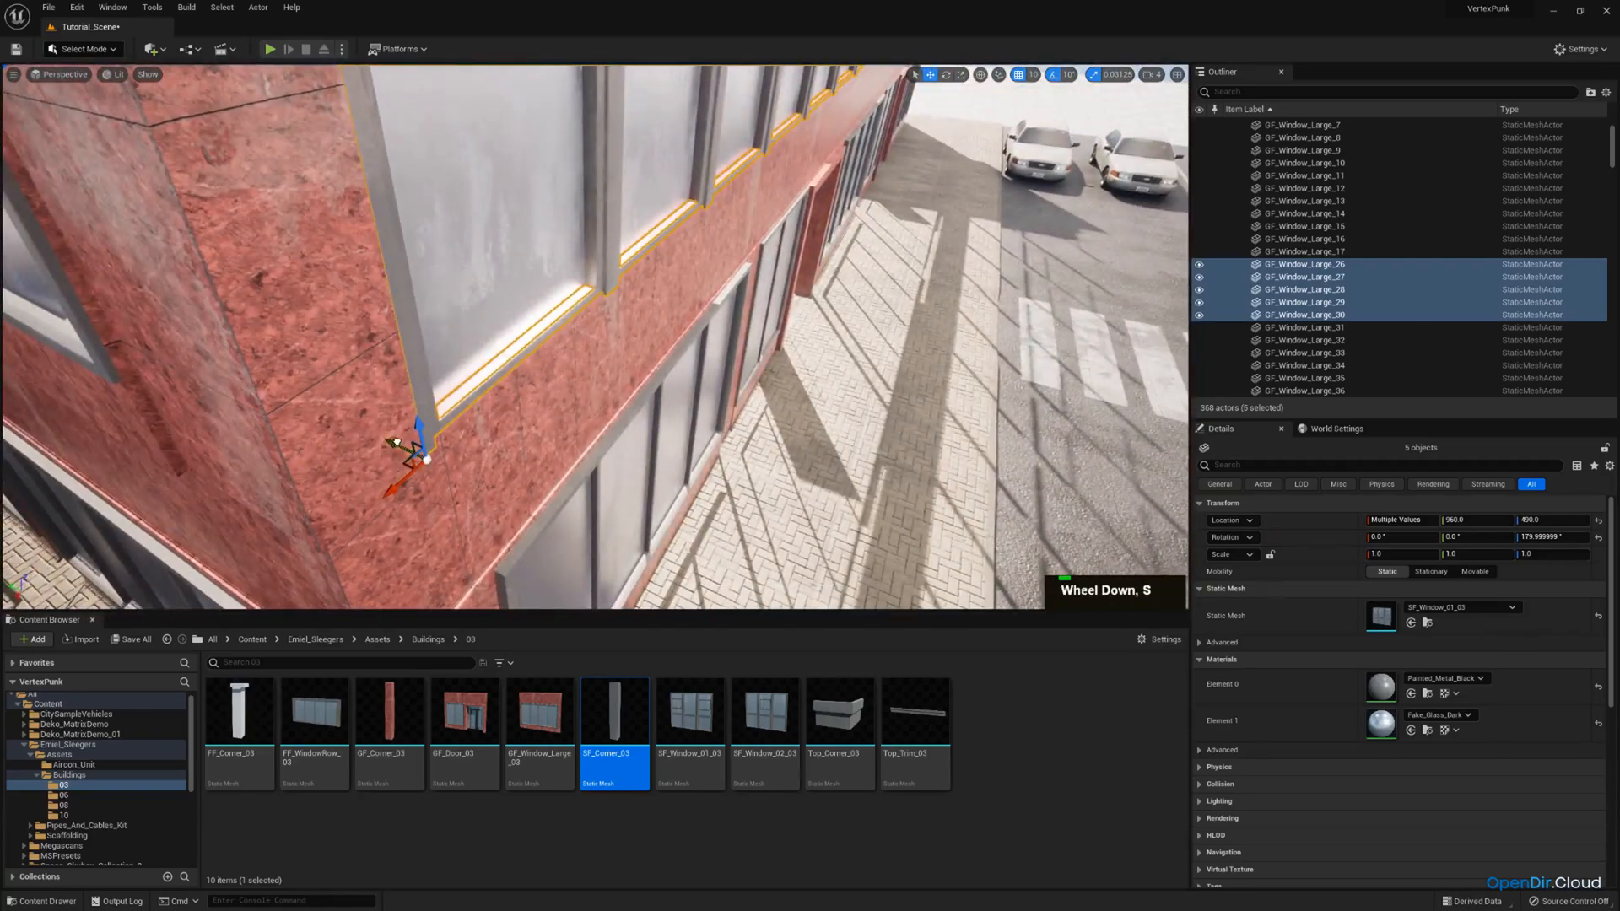
pyautogui.moveTo(395, 441); pyautogui.dragTo(384, 438)
# Replace the static meshes of the three second-storey windows on the building's short side with SF_Window_01_03.
pyautogui.press('d')
pyautogui.moveTo(528, 317)
pyautogui.mouseDown(button='right')
pyautogui.moveTo(472, 311)
pyautogui.moveTo(490, 283)
pyautogui.moveTo(583, 288)
pyautogui.moveTo(507, 324)
pyautogui.mouseUp(button='right')
pyautogui.press('w')
pyautogui.press('d')
pyautogui.scroll(1, 486, 291)
pyautogui.press('s')
pyautogui.press('w')
pyautogui.press('s')
pyautogui.press('d')
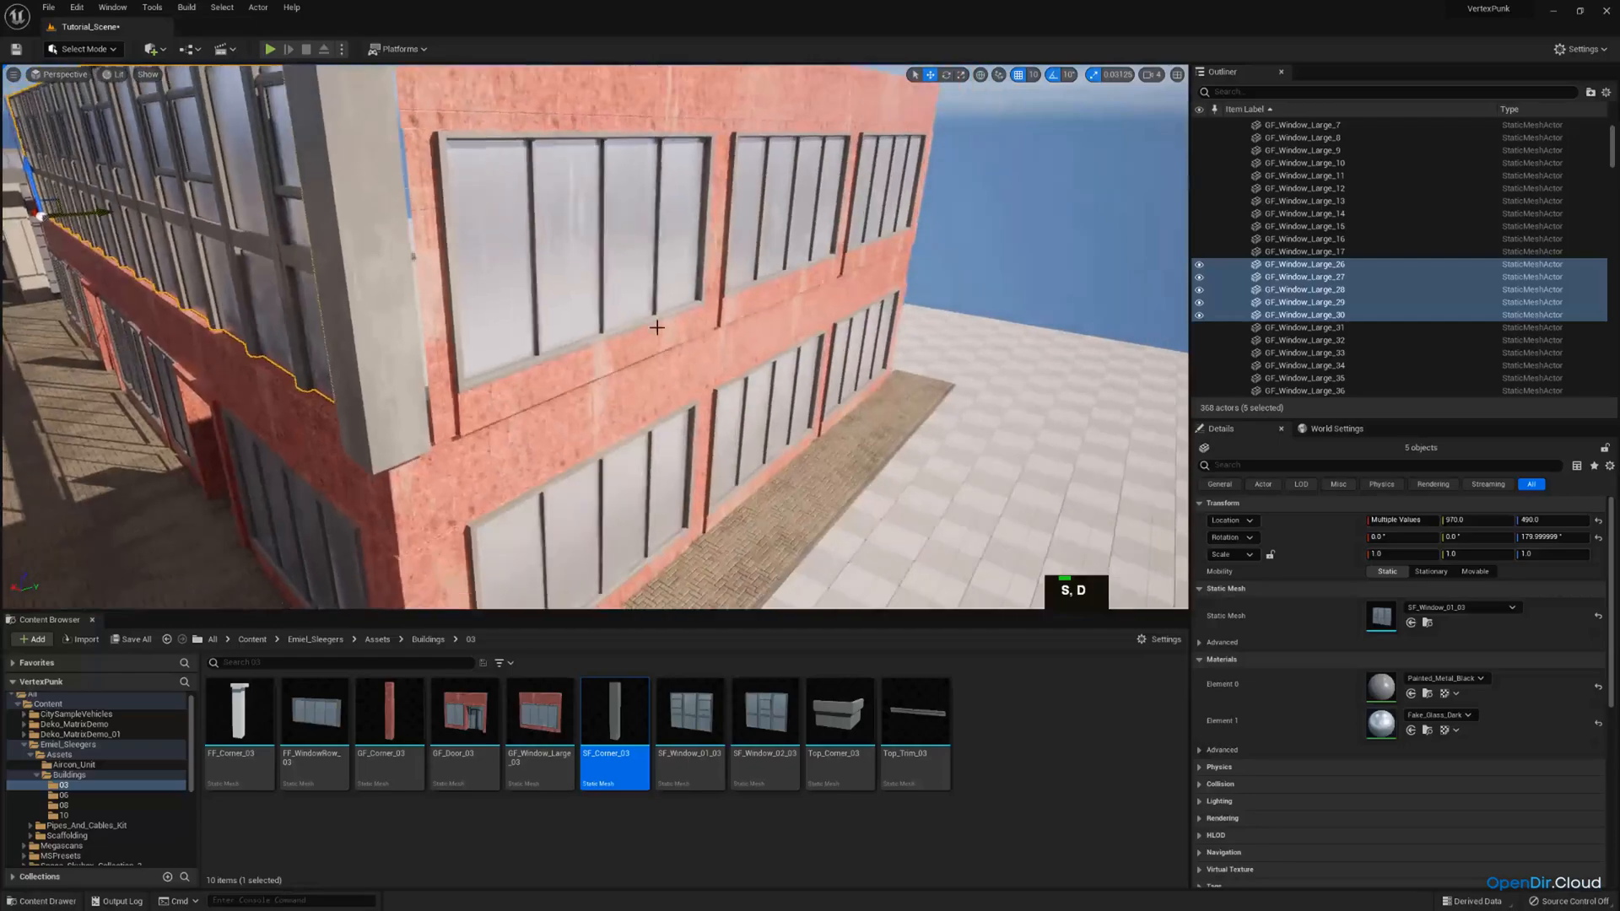
pyautogui.click(656, 313)
pyautogui.keyDown('ctrl'); pyautogui.click(764, 243); pyautogui.keyUp('ctrl')
pyautogui.click(690, 713)
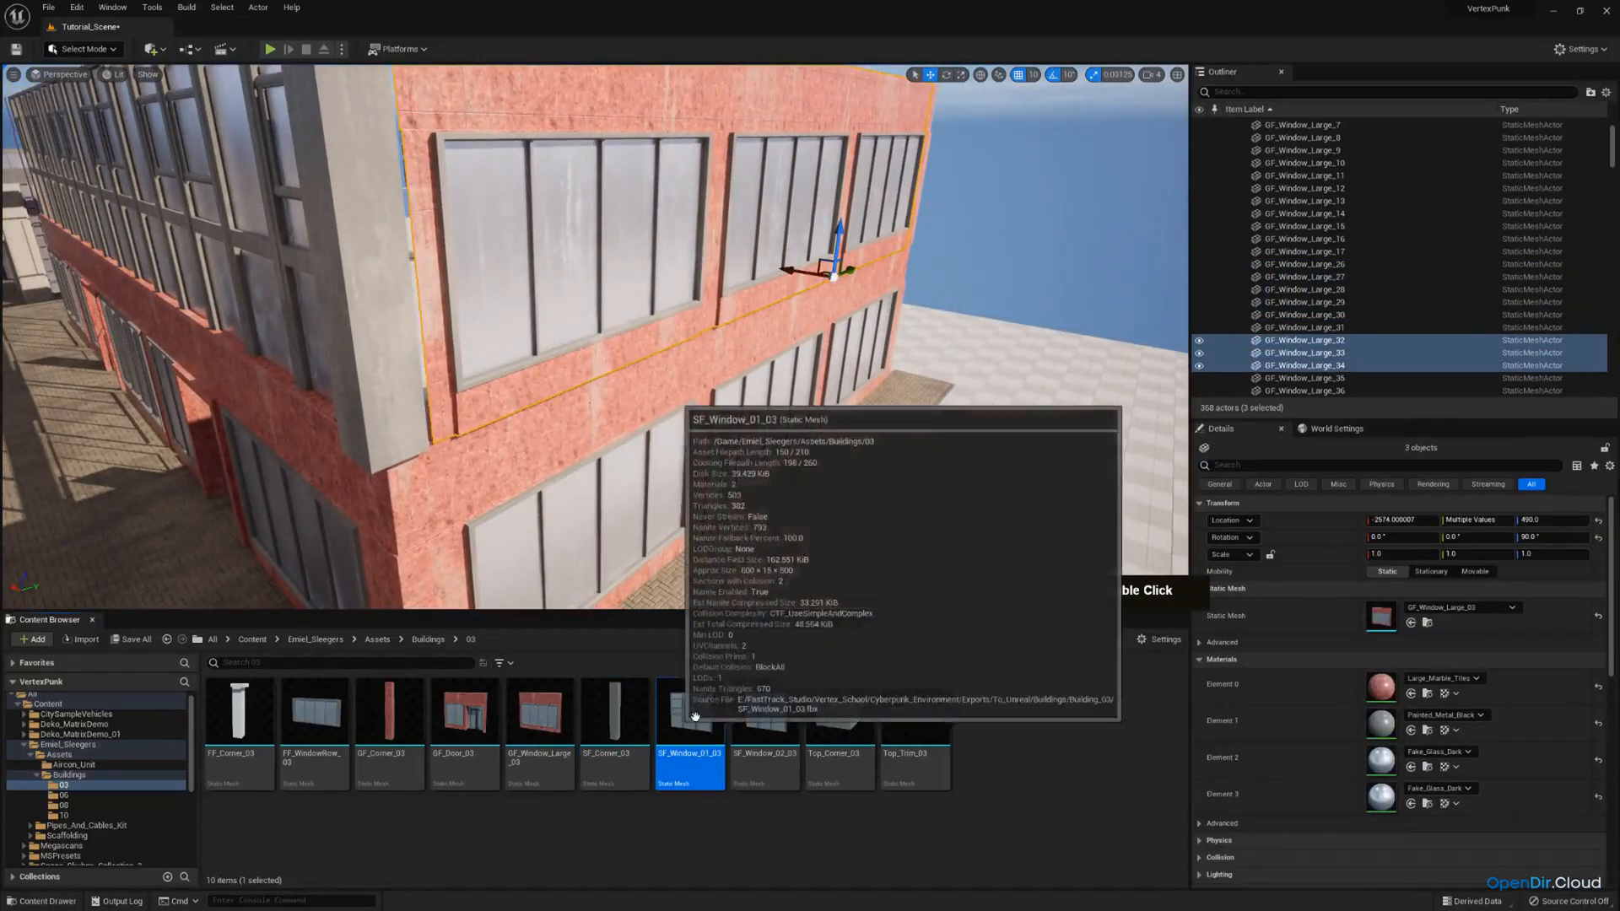
pyautogui.click(1411, 623)
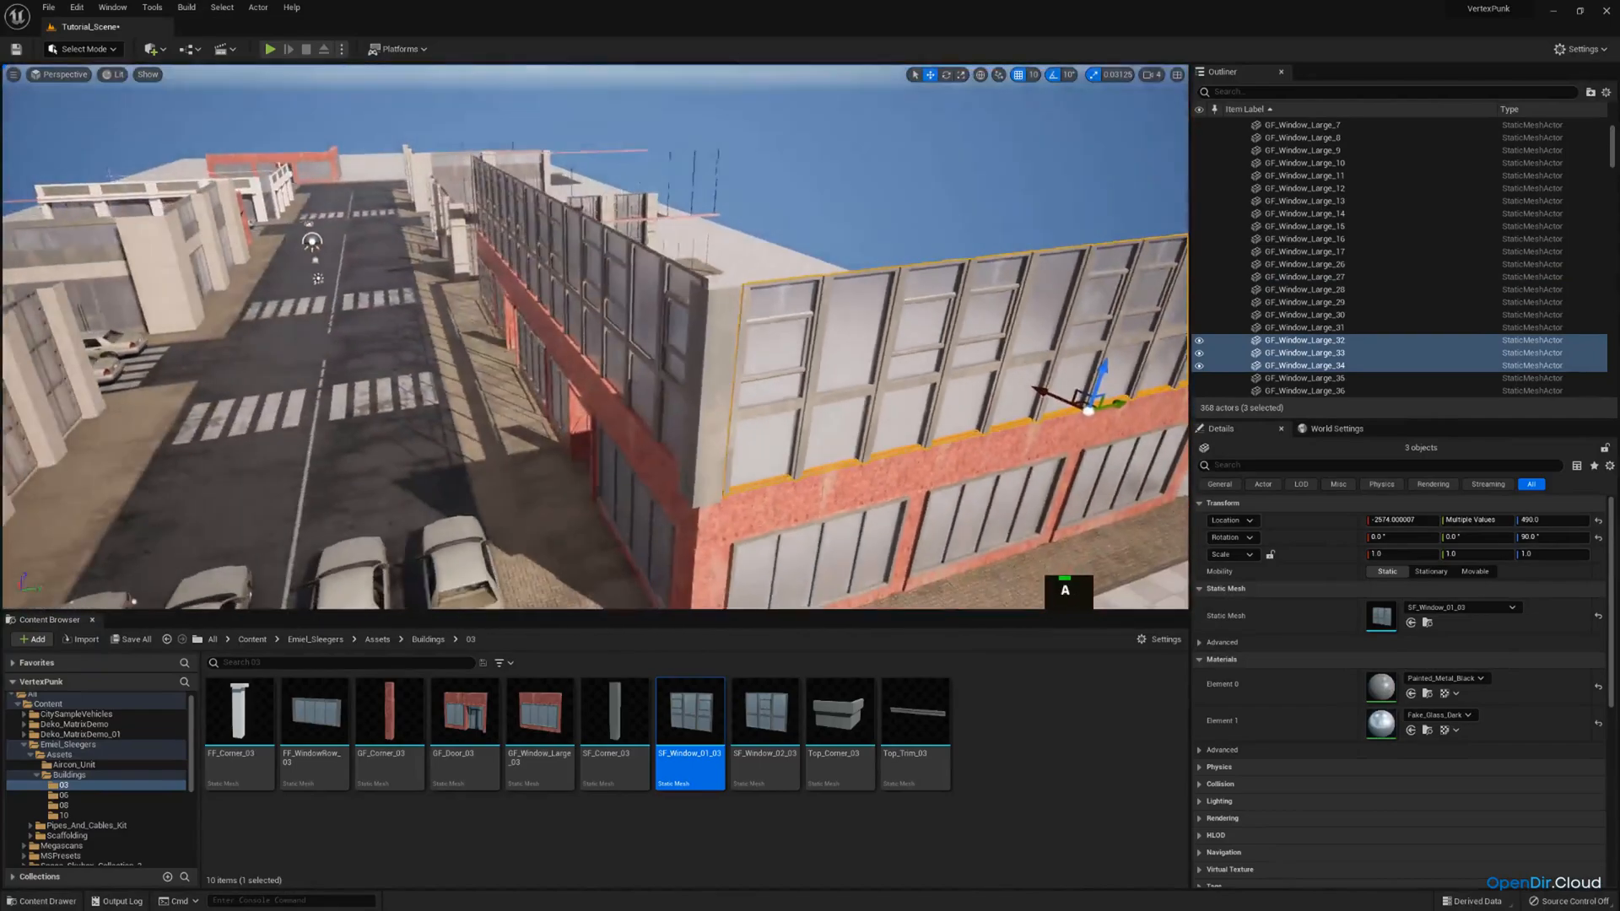
# Move the three replaced short-side windows along X to line up with the wall below.
pyautogui.moveTo(591, 338); pyautogui.dragTo(705, 342, button='right')
pyautogui.press('w')
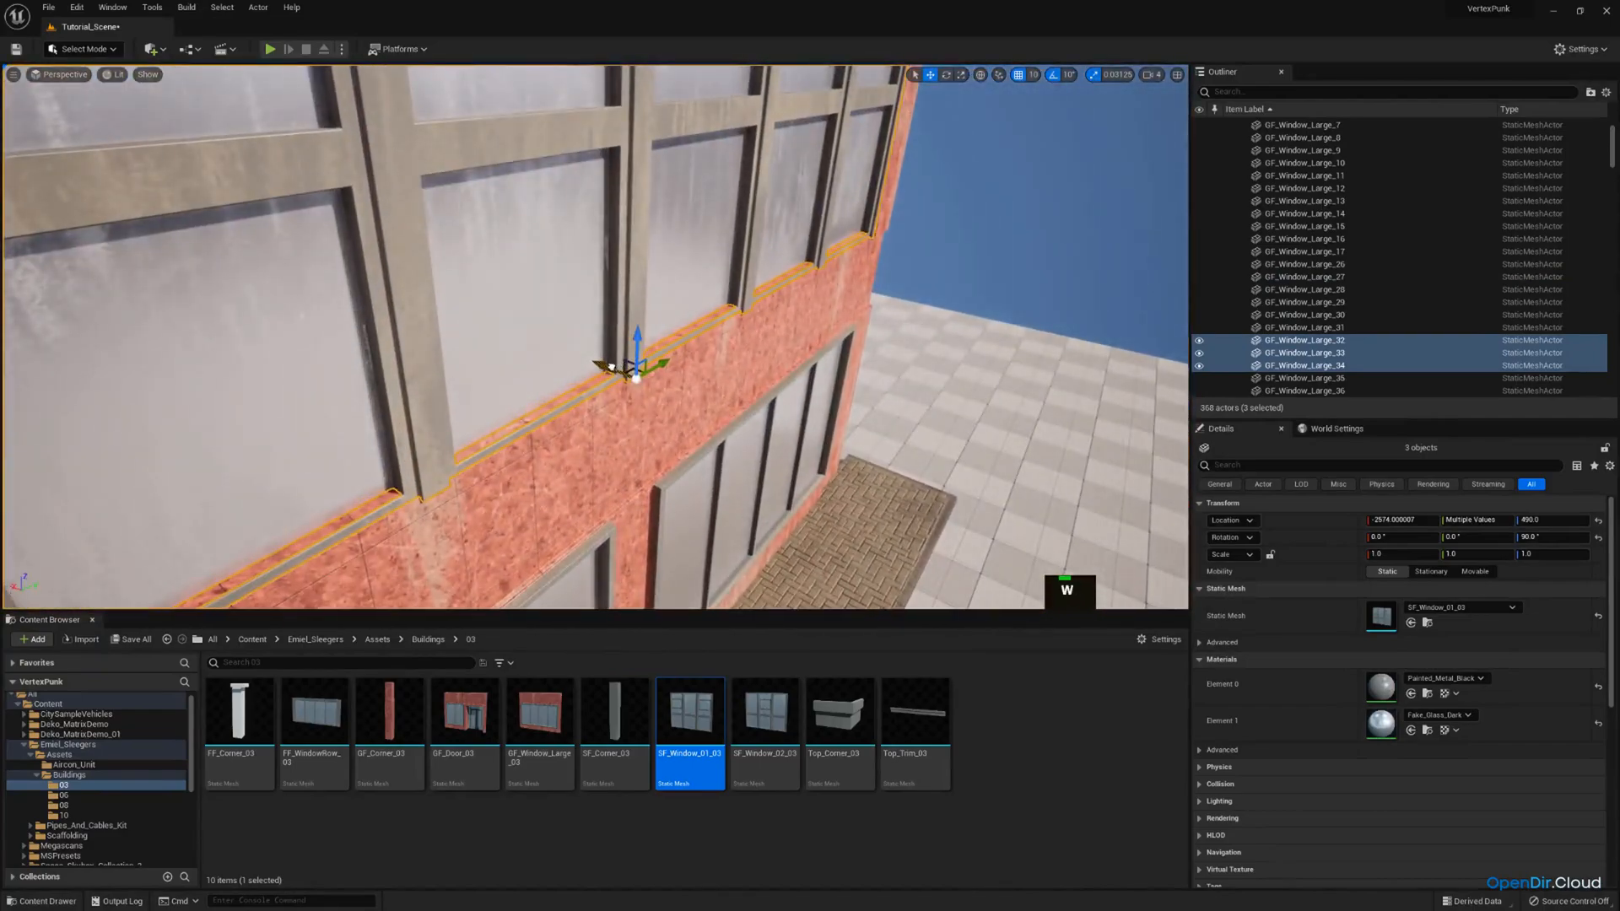
pyautogui.moveTo(604, 365); pyautogui.dragTo(702, 340, button='right')
# Replace the static meshes of the two remaining red second-storey windows on the opposite short side with SF_Window_01_03.
pyautogui.press('e')
pyautogui.press('a')
pyautogui.click(667, 331)
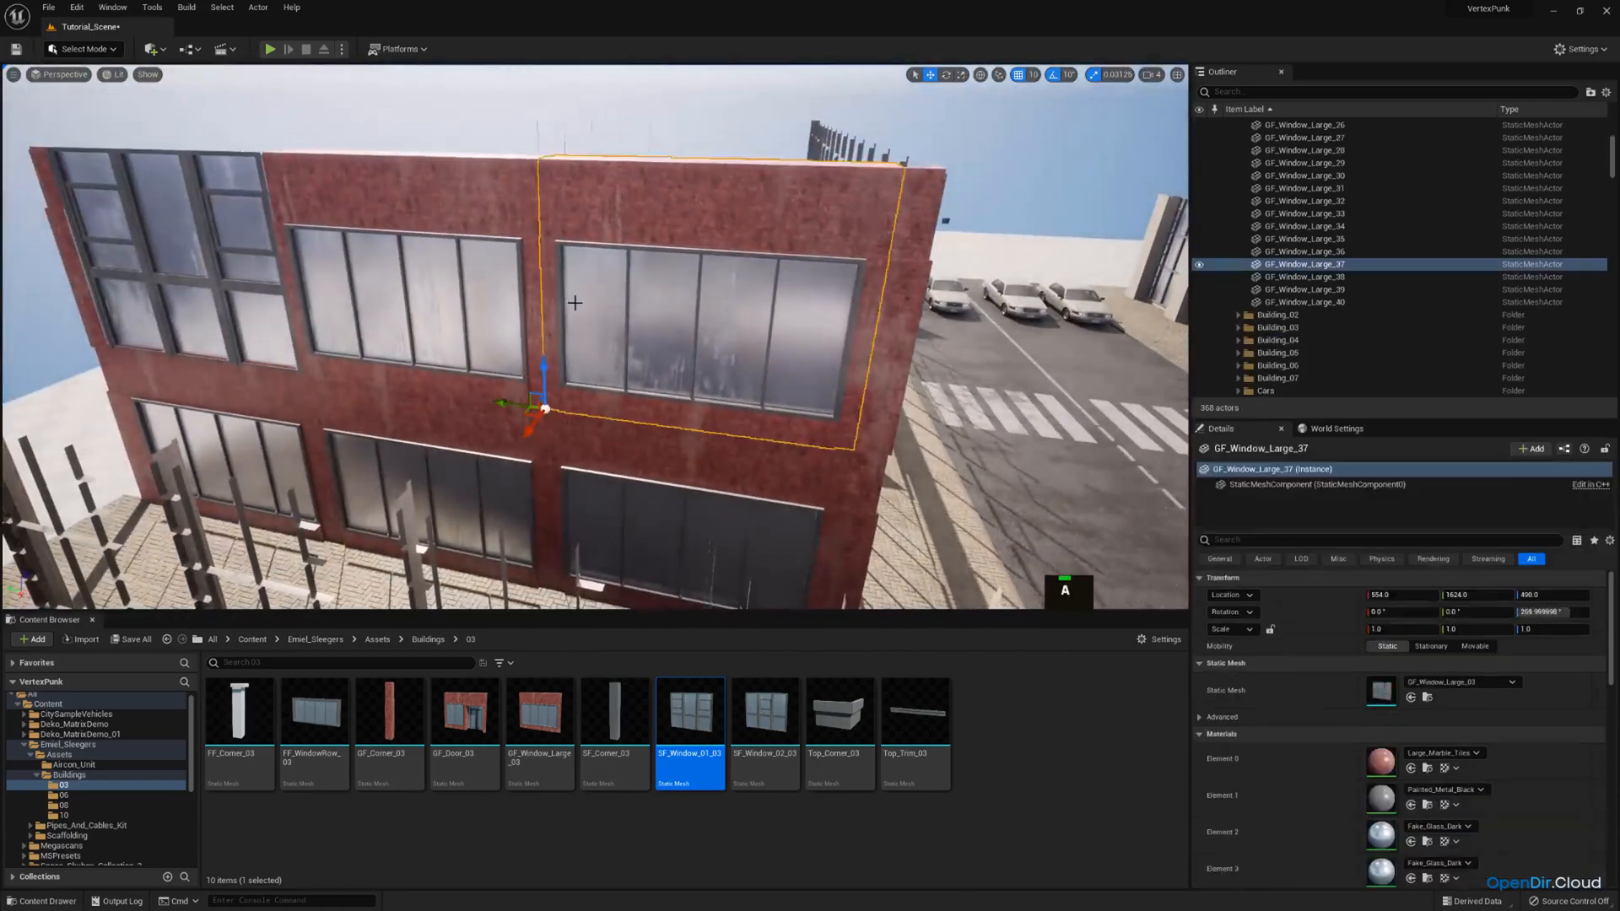
pyautogui.keyDown('ctrl'); pyautogui.click(422, 288); pyautogui.keyUp('ctrl')
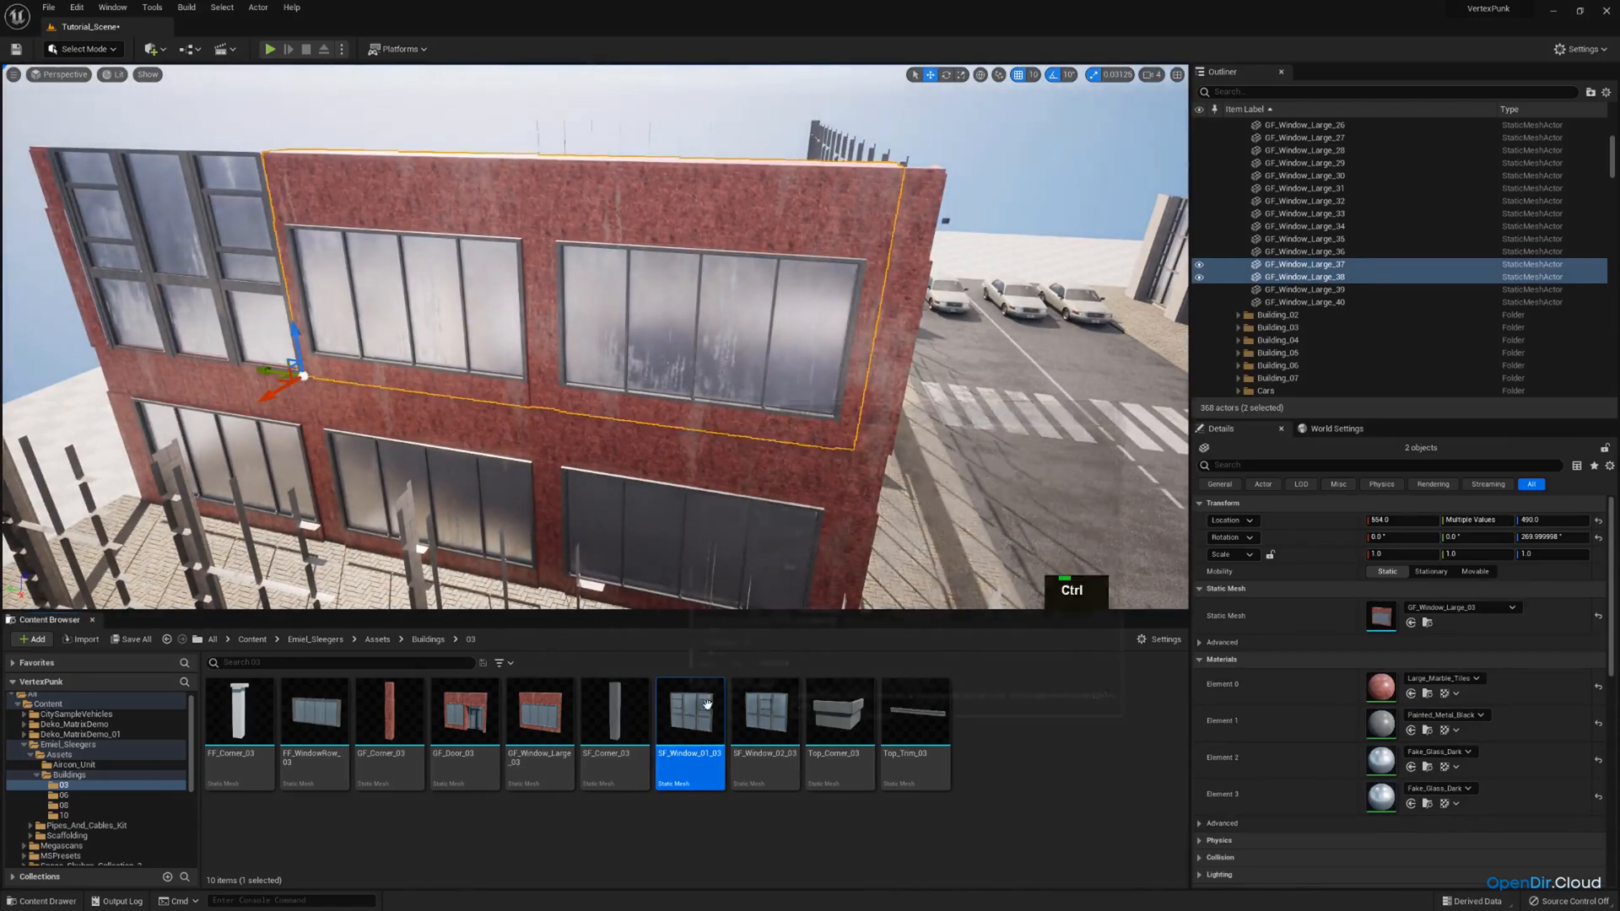
pyautogui.click(1411, 621)
# Add the end window to the selection and move the opposite side's three windows along X onto the wall below.
pyautogui.keyDown('ctrl'); pyautogui.click(234, 296); pyautogui.keyUp('ctrl')
pyautogui.press('a')
pyautogui.moveTo(466, 347); pyautogui.dragTo(321, 371, button='right')
pyautogui.press('w')
pyautogui.moveTo(458, 333); pyautogui.dragTo(490, 323)
pyautogui.moveTo(490, 322); pyautogui.dragTo(623, 599, button='right')
pyautogui.press('a')
pyautogui.hotkey('ctrl', 'z')
pyautogui.press('a')
# Replace the static mesh of the second-storey corner piece GF_Window_Large_40 with SF_Corner_03.
pyautogui.click(570, 287)
pyautogui.press('d')
pyautogui.press('e')
pyautogui.moveTo(621, 724); pyautogui.dragTo(1383, 687)
# Set the grid snap size to 1 and nudge the corner piece GF_Window_Large_40 along Y to 2804.
pyautogui.press('e')
pyautogui.moveTo(996, 498)
pyautogui.mouseDown(button='right')
pyautogui.moveTo(970, 472)
pyautogui.moveTo(992, 481)
pyautogui.mouseUp(button='right')
pyautogui.press('a')
pyautogui.scroll(-1, 992, 480)
pyautogui.press('e')
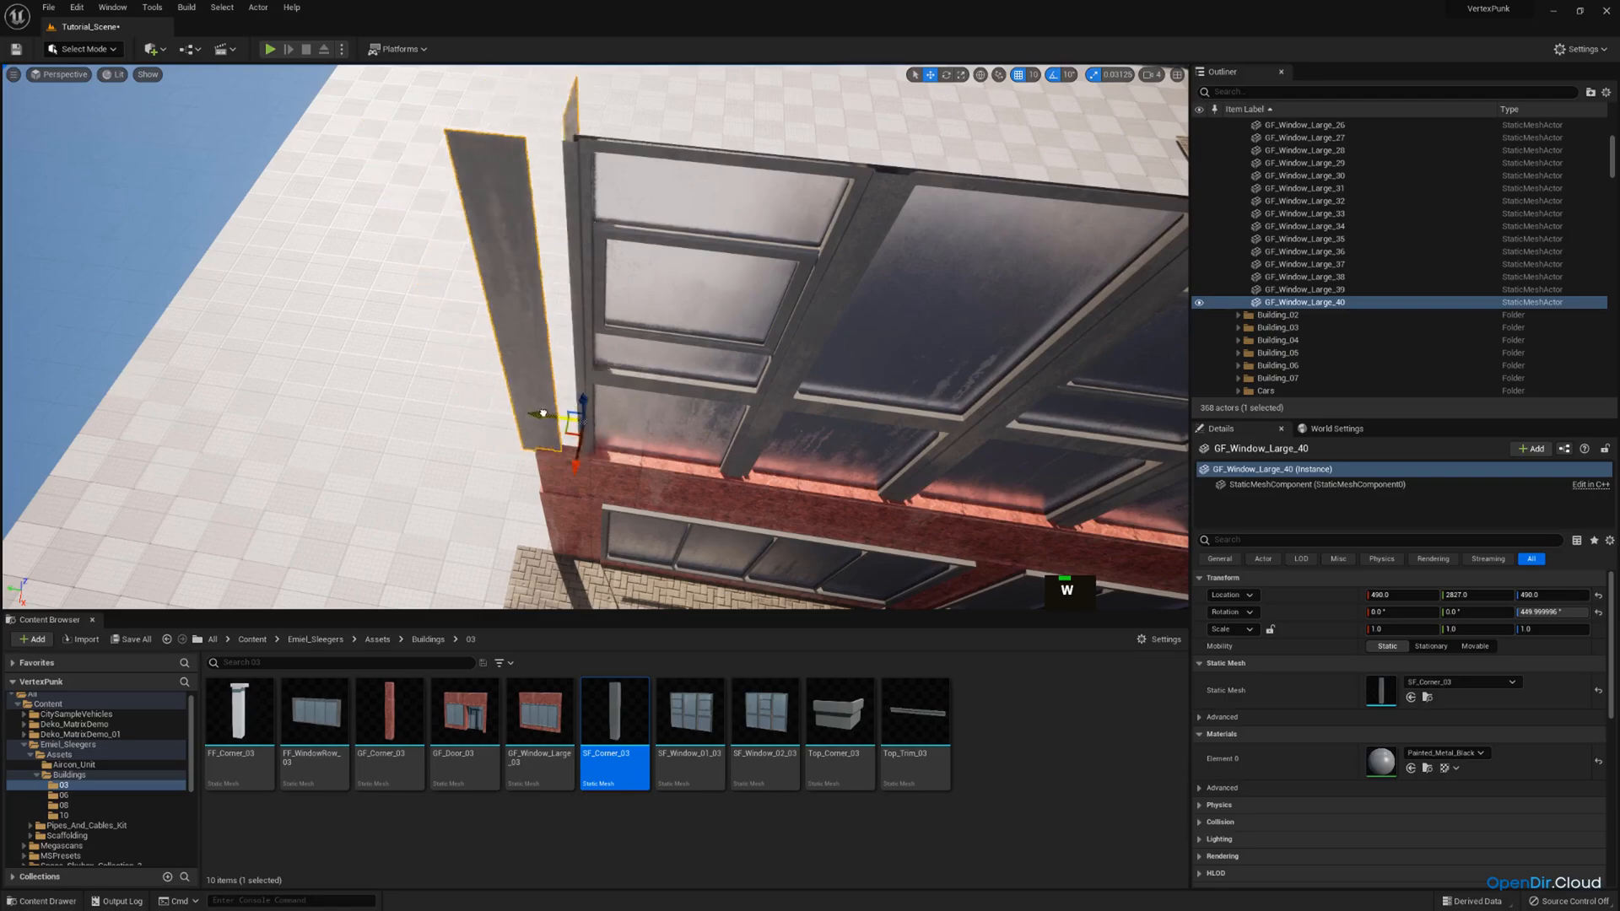
pyautogui.press('a')
pyautogui.moveTo(561, 417); pyautogui.dragTo(989, 102, button='right')
pyautogui.press('w')
pyautogui.press('s')
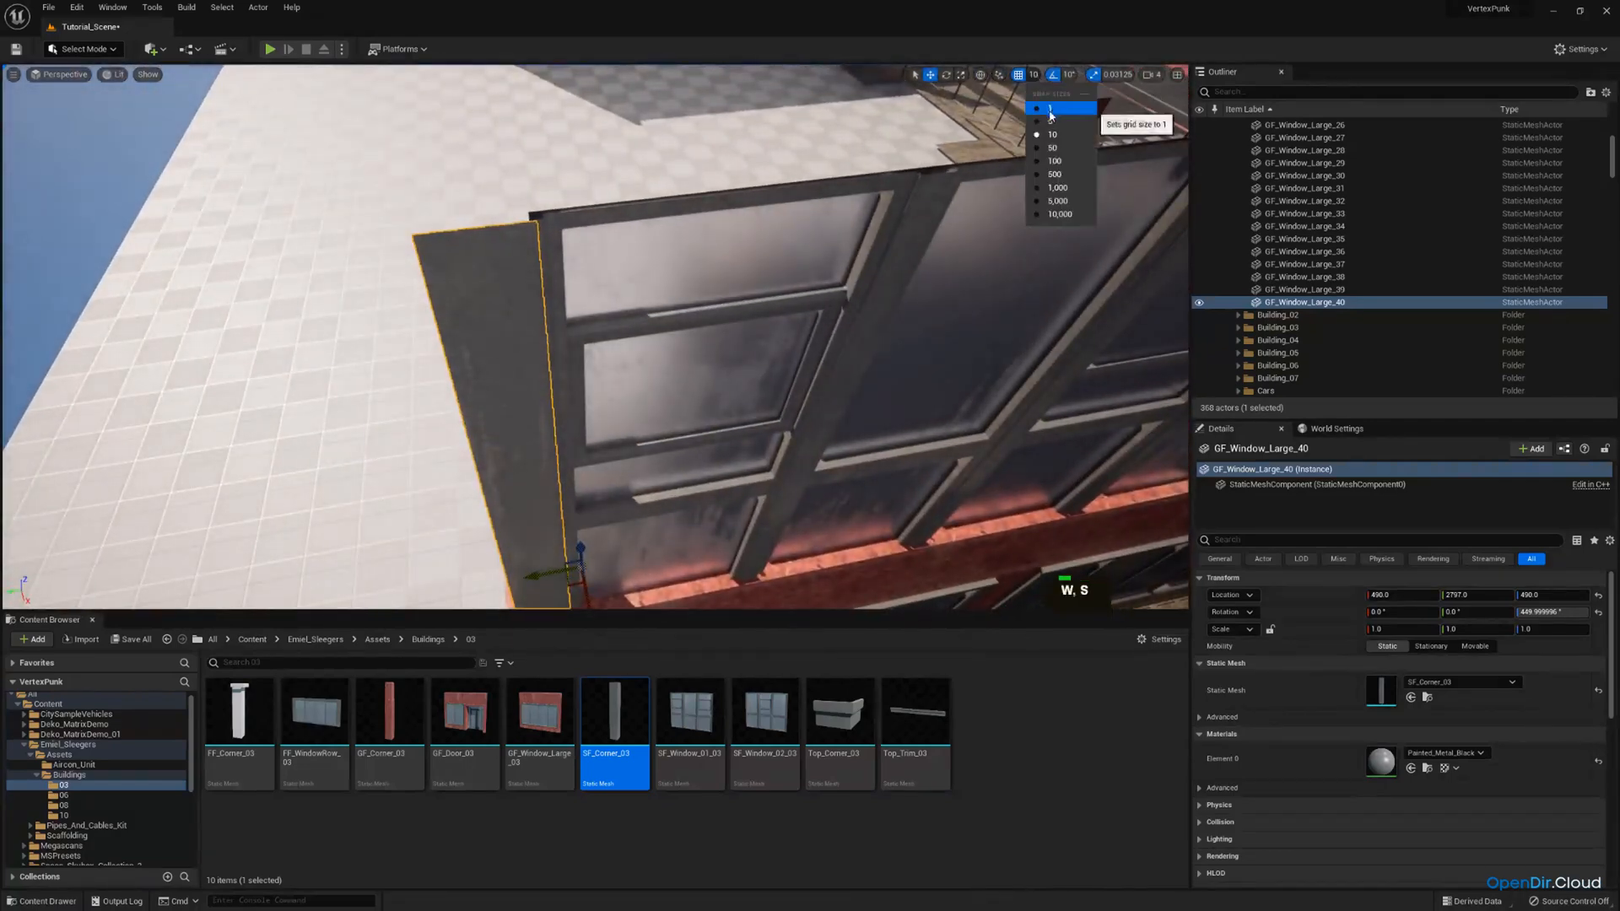
pyautogui.click(1051, 111)
pyautogui.moveTo(562, 493); pyautogui.dragTo(531, 489, button='right')
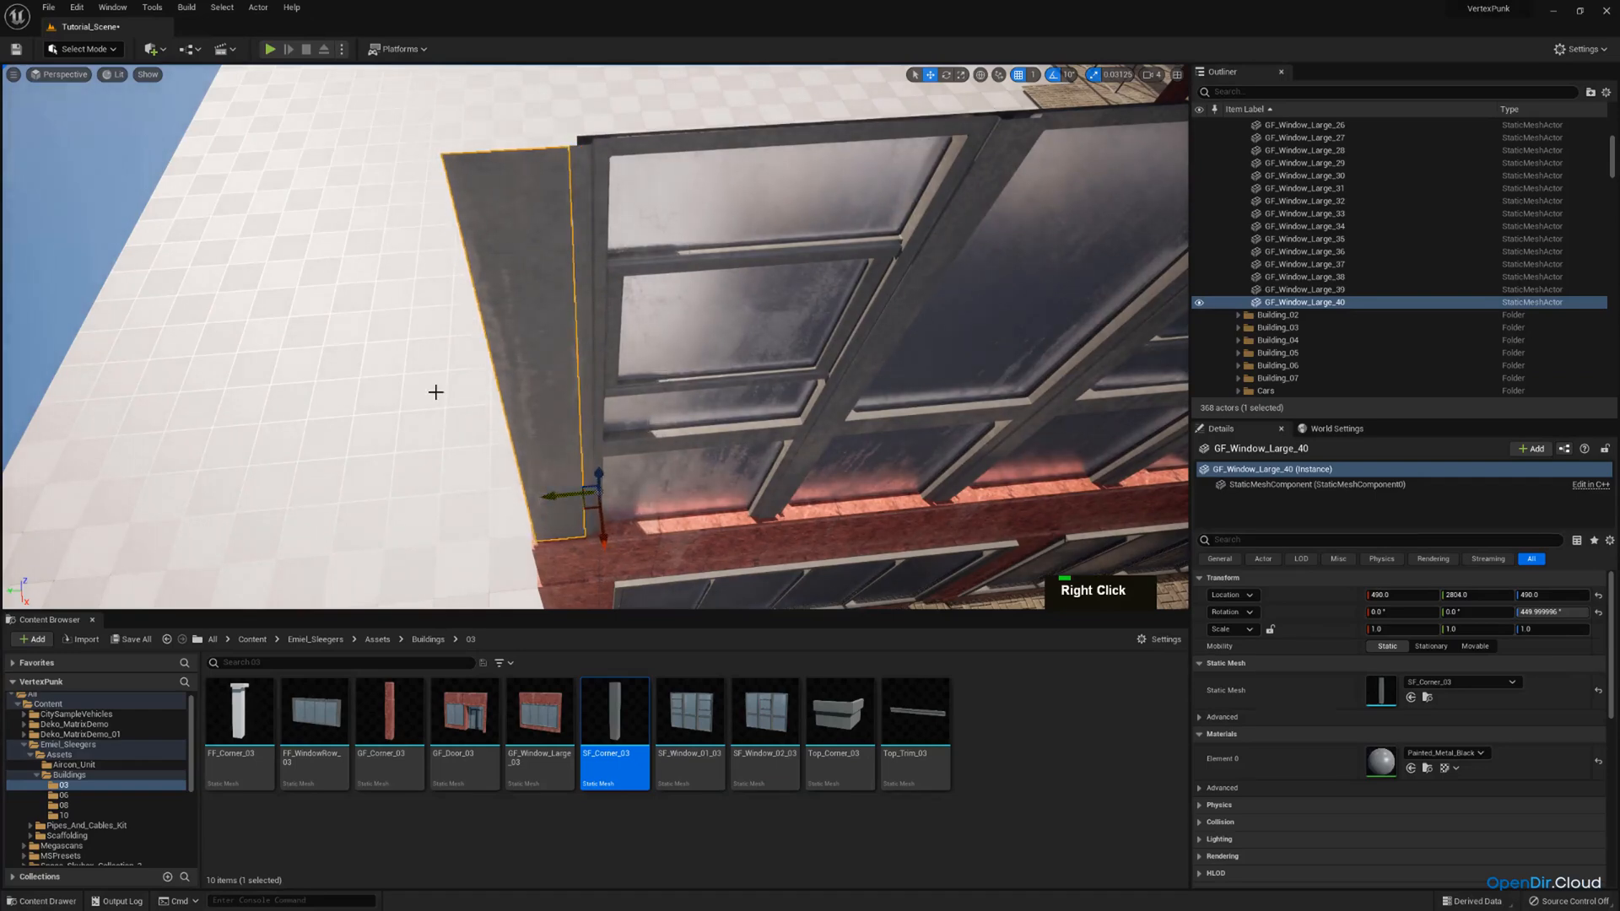
# Try shifting the corner piece GF_Window_Large_40 along Y to 2821 to fit it against the window frame.
pyautogui.click(435, 392)
pyautogui.press('w')
pyautogui.moveTo(435, 392); pyautogui.dragTo(460, 472, button='right')
pyautogui.click(472, 395)
pyautogui.press('w')
pyautogui.press('e')
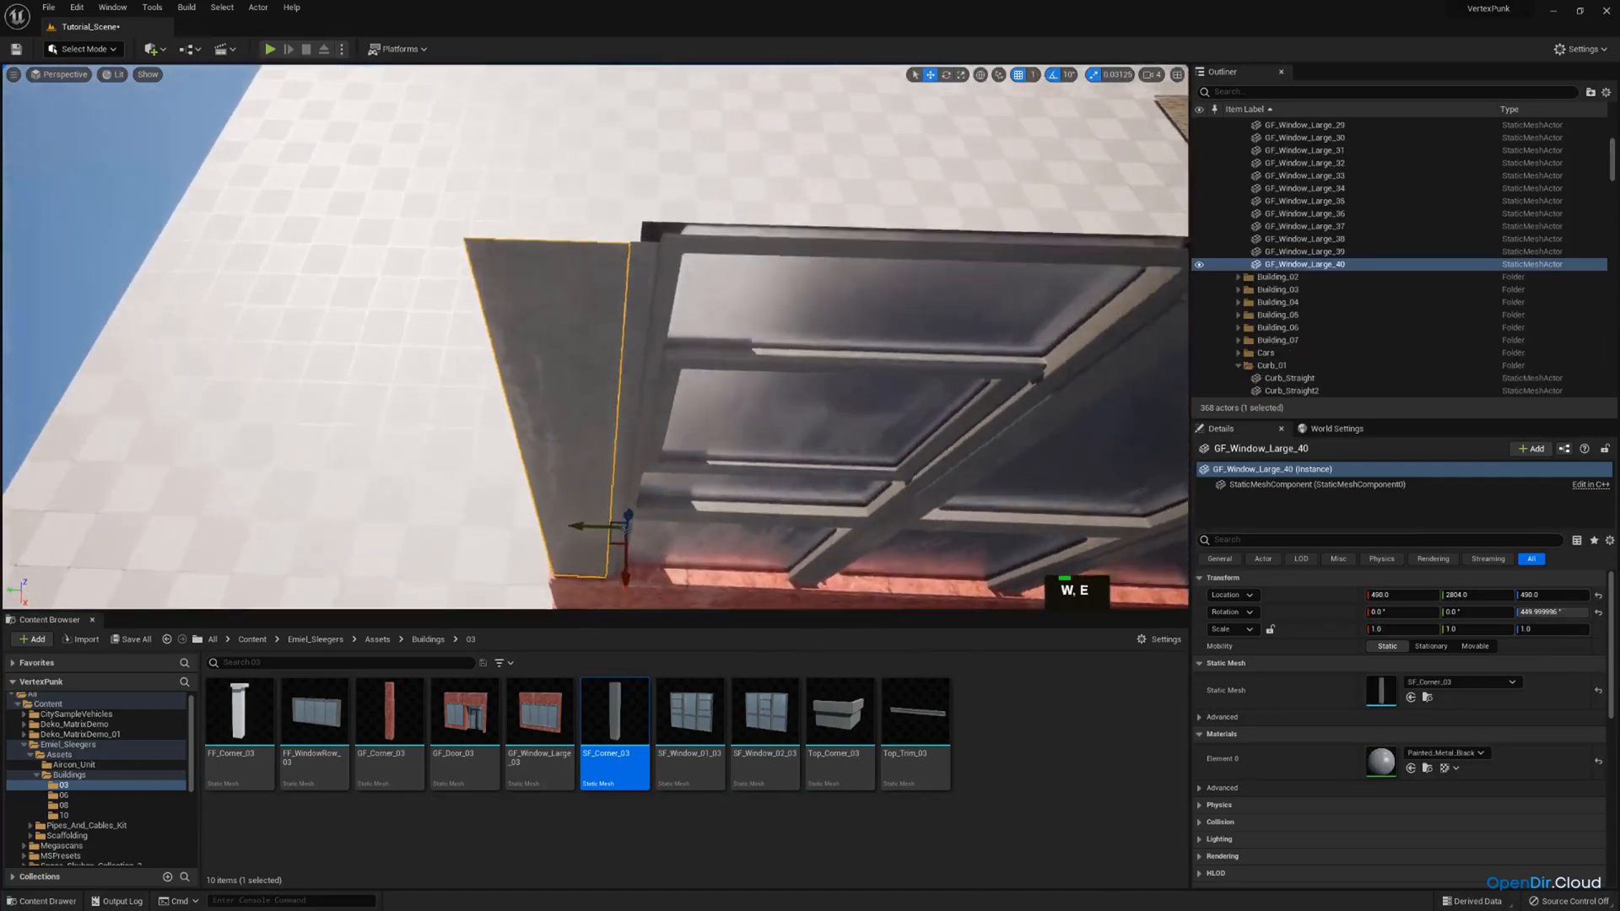
pyautogui.moveTo(645, 422); pyautogui.dragTo(562, 477, button='right')
pyautogui.press('q')
pyautogui.press('d')
pyautogui.press('a')
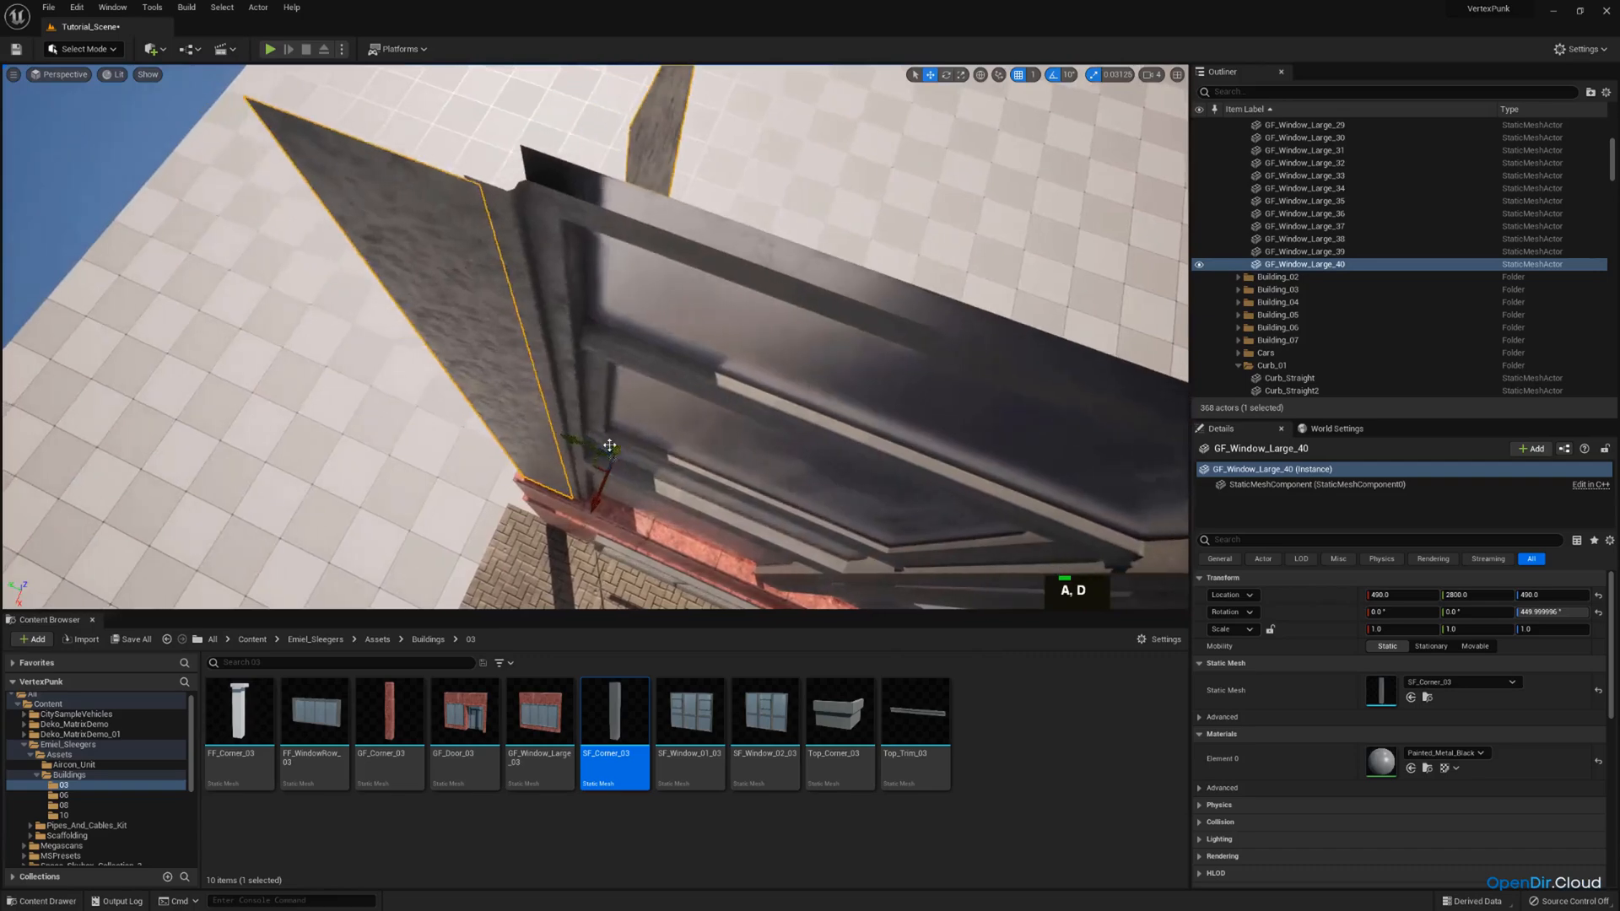
pyautogui.press('e')
pyautogui.moveTo(573, 447); pyautogui.dragTo(533, 430)
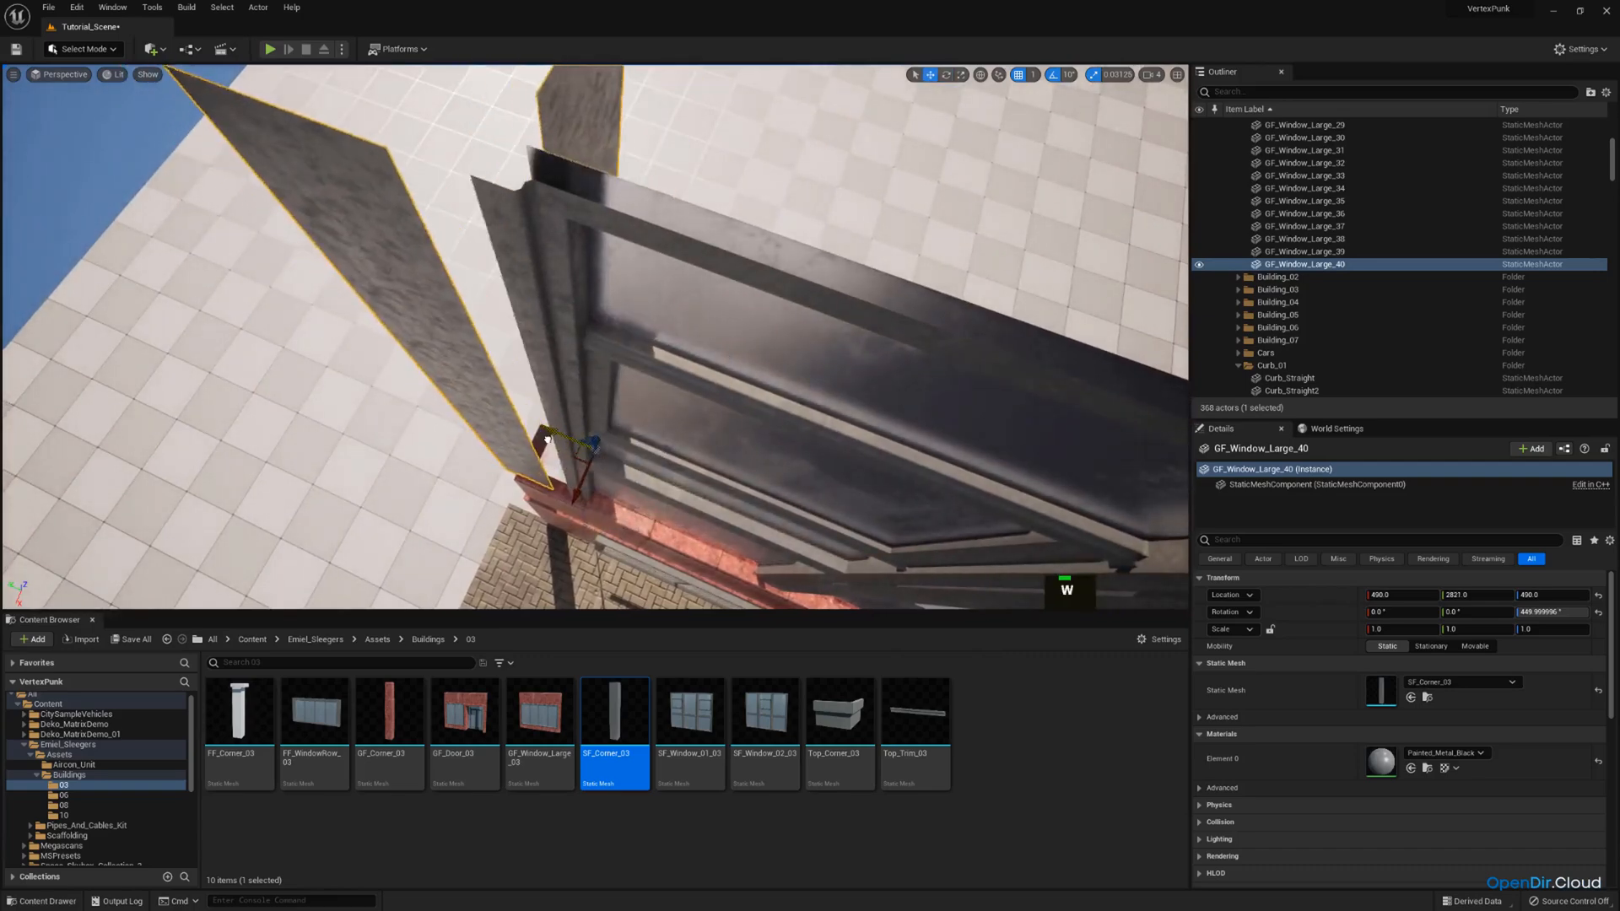
# Rotate the corner piece GF_Window_Large_40 a quarter turn and place it at X 470, Y 2874 against the window frame.
pyautogui.moveTo(588, 515); pyautogui.dragTo(667, 481)
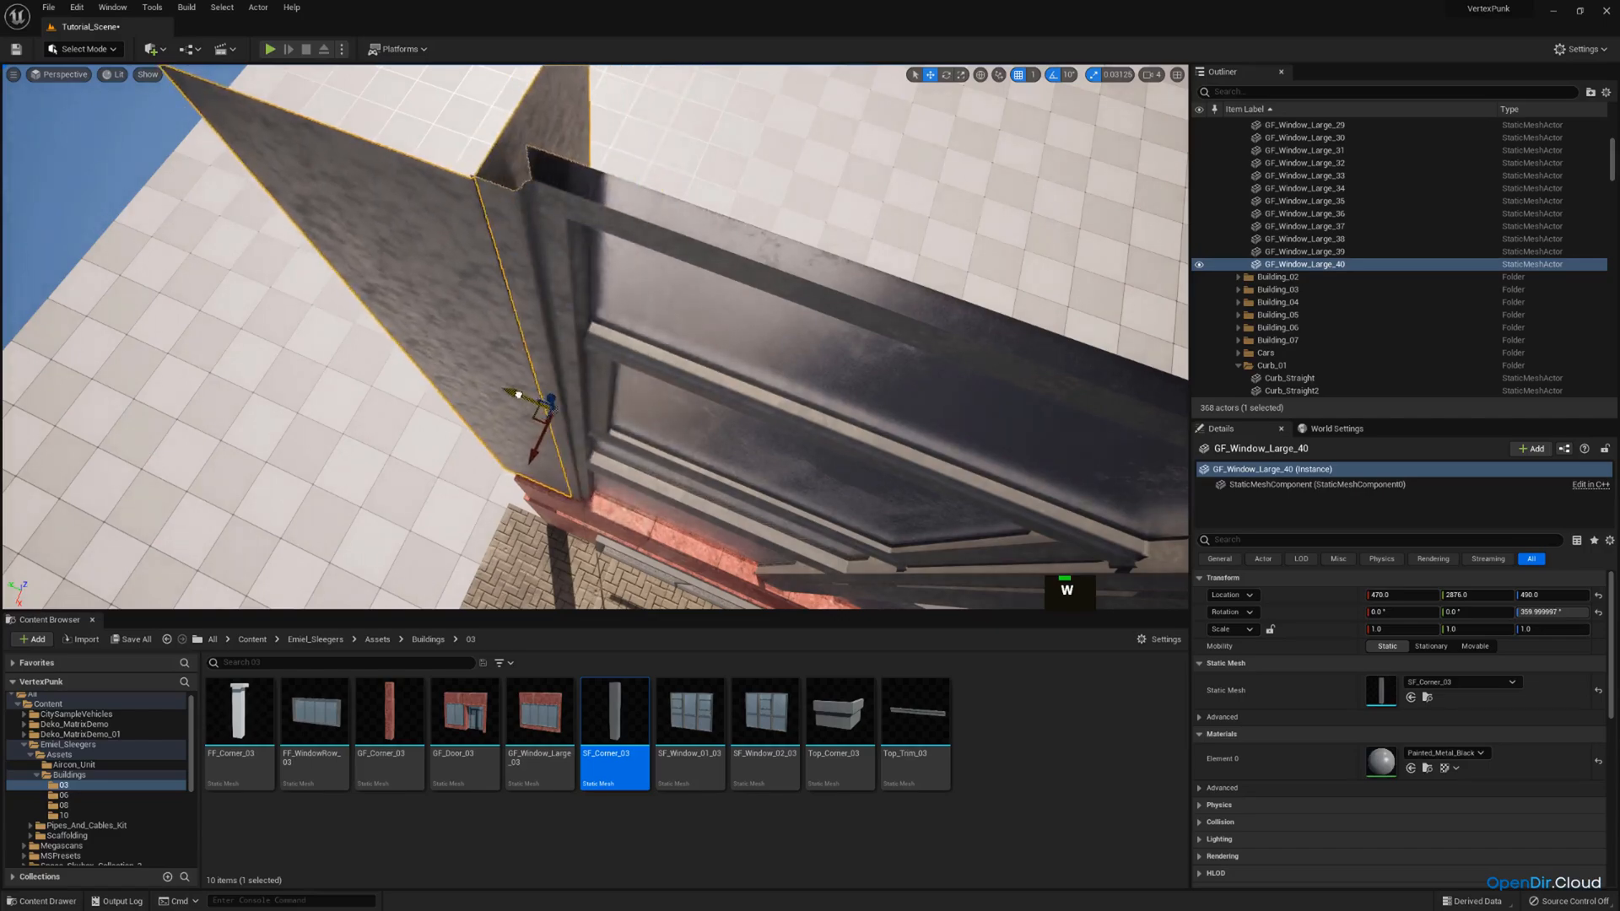
pyautogui.moveTo(519, 394); pyautogui.dragTo(526, 397)
pyautogui.press('a')
pyautogui.moveTo(526, 397); pyautogui.dragTo(547, 294, button='right')
pyautogui.press('d')
pyautogui.scroll(-2, 561, 308)
pyautogui.press('w')
pyautogui.press('a')
pyautogui.press('e')
pyautogui.press('w')
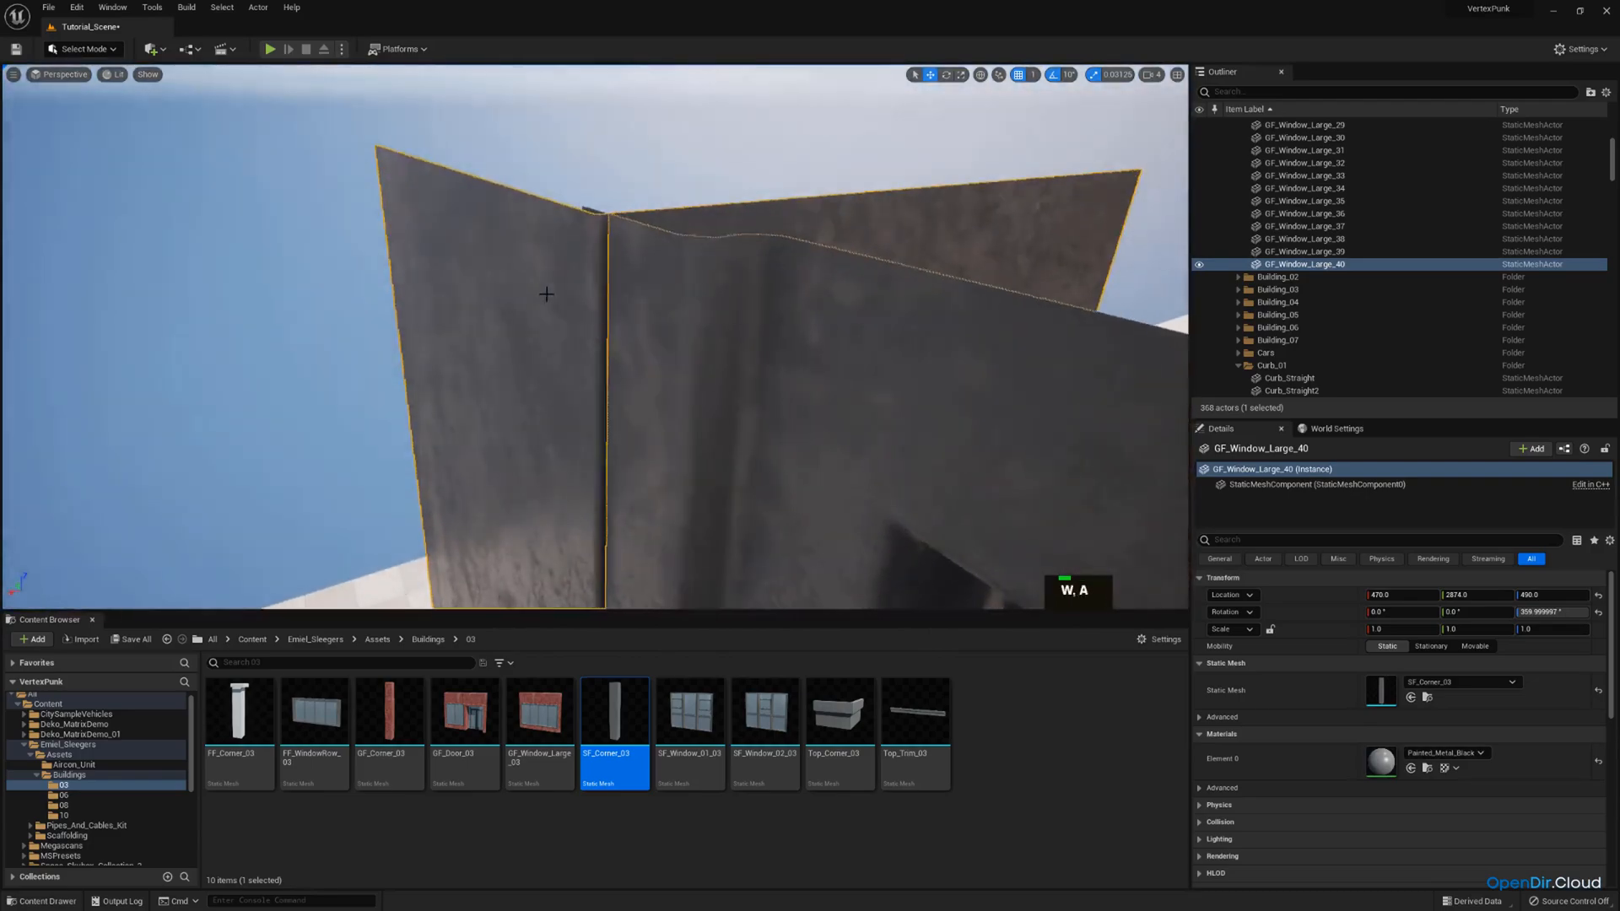
# Replace the static mesh of the red second-storey street corner GF_Window_Large_36 with SF_Corner_03.
pyautogui.moveTo(615, 246); pyautogui.dragTo(591, 380, button='right')
pyautogui.press('w')
pyautogui.scroll(2, 742, 283)
pyautogui.press('e')
pyautogui.press('d')
pyautogui.click(540, 439)
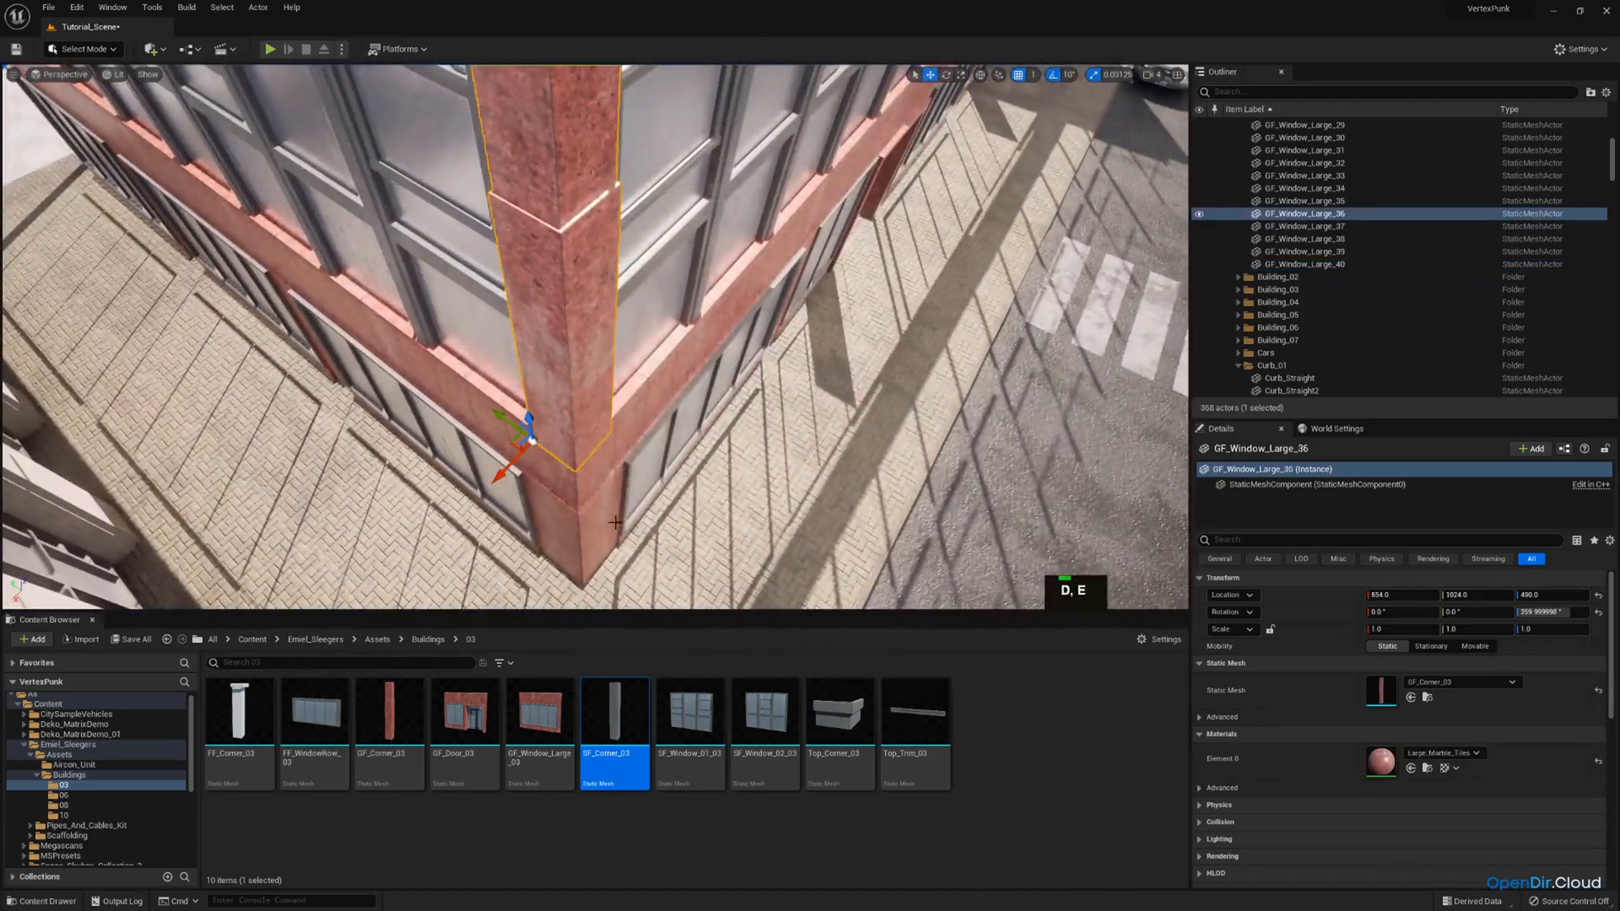
pyautogui.moveTo(614, 717); pyautogui.dragTo(1397, 693)
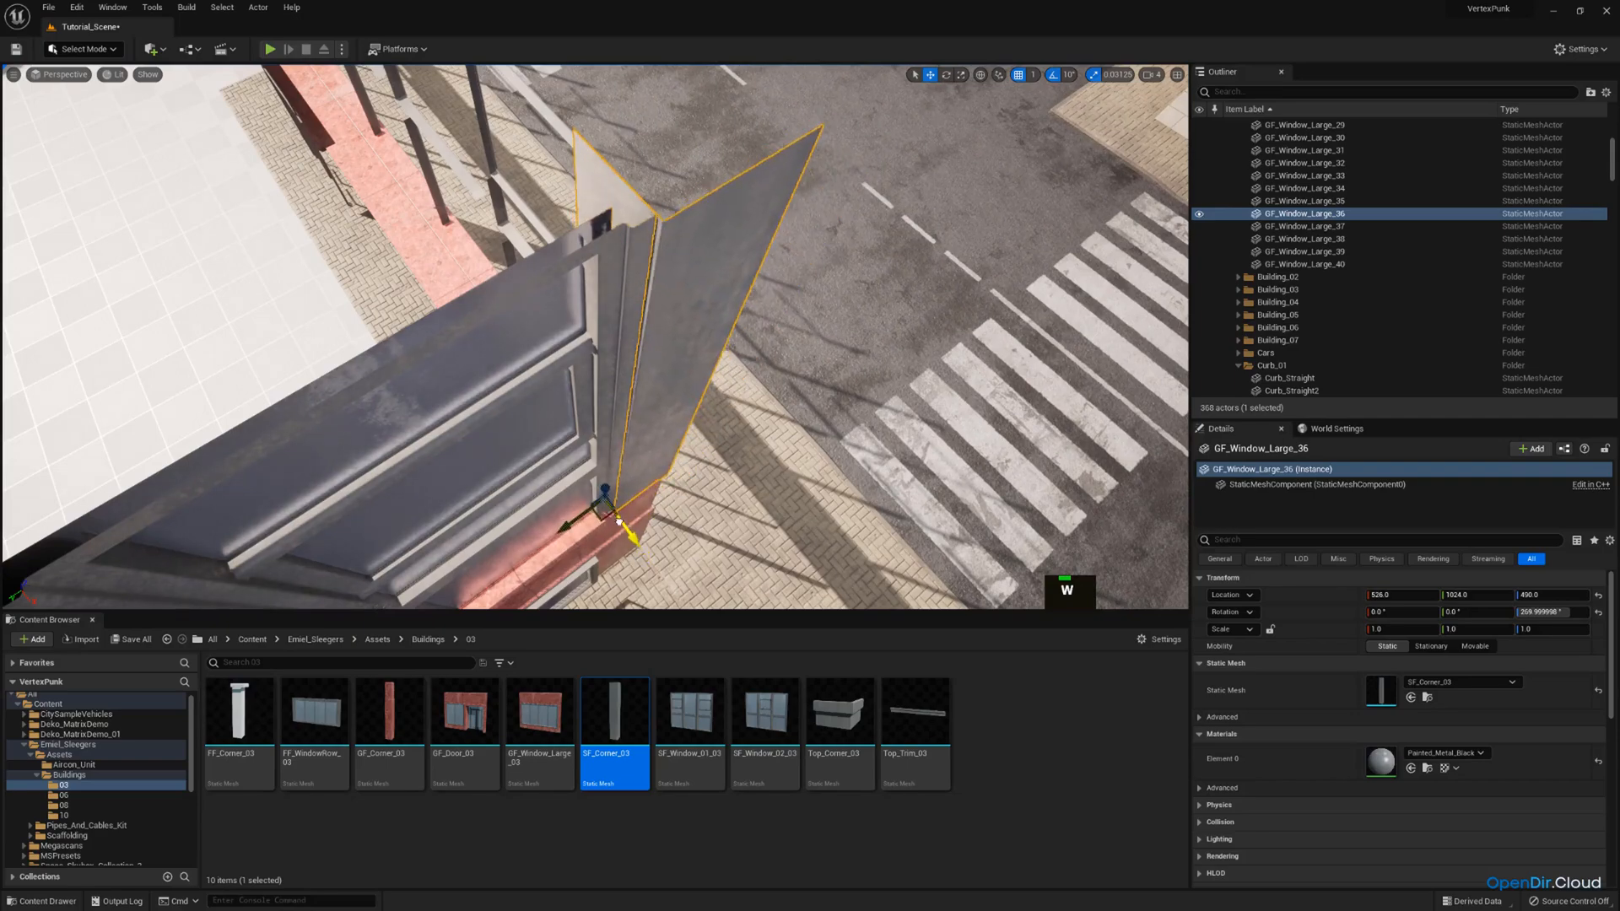
# Slide the street corner piece GF_Window_Large_36 along X to about 526 so it meets the window frames.
pyautogui.moveTo(642, 495)
pyautogui.mouseDown(button='right')
pyautogui.moveTo(630, 449)
pyautogui.moveTo(654, 454)
pyautogui.moveTo(651, 413)
pyautogui.moveTo(682, 462)
pyautogui.moveTo(665, 498)
pyautogui.moveTo(649, 490)
pyautogui.mouseUp(button='right')
pyautogui.press('d')
pyautogui.press('a')
pyautogui.press('w')
pyautogui.press('e')
pyautogui.scroll(1, 668, 430)
pyautogui.press('d')
# Nudge the corner piece GF_Window_Large_31 at the facade's other end to X -2493, Y 980.
pyautogui.click(682, 462)
pyautogui.press('w')
pyautogui.press('q')
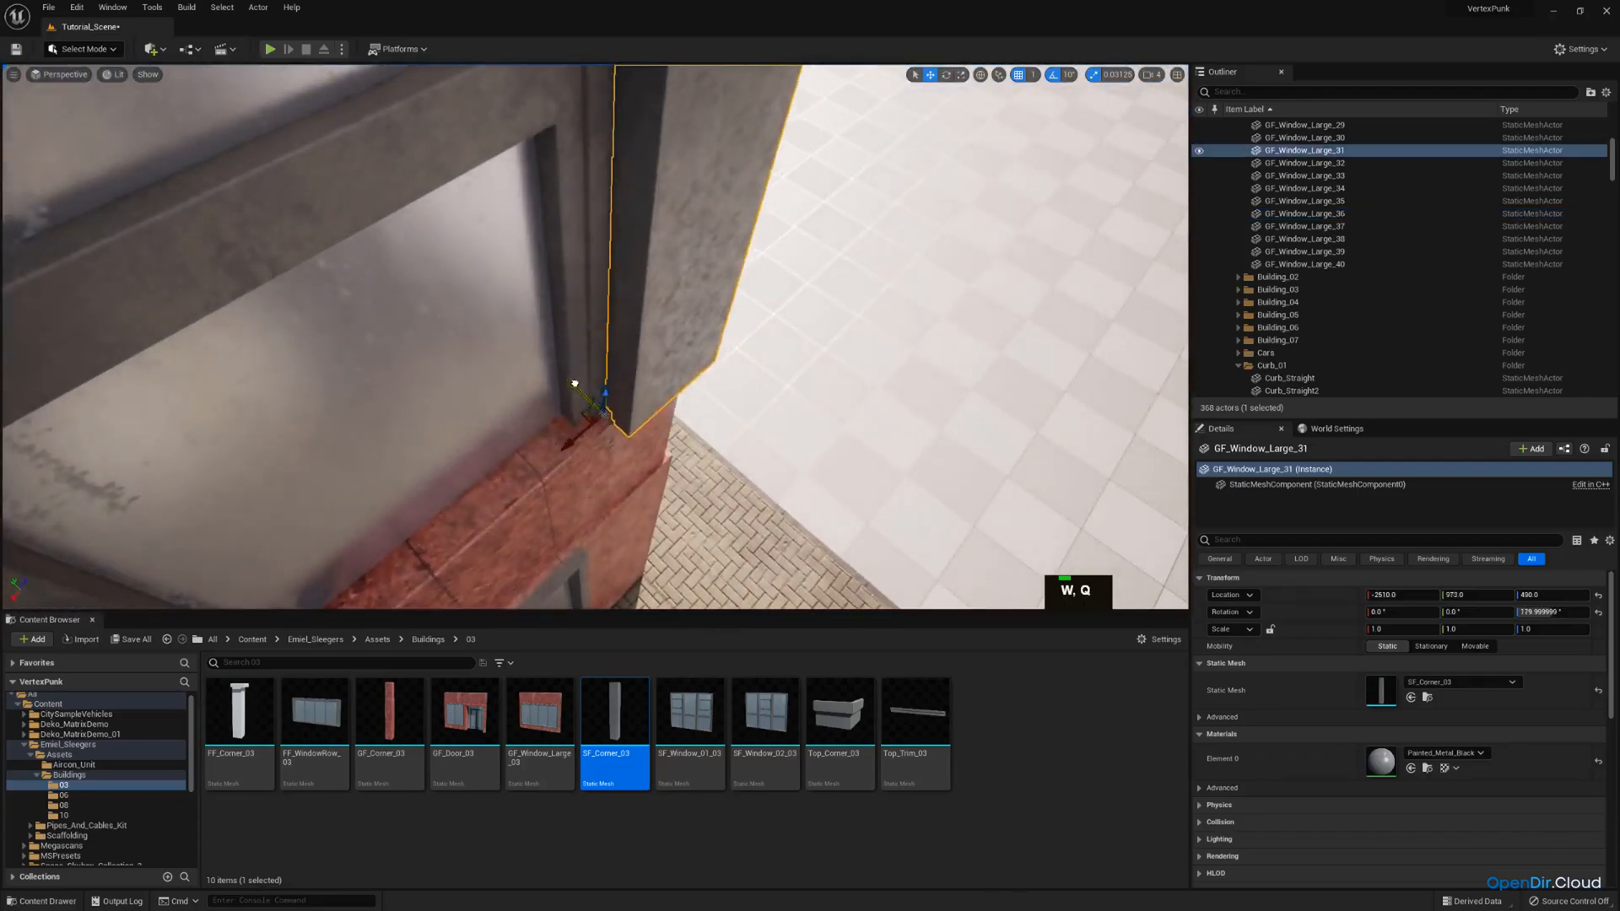
pyautogui.press('d')
pyautogui.moveTo(568, 367); pyautogui.dragTo(783, 338, button='right')
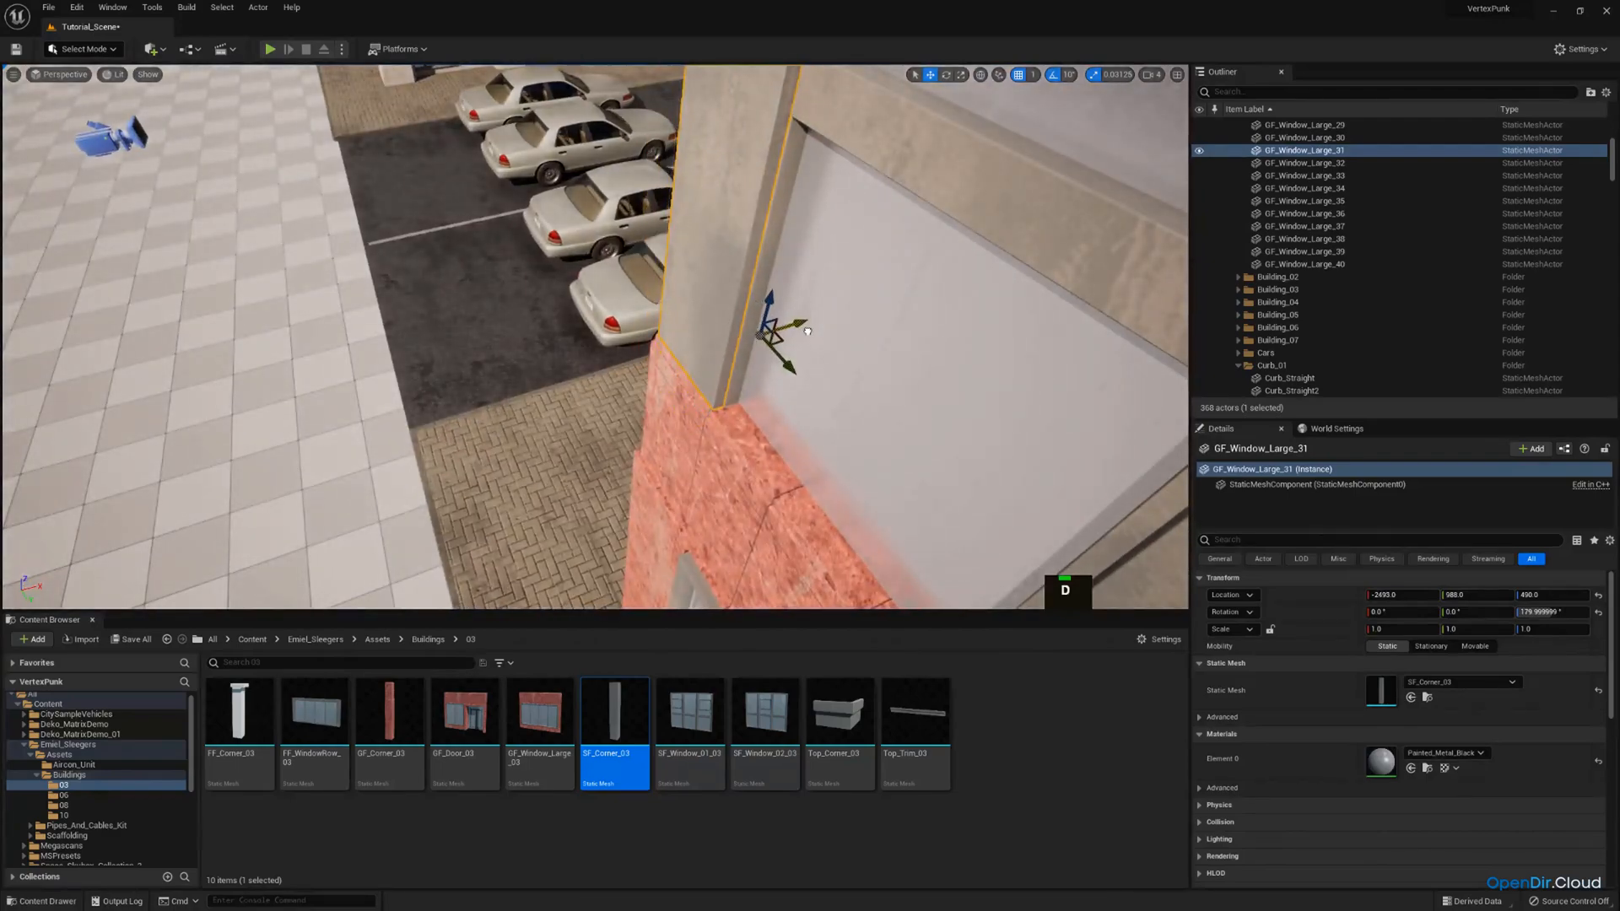
# Replace the static mesh of the last red second-storey corner, GF_Window_Large_35, with SF_Corner_03.
pyautogui.press('a')
pyautogui.moveTo(809, 332); pyautogui.dragTo(573, 388, button='right')
pyautogui.press('e')
pyautogui.press('w')
pyautogui.click(517, 408)
pyautogui.moveTo(614, 728); pyautogui.dragTo(1392, 690)
# Move the corner piece GF_Window_Large_35 to about X -2546, Y 2807, flush with the window frame.
pyautogui.moveTo(658, 428); pyautogui.dragTo(555, 430, button='right')
pyautogui.press('a')
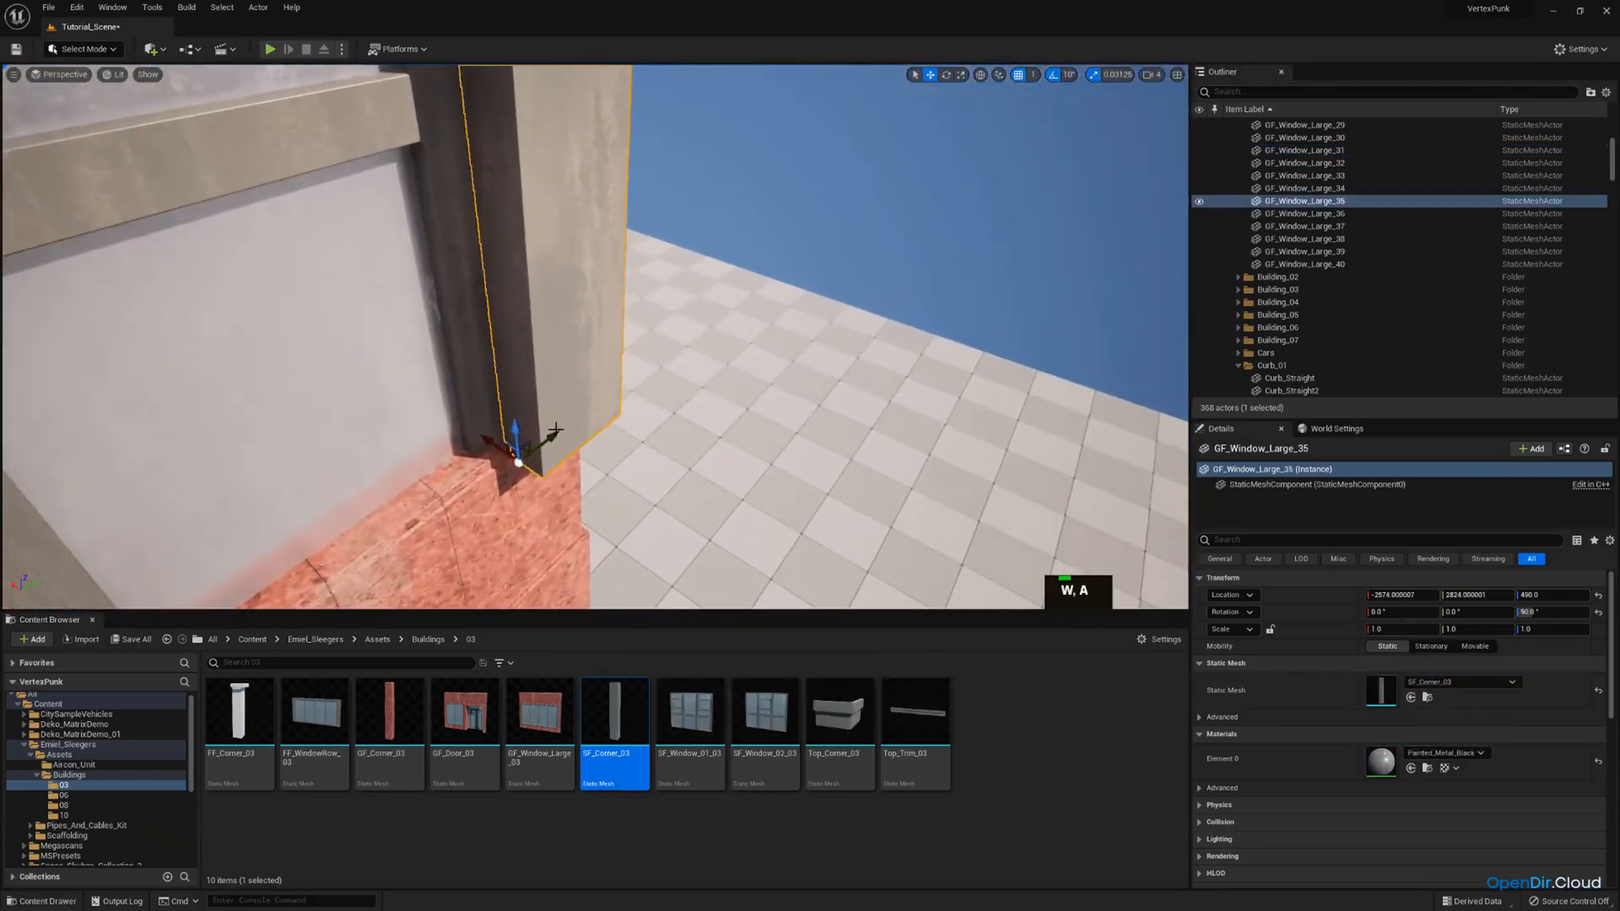
pyautogui.moveTo(487, 440); pyautogui.dragTo(458, 421)
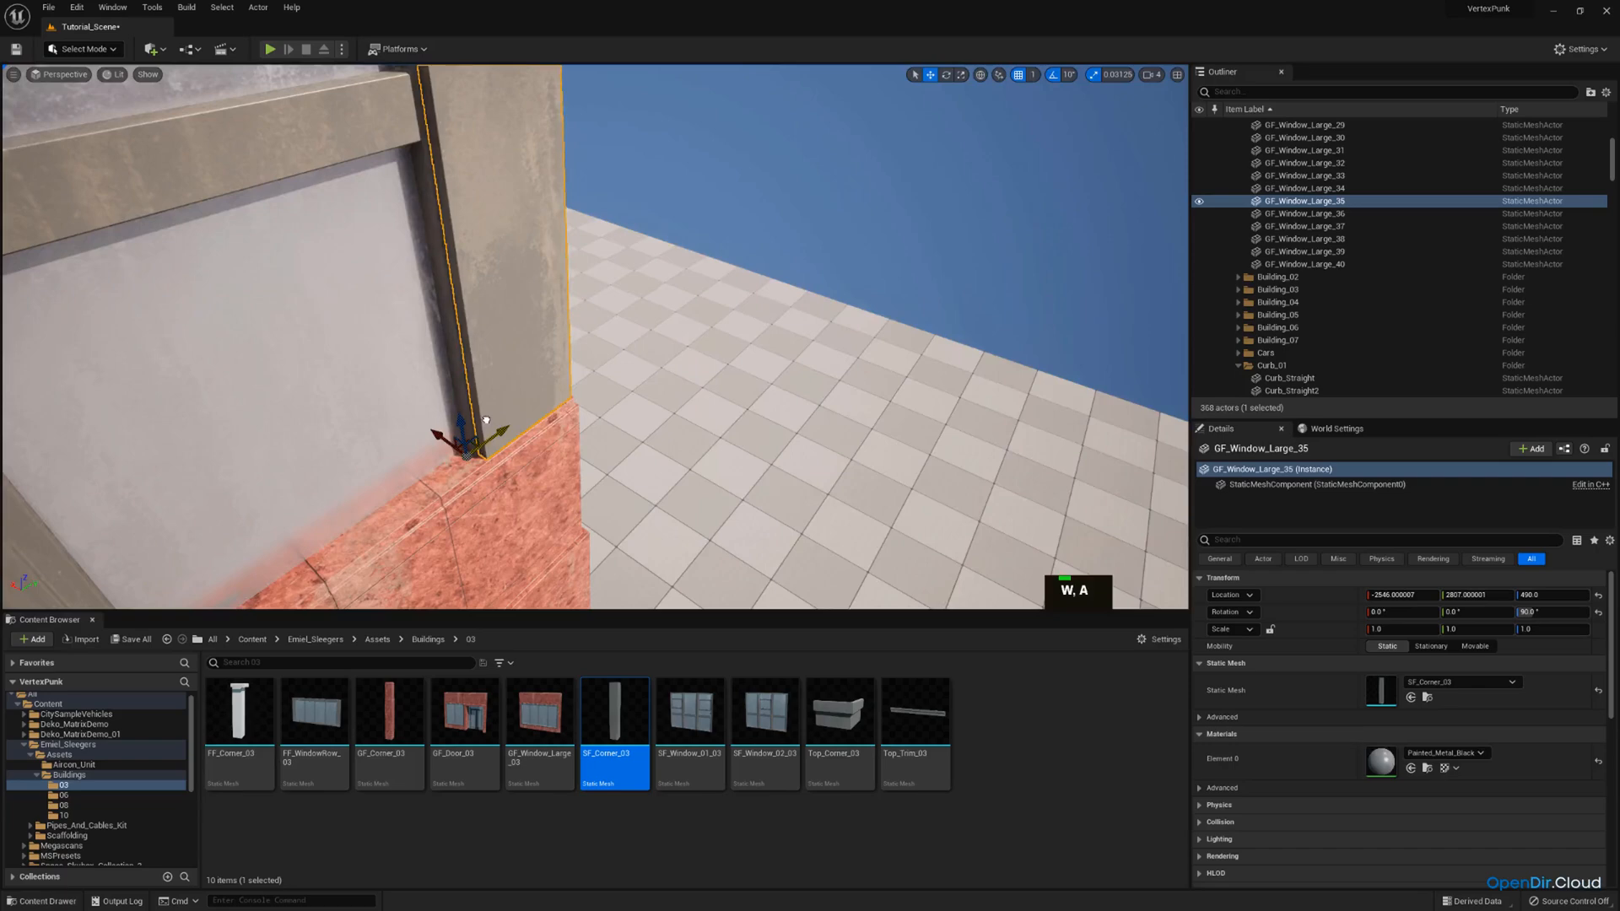
# Select all fifteen window and corner pieces around the second storey.
pyautogui.press('s')
pyautogui.moveTo(486, 420); pyautogui.dragTo(392, 426, button='right')
pyautogui.keyDown('ctrl'); pyautogui.click(891, 326); pyautogui.keyUp('ctrl')
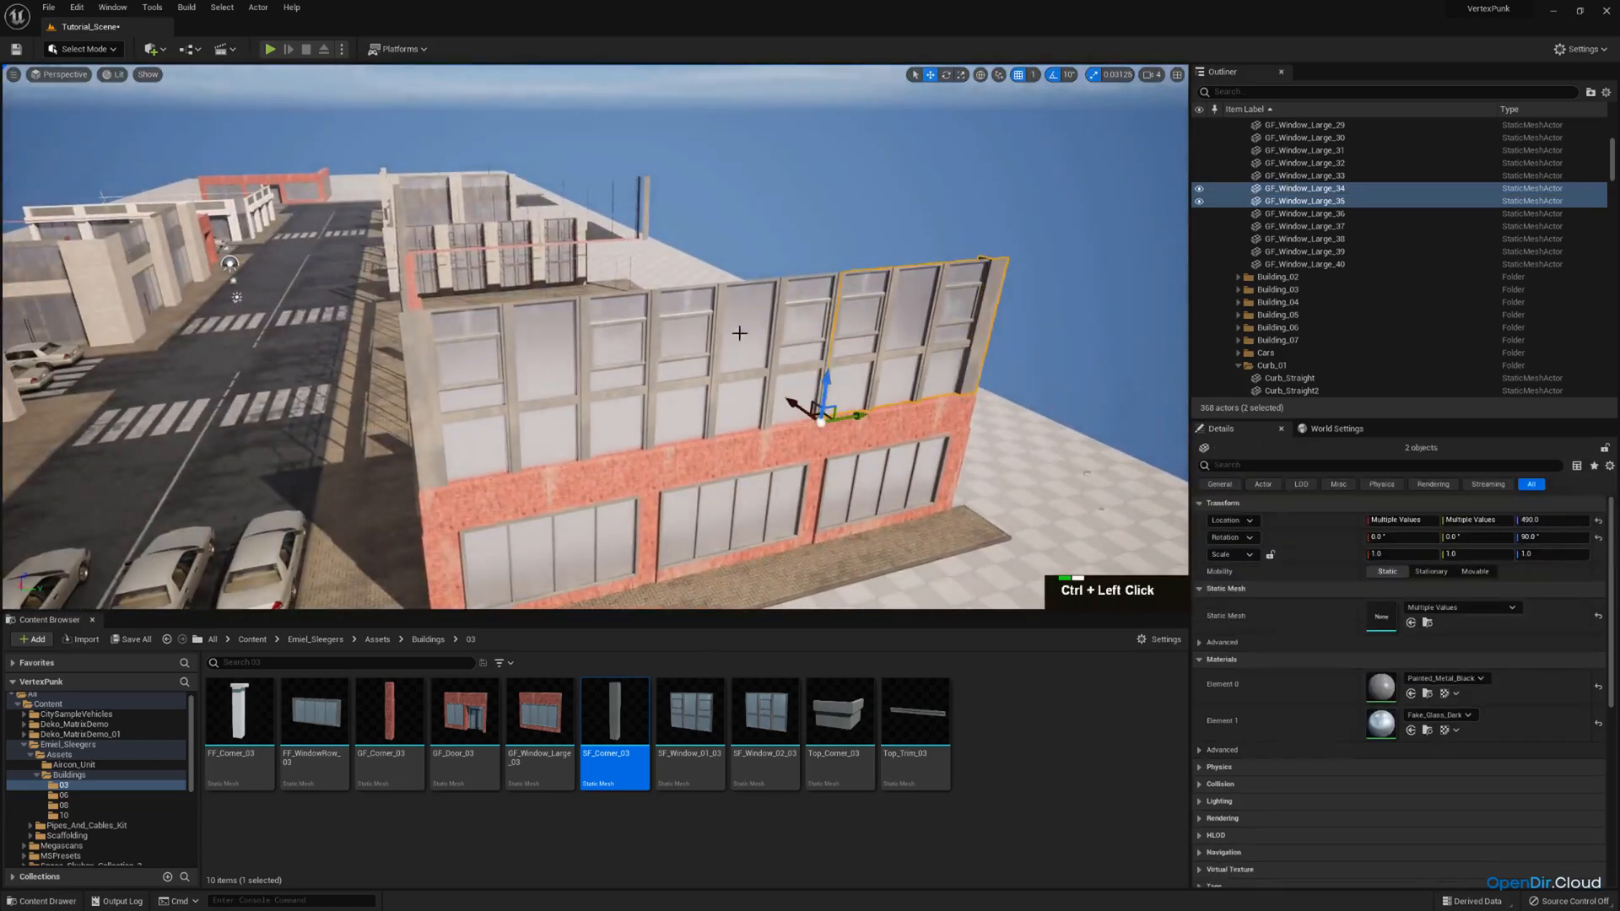
pyautogui.press('a')
pyautogui.press('w')
pyautogui.moveTo(661, 335)
pyautogui.mouseDown(button='right')
pyautogui.moveTo(701, 336)
pyautogui.moveTo(590, 309)
pyautogui.moveTo(650, 308)
pyautogui.mouseUp(button='right')
pyautogui.press('a')
pyautogui.press('w')
pyautogui.keyDown('ctrl'); pyautogui.click(616, 306); pyautogui.keyUp('ctrl')
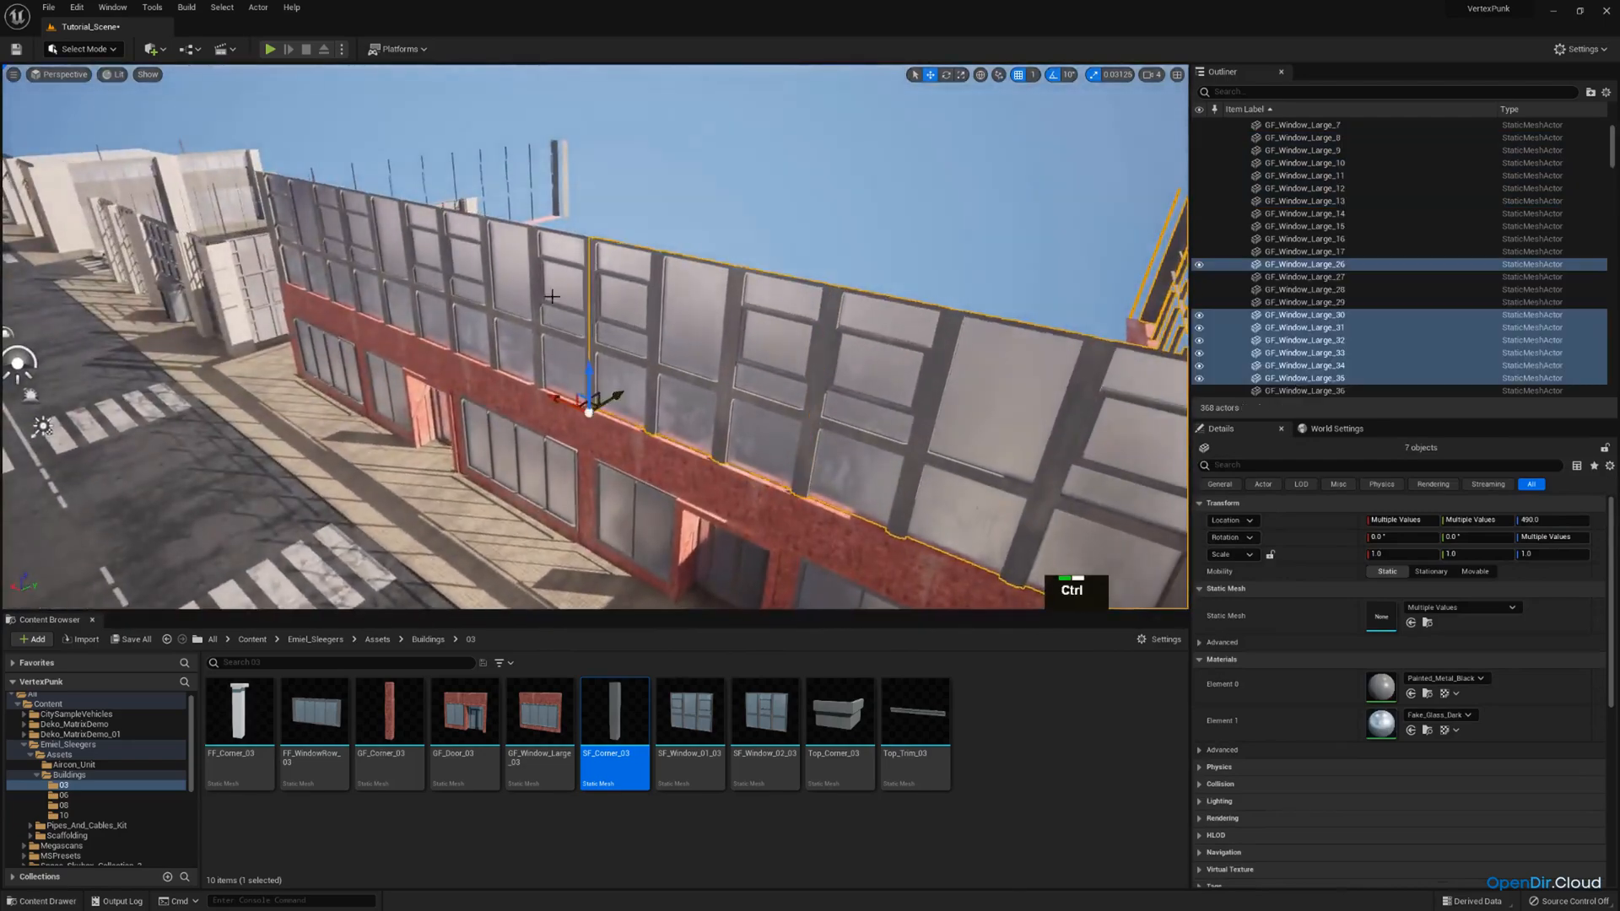
pyautogui.press('w')
pyautogui.moveTo(446, 270); pyautogui.dragTo(650, 286, button='right')
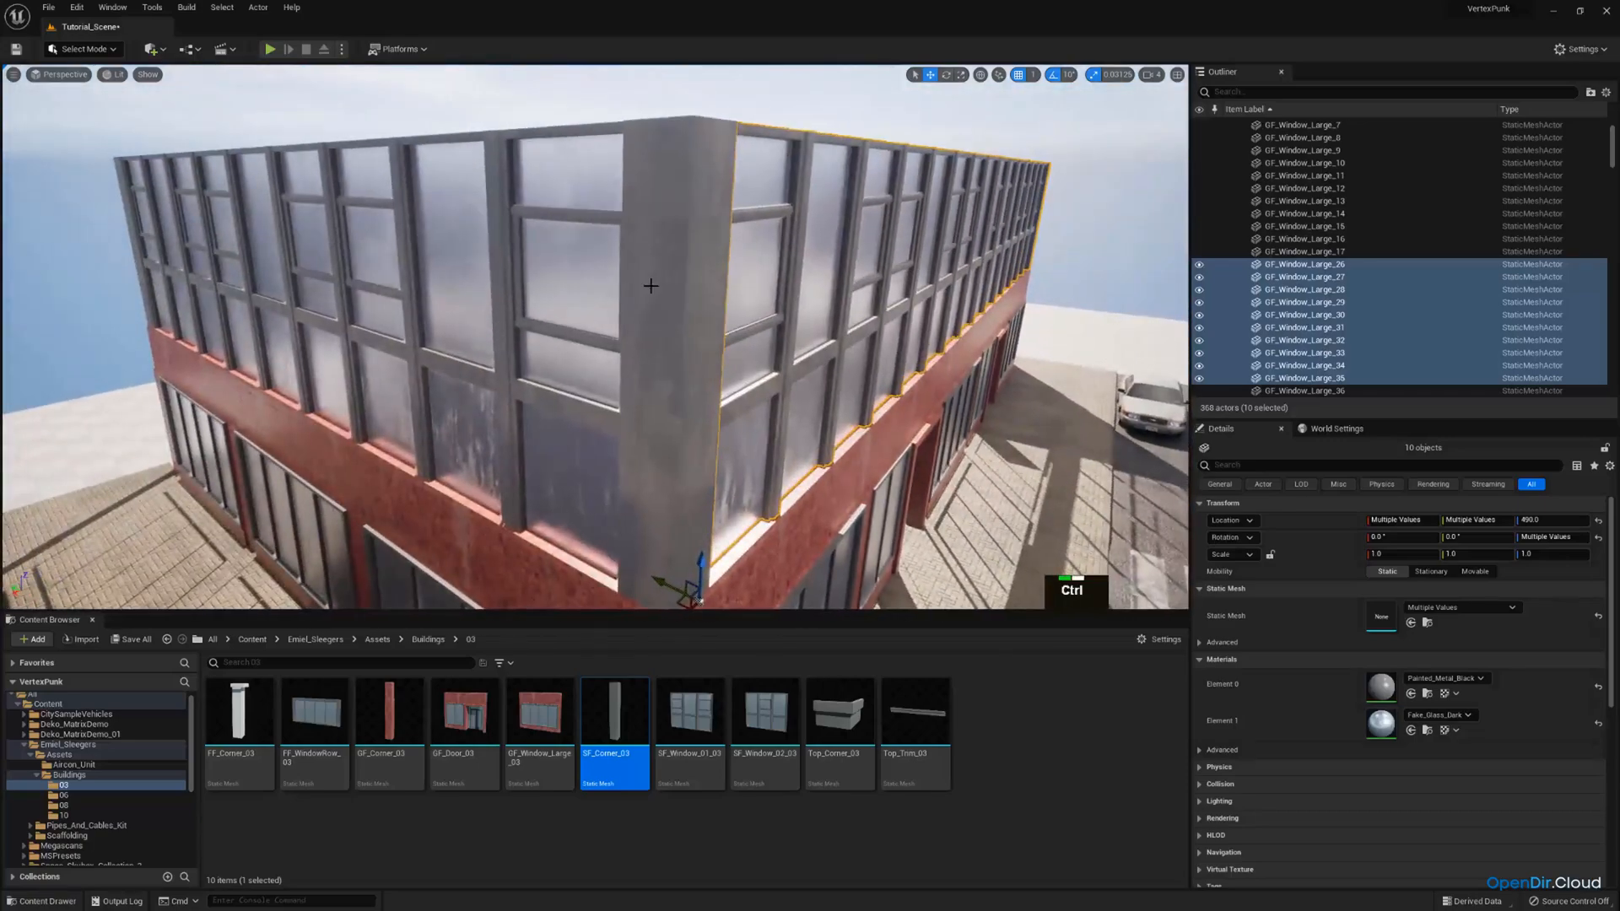
pyautogui.keyDown('ctrl'); pyautogui.click(530, 280); pyautogui.keyUp('ctrl')
pyautogui.moveTo(389, 254); pyautogui.dragTo(552, 349, button='right')
pyautogui.keyDown('ctrl'); pyautogui.click(325, 248); pyautogui.keyUp('ctrl')
pyautogui.press('w')
pyautogui.press('a')
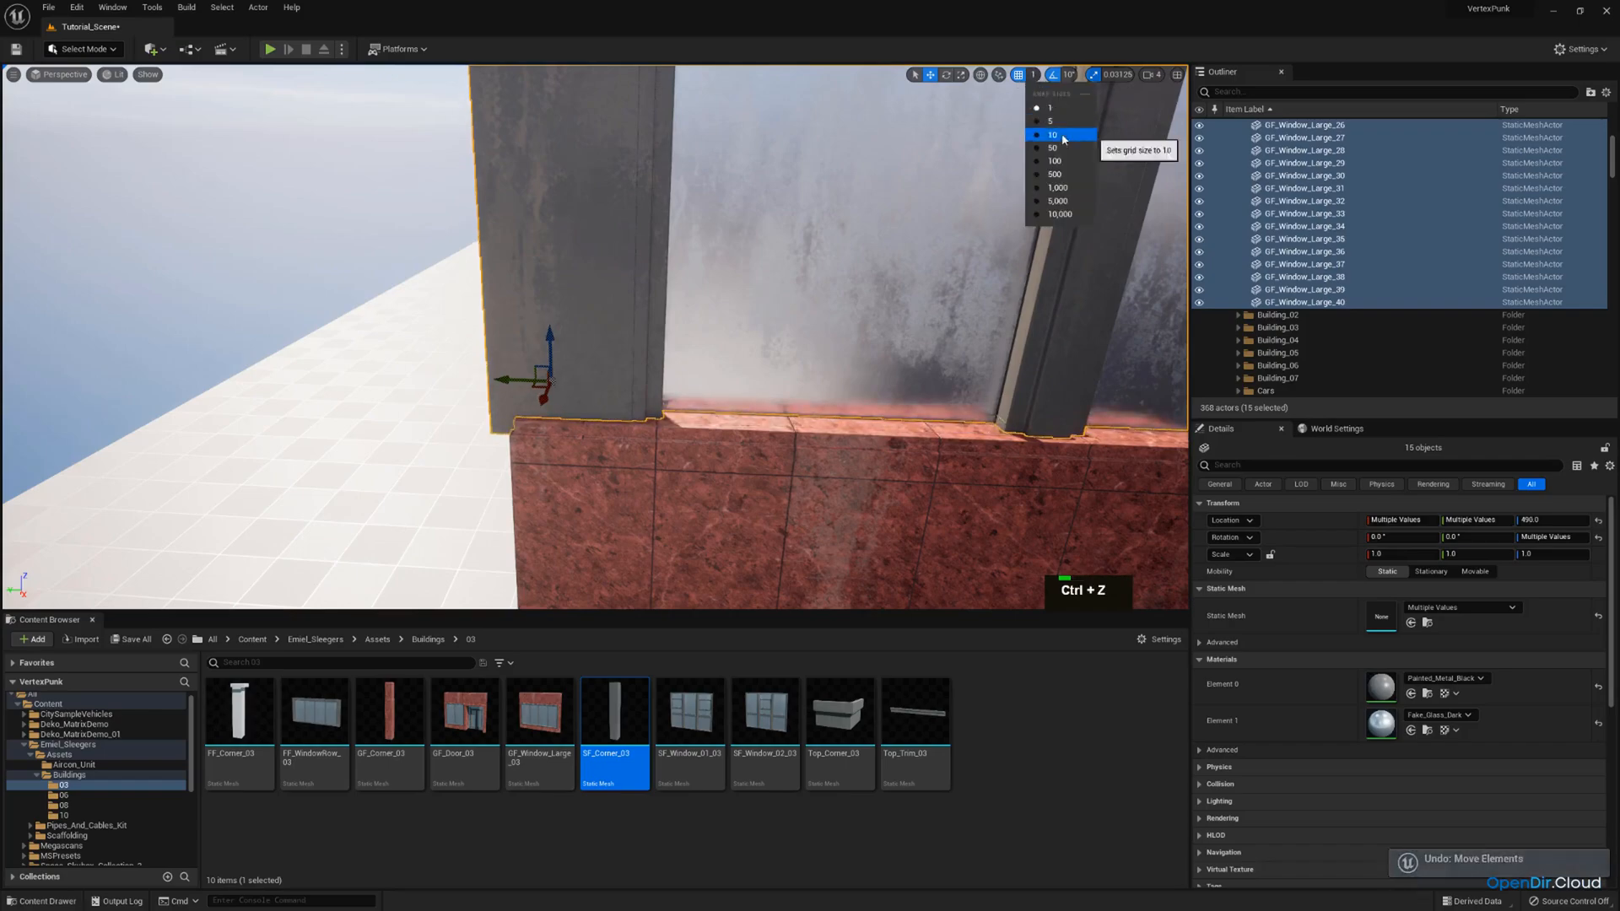
# Set the grid snap size to 10 and raise the selected second-storey pieces to Z 500.
pyautogui.click(1064, 139)
pyautogui.moveTo(641, 296); pyautogui.dragTo(675, 297, button='right')
pyautogui.moveTo(519, 340); pyautogui.dragTo(520, 326)
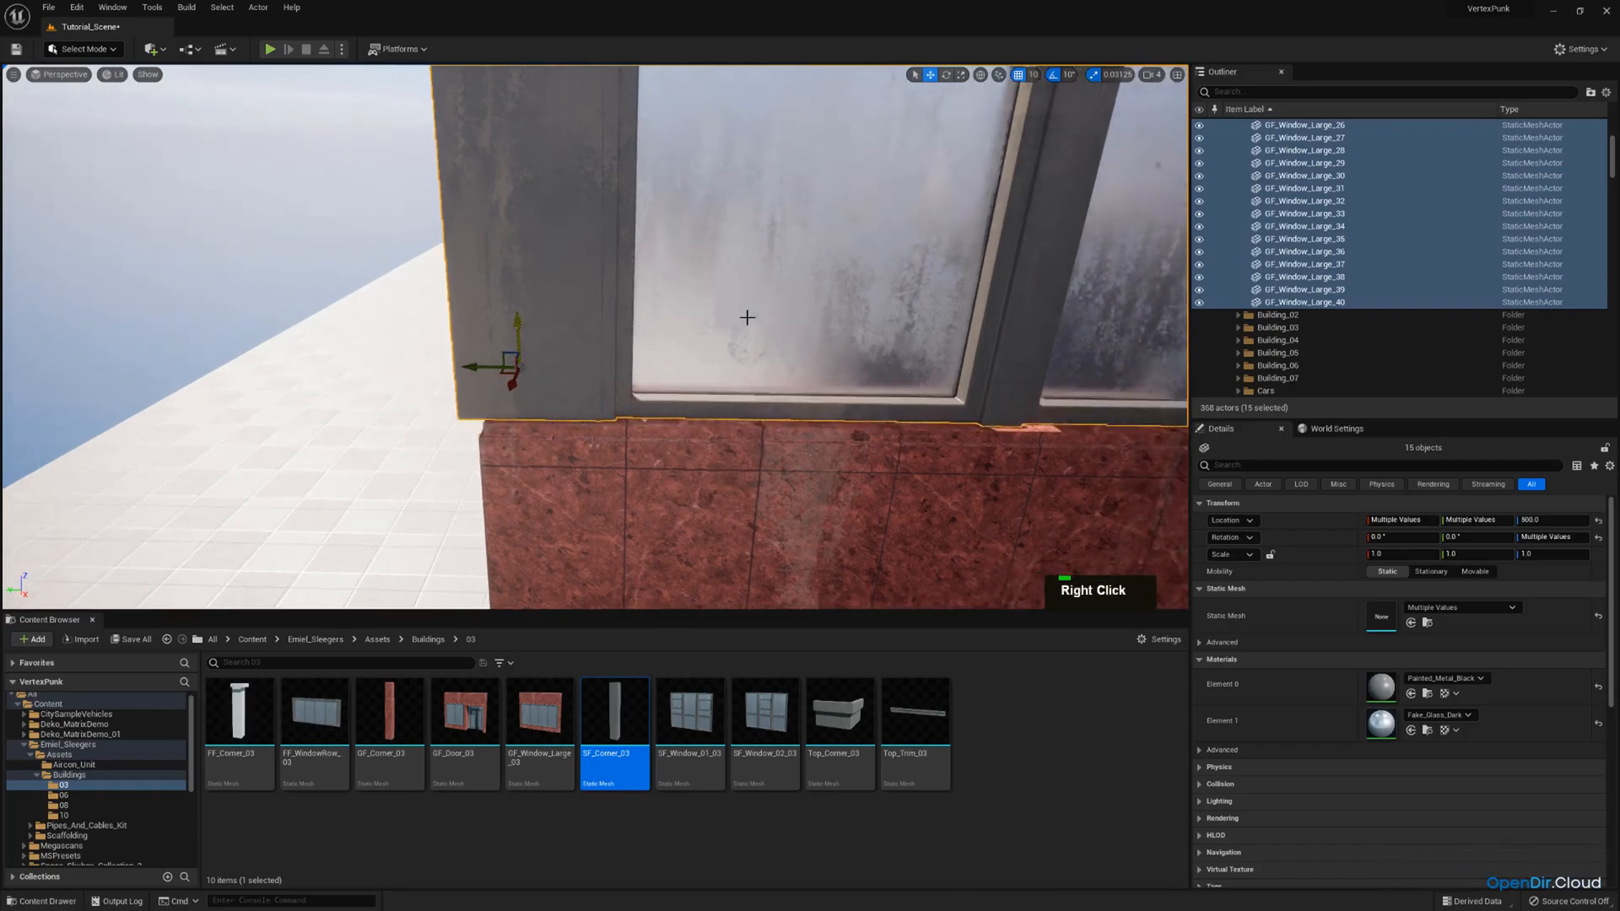
pyautogui.press('s')
pyautogui.moveTo(746, 317); pyautogui.dragTo(642, 274, button='right')
pyautogui.press('w')
pyautogui.scroll(2, 894, 291)
pyautogui.press('s')
pyautogui.press('d')
pyautogui.press('e')
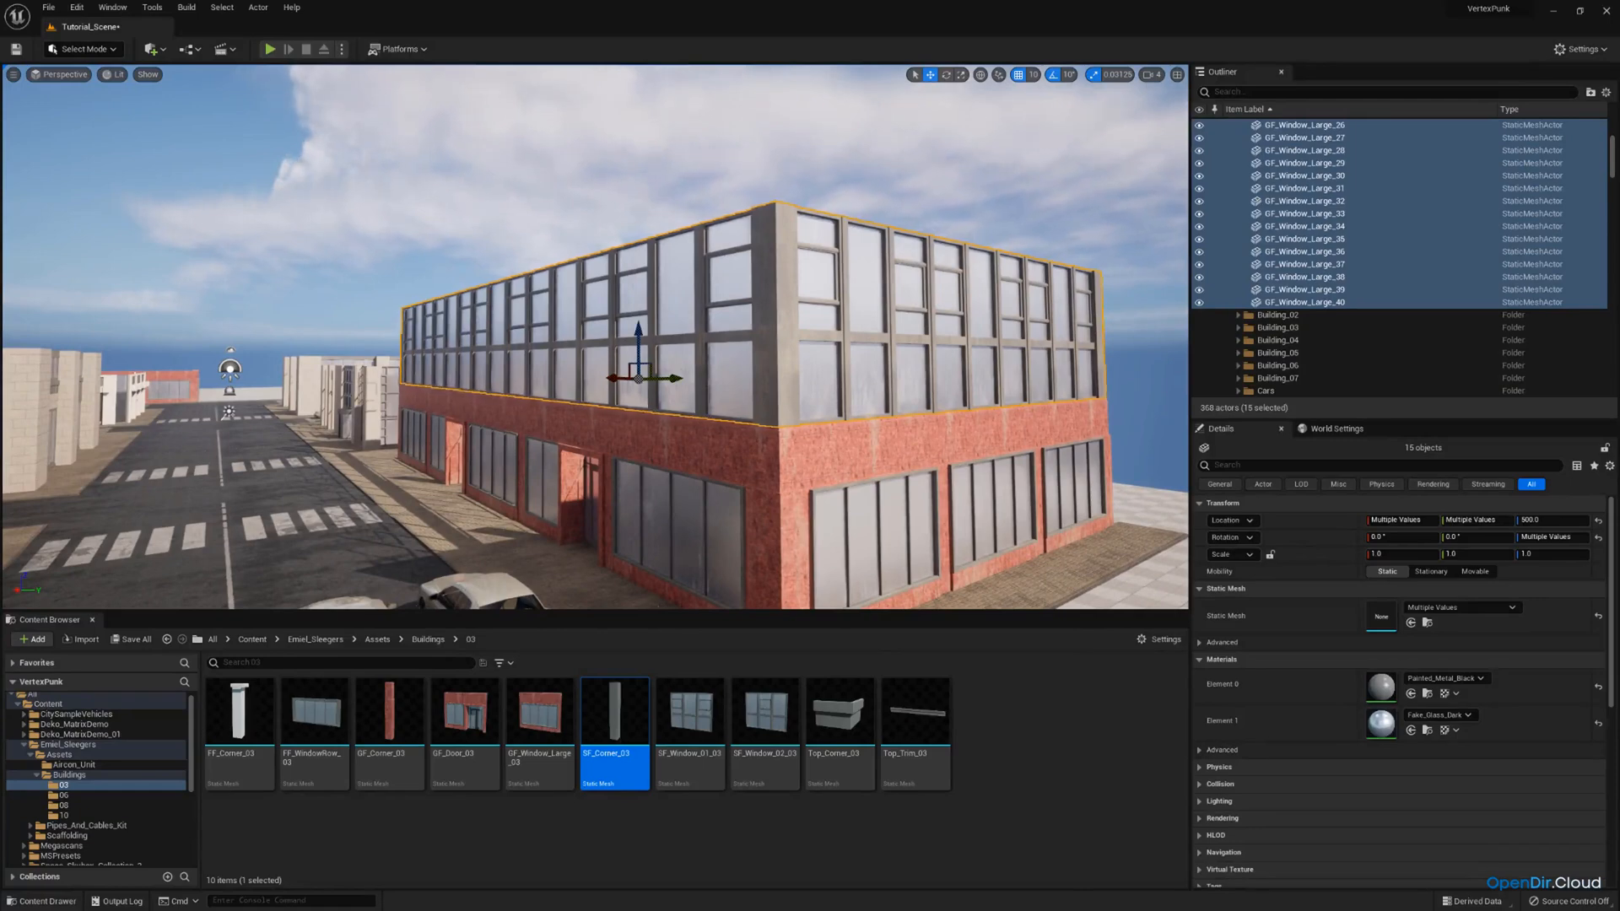
# Duplicate the fifteen selected second-storey pieces upward to Z 1000 as a third storey.
pyautogui.moveTo(710, 313); pyautogui.dragTo(780, 327, button='right')
pyautogui.press('e')
pyautogui.press('a')
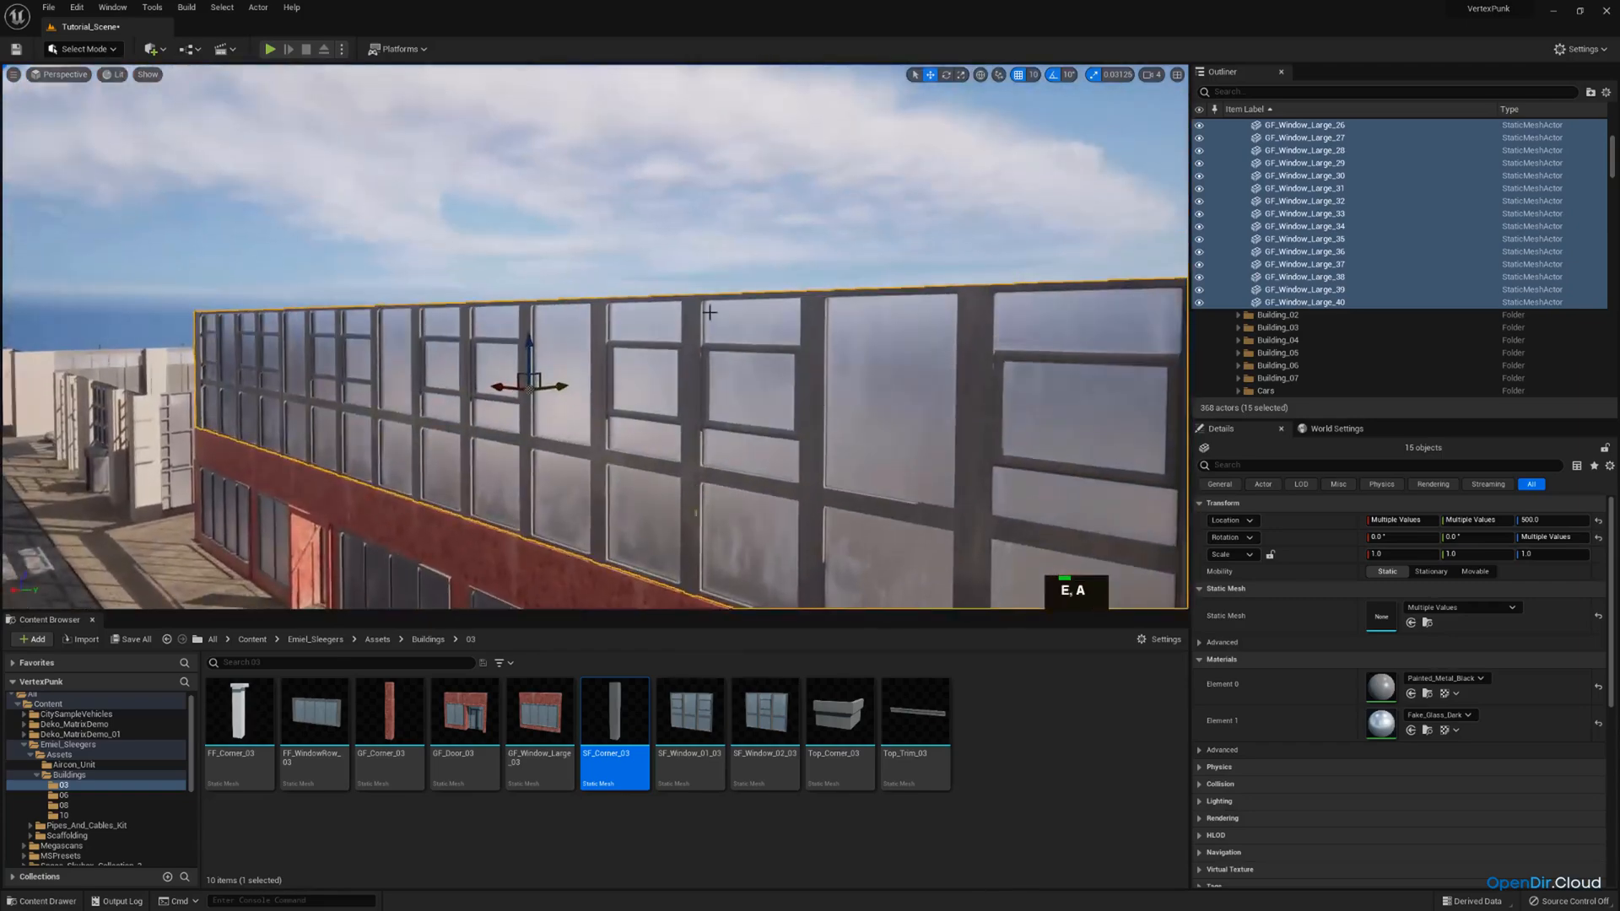
pyautogui.hotkey('ctrl', 'v')
pyautogui.moveTo(531, 353); pyautogui.dragTo(548, 282)
pyautogui.press('s')
# Switch the viewport to the placed camera's view down the street.
pyautogui.moveTo(548, 283); pyautogui.dragTo(376, 275, button='right')
pyautogui.press('q')
pyautogui.press('s')
pyautogui.press('w')
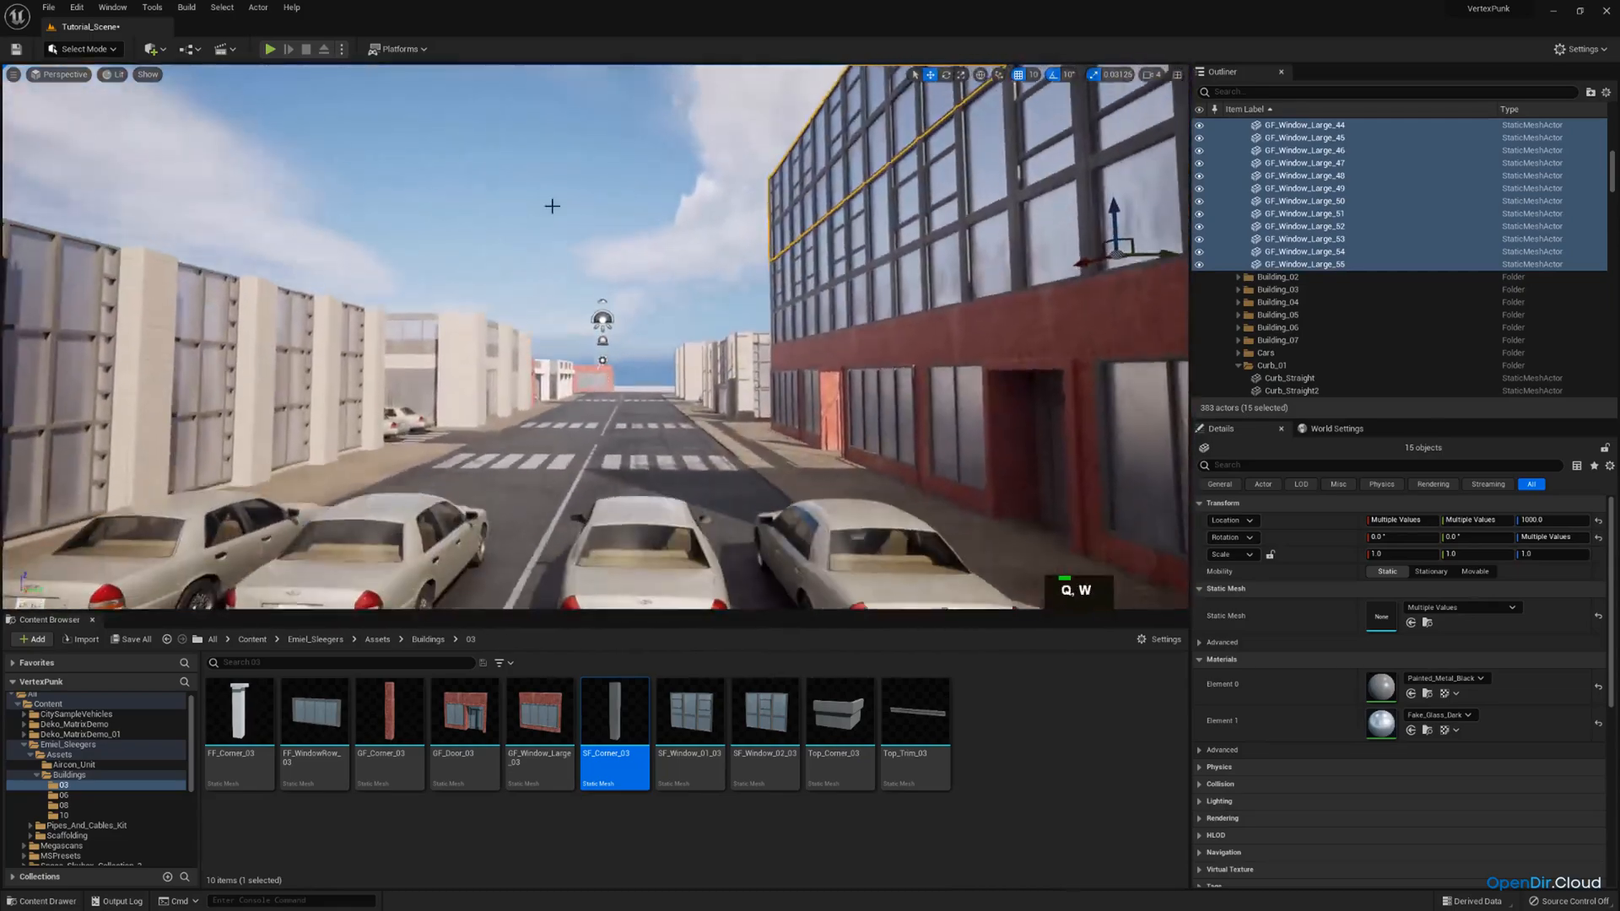
pyautogui.click(65, 74)
pyautogui.click(108, 217)
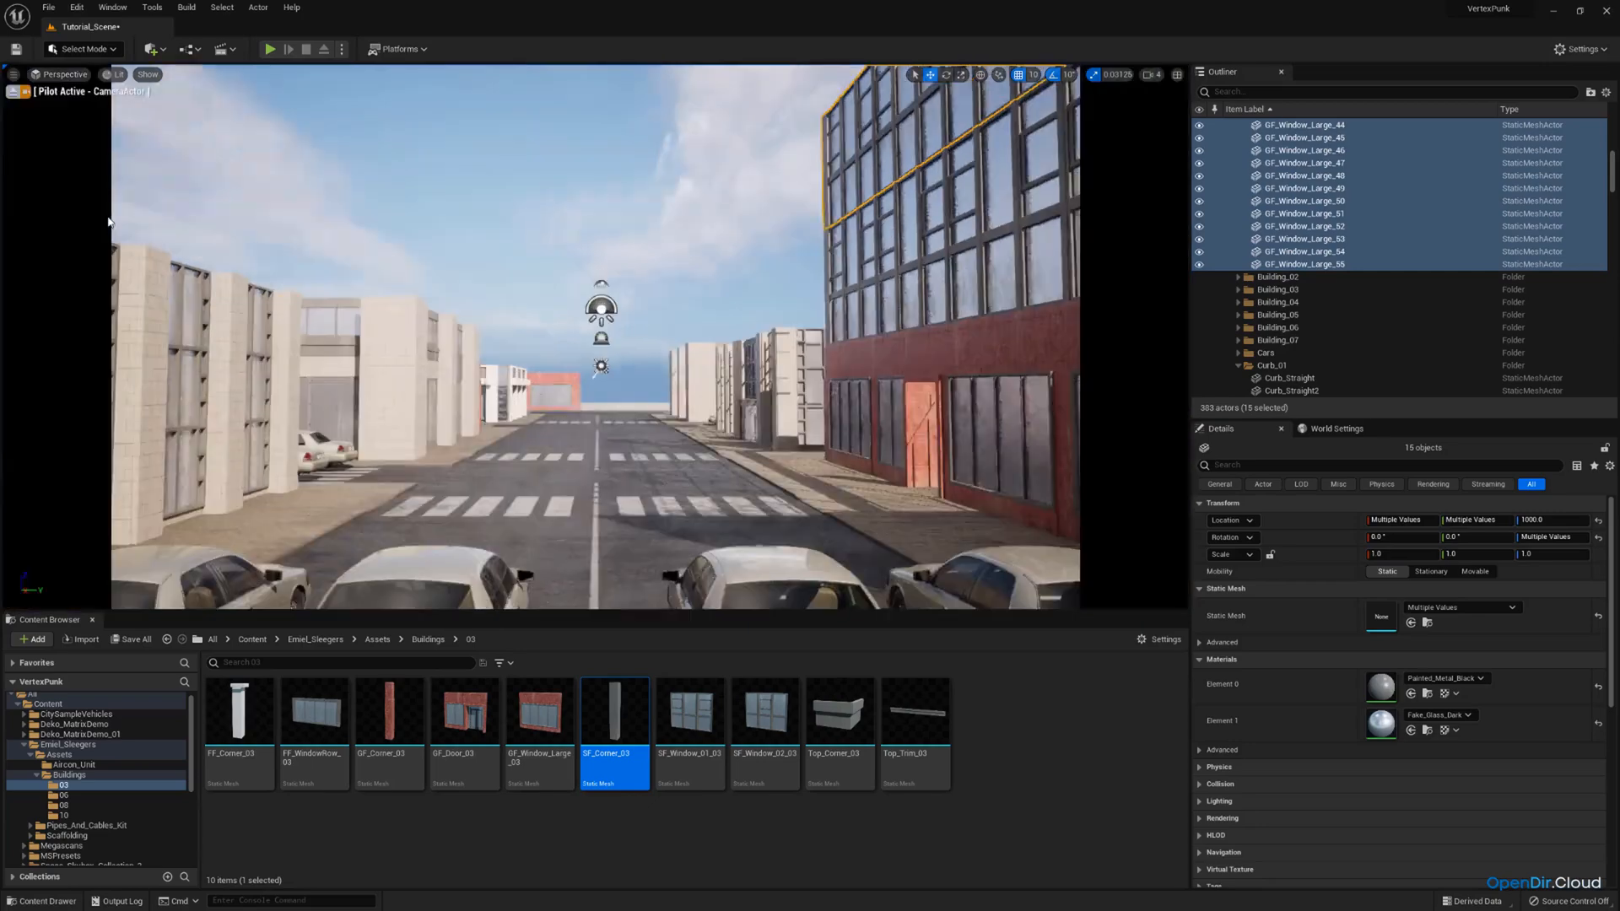
# Pull the piloted street camera back until the four parked cars and more of the tall building are in frame, and stop piloting.
pyautogui.moveTo(602, 194); pyautogui.dragTo(637, 168, button='right')
pyautogui.press('s')
pyautogui.press('a')
pyautogui.scroll(-2, 583, 199)
pyautogui.press('d')
pyautogui.press('s')
pyautogui.press('a')
pyautogui.press('d')
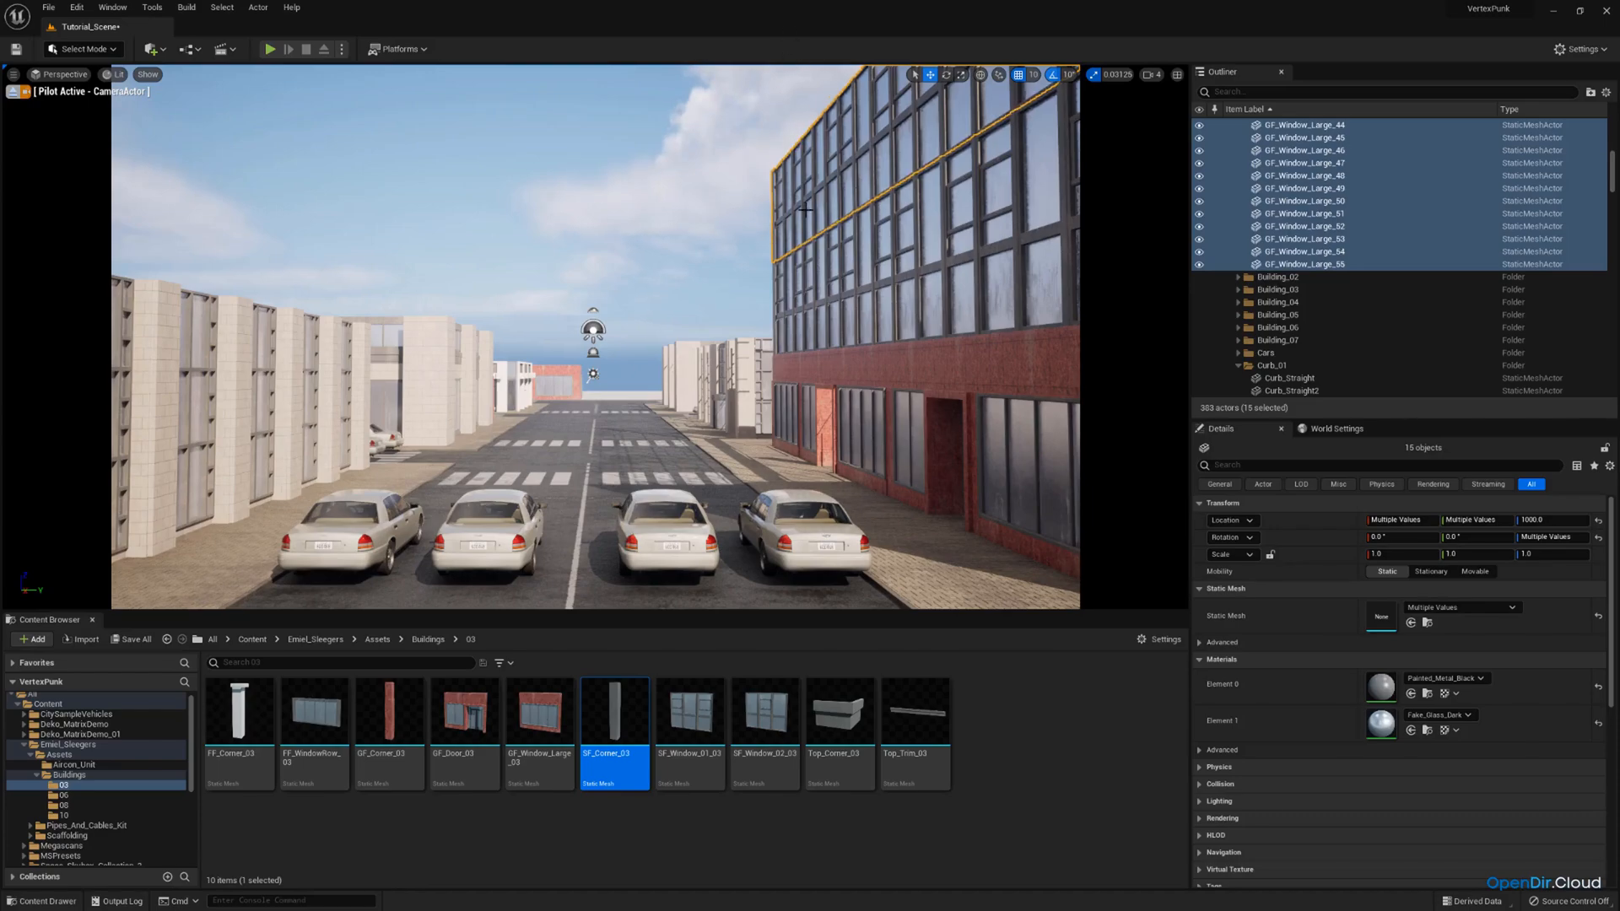
pyautogui.press('w')
pyautogui.moveTo(806, 210); pyautogui.dragTo(796, 202, button='right')
pyautogui.press('s')
pyautogui.click(13, 92)
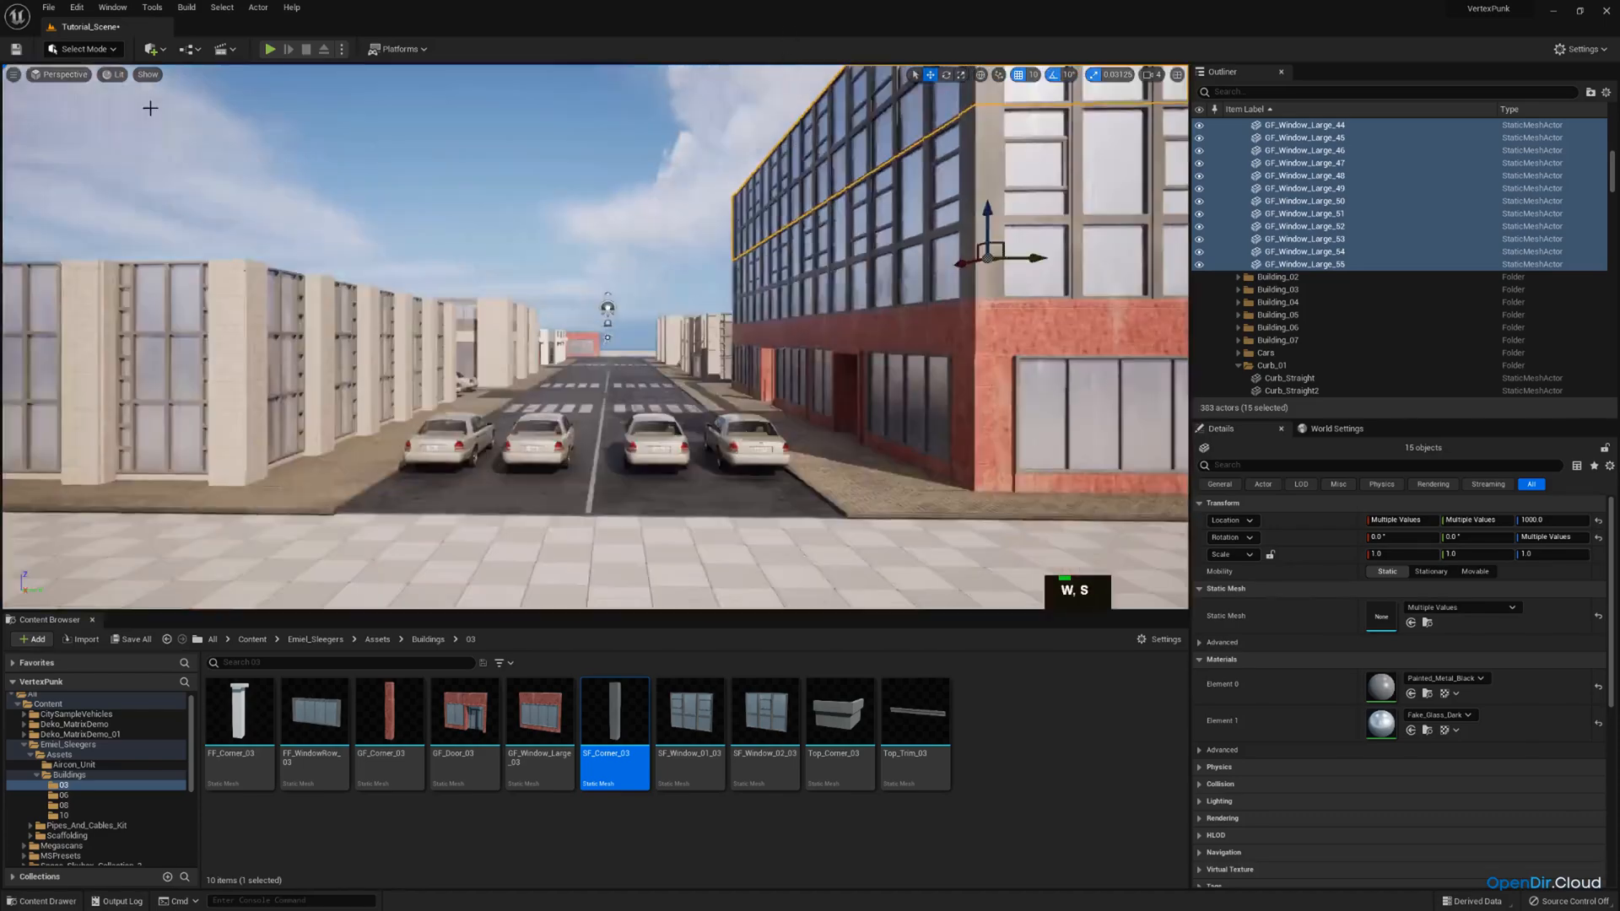
# Duplicate the fifteen selected third-storey window and corner pieces upward to Z 1500 as a fourth row.
pyautogui.press('w')
pyautogui.moveTo(149, 108); pyautogui.dragTo(245, 119, button='right')
pyautogui.press('e')
pyautogui.moveTo(537, 194); pyautogui.dragTo(574, 240, button='right')
pyautogui.press('s')
pyautogui.press('a')
pyautogui.hotkey('ctrl', 'c')
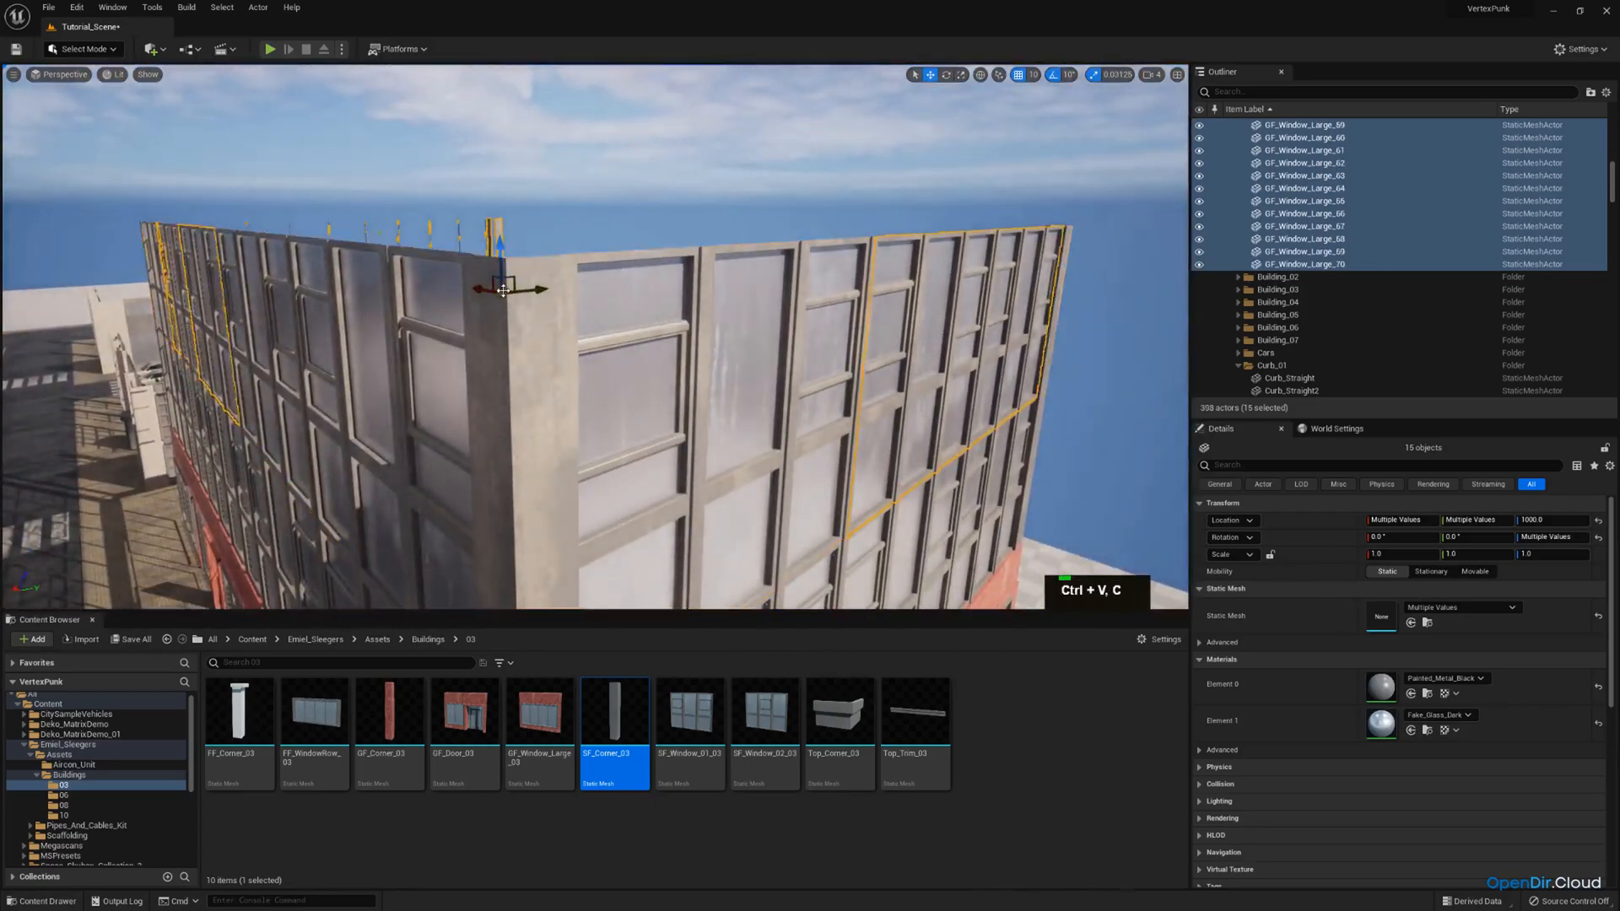
pyautogui.moveTo(501, 273); pyautogui.dragTo(507, 196)
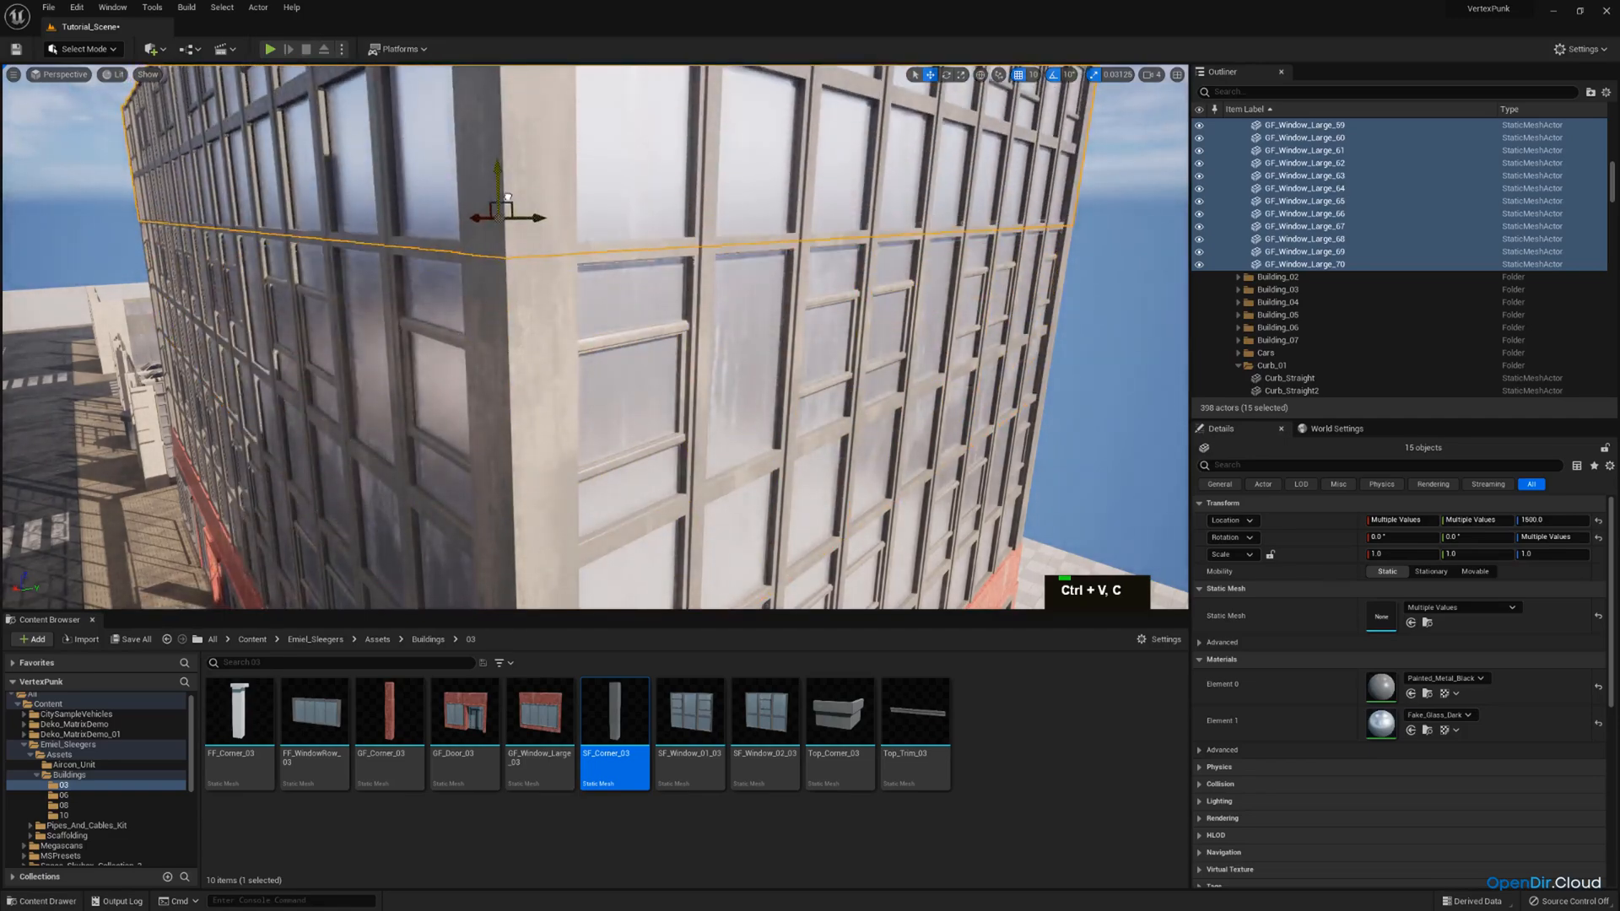
# Swap the three fourth-row windows on the building's far short side for the Top_Trim_03 mesh.
pyautogui.click(676, 187)
pyautogui.press('w')
pyautogui.moveTo(676, 187); pyautogui.dragTo(785, 182, button='right')
pyautogui.press('e')
pyautogui.keyDown('ctrl'); pyautogui.click(692, 227); pyautogui.keyUp('ctrl')
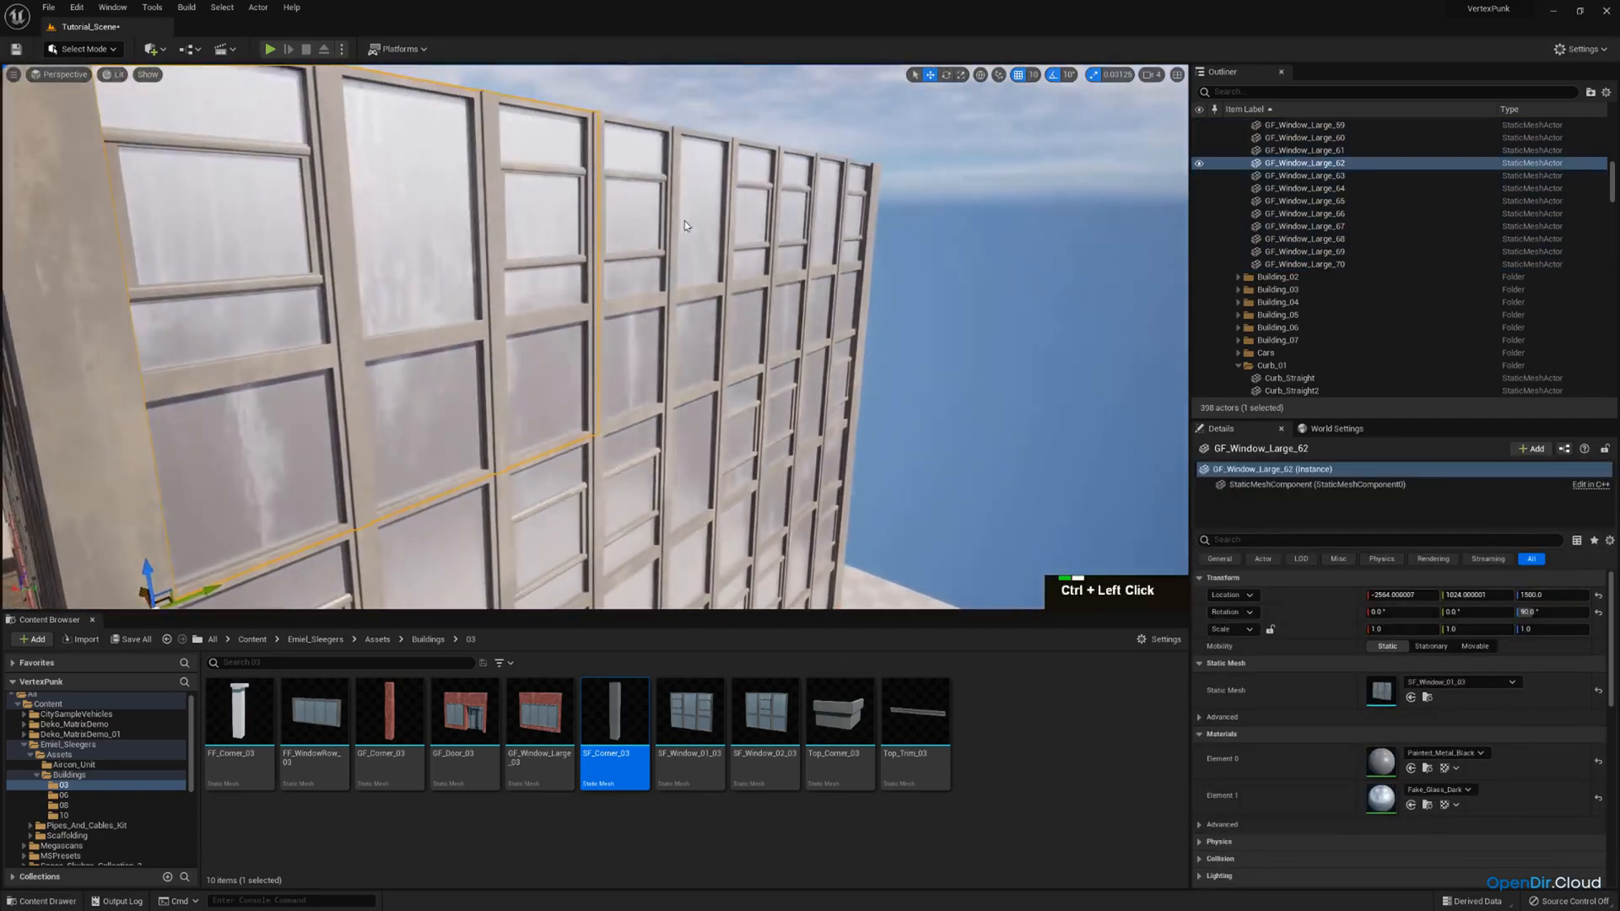
pyautogui.moveTo(929, 721)
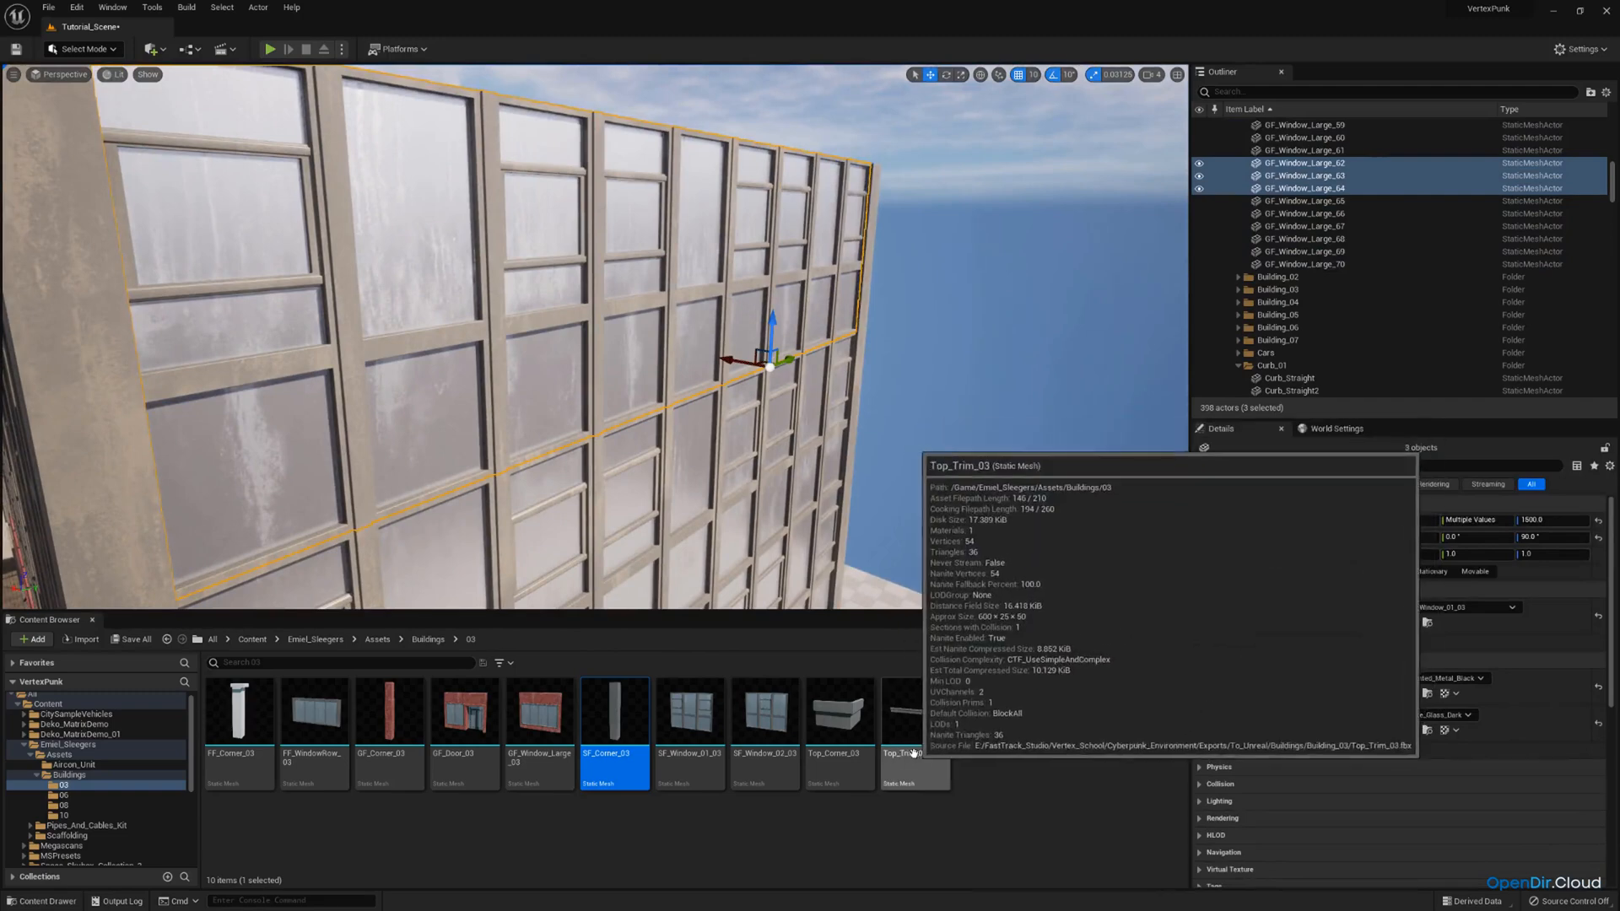
pyautogui.moveTo(911, 739); pyautogui.dragTo(1384, 619)
pyautogui.moveTo(852, 397); pyautogui.dragTo(815, 402, button='right')
pyautogui.press('w')
pyautogui.moveTo(815, 403); pyautogui.dragTo(816, 400)
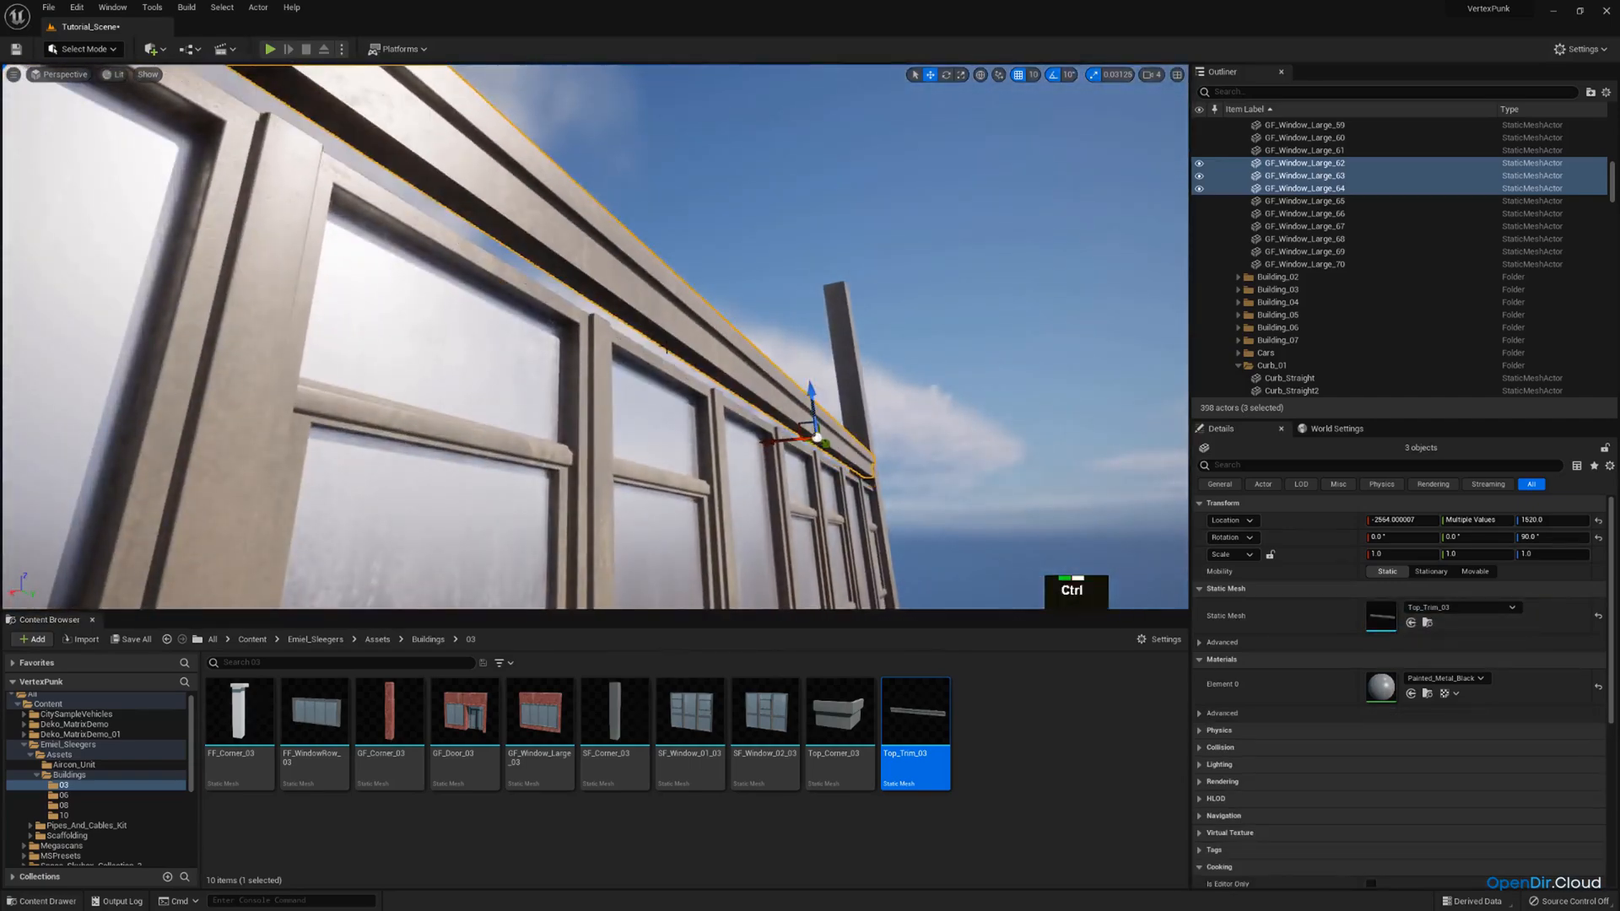
pyautogui.hotkey('ctrl', 'z')
# Swap the five fourth-row windows along the long street facade for the Top_Trim_03 mesh.
pyautogui.moveTo(766, 347); pyautogui.dragTo(691, 311, button='right')
pyautogui.press('a')
pyautogui.scroll(1, 582, 367)
pyautogui.press('s')
pyautogui.click(691, 312)
pyautogui.keyDown('ctrl'); pyautogui.click(463, 315); pyautogui.keyUp('ctrl')
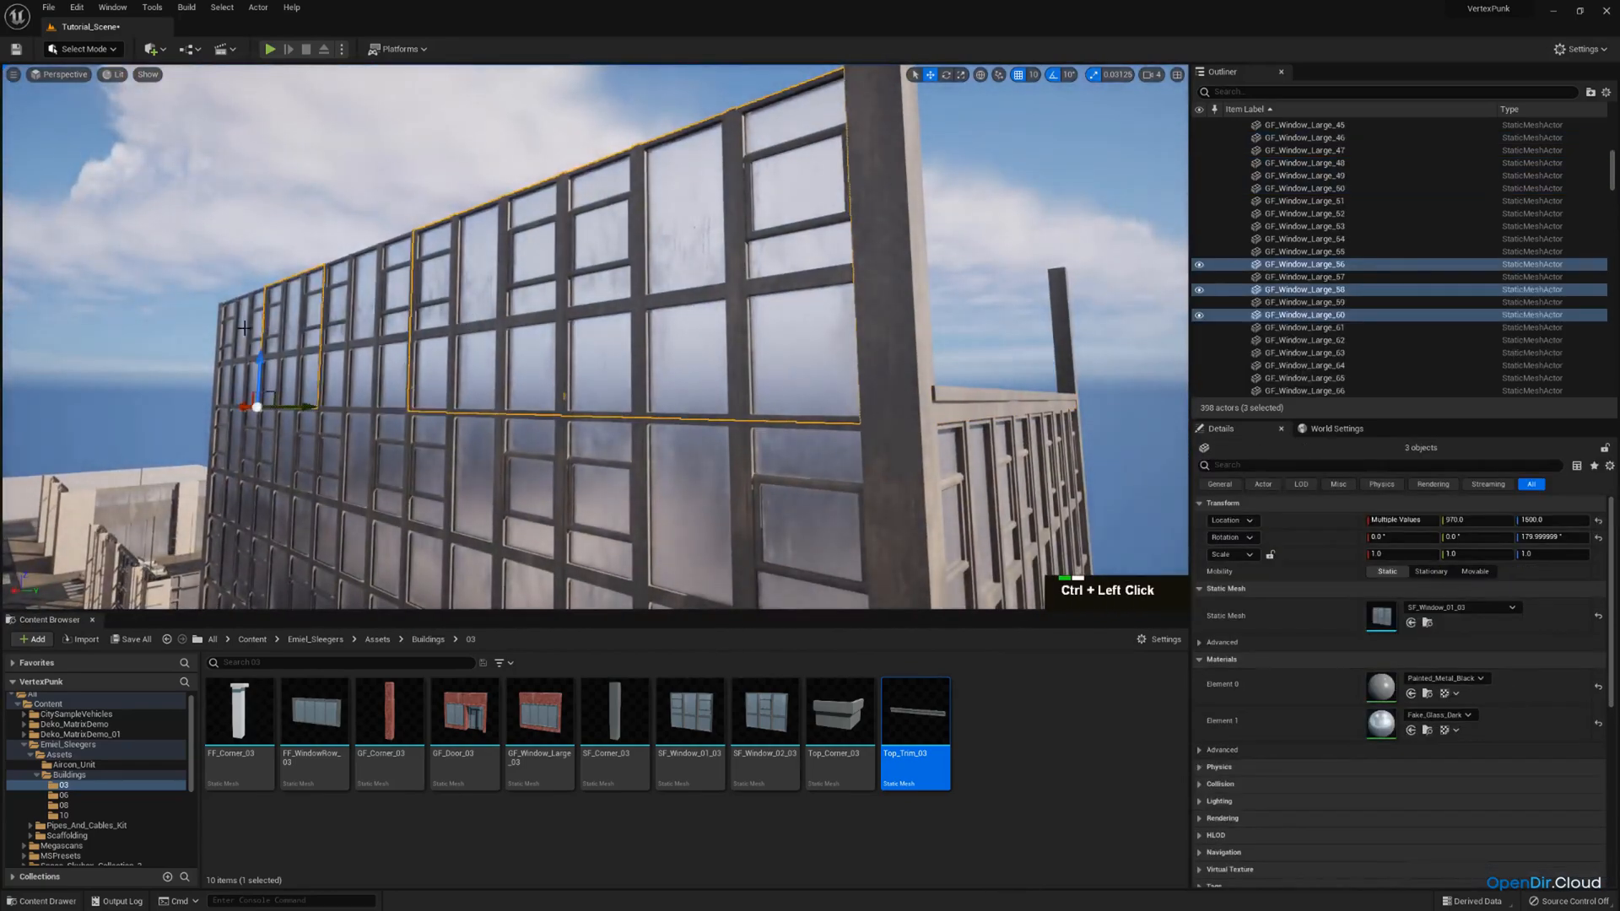
pyautogui.keyDown('ctrl'); pyautogui.click(342, 309); pyautogui.keyUp('ctrl')
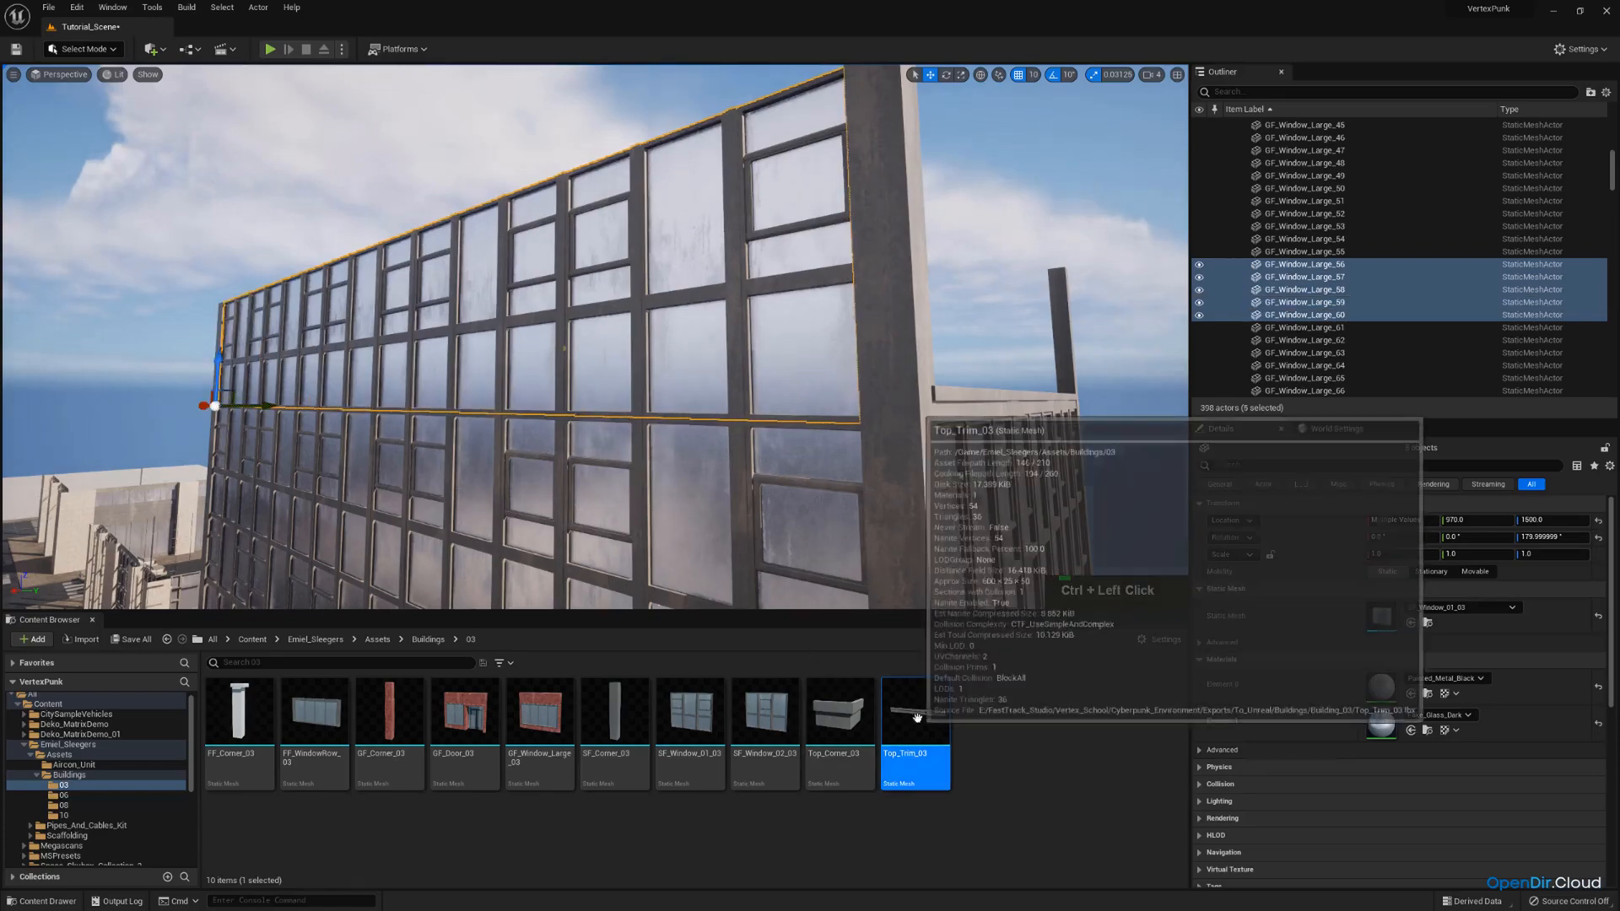
pyautogui.moveTo(916, 717); pyautogui.dragTo(1378, 611)
# Swap the fourth-row windows on the short side facing the parked cars' end of the street for Top_Trim_03.
pyautogui.moveTo(895, 405); pyautogui.dragTo(759, 401, button='right')
pyautogui.press('a')
pyautogui.moveTo(674, 348)
pyautogui.mouseDown(button='right')
pyautogui.moveTo(667, 372)
pyautogui.moveTo(641, 363)
pyautogui.moveTo(674, 349)
pyautogui.mouseUp(button='right')
pyautogui.press('s')
pyautogui.press('e')
pyautogui.click(675, 349)
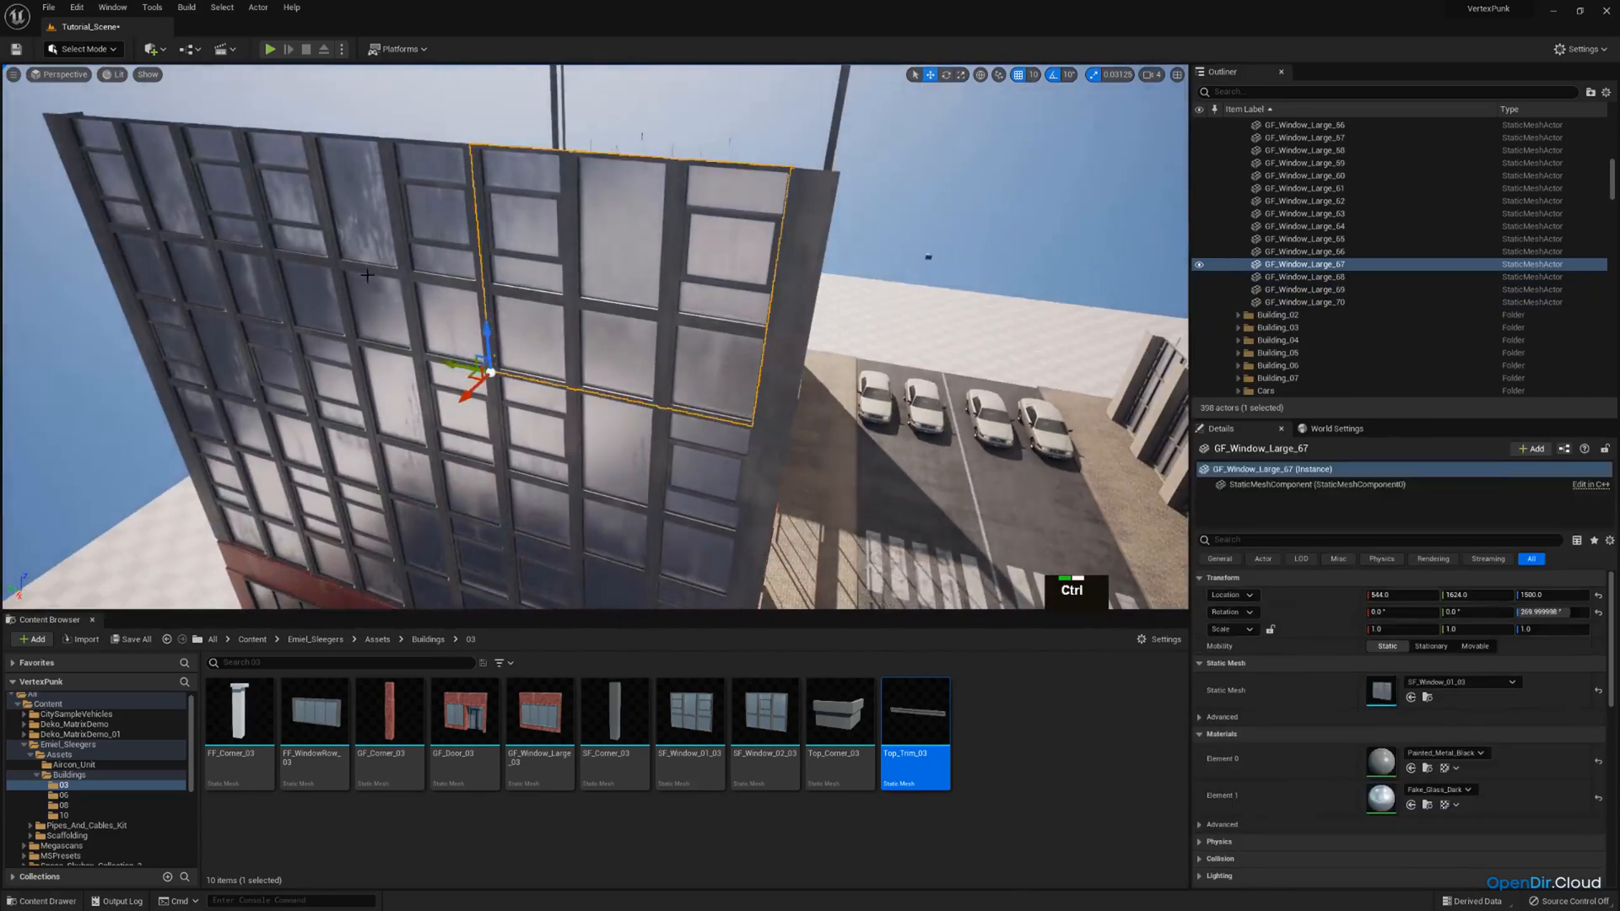
pyautogui.keyDown('ctrl'); pyautogui.click(392, 283); pyautogui.keyUp('ctrl')
pyautogui.moveTo(907, 704); pyautogui.dragTo(1392, 618)
# Swap the fourth-row corner column at the rear end of that short side for the Top_Corner_03 mesh.
pyautogui.press('w')
pyautogui.moveTo(666, 413); pyautogui.dragTo(507, 350, button='right')
pyautogui.click(208, 253)
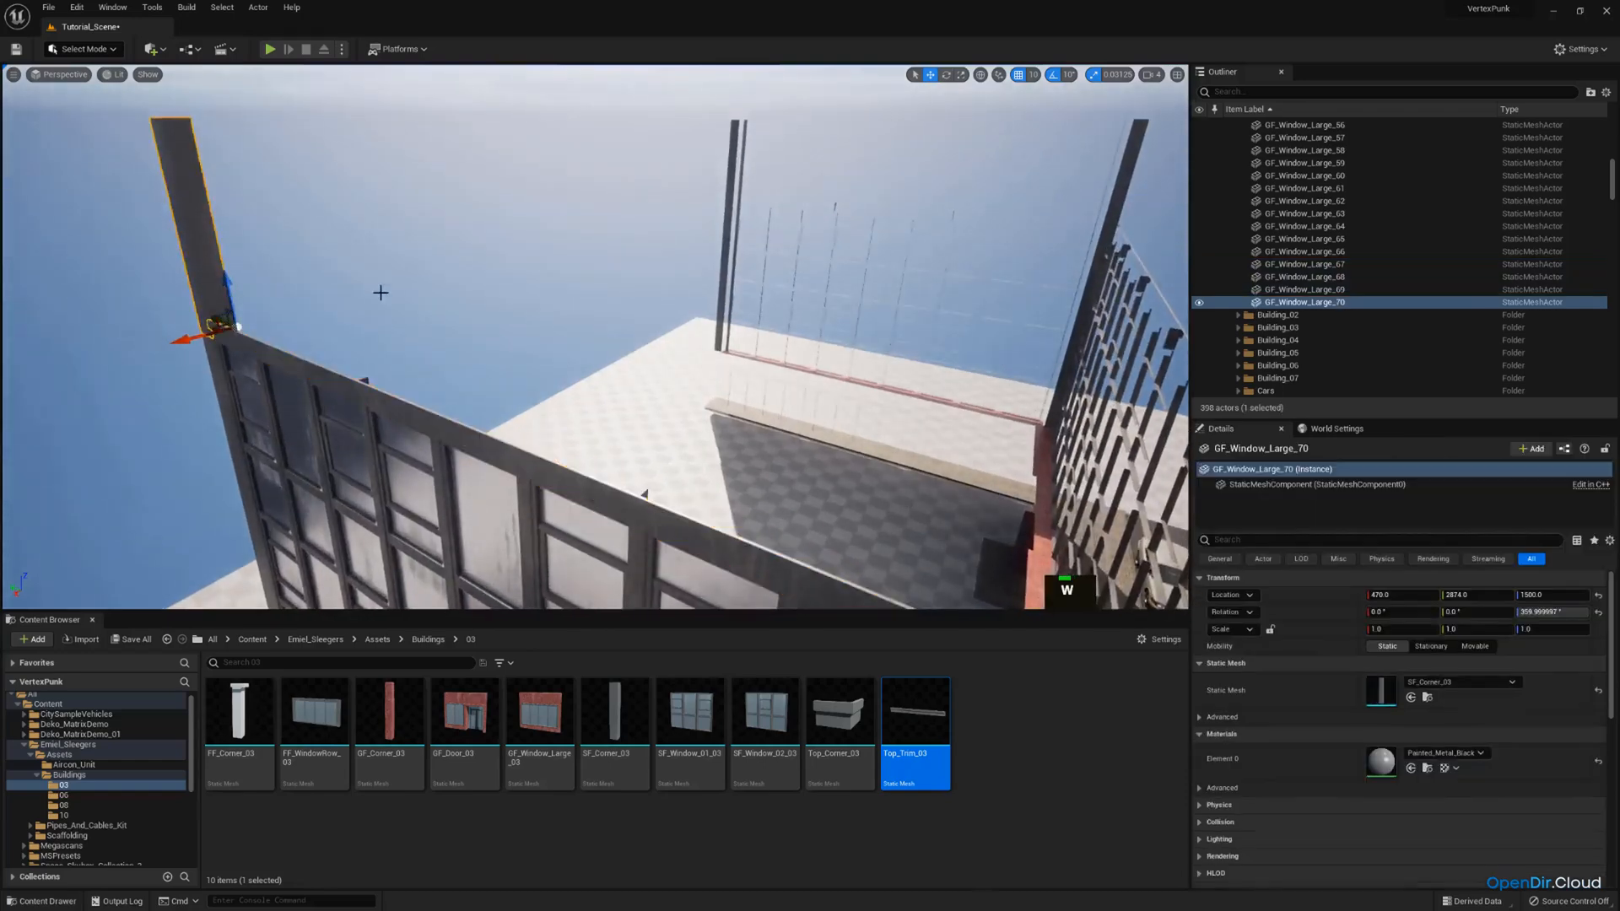
pyautogui.press('a')
pyautogui.moveTo(380, 293); pyautogui.dragTo(540, 287, button='right')
pyautogui.moveTo(851, 705); pyautogui.dragTo(1381, 691)
pyautogui.moveTo(1030, 529); pyautogui.dragTo(710, 378, button='right')
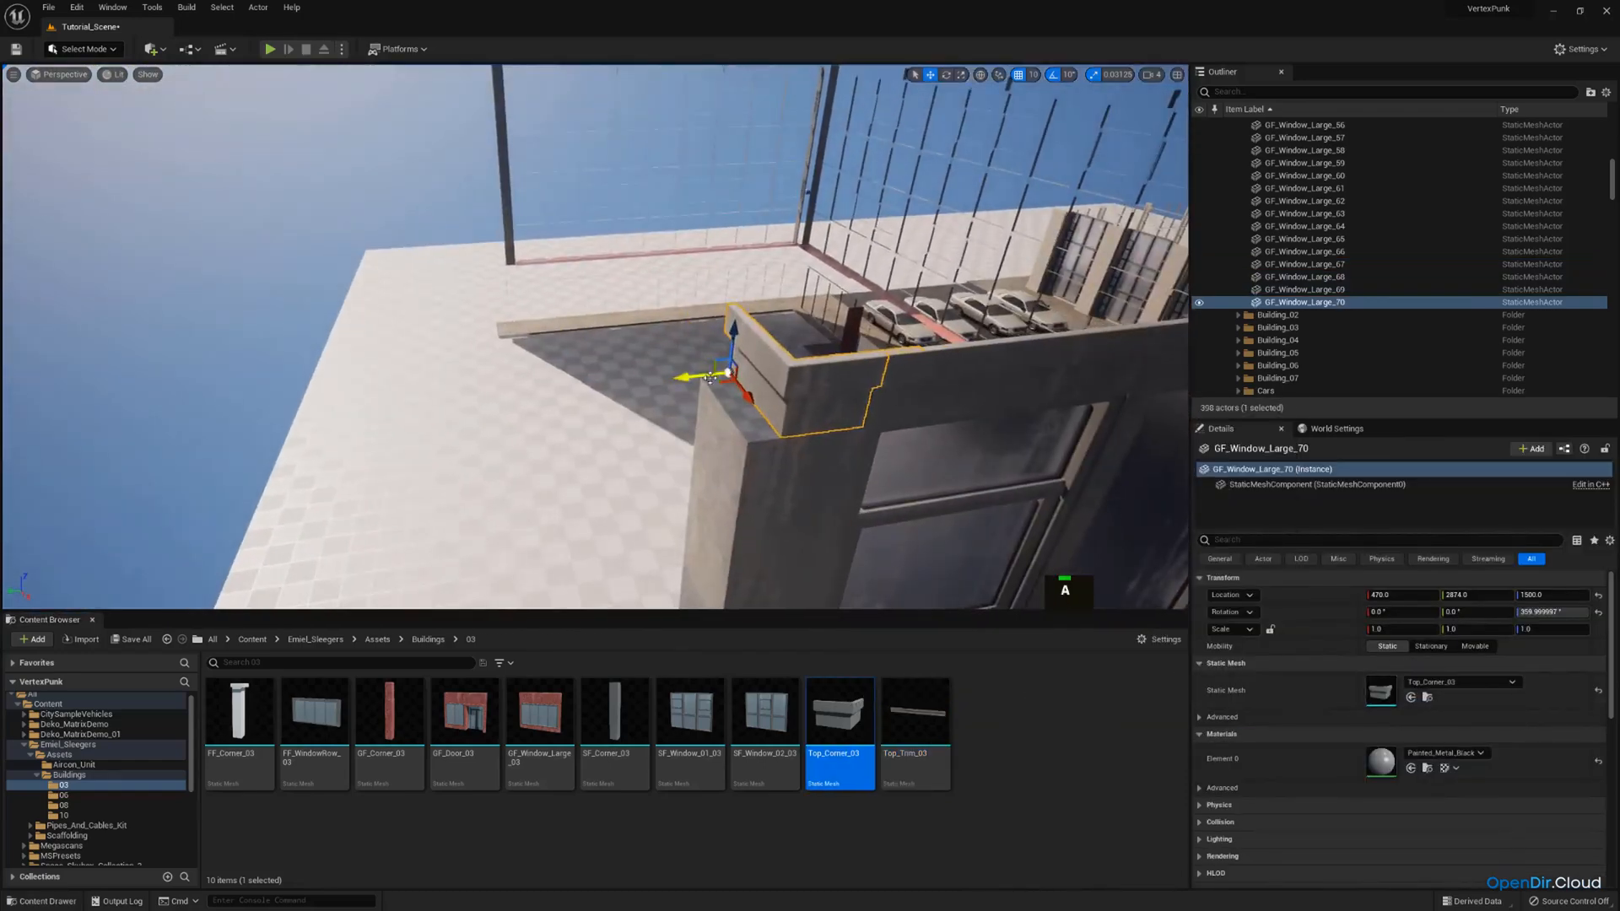
# Try Top_Corner_03 in place of the fourth-row column at the corner between the street facade and the short side.
pyautogui.press('d')
pyautogui.moveTo(810, 319); pyautogui.dragTo(532, 355, button='right')
pyautogui.press('s')
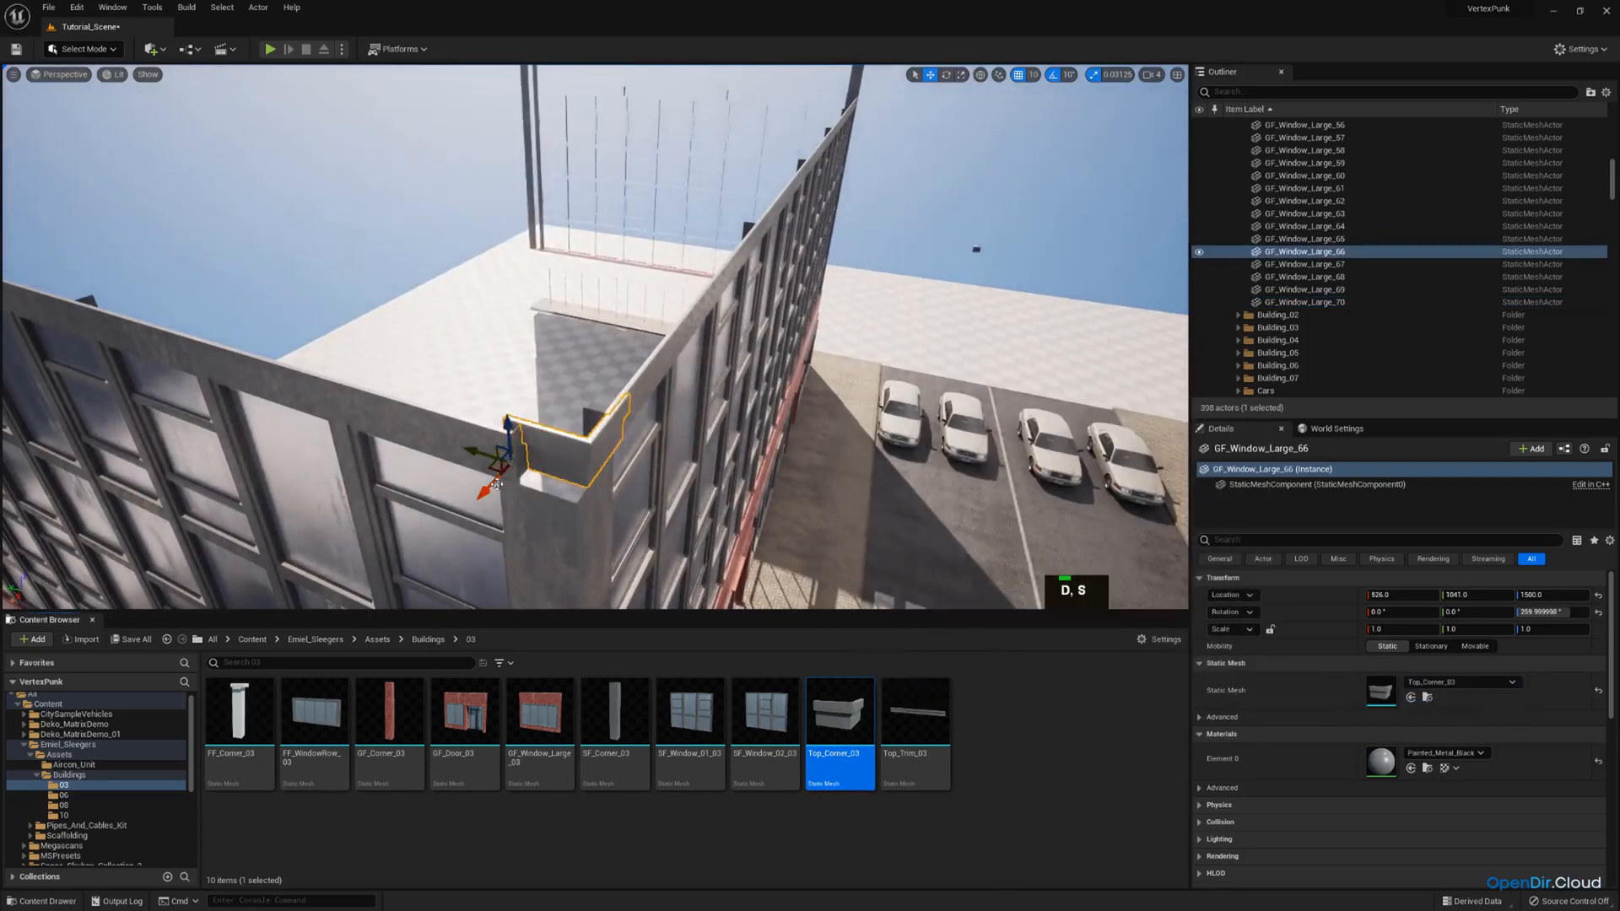
pyautogui.moveTo(465, 491); pyautogui.dragTo(289, 474, button='right')
pyautogui.press('w')
pyautogui.click(459, 358)
# Examine how the top trims meet the corner piece and the windows below at the street-side corner.
pyautogui.scroll(-1, 687, 335)
pyautogui.moveTo(687, 335); pyautogui.dragTo(548, 291, button='right')
pyautogui.press('w')
pyautogui.press('a')
pyautogui.click(687, 335)
pyautogui.press('w')
pyautogui.moveTo(686, 335); pyautogui.dragTo(751, 202, button='right')
pyautogui.click(764, 341)
pyautogui.press('q')
pyautogui.press('d')
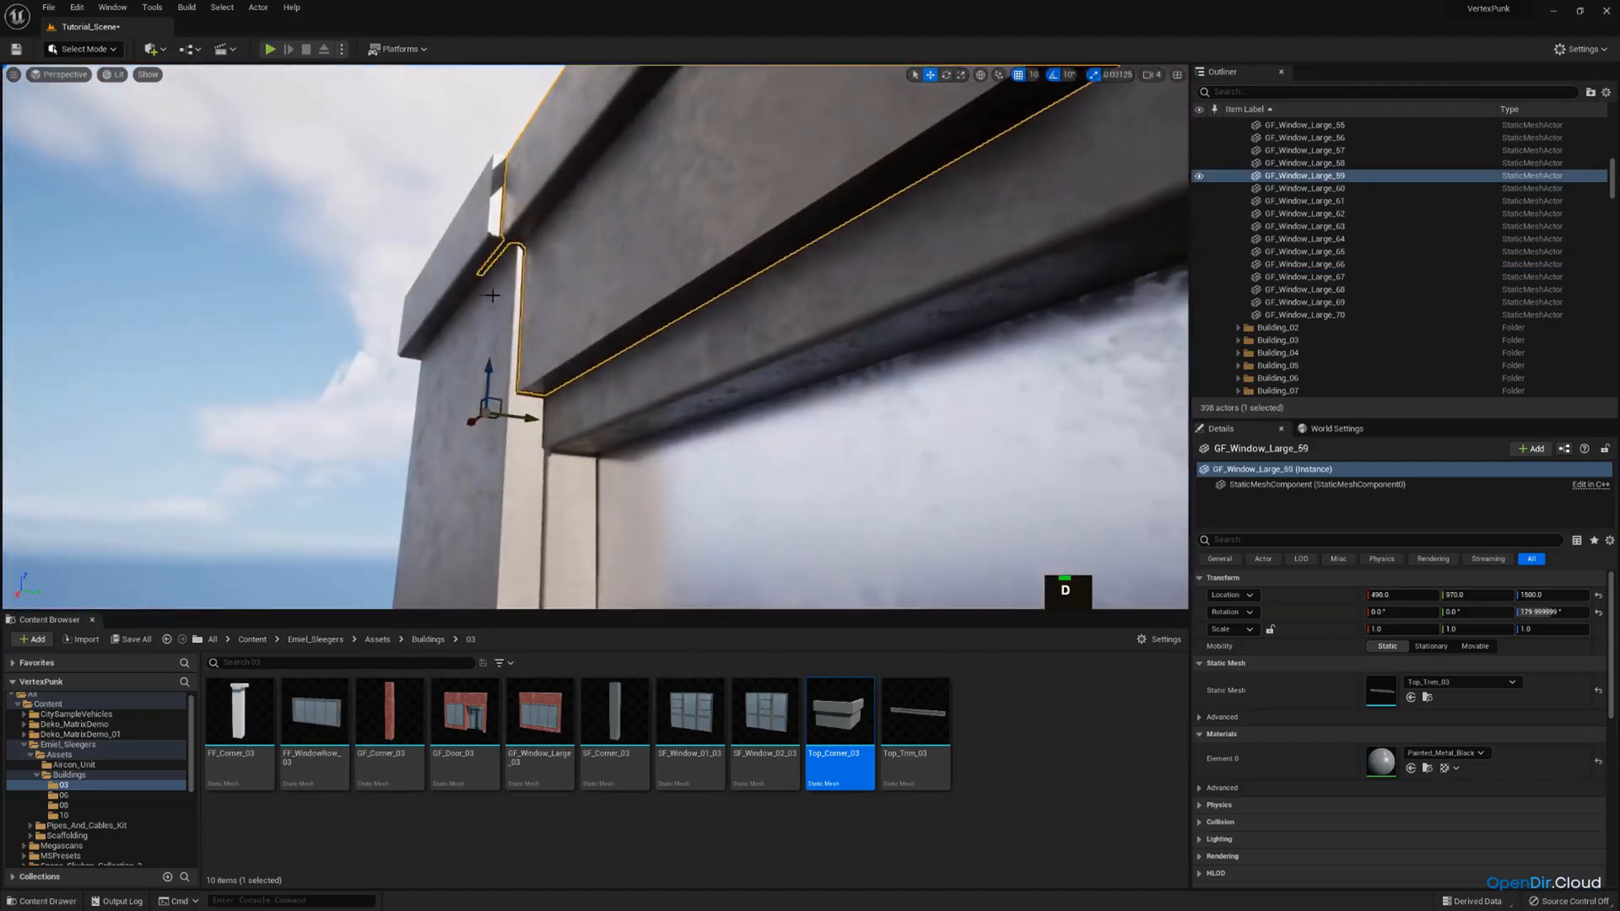
pyautogui.moveTo(521, 307); pyautogui.dragTo(472, 262, button='right')
pyautogui.press('w')
pyautogui.press('a')
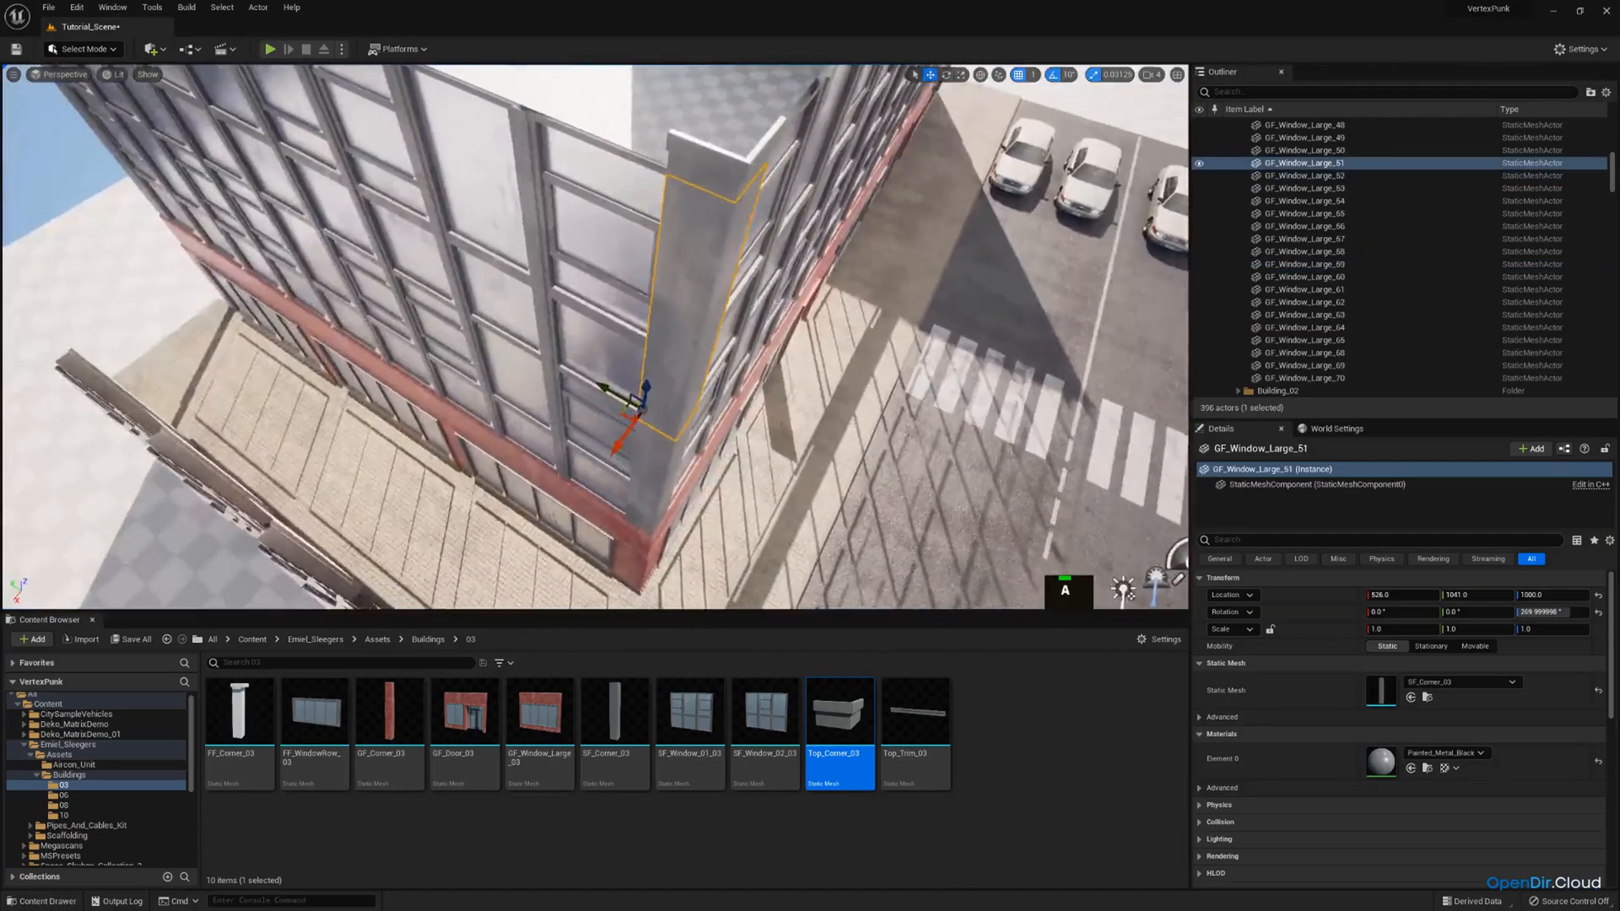
pyautogui.press('w')
# Delete the two stacked SF_Corner_03 columns at the street-side corner.
pyautogui.moveTo(614, 397); pyautogui.dragTo(642, 211, button='right')
pyautogui.press('q')
pyautogui.click(667, 283)
pyautogui.press('s')
pyautogui.keyDown('ctrl'); pyautogui.click(654, 193); pyautogui.keyUp('ctrl')
pyautogui.press('e')
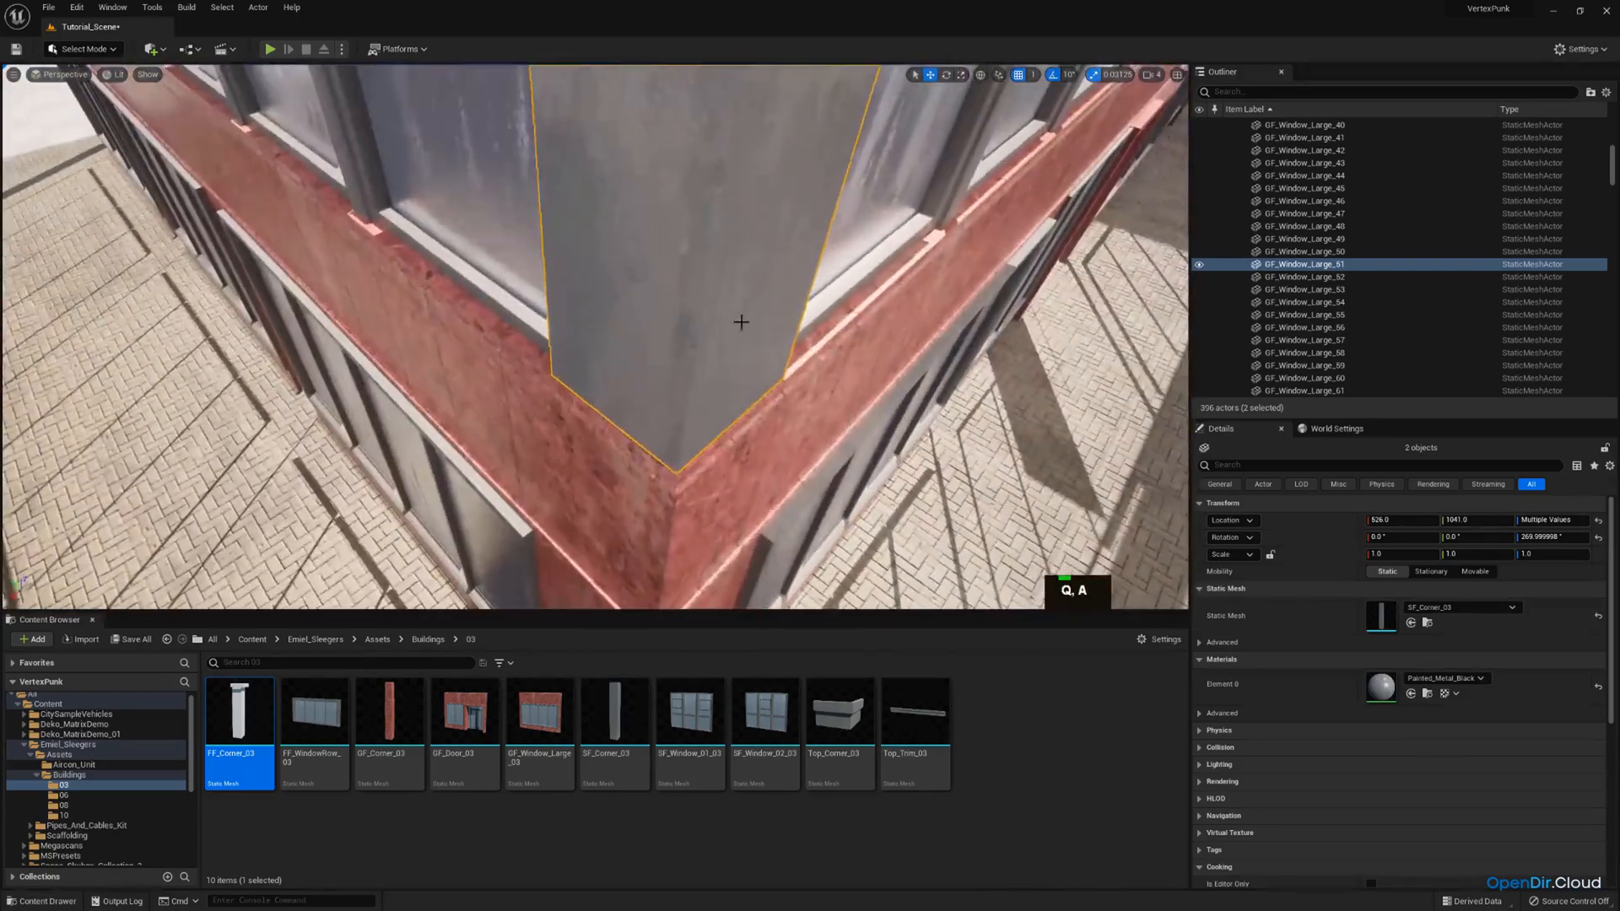
pyautogui.click(764, 345)
pyautogui.press('w')
pyautogui.press('d')
pyautogui.moveTo(766, 347)
pyautogui.mouseDown(button='right')
pyautogui.moveTo(675, 350)
pyautogui.moveTo(760, 354)
pyautogui.moveTo(789, 375)
pyautogui.moveTo(745, 368)
pyautogui.moveTo(764, 320)
pyautogui.mouseUp(button='right')
pyautogui.scroll(-2, 692, 347)
pyautogui.press('a')
pyautogui.press('s')
pyautogui.scroll(1, 749, 369)
pyautogui.press('Delete')
# Delete the leftover top pieces at the street-side corner, including the top trims adjoining it on both facades.
pyautogui.press('s')
pyautogui.scroll(2, 745, 365)
pyautogui.click(623, 251)
pyautogui.moveTo(624, 251); pyautogui.dragTo(632, 172, button='right')
pyautogui.press('Delete')
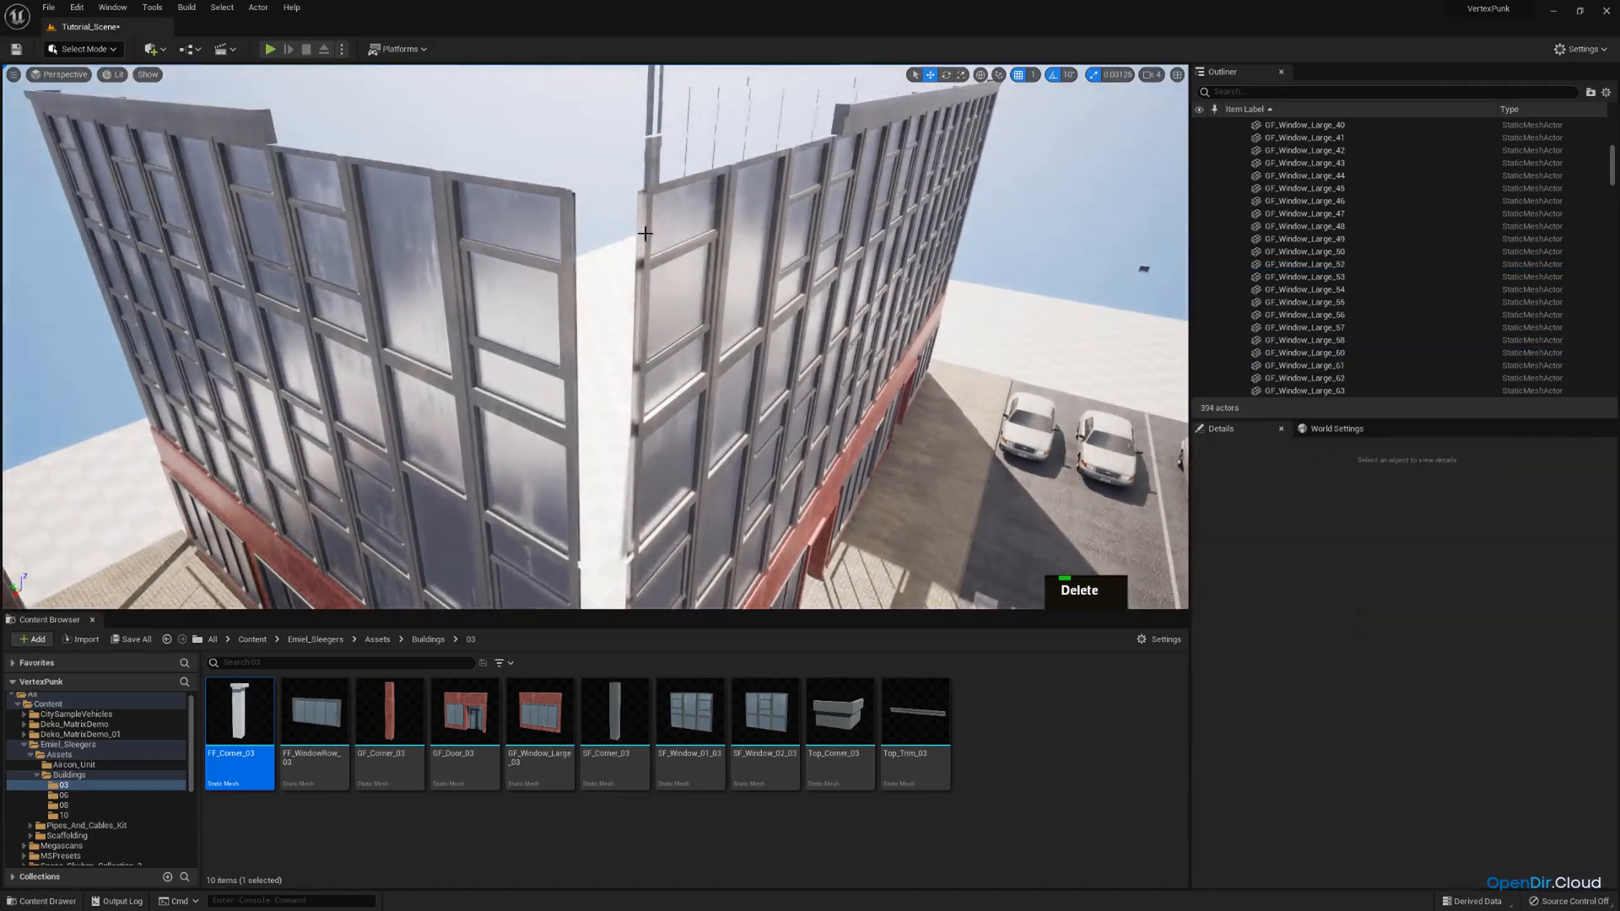
pyautogui.moveTo(645, 234); pyautogui.dragTo(658, 278, button='right')
pyautogui.press('w')
pyautogui.click(633, 351)
pyautogui.press('s')
# Select the fourteen upper-storey windows and top trims of the long street facade.
pyautogui.click(785, 243)
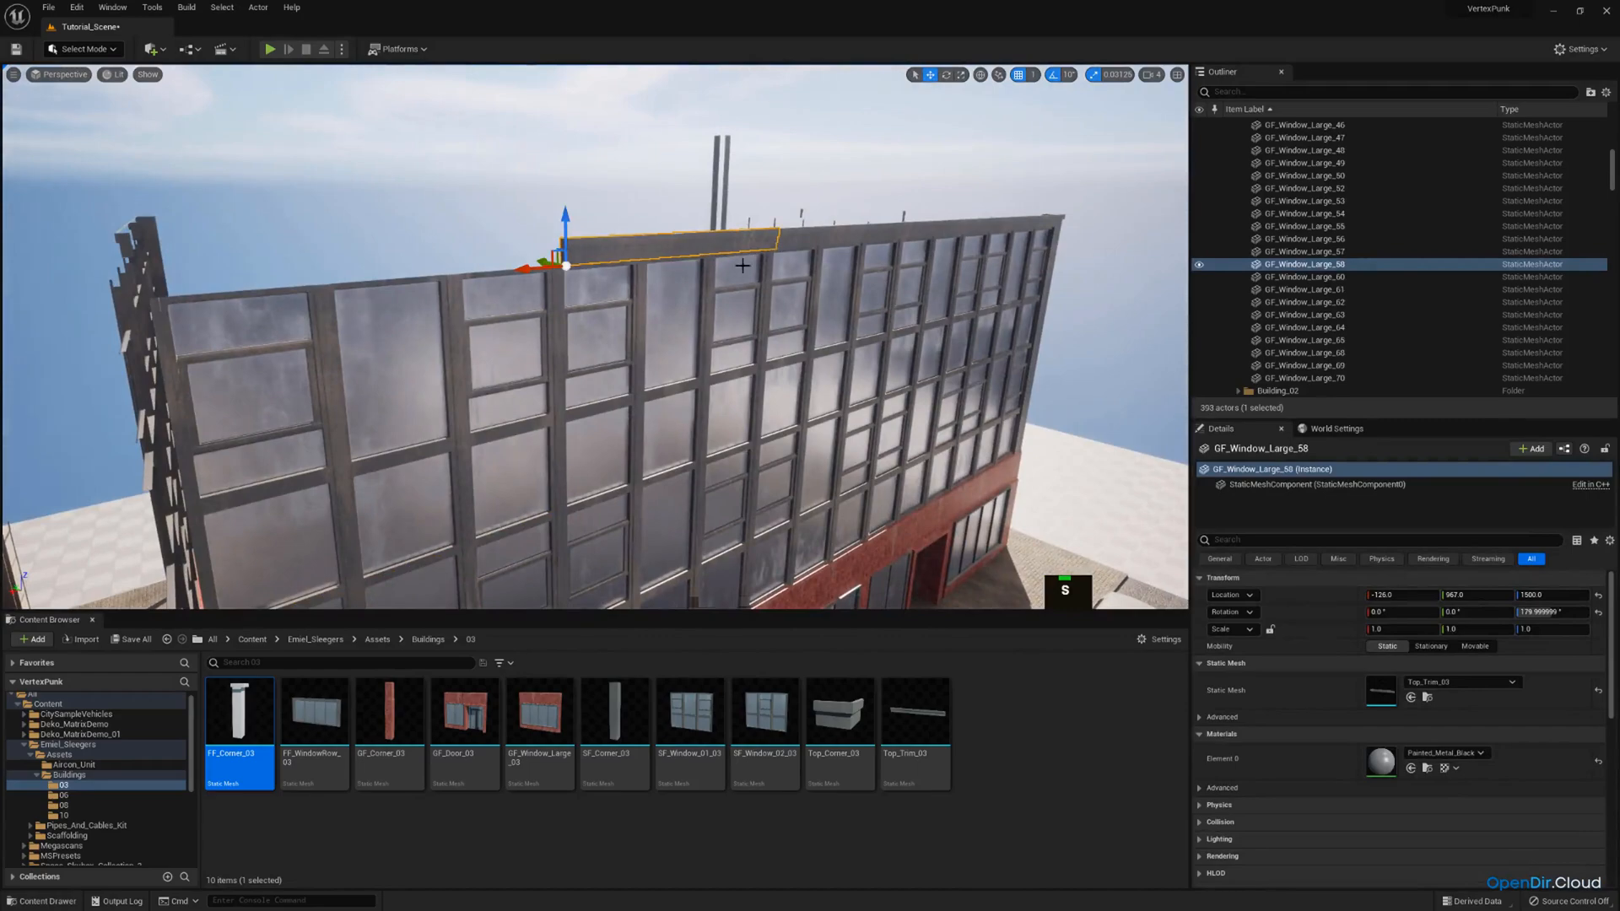
pyautogui.moveTo(554, 318); pyautogui.dragTo(554, 319, button='right')
pyautogui.keyDown('ctrl'); pyautogui.click(554, 319); pyautogui.keyUp('ctrl')
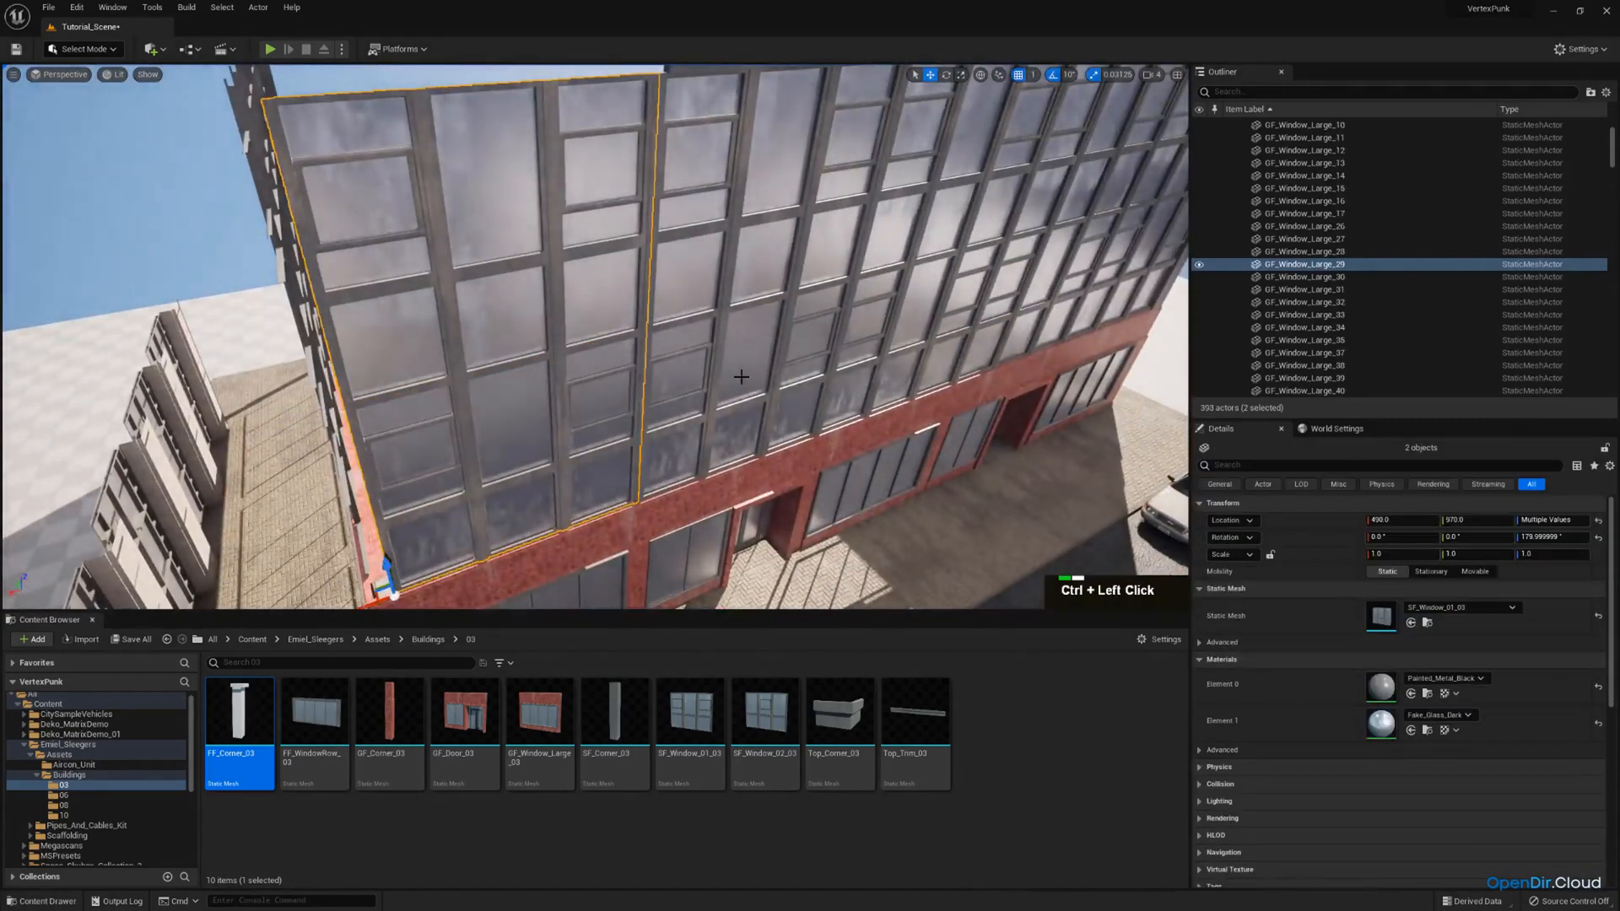
pyautogui.moveTo(740, 236); pyautogui.dragTo(735, 244, button='right')
pyautogui.keyDown('ctrl'); pyautogui.click(735, 245); pyautogui.keyUp('ctrl')
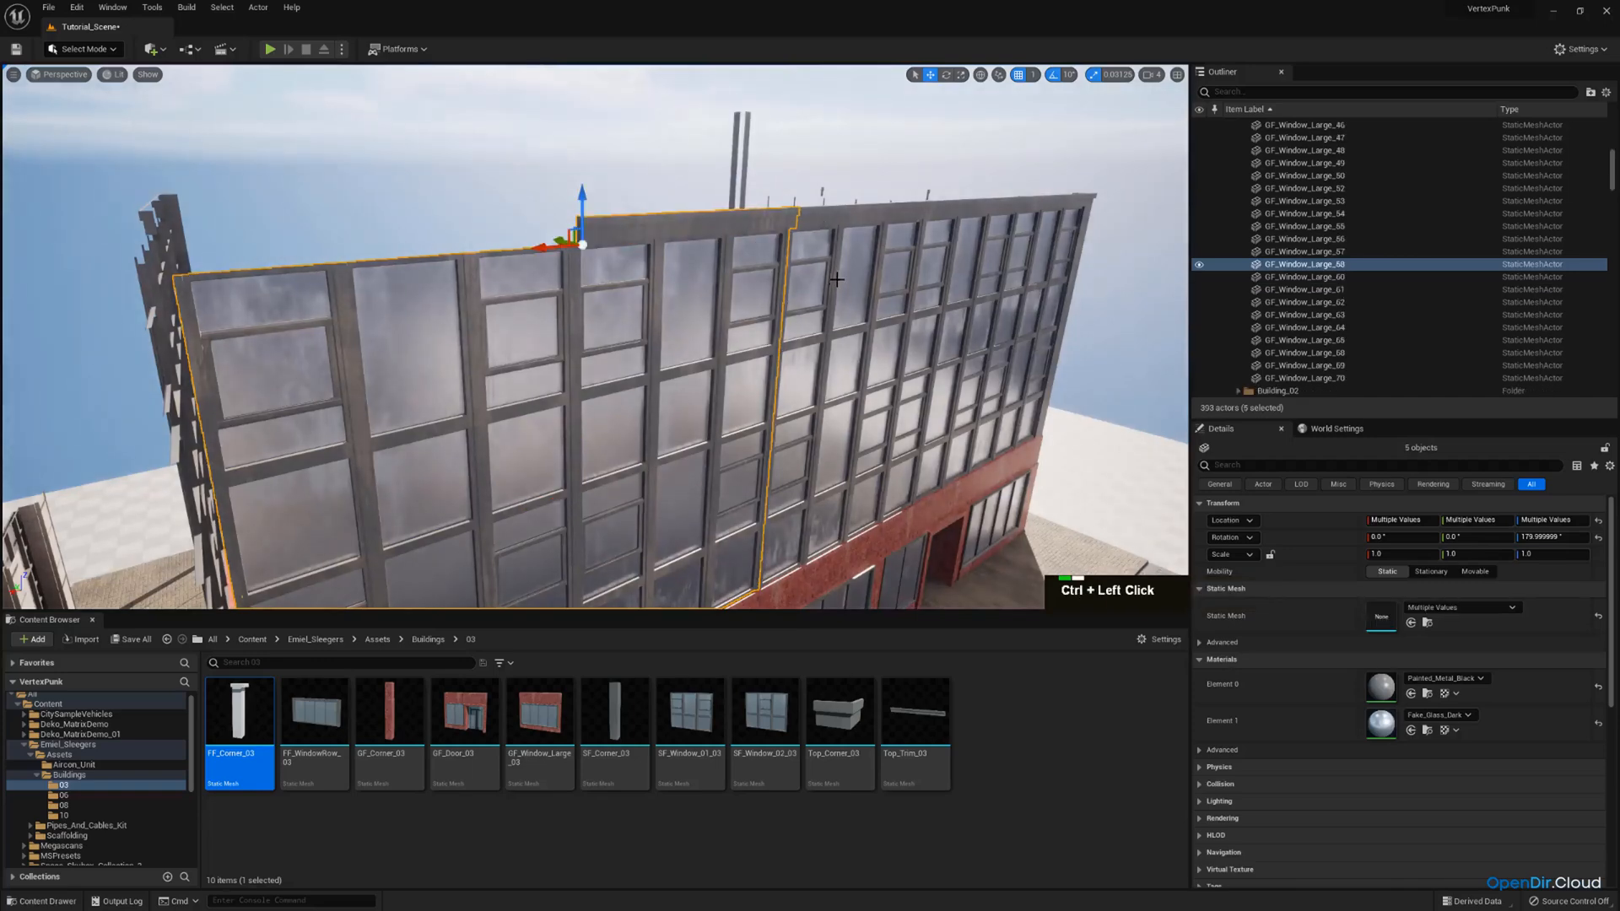
pyautogui.keyDown('ctrl'); pyautogui.click(836, 246); pyautogui.keyUp('ctrl')
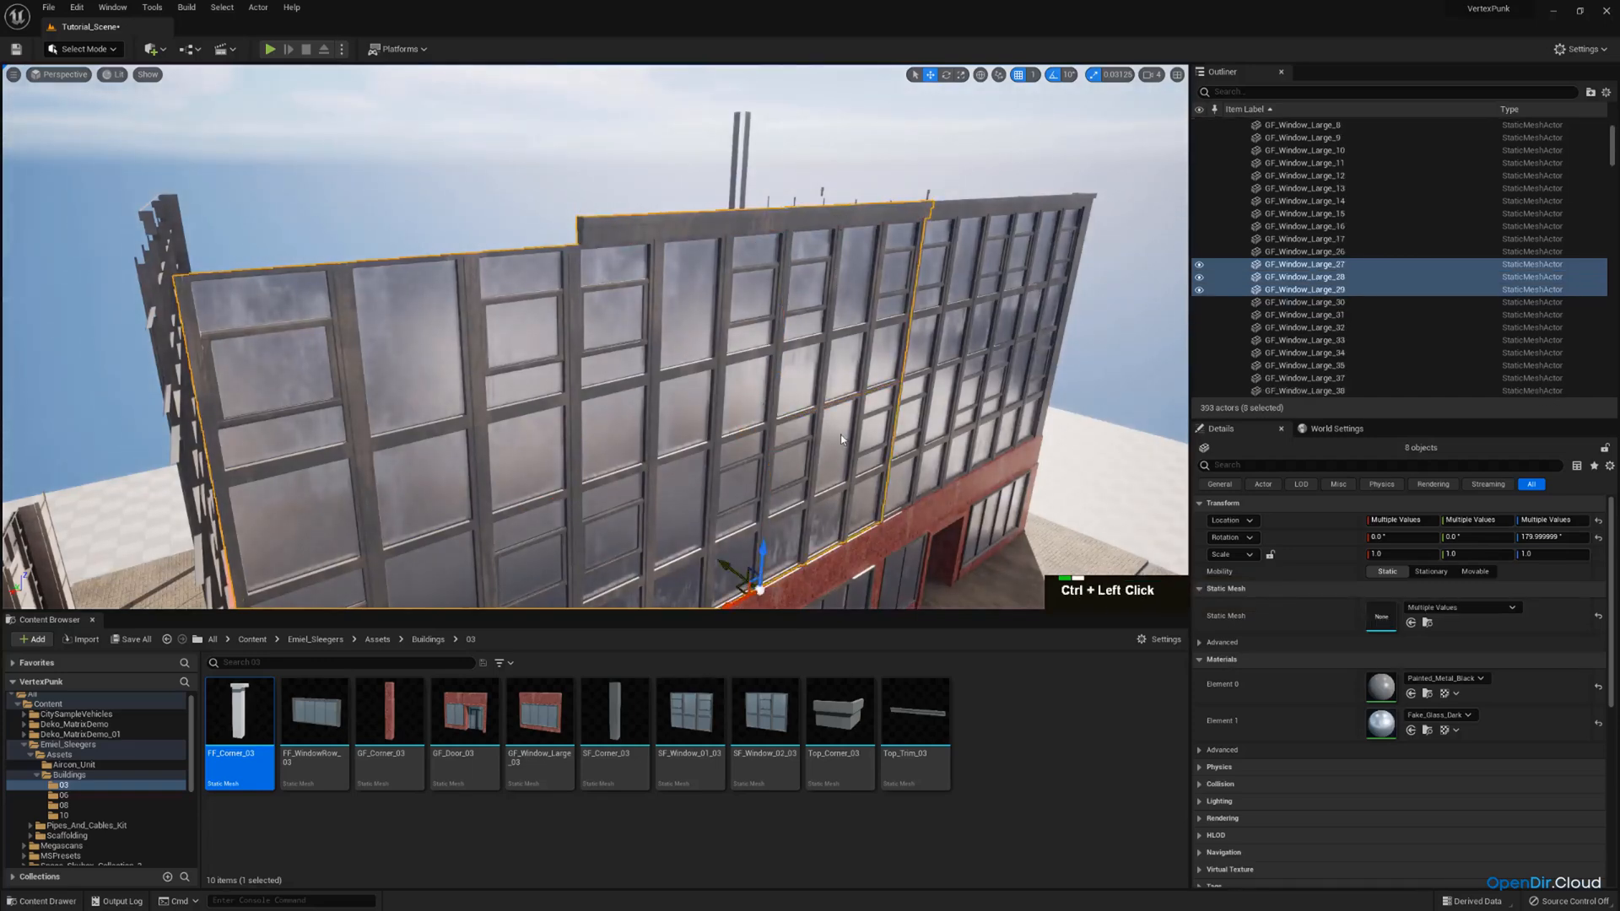
pyautogui.moveTo(840, 433); pyautogui.dragTo(736, 301, button='right')
pyautogui.keyDown('ctrl'); pyautogui.click(737, 300); pyautogui.keyUp('ctrl')
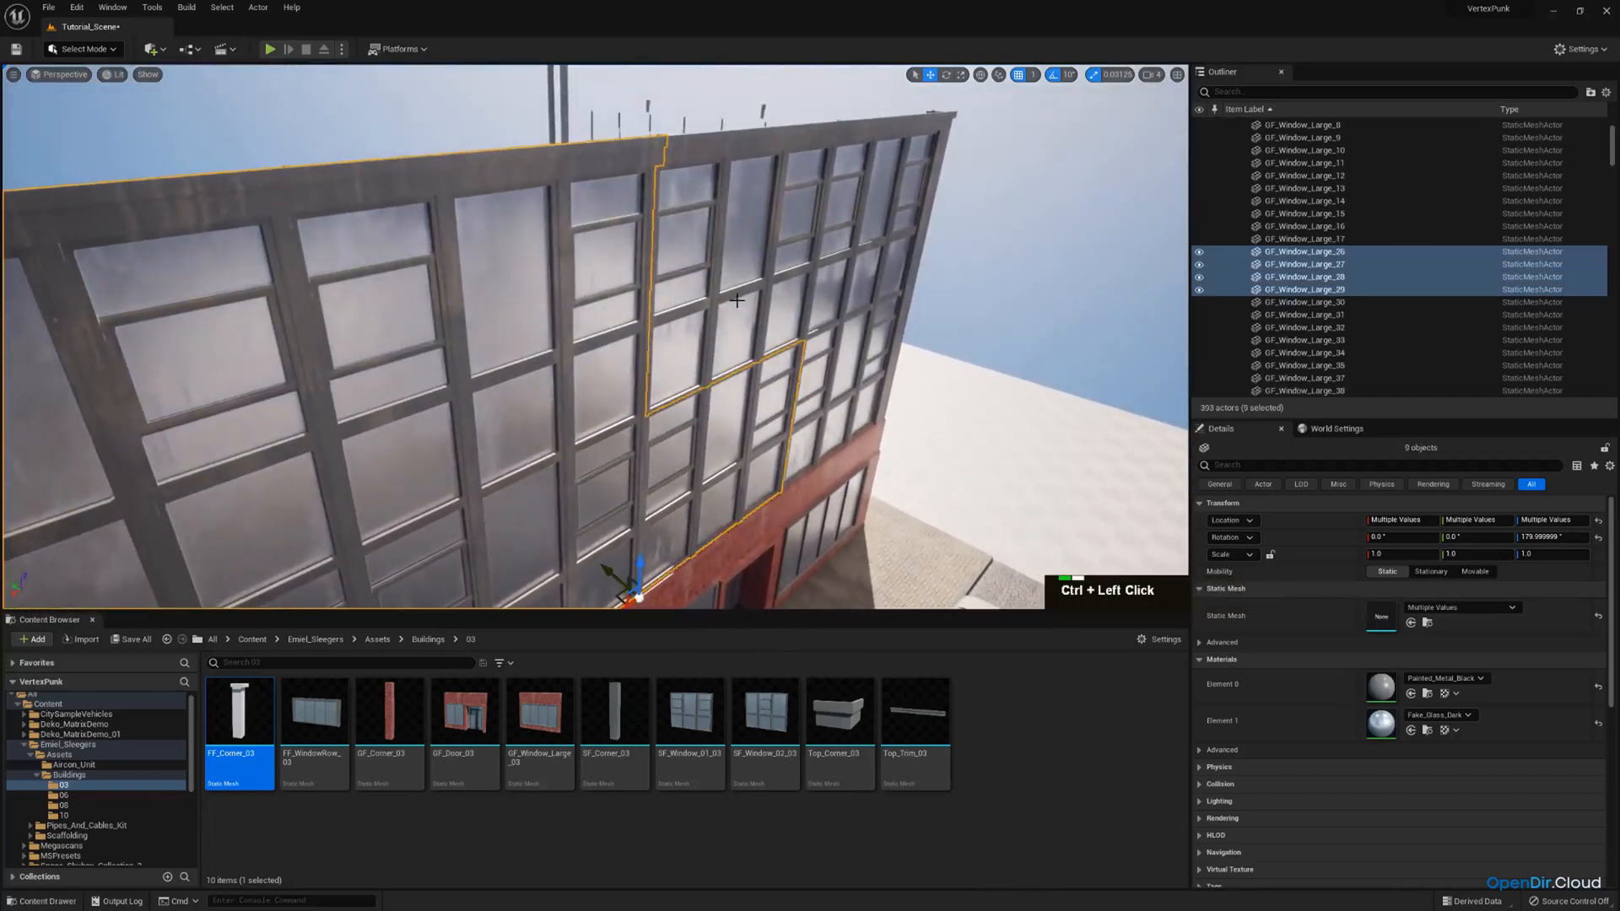
pyautogui.keyDown('ctrl'); pyautogui.click(736, 155); pyautogui.keyUp('ctrl')
pyautogui.keyDown('ctrl'); pyautogui.moveTo(795, 250); pyautogui.dragTo(658, 201, button='right'); pyautogui.keyUp('ctrl')
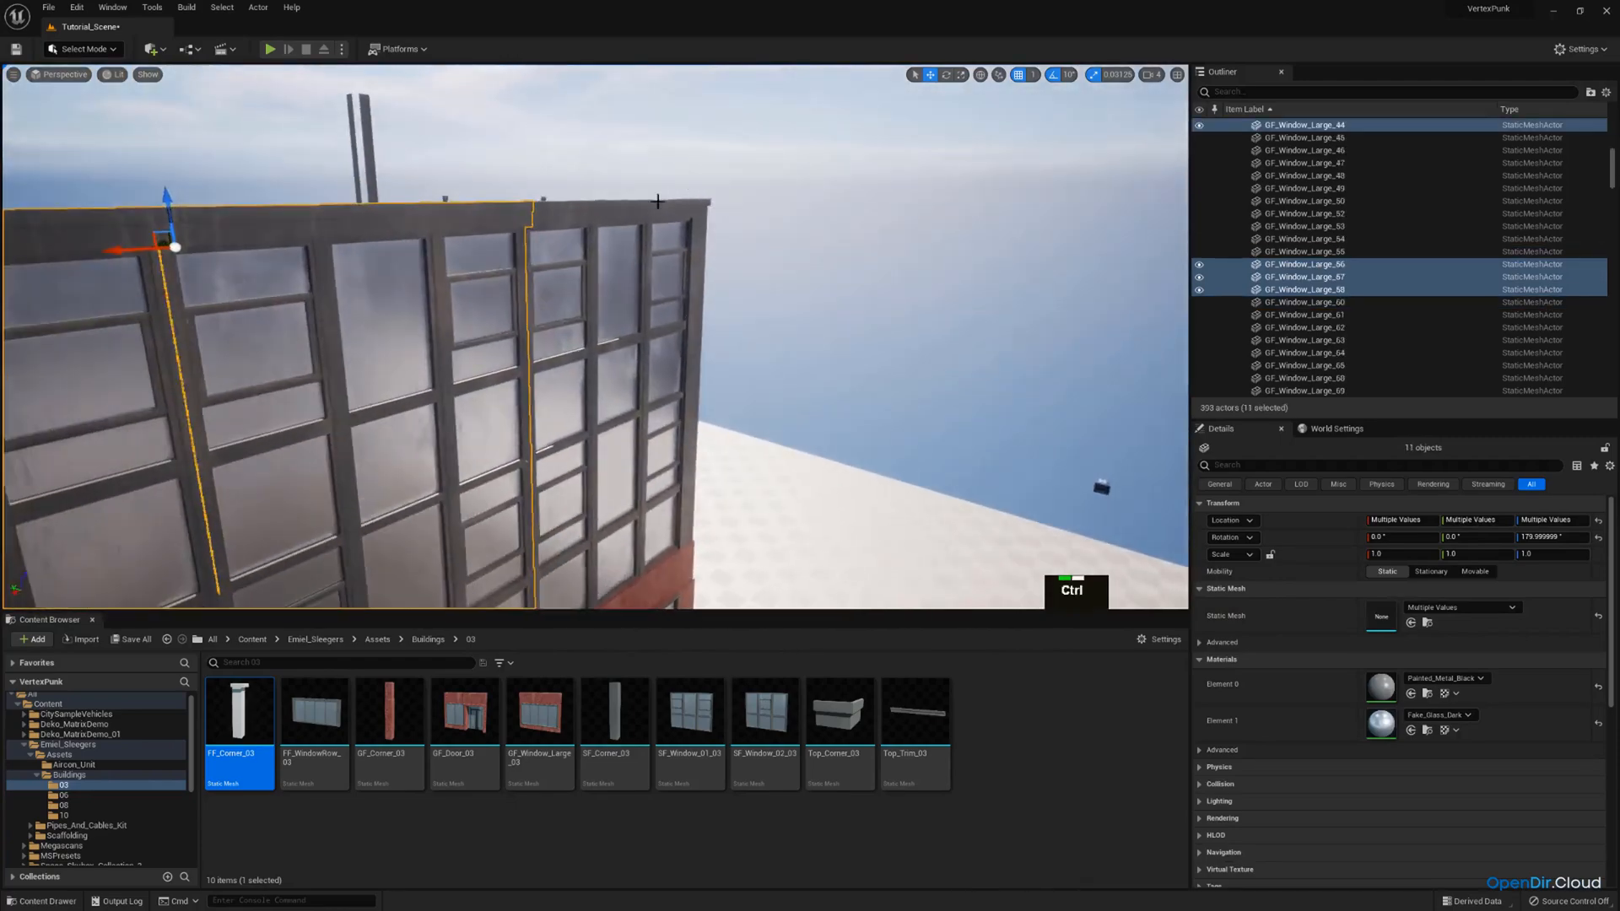
pyautogui.keyDown('ctrl'); pyautogui.click(643, 495); pyautogui.keyUp('ctrl')
# Set the grid snap size to 10 and move the selected street facade pieces inward from the ground floor's edge.
pyautogui.press('w')
pyautogui.moveTo(643, 495); pyautogui.dragTo(590, 342, button='right')
pyautogui.hotkey('ctrl', 'z')
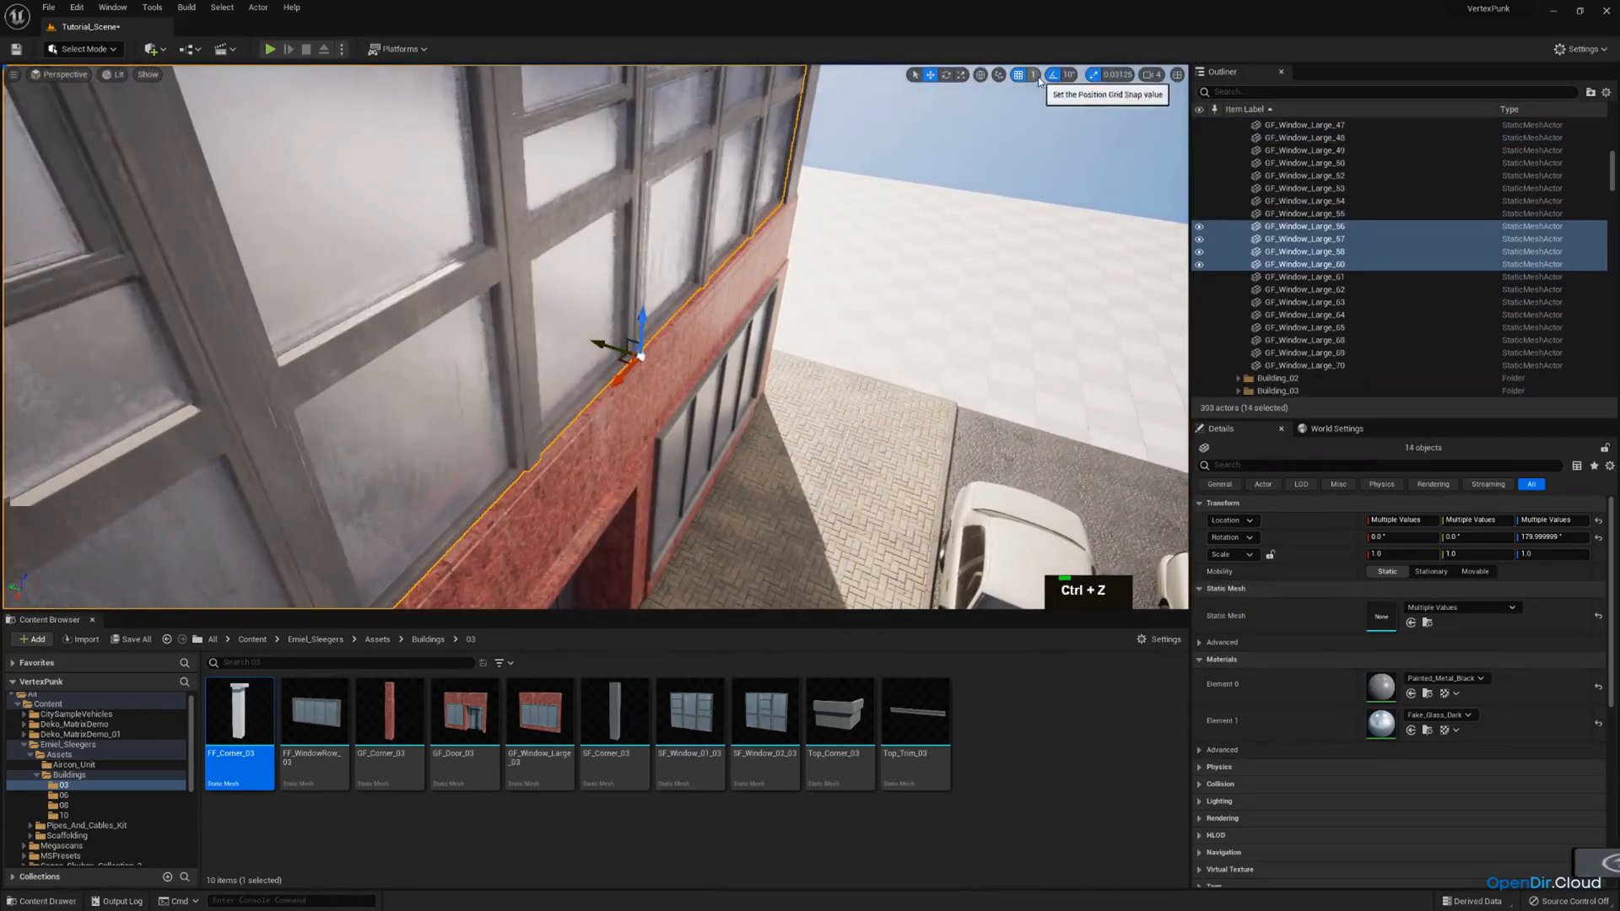
pyautogui.click(1032, 74)
pyautogui.moveTo(611, 348); pyautogui.dragTo(594, 337)
# Select the upper-storey windows and top trims of the adjoining short side facade.
pyautogui.moveTo(685, 304); pyautogui.dragTo(557, 308, button='right')
pyautogui.press('s')
pyautogui.press('w')
pyautogui.press('a')
pyautogui.scroll(1, 557, 291)
pyautogui.press('s')
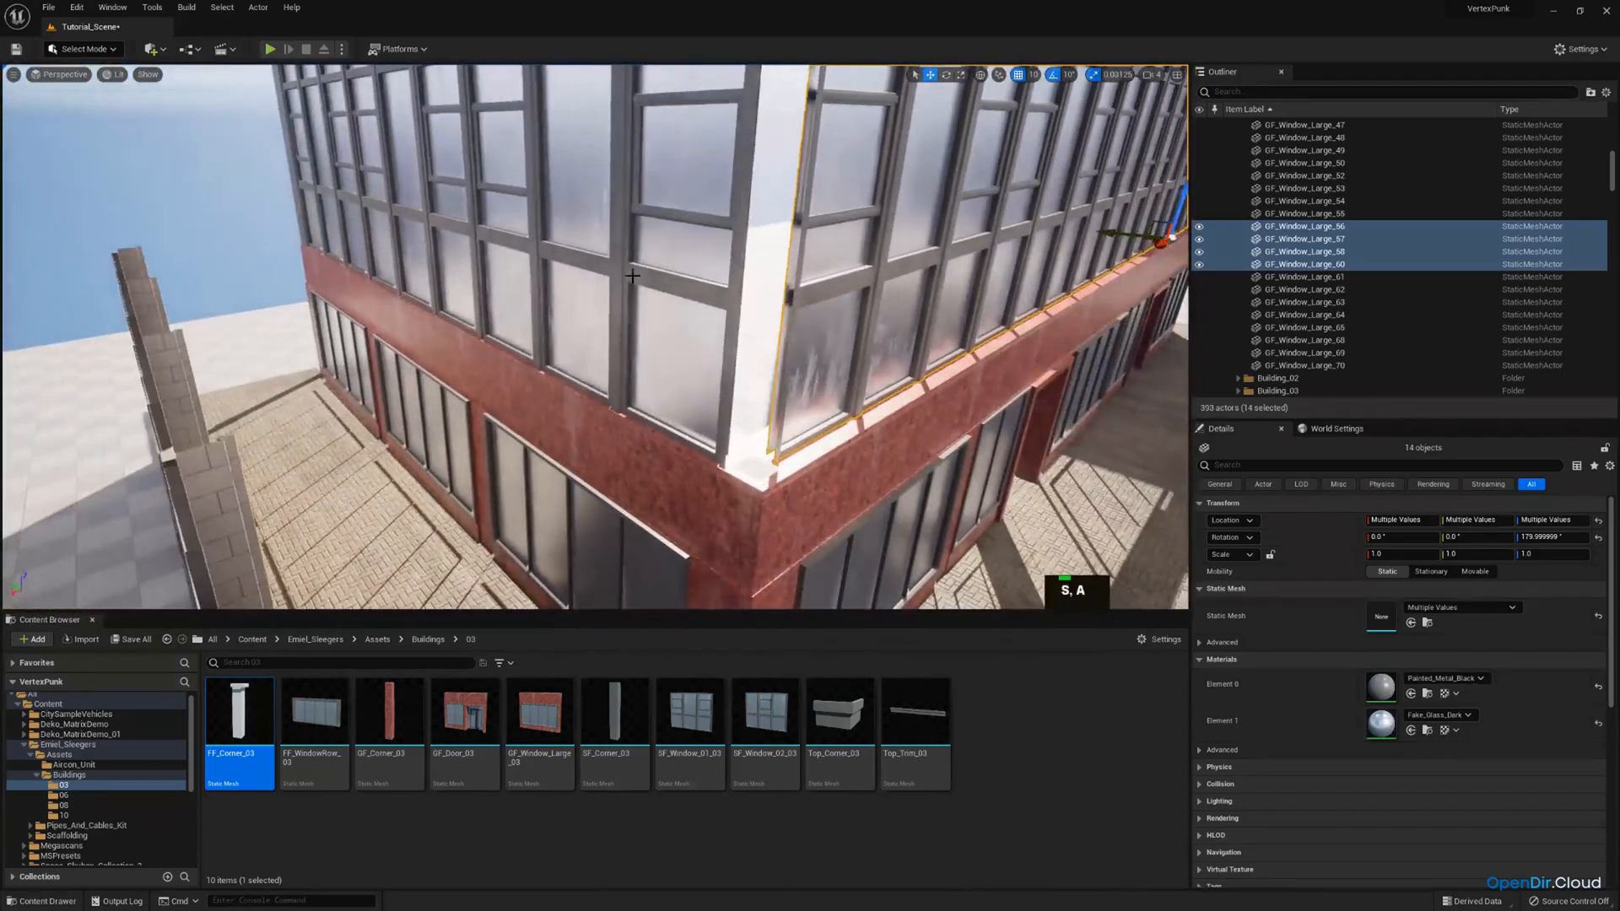
pyautogui.click(540, 299)
pyautogui.keyDown('ctrl'); pyautogui.click(417, 275); pyautogui.keyUp('ctrl')
pyautogui.press('a')
pyautogui.moveTo(417, 274); pyautogui.dragTo(564, 239, button='right')
pyautogui.keyDown('ctrl'); pyautogui.click(565, 239); pyautogui.keyUp('ctrl')
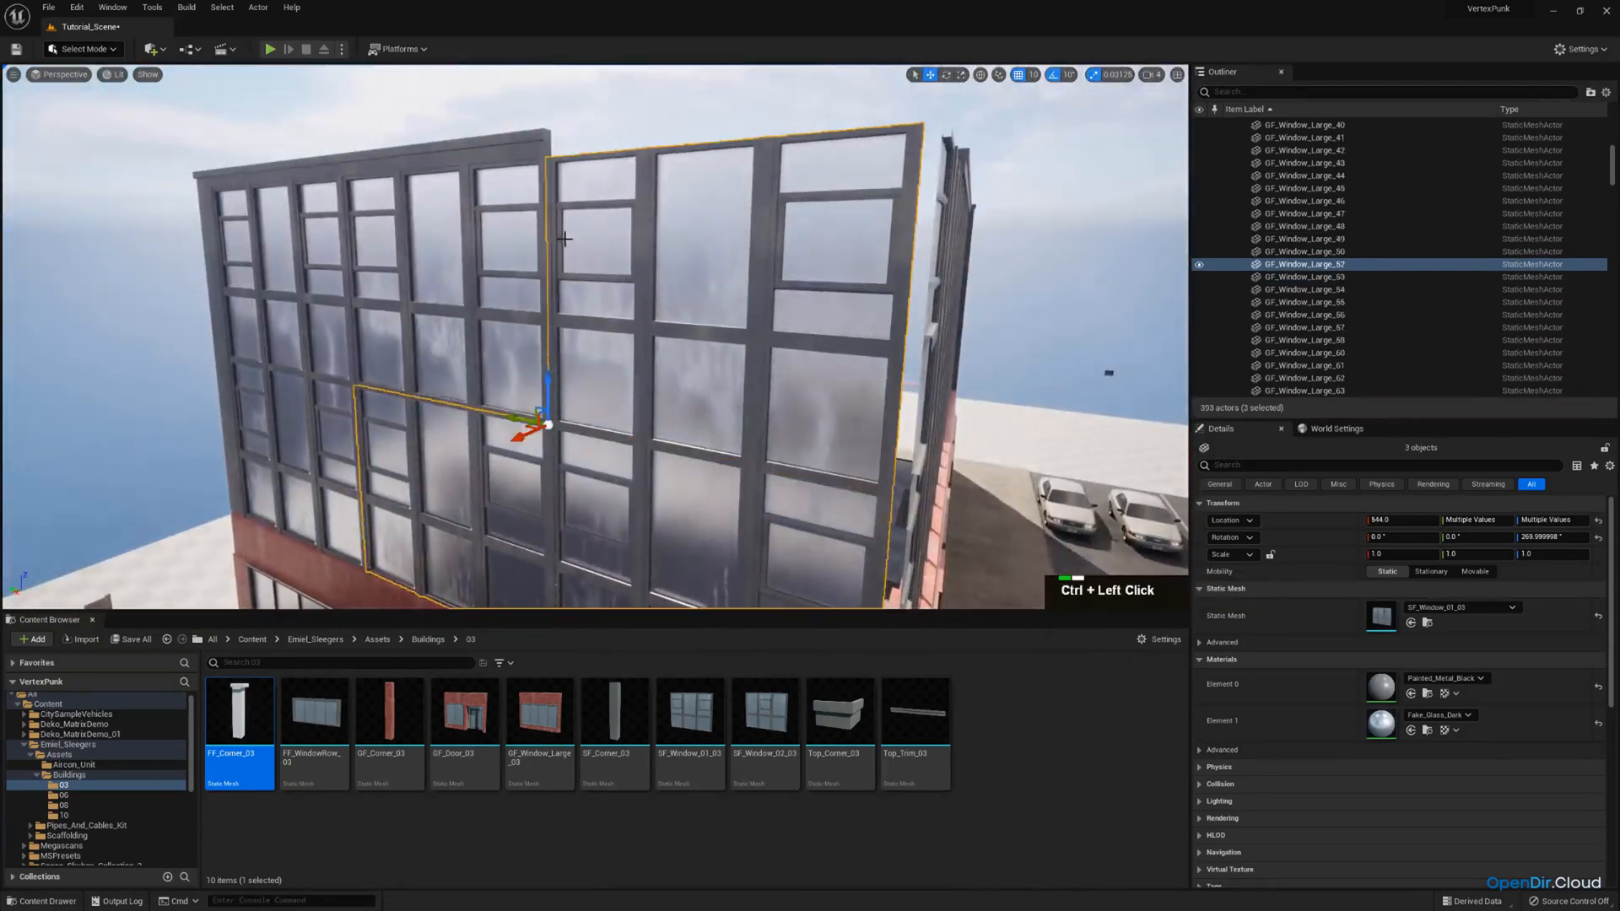
pyautogui.keyDown('ctrl'); pyautogui.click(336, 171); pyautogui.keyUp('ctrl')
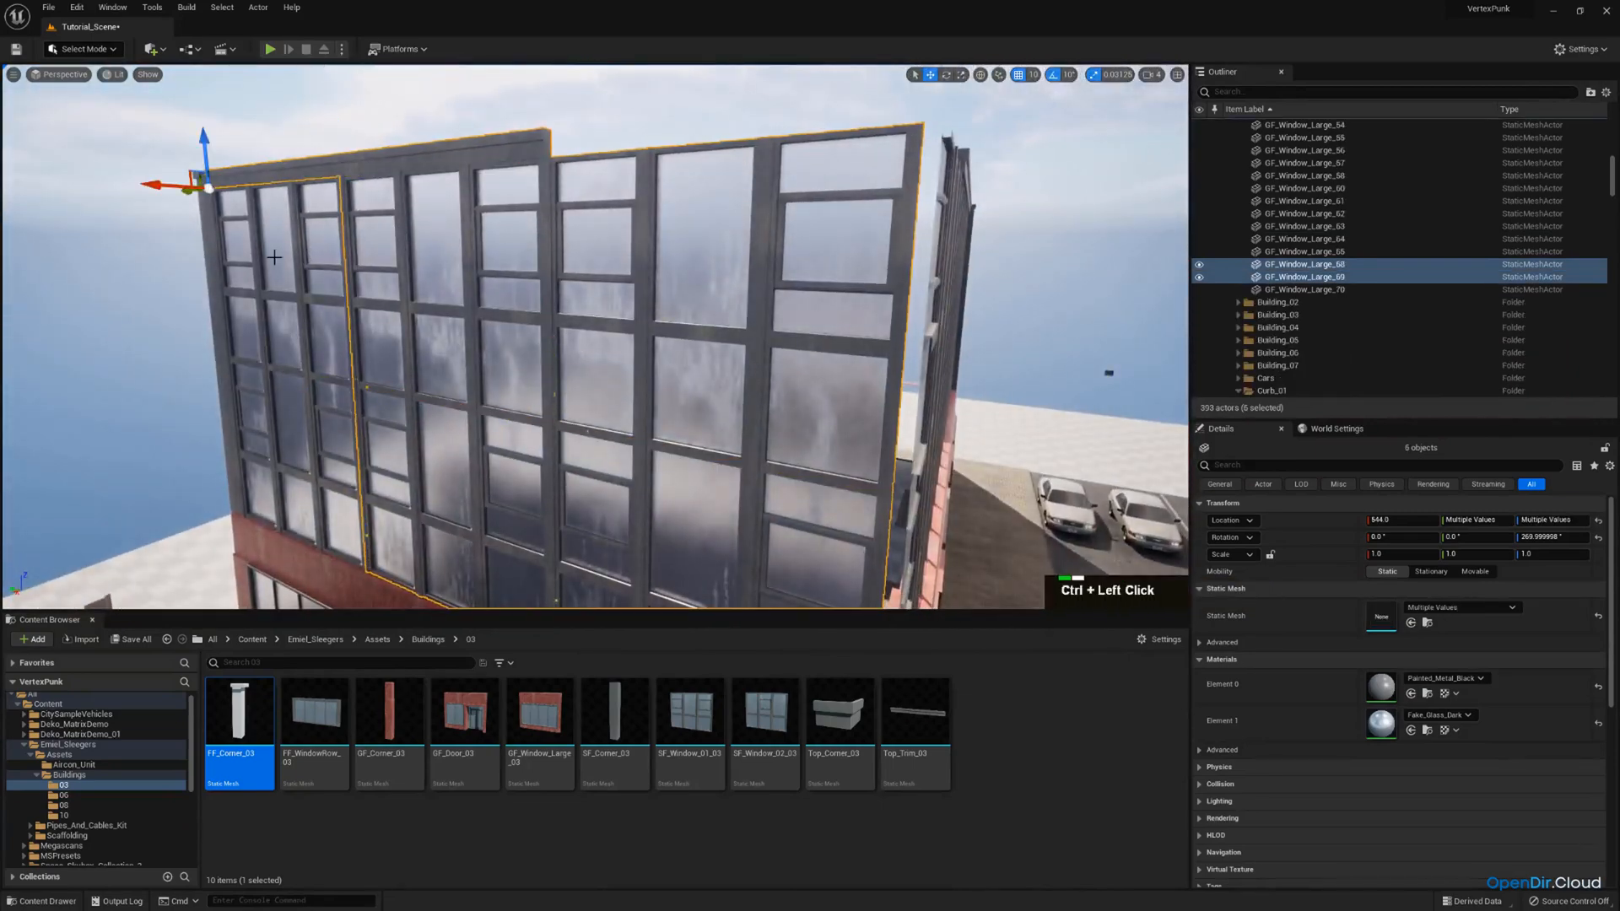
pyautogui.keyDown('ctrl'); pyautogui.click(284, 331); pyautogui.keyUp('ctrl')
# Move the selected short side facade pieces inward from the ground floor's edge.
pyautogui.press('d')
pyautogui.moveTo(285, 331); pyautogui.dragTo(956, 658, button='right')
pyautogui.press('w')
pyautogui.moveTo(827, 507); pyautogui.dragTo(928, 506, button='right')
# Place a Top_Corner_03 mesh on the ground floor's street-side corner, rotate it -90° about Z and align it with the facades.
pyautogui.press('a')
pyautogui.moveTo(857, 727); pyautogui.dragTo(639, 465)
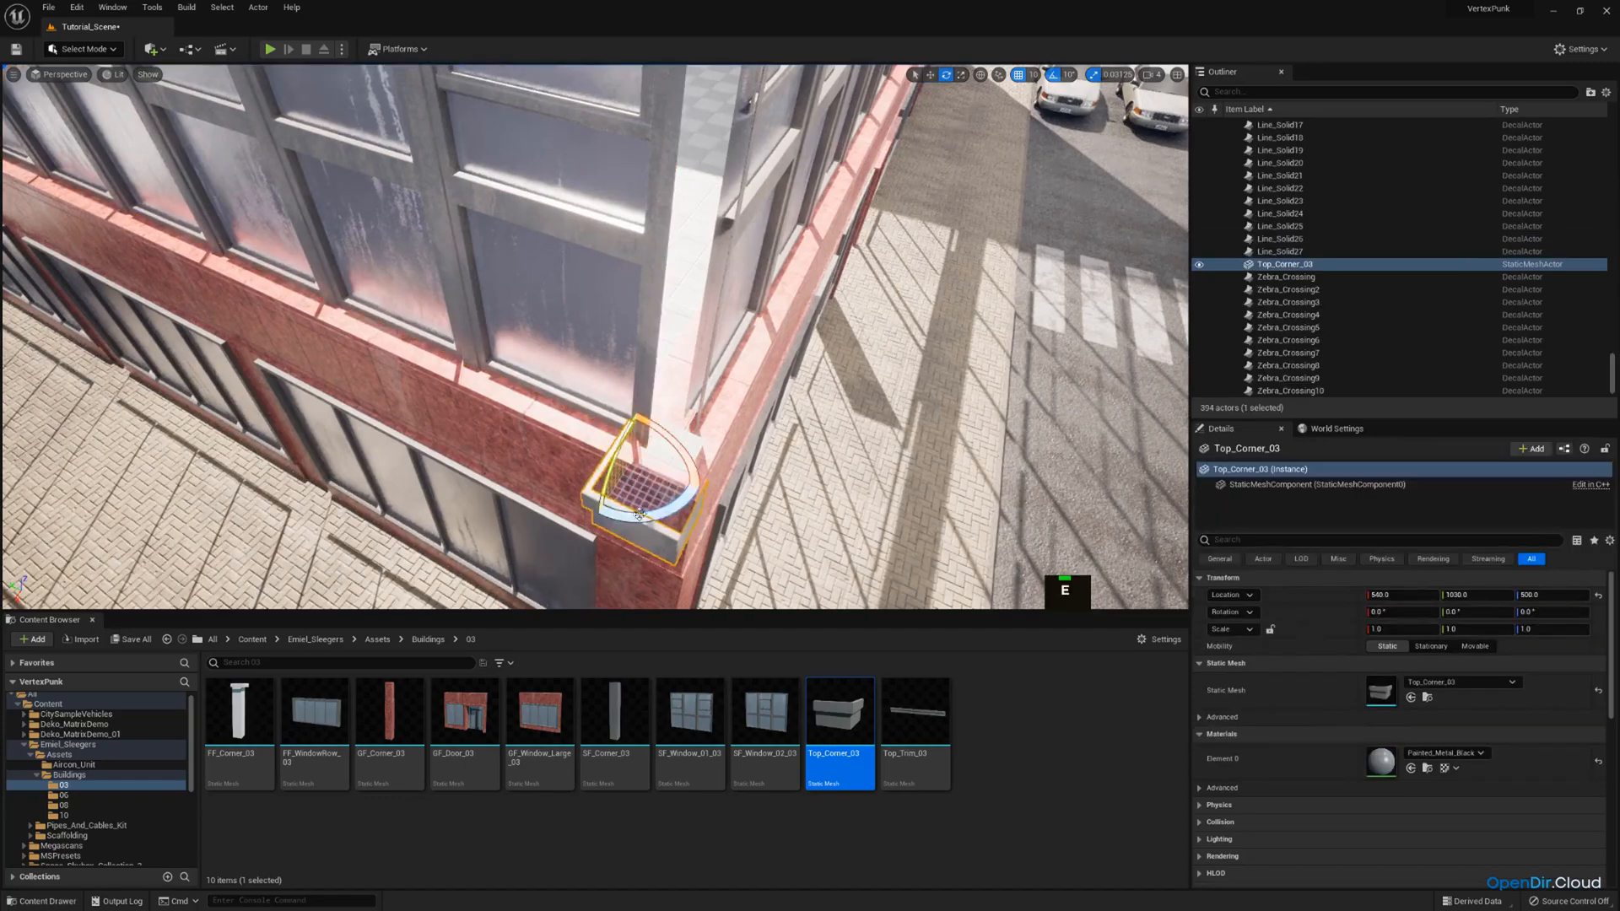
pyautogui.press('w')
pyautogui.moveTo(608, 485); pyautogui.dragTo(515, 462, button='right')
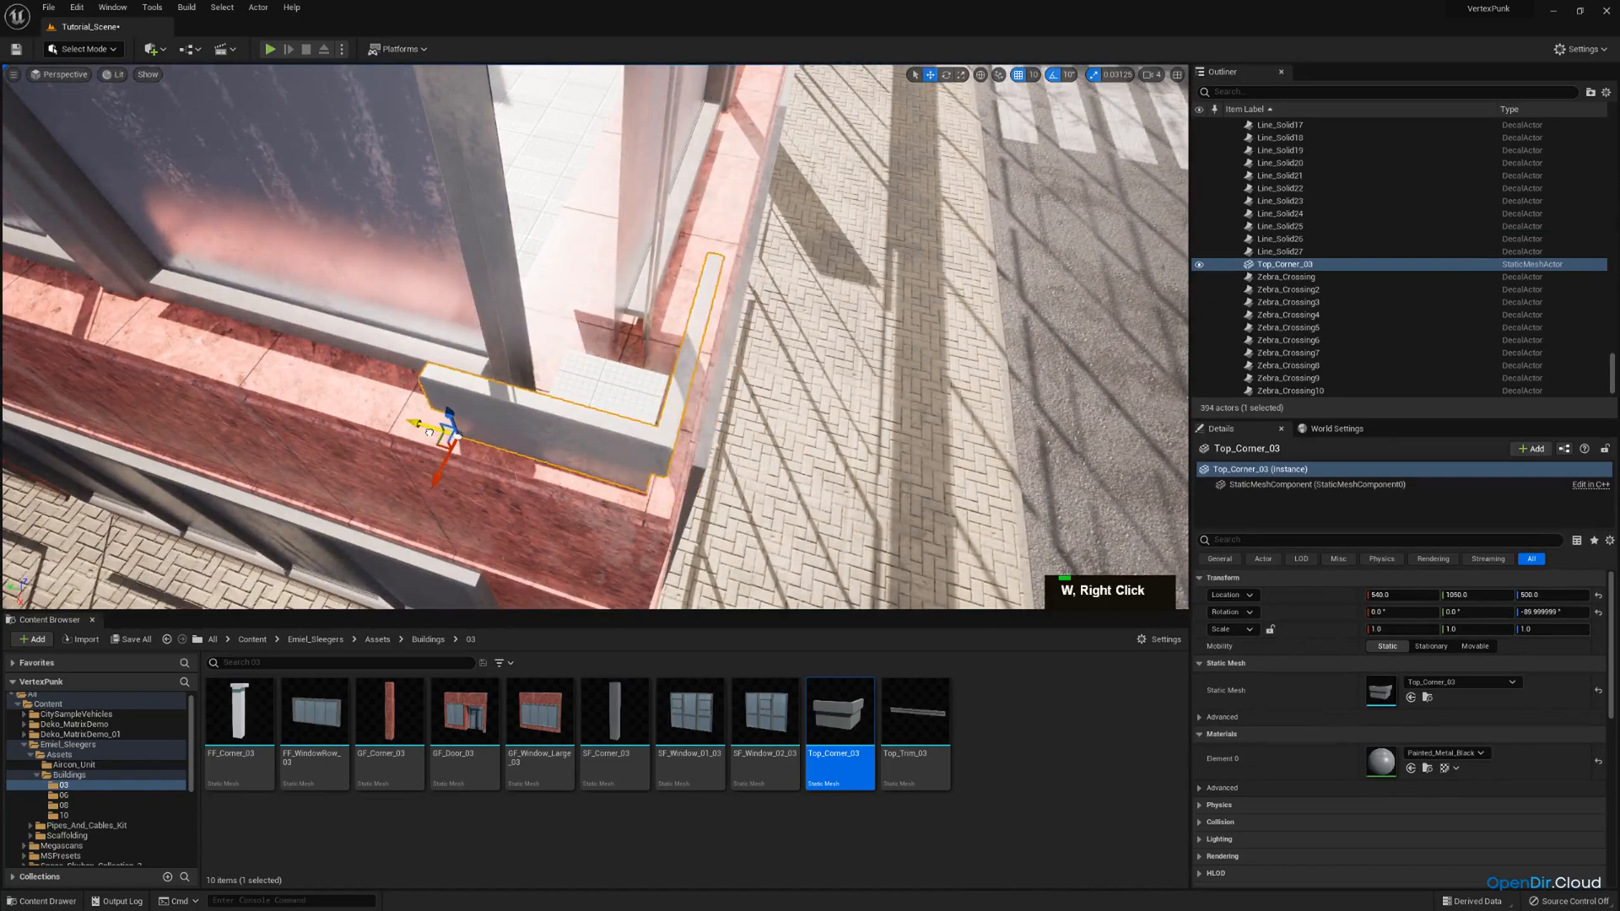
pyautogui.moveTo(528, 452); pyautogui.dragTo(534, 434, button='right')
# Raise the new Top_Corner_03 piece to the top edge of the upper windows at the street-side corner.
pyautogui.press('q')
pyautogui.press('s')
pyautogui.press('e')
pyautogui.moveTo(549, 323); pyautogui.dragTo(579, 491, button='right')
pyautogui.moveTo(603, 206); pyautogui.dragTo(609, 431, button='right')
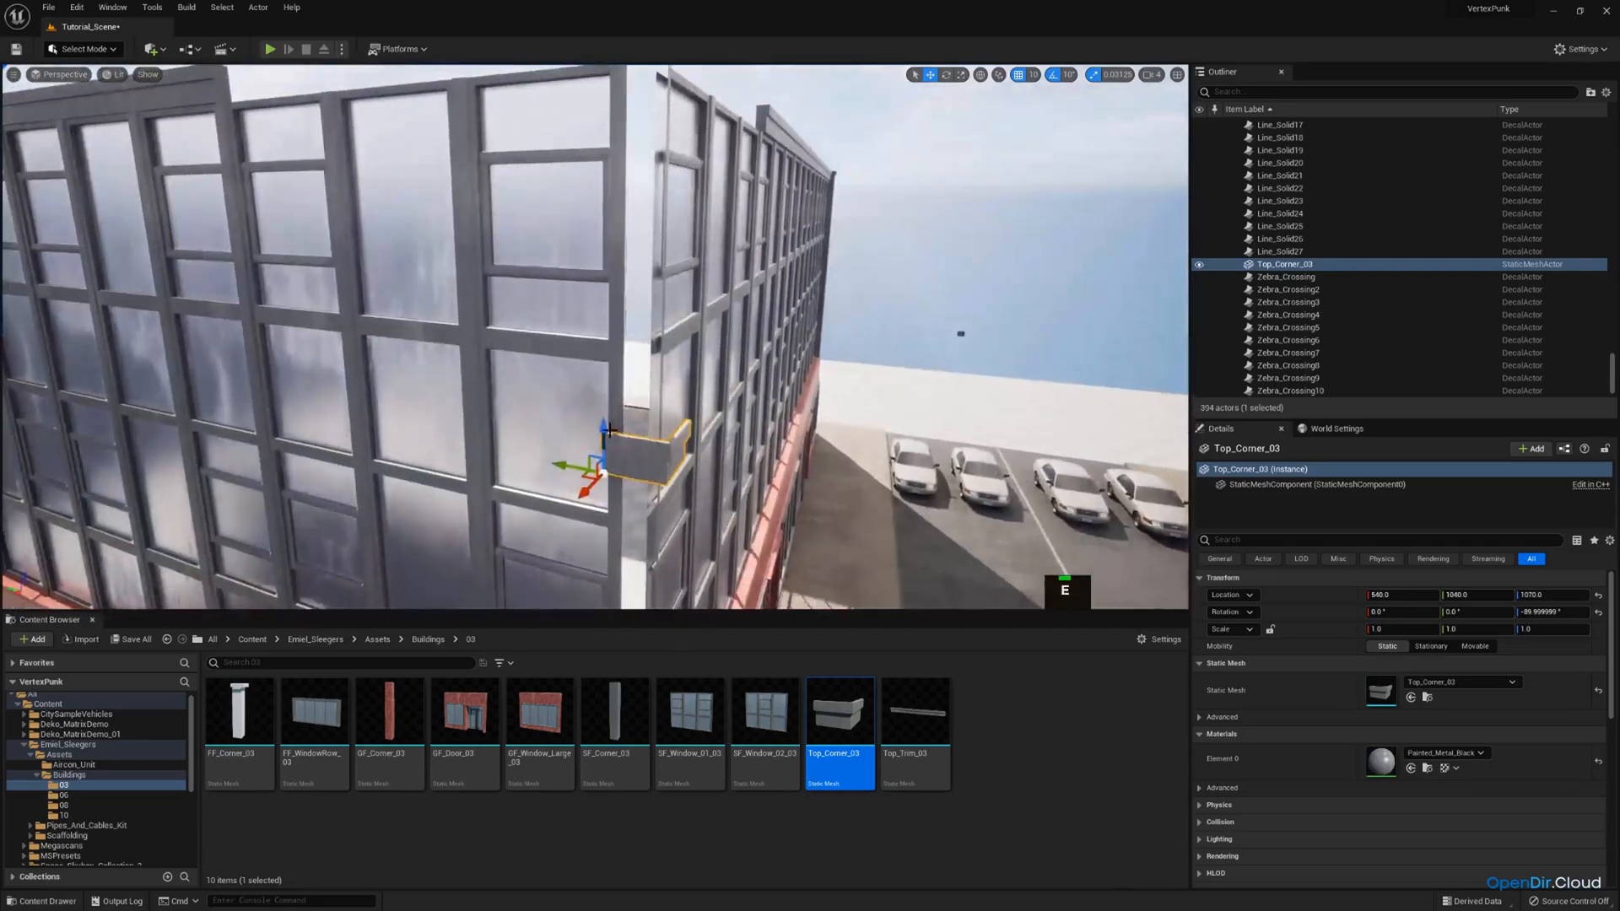
pyautogui.moveTo(647, 195); pyautogui.dragTo(646, 89)
pyautogui.press('w')
pyautogui.moveTo(646, 89); pyautogui.dragTo(637, 164, button='right')
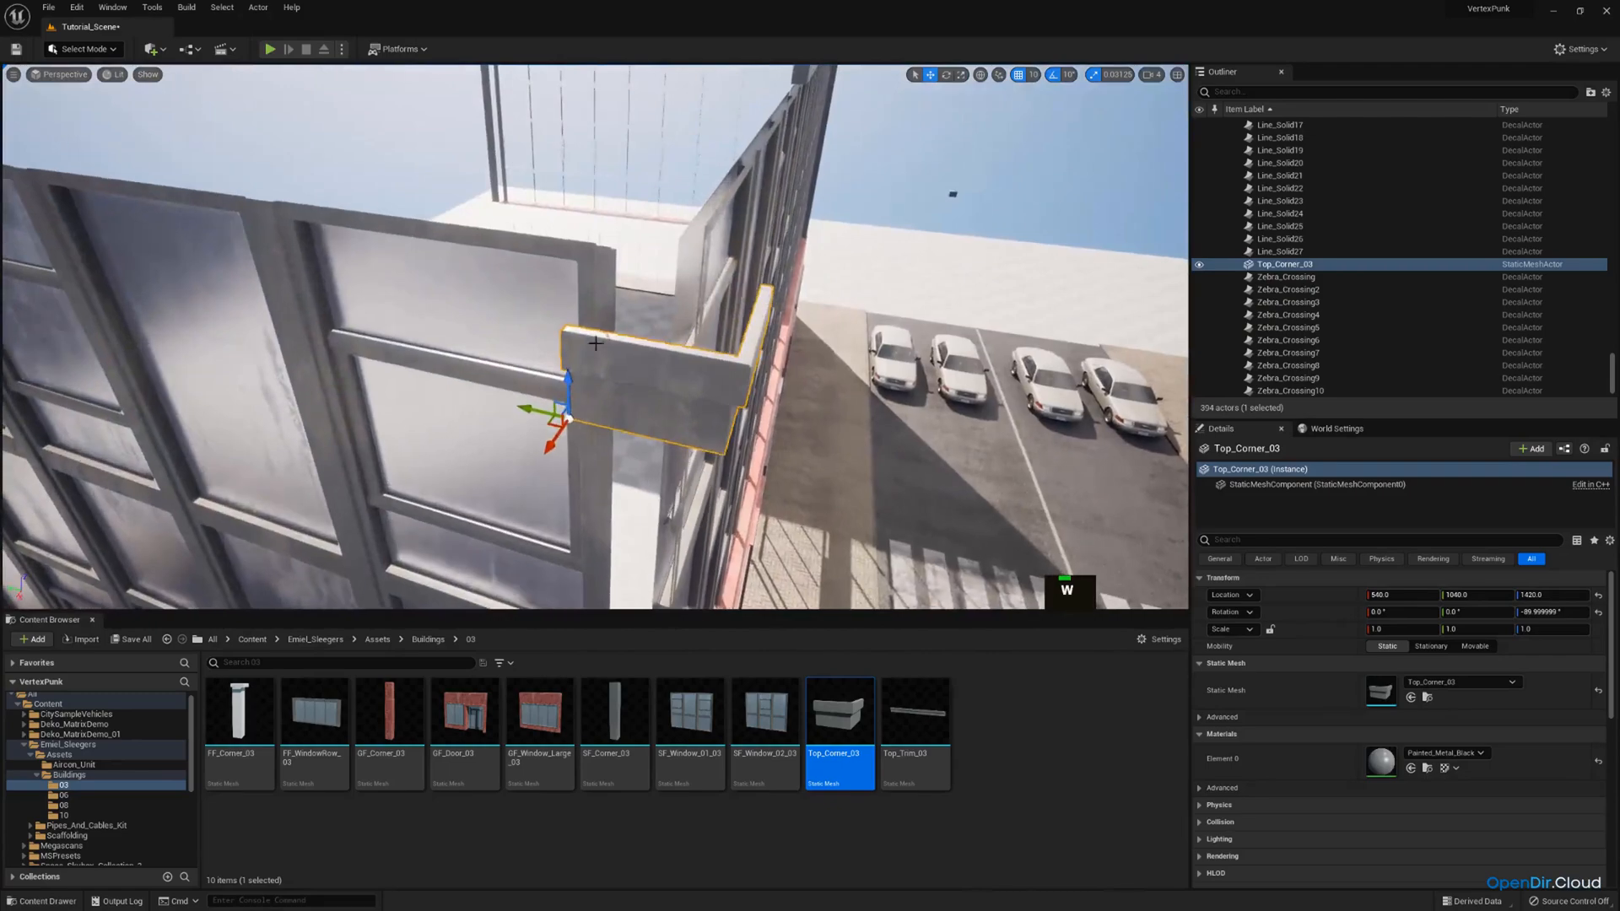
pyautogui.moveTo(549, 310); pyautogui.dragTo(549, 311, button='right')
# Duplicate the top corner piece, swap the copy's mesh for SF_Corner_03 and lower it beneath the original.
pyautogui.hotkey('ctrl', 'c')
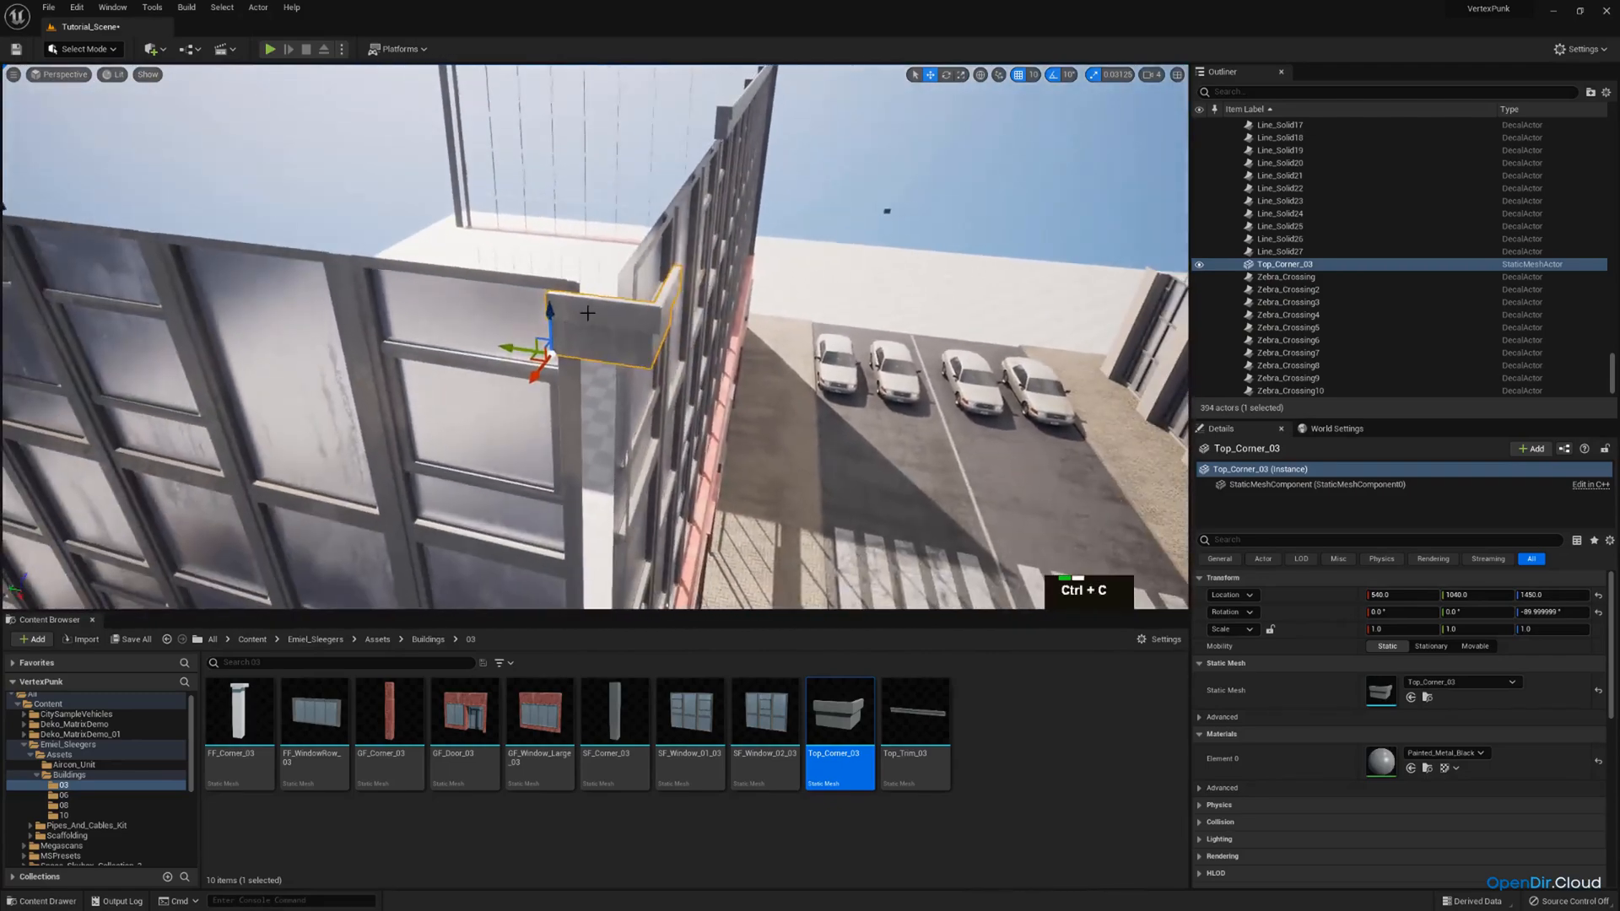
pyautogui.hotkey('ctrl', 'v')
pyautogui.click(615, 709)
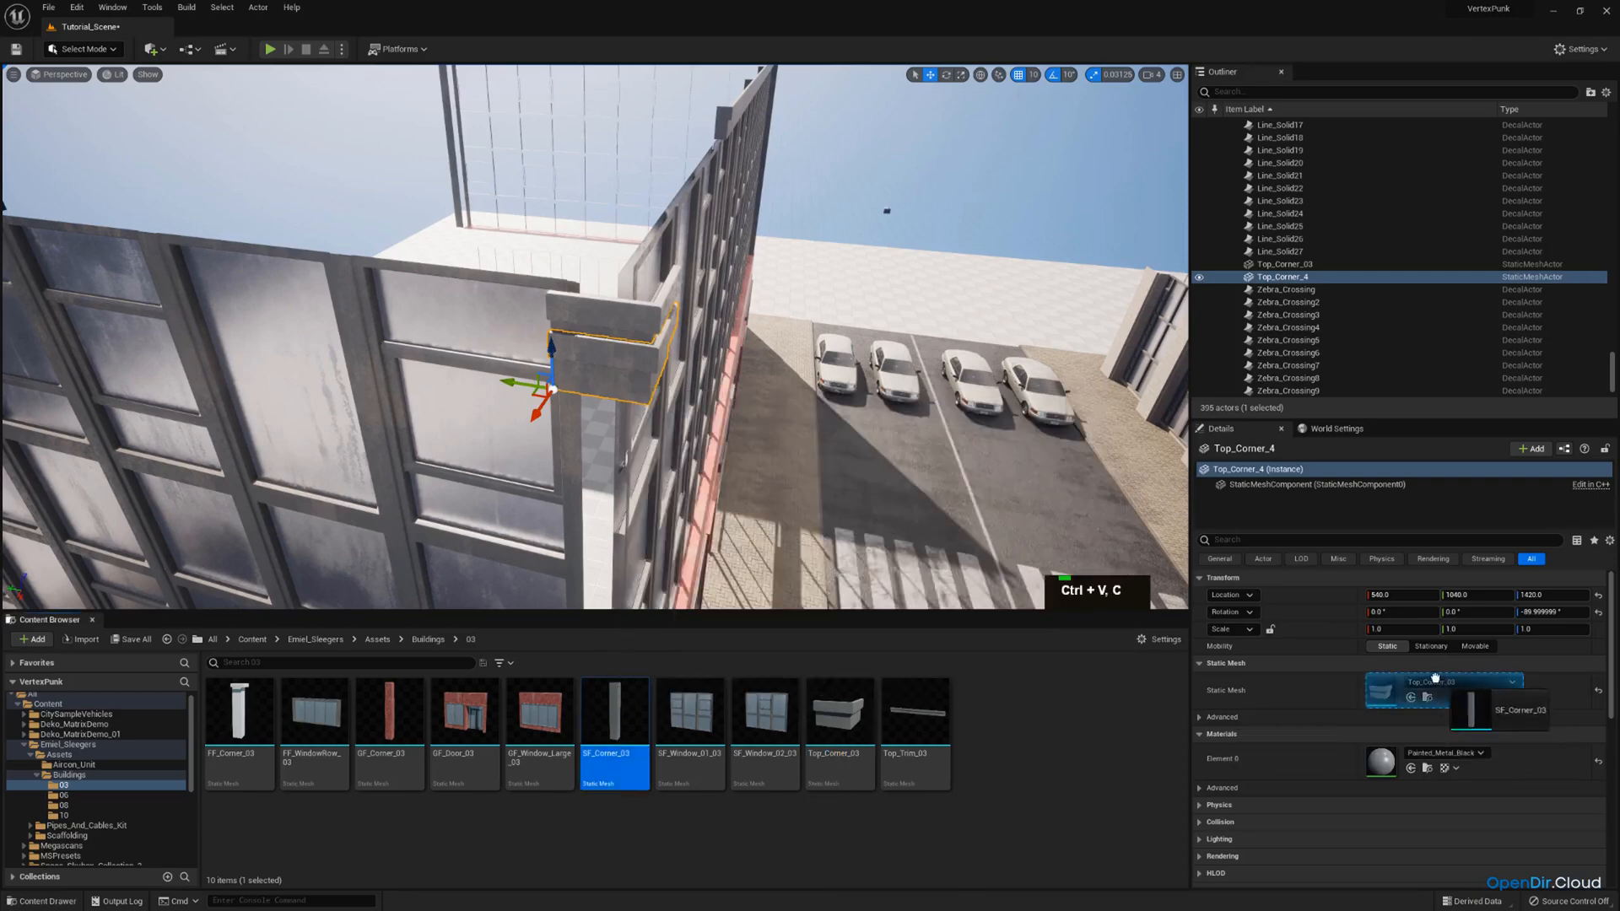
pyautogui.click(1411, 697)
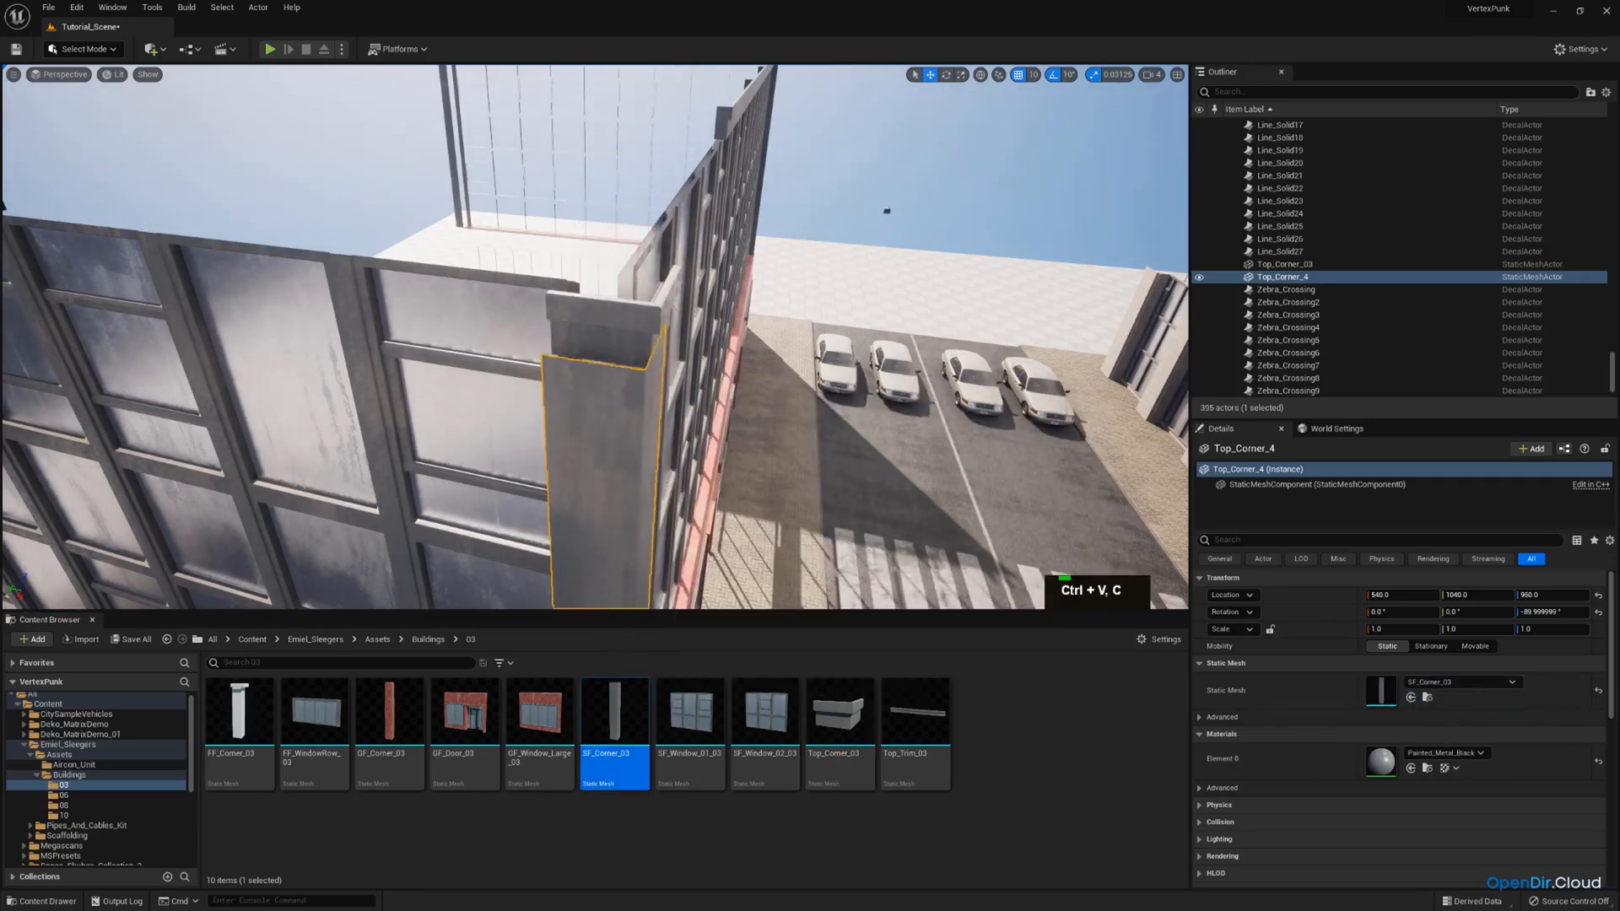
pyautogui.moveTo(642, 523); pyautogui.dragTo(642, 522, button='right')
pyautogui.press('q')
# Set position snapping to 1 and move the SF_Corner_03 column along X to 520.
pyautogui.moveTo(859, 182); pyautogui.dragTo(859, 183, button='right')
pyautogui.press('d')
pyautogui.press('a')
pyautogui.click(1033, 76)
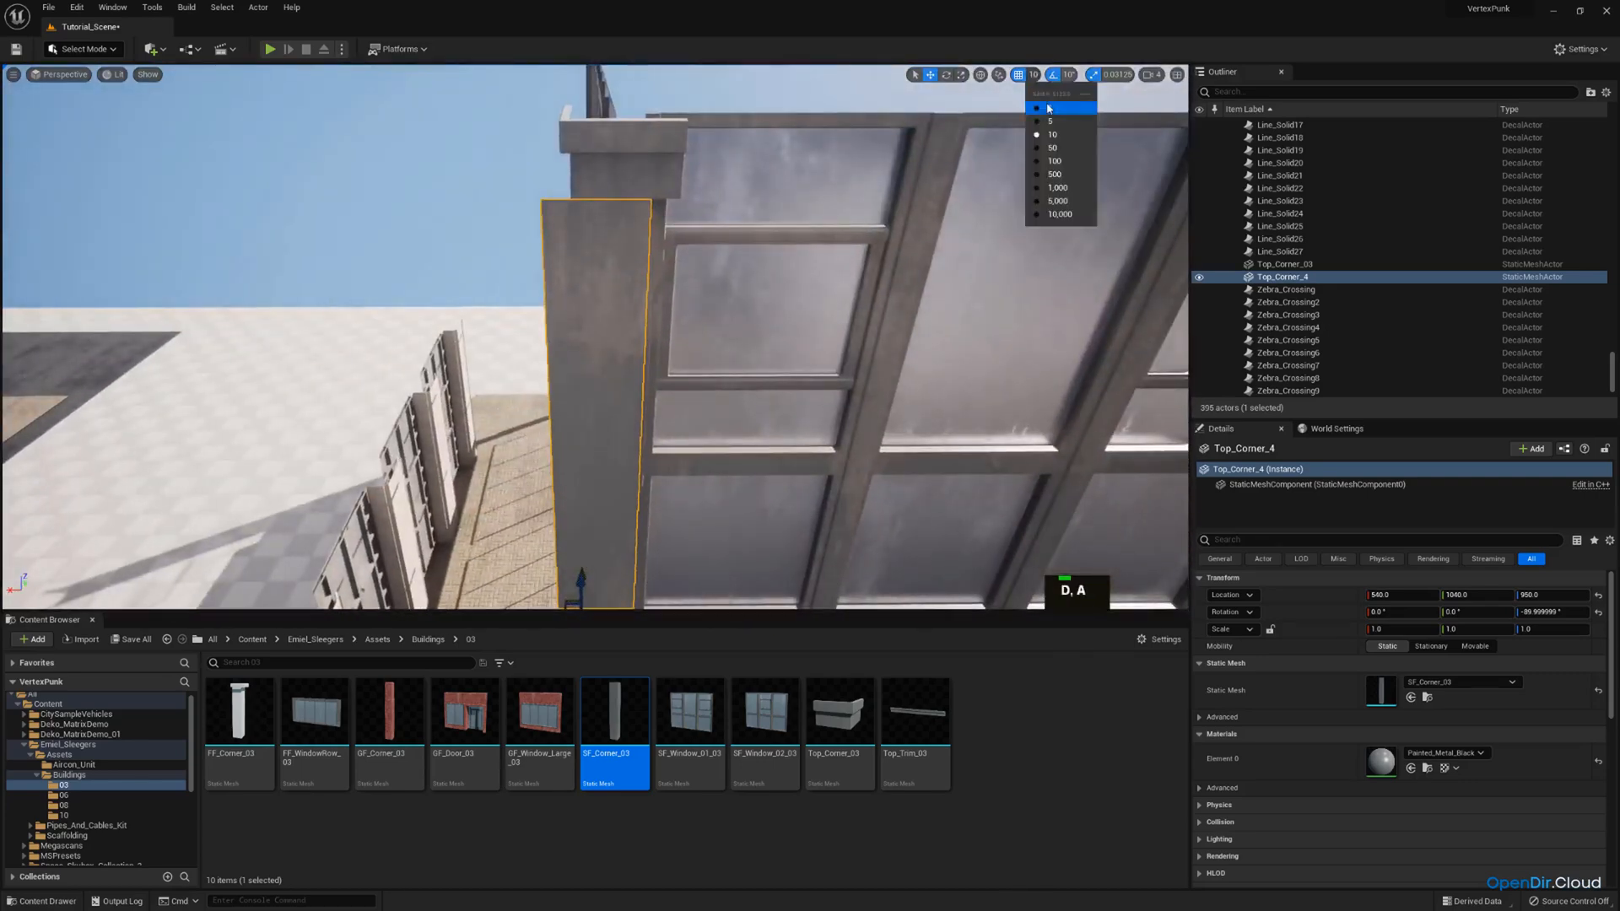
pyautogui.click(1039, 98)
pyautogui.press('w')
pyautogui.moveTo(635, 481); pyautogui.dragTo(634, 481, button='right')
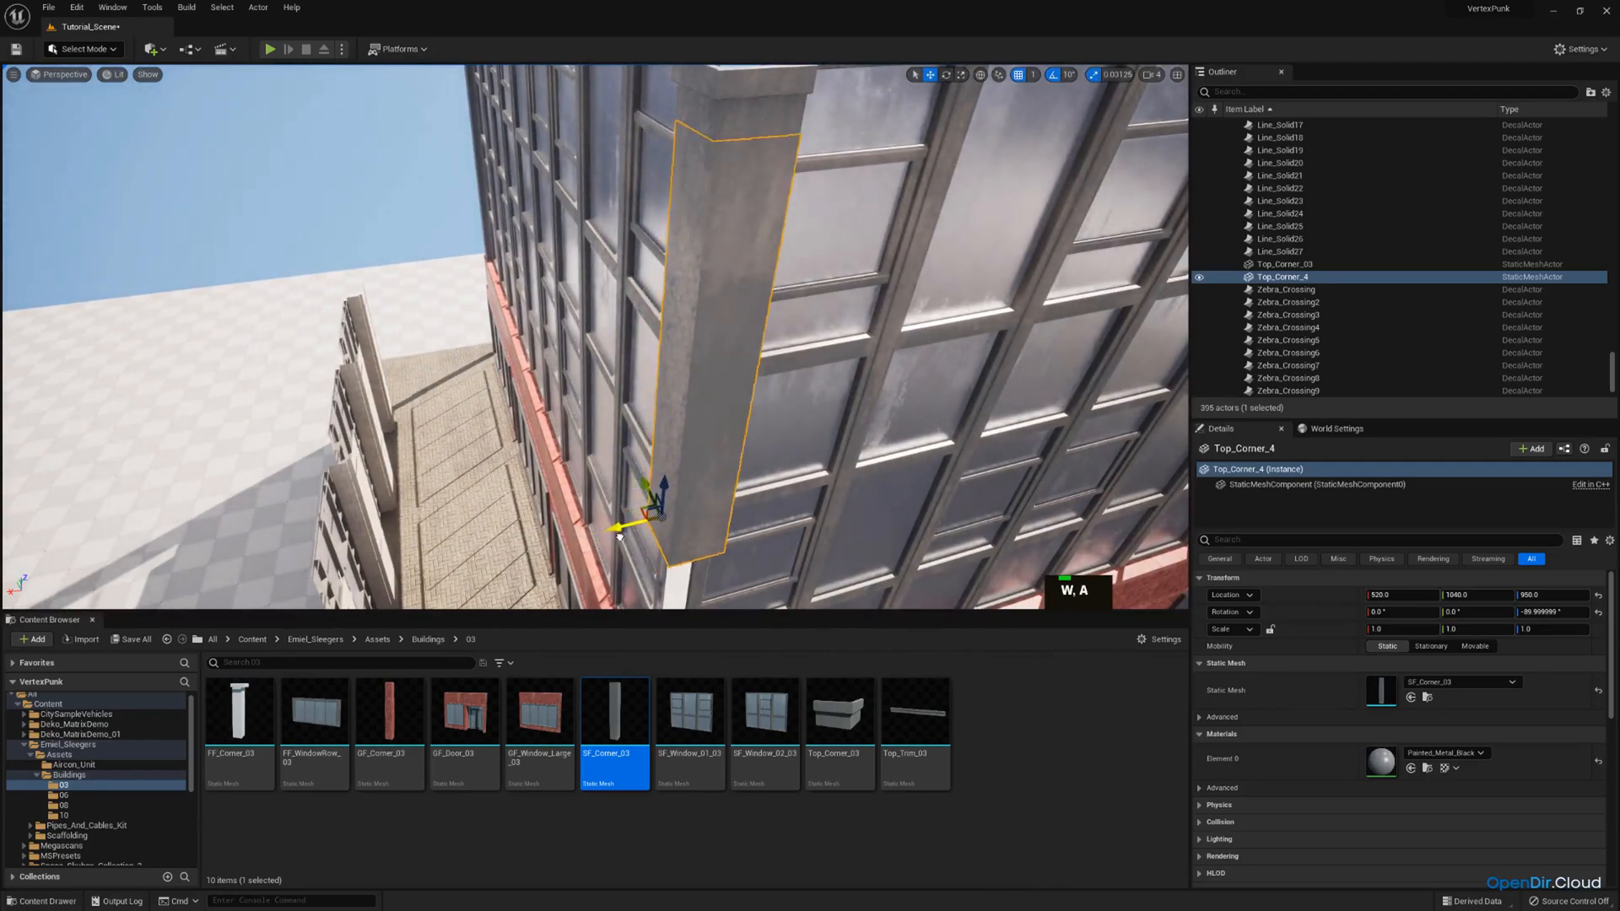
# Turn off position snapping and slide the Top_Corner_03 cap along Y to about 1039.76, in line with the column below.
pyautogui.click(592, 237)
pyautogui.moveTo(593, 236); pyautogui.dragTo(593, 236, button='right')
pyautogui.press('a')
pyautogui.press('w')
pyautogui.scroll(-2, 593, 237)
pyautogui.click(592, 236)
pyautogui.press('w')
pyautogui.scroll(-2, 592, 237)
pyautogui.press('a')
pyautogui.moveTo(636, 317); pyautogui.dragTo(636, 318, button='right')
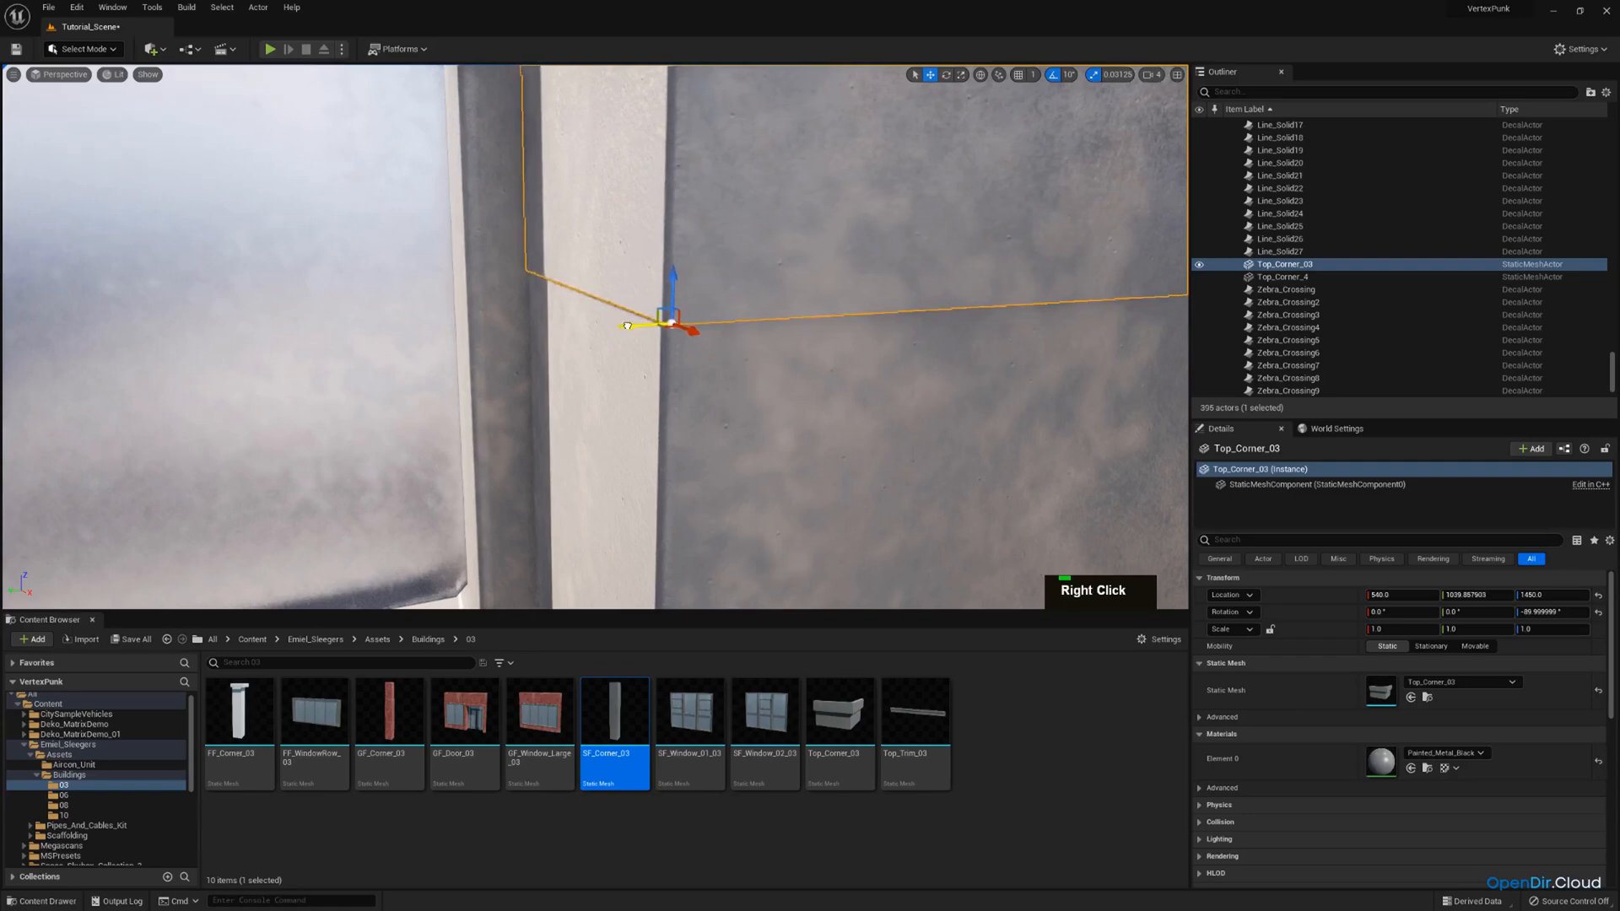
pyautogui.moveTo(630, 327); pyautogui.dragTo(630, 326)
pyautogui.moveTo(630, 327); pyautogui.dragTo(630, 326, button='right')
# Nudge the Top_Corner_03 cap to about X 539.6 and Y 1039.75 so its faces meet the column.
pyautogui.press('a')
pyautogui.scroll(-2, 631, 327)
pyautogui.press('s')
pyautogui.scroll(-3, 630, 327)
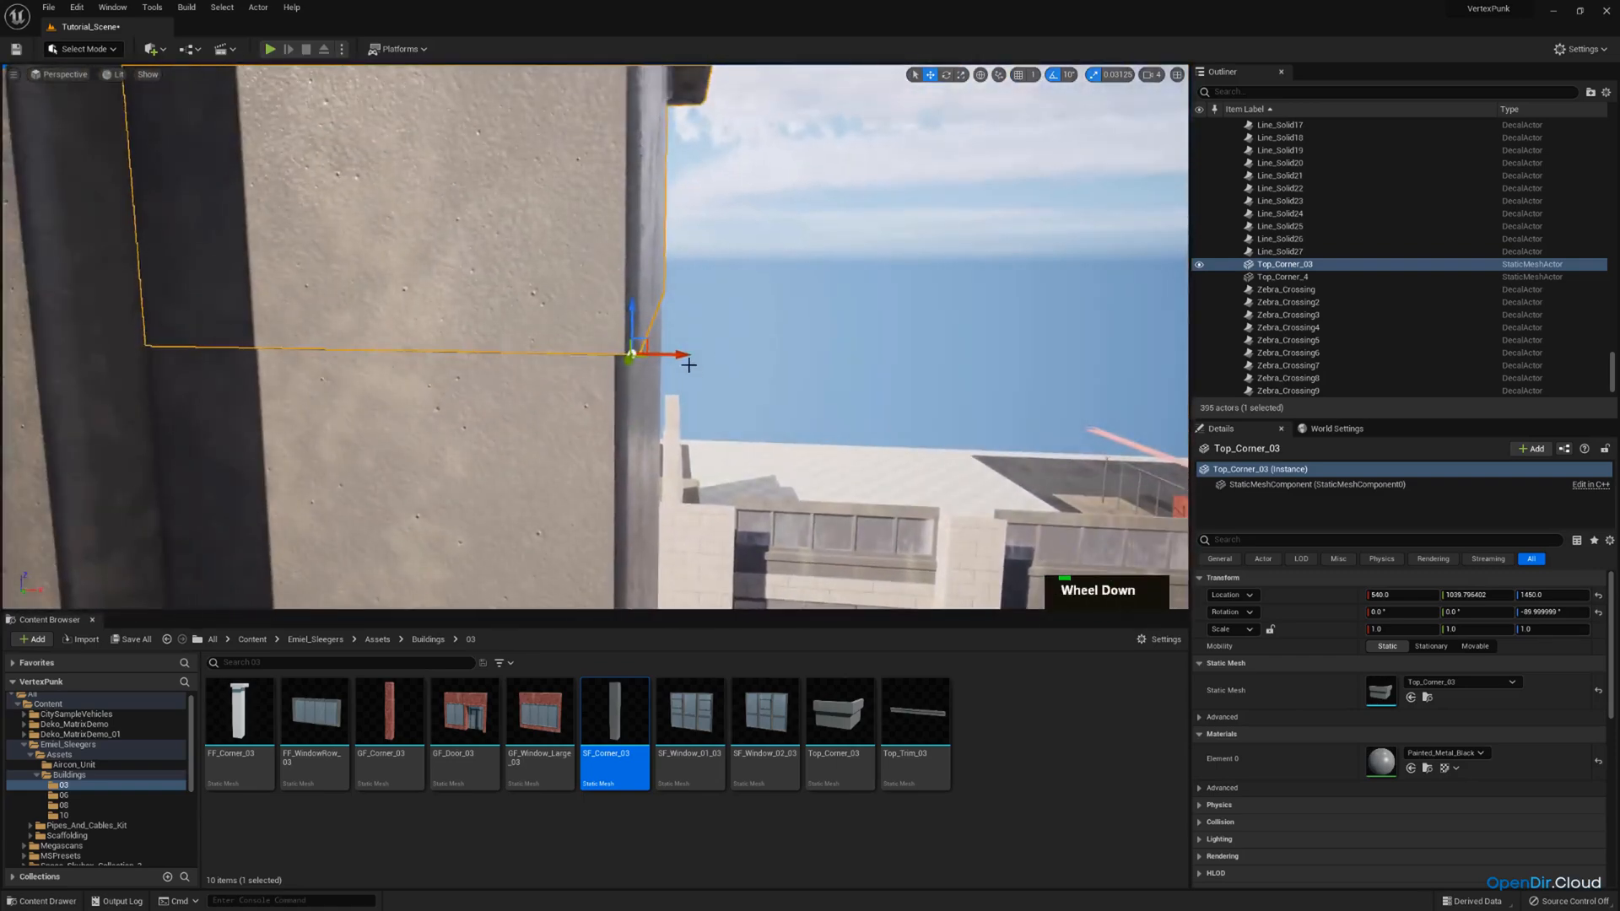
pyautogui.scroll(-1, 689, 365)
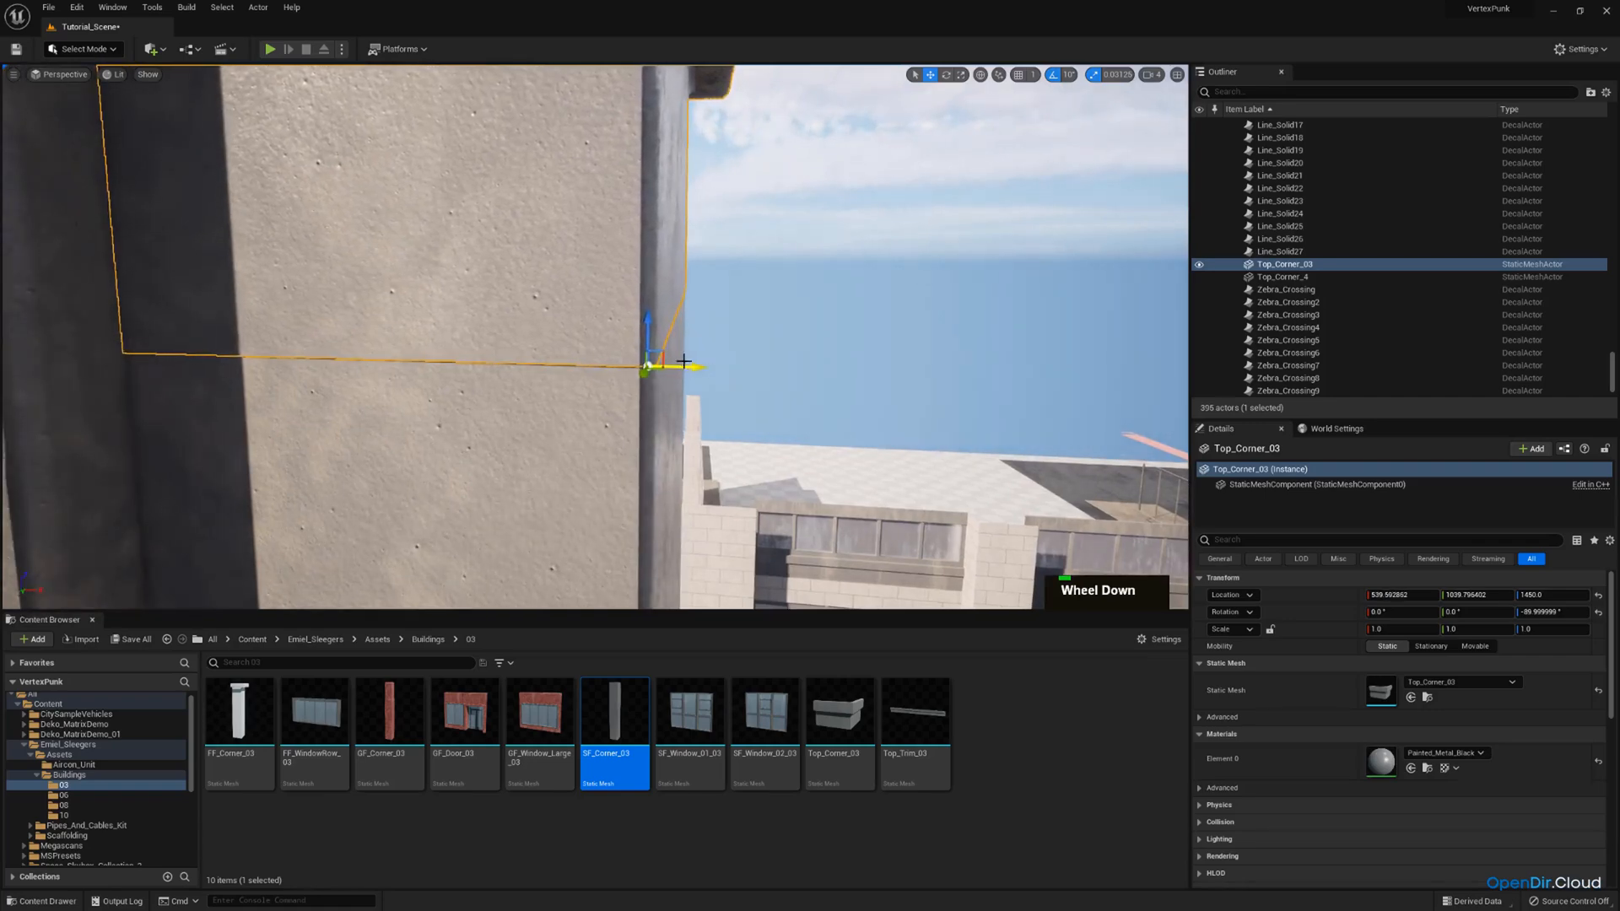
pyautogui.moveTo(684, 362); pyautogui.dragTo(684, 361, button='right')
pyautogui.press('a')
pyautogui.press('d')
pyautogui.scroll(-1, 683, 361)
pyautogui.press('w')
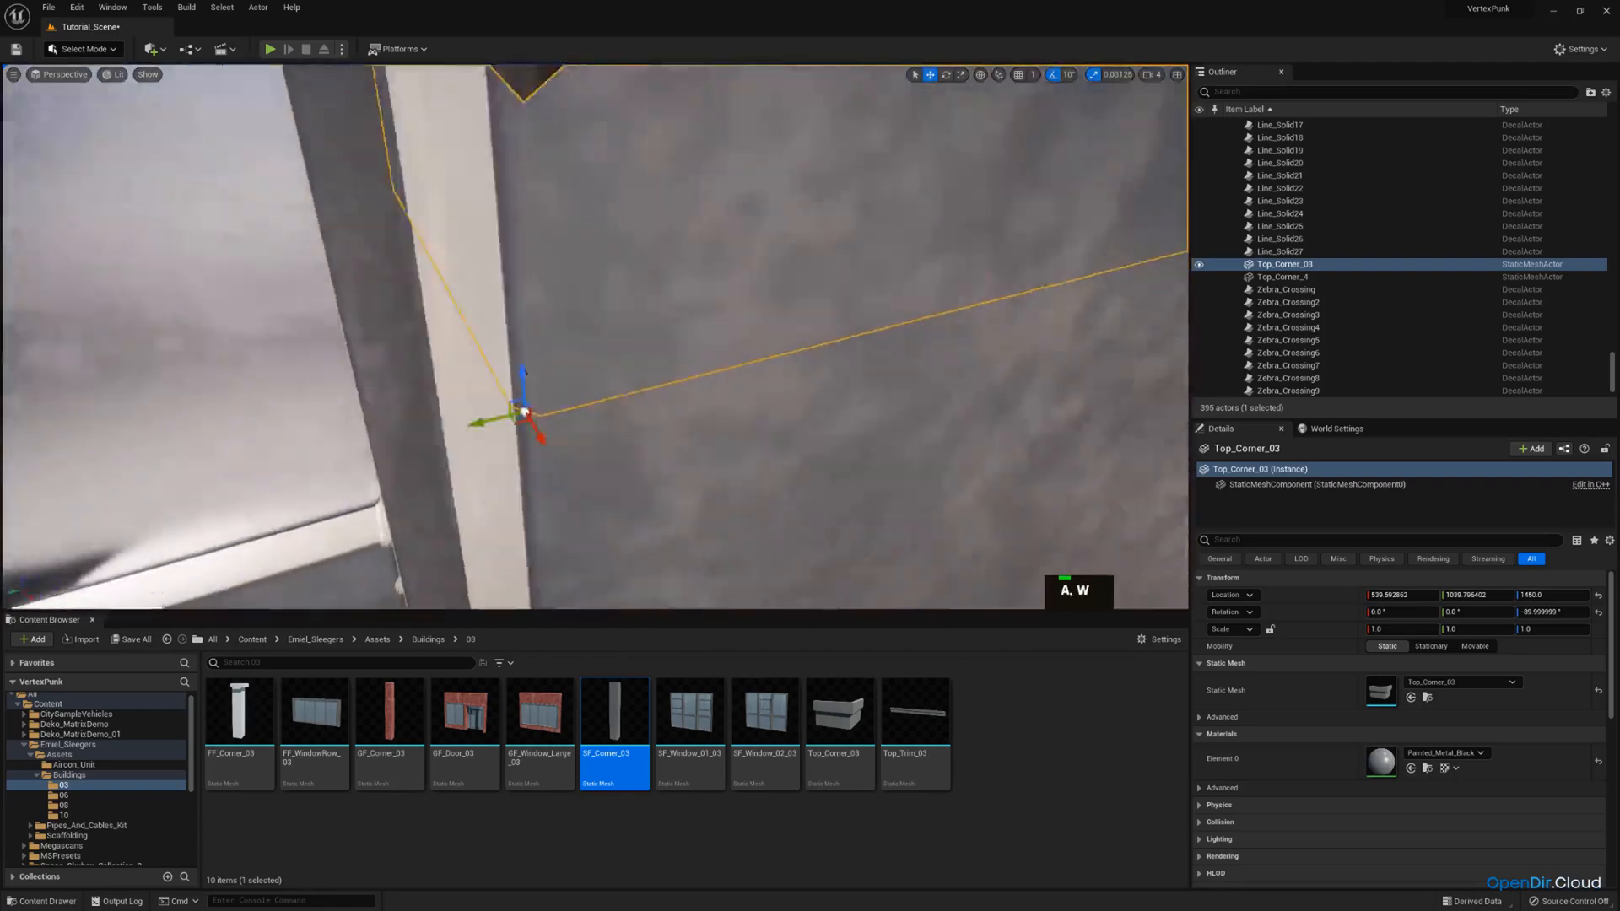
pyautogui.scroll(-2, 817, 439)
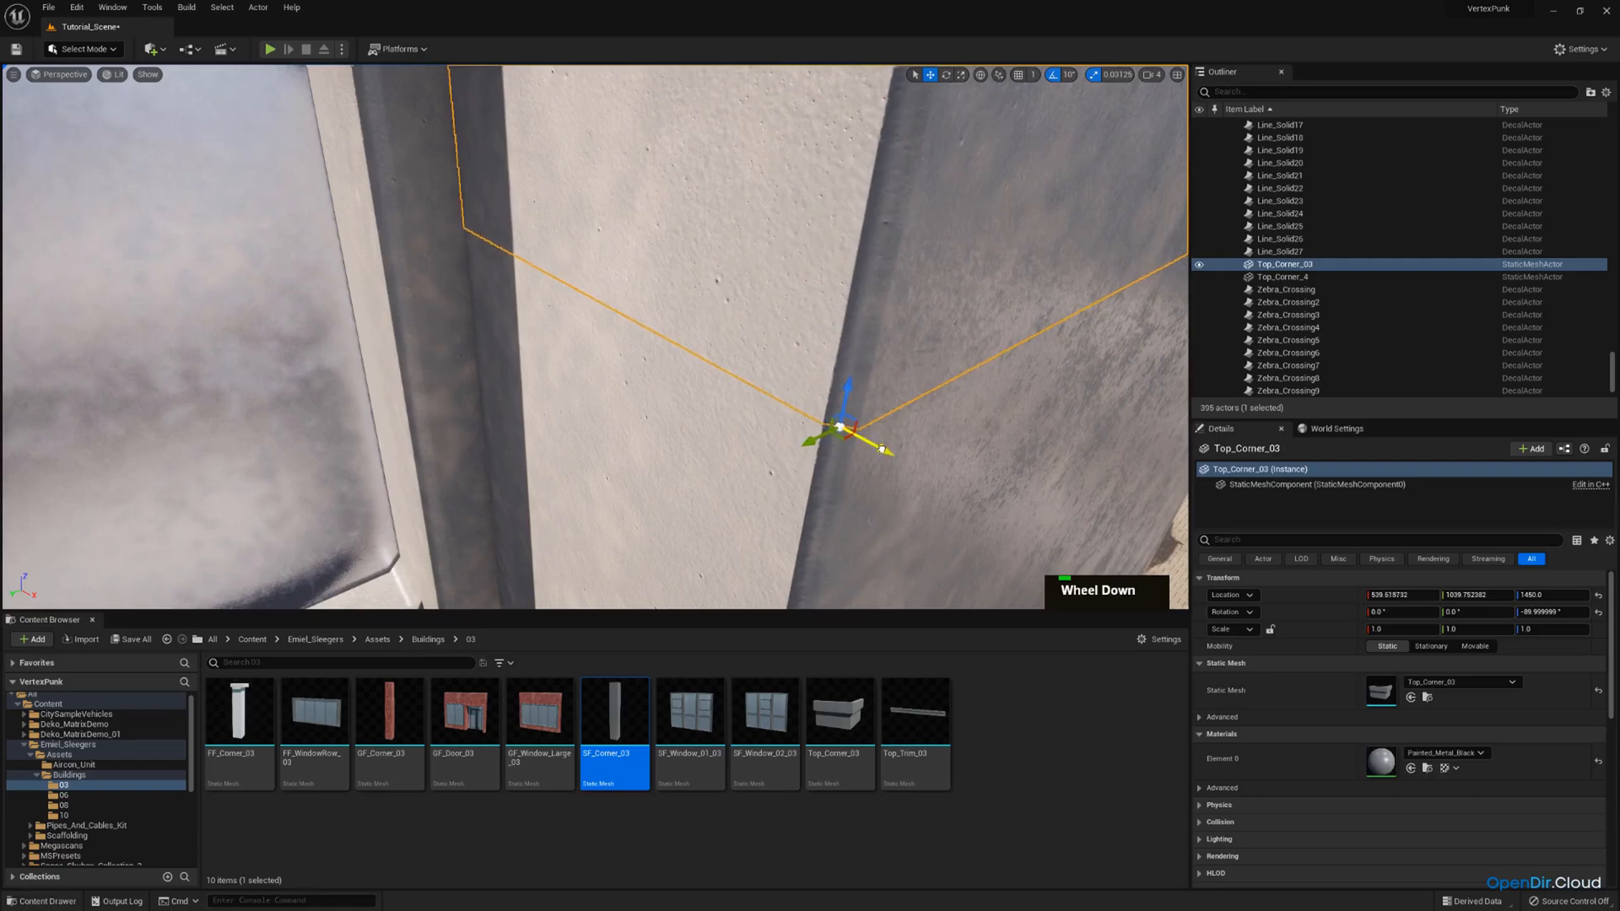
pyautogui.moveTo(882, 449); pyautogui.dragTo(880, 447)
# Select the SF_Corner_03 column beneath the cap and restore position snapping at 10.
pyautogui.click(916, 477)
pyautogui.press('d')
pyautogui.moveTo(915, 477); pyautogui.dragTo(916, 477, button='right')
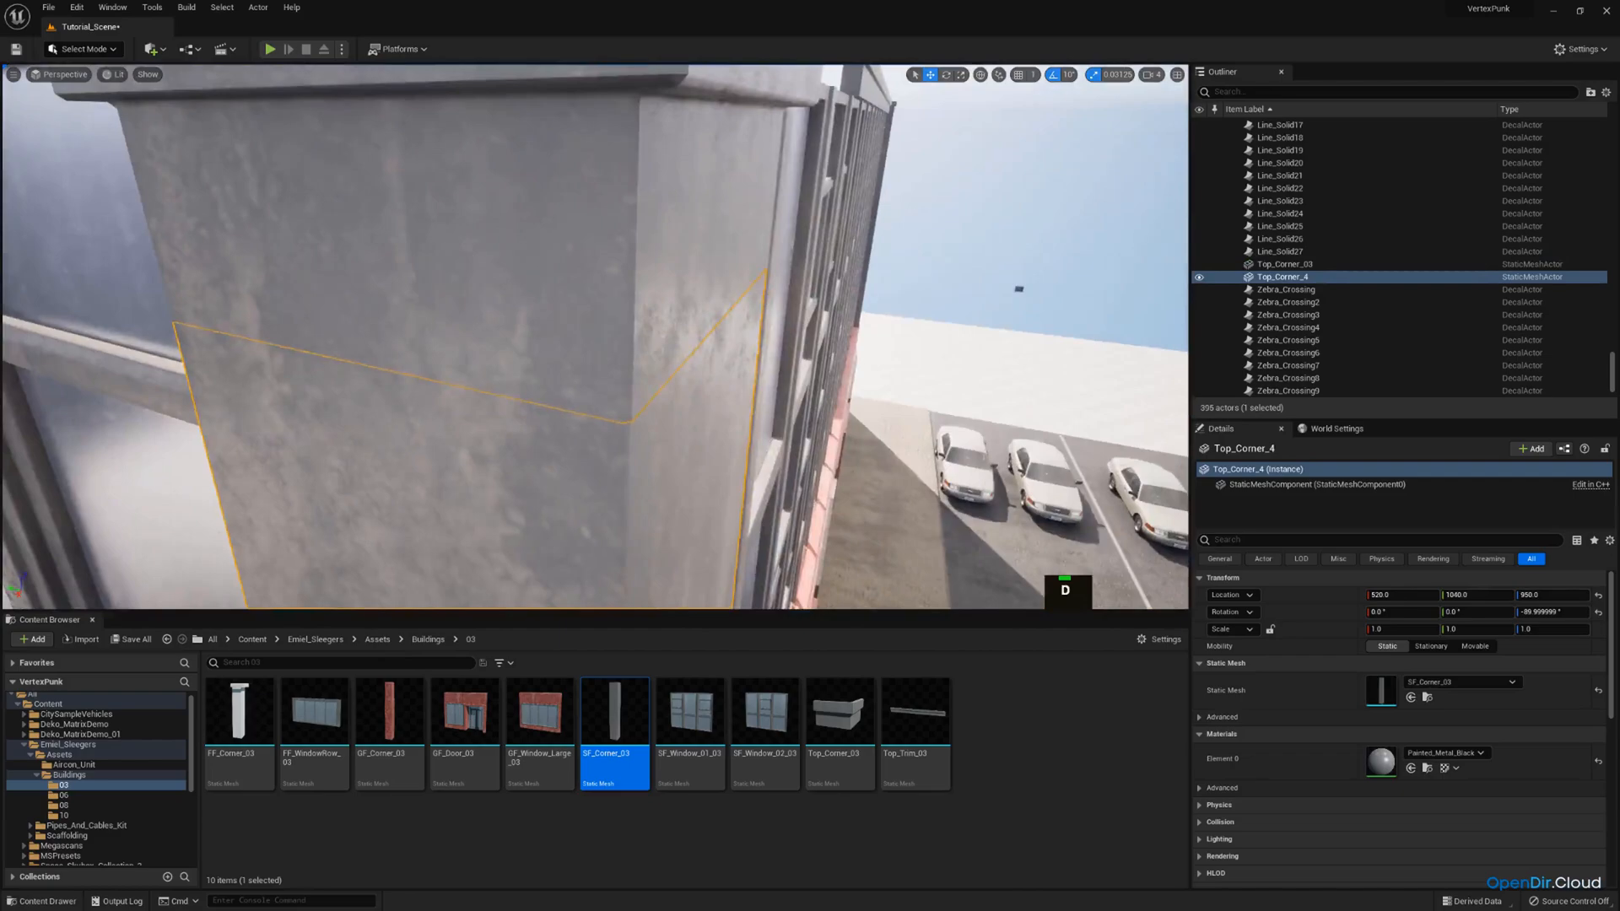
pyautogui.moveTo(729, 313); pyautogui.dragTo(729, 313, button='right')
pyautogui.scroll(2, 729, 312)
pyautogui.keyDown('ctrl'); pyautogui.click(729, 312); pyautogui.keyUp('ctrl')
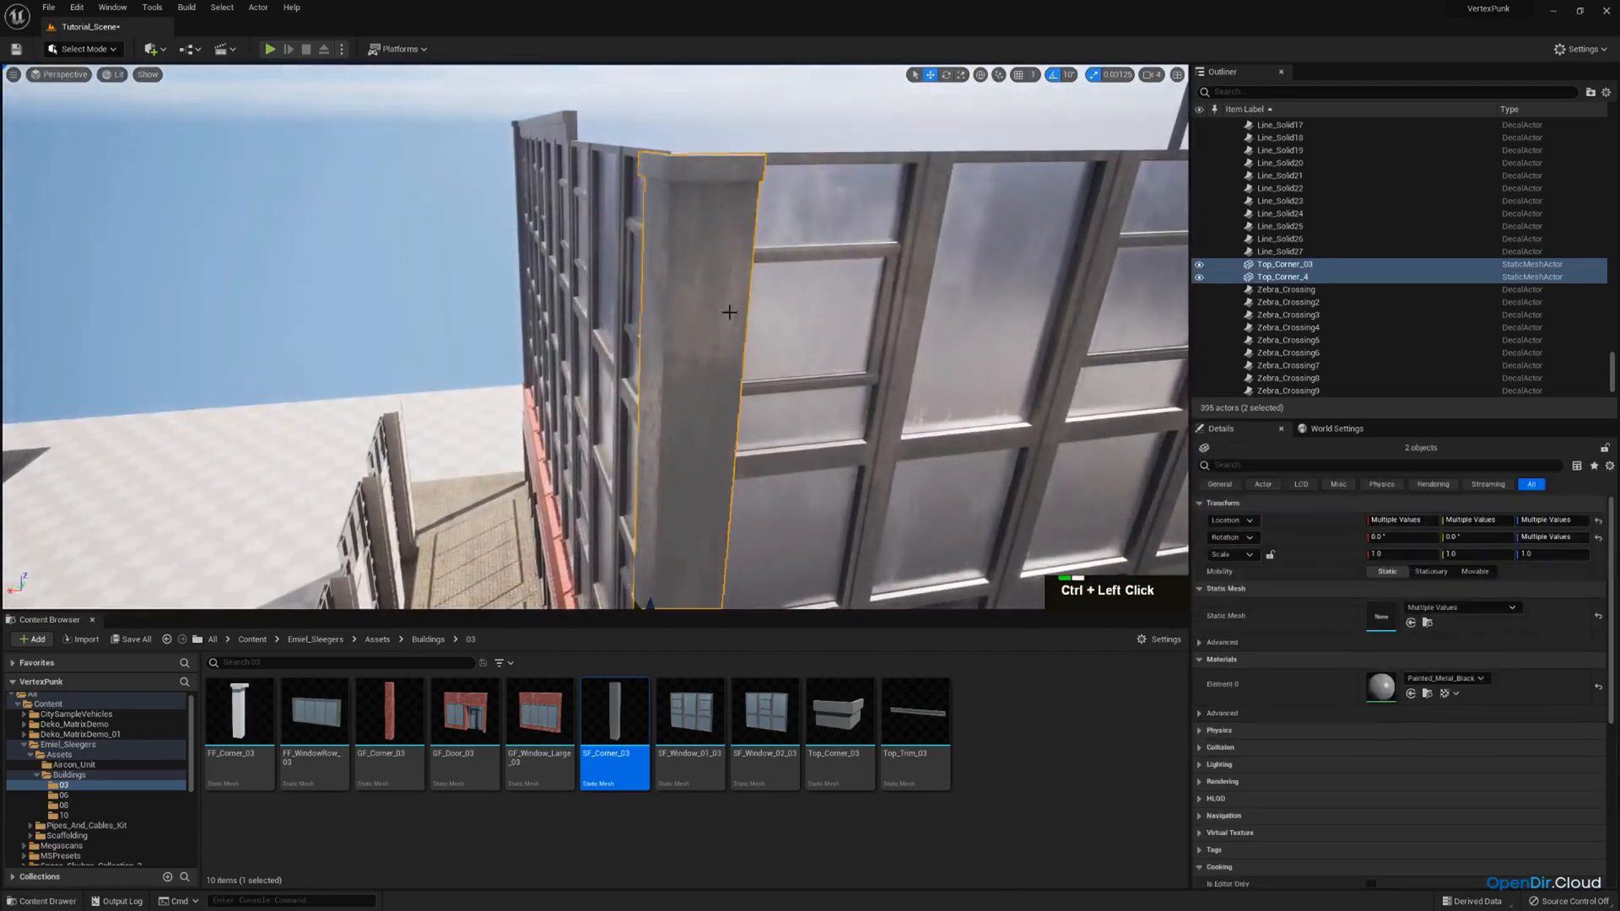
pyautogui.keyDown('ctrl'); pyautogui.click(729, 312); pyautogui.keyUp('ctrl')
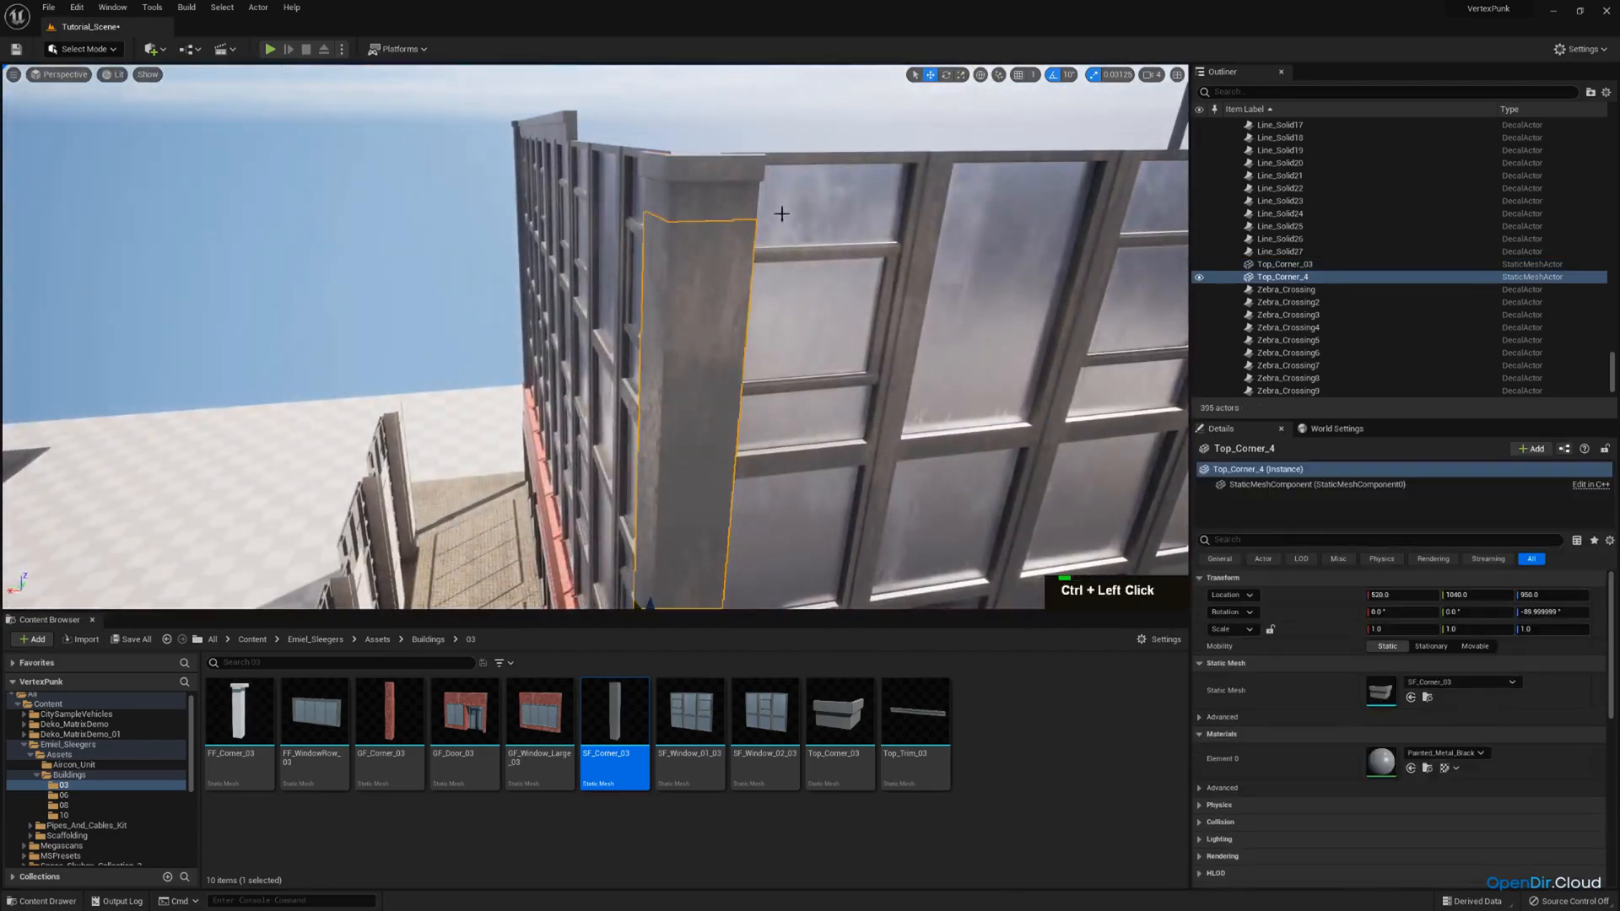
pyautogui.click(1034, 78)
pyautogui.click(1055, 139)
# Duplicate the SF_Corner_03 column and lower the copy to the top of the red ground floor.
pyautogui.press('s')
pyautogui.moveTo(995, 312); pyautogui.dragTo(996, 313, button='right')
pyautogui.press('q')
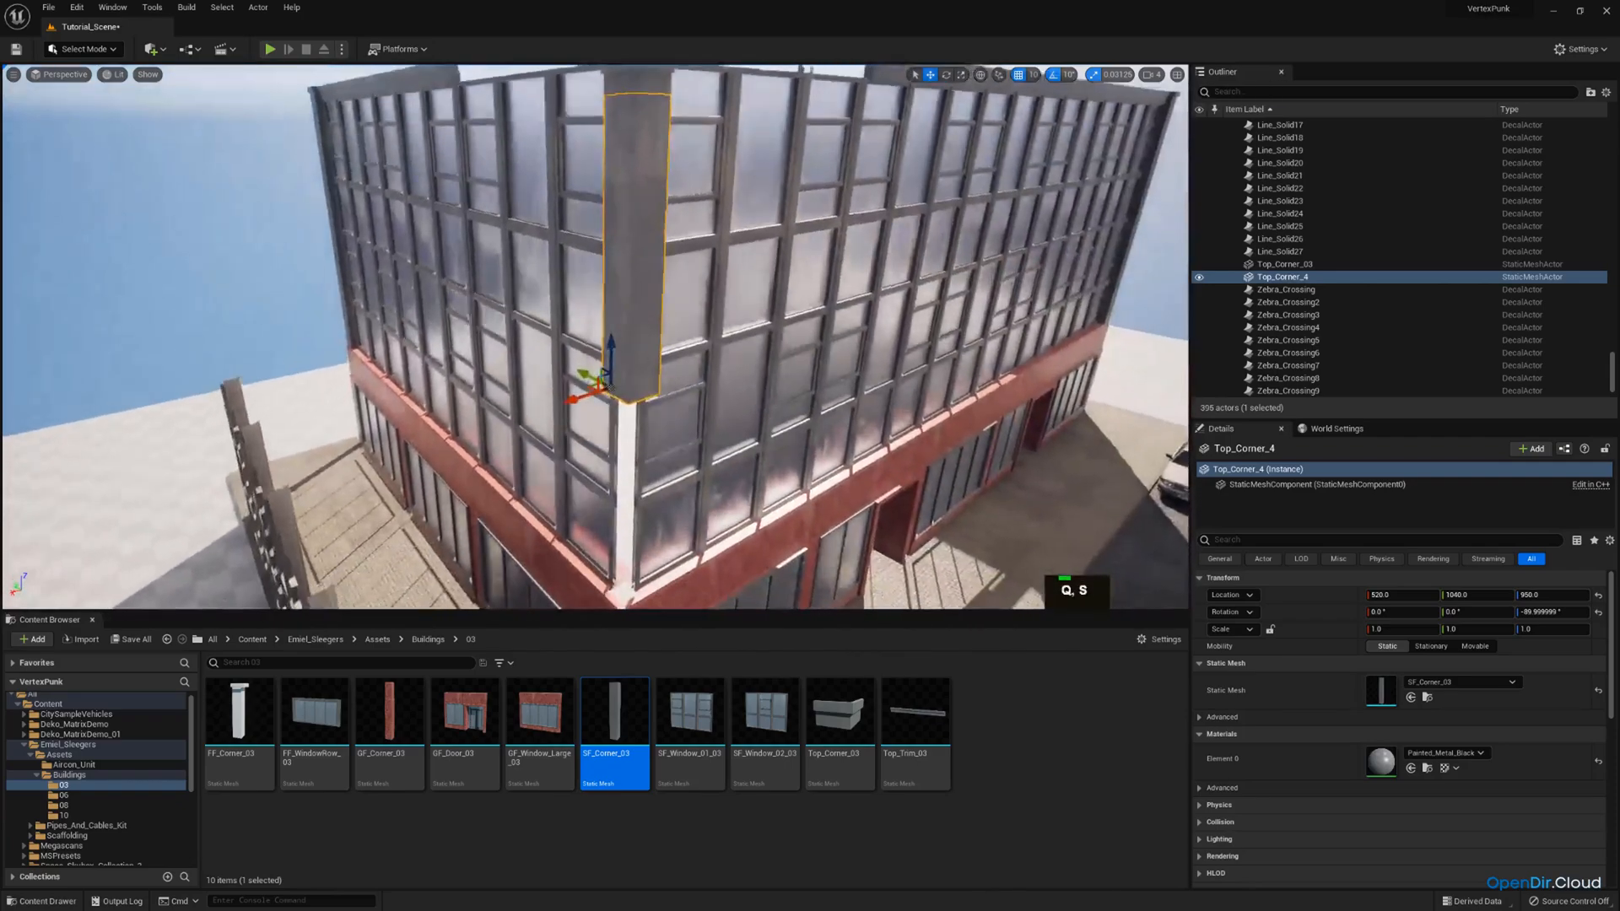
pyautogui.moveTo(607, 384); pyautogui.dragTo(608, 384, button='right')
pyautogui.hotkey('ctrl', 'c')
pyautogui.hotkey('ctrl', 'v')
pyautogui.moveTo(609, 338); pyautogui.dragTo(634, 601)
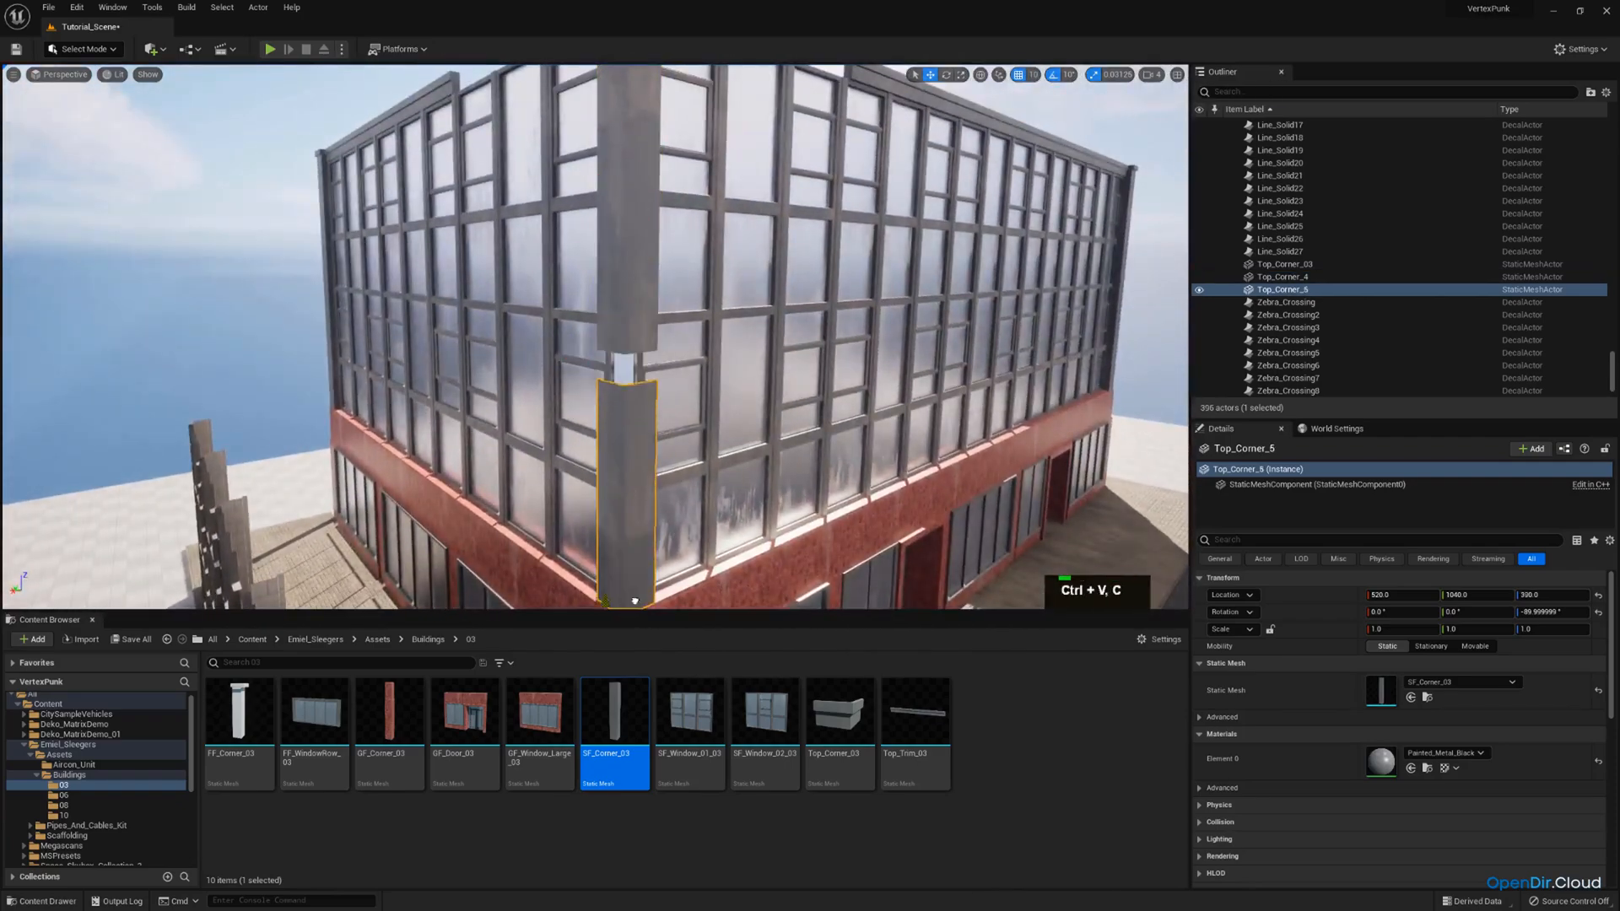
# Select the cap and both columns at the street-side corner and raise them together toward the roofline.
pyautogui.keyDown('ctrl'); pyautogui.click(629, 313); pyautogui.keyUp('ctrl')
pyautogui.press('s')
pyautogui.moveTo(629, 312); pyautogui.dragTo(630, 313, button='right')
pyautogui.keyDown('ctrl'); pyautogui.click(654, 119); pyautogui.keyUp('ctrl')
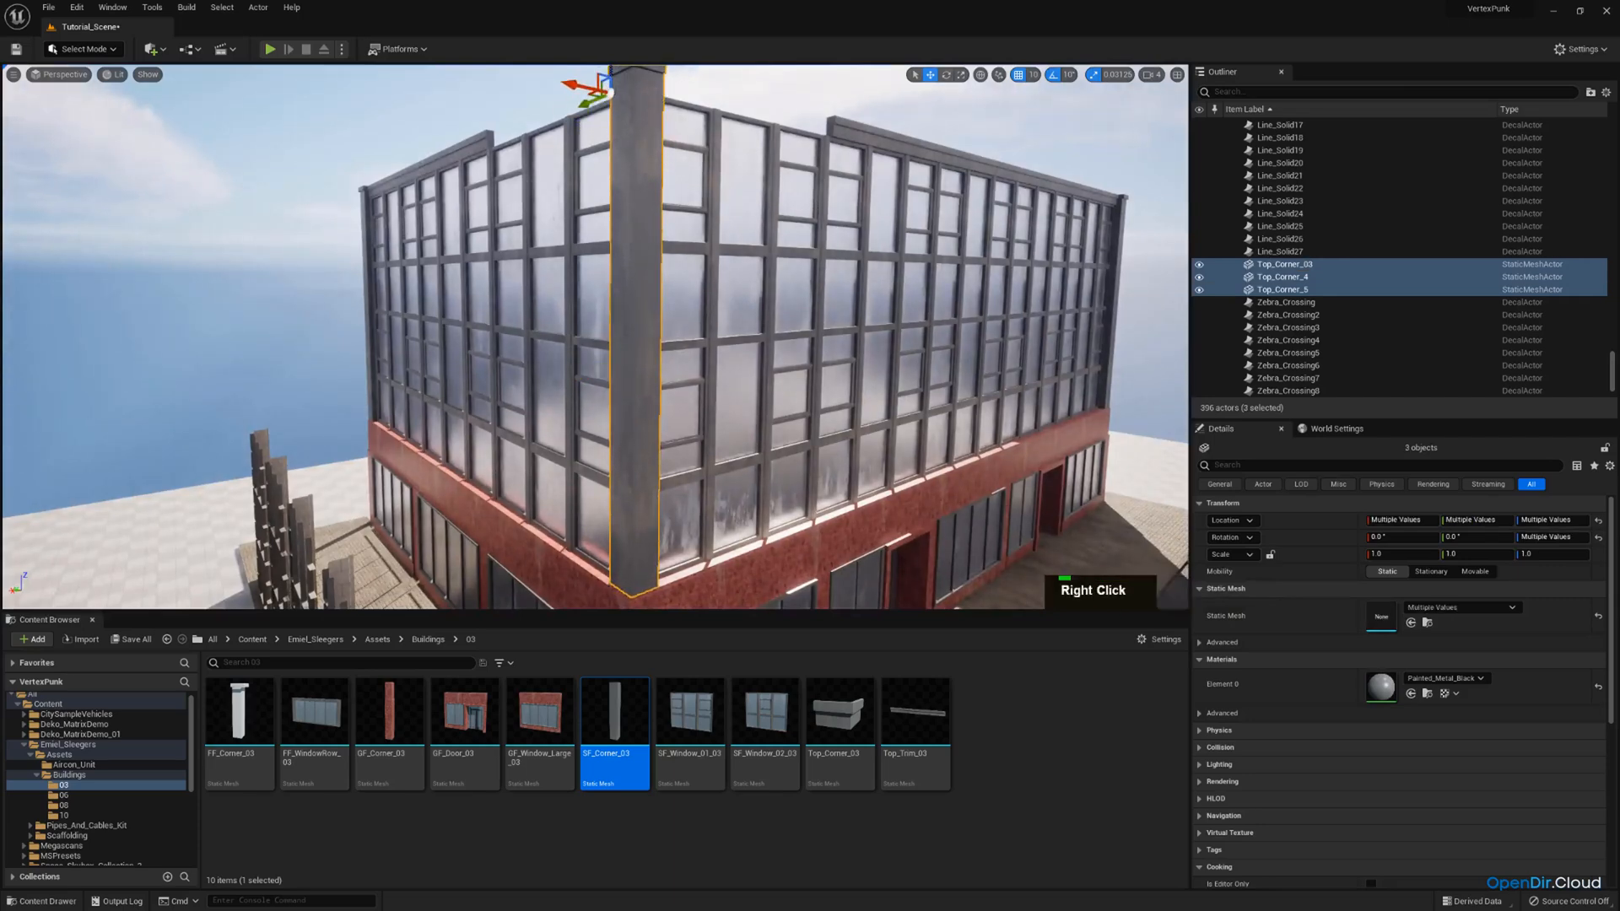
pyautogui.press('e')
pyautogui.moveTo(621, 180); pyautogui.dragTo(621, 180, button='right')
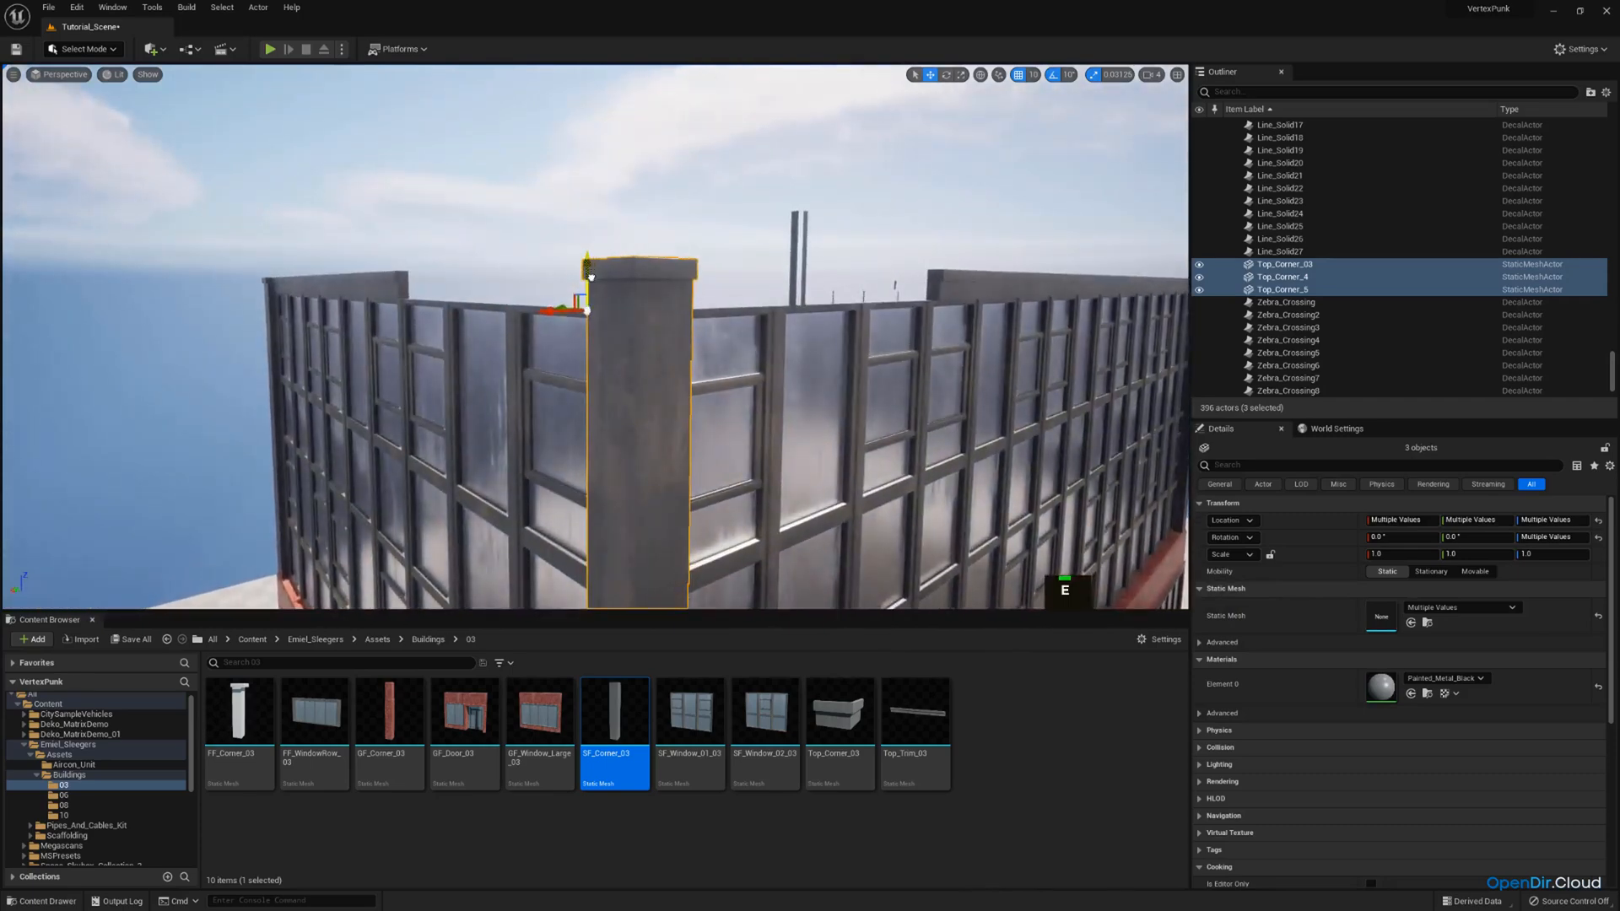
pyautogui.press('d')
pyautogui.moveTo(591, 290); pyautogui.dragTo(592, 289, button='right')
pyautogui.press('w')
# Duplicate the last Top_Trim_03 piece of the long facade and slide the copy to X 475, up to the corner column.
pyautogui.click(983, 296)
pyautogui.press('e')
pyautogui.moveTo(983, 295); pyautogui.dragTo(983, 295, button='right')
pyautogui.press('s')
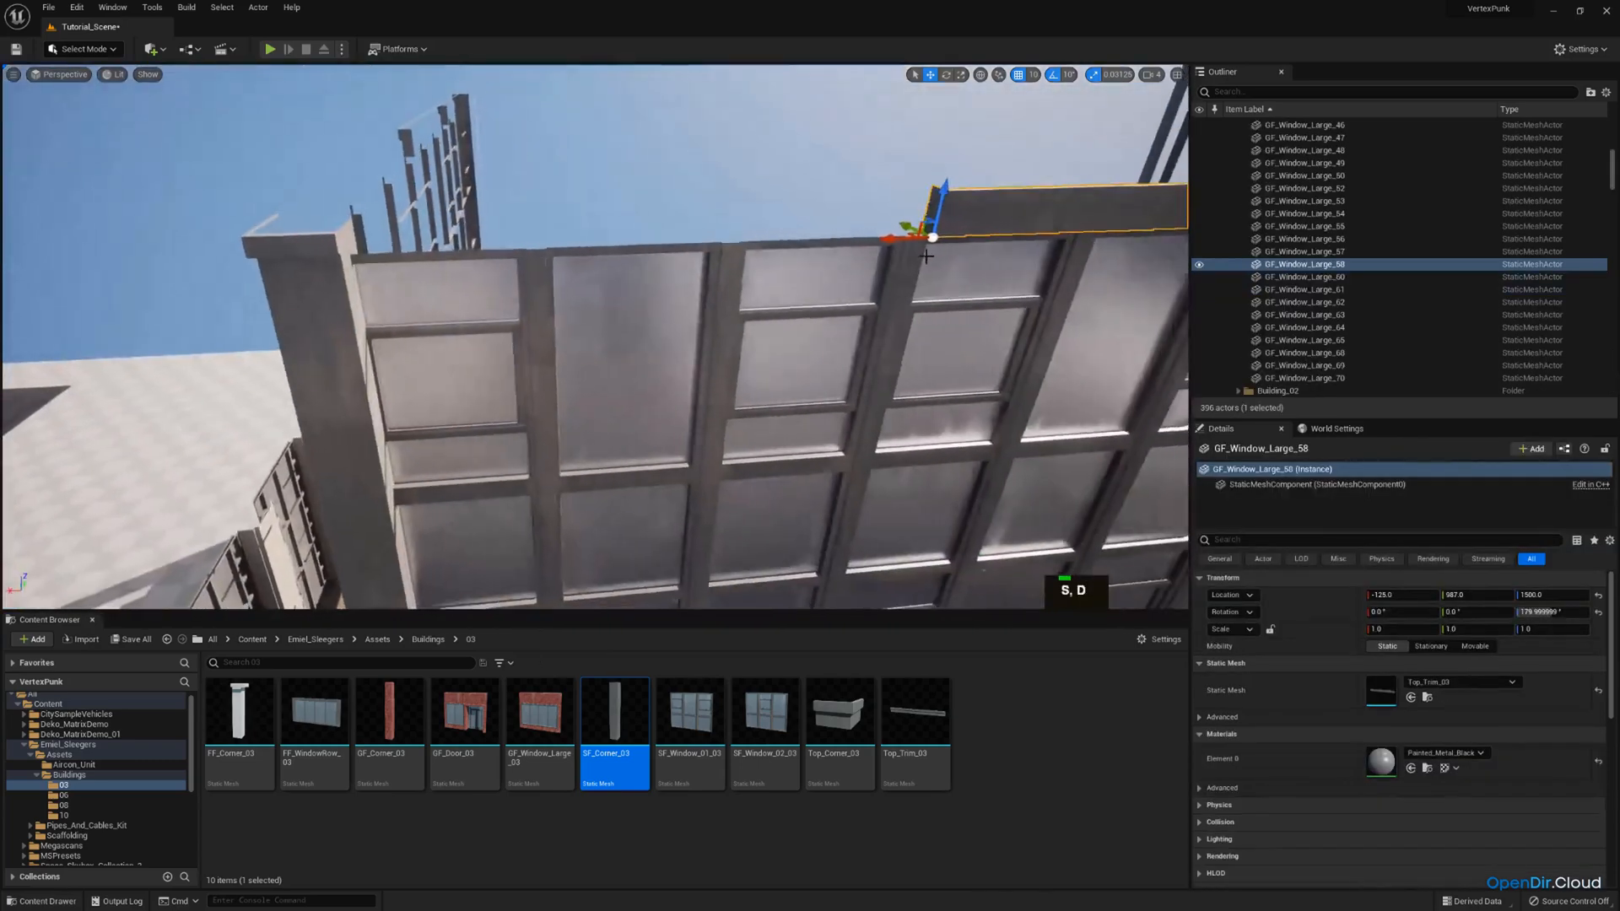
pyautogui.hotkey('ctrl', 'c')
pyautogui.hotkey('ctrl', 'v')
pyautogui.moveTo(885, 240); pyautogui.dragTo(333, 258)
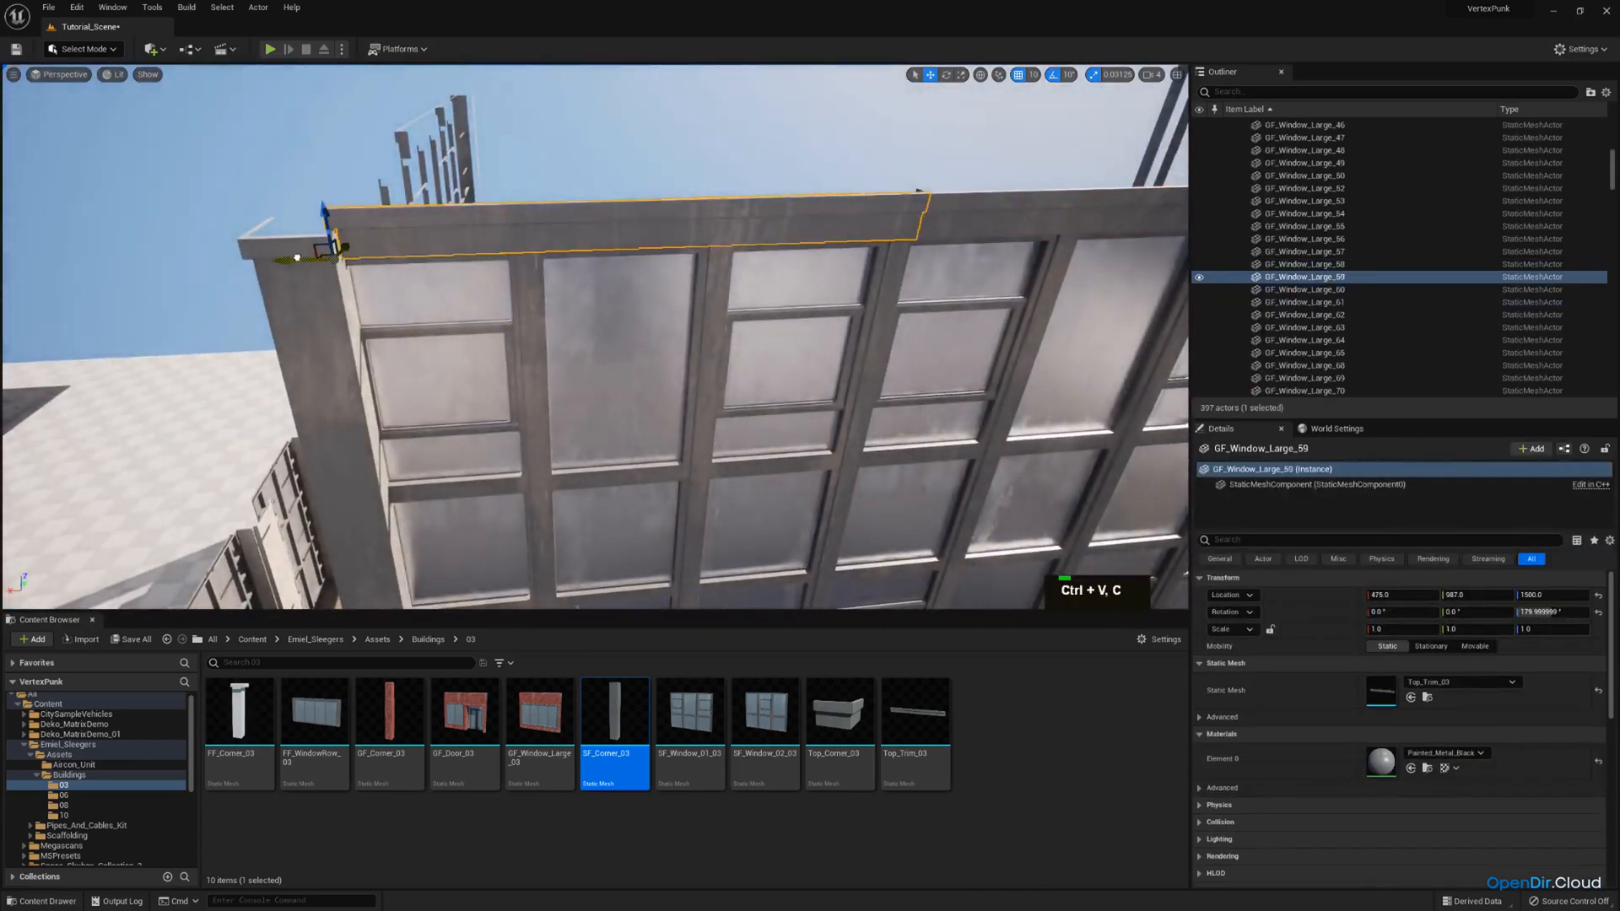
# Adjust the height of the corner cap and its two columns to match the roof trim.
pyautogui.press('w')
pyautogui.moveTo(398, 251); pyautogui.dragTo(399, 251, button='right')
pyautogui.press('a')
pyautogui.click(415, 254)
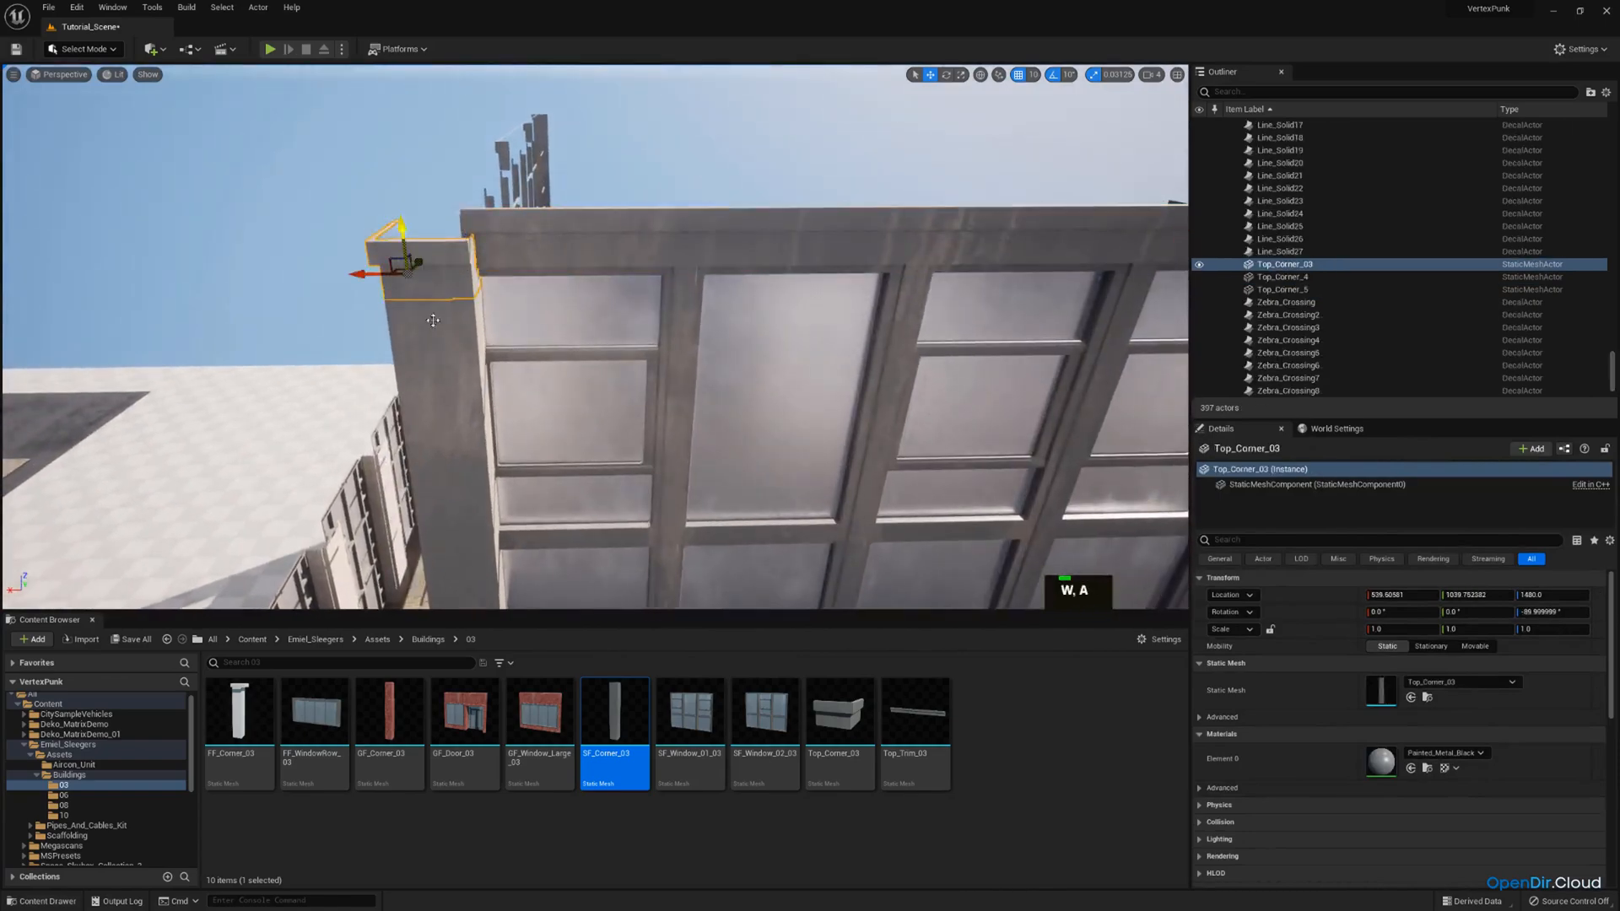
pyautogui.keyDown('ctrl'); pyautogui.click(446, 314); pyautogui.keyUp('ctrl')
pyautogui.press('a')
pyautogui.moveTo(542, 285); pyautogui.dragTo(542, 285, button='right')
pyautogui.keyDown('ctrl'); pyautogui.click(643, 342); pyautogui.keyUp('ctrl')
pyautogui.press('s')
pyautogui.moveTo(643, 341); pyautogui.dragTo(643, 342, button='right')
pyautogui.press('d')
pyautogui.press('q')
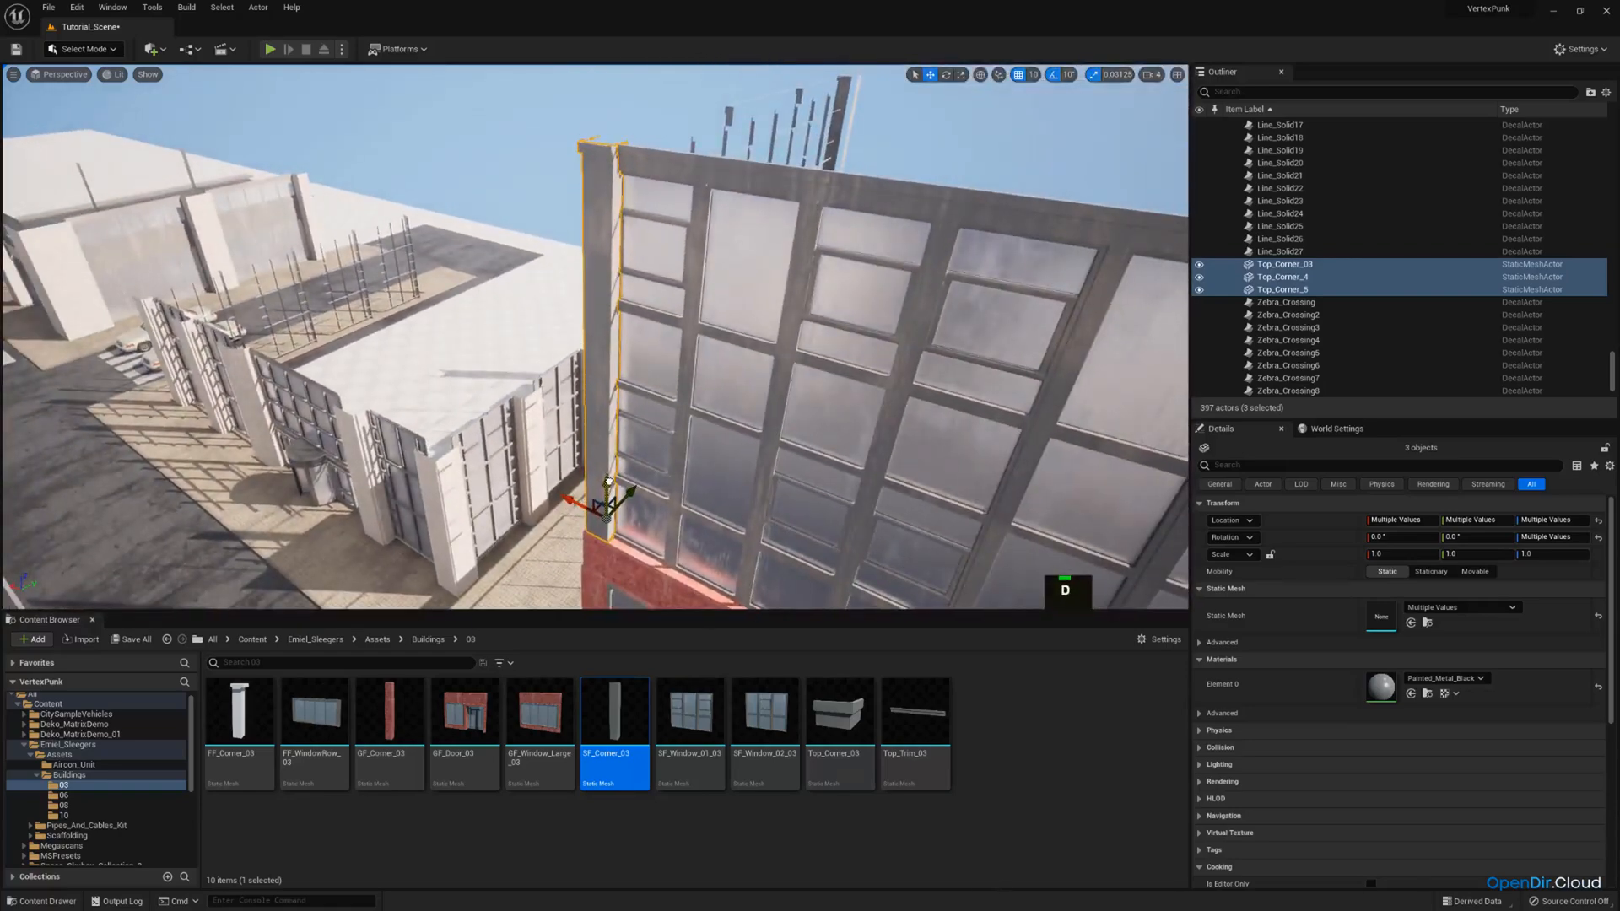
# Turn off position snapping and nudge the Top_Corner_03 cap to about X 539.55, Y 1039.86 over the column.
pyautogui.click(517, 325)
pyautogui.moveTo(612, 251); pyautogui.dragTo(681, 239, button='right')
pyautogui.press('w')
pyautogui.press('d')
pyautogui.scroll(1, 613, 251)
pyautogui.scroll(-1, 604, 269)
pyautogui.press('w')
pyautogui.press('e')
pyautogui.click(615, 224)
pyautogui.scroll(-1, 615, 223)
pyautogui.press('a')
pyautogui.press('d')
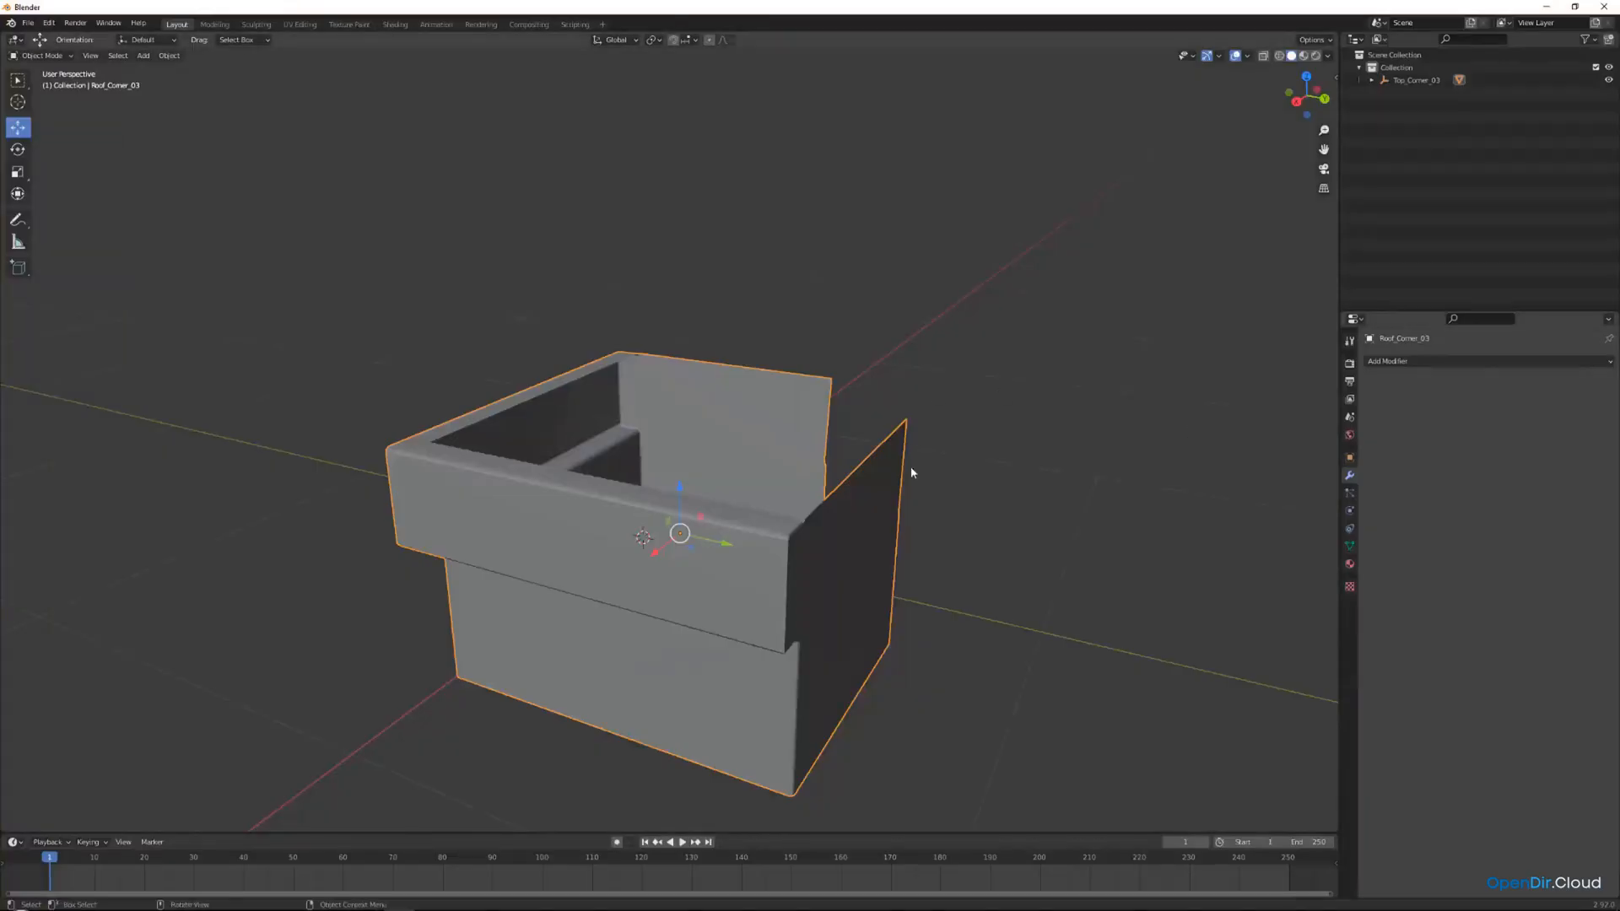
# Examine the corner cap's mesh in Blender, then return to Unreal Editor and check its fit against the roof trim.
pyautogui.moveTo(912, 470); pyautogui.dragTo(802, 283, button='middle')
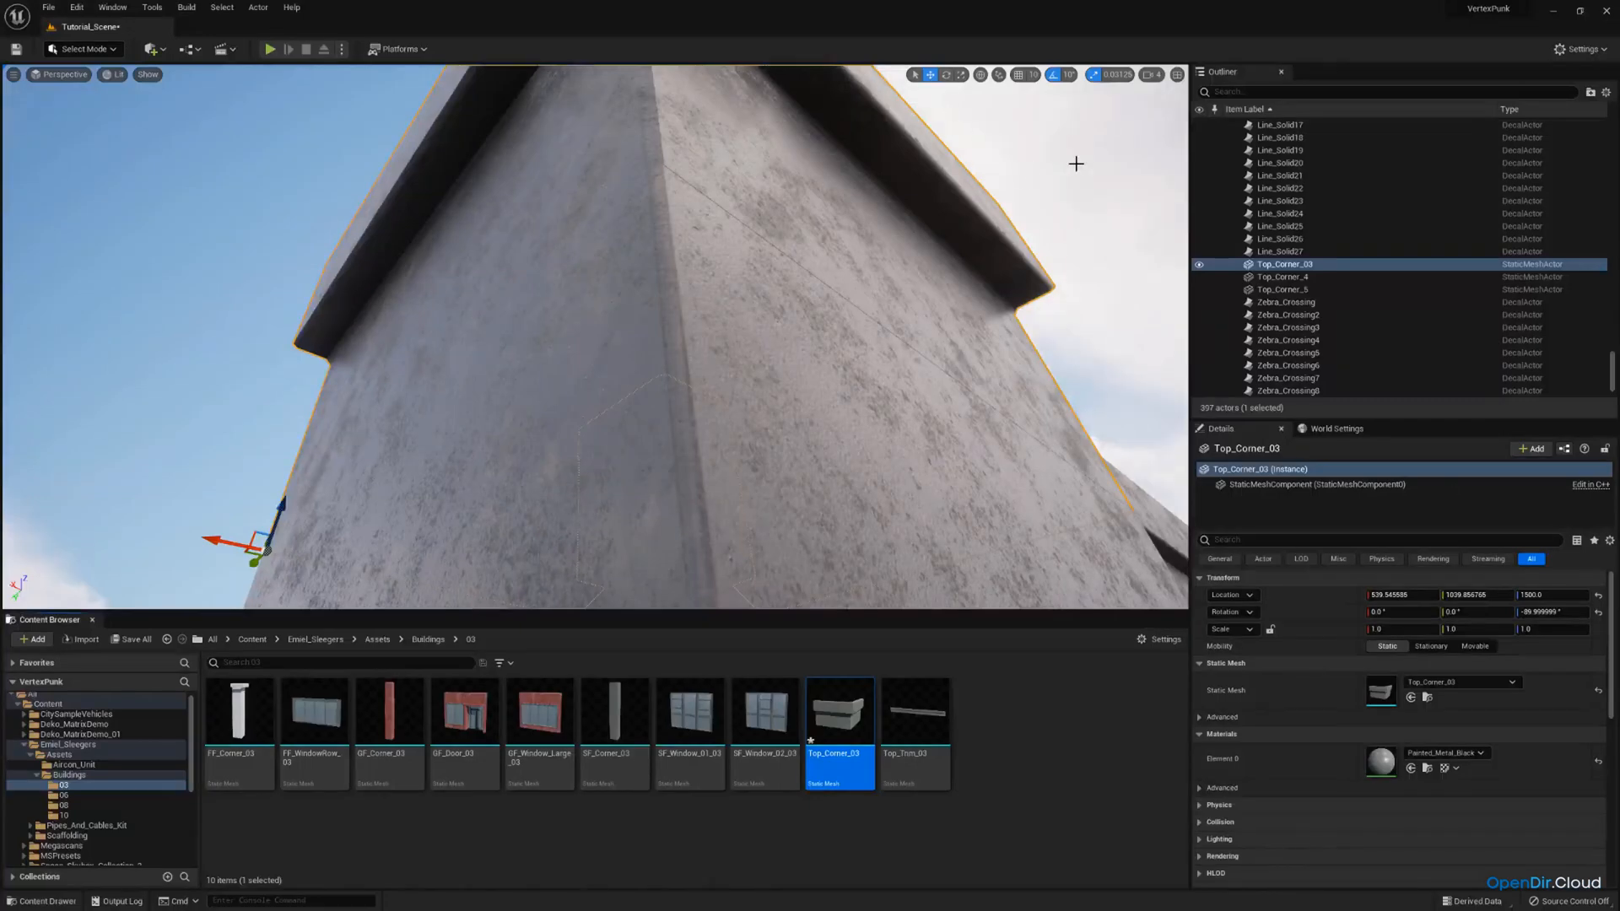
pyautogui.click(1076, 164)
pyautogui.moveTo(1076, 163); pyautogui.dragTo(940, 207, button='right')
pyautogui.press('a')
pyautogui.press('s')
pyautogui.press('d')
pyautogui.scroll(1, 1046, 177)
pyautogui.press('s')
pyautogui.press('a')
pyautogui.press('s')
pyautogui.press('w')
pyautogui.press('d')
pyautogui.press('s')
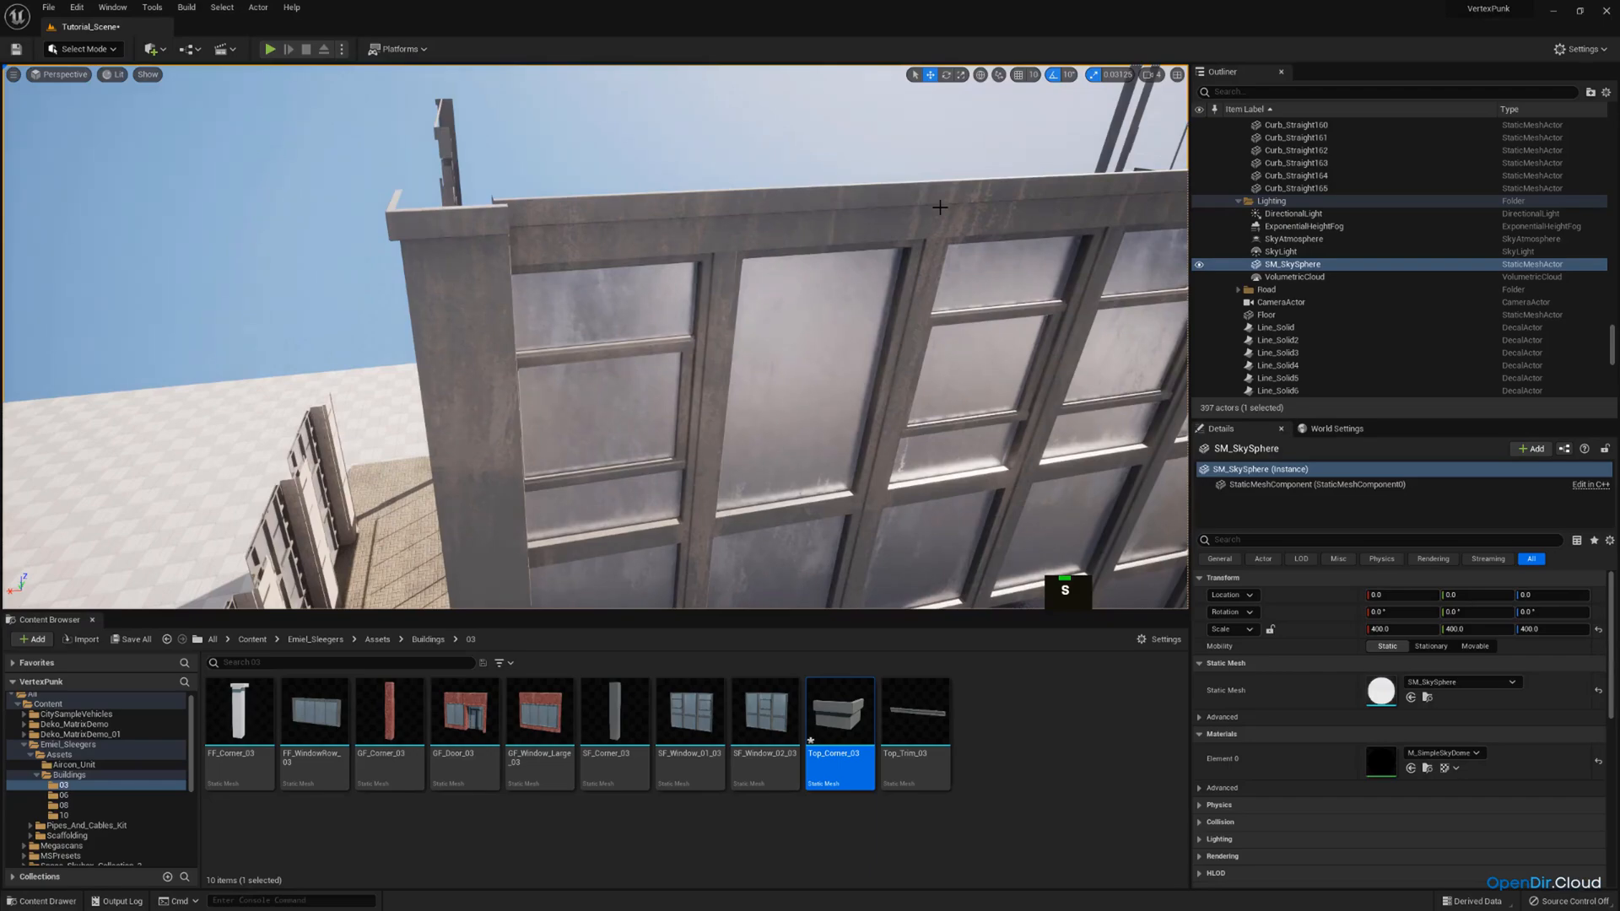
# With position snapping at 10, duplicate the short facade's last Top_Trim_03 piece and slide the copy to Y 1614, reaching the corner.
pyautogui.press('s')
pyautogui.moveTo(760, 203); pyautogui.dragTo(810, 227, button='right')
pyautogui.press('s')
pyautogui.press('a')
pyautogui.scroll(3, 801, 226)
pyautogui.click(523, 236)
pyautogui.moveTo(523, 237); pyautogui.dragTo(565, 229, button='right')
pyautogui.press('s')
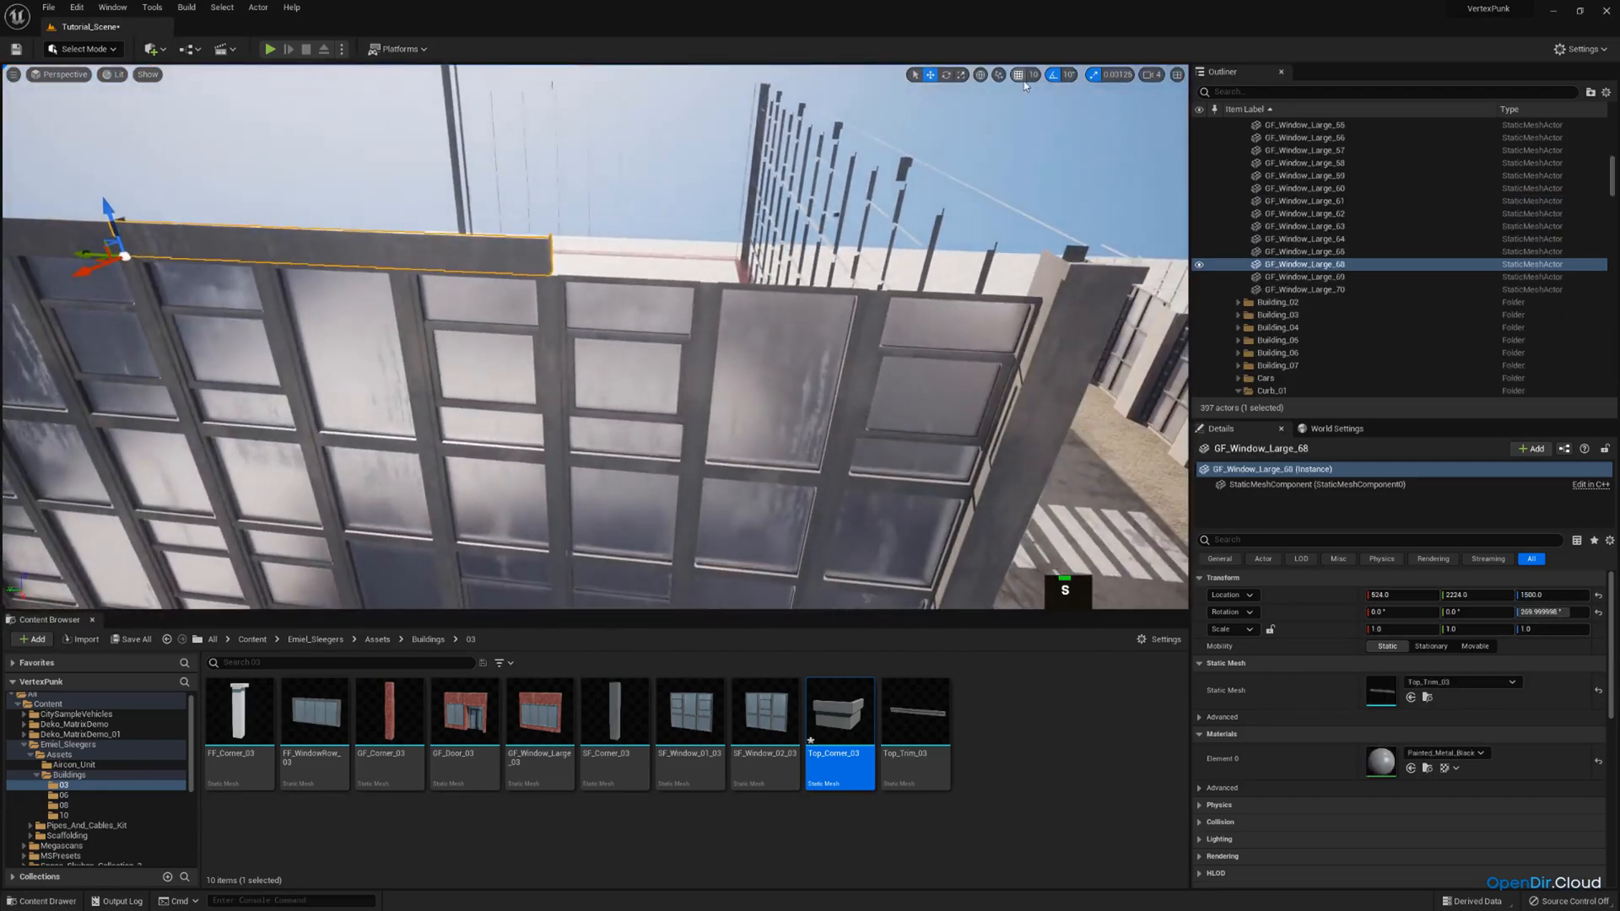
pyautogui.press('a')
pyautogui.moveTo(878, 170); pyautogui.dragTo(879, 169, button='right')
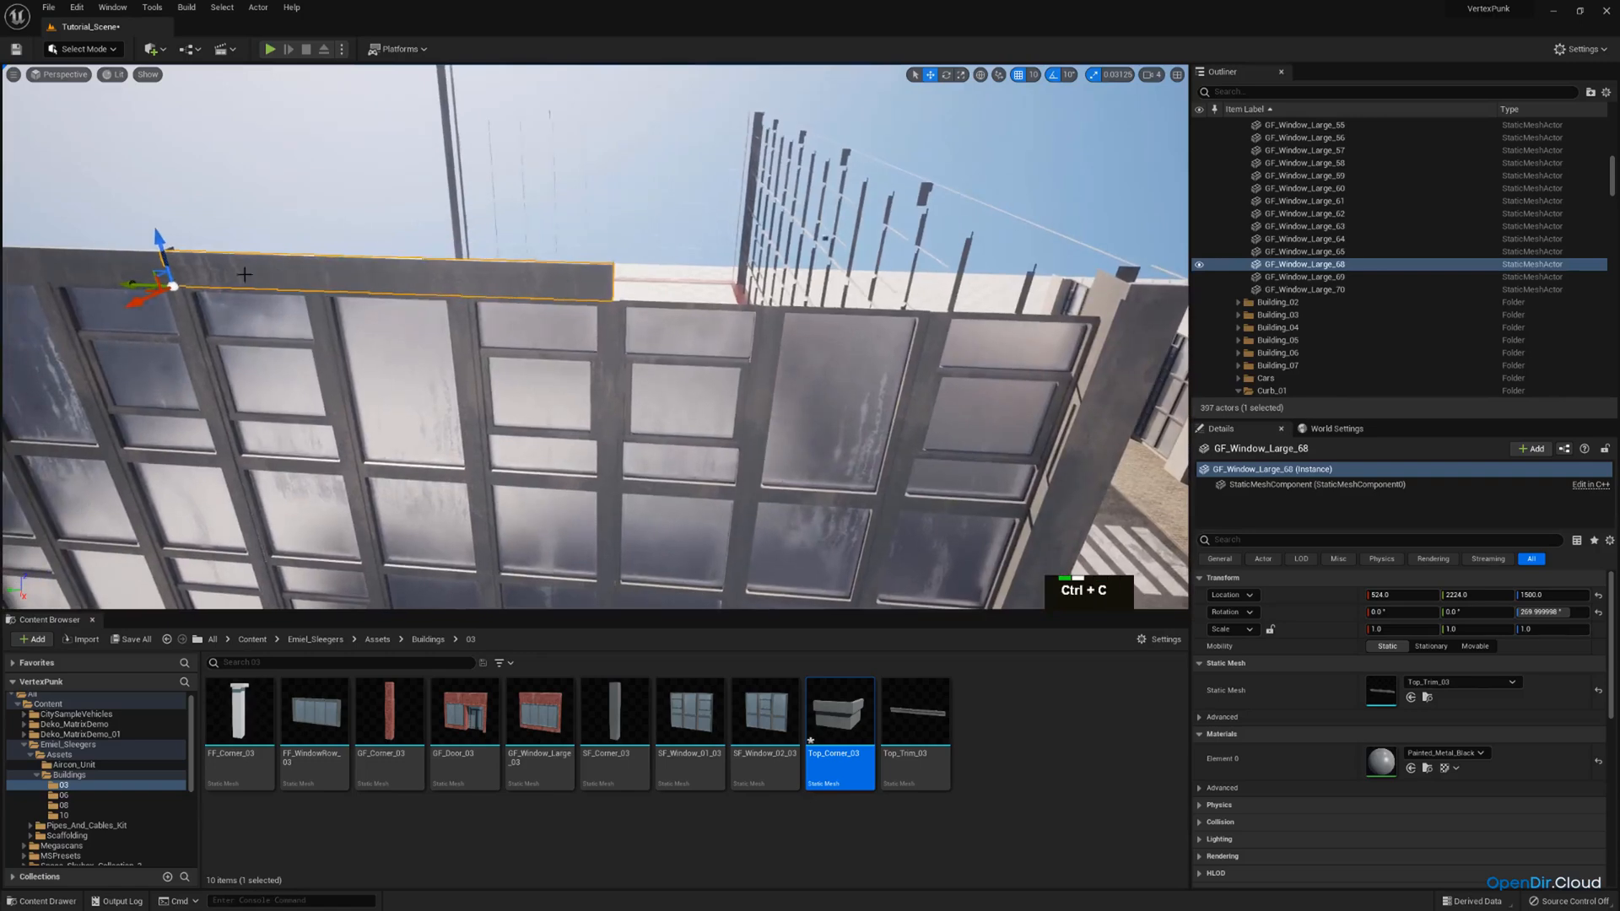
pyautogui.hotkey('ctrl', 'v')
pyautogui.hotkey('ctrl', 'c')
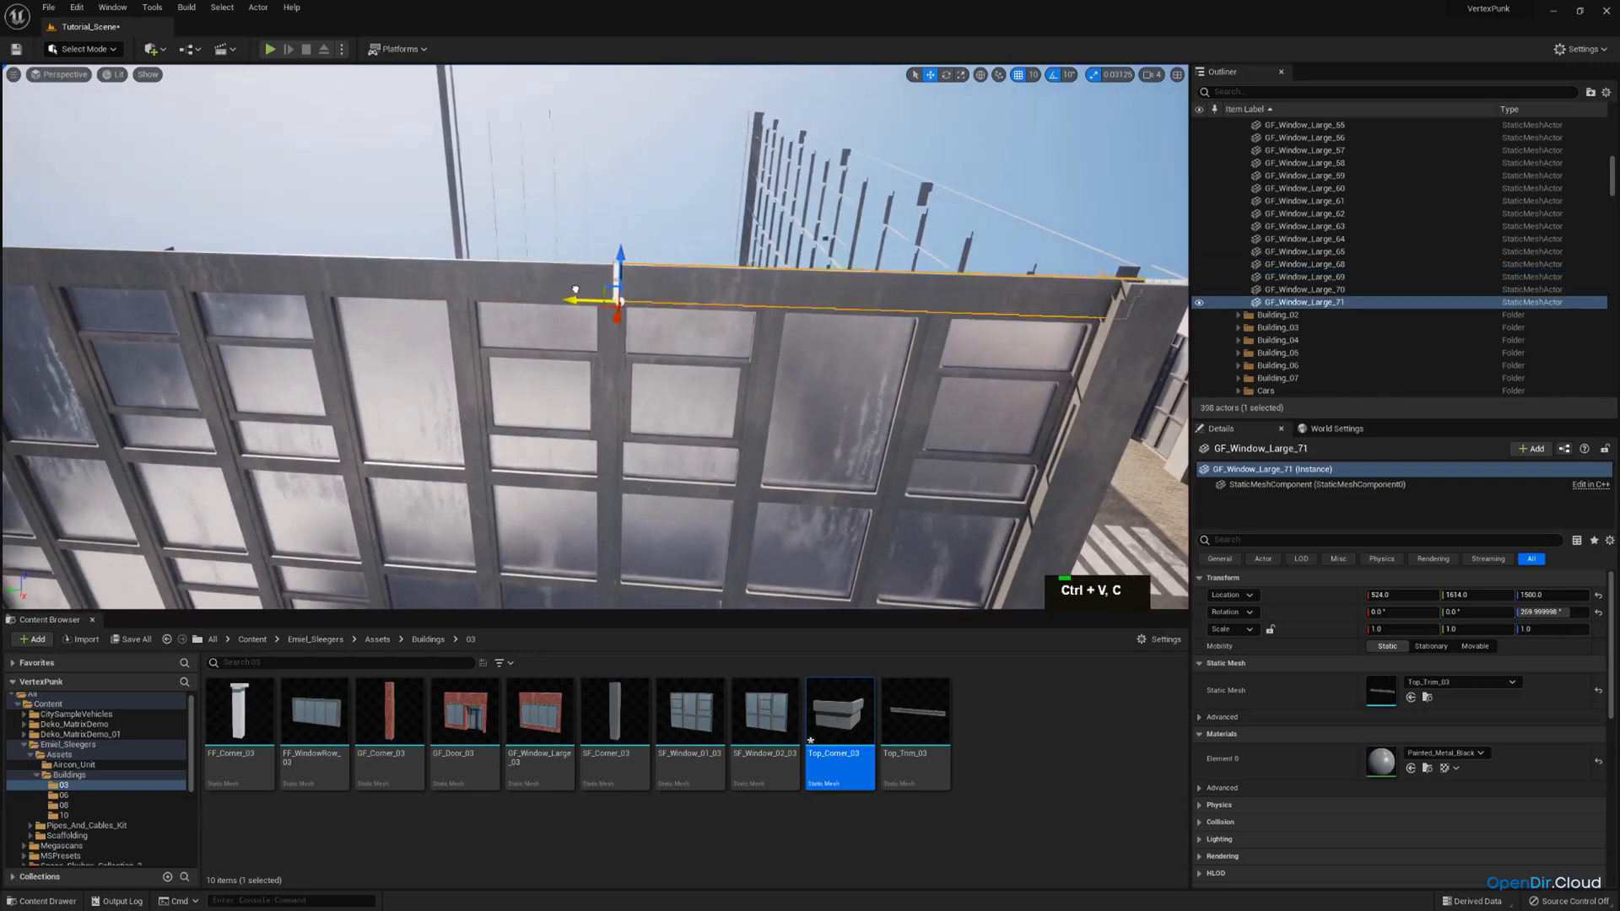
pyautogui.press('s')
pyautogui.moveTo(635, 265); pyautogui.dragTo(556, 282, button='right')
# Delete the old corner column pieces at the far end of the short facade.
pyautogui.press('w')
pyautogui.press('Delete')
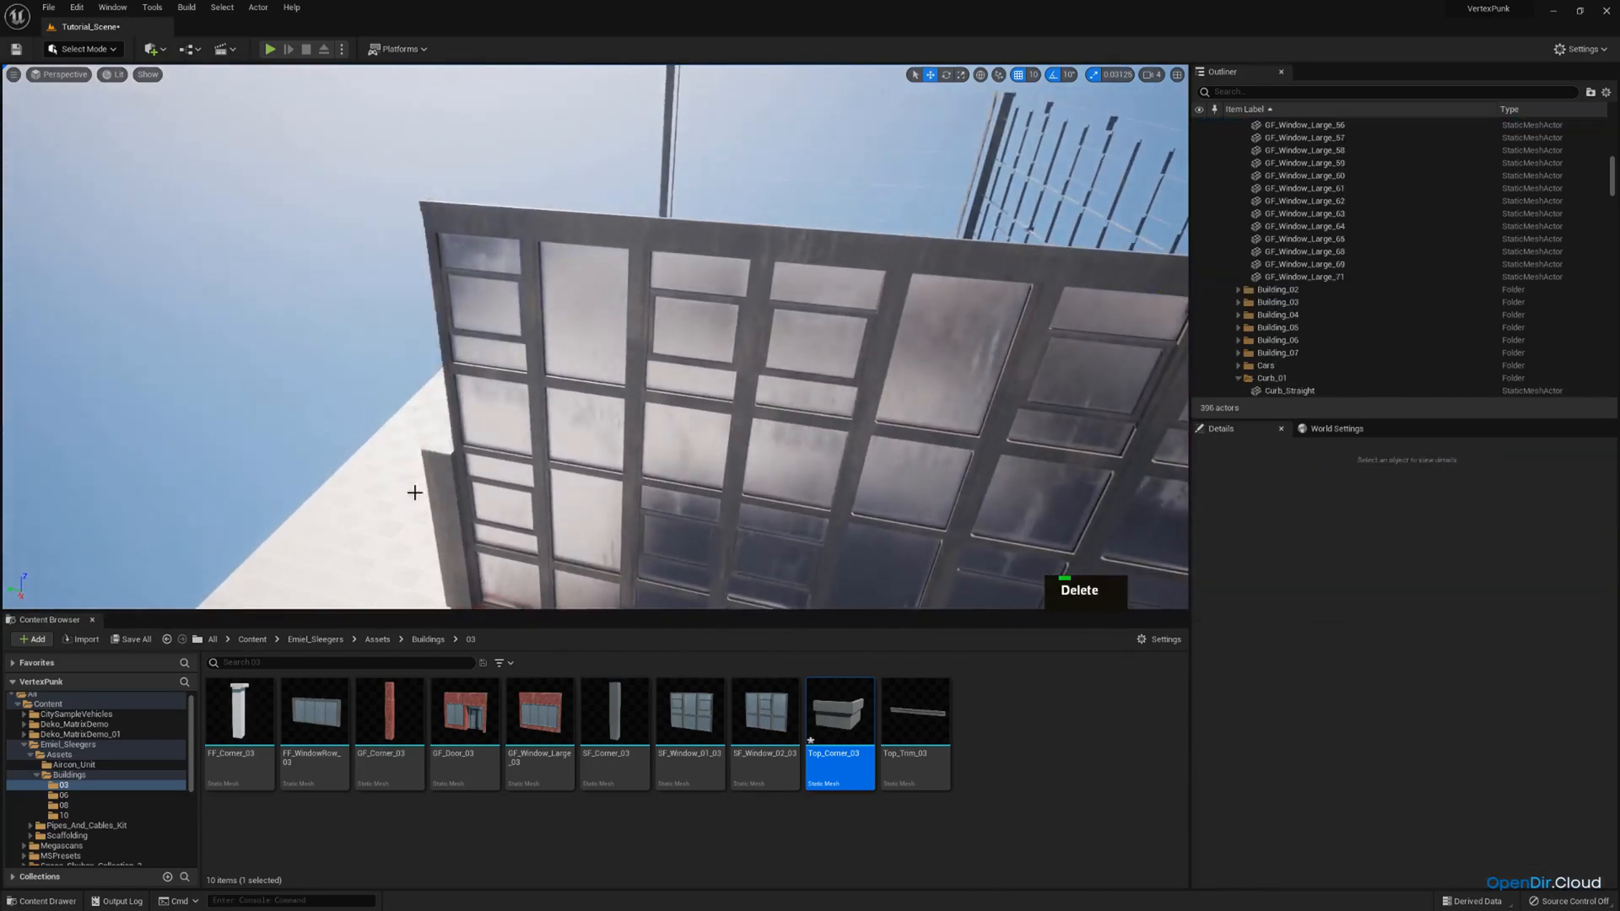
pyautogui.click(416, 492)
pyautogui.press('Delete')
# Duplicate the street-side corner's cap and two columns and move the copies along Y to the short facade's far end.
pyautogui.moveTo(508, 378); pyautogui.dragTo(628, 405, button='right')
pyautogui.press('d')
pyautogui.scroll(2, 629, 371)
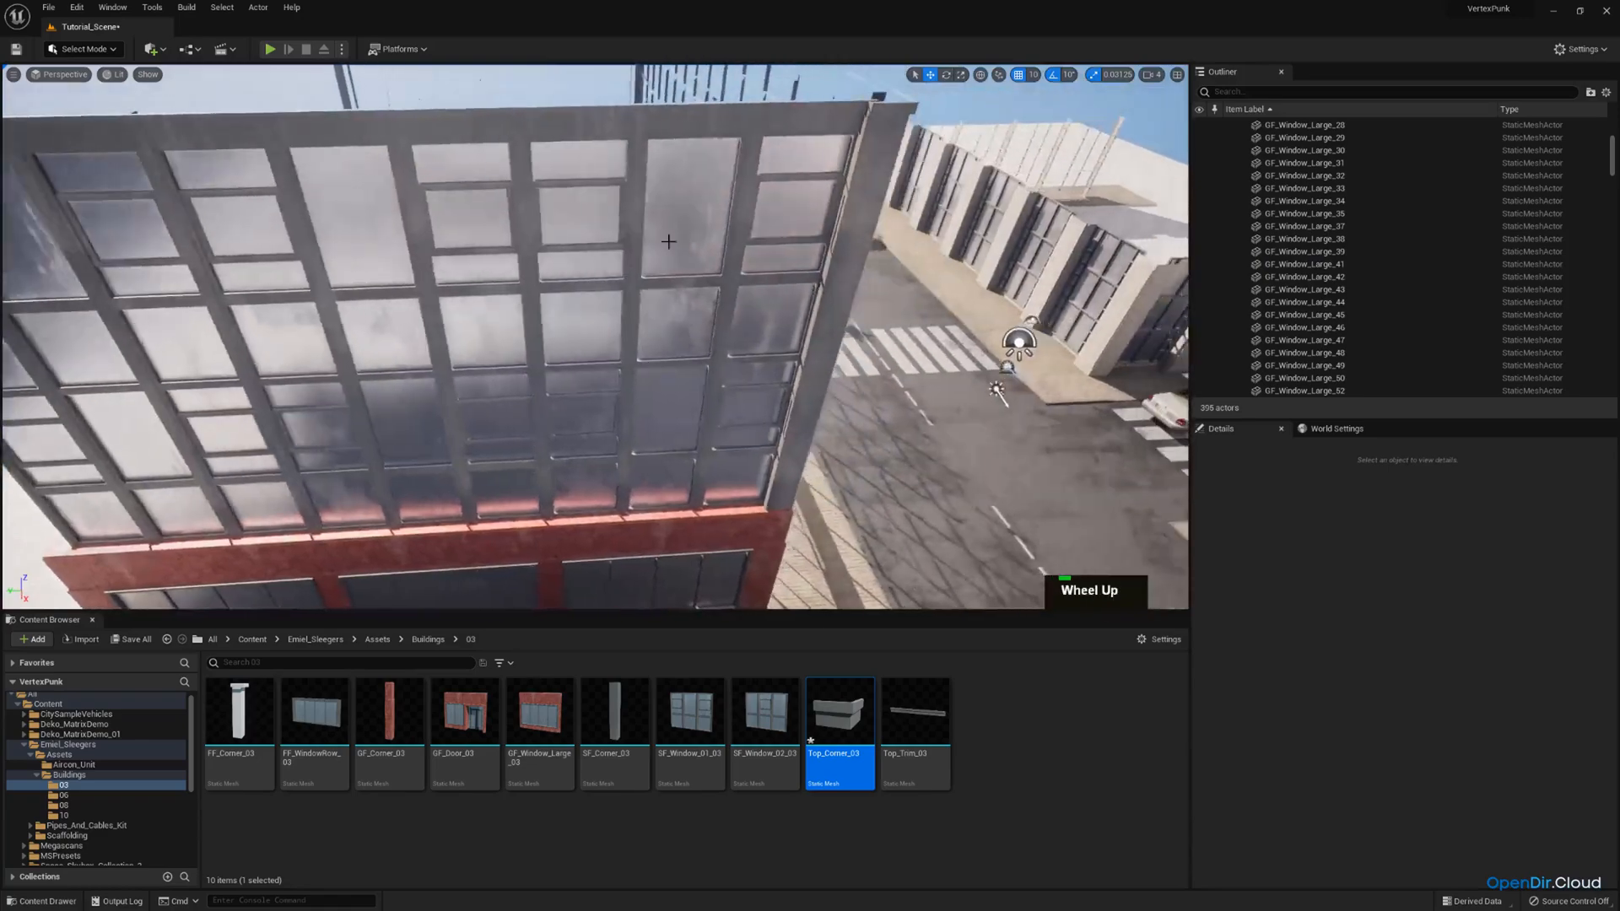
pyautogui.click(855, 108)
pyautogui.keyDown('ctrl'); pyautogui.click(835, 255); pyautogui.keyUp('ctrl')
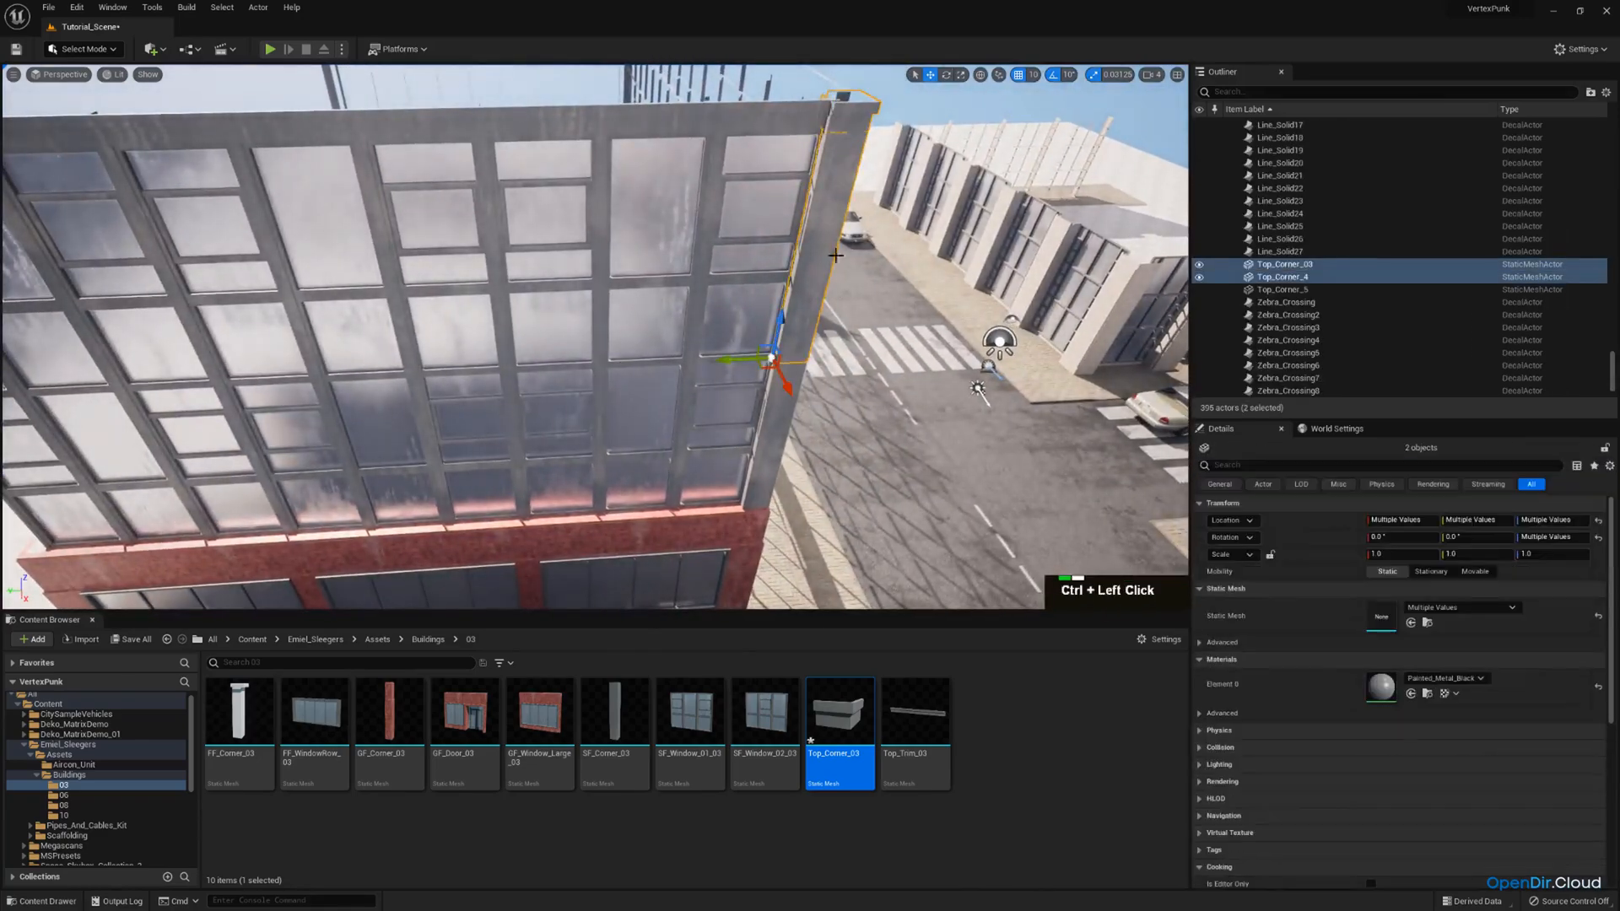
pyautogui.keyDown('ctrl'); pyautogui.click(770, 424); pyautogui.keyUp('ctrl')
pyautogui.moveTo(771, 424); pyautogui.dragTo(705, 456, button='right')
pyautogui.press('s')
pyautogui.hotkey('ctrl', 'c')
pyautogui.hotkey('ctrl', 'v')
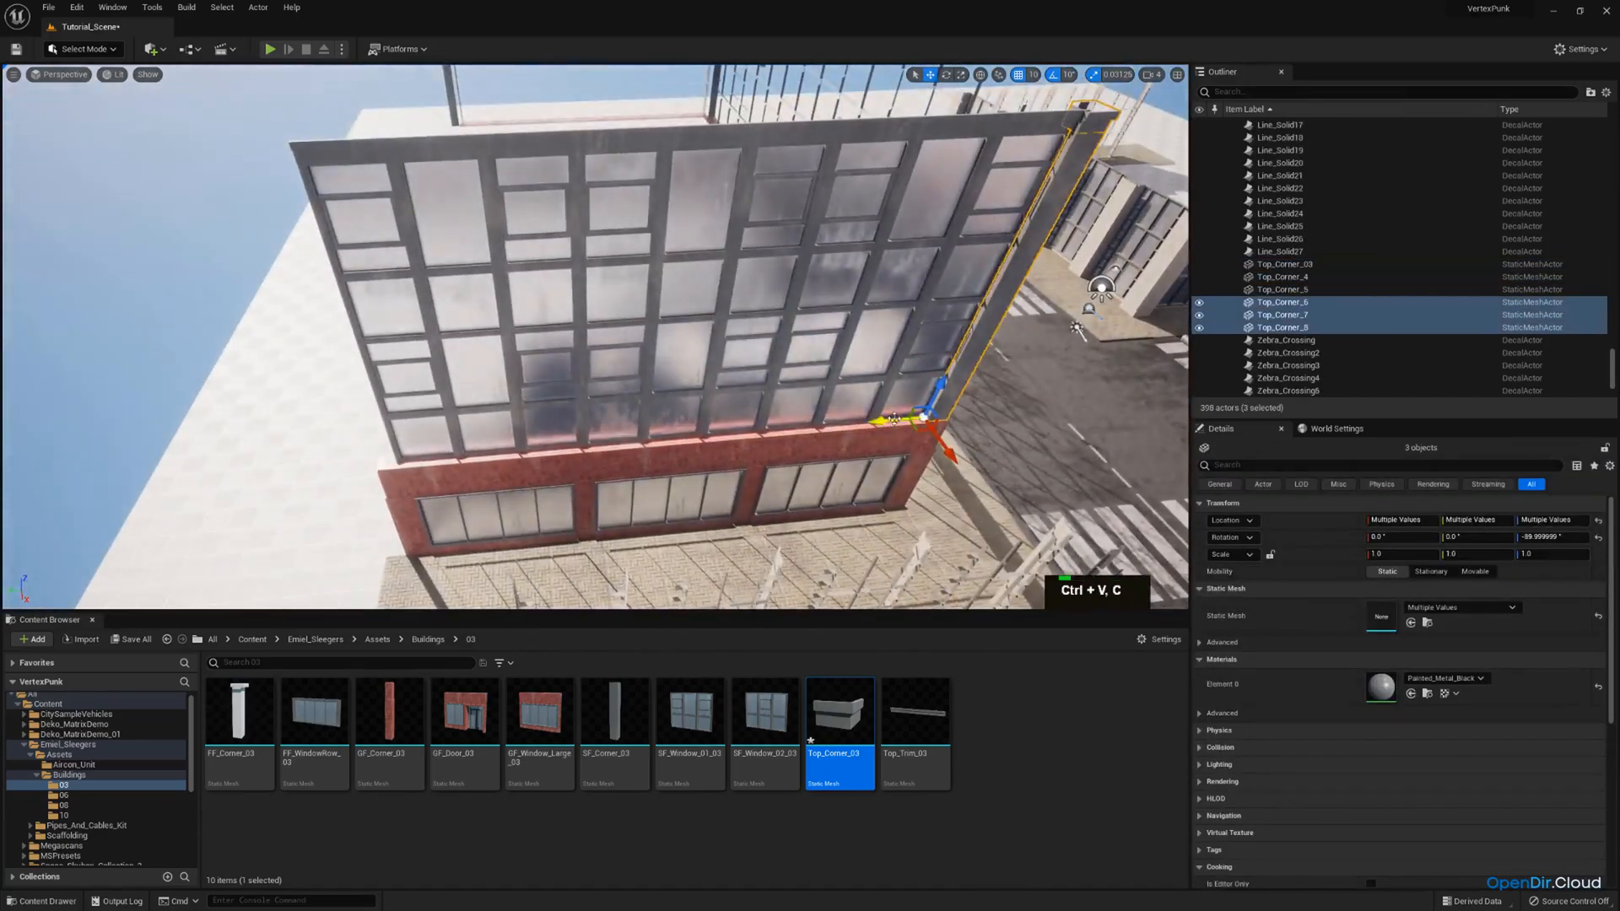
pyautogui.press('a')
pyautogui.moveTo(416, 443); pyautogui.dragTo(497, 417, button='right')
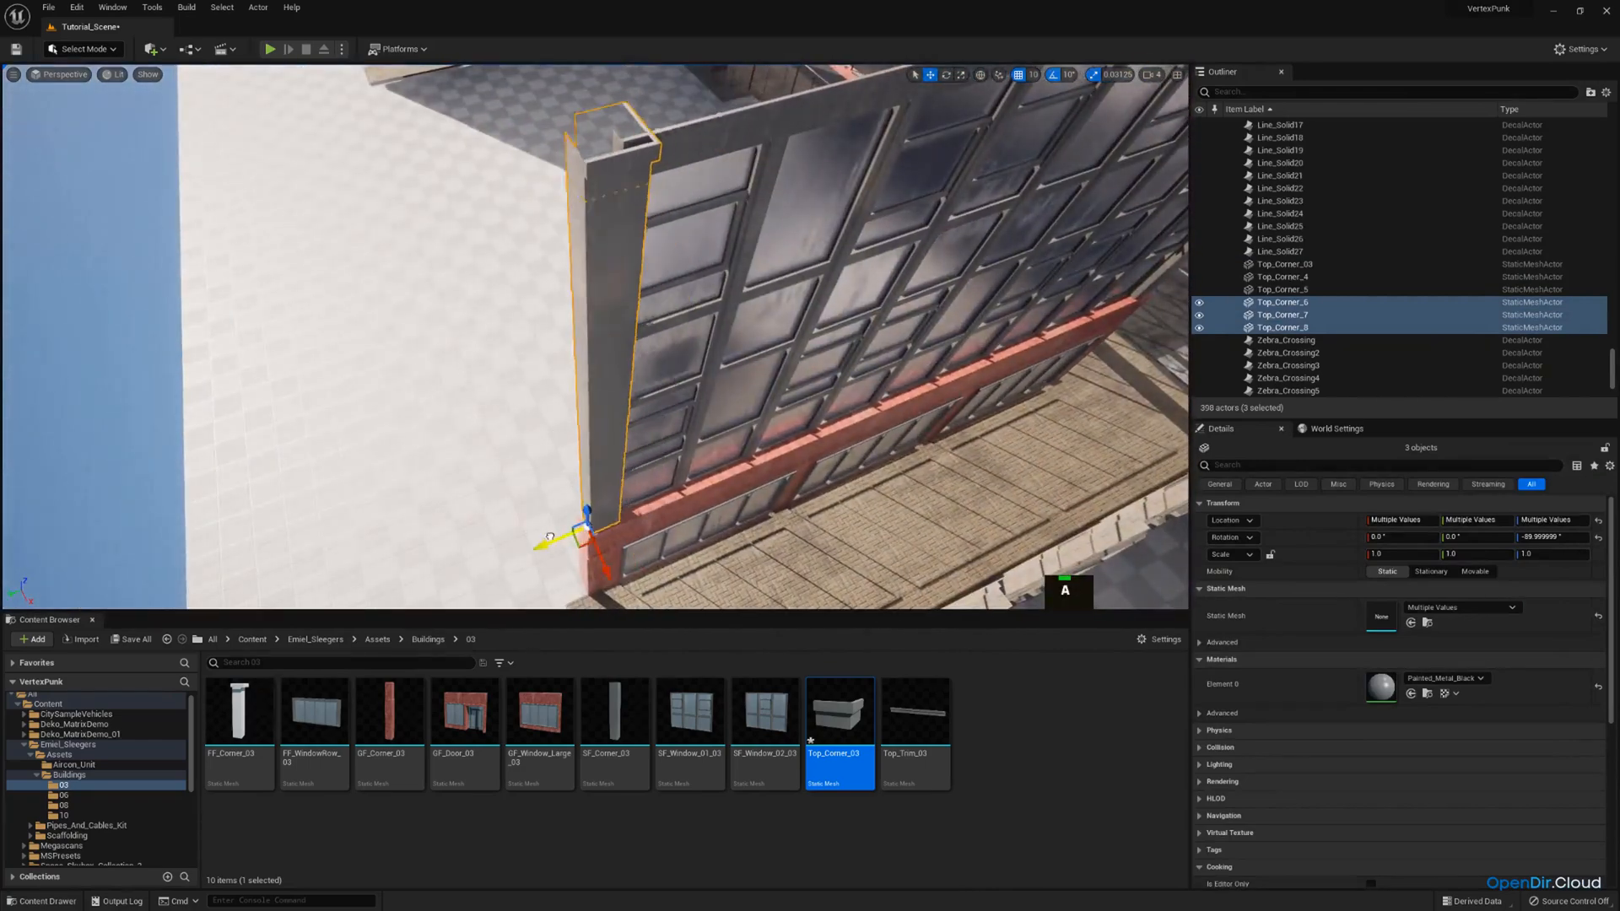
# Slide the copied corner stack along Y until it sits against the short facade's far edge.
pyautogui.press('w')
pyautogui.moveTo(497, 417); pyautogui.dragTo(619, 457, button='right')
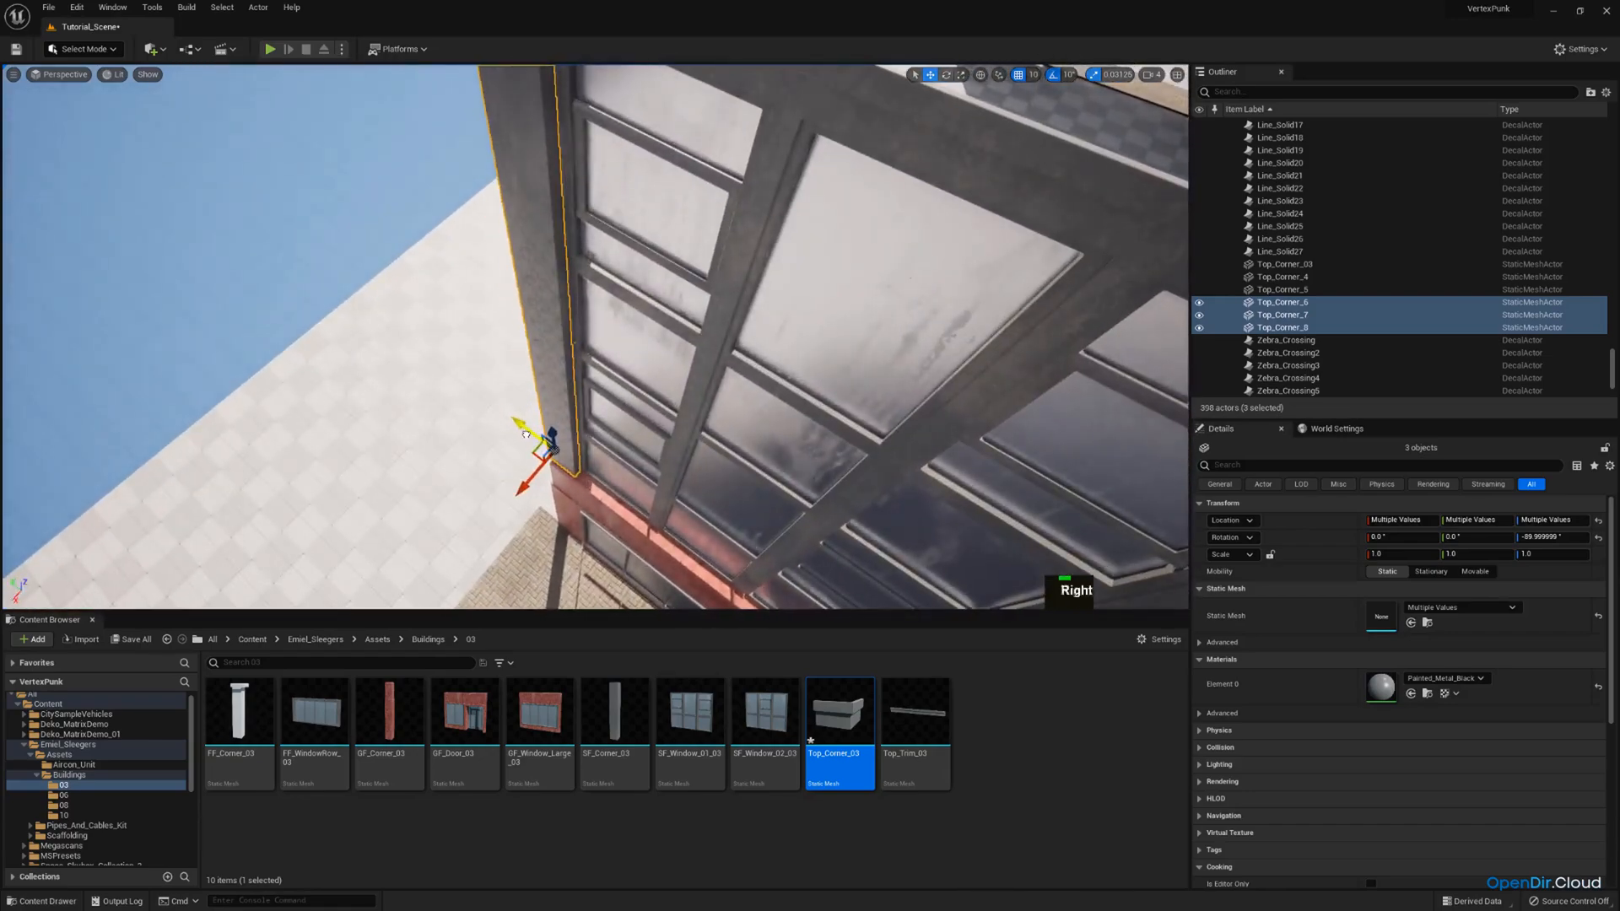
pyautogui.press('q')
pyautogui.press('w')
pyautogui.moveTo(526, 434); pyautogui.dragTo(567, 413, button='right')
pyautogui.press('a')
pyautogui.press('w')
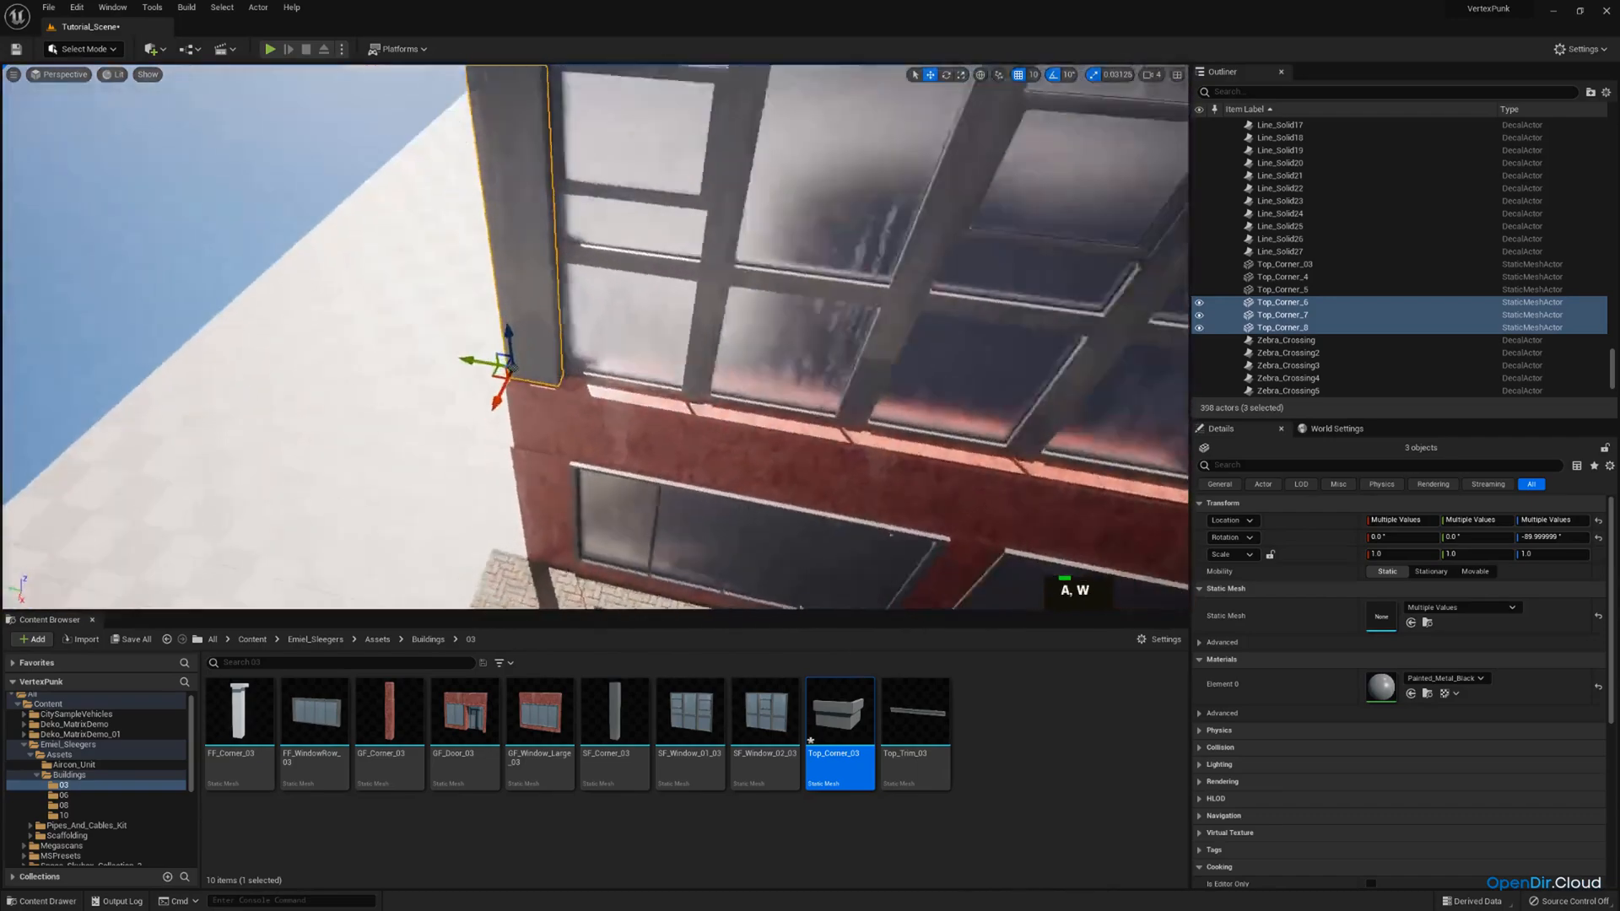
# Turn off position snapping and fine-align the copied corner stack with the facade windows and roof trim.
pyautogui.click(1021, 78)
pyautogui.moveTo(692, 337); pyautogui.dragTo(659, 354, button='right')
pyautogui.press('w')
pyautogui.press('d')
pyautogui.press('e')
pyautogui.press('s')
pyautogui.press('a')
pyautogui.press('w')
pyautogui.press('e')
pyautogui.moveTo(644, 227)
pyautogui.mouseDown(button='right')
pyautogui.moveTo(639, 187)
pyautogui.moveTo(645, 227)
pyautogui.mouseUp(button='right')
pyautogui.press('w')
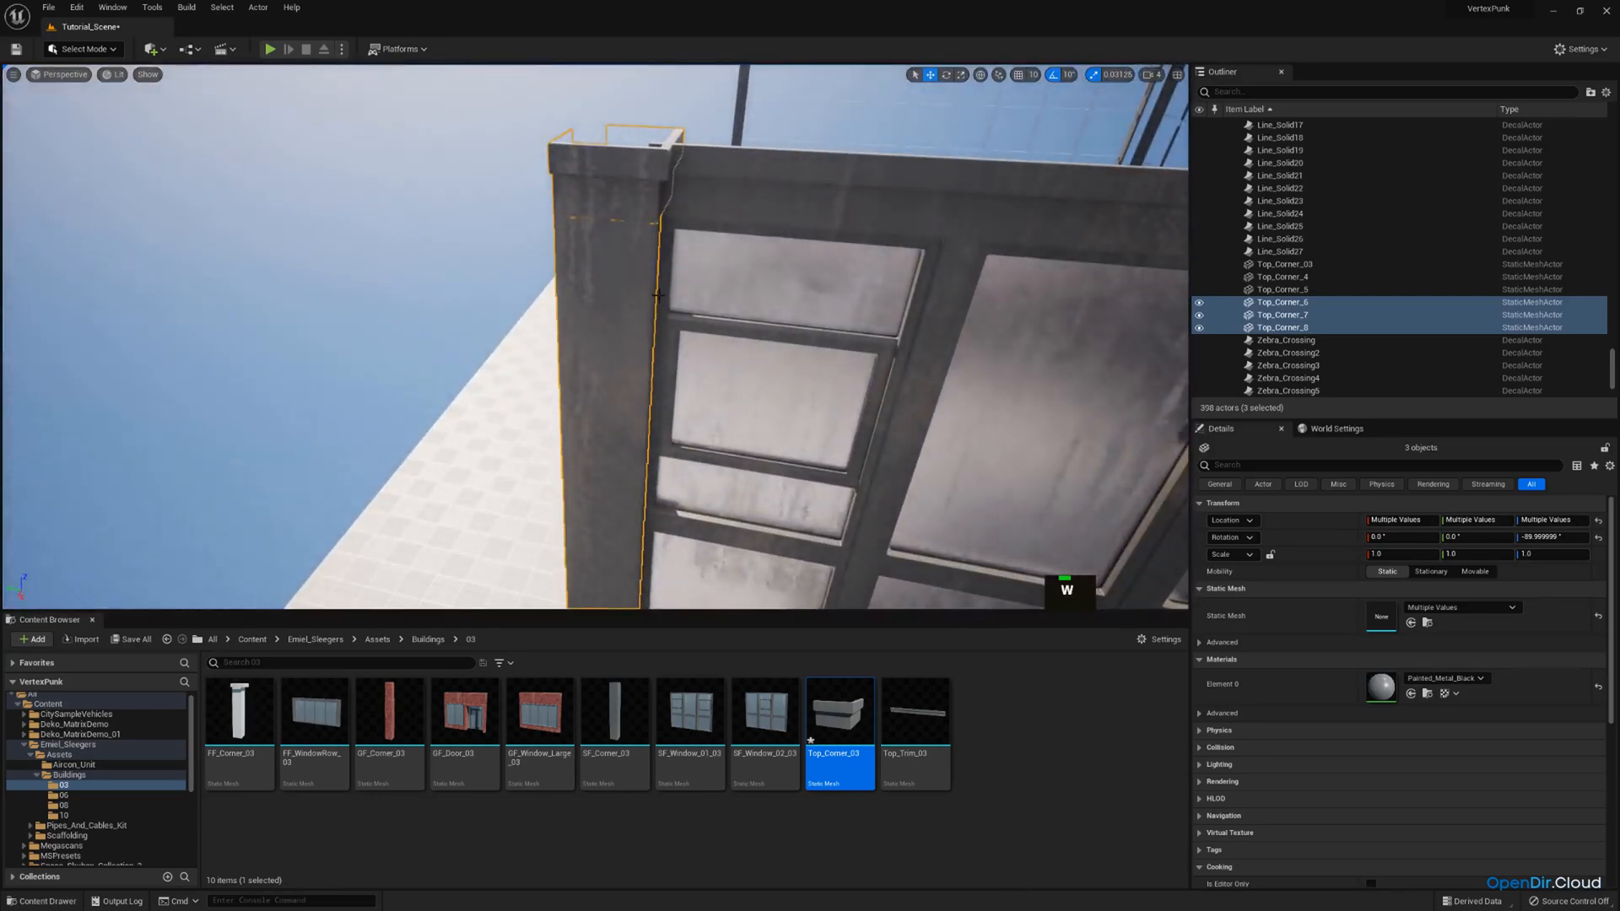
pyautogui.press('s')
pyautogui.moveTo(644, 527); pyautogui.dragTo(651, 243, button='right')
# Delete the old corner column pieces at the building's next corner.
pyautogui.press('w')
pyautogui.scroll(1, 696, 287)
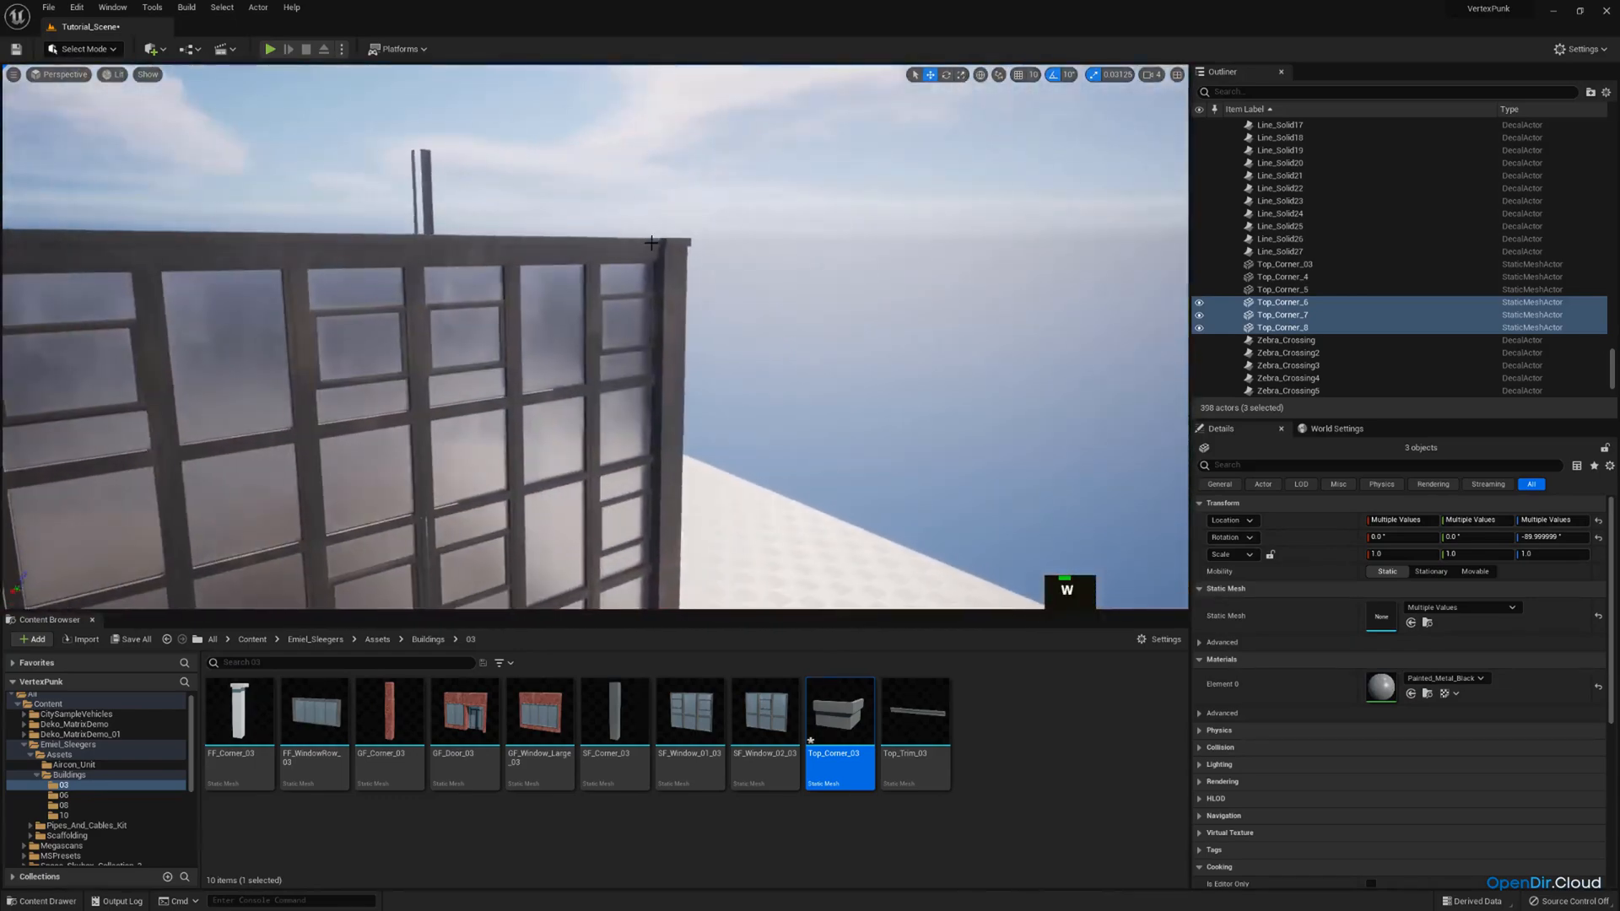
pyautogui.press('Delete')
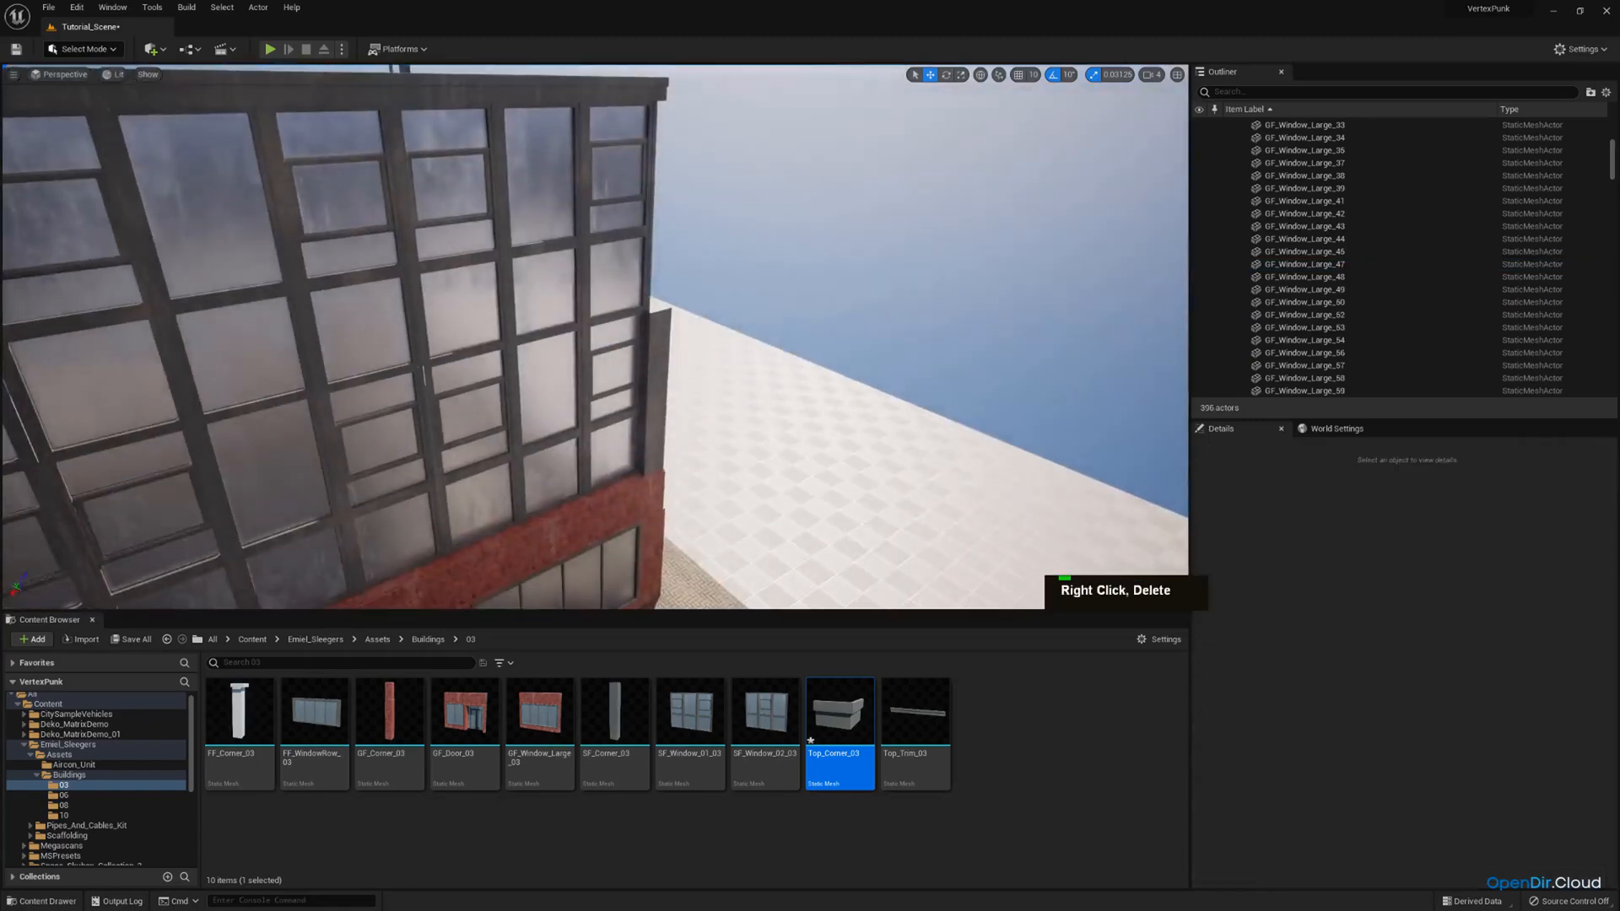
pyautogui.click(659, 379)
pyautogui.press('Delete')
pyautogui.press('w')
pyautogui.moveTo(659, 379); pyautogui.dragTo(757, 266, button='right')
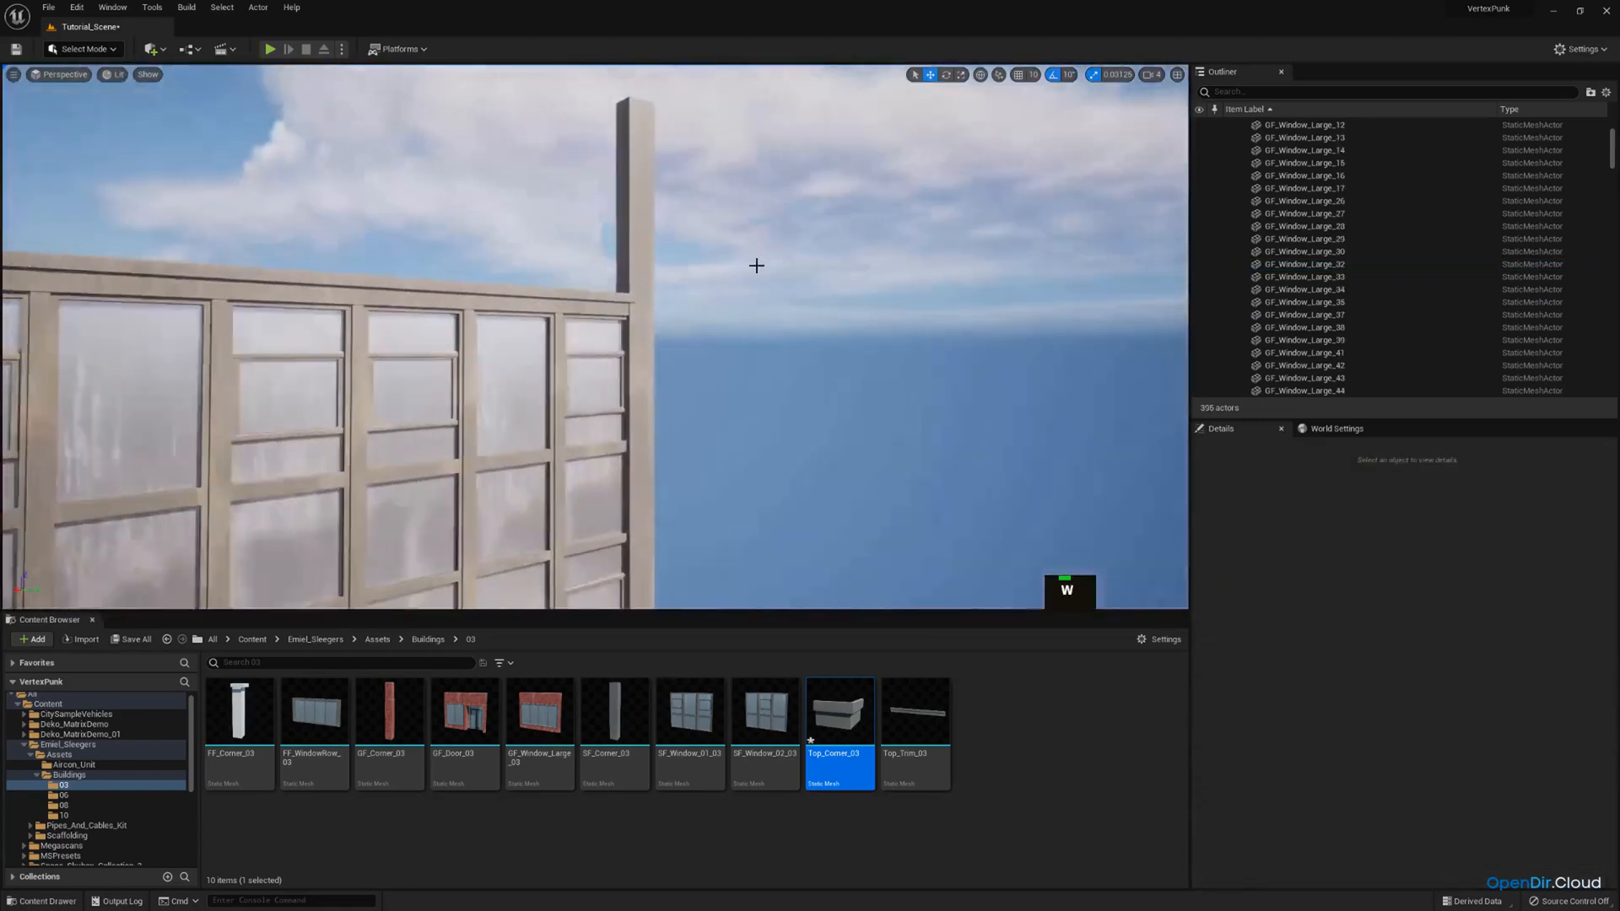
# Delete the remaining old corner column rising above the roofline at the facade's end.
pyautogui.click(616, 222)
pyautogui.press('Delete')
# Duplicate the fitted roof cap and two columns at the street facade's corner.
pyautogui.moveTo(655, 318)
pyautogui.mouseDown(button='right')
pyautogui.moveTo(647, 353)
pyautogui.moveTo(527, 274)
pyautogui.moveTo(591, 291)
pyautogui.moveTo(641, 337)
pyautogui.moveTo(645, 292)
pyautogui.mouseUp(button='right')
pyautogui.press('w')
pyautogui.press('e')
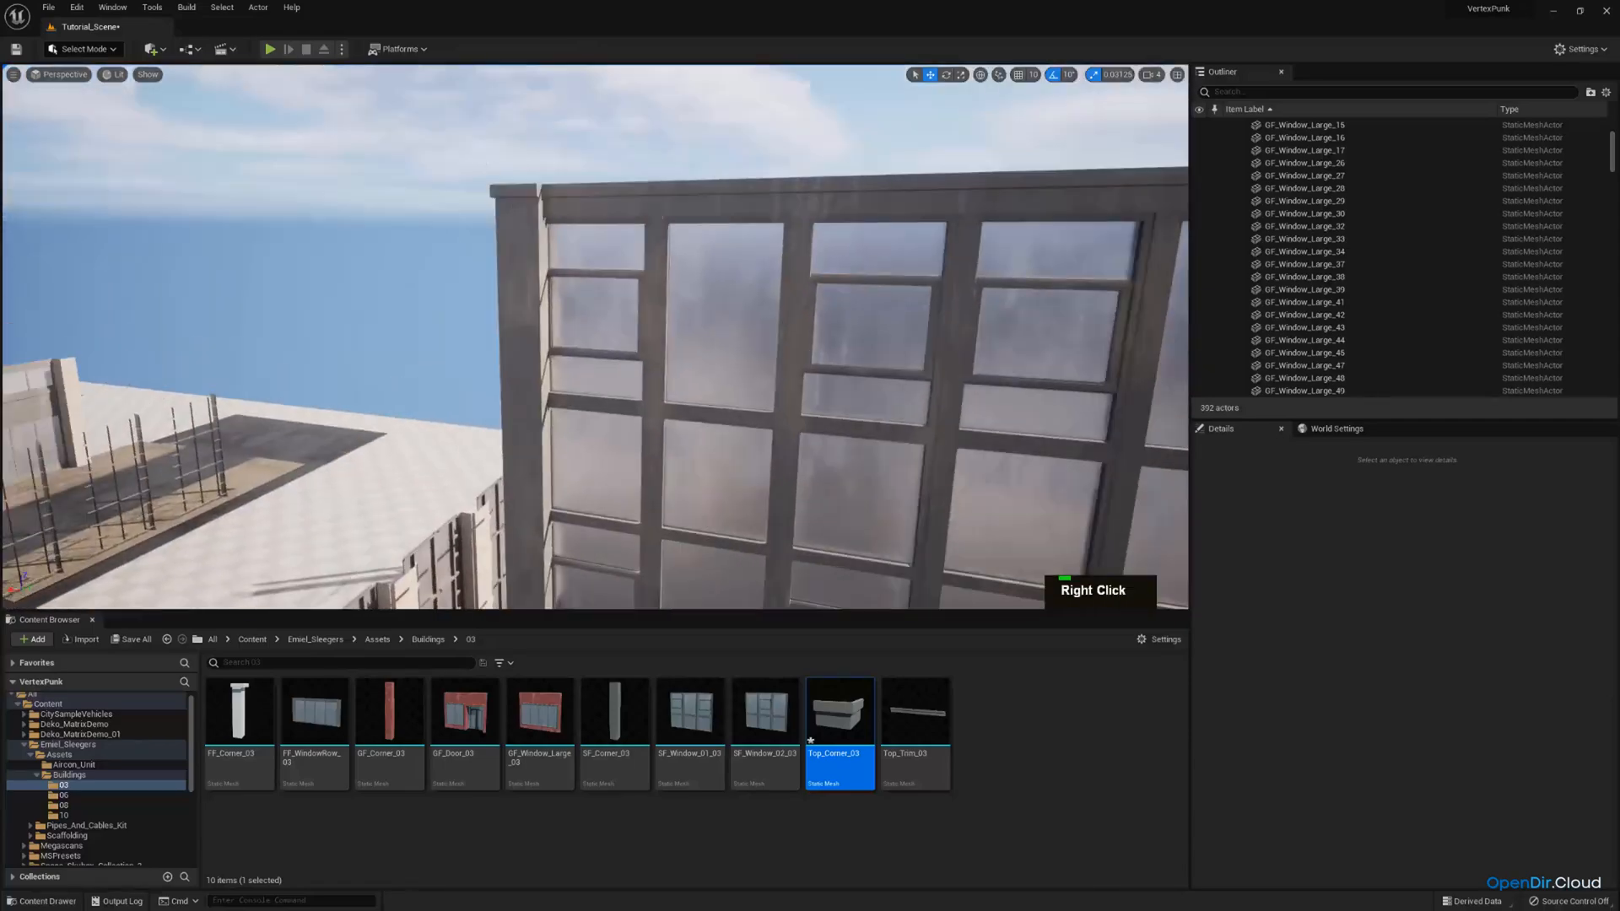
pyautogui.keyDown('ctrl'); pyautogui.click(516, 203); pyautogui.keyUp('ctrl')
pyautogui.keyDown('ctrl'); pyautogui.click(523, 283); pyautogui.keyUp('ctrl')
pyautogui.moveTo(525, 284); pyautogui.dragTo(533, 388, button='right')
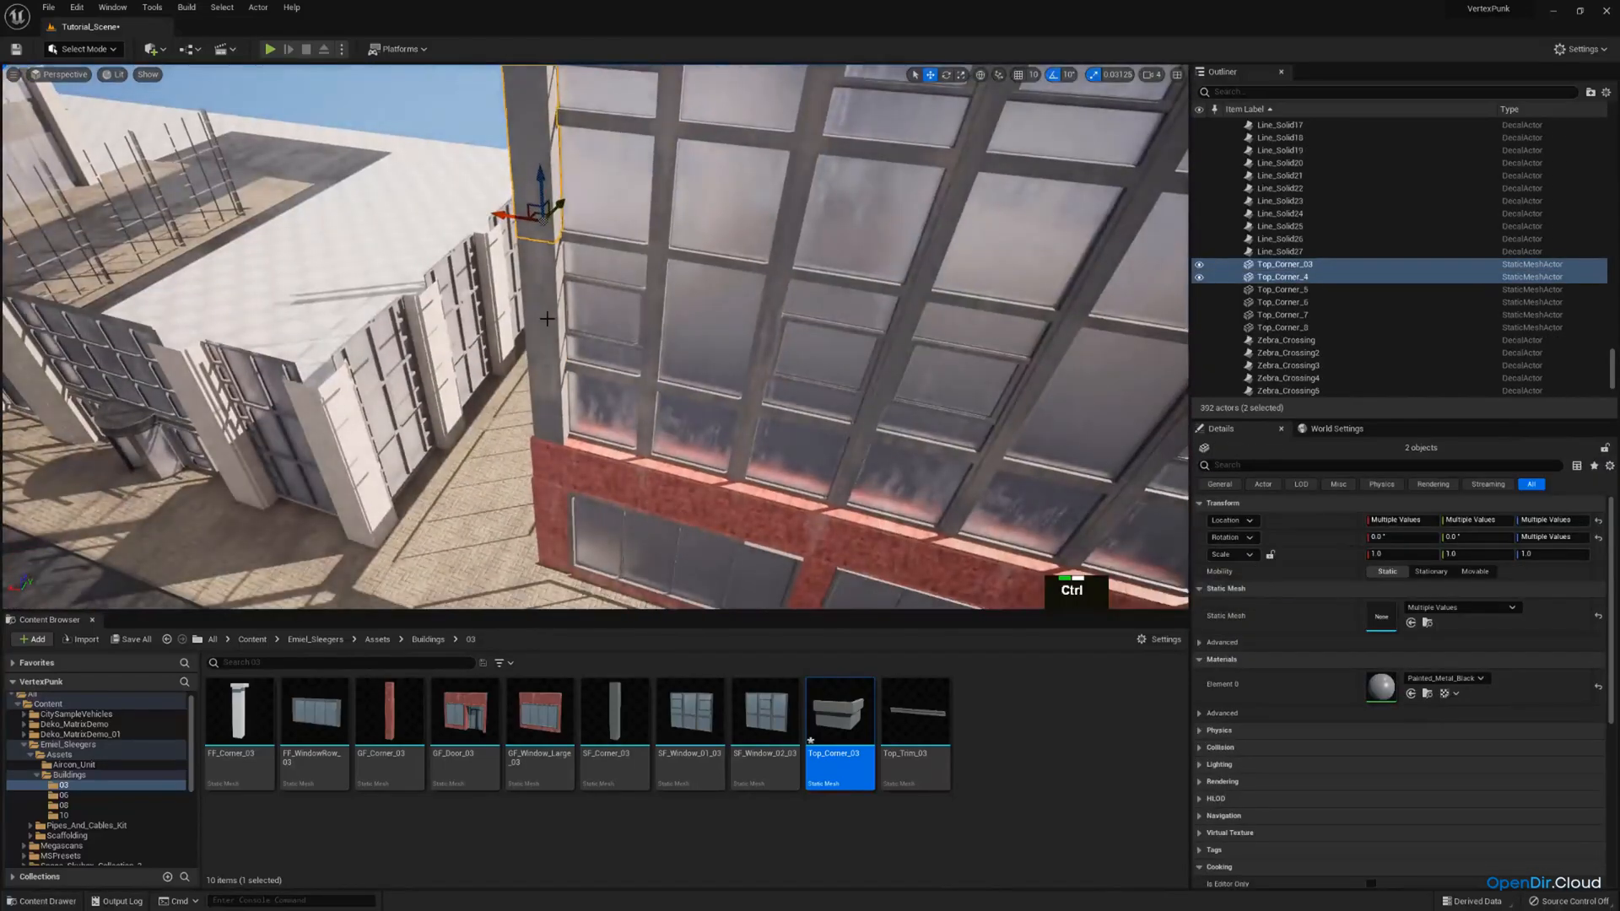
pyautogui.keyDown('ctrl'); pyautogui.click(540, 325); pyautogui.keyUp('ctrl')
pyautogui.press('s')
pyautogui.moveTo(540, 325); pyautogui.dragTo(595, 308, button='right')
pyautogui.hotkey('ctrl', 'c')
pyautogui.hotkey('ctrl', 'v')
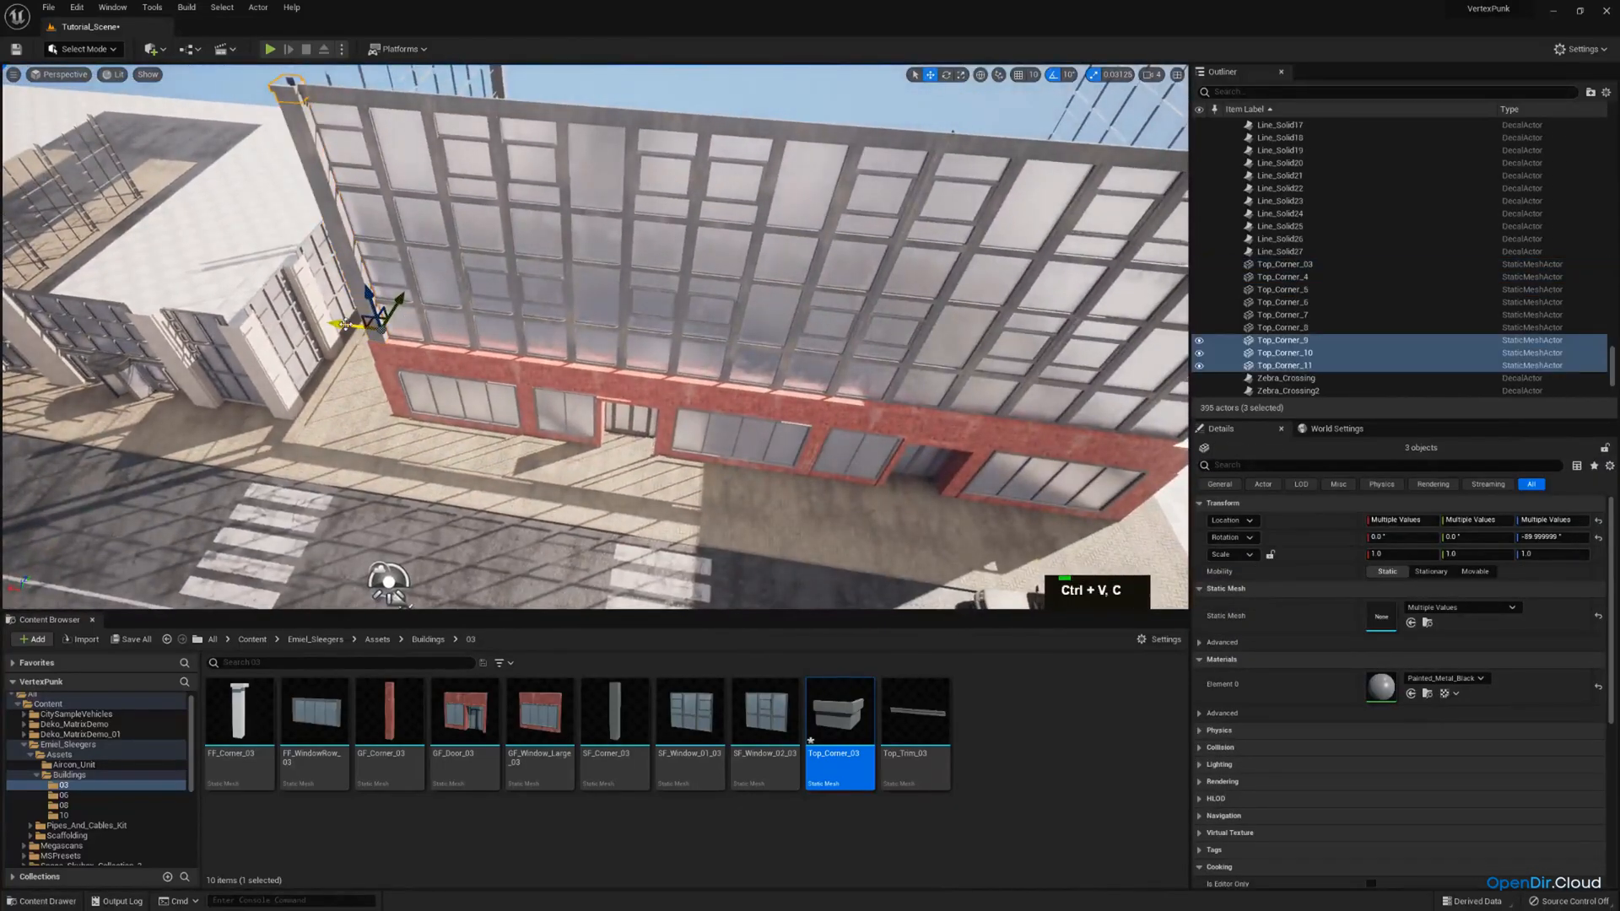
# Move the copied corner stack along X to the far end of the long street facade.
pyautogui.moveTo(346, 324); pyautogui.dragTo(979, 330)
pyautogui.press('s')
pyautogui.moveTo(979, 330); pyautogui.dragTo(602, 404, button='right')
pyautogui.press('w')
pyautogui.press('d')
pyautogui.press('w')
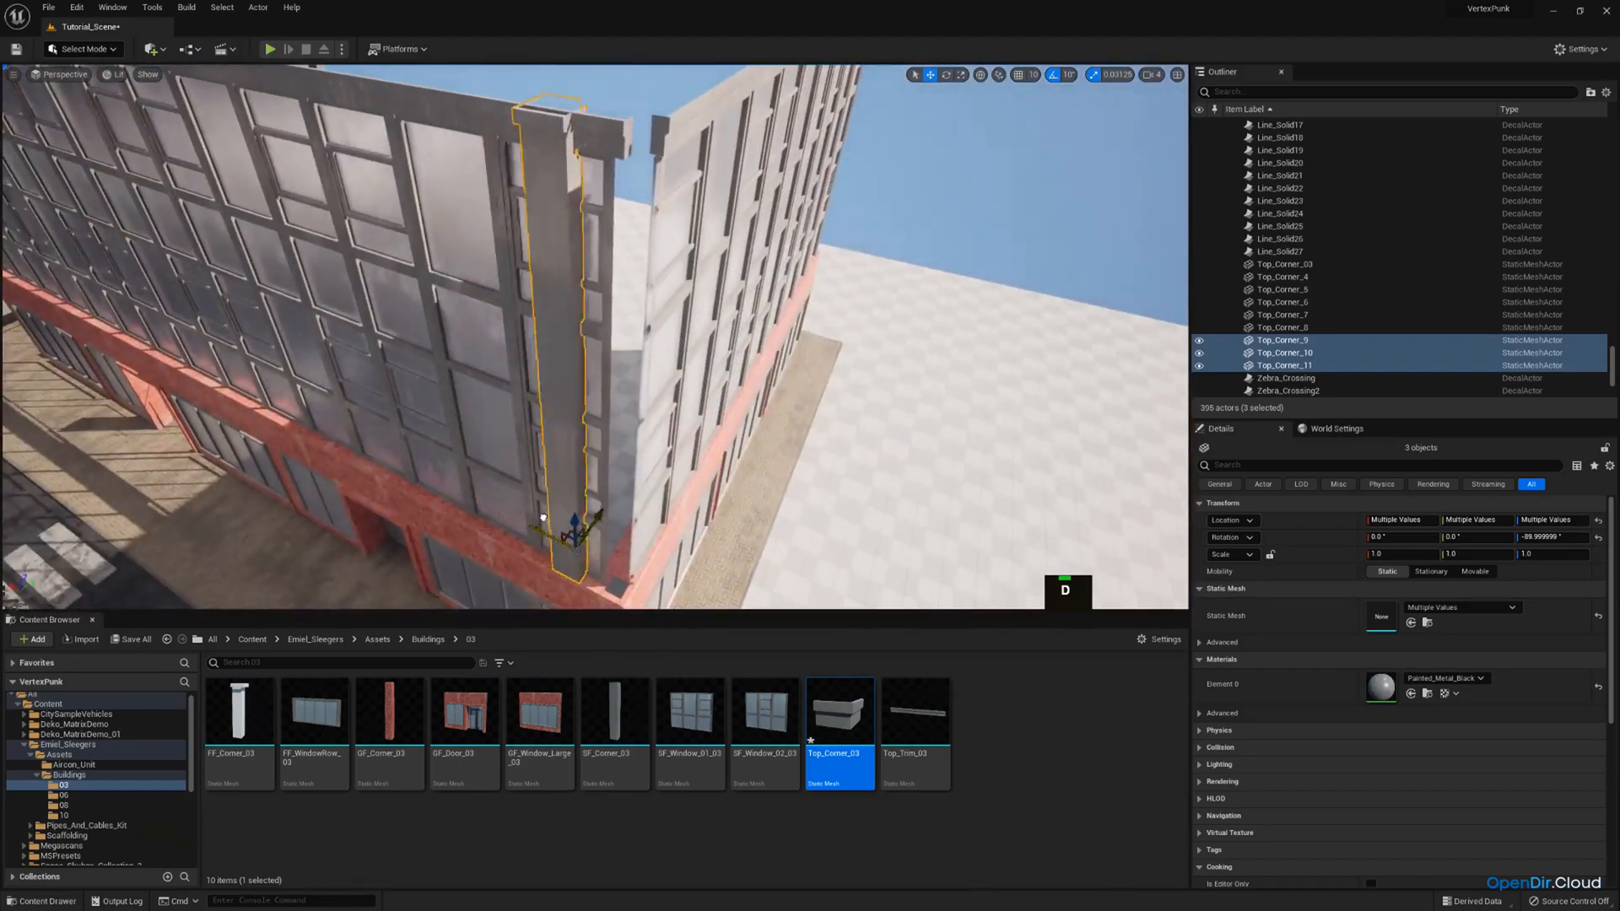
# Rotate the copied corner stack by -90° about the vertical axis to face the new corner.
pyautogui.moveTo(584, 524); pyautogui.dragTo(604, 481, button='right')
pyautogui.press('w')
pyautogui.press('a')
pyautogui.press('s')
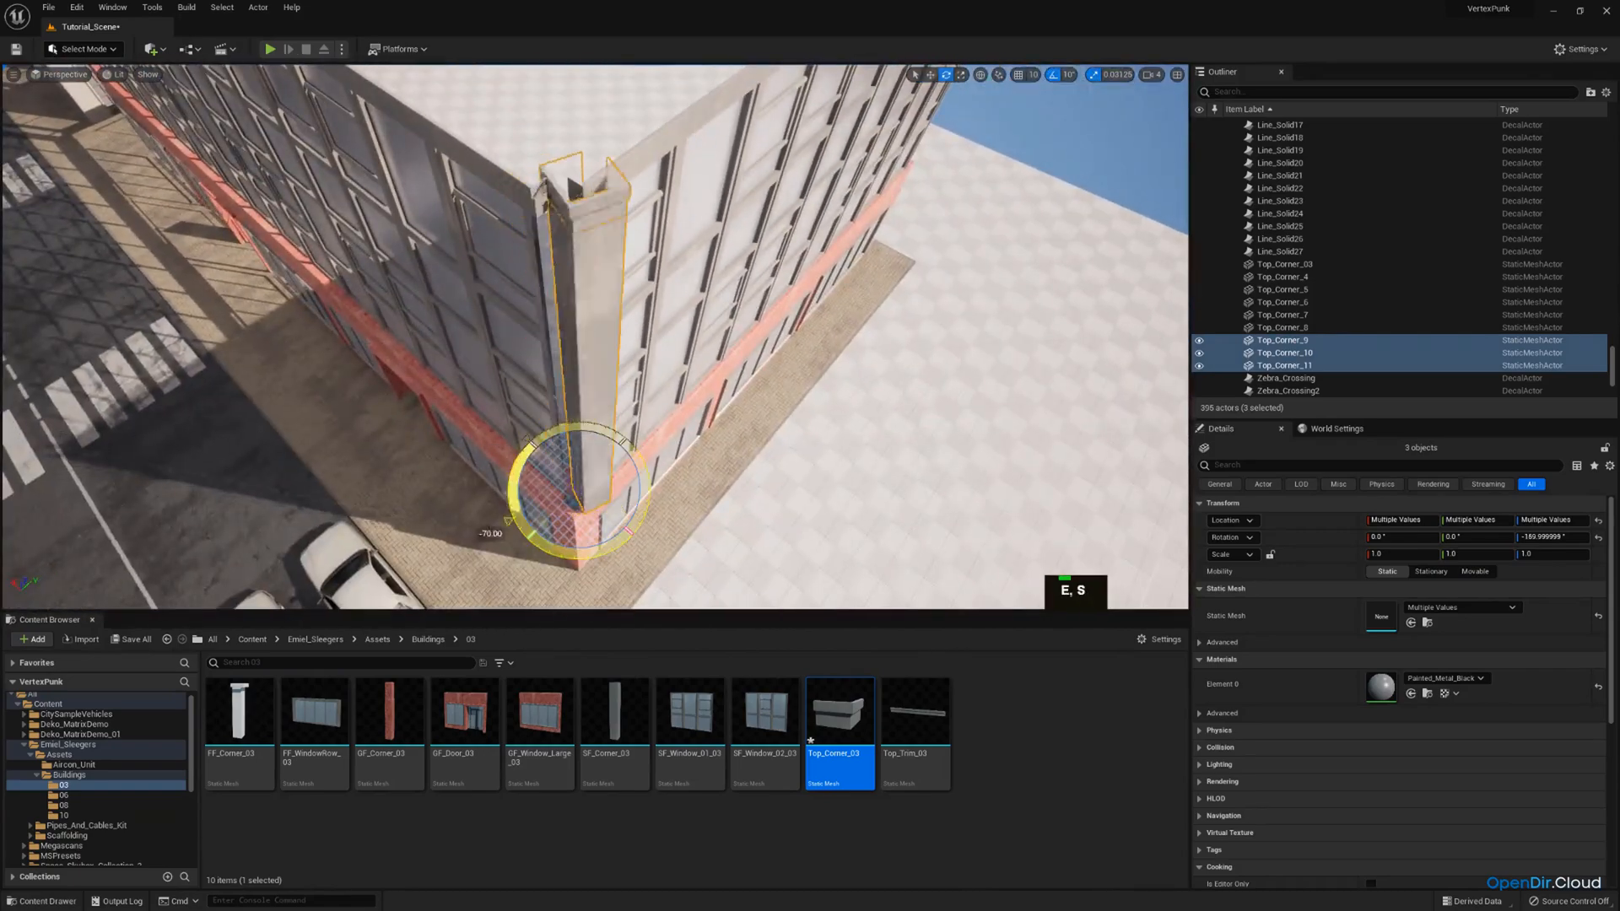
pyautogui.press('a')
# Fine-align the rotated corner stack with the building's outer edges above the red ground floor.
pyautogui.moveTo(573, 485)
pyautogui.mouseDown(button='right')
pyautogui.moveTo(601, 488)
pyautogui.moveTo(537, 469)
pyautogui.moveTo(541, 484)
pyautogui.mouseUp(button='right')
pyautogui.press('w')
pyautogui.press('d')
pyautogui.press('q')
pyautogui.scroll(-1, 540, 472)
pyautogui.press('w')
pyautogui.press('e')
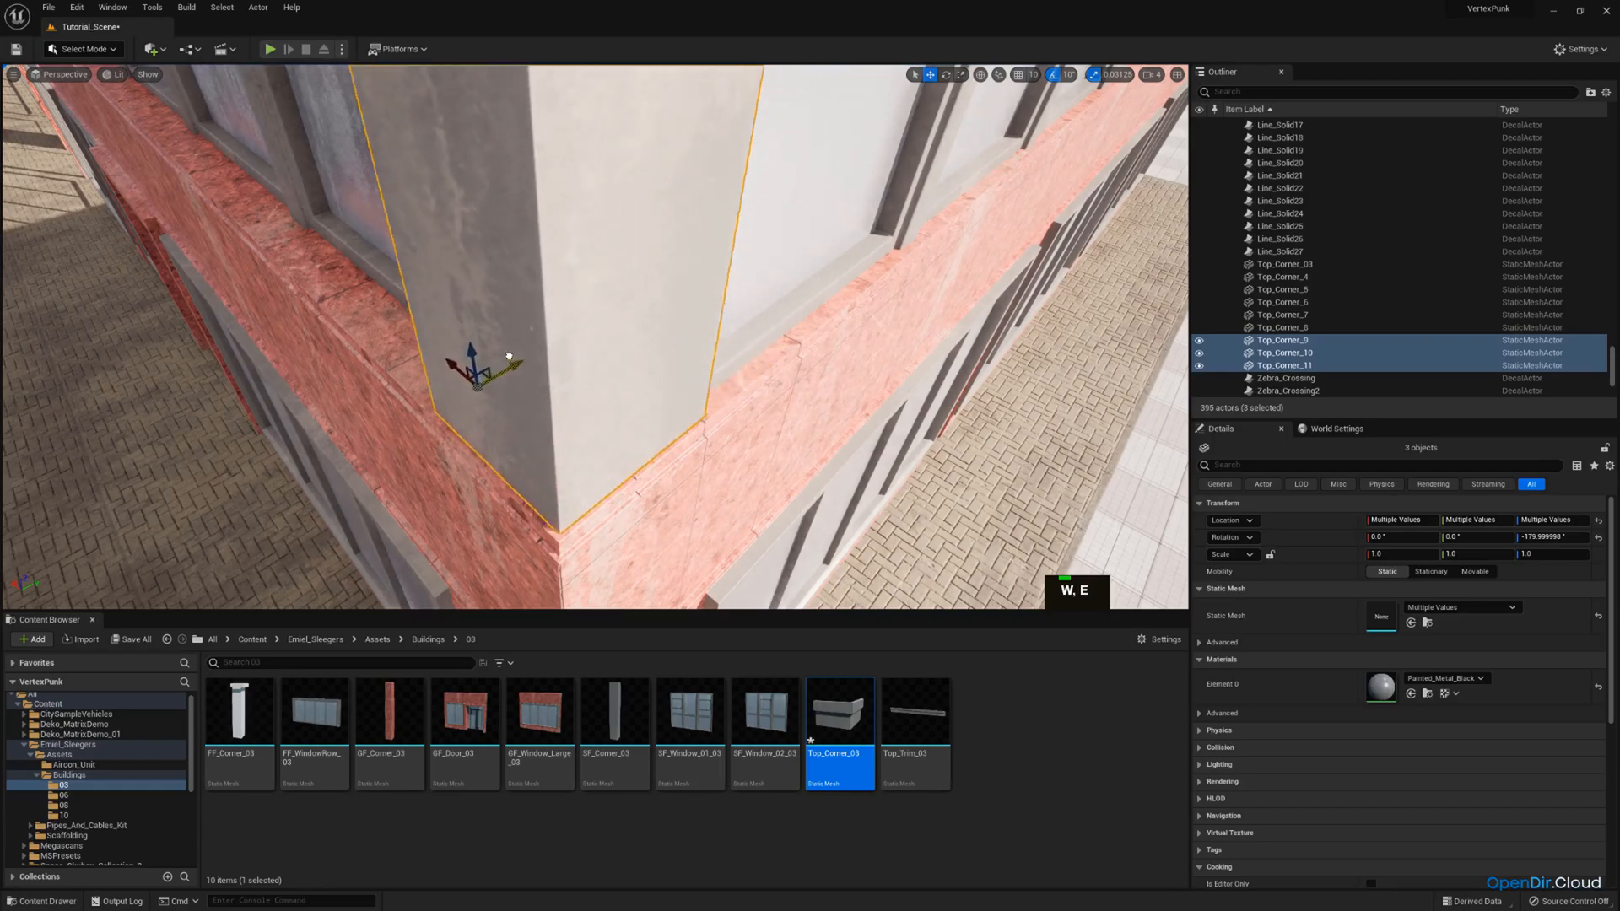
pyautogui.press('a')
pyautogui.moveTo(542, 485); pyautogui.dragTo(422, 447, button='right')
# Duplicate the aligned corner stack and move the copy along Y to the short facade's far corner.
pyautogui.press('e')
pyautogui.press('d')
pyautogui.press('q')
pyautogui.press('d')
pyautogui.press('s')
pyautogui.hotkey('ctrl', 'c')
pyautogui.hotkey('ctrl', 'v')
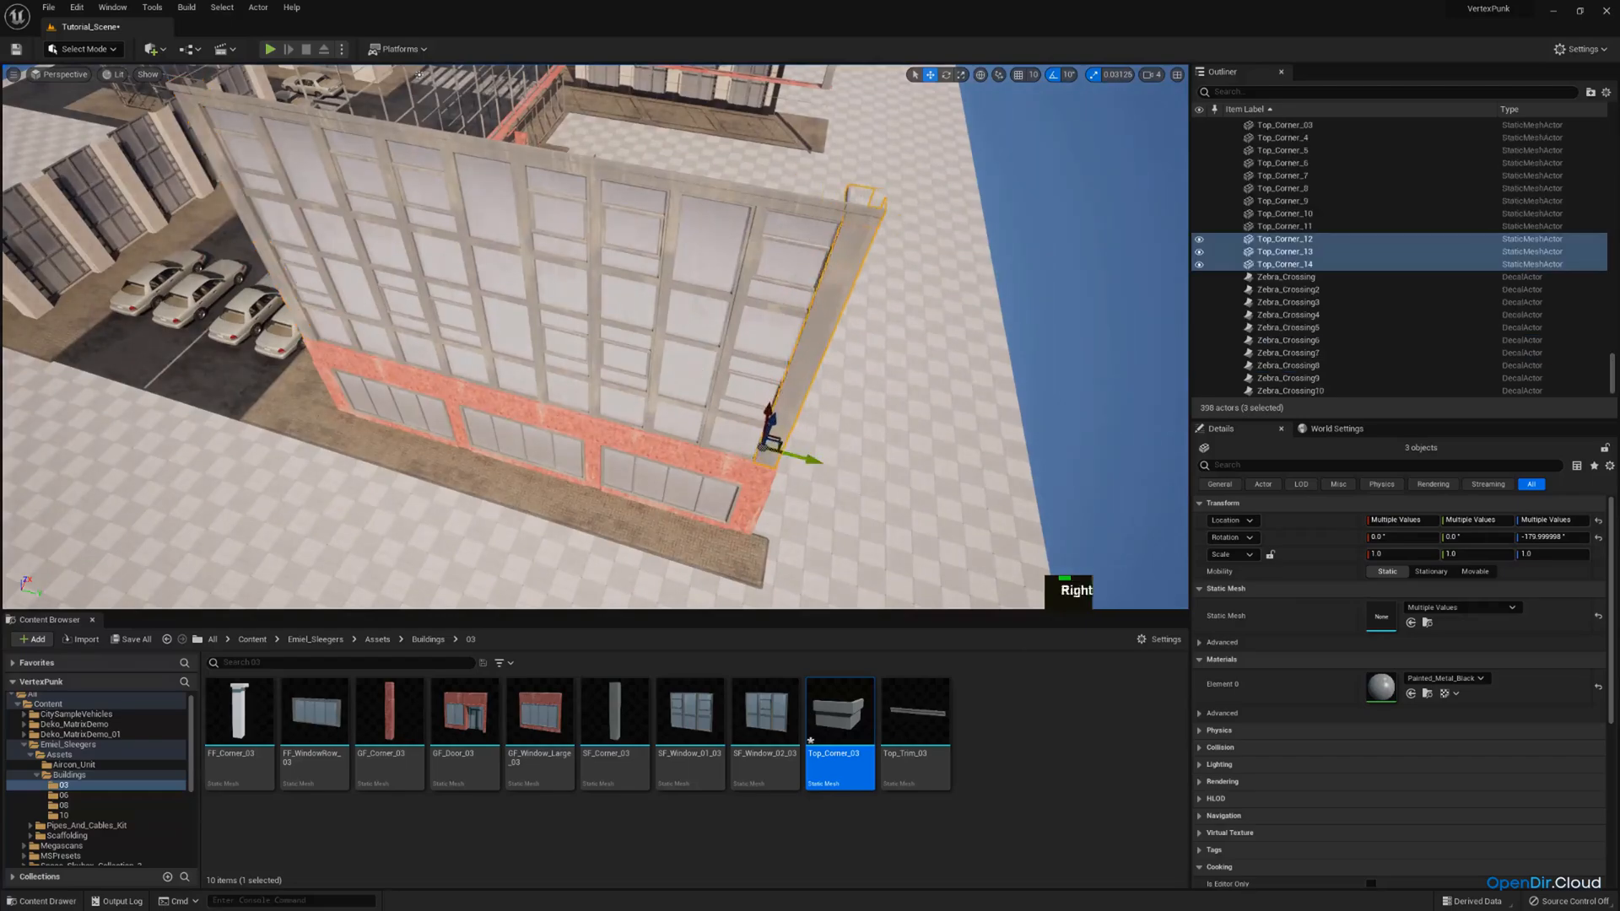
pyautogui.press('w')
pyautogui.moveTo(420, 74); pyautogui.dragTo(507, 79, button='right')
# Nudge the copied corner stack along Y until it sits against the last window's outer edge.
pyautogui.press('a')
pyautogui.moveTo(743, 291); pyautogui.dragTo(781, 293)
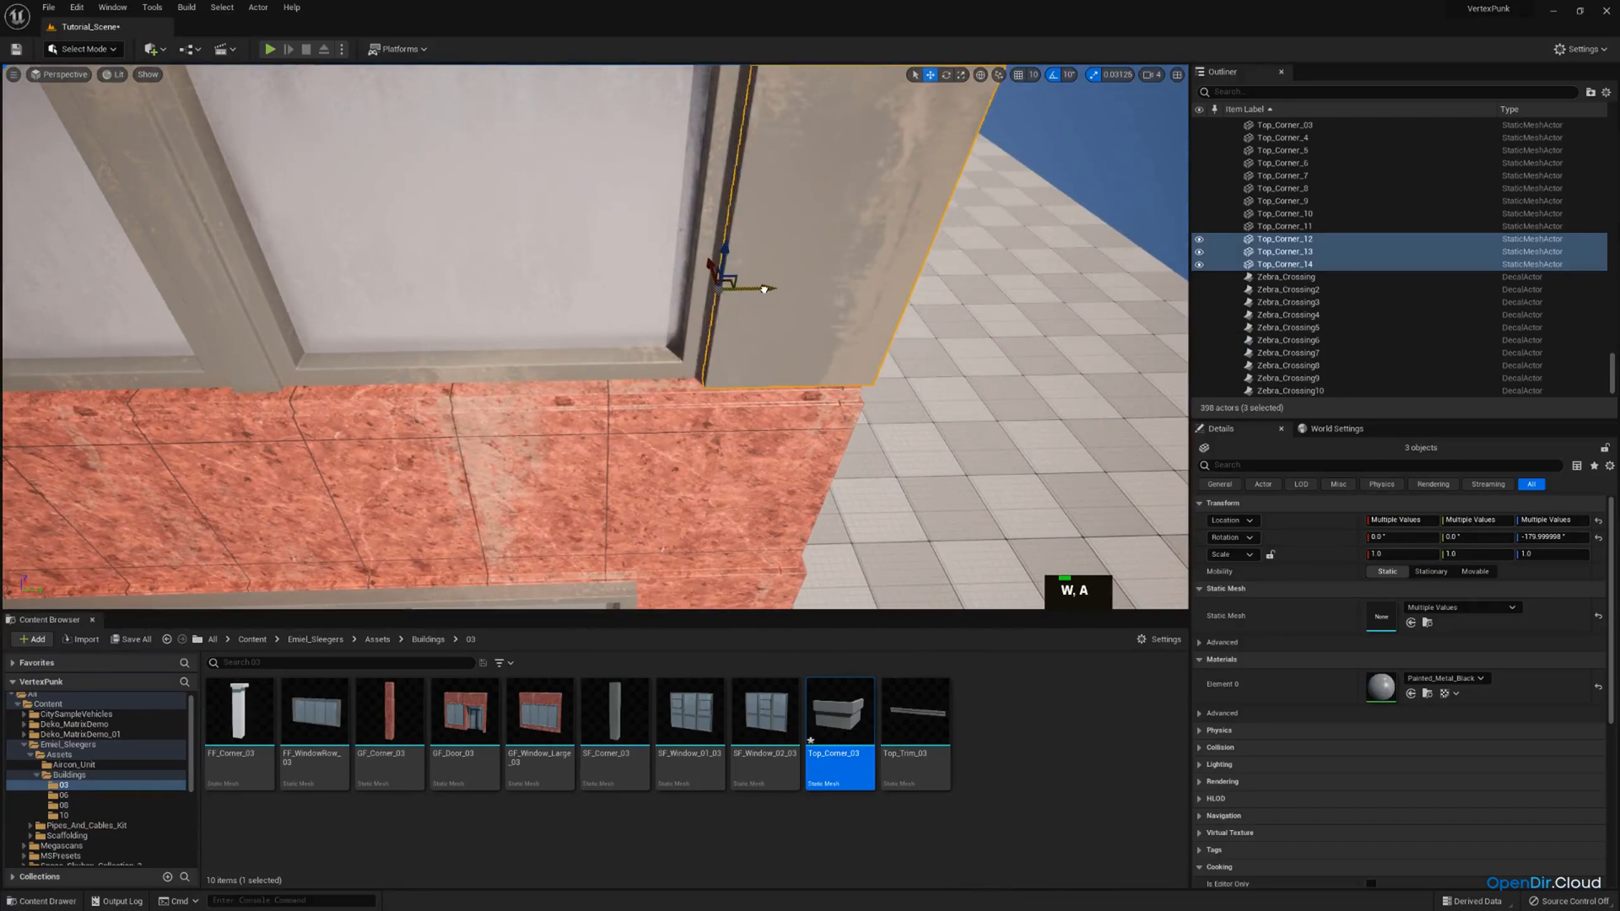
pyautogui.press('s')
pyautogui.moveTo(764, 289); pyautogui.dragTo(751, 216, button='right')
pyautogui.click(945, 231)
# Shift the short facade's six upper windows and three roof trim pieces along X to close the gap at the corner columns.
pyautogui.moveTo(944, 231); pyautogui.dragTo(844, 238, button='right')
pyautogui.press('s')
pyautogui.press('d')
pyautogui.press('w')
pyautogui.press('s')
pyautogui.click(629, 321)
pyautogui.keyDown('ctrl'); pyautogui.click(741, 371); pyautogui.keyUp('ctrl')
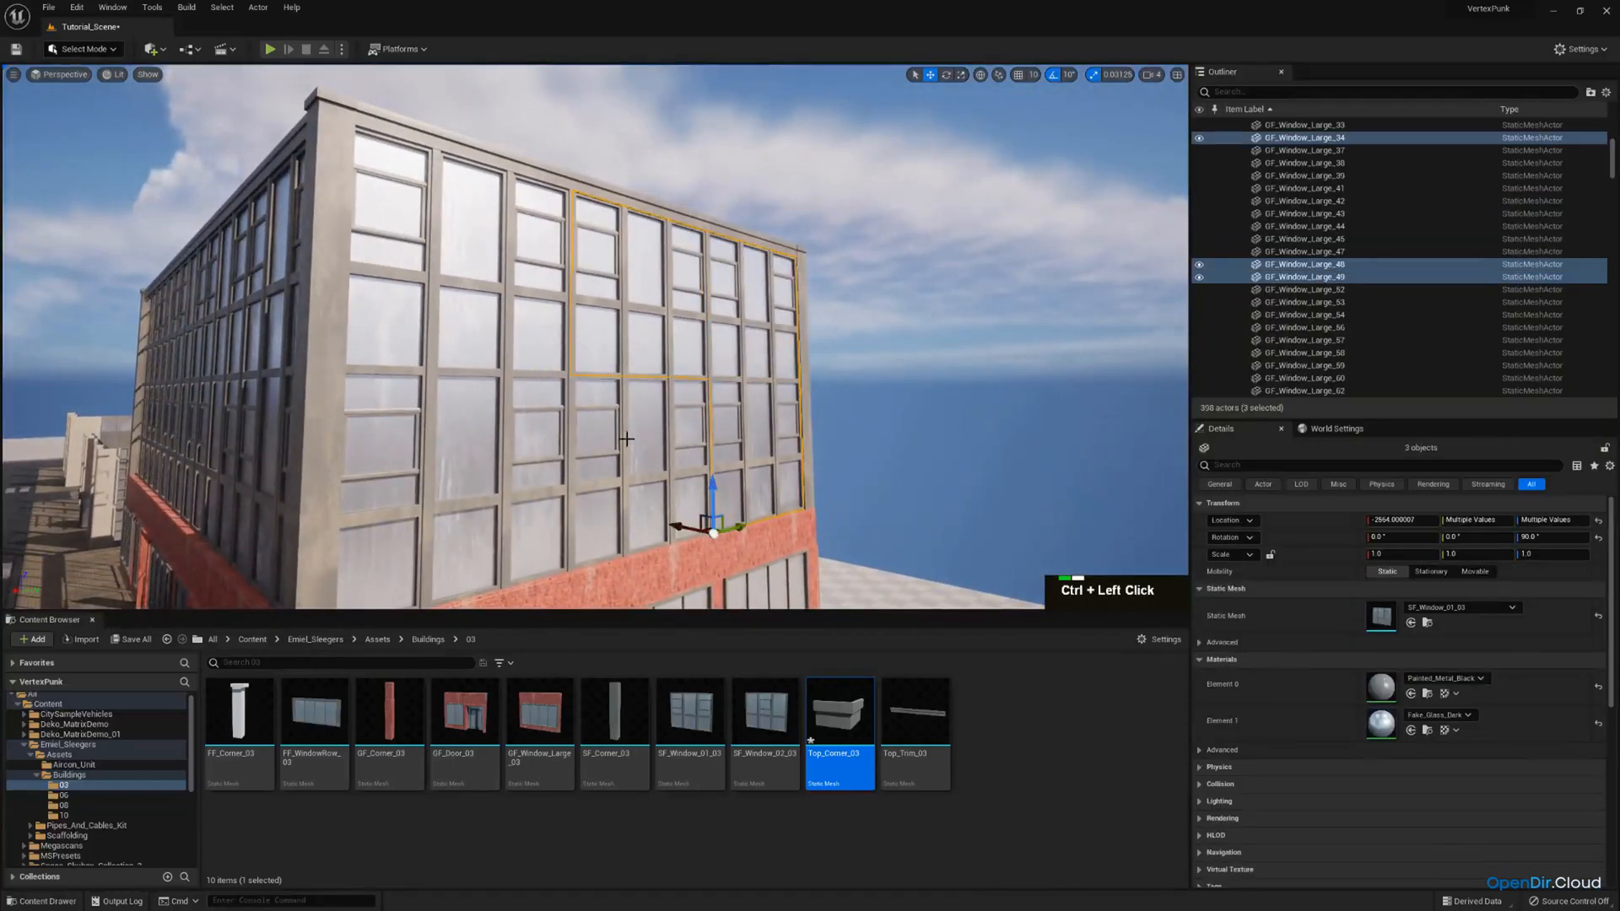
pyautogui.keyDown('ctrl'); pyautogui.click(467, 420); pyautogui.keyUp('ctrl')
pyautogui.keyDown('ctrl'); pyautogui.click(475, 292); pyautogui.keyUp('ctrl')
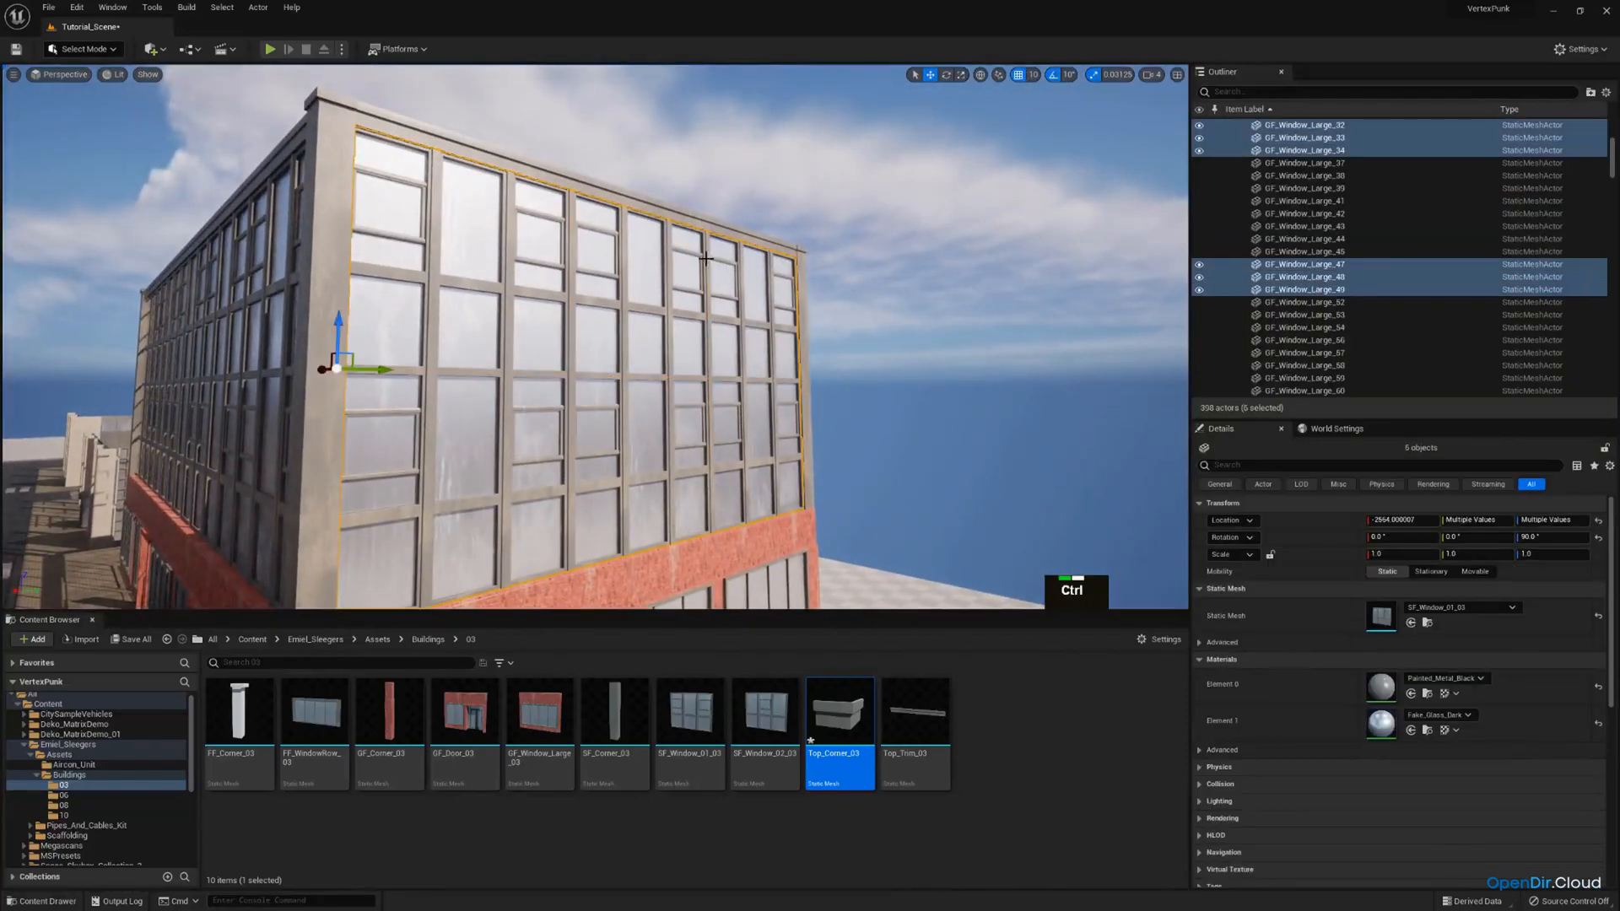
pyautogui.keyDown('ctrl'); pyautogui.click(675, 219); pyautogui.keyUp('ctrl')
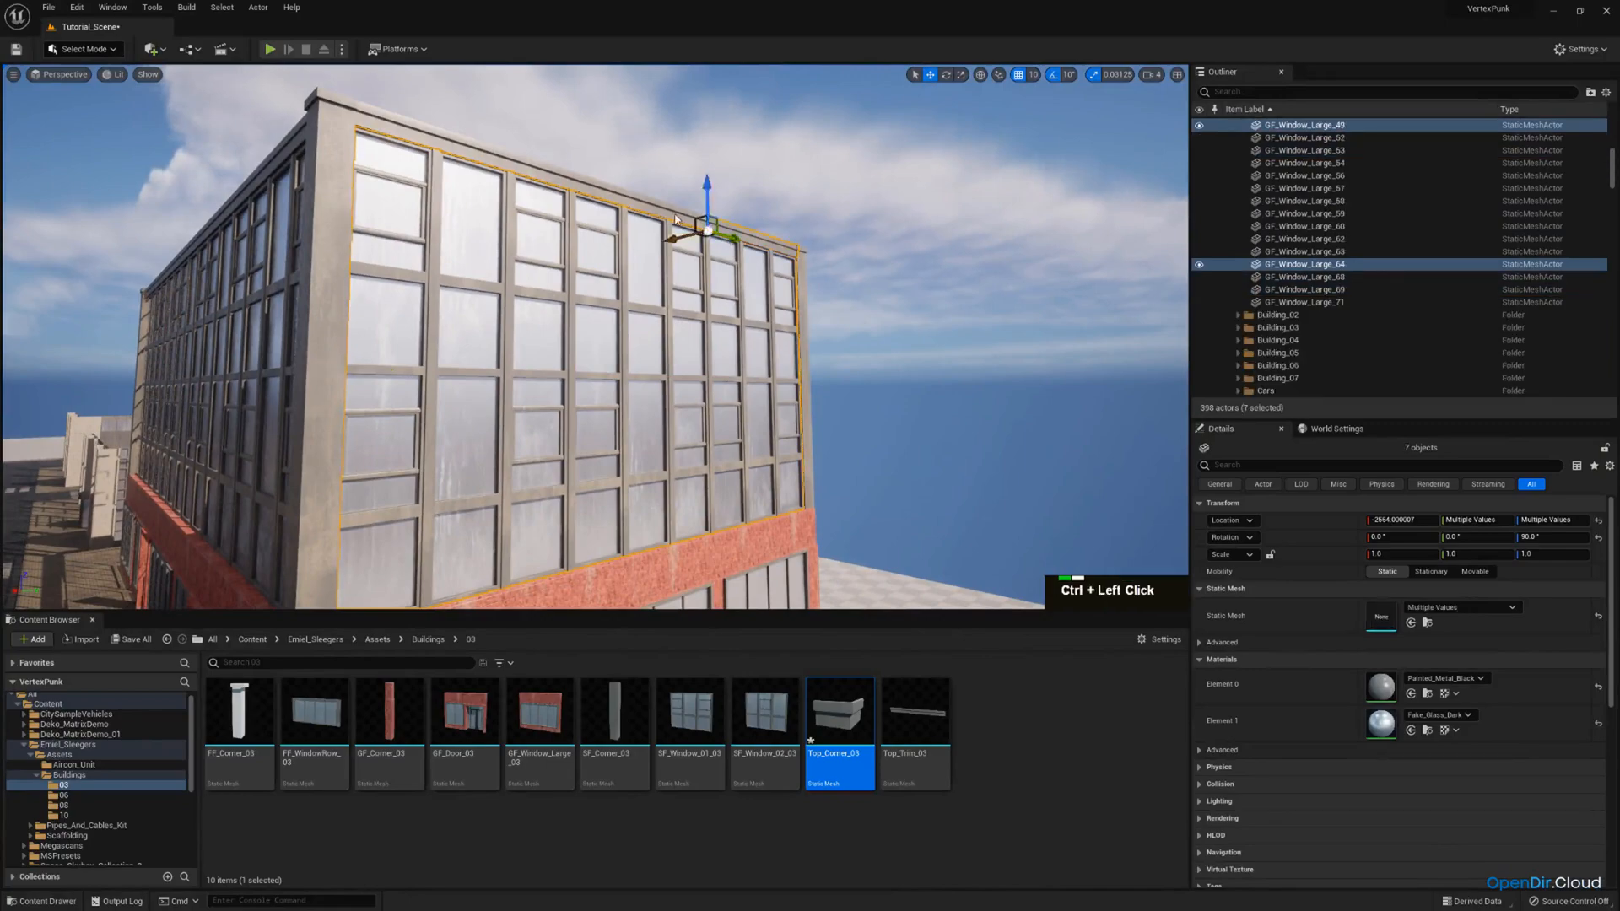
pyautogui.keyDown('ctrl'); pyautogui.click(493, 163); pyautogui.keyUp('ctrl')
pyautogui.press('d')
pyautogui.moveTo(493, 163); pyautogui.dragTo(355, 109, button='right')
pyautogui.press('w')
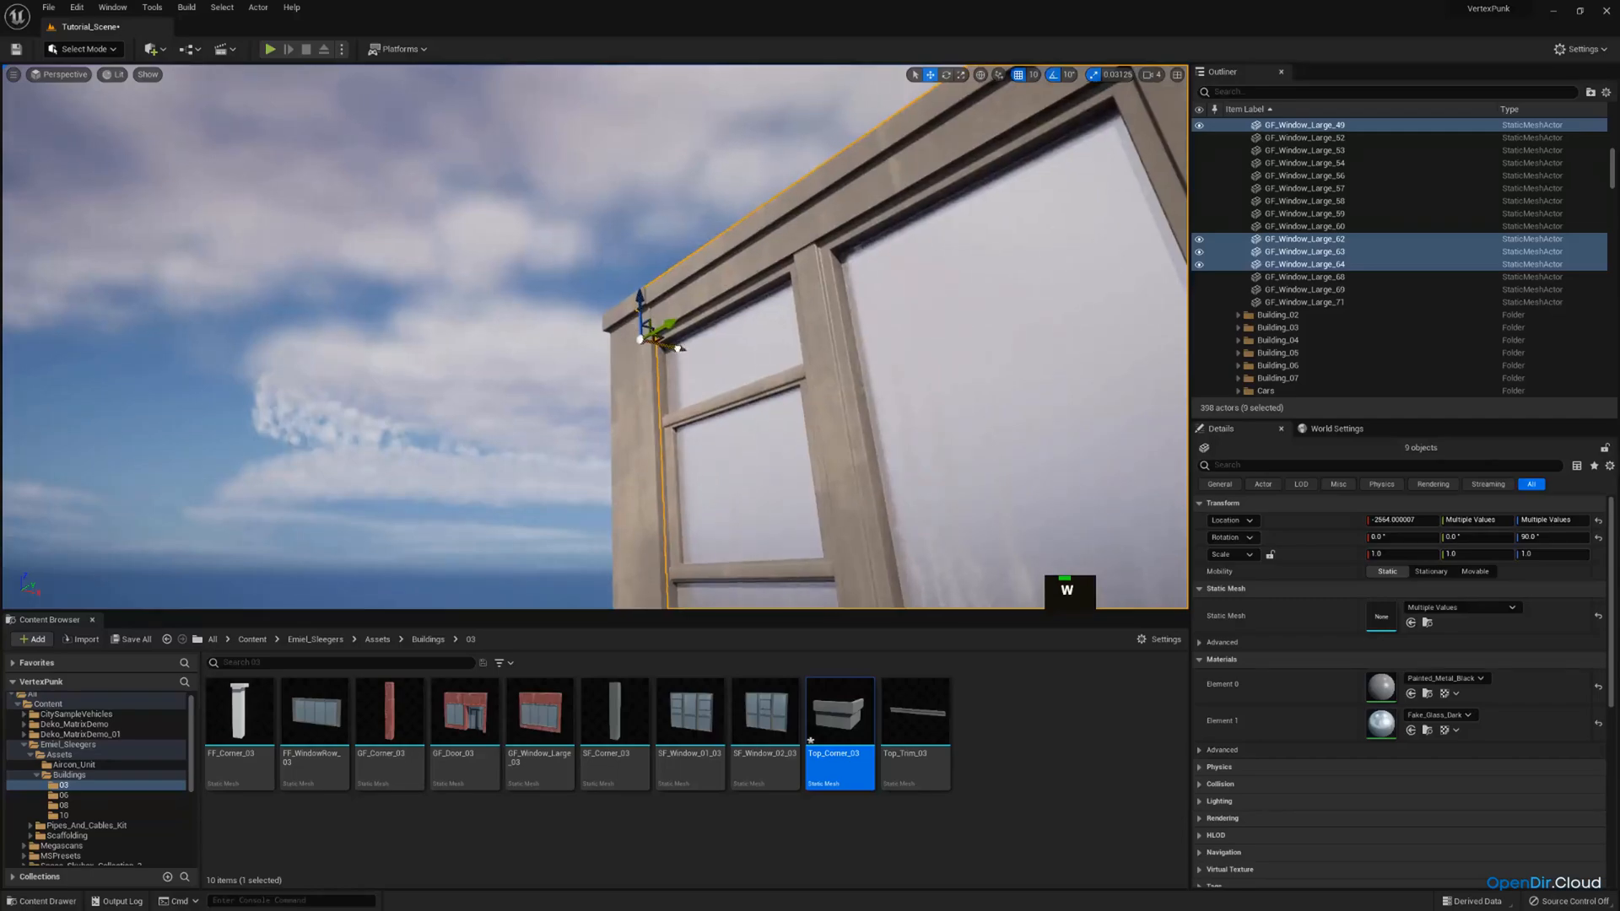
pyautogui.moveTo(677, 348); pyautogui.dragTo(686, 353, button='right')
pyautogui.moveTo(688, 354); pyautogui.dragTo(699, 358)
# Swap the mesh of the five lowest upper-storey windows on the long street facade to SF_Window_02_03.
pyautogui.moveTo(698, 359); pyautogui.dragTo(590, 456, button='right')
pyautogui.press('a')
pyautogui.press('w')
pyautogui.scroll(2, 658, 363)
pyautogui.press('d')
pyautogui.press('e')
pyautogui.press('w')
pyautogui.click(835, 384)
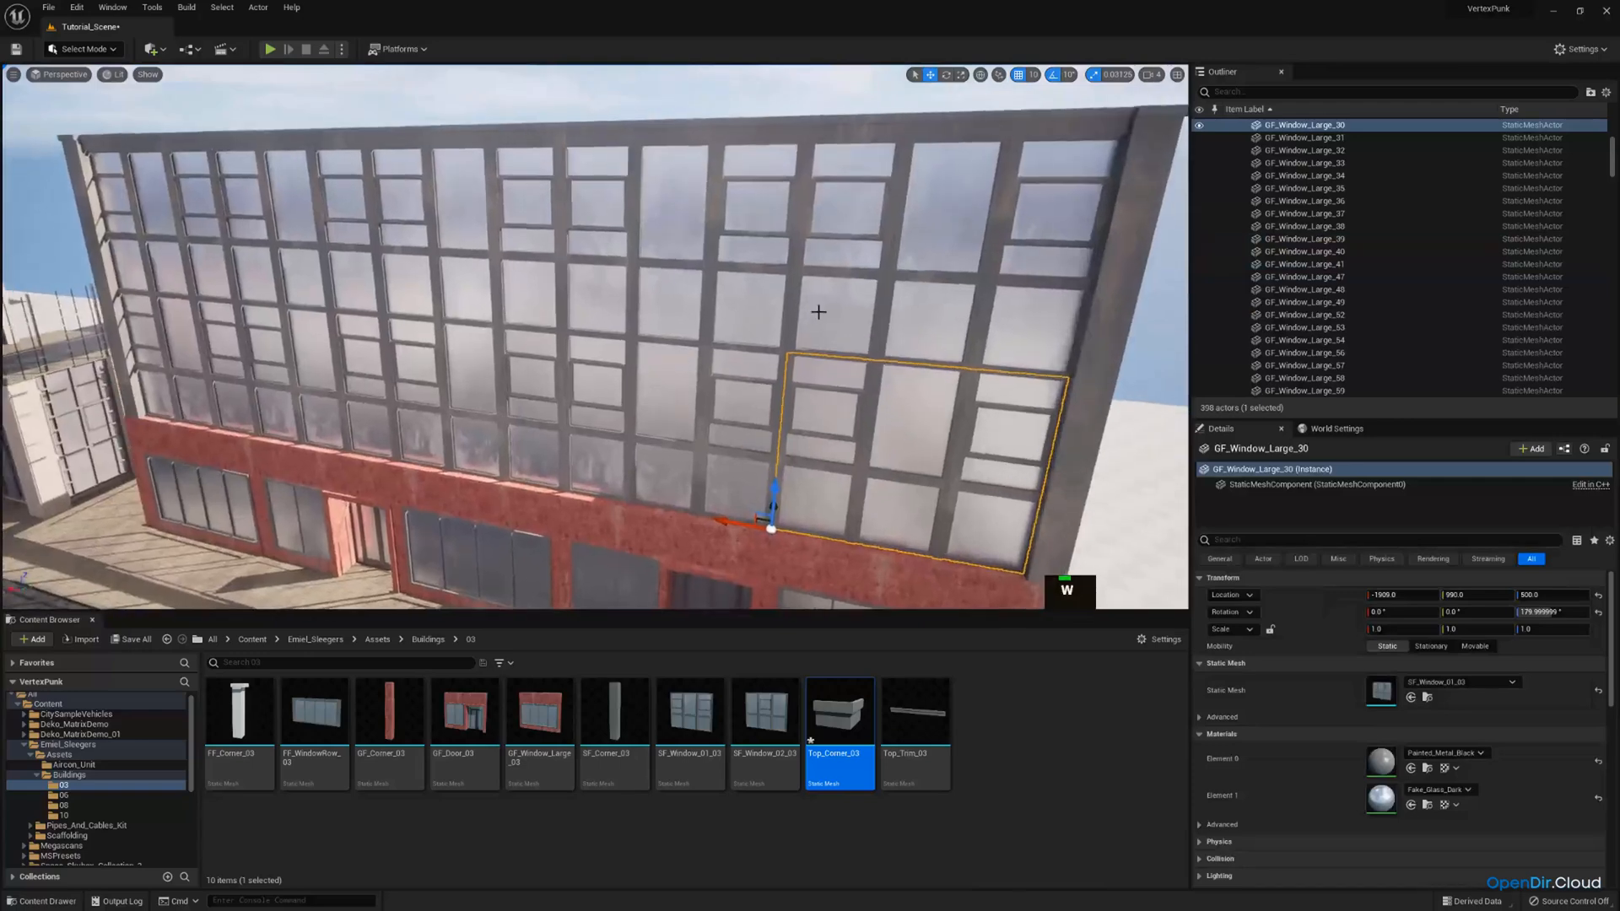
pyautogui.click(854, 234)
pyautogui.press('s')
pyautogui.moveTo(810, 253); pyautogui.dragTo(656, 253, button='right')
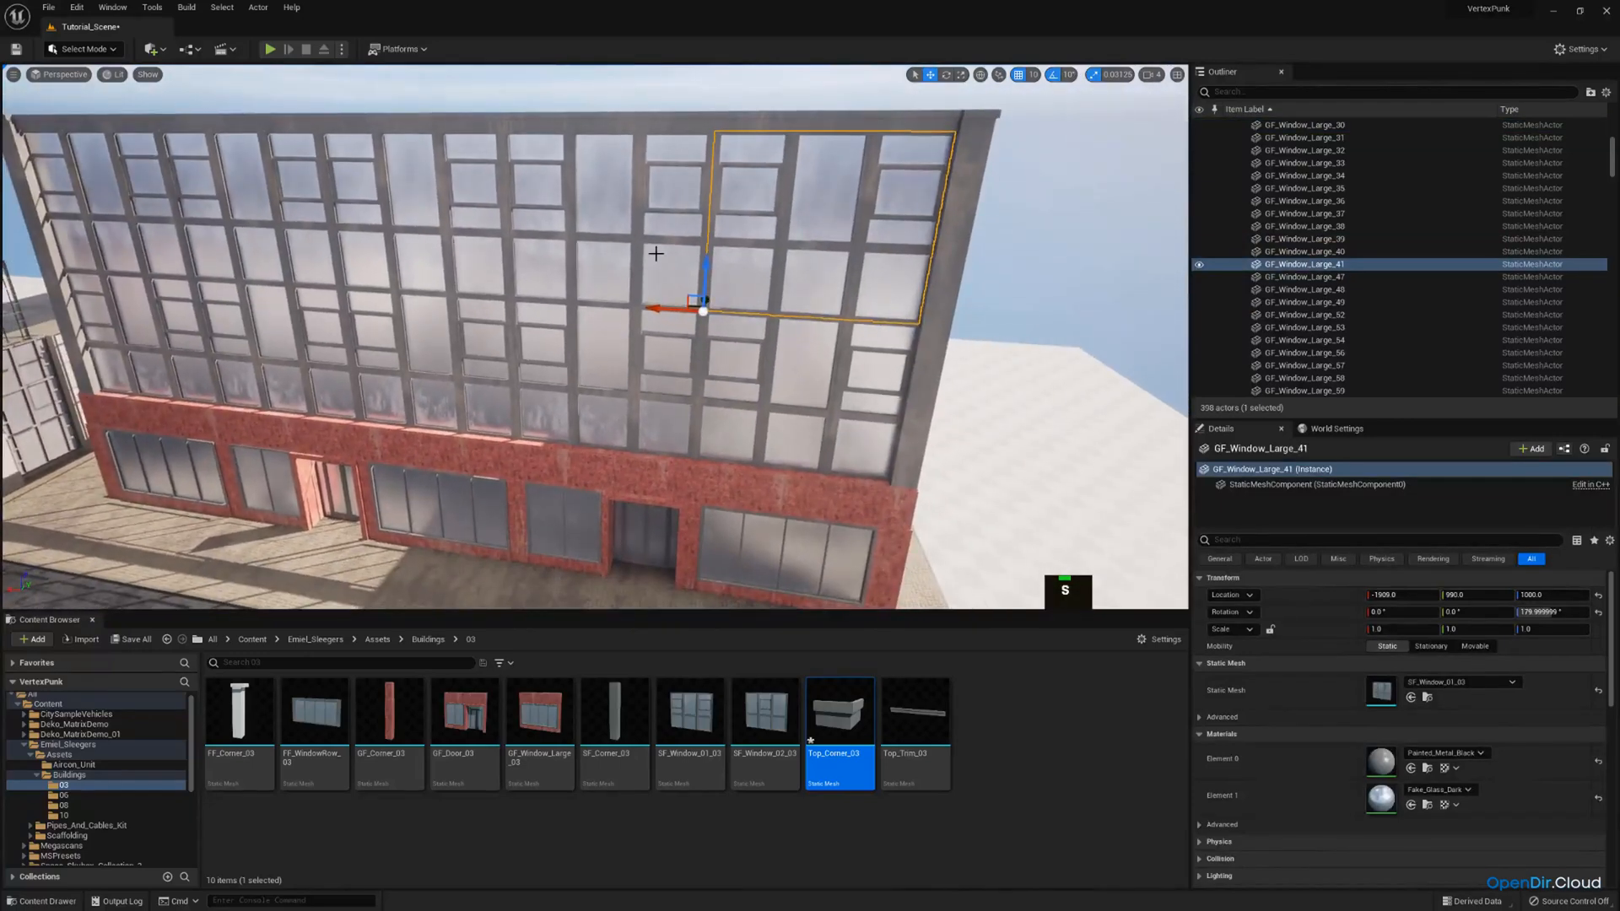
pyautogui.click(761, 408)
pyautogui.keyDown('ctrl'); pyautogui.click(604, 384); pyautogui.keyUp('ctrl')
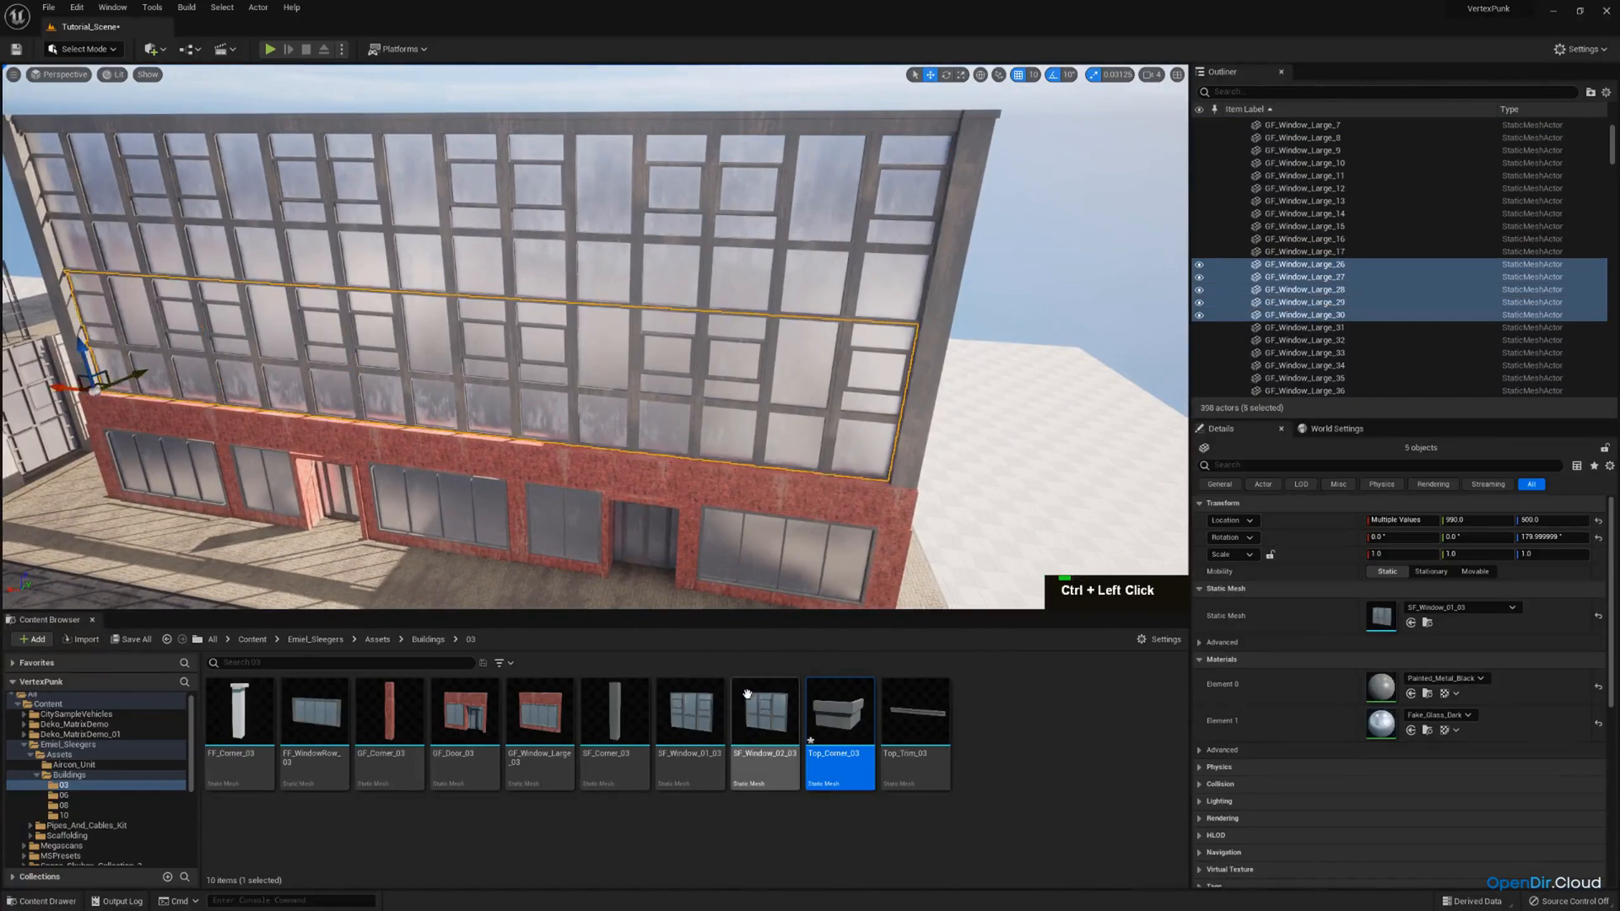
pyautogui.moveTo(763, 712); pyautogui.dragTo(1383, 615)
# Swap the three lowest upper-storey windows on the adjoining short facade to the SF_Window_02_03 mesh.
pyautogui.moveTo(911, 405); pyautogui.dragTo(875, 394, button='right')
pyautogui.press('q')
pyautogui.press('d')
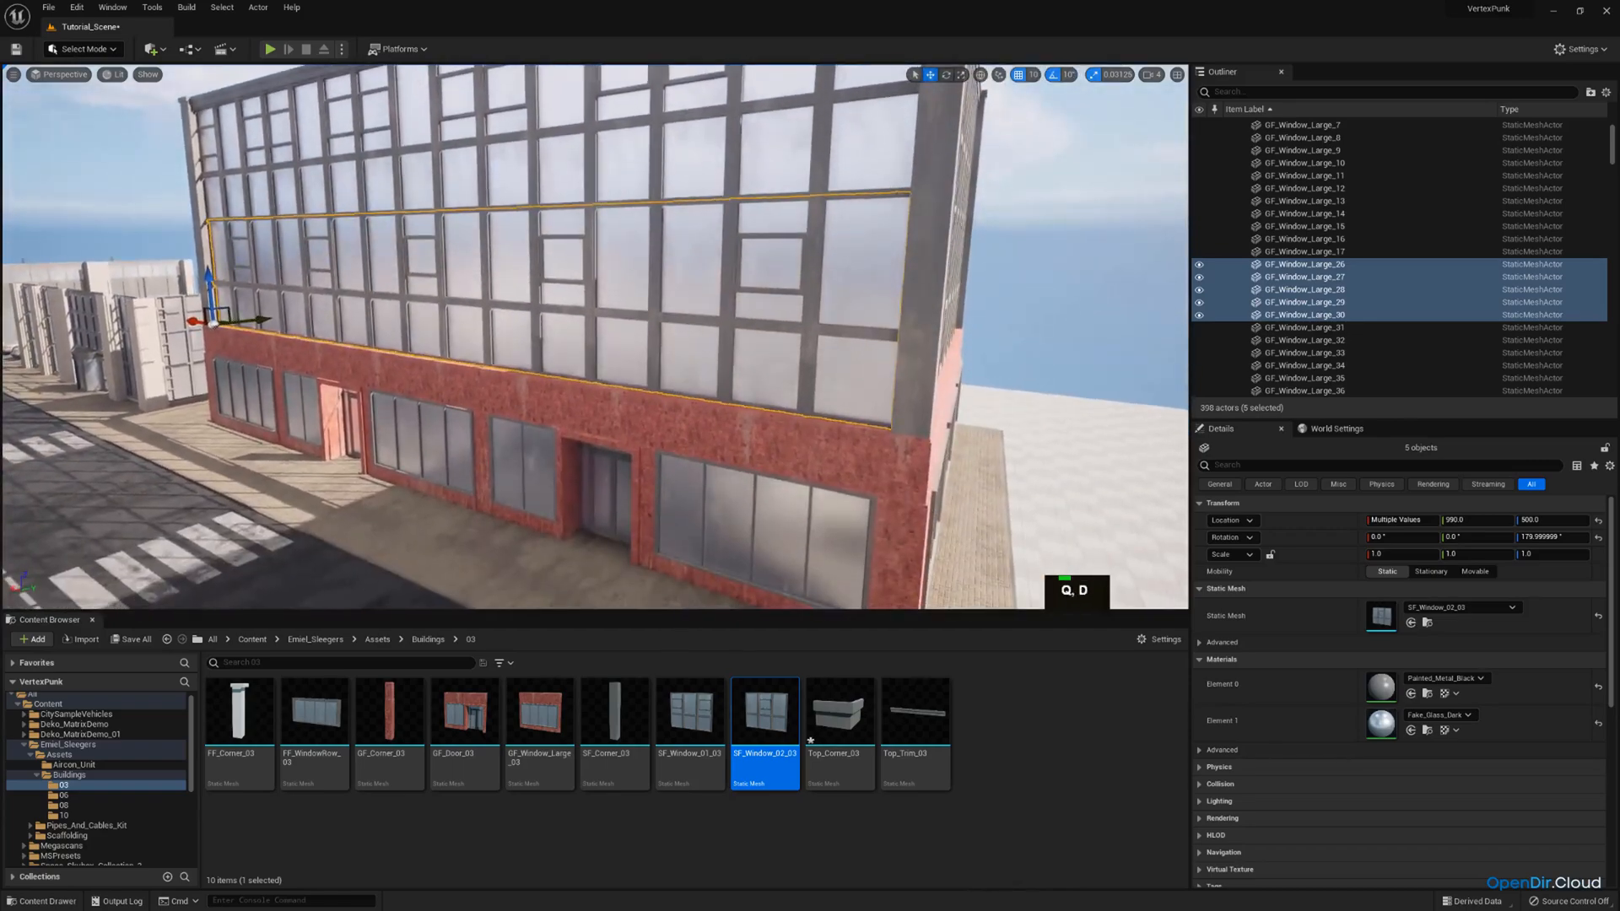
pyautogui.moveTo(653, 376)
pyautogui.mouseDown(button='right')
pyautogui.moveTo(620, 363)
pyautogui.moveTo(654, 365)
pyautogui.mouseUp(button='right')
pyautogui.press('w')
pyautogui.click(654, 365)
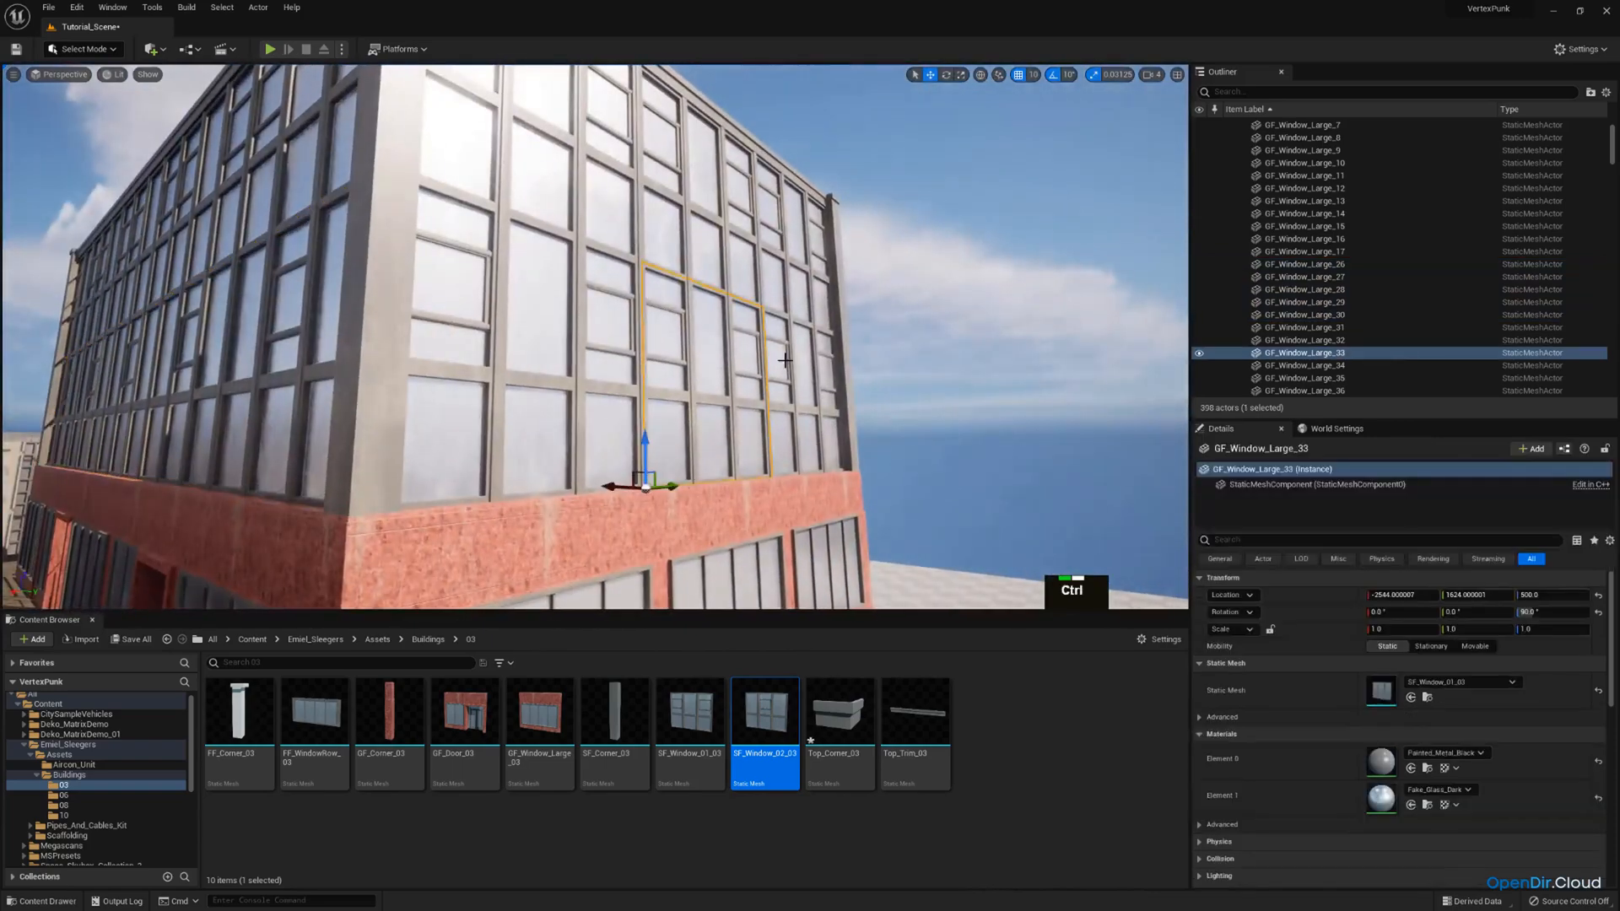
pyautogui.keyDown('ctrl'); pyautogui.click(786, 360); pyautogui.keyUp('ctrl')
pyautogui.keyDown('ctrl'); pyautogui.click(522, 340); pyautogui.keyUp('ctrl')
pyautogui.moveTo(766, 713); pyautogui.dragTo(1384, 617)
# Assign the SF_Window_02_03 mesh to the opposite short facade's three lowest upper-storey windows.
pyautogui.press('w')
pyautogui.moveTo(844, 380); pyautogui.dragTo(928, 414, button='right')
pyautogui.press('e')
pyautogui.moveTo(759, 364); pyautogui.dragTo(772, 358, button='right')
pyautogui.click(759, 364)
pyautogui.keyDown('ctrl'); pyautogui.click(515, 321); pyautogui.keyUp('ctrl')
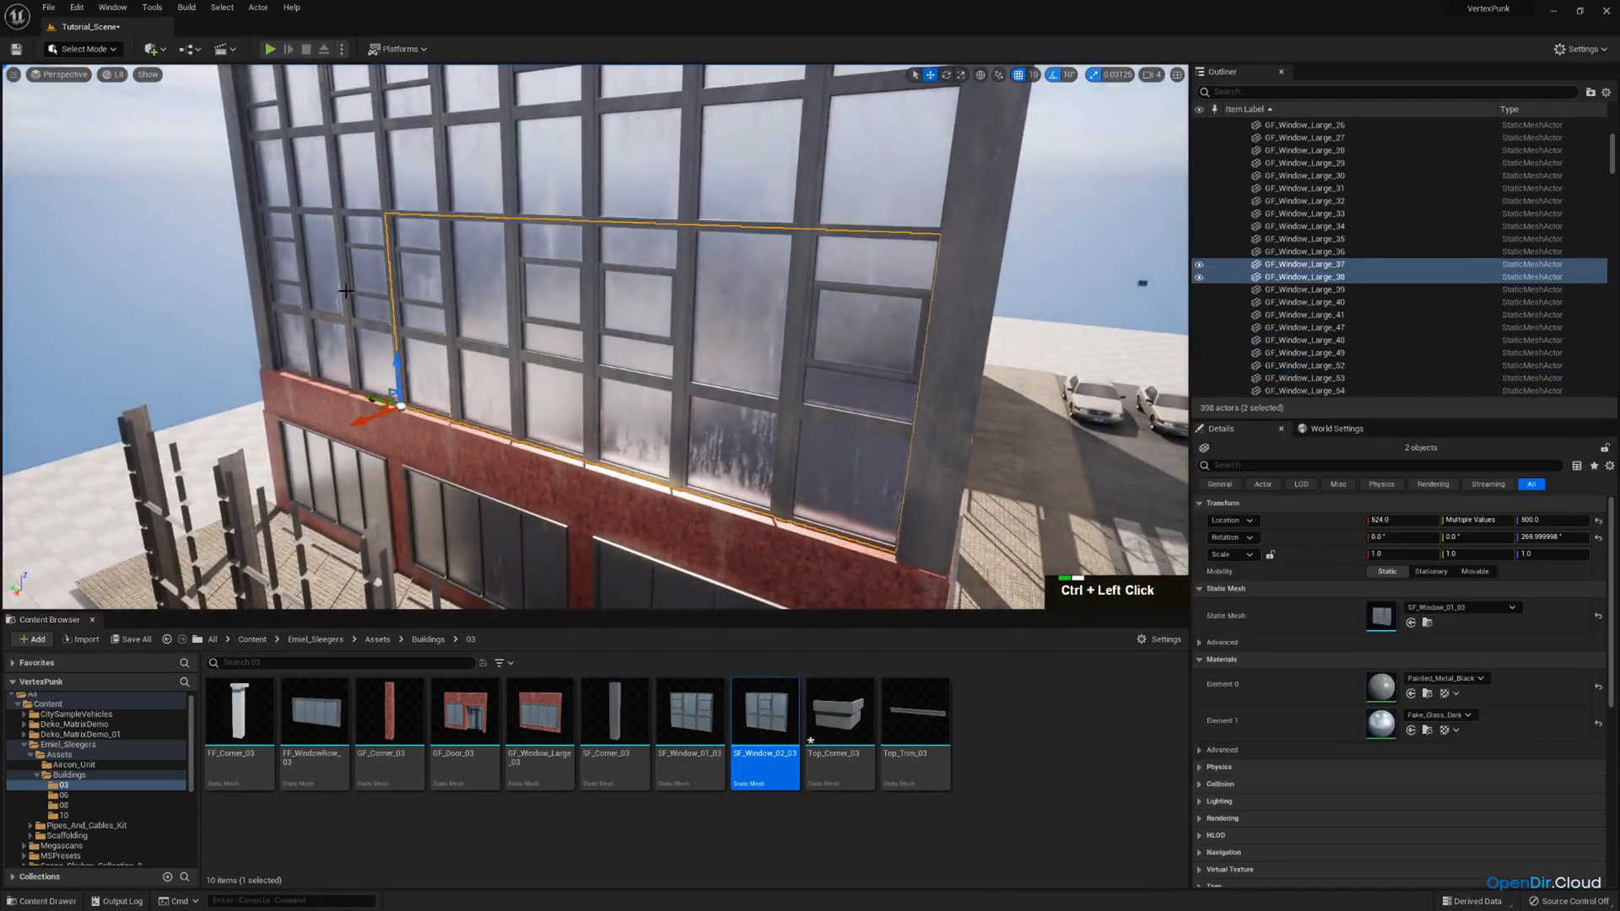
pyautogui.keyDown('ctrl'); pyautogui.click(347, 291); pyautogui.keyUp('ctrl')
pyautogui.moveTo(949, 675); pyautogui.dragTo(1394, 618)
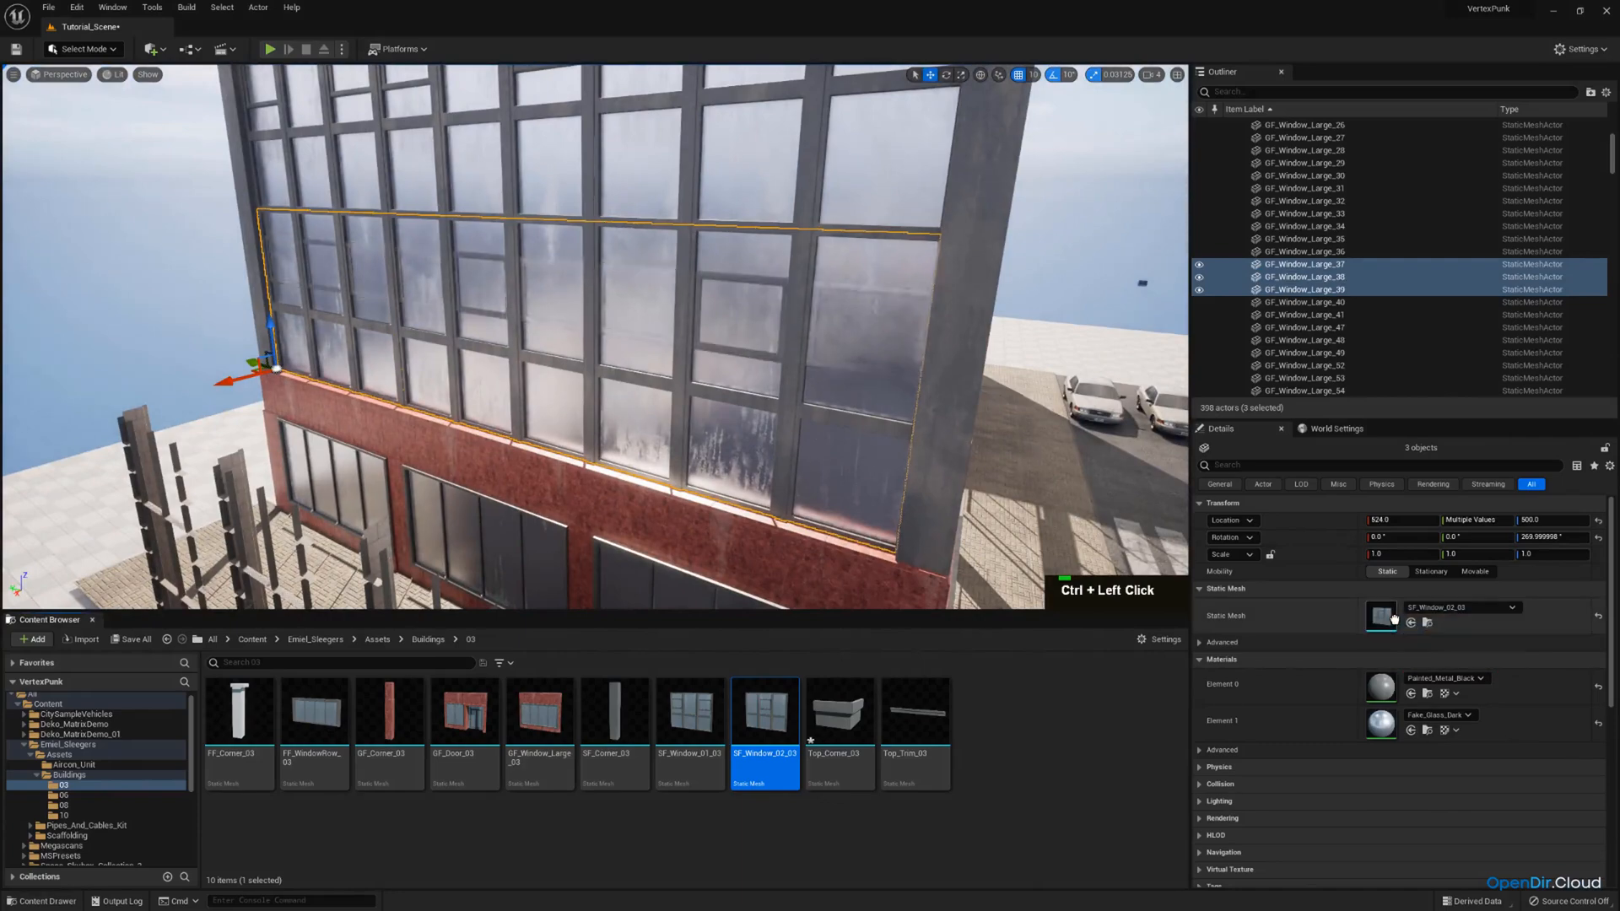
# Delete the roof trim piece above the second window module from the corner on the long street facade.
pyautogui.press('d')
pyautogui.moveTo(830, 457); pyautogui.dragTo(658, 421, button='right')
pyautogui.scroll(1, 830, 457)
pyautogui.press('s')
pyautogui.click(641, 195)
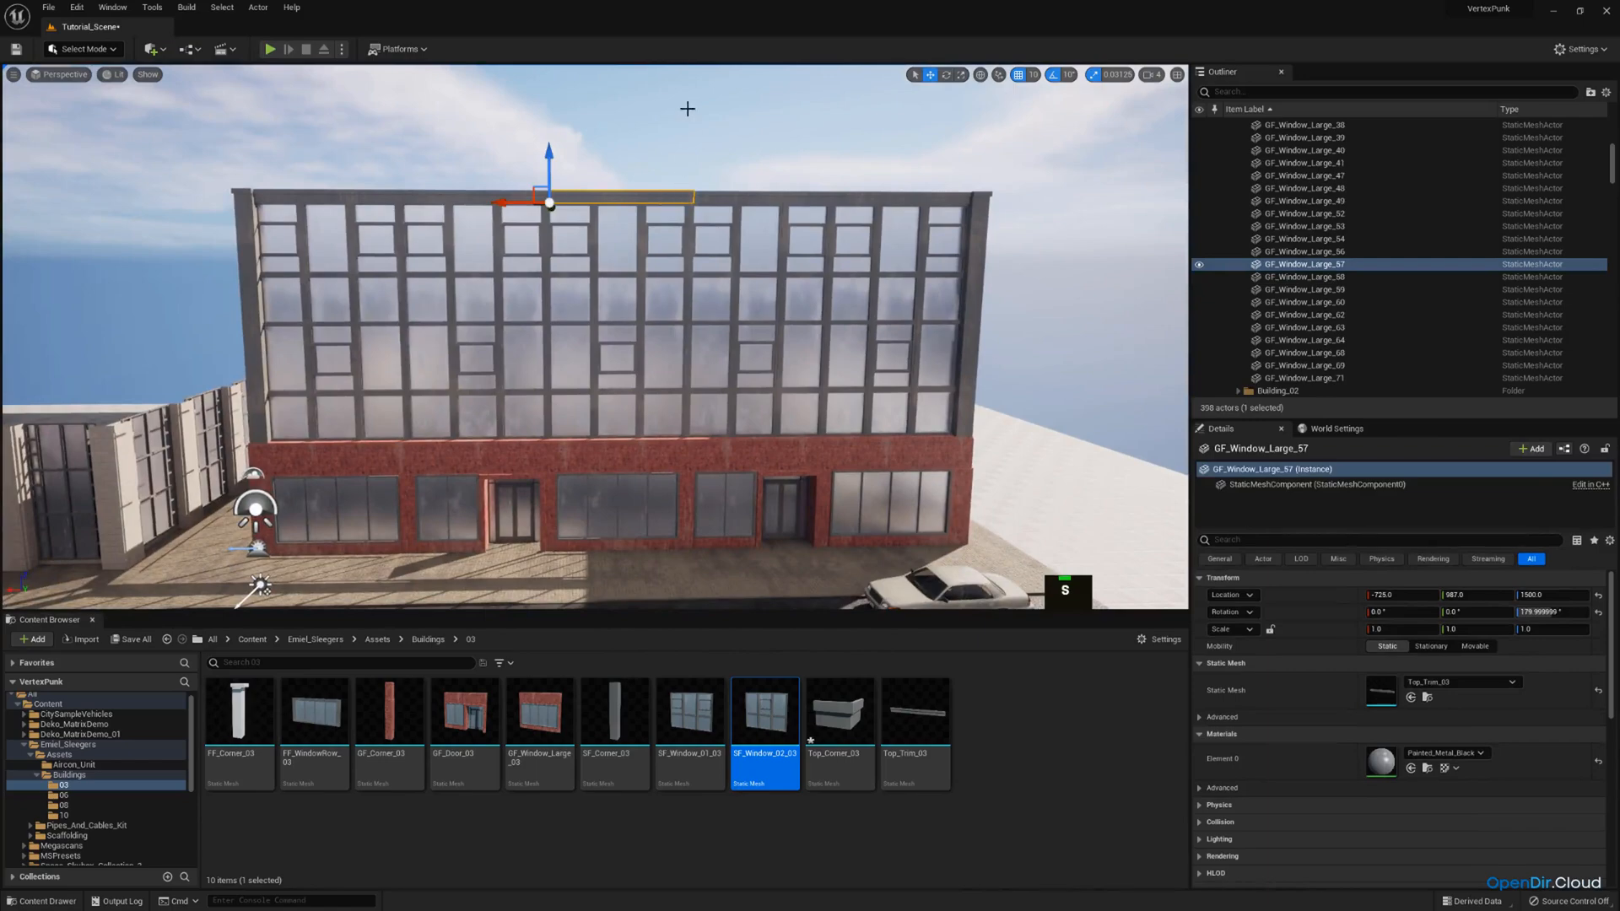
pyautogui.press('w')
pyautogui.moveTo(689, 214); pyautogui.dragTo(688, 241, button='right')
pyautogui.press('d')
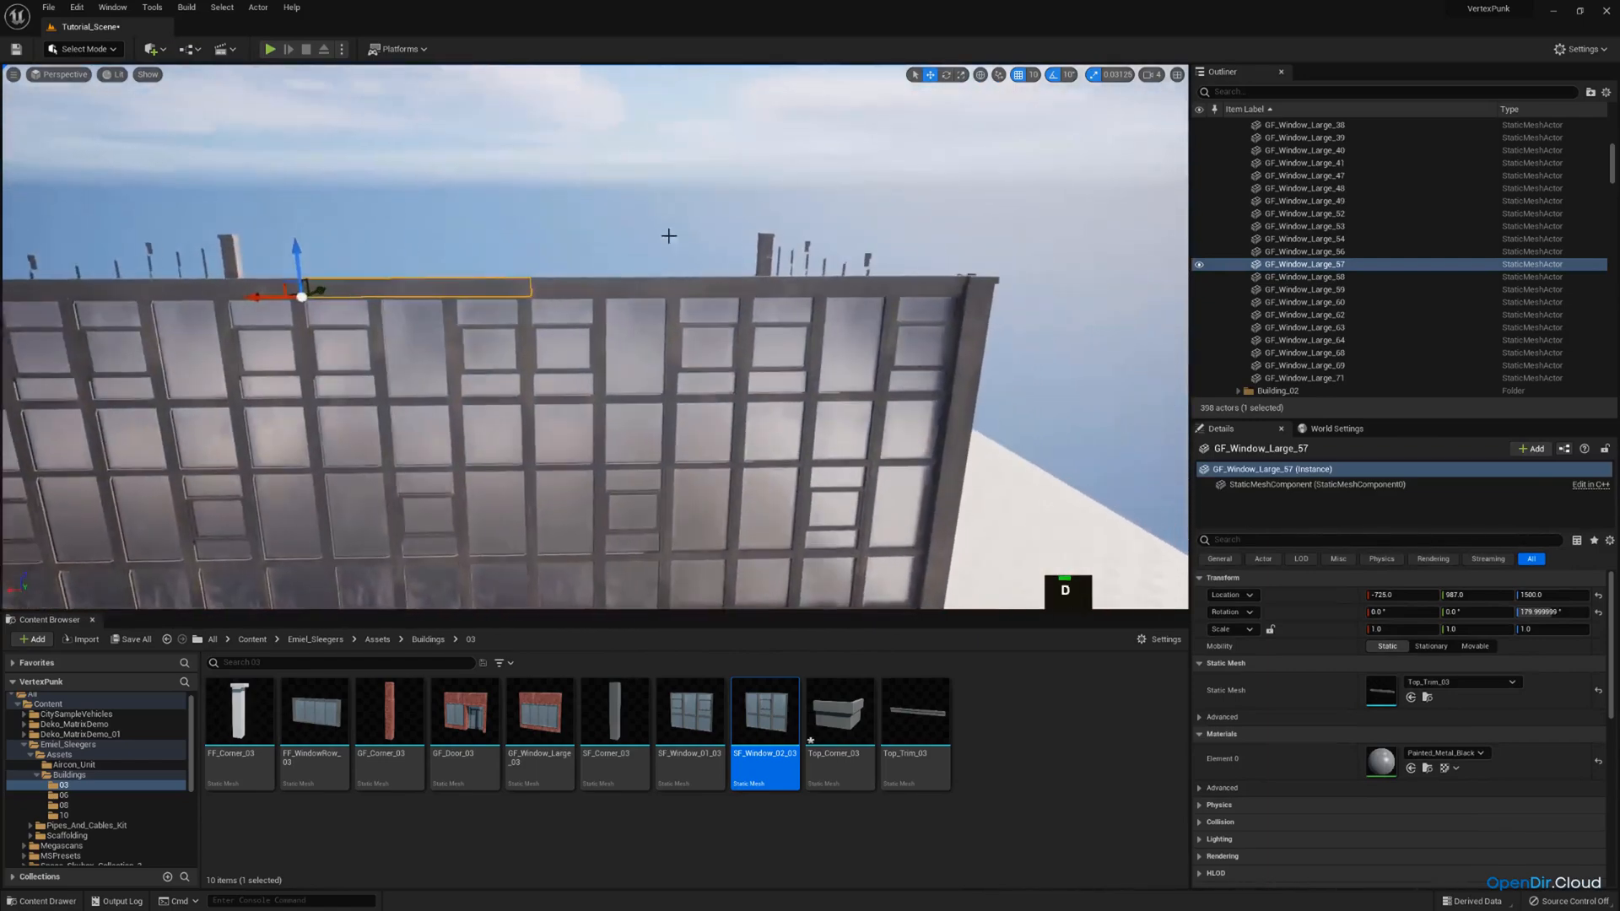
pyautogui.click(602, 281)
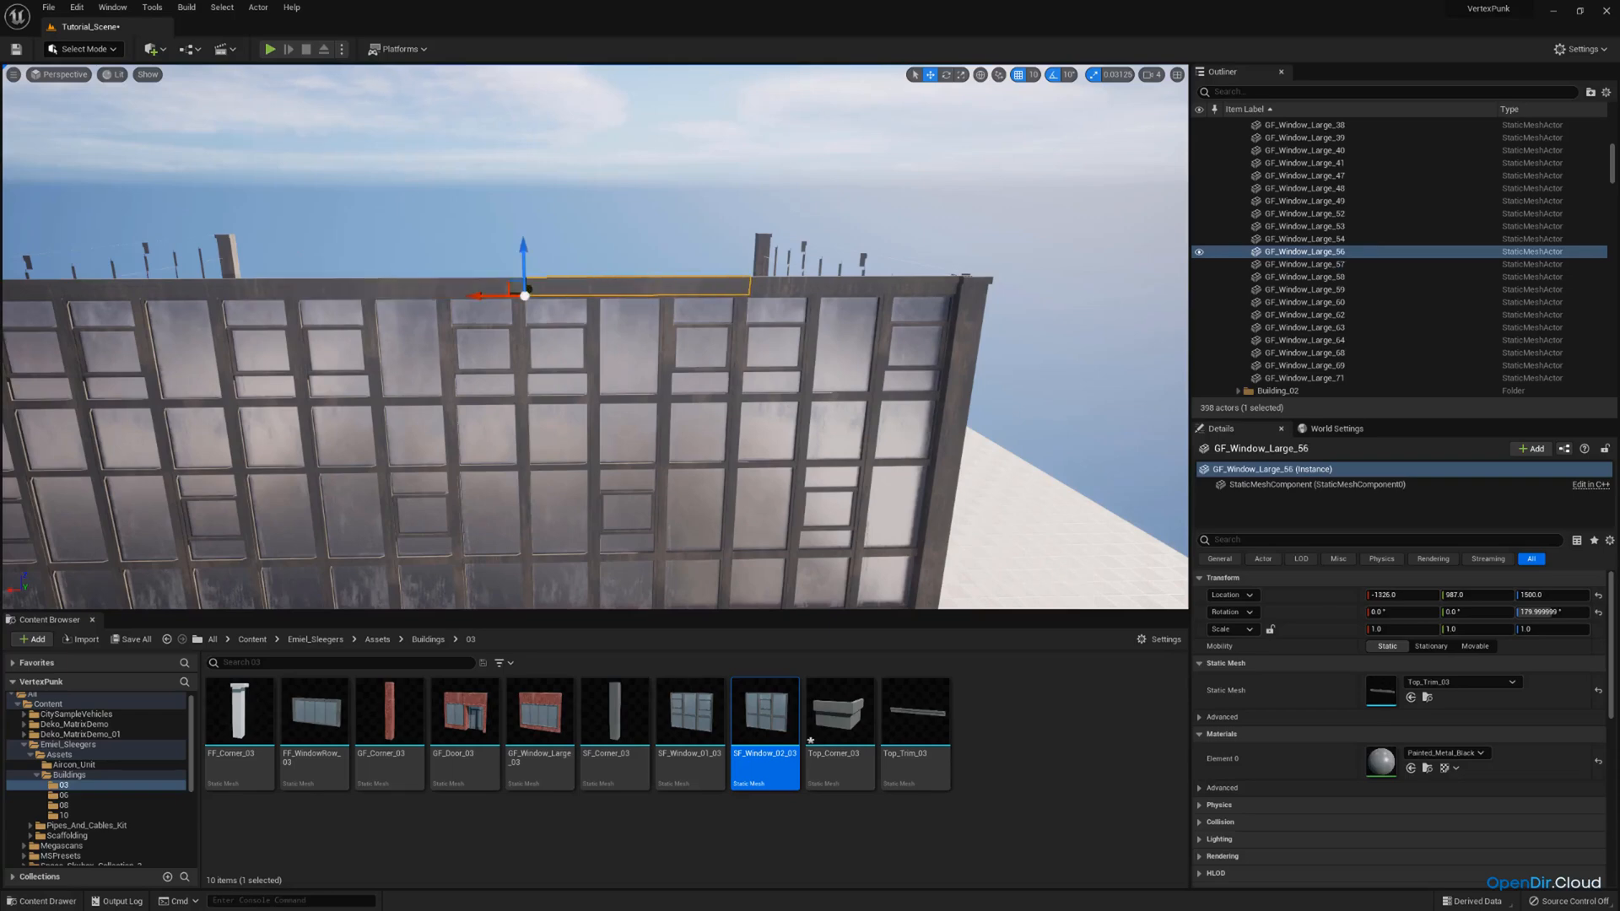
pyautogui.moveTo(723, 292); pyautogui.dragTo(700, 297, button='right')
pyautogui.press('d')
pyautogui.click(587, 363)
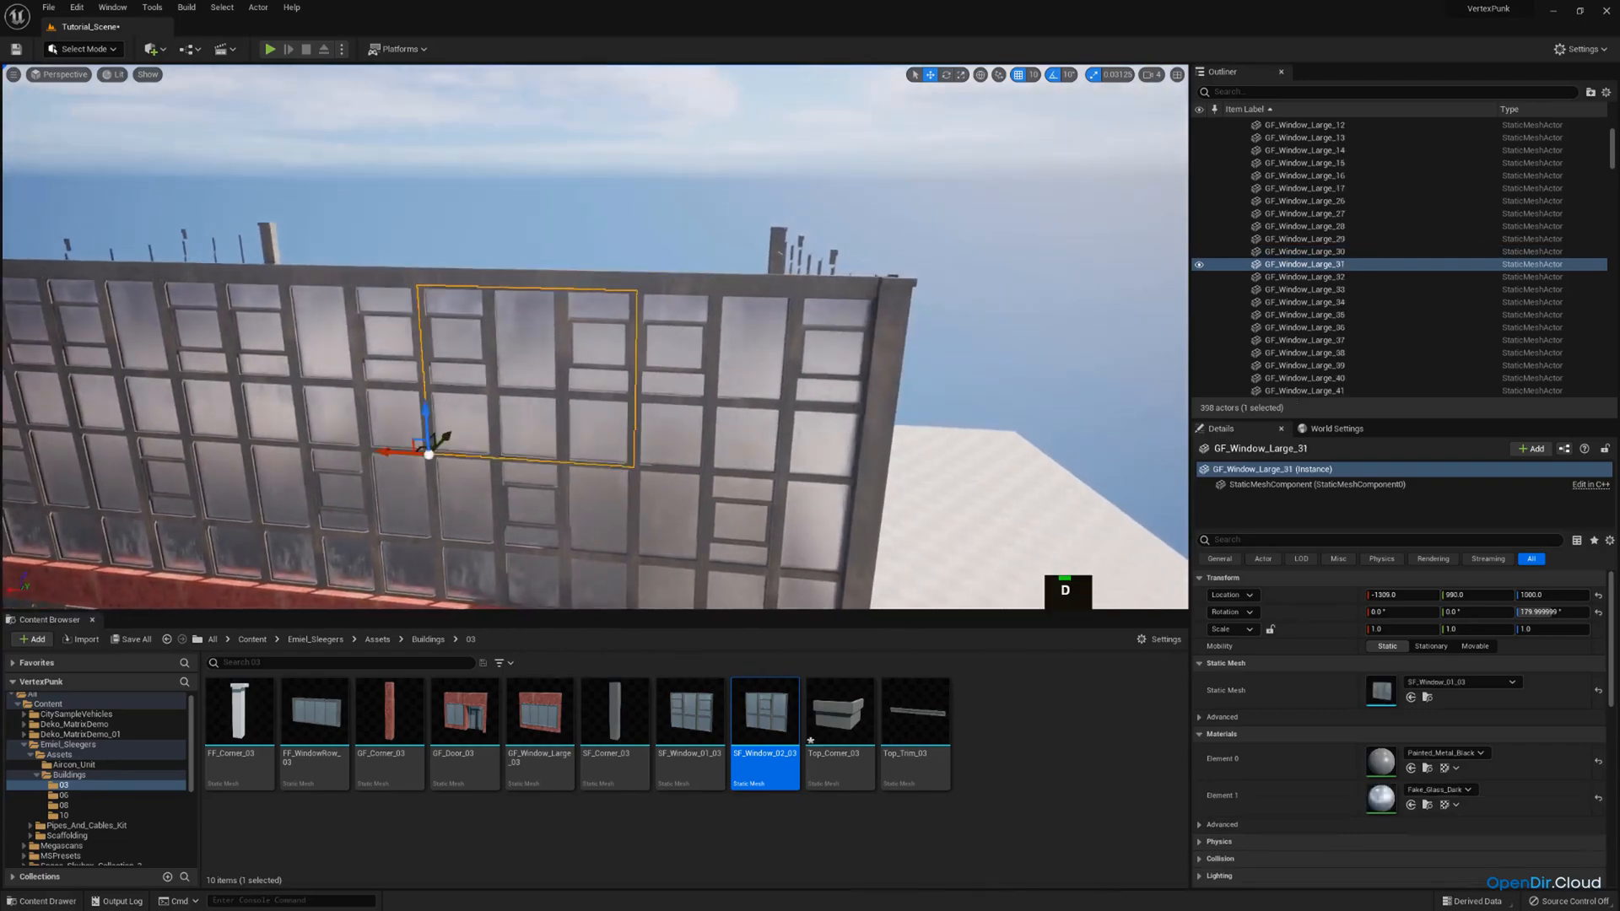
pyautogui.click(514, 283)
pyautogui.press('w')
pyautogui.moveTo(515, 283); pyautogui.dragTo(500, 297, button='right')
pyautogui.press('Delete')
# Delete the long street facade's roof trim piece directly beside the corner.
pyautogui.click(483, 227)
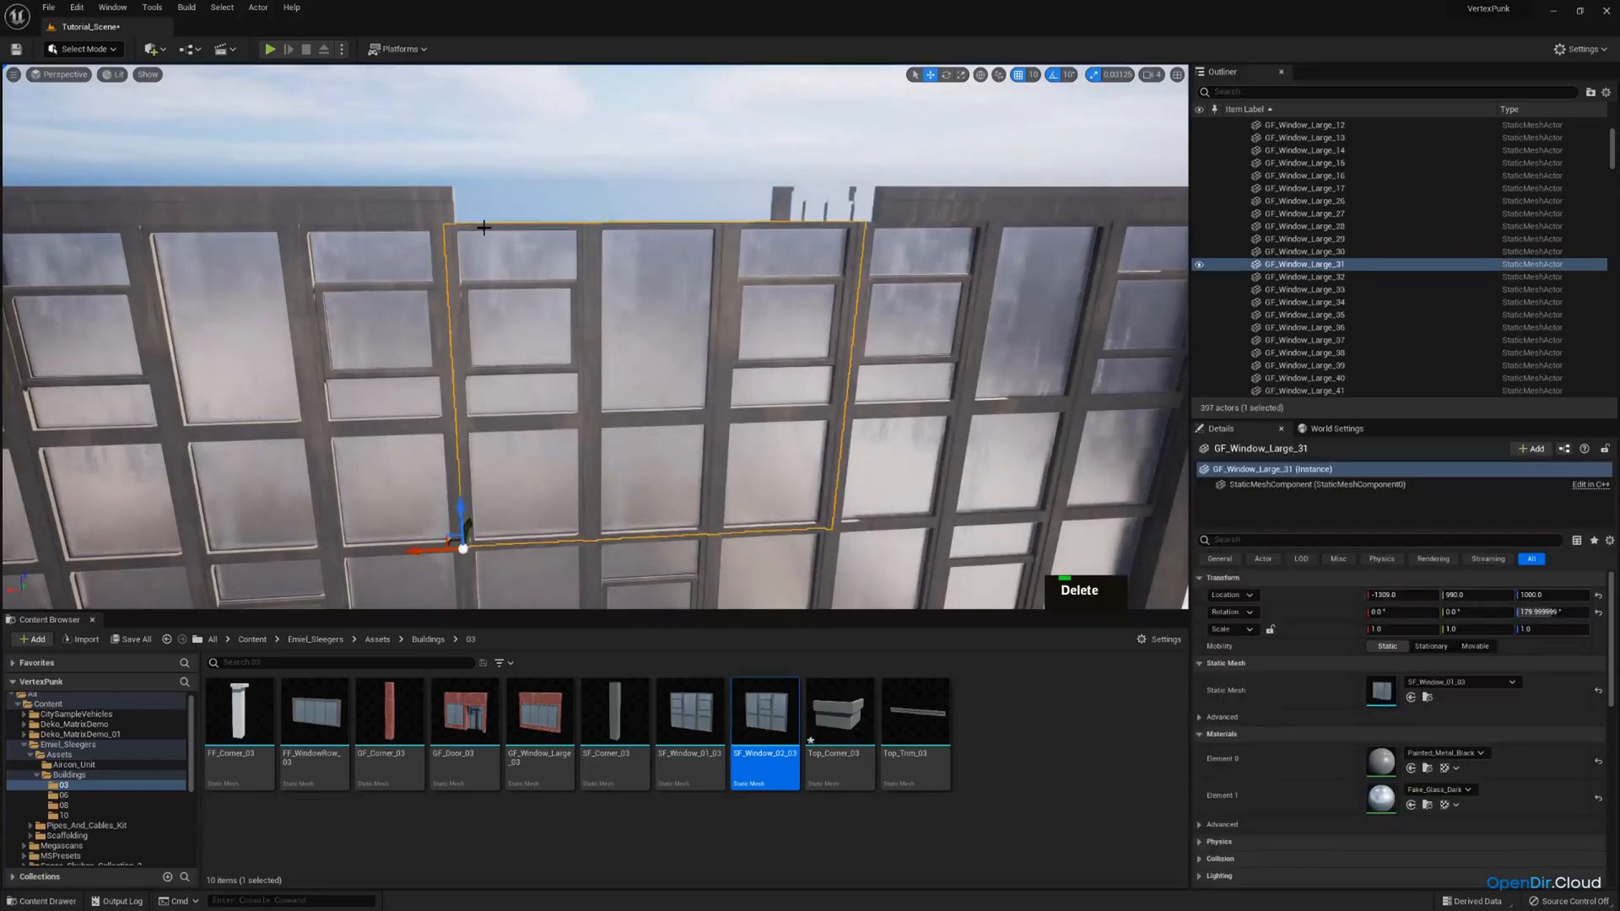
pyautogui.press('d')
pyautogui.moveTo(682, 226); pyautogui.dragTo(603, 219, button='right')
pyautogui.click(628, 219)
pyautogui.press('Delete')
# Delete the two roof trim pieces nearest the same corner on the short facade.
pyautogui.moveTo(732, 249); pyautogui.dragTo(699, 253, button='right')
pyautogui.click(746, 249)
pyautogui.press('s')
pyautogui.press('w')
pyautogui.click(730, 268)
pyautogui.press('Delete')
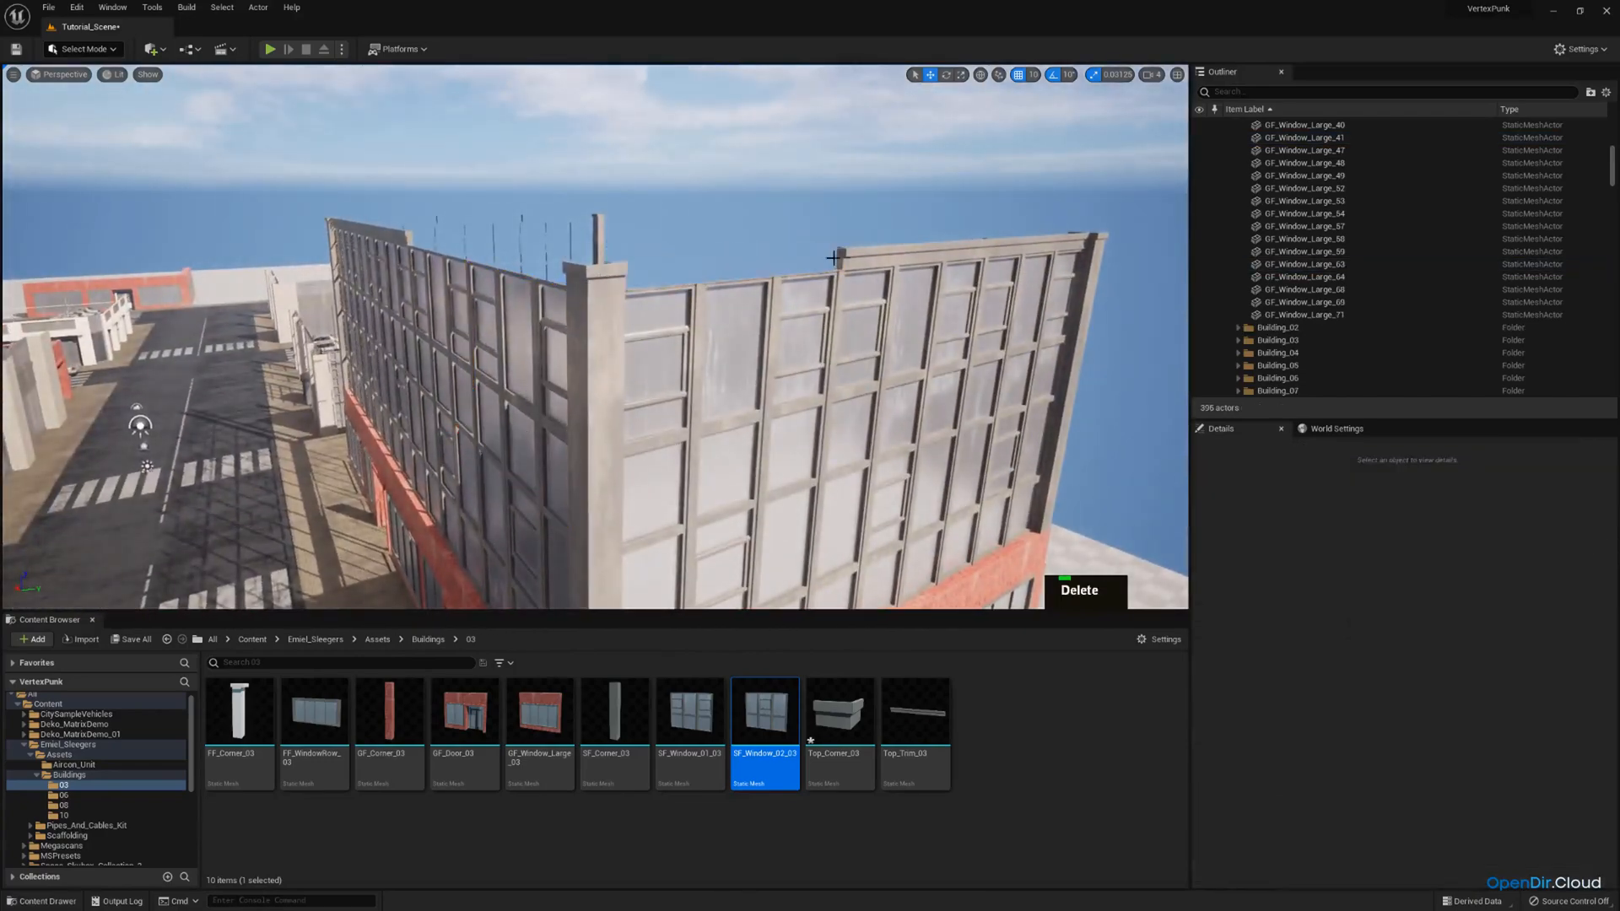
pyautogui.click(854, 260)
pyautogui.press('Delete')
# Duplicate the four top-row windows around the corner and raise the copies to Z 1500 as an extra storey.
pyautogui.click(852, 296)
pyautogui.keyDown('ctrl'); pyautogui.click(691, 314); pyautogui.keyUp('ctrl')
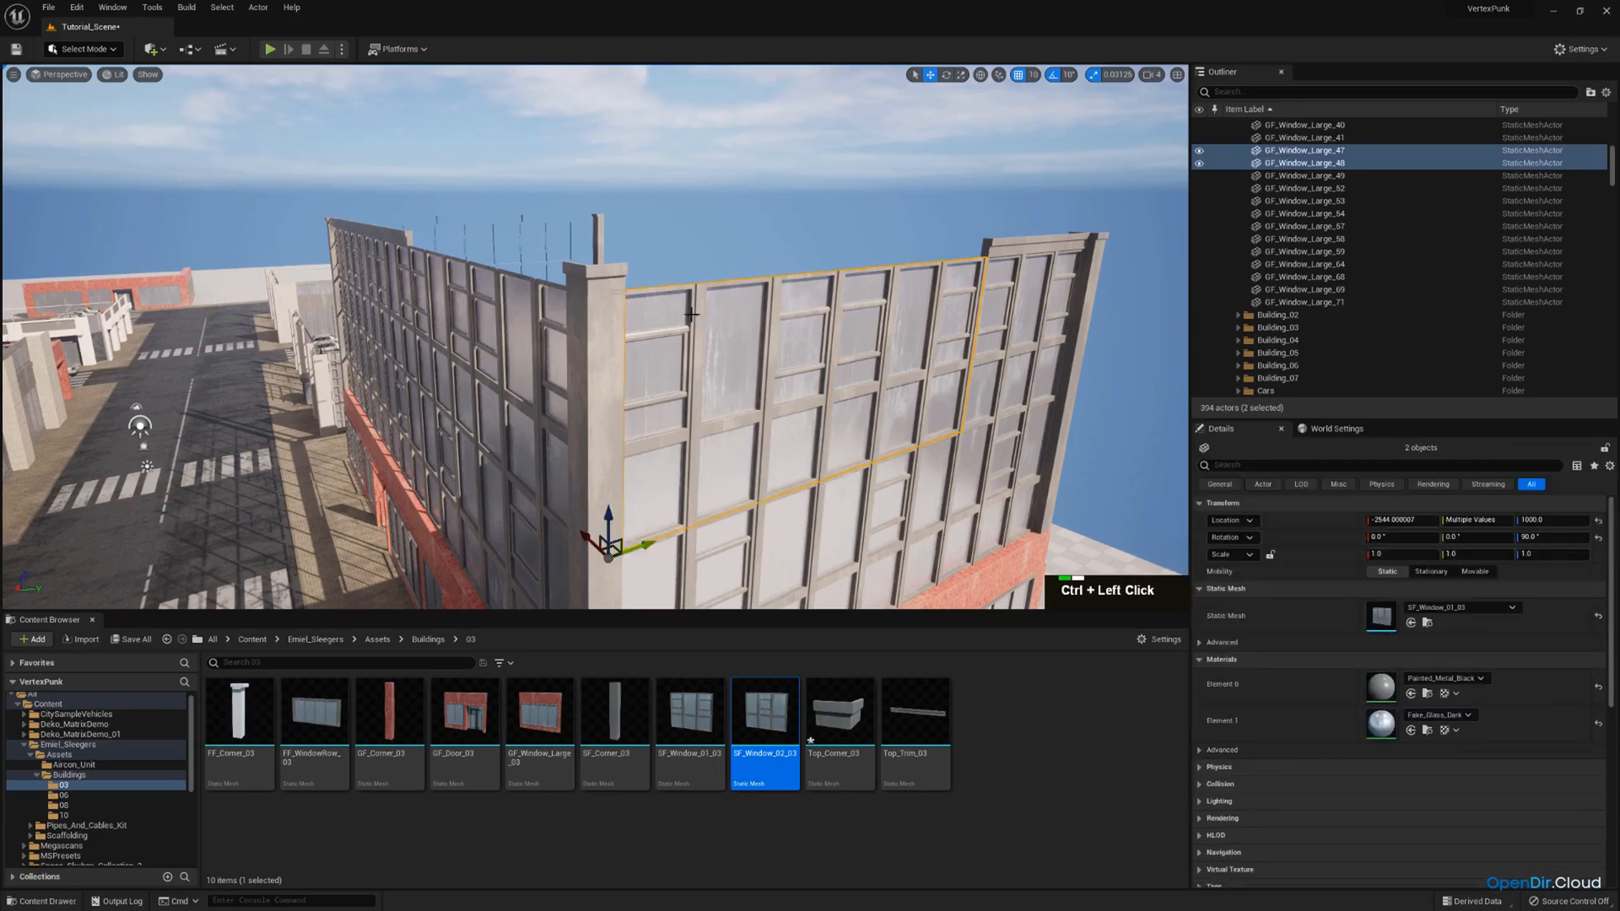
pyautogui.keyDown('ctrl'); pyautogui.click(451, 289); pyautogui.keyUp('ctrl')
pyautogui.moveTo(451, 290); pyautogui.dragTo(839, 166, button='right')
pyautogui.hotkey('ctrl', 'v')
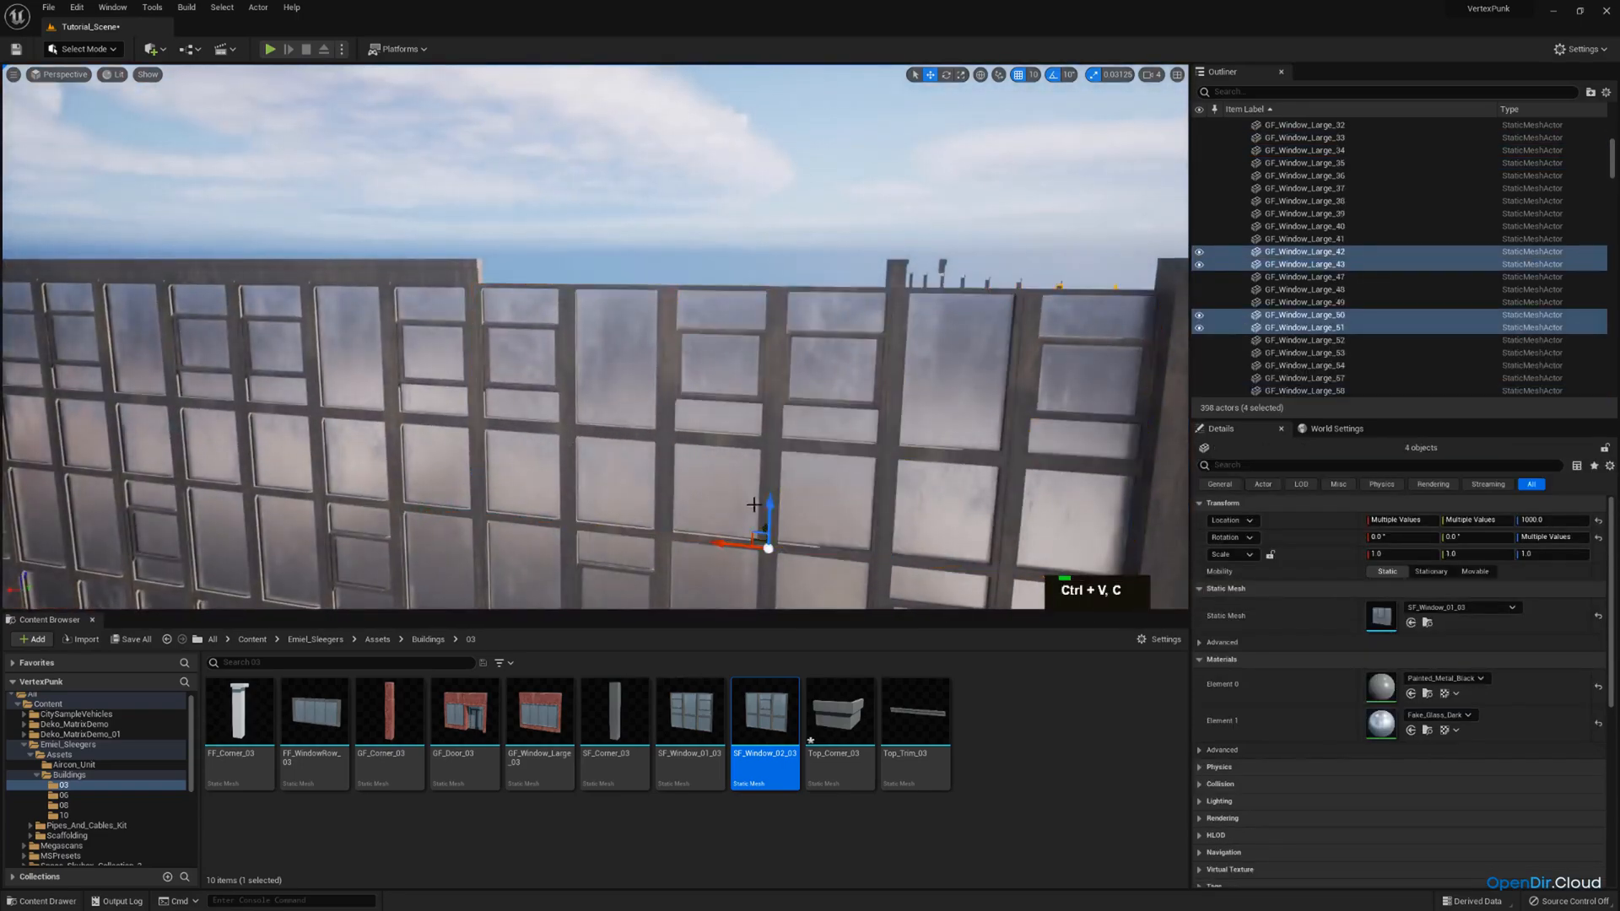
pyautogui.moveTo(771, 514); pyautogui.dragTo(804, 243)
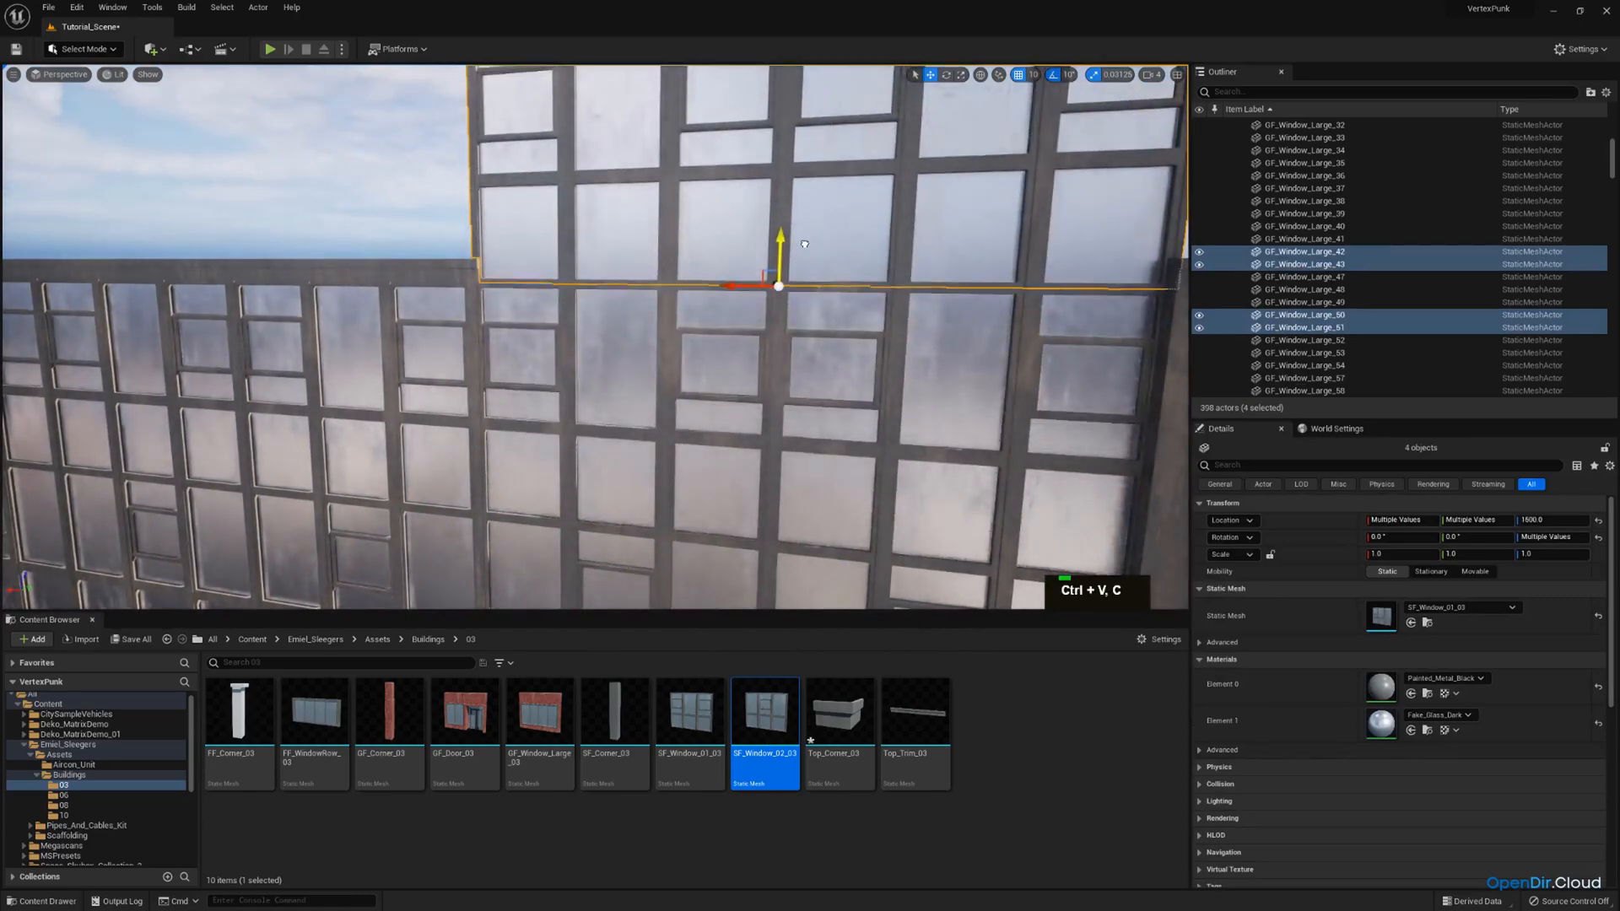
# Raise the corner's roof cap and two columns along Z to the top of the added storey.
pyautogui.press('s')
pyautogui.moveTo(804, 244); pyautogui.dragTo(699, 233, button='right')
pyautogui.press('d')
pyautogui.press('w')
pyautogui.click(580, 253)
pyautogui.keyDown('ctrl'); pyautogui.click(579, 362); pyautogui.keyUp('ctrl')
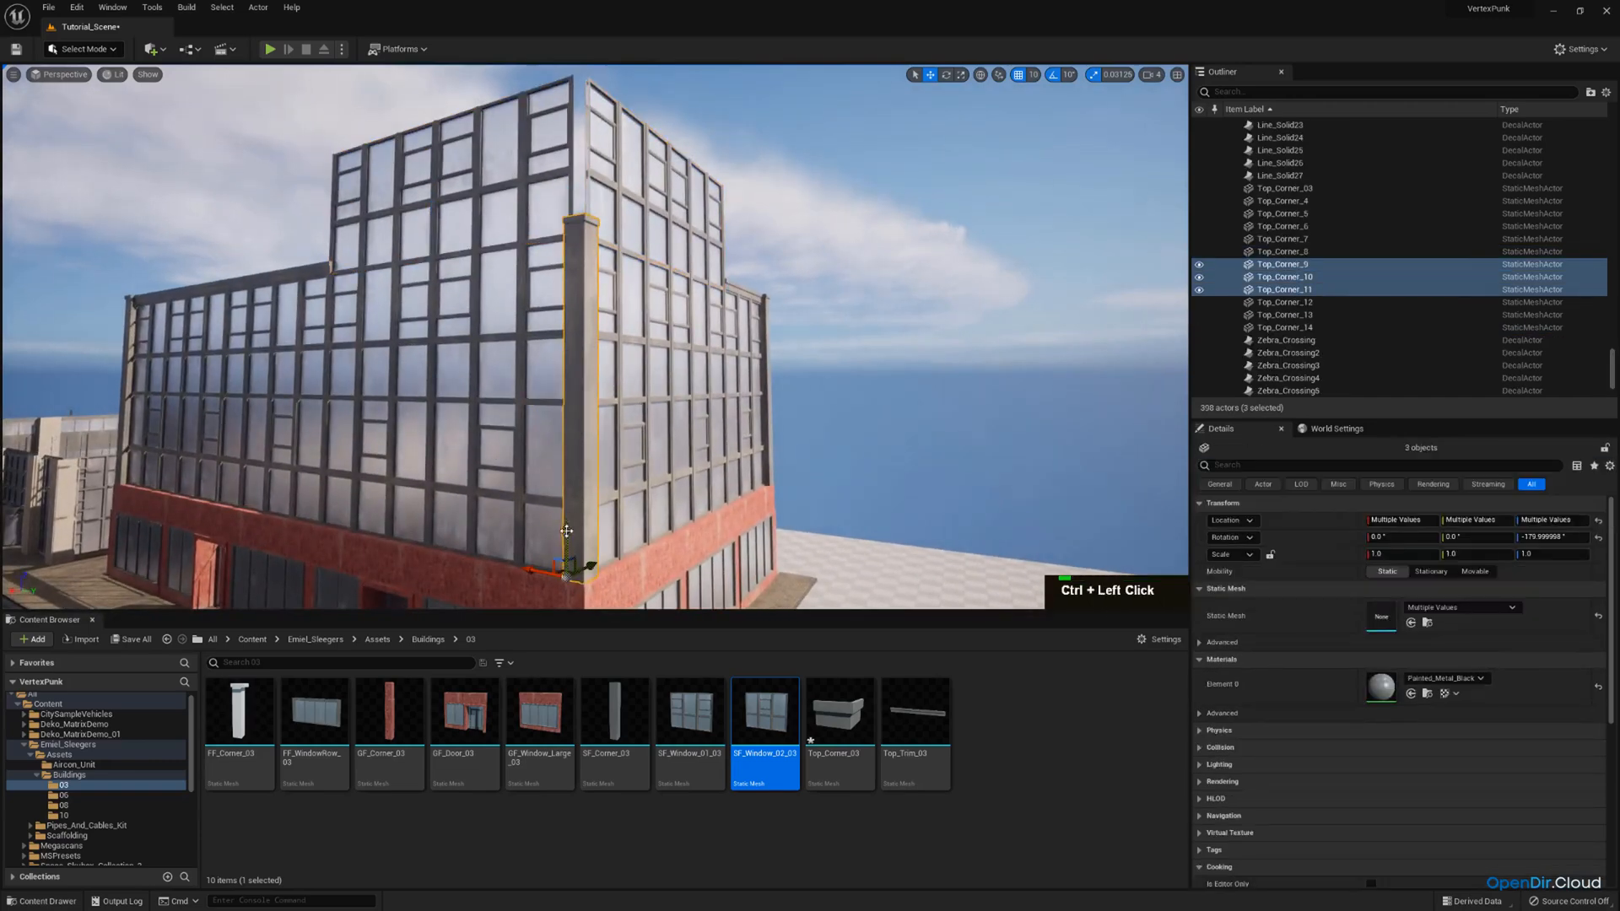
# Duplicate the raised stack's lowest column and lower the copy to fill the gap above the red ground floor.
pyautogui.click(582, 346)
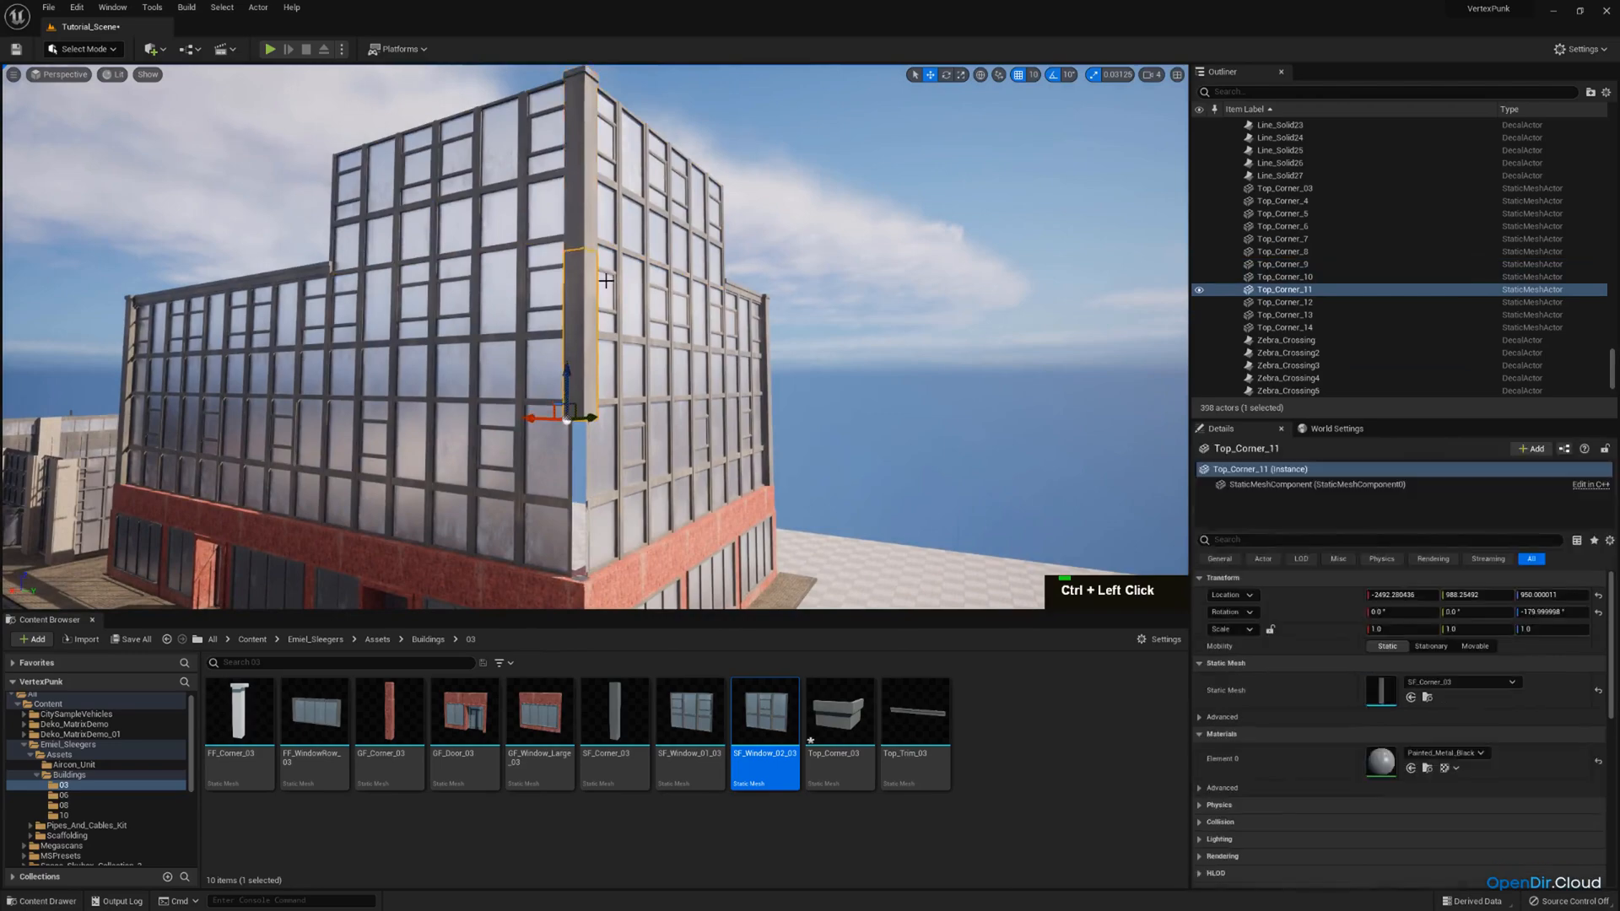
pyautogui.press('w')
pyautogui.moveTo(603, 280); pyautogui.dragTo(599, 329, button='right')
pyautogui.hotkey('ctrl', 'c')
pyautogui.hotkey('ctrl', 'v')
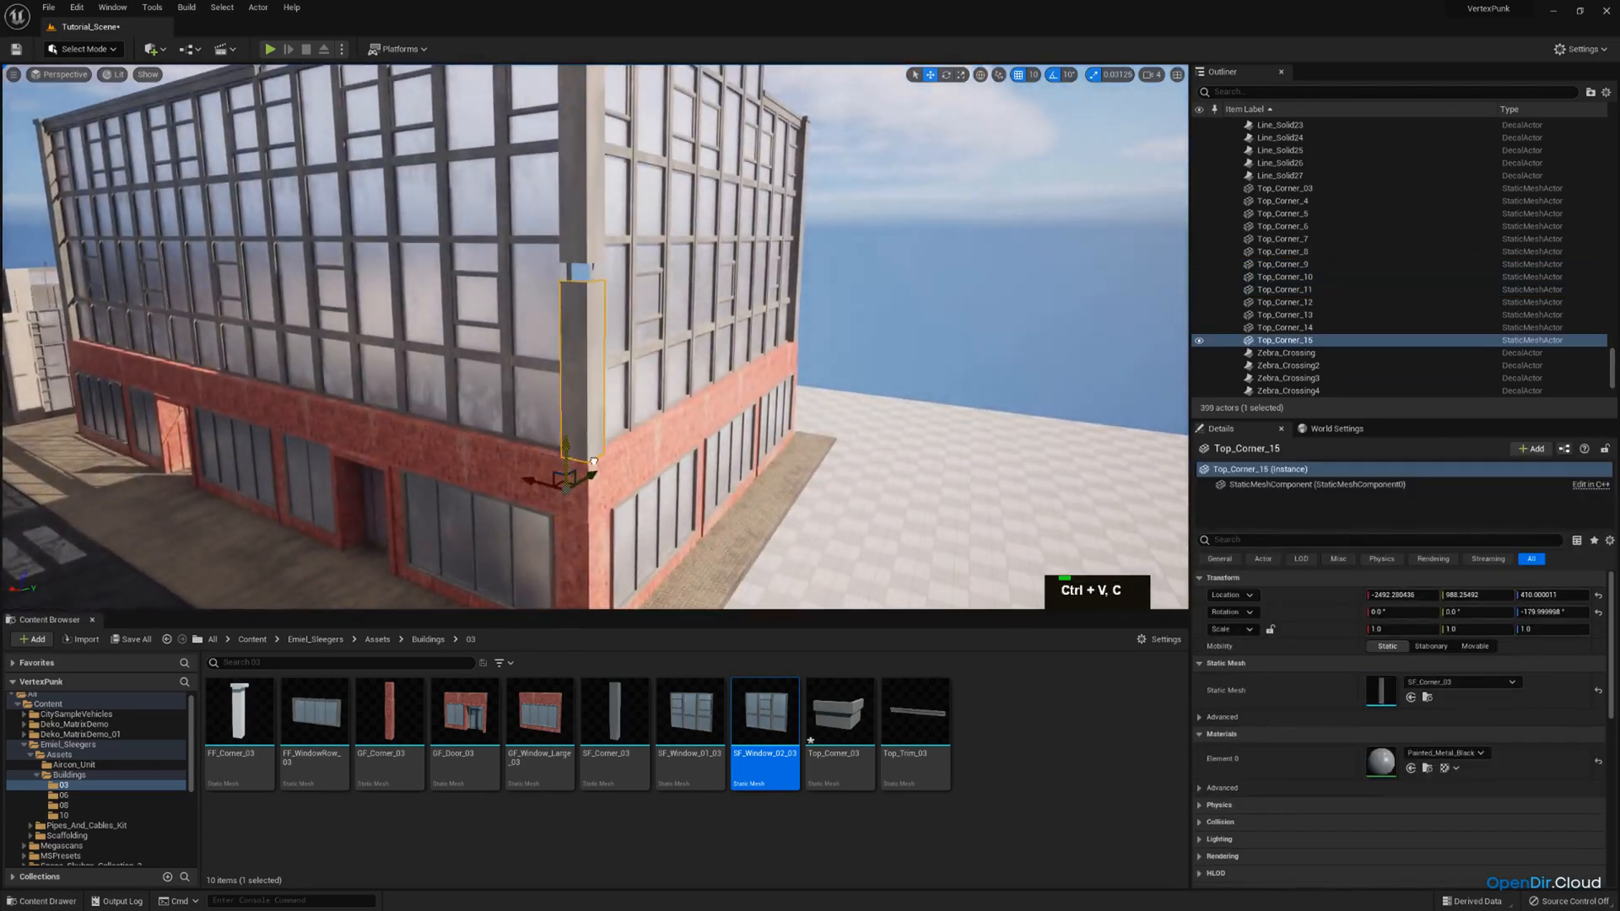
pyautogui.press('w')
pyautogui.moveTo(583, 259); pyautogui.dragTo(607, 327, button='right')
# Examine how the extended corner stack fits the windows and the added storey.
pyautogui.scroll(-1, 583, 260)
pyautogui.press('s')
pyautogui.press('d')
pyautogui.scroll(2, 584, 260)
pyautogui.press('e')
pyautogui.press('w')
pyautogui.press('s')
pyautogui.press('a')
# Duplicate the raised corner's top column and roof cap and move the copies to the other end of the added storey.
pyautogui.press('a')
pyautogui.click(513, 284)
pyautogui.moveTo(513, 284)
pyautogui.mouseDown(button='right')
pyautogui.moveTo(449, 336)
pyautogui.moveTo(509, 285)
pyautogui.mouseUp(button='right')
pyautogui.press('d')
pyautogui.press('w')
pyautogui.press('a')
pyautogui.press('d')
pyautogui.click(789, 209)
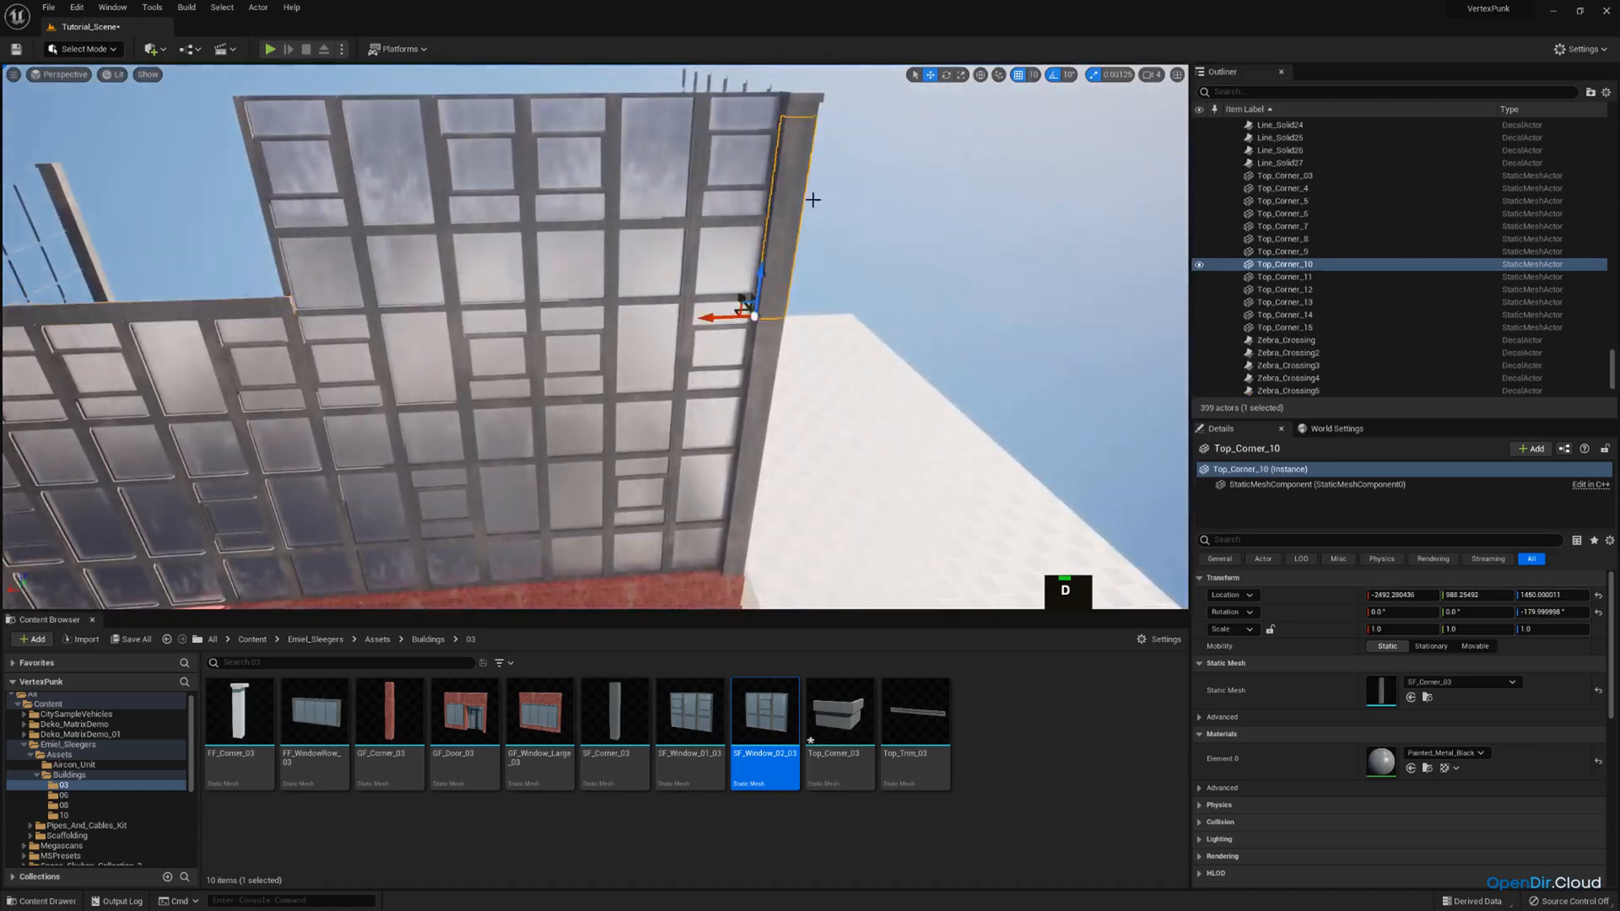
pyautogui.press('a')
pyautogui.moveTo(813, 199); pyautogui.dragTo(828, 191, button='right')
pyautogui.press('w')
pyautogui.keyDown('ctrl'); pyautogui.click(979, 137); pyautogui.keyUp('ctrl')
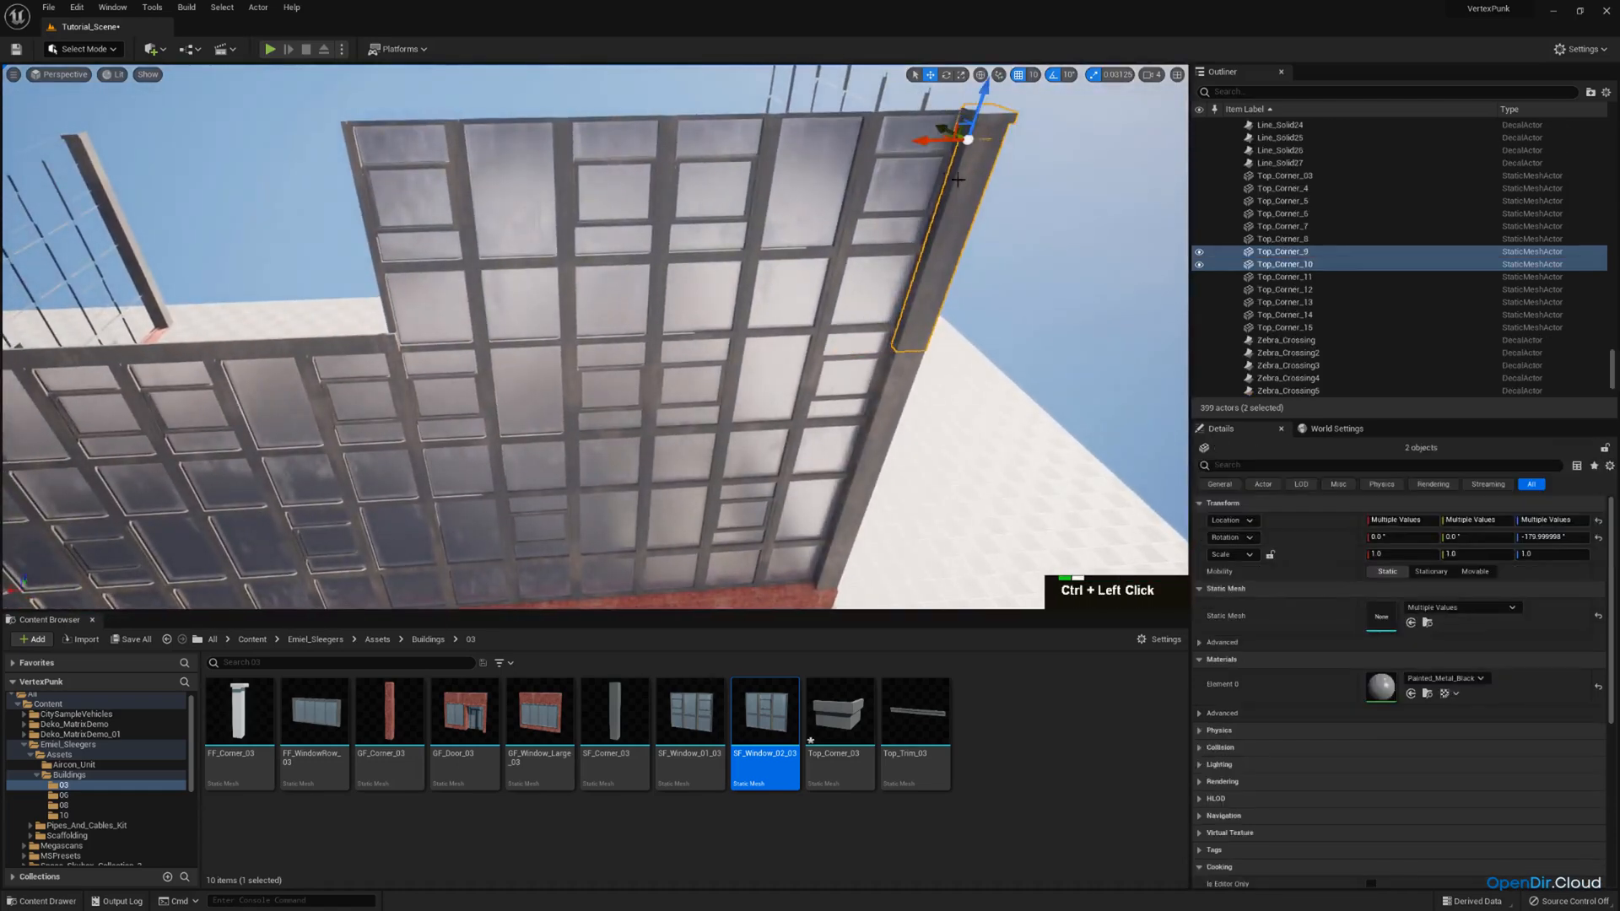
pyautogui.hotkey('ctrl', 'c')
pyautogui.hotkey('ctrl', 'v')
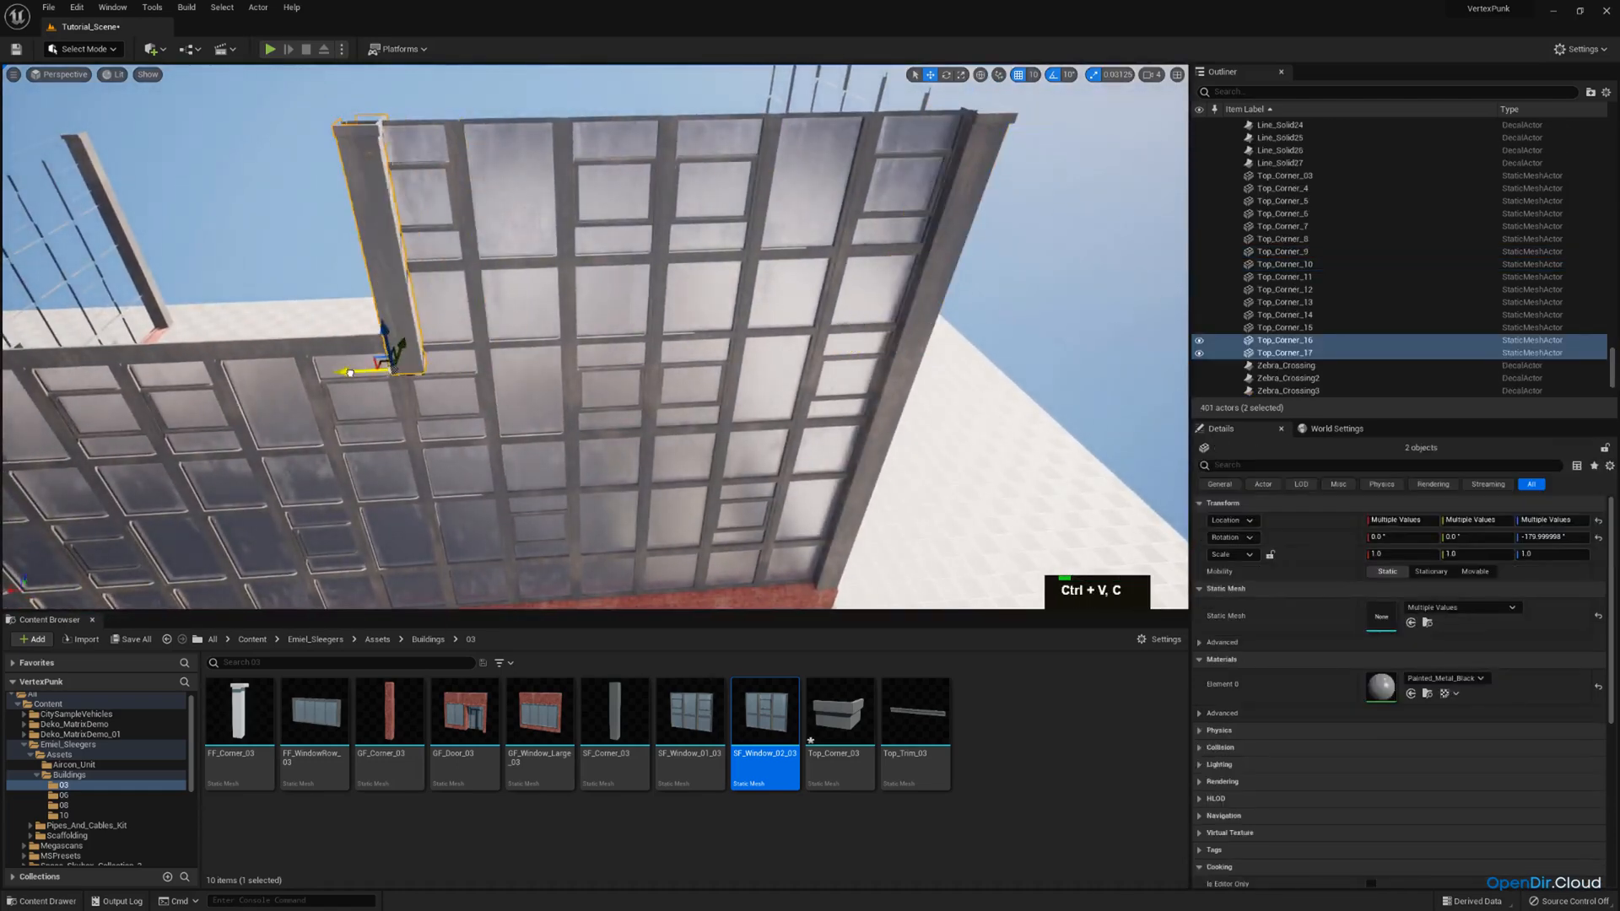
pyautogui.moveTo(349, 372); pyautogui.dragTo(359, 372)
# Rotate the copied column and roof cap 90° about the vertical axis to face the open end of the added storey.
pyautogui.press('w')
pyautogui.moveTo(359, 372); pyautogui.dragTo(340, 314, button='right')
pyautogui.press('q')
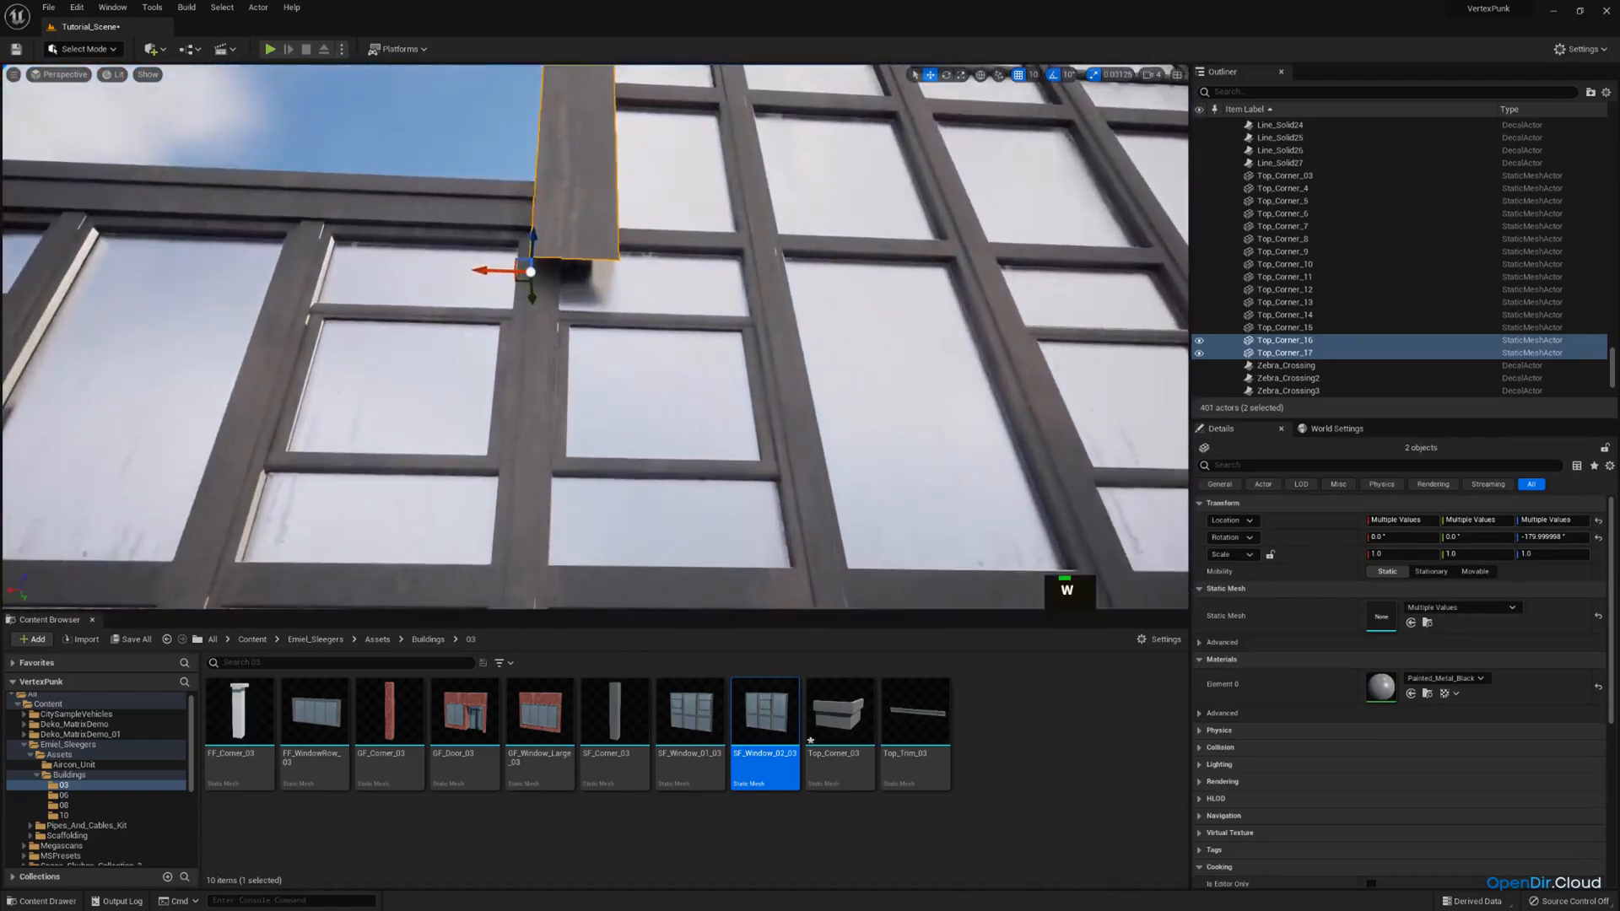
pyautogui.press('e')
pyautogui.moveTo(521, 277); pyautogui.dragTo(530, 408, button='right')
pyautogui.press('s')
pyautogui.press('w')
pyautogui.press('e')
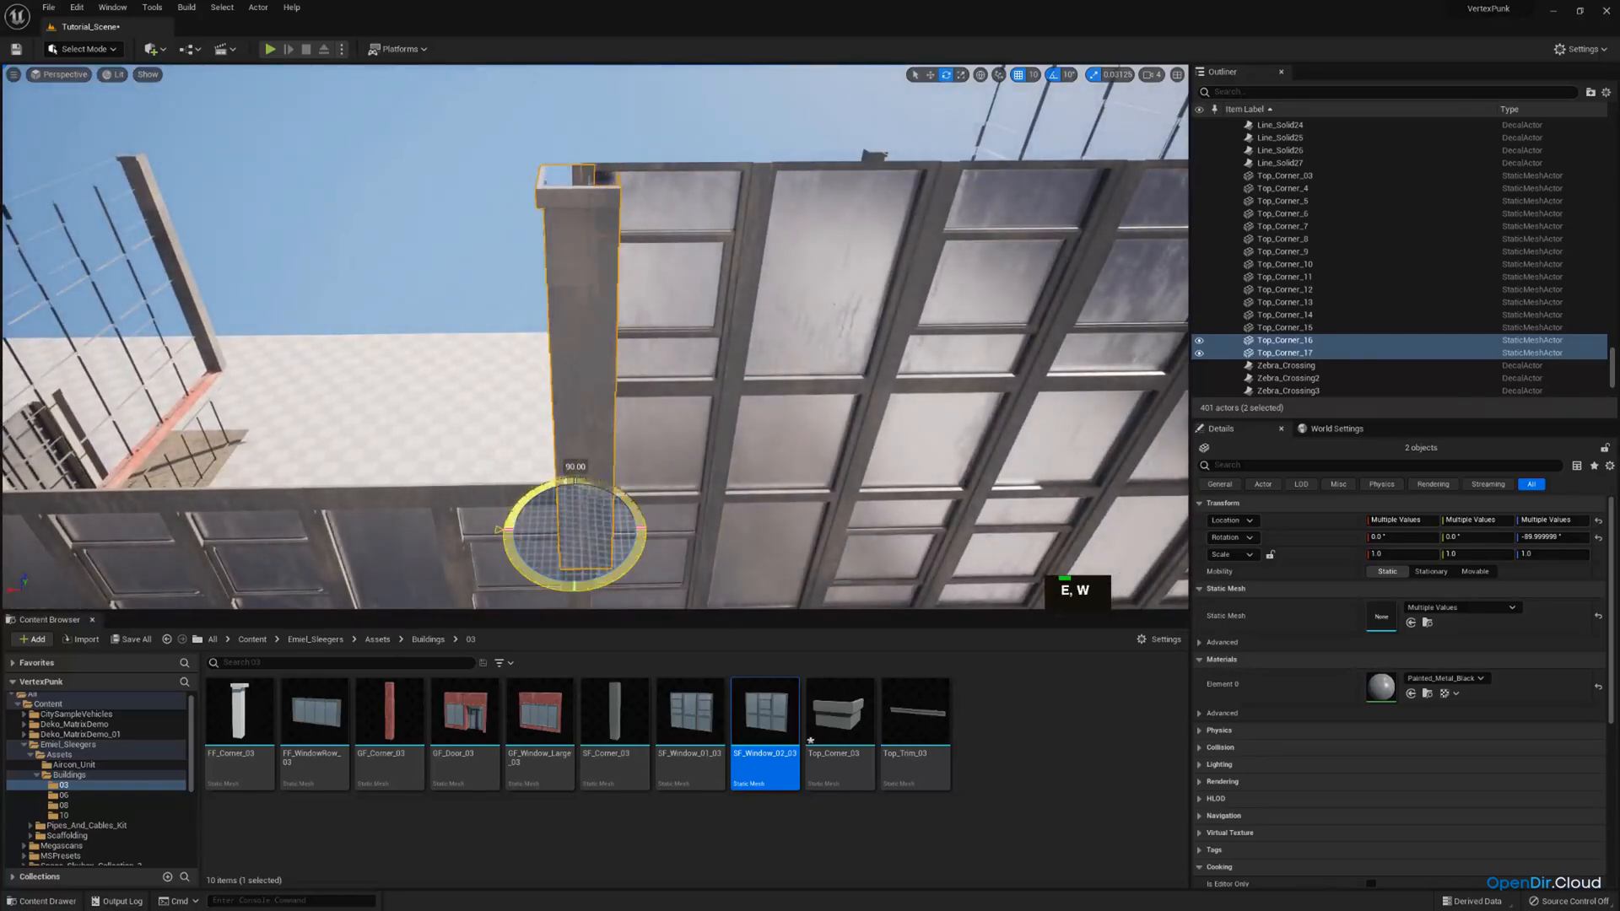
# Turn off grid snapping and fit the copied column and cap flush against the storey's end window, above the lower roof edge.
pyautogui.press('a')
pyautogui.moveTo(609, 480); pyautogui.dragTo(692, 508, button='right')
pyautogui.press('w')
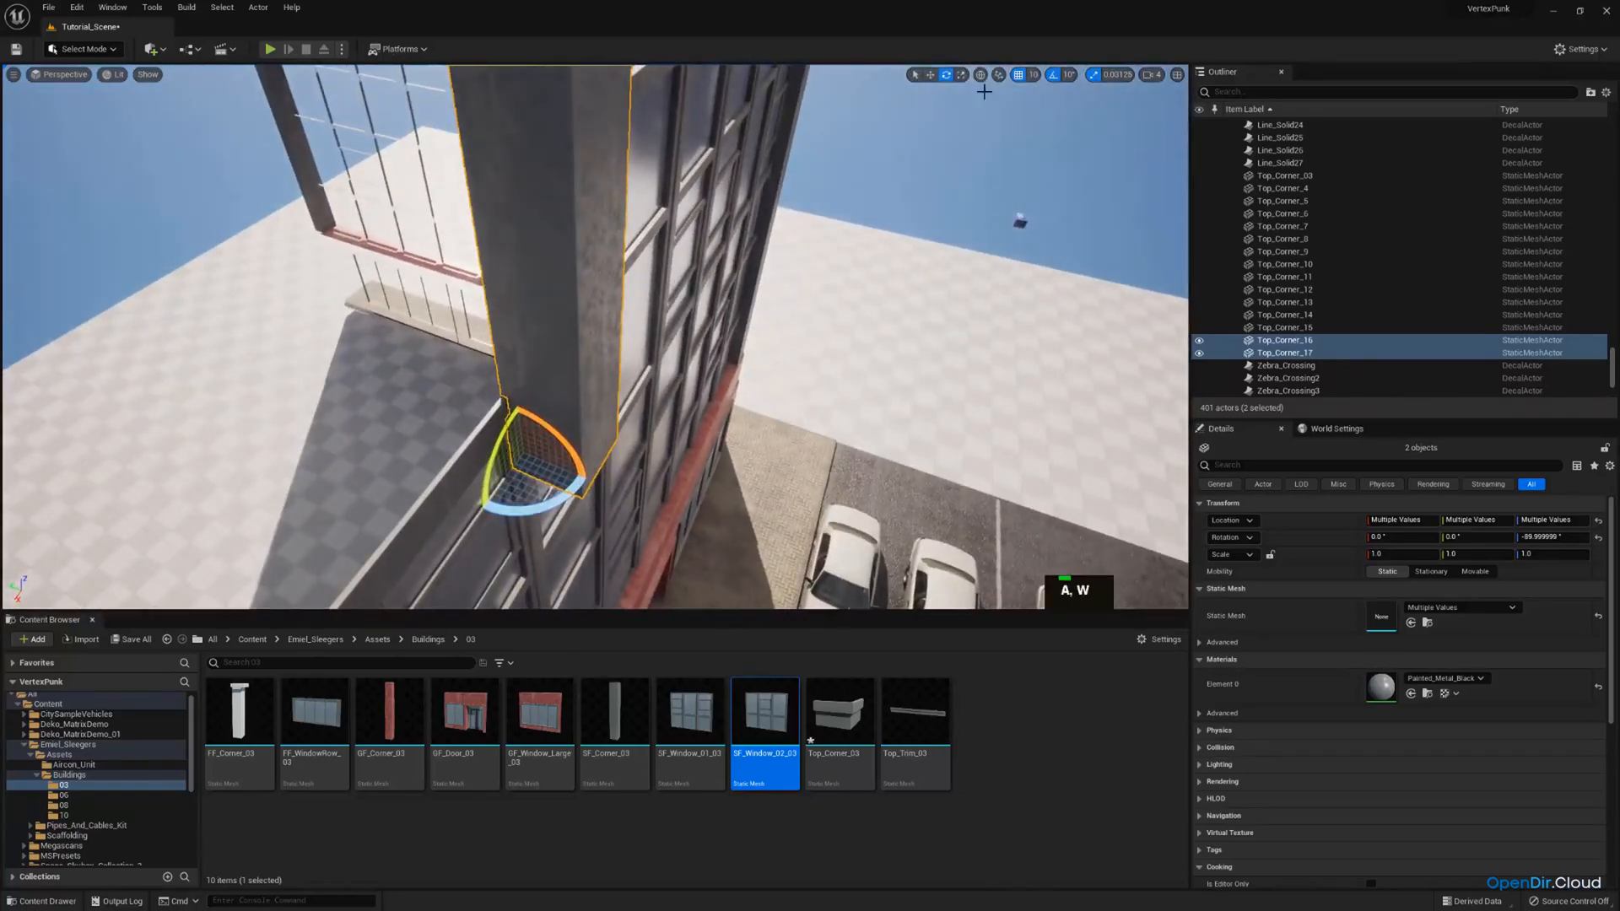
pyautogui.press('w')
pyautogui.moveTo(916, 152); pyautogui.dragTo(873, 190, button='right')
pyautogui.press('w')
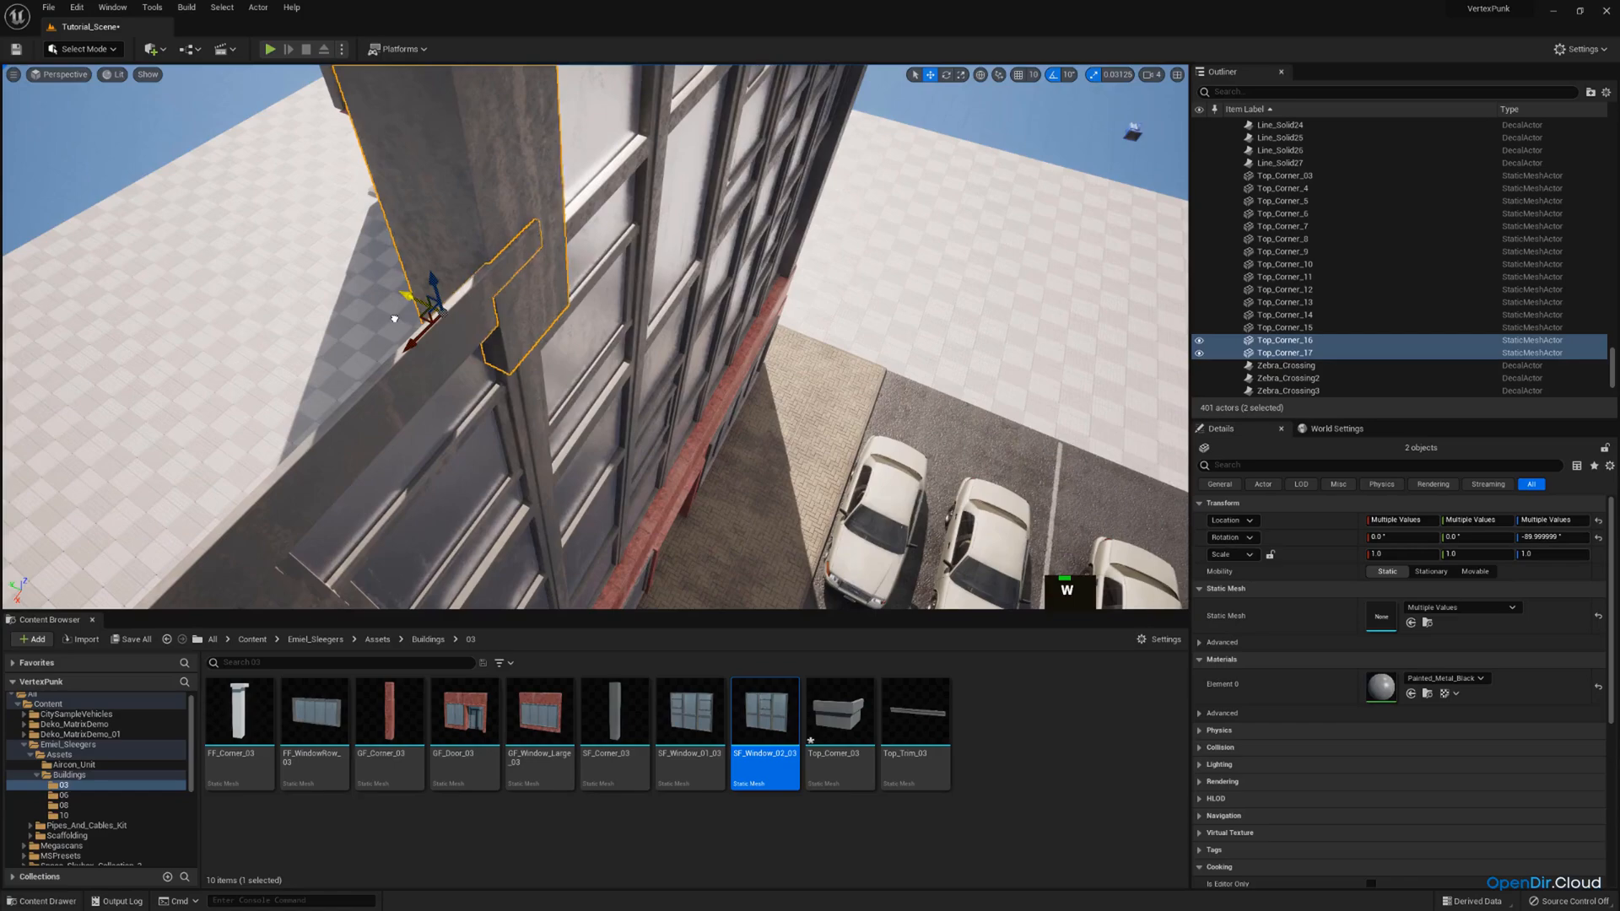
pyautogui.moveTo(395, 319); pyautogui.dragTo(402, 244, button='right')
pyautogui.press('s')
pyautogui.moveTo(608, 321); pyautogui.dragTo(547, 389, button='right')
pyautogui.press('w')
pyautogui.press('a')
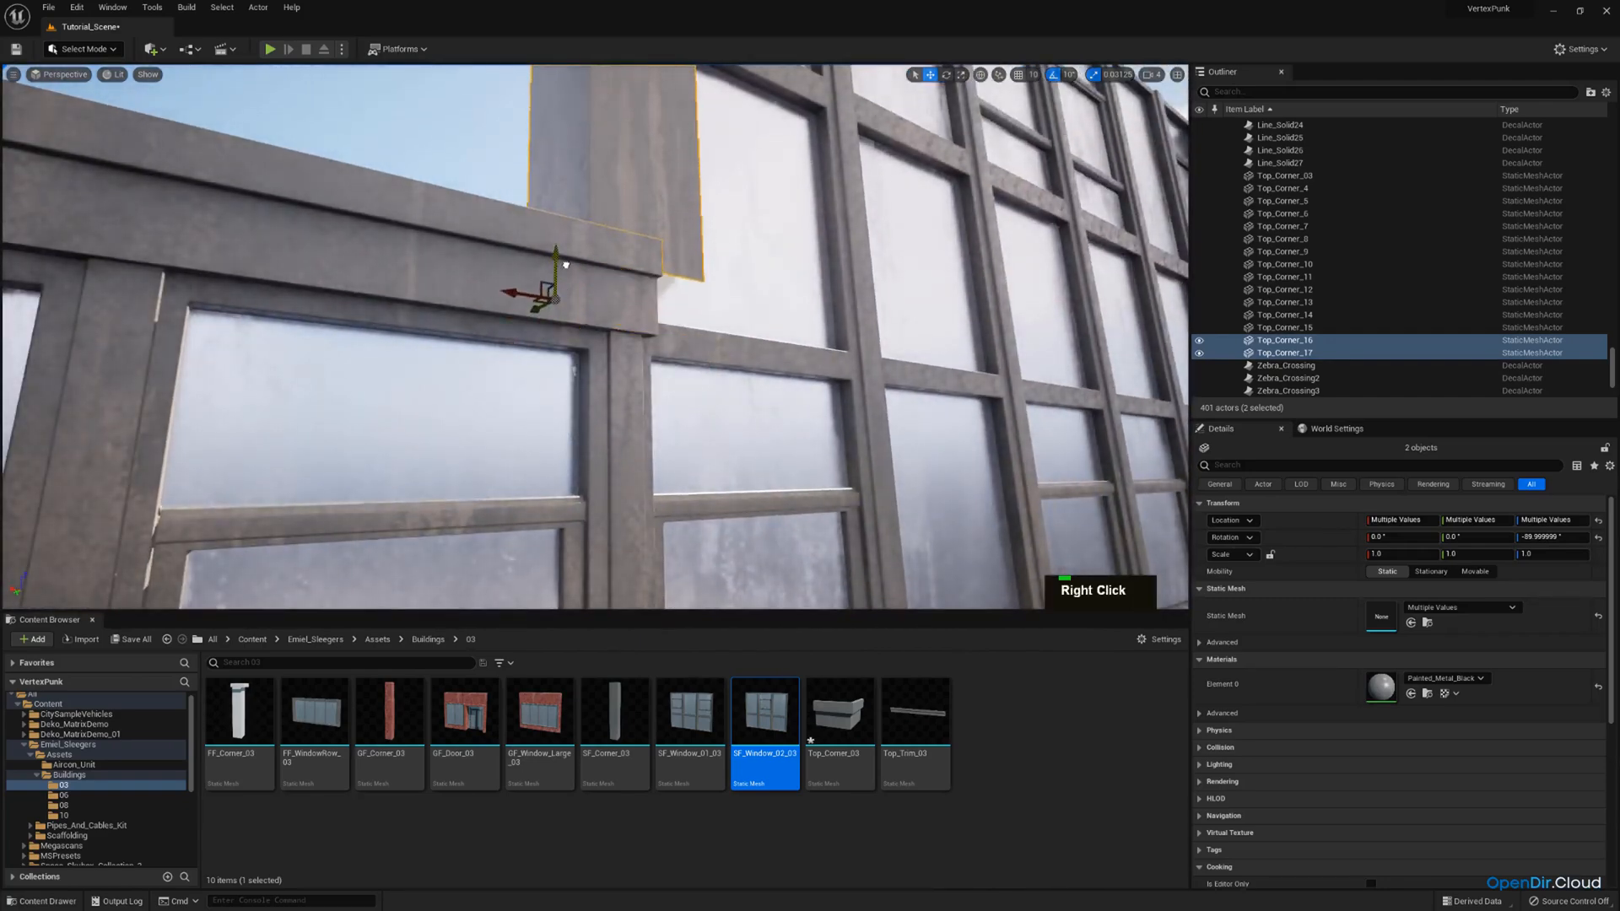
pyautogui.press('d')
pyautogui.moveTo(565, 265); pyautogui.dragTo(487, 349, button='right')
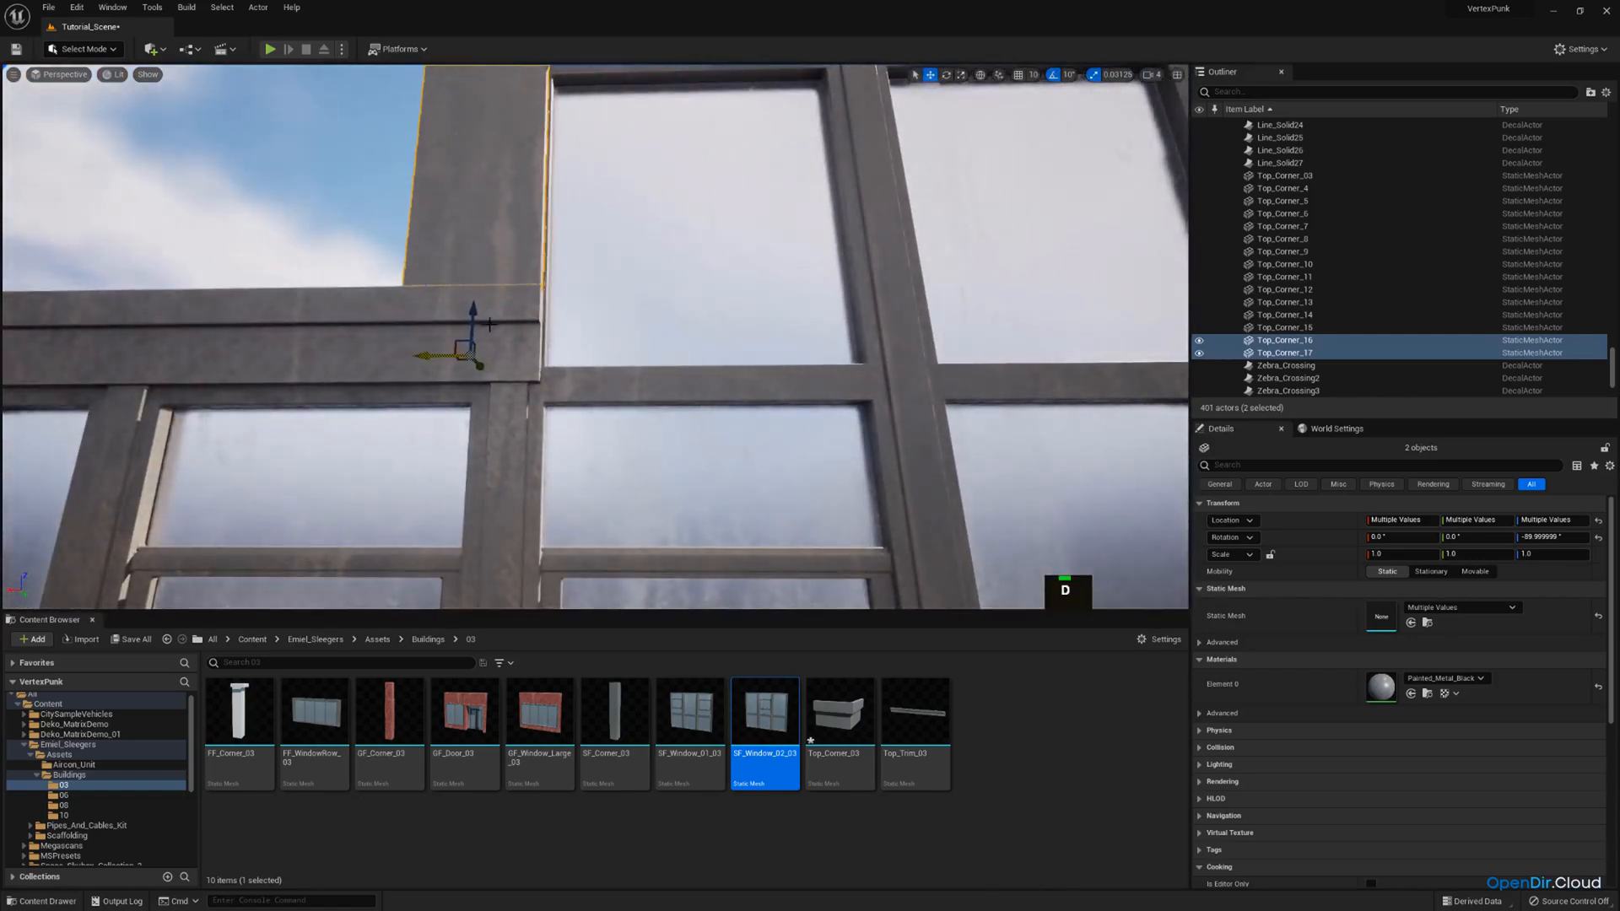
pyautogui.press('s')
pyautogui.moveTo(490, 324); pyautogui.dragTo(547, 268, button='right')
pyautogui.scroll(1, 481, 291)
pyautogui.press('w')
pyautogui.press('d')
# Lower only the copied roof cap to line up with the top of the added storey's windows.
pyautogui.click(473, 257)
pyautogui.press('w')
pyautogui.press('s')
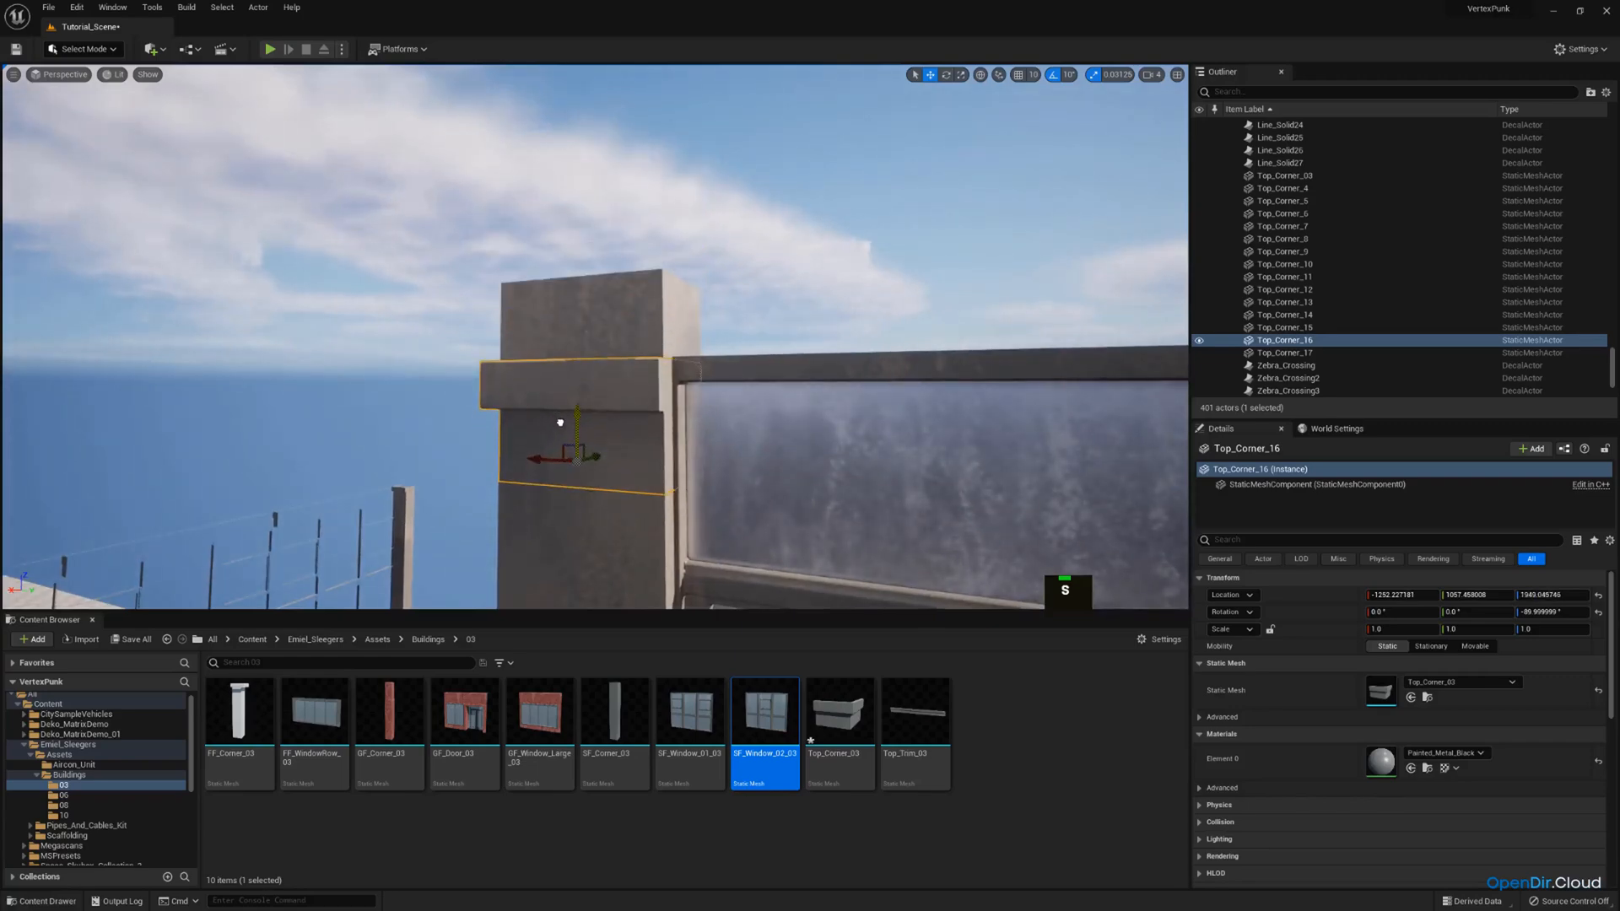
# Shorten the copied column to a Z scale of about 0.83 so its top sits beneath the roof cap.
pyautogui.click(596, 302)
pyautogui.press('s')
pyautogui.moveTo(596, 302); pyautogui.dragTo(656, 413, button='right')
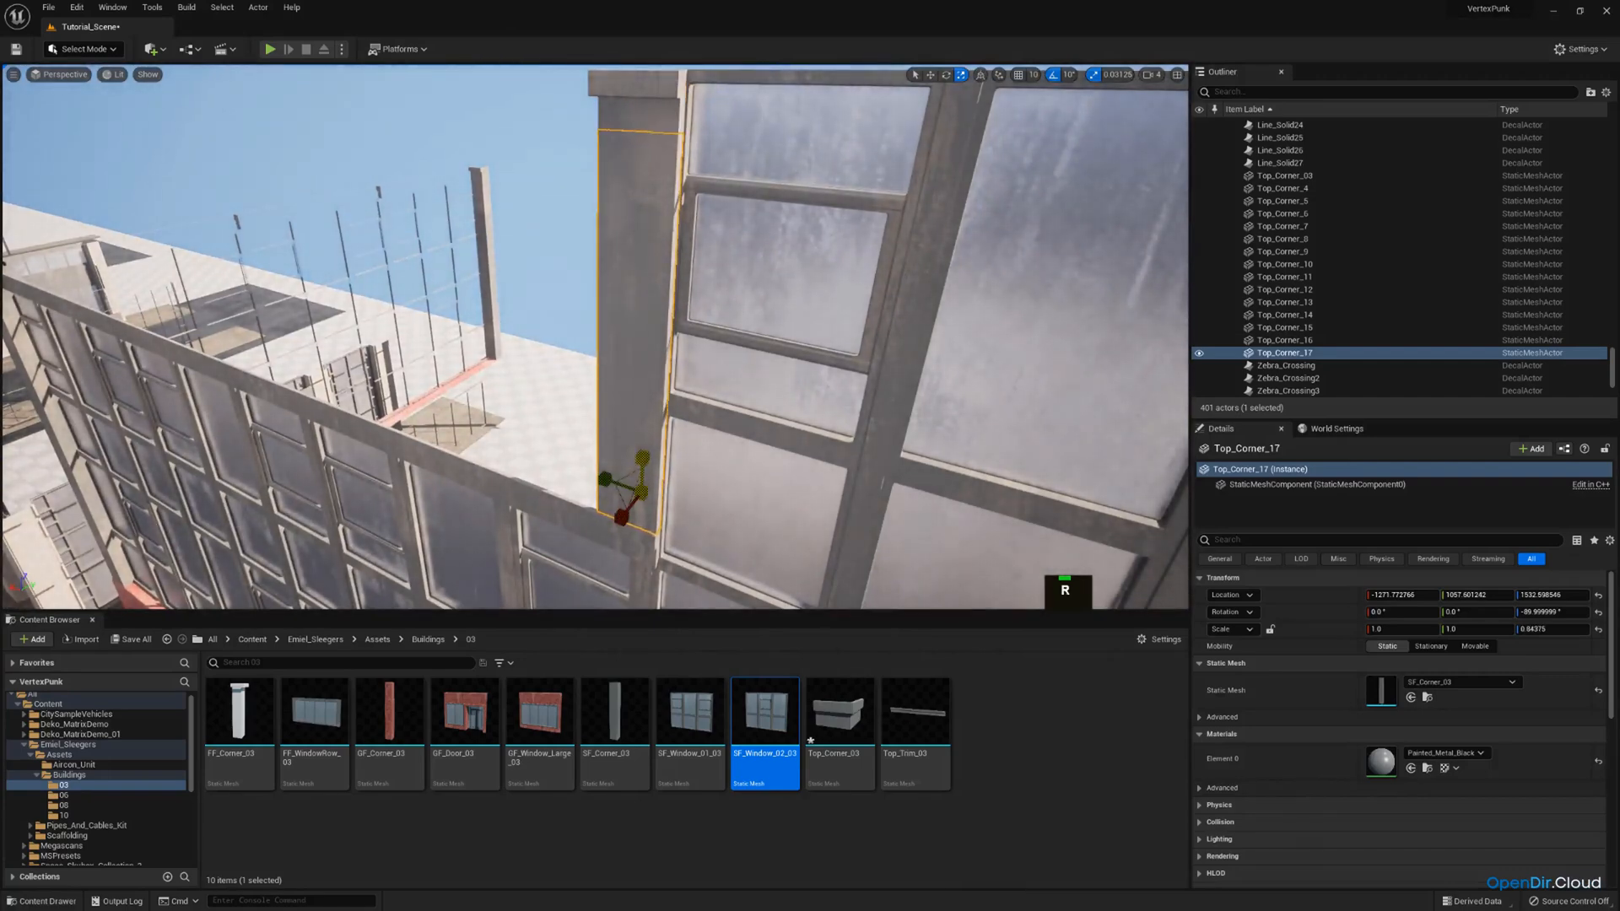
pyautogui.press('w')
pyautogui.moveTo(666, 353); pyautogui.dragTo(648, 280, button='right')
pyautogui.scroll(-3, 666, 353)
pyautogui.press('d')
pyautogui.press('w')
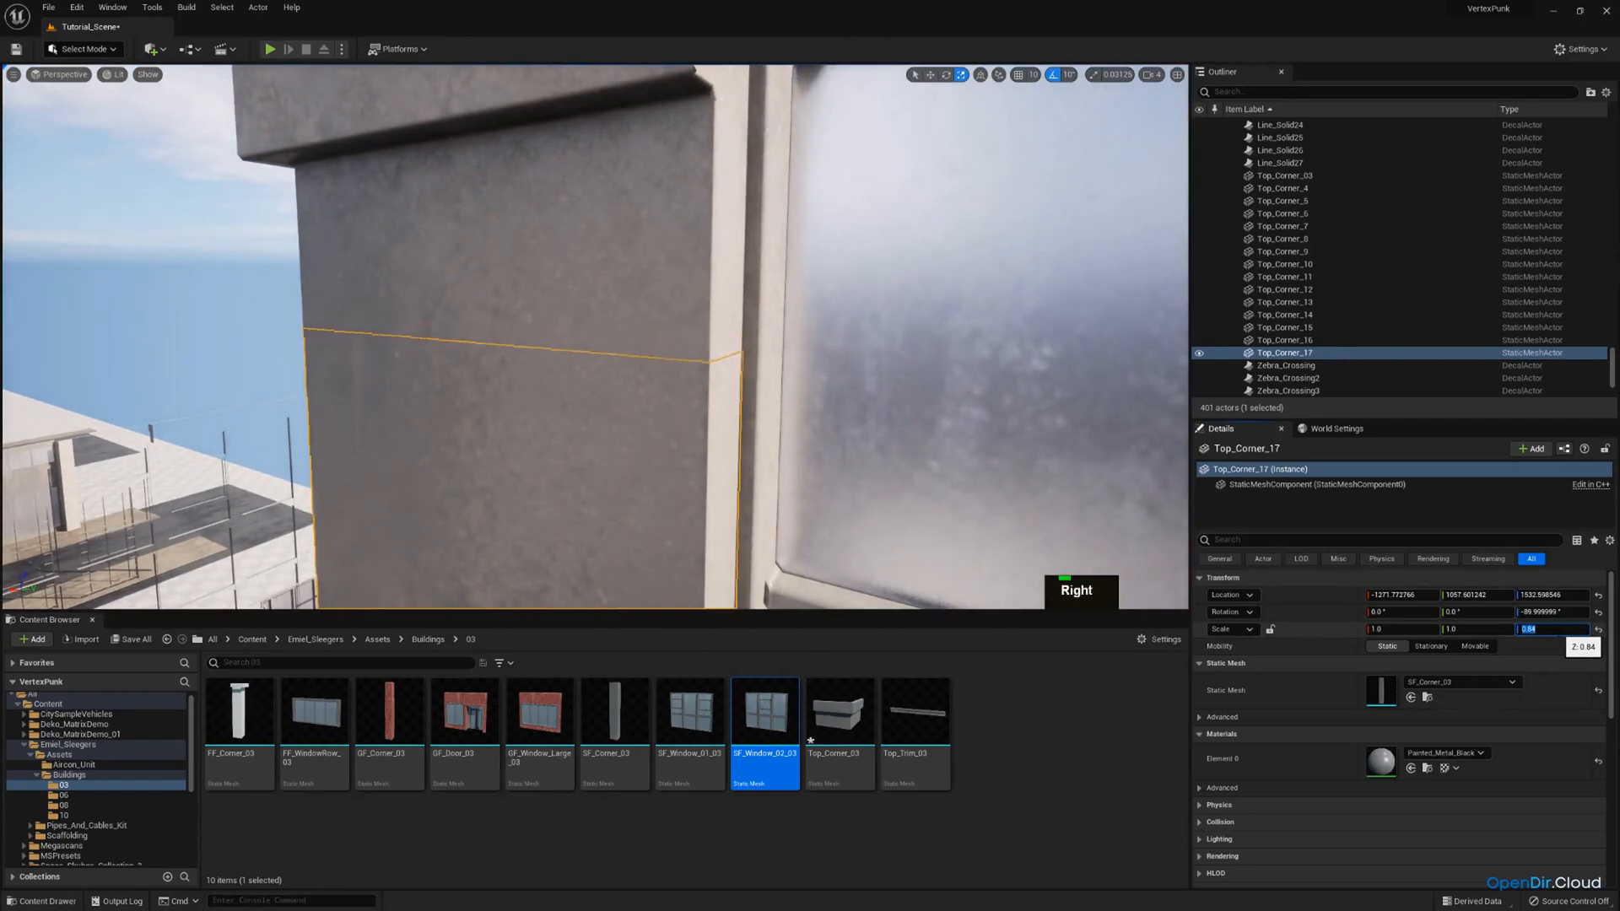
pyautogui.write('3')
pyautogui.press('Return')
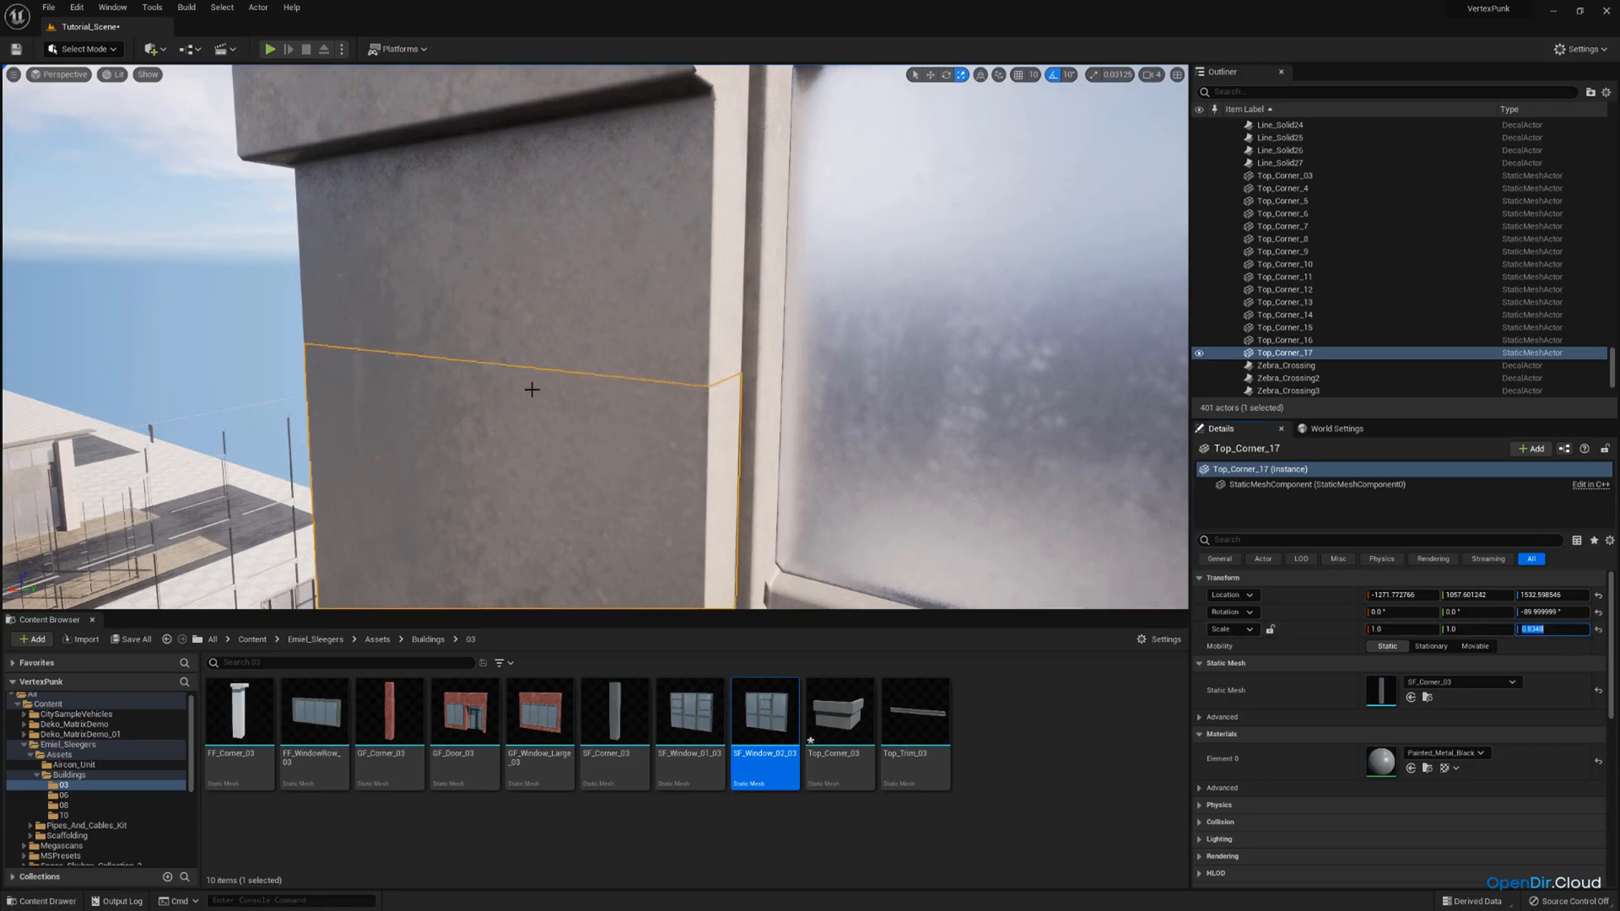
# Examine how the shortened column meets its roof cap, the roof edge and the neighbouring windows.
pyautogui.press('a')
pyautogui.moveTo(535, 345); pyautogui.dragTo(701, 401, button='right')
pyautogui.press('d')
pyautogui.moveTo(494, 239); pyautogui.dragTo(658, 211, button='right')
pyautogui.press('s')
pyautogui.scroll(1, 523, 241)
pyautogui.press('q')
pyautogui.click(494, 239)
pyautogui.press('q')
pyautogui.press('s')
pyautogui.press('d')
pyautogui.press('w')
pyautogui.press('e')
pyautogui.scroll(1, 527, 249)
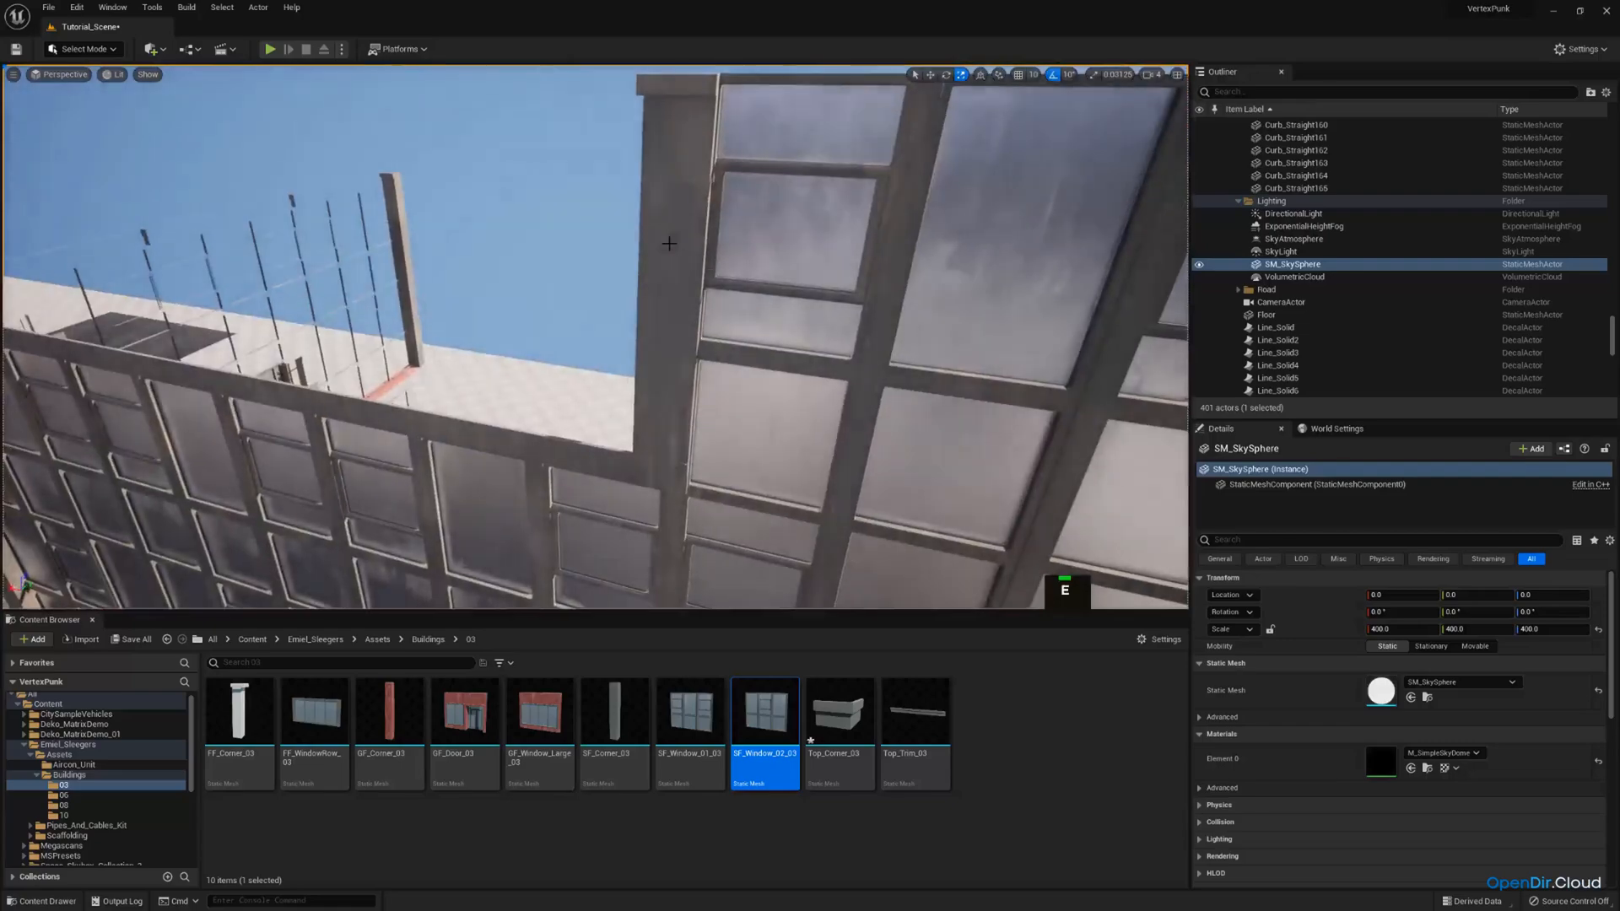
# Duplicate the shortened column with its roof cap and move the copies to the extra storey's open end on the adjacent facade.
pyautogui.click(676, 208)
pyautogui.keyDown('ctrl'); pyautogui.click(687, 115); pyautogui.keyUp('ctrl')
pyautogui.moveTo(687, 115); pyautogui.dragTo(524, 152, button='right')
pyautogui.press('w')
pyautogui.press('d')
pyautogui.hotkey('ctrl', 'v')
pyautogui.hotkey('ctrl', 'c')
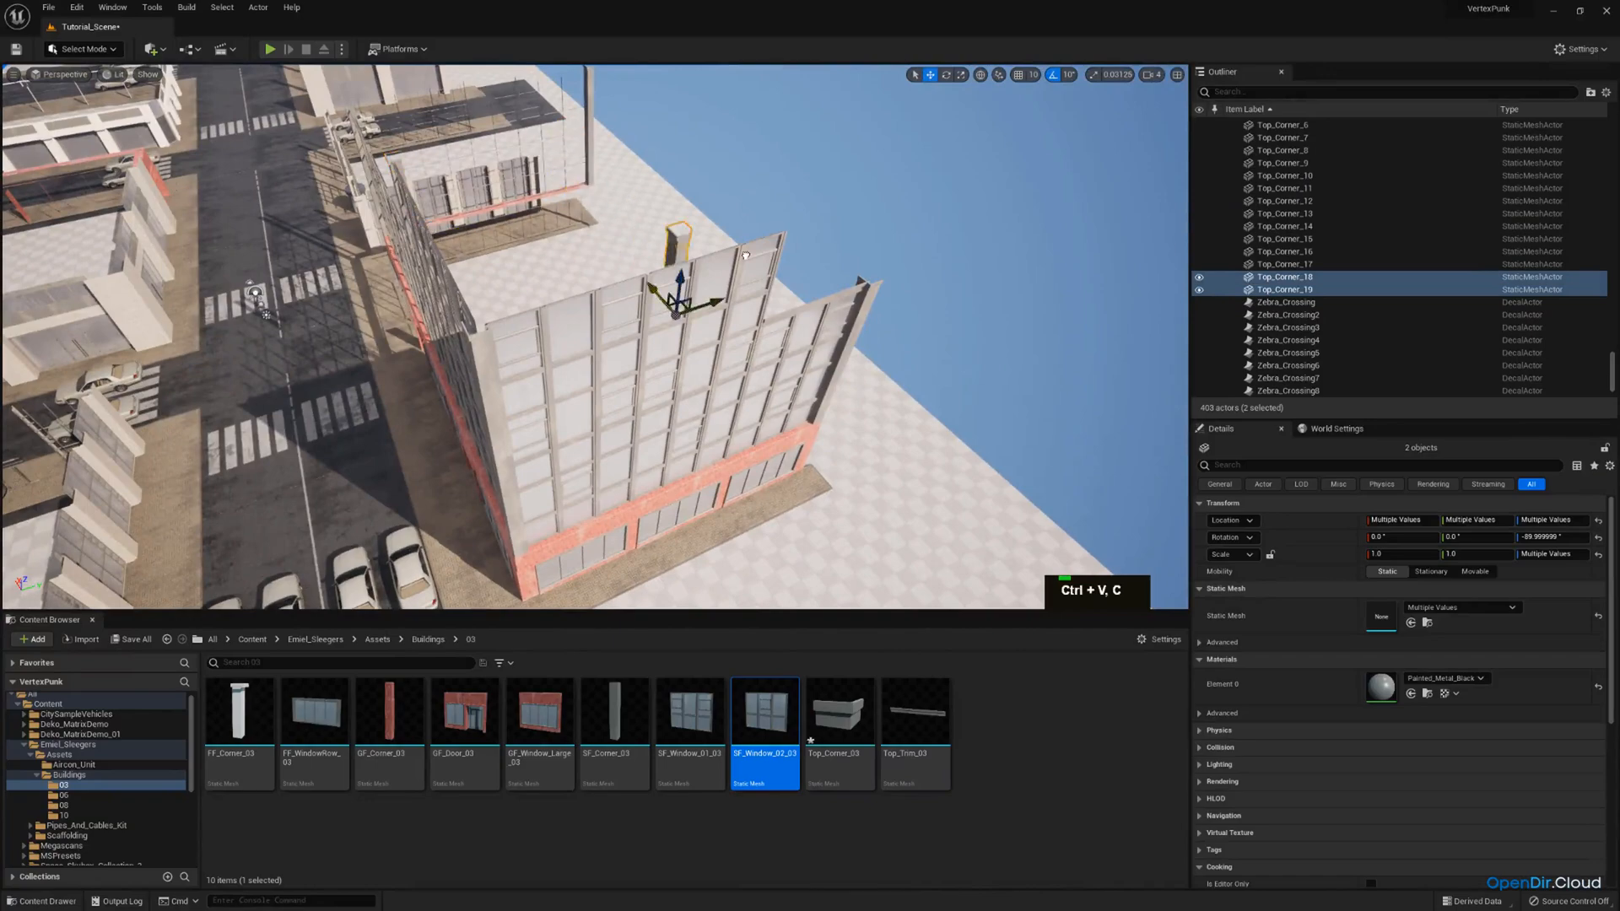
pyautogui.click(693, 240)
pyautogui.click(736, 280)
pyautogui.keyDown('ctrl'); pyautogui.click(728, 319); pyautogui.keyUp('ctrl')
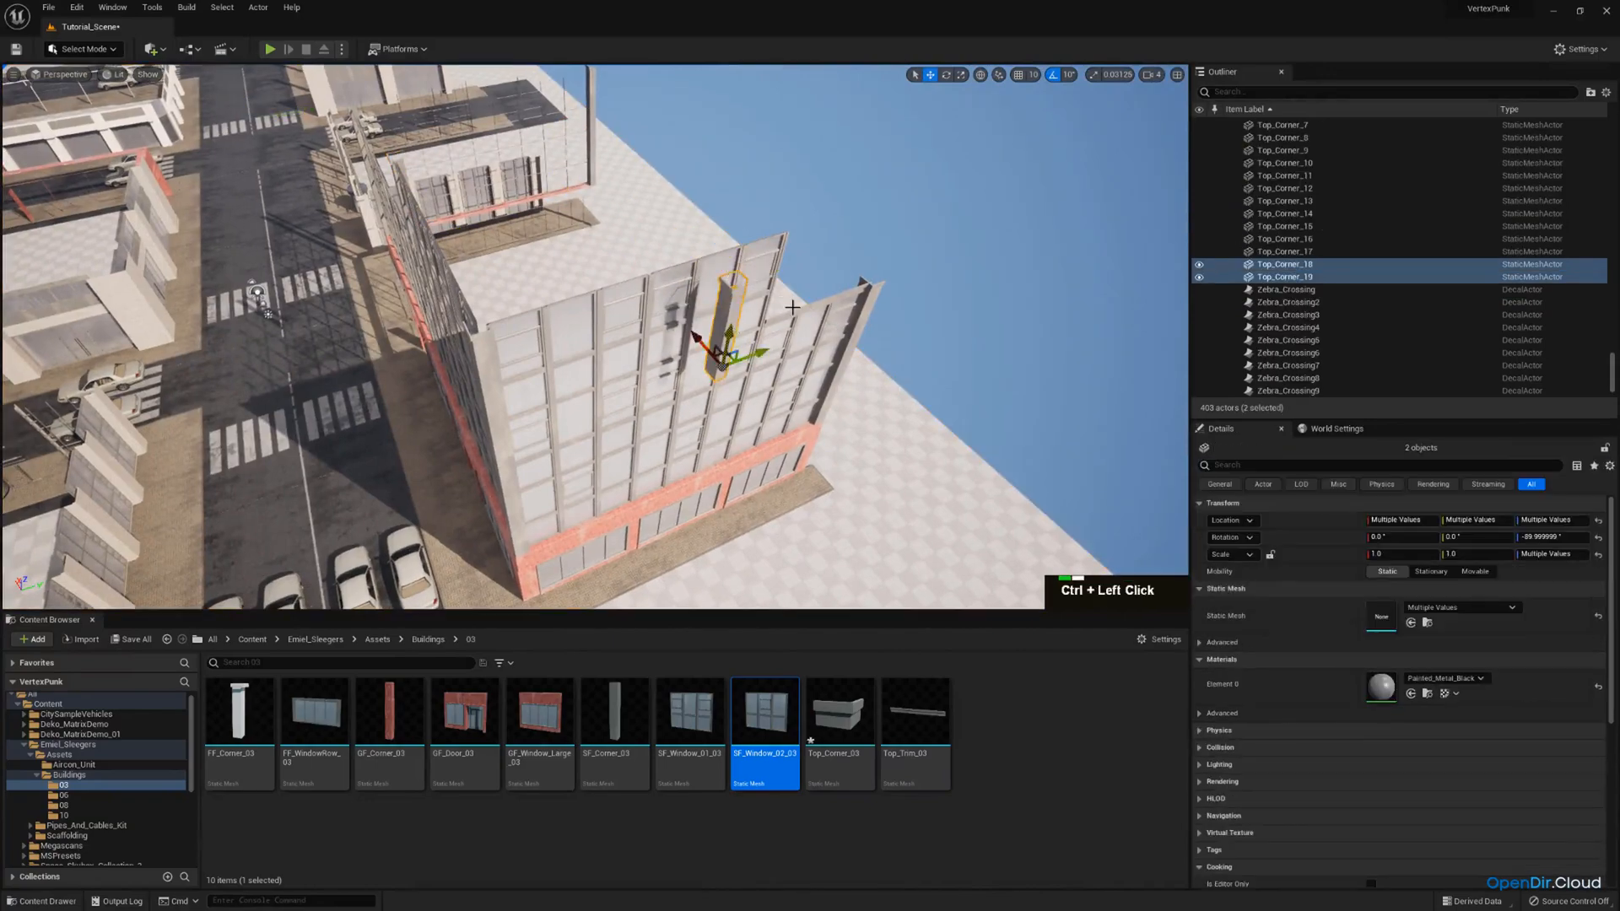
pyautogui.moveTo(728, 319); pyautogui.dragTo(666, 306, button='right')
pyautogui.press('w')
pyautogui.moveTo(411, 279); pyautogui.dragTo(371, 182, button='right')
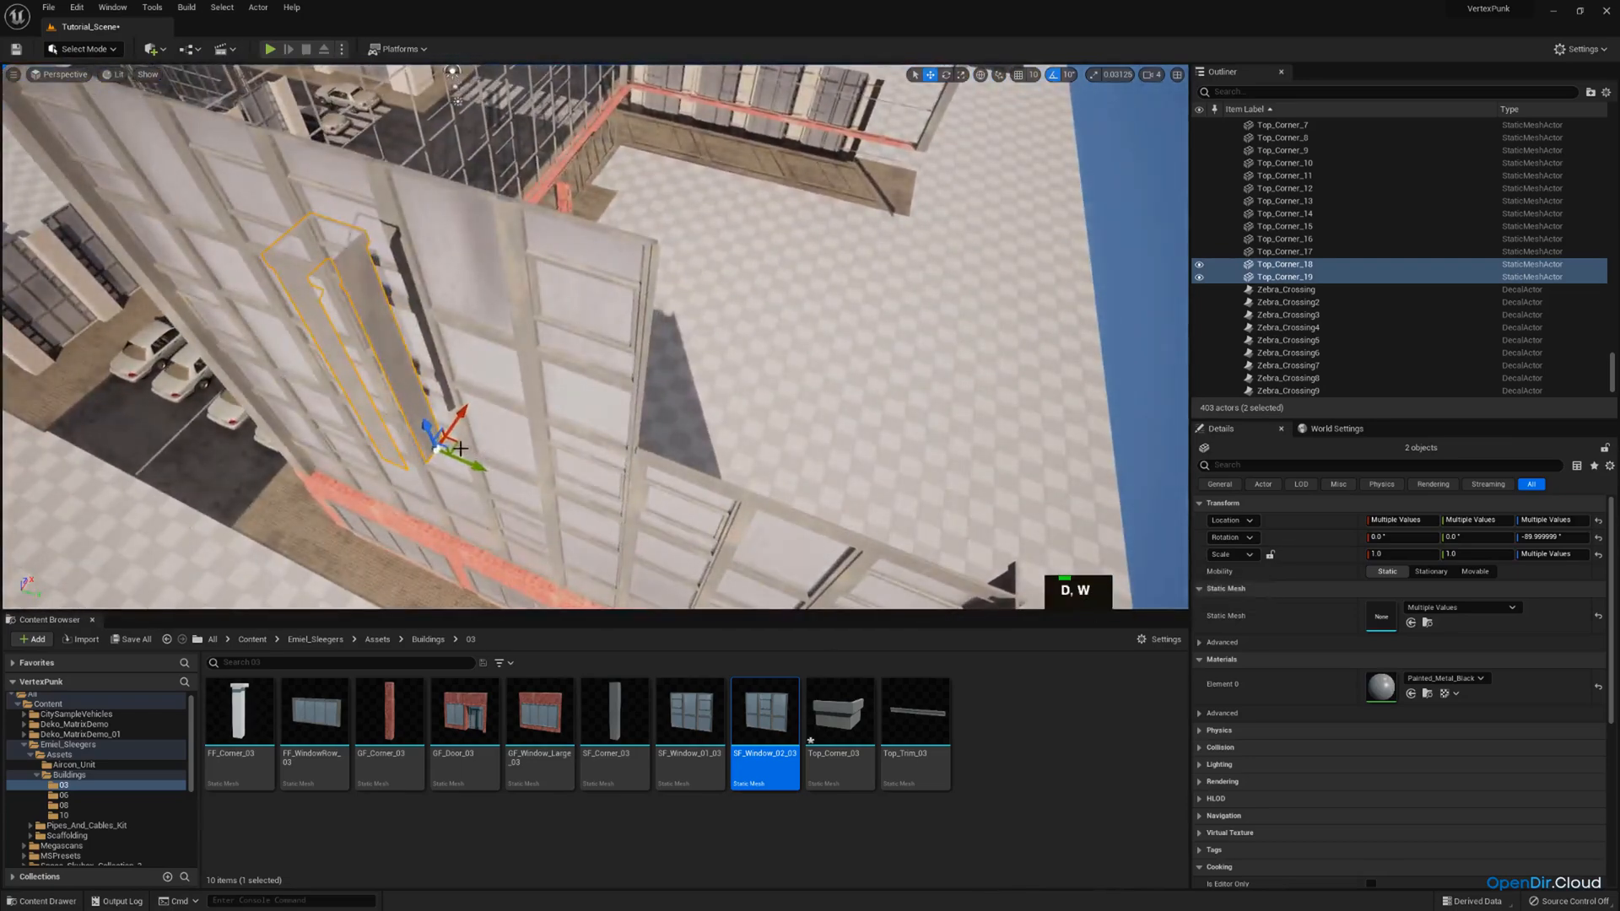
# Rotate the copied column and cap by -90° and try to fit them against the end of the adjacent facade's extra storey.
pyautogui.press('e')
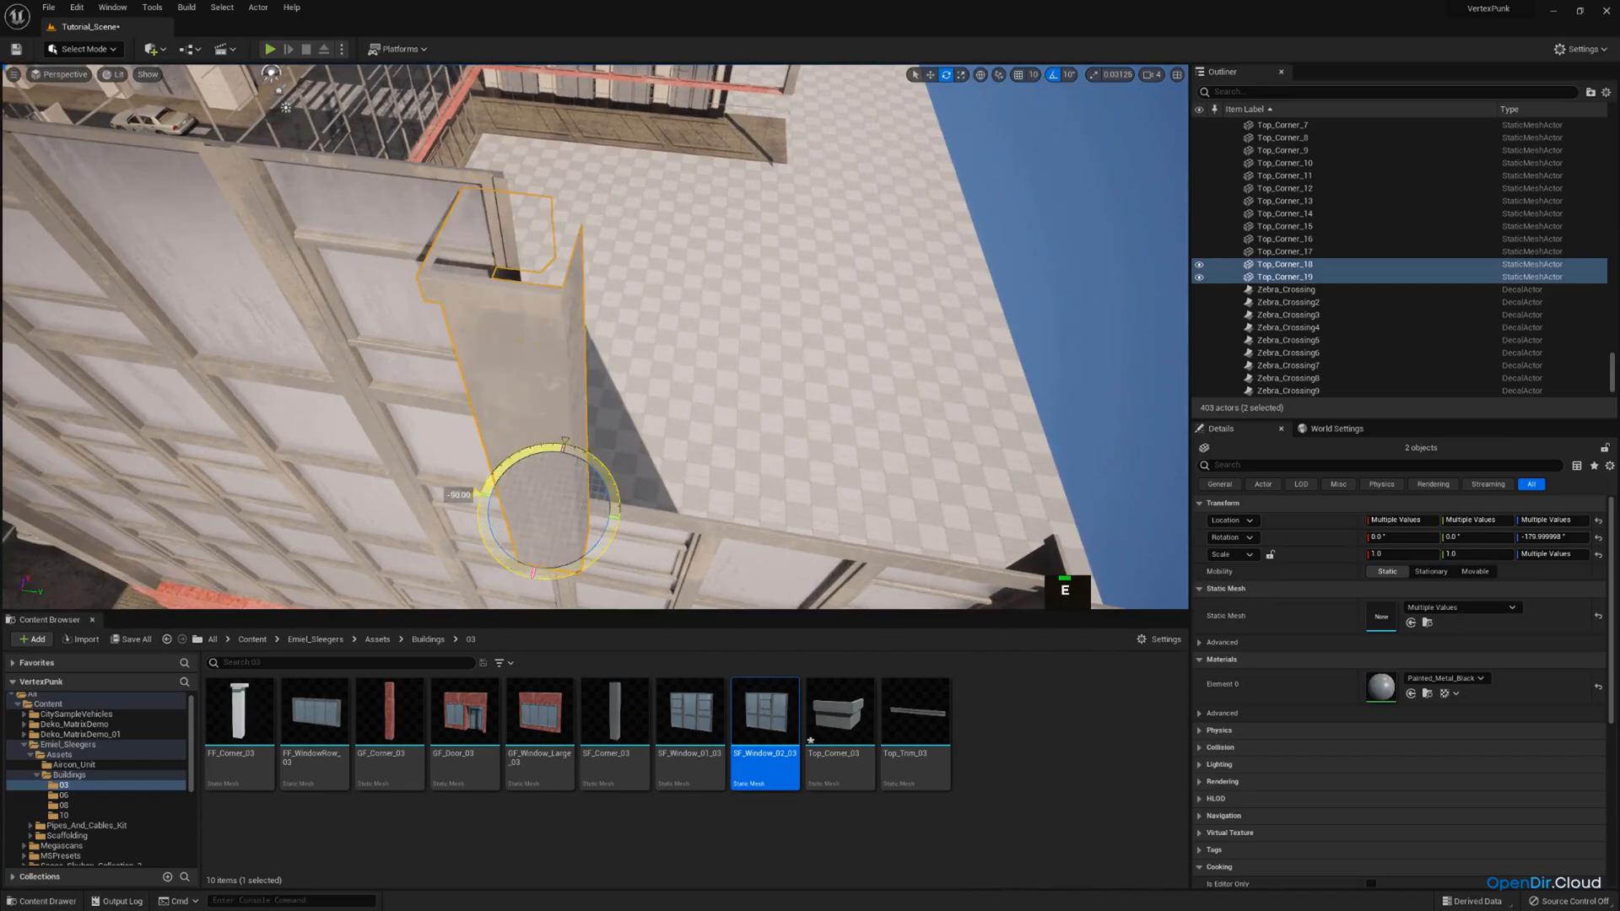
pyautogui.moveTo(609, 530); pyautogui.dragTo(558, 452, button='right')
pyautogui.press('a')
pyautogui.scroll(-1, 608, 472)
pyautogui.press('w')
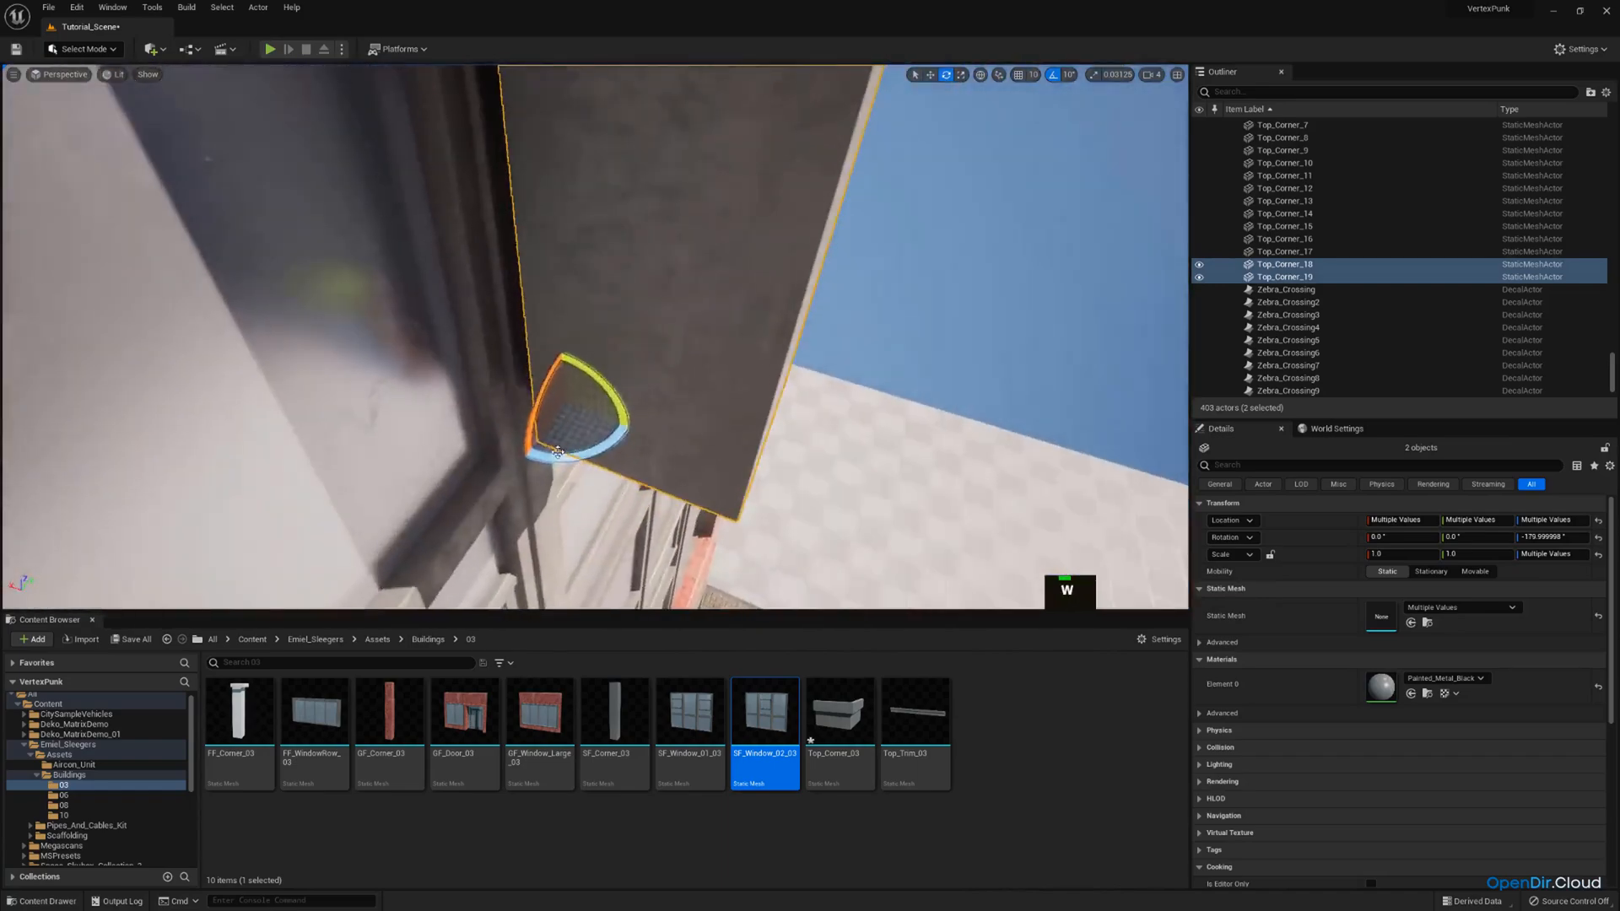
pyautogui.press('w')
pyautogui.moveTo(564, 396); pyautogui.dragTo(377, 375)
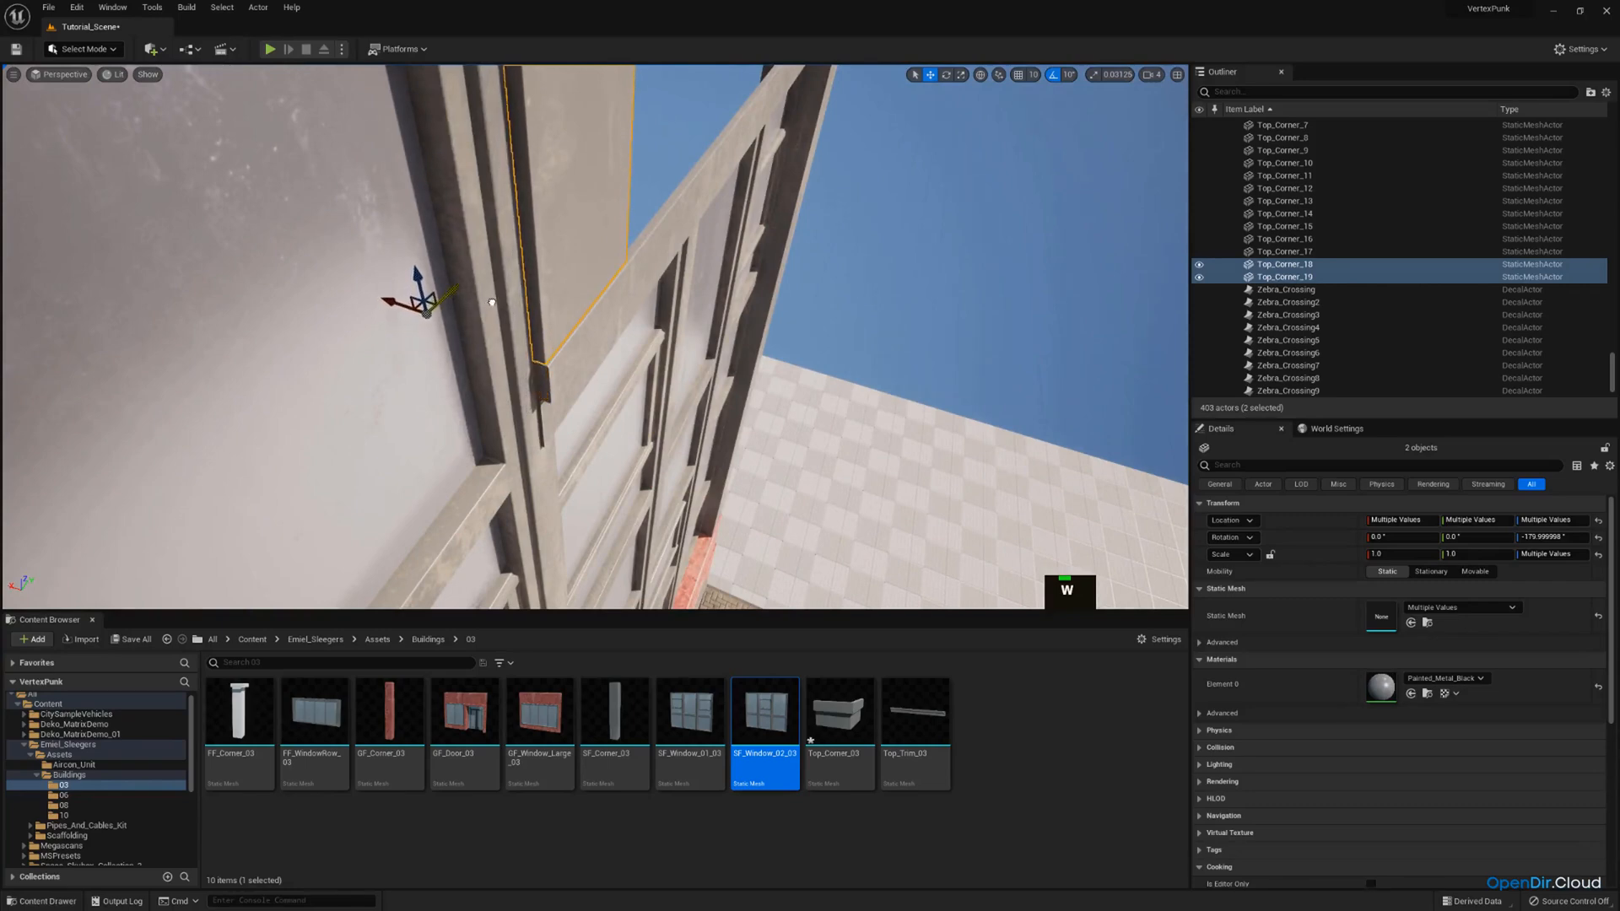
pyautogui.press('s')
pyautogui.moveTo(492, 302); pyautogui.dragTo(628, 387, button='right')
# Delete the copied column and roof cap from the end of the adjacent facade's extra storey.
pyautogui.scroll(3, 492, 302)
pyautogui.press('d')
pyautogui.press('a')
pyautogui.press('d')
pyautogui.press('a')
pyautogui.press('w')
pyautogui.press('d')
pyautogui.press('s')
pyautogui.press('Delete')
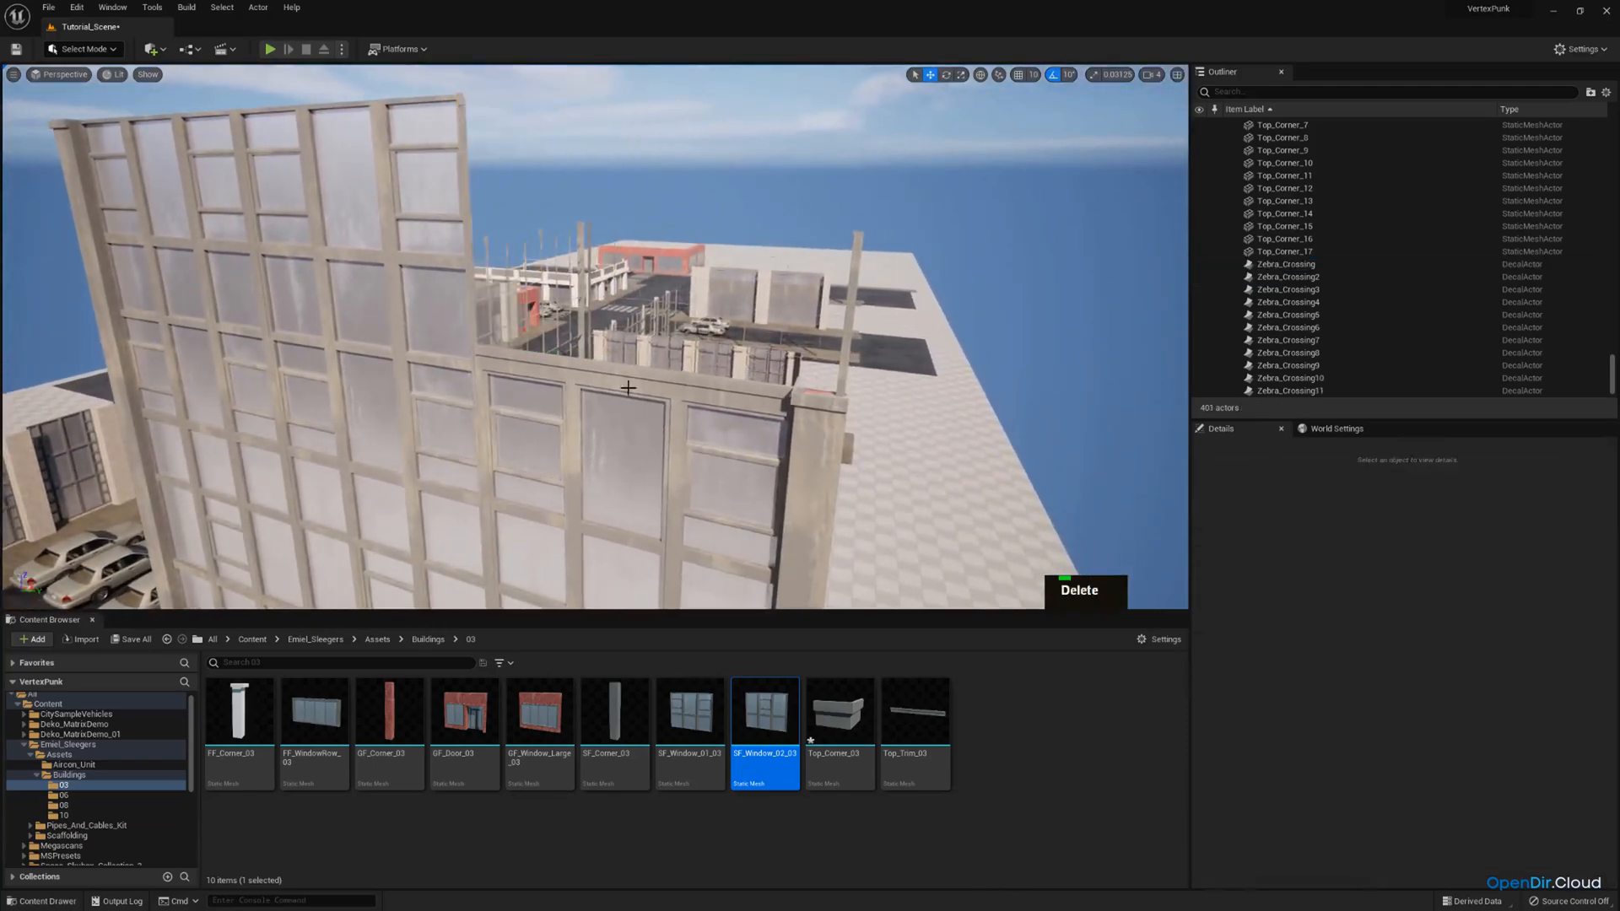
# Remove the trim above the facade's last top-row window, re-enable grid snapping and duplicate that window upward to complete the extra storey.
pyautogui.click(722, 355)
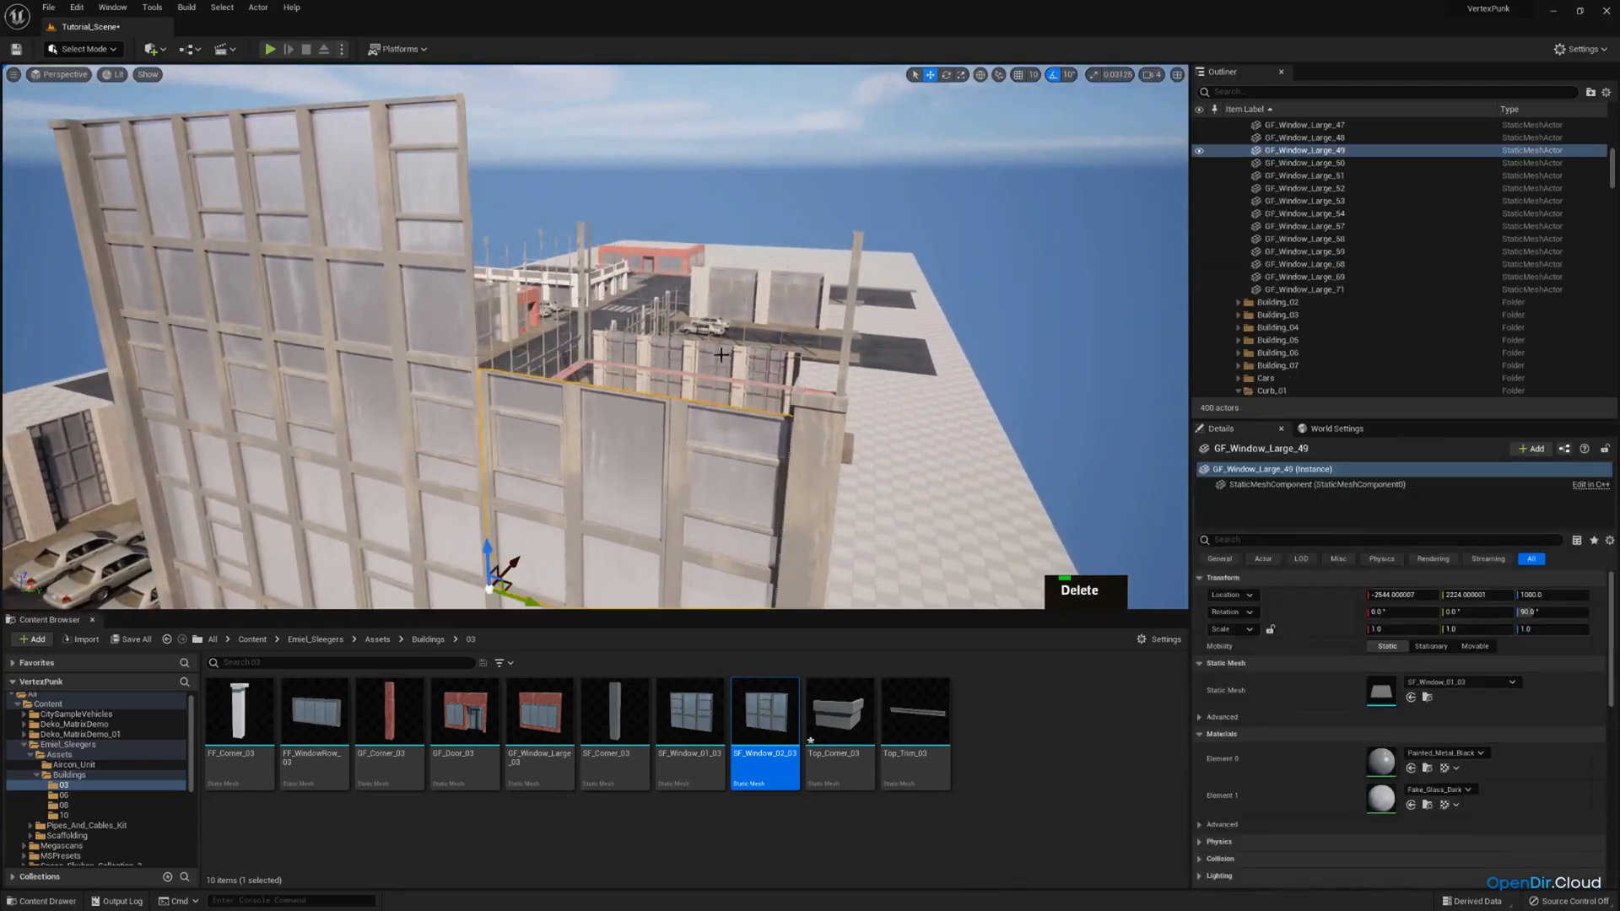
pyautogui.click(1021, 76)
pyautogui.moveTo(694, 376); pyautogui.dragTo(647, 373, button='right')
pyautogui.press('q')
pyautogui.moveTo(533, 501); pyautogui.dragTo(558, 252)
pyautogui.press('s')
pyautogui.moveTo(557, 337); pyautogui.dragTo(599, 338, button='right')
pyautogui.press('w')
# Select the far corner's roof cap and two columns and raise them together to the top of the extra storey.
pyautogui.click(577, 310)
pyautogui.keyDown('ctrl'); pyautogui.click(578, 391); pyautogui.keyUp('ctrl')
pyautogui.moveTo(578, 391); pyautogui.dragTo(574, 472, button='right')
pyautogui.keyDown('ctrl'); pyautogui.click(597, 351); pyautogui.keyUp('ctrl')
pyautogui.press('s')
pyautogui.moveTo(597, 351); pyautogui.dragTo(582, 306, button='right')
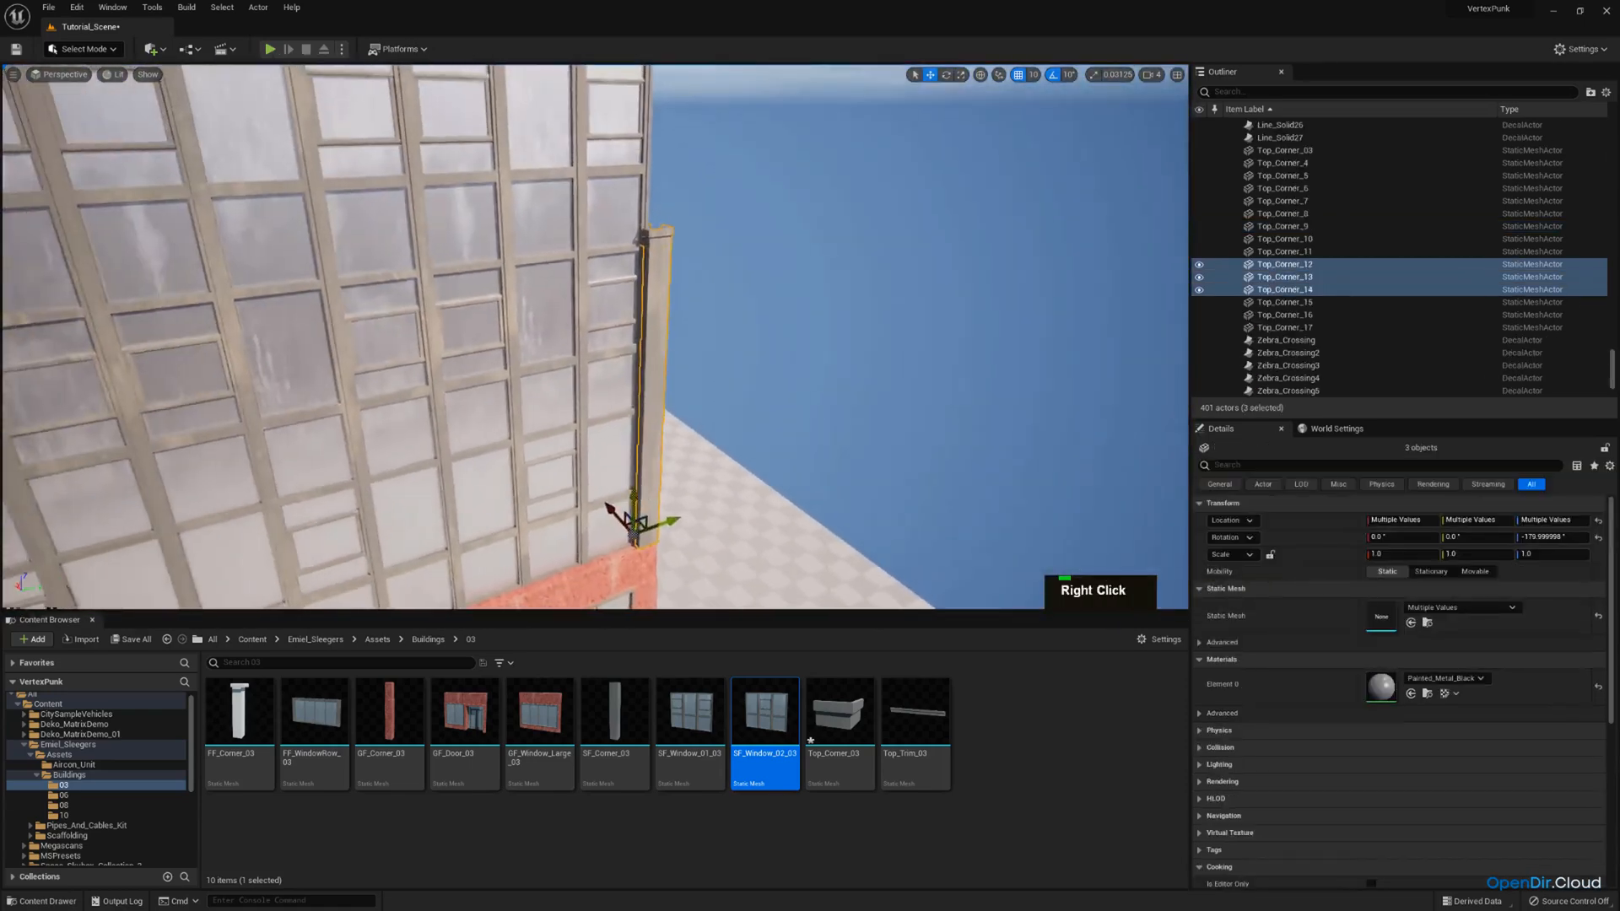
pyautogui.moveTo(596, 533); pyautogui.dragTo(604, 485, button='right')
pyautogui.press('s')
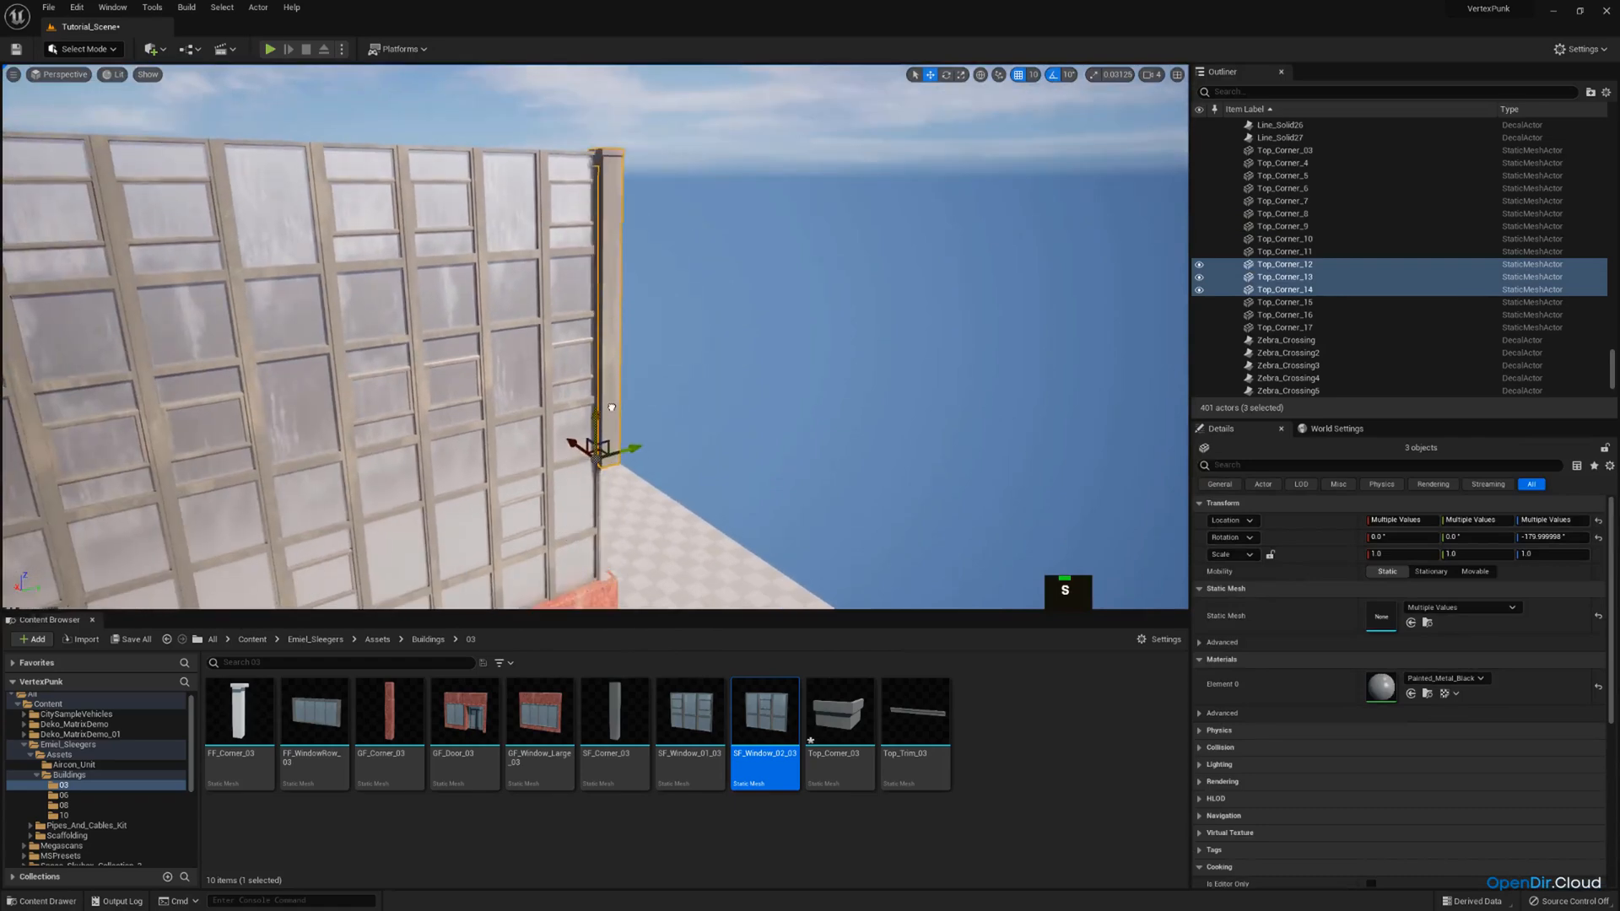
# Duplicate the far corner's lowest column and lower the copy to fill the gap above the red ground floor.
pyautogui.press('w')
pyautogui.moveTo(611, 409)
pyautogui.mouseDown(button='right')
pyautogui.moveTo(609, 439)
pyautogui.moveTo(611, 409)
pyautogui.mouseUp(button='right')
pyautogui.click(612, 267)
pyautogui.hotkey('ctrl', 'c')
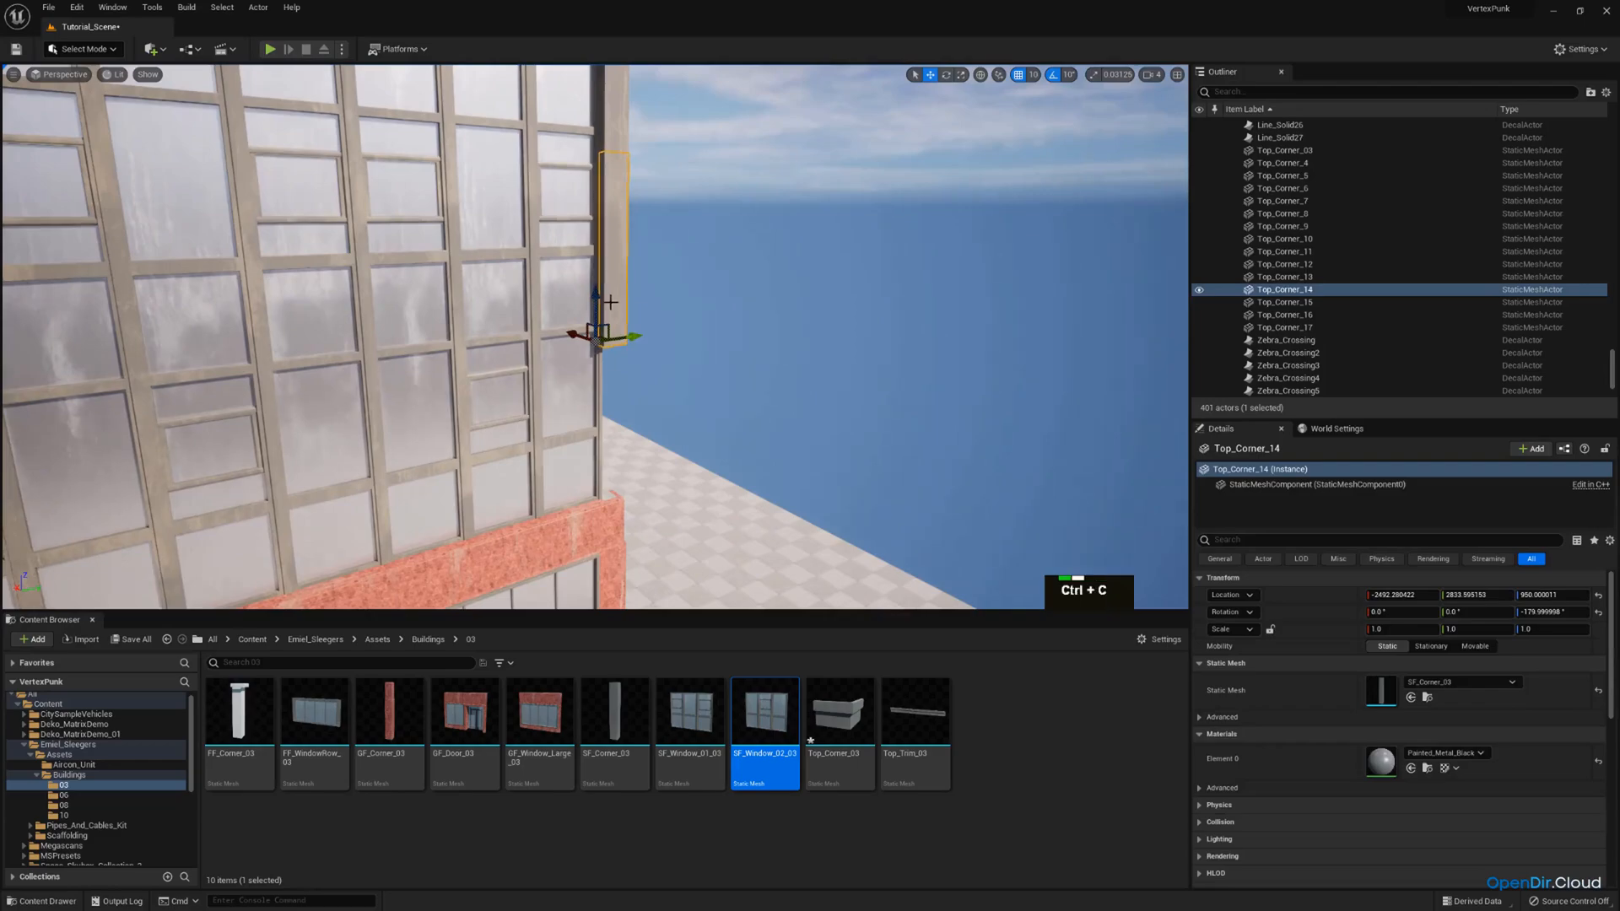
pyautogui.hotkey('ctrl', 'v')
pyautogui.press('s')
pyautogui.moveTo(615, 464); pyautogui.dragTo(671, 508, button='right')
pyautogui.scroll(2, 615, 464)
# Duplicate the SF_Window_01_03 window at the added storey's open end and rotate the copy 90° to face the exposed side.
pyautogui.press('e')
pyautogui.click(781, 338)
pyautogui.press('a')
pyautogui.moveTo(781, 337); pyautogui.dragTo(843, 363, button='right')
pyautogui.press('s')
pyautogui.moveTo(666, 486); pyautogui.dragTo(719, 511, button='right')
pyautogui.press('w')
pyautogui.press('a')
pyautogui.hotkey('ctrl', 'c')
pyautogui.press('e')
pyautogui.hotkey('ctrl', 'v')
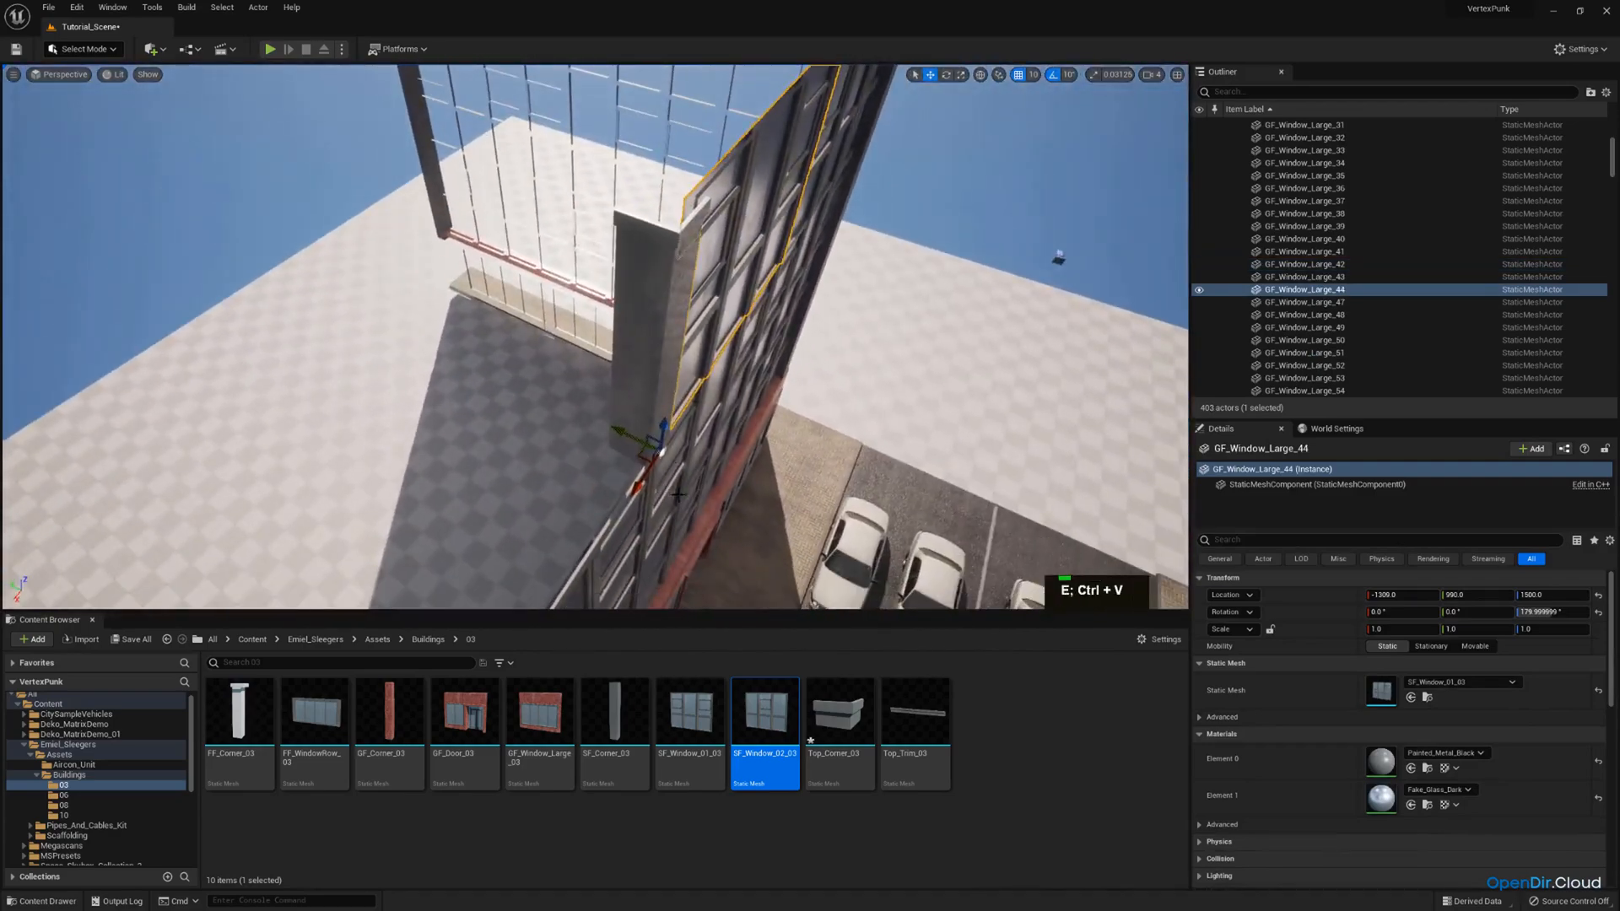
pyautogui.moveTo(623, 509); pyautogui.dragTo(595, 417)
pyautogui.press('a')
# Slide the rotated window copy along Y to 1650 so it closes off the added storey's open side.
pyautogui.moveTo(664, 468); pyautogui.dragTo(641, 456, button='right')
pyautogui.press('w')
pyautogui.moveTo(623, 445); pyautogui.dragTo(260, 438)
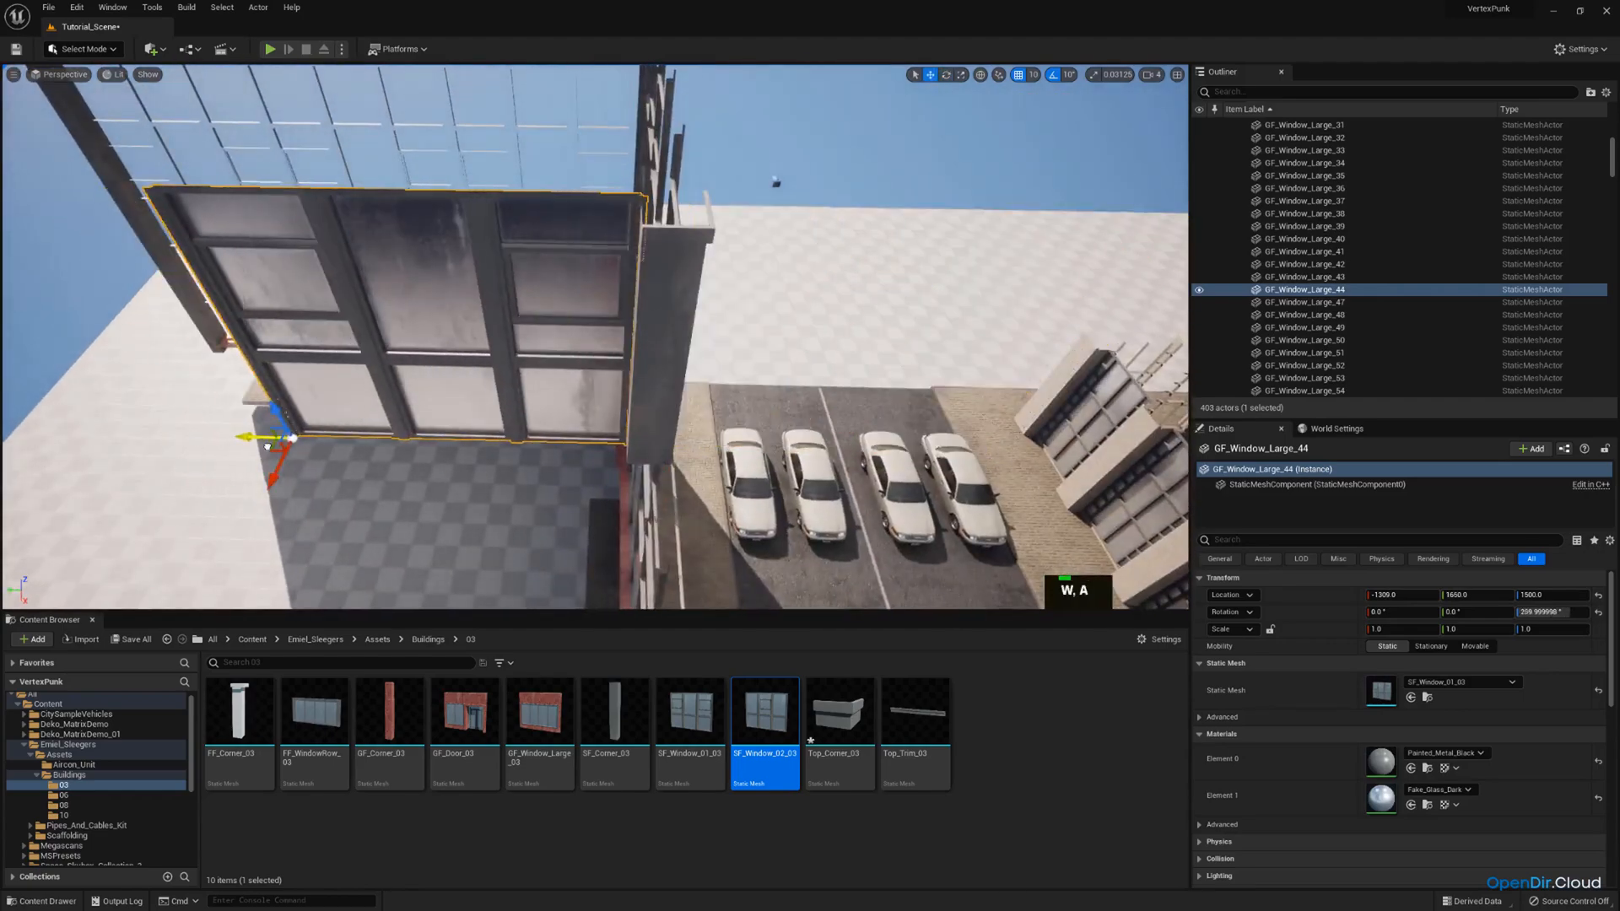
pyautogui.press('w')
pyautogui.moveTo(259, 438); pyautogui.dragTo(454, 505, button='right')
pyautogui.press('s')
pyautogui.press('a')
pyautogui.press('w')
pyautogui.press('s')
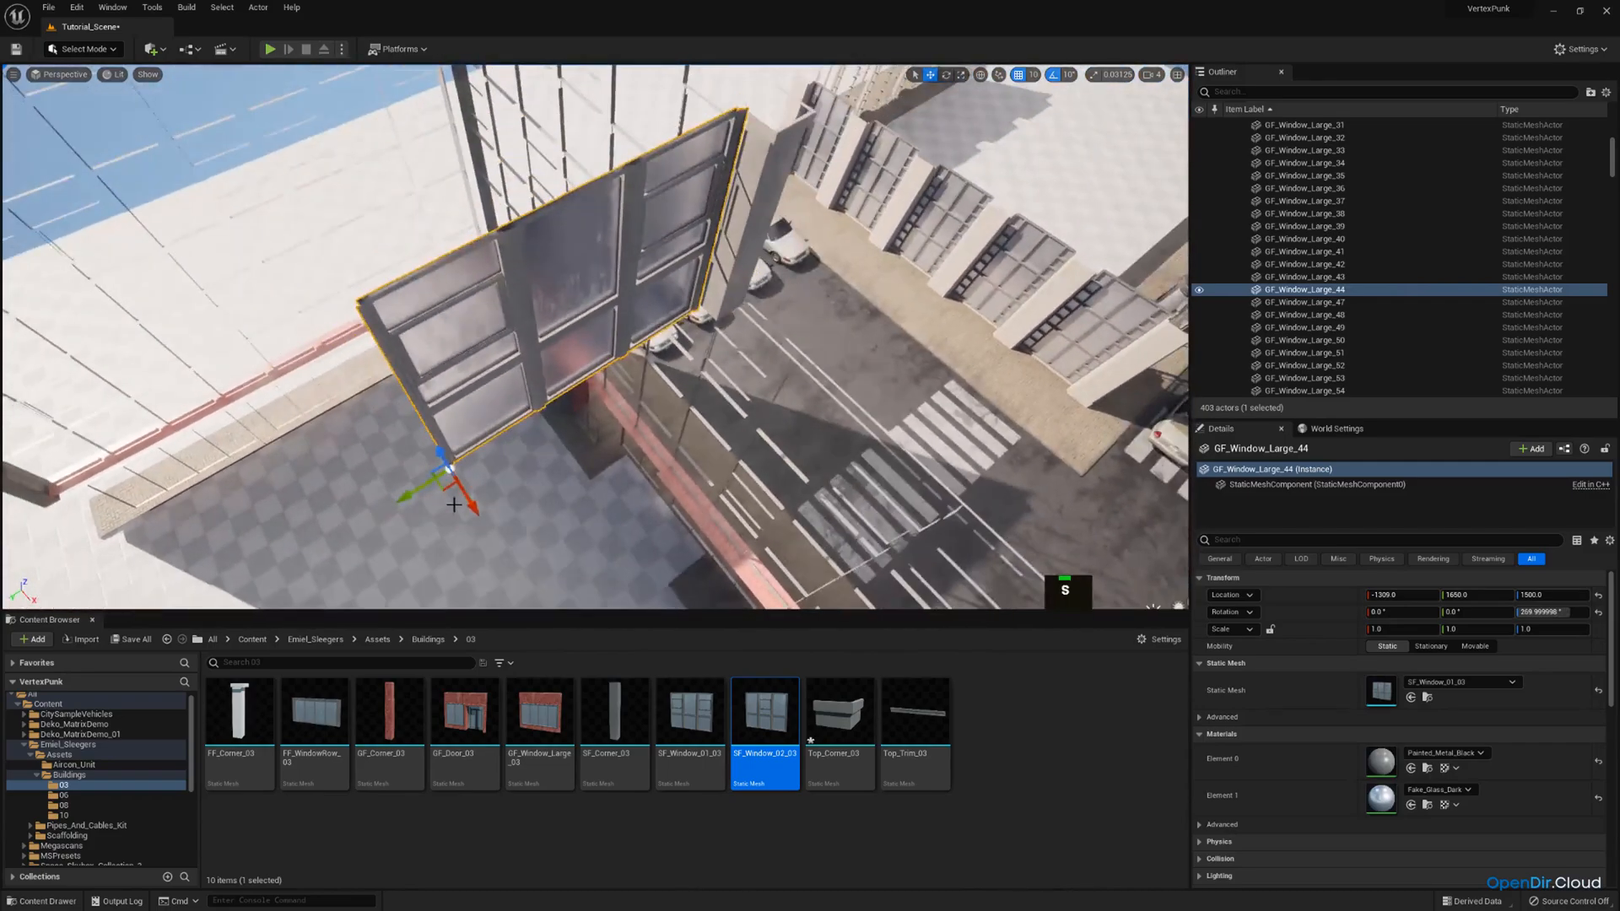
# Duplicate the rotated window on the added storey's open side and place the copy beside it at X -1279, Y 2250.
pyautogui.moveTo(523, 452); pyautogui.dragTo(628, 440, button='right')
pyautogui.press('d')
pyautogui.press('q')
pyautogui.press('a')
pyautogui.press('s')
pyautogui.moveTo(571, 464); pyautogui.dragTo(275, 462)
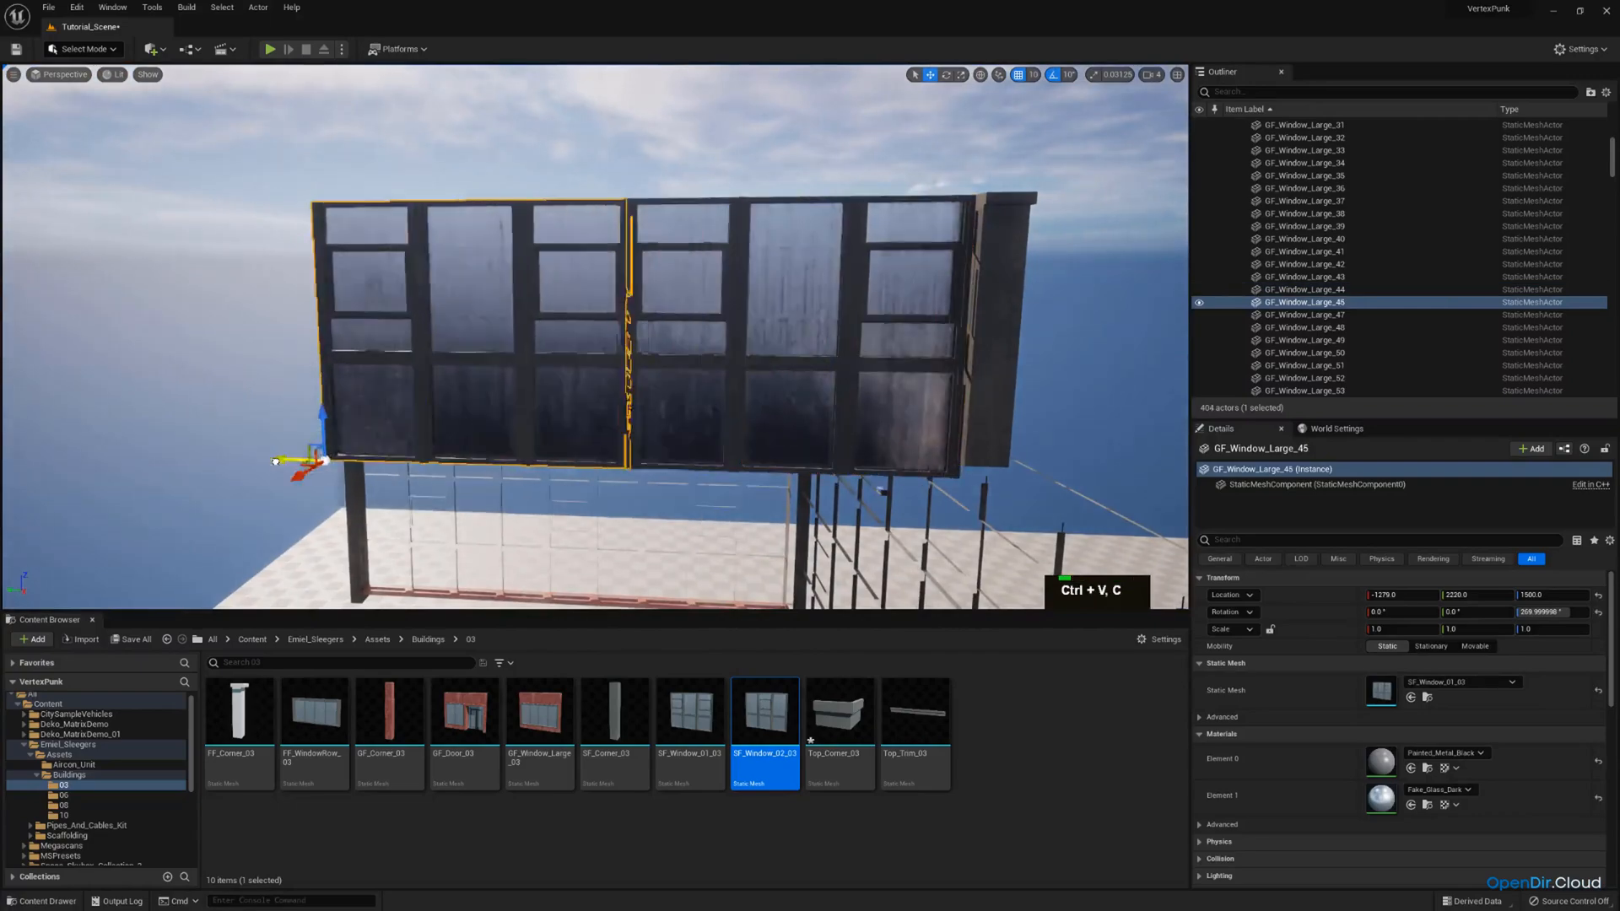
pyautogui.moveTo(321, 460); pyautogui.dragTo(334, 498, button='right')
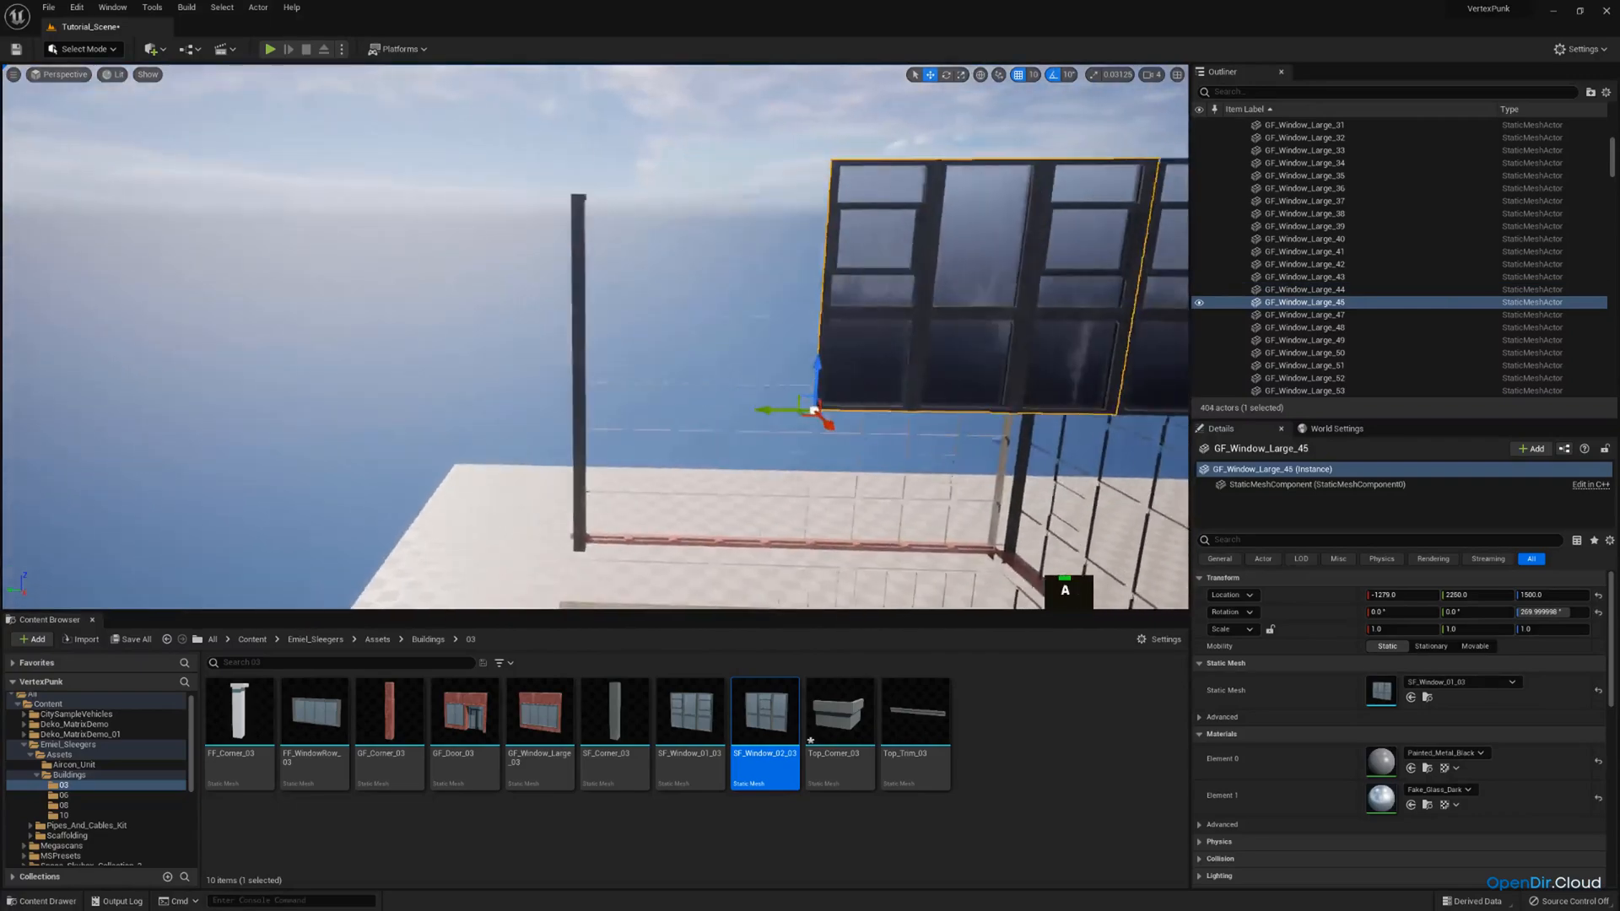
# Paste a further window copy and slide it along the open side to Y 2850.
pyautogui.hotkey('ctrl', 'v')
pyautogui.moveTo(824, 410); pyautogui.dragTo(653, 422)
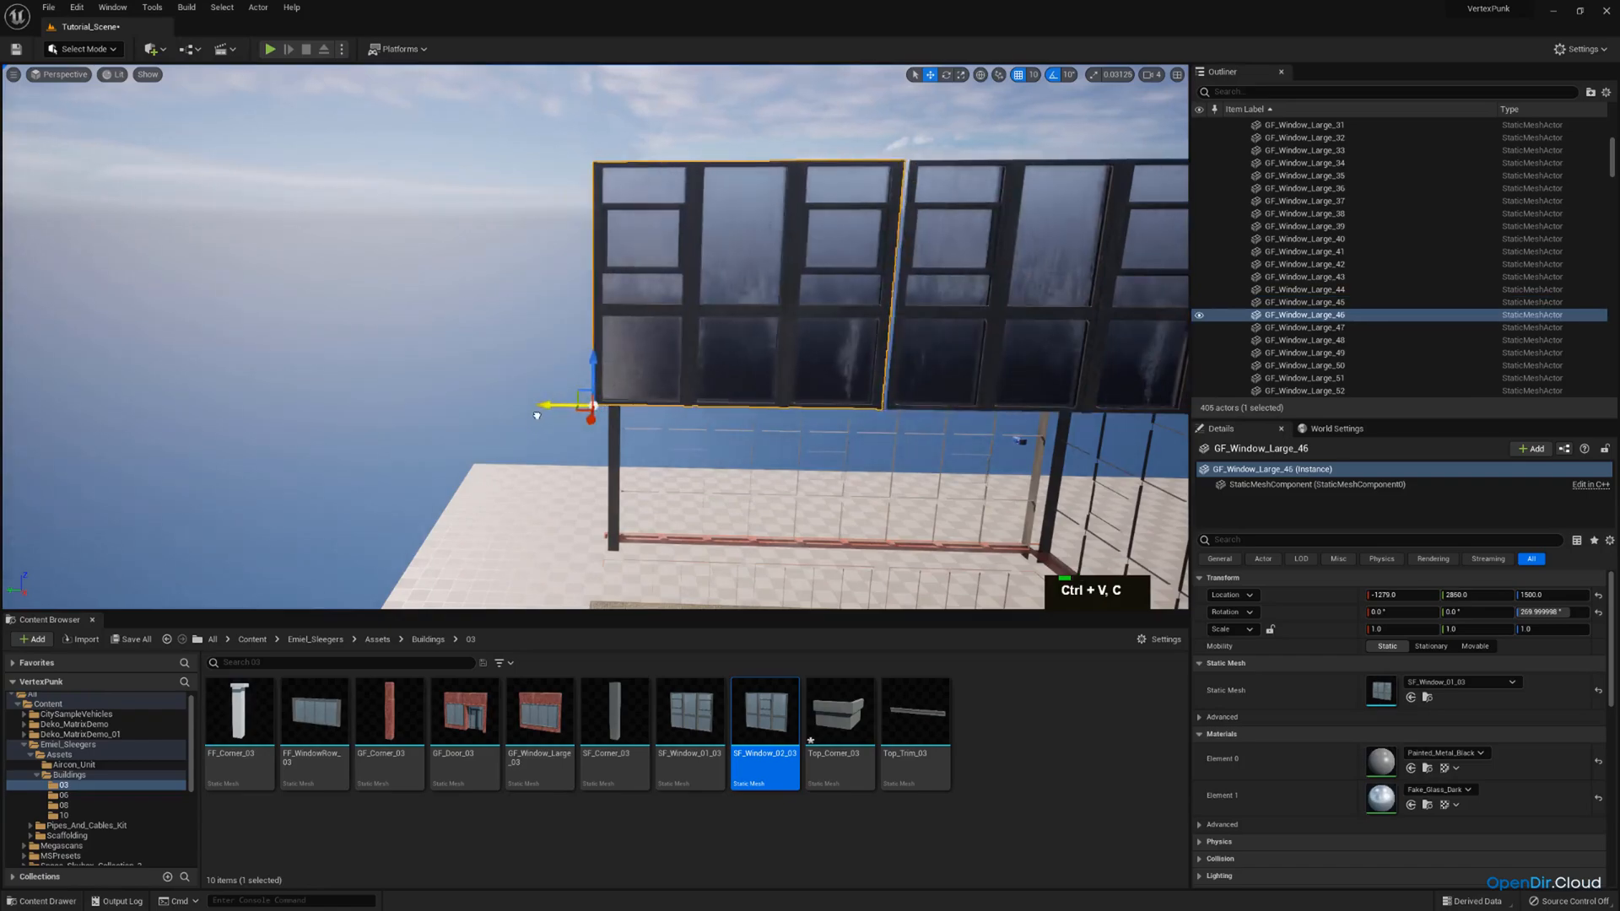
pyautogui.moveTo(544, 420); pyautogui.dragTo(327, 405, button='right')
# Duplicate the extra storey's front window nearest the stepped corner and swap the copy's mesh for Top_Trim_03.
pyautogui.press('q')
pyautogui.press('e')
pyautogui.moveTo(625, 395); pyautogui.dragTo(939, 458, button='right')
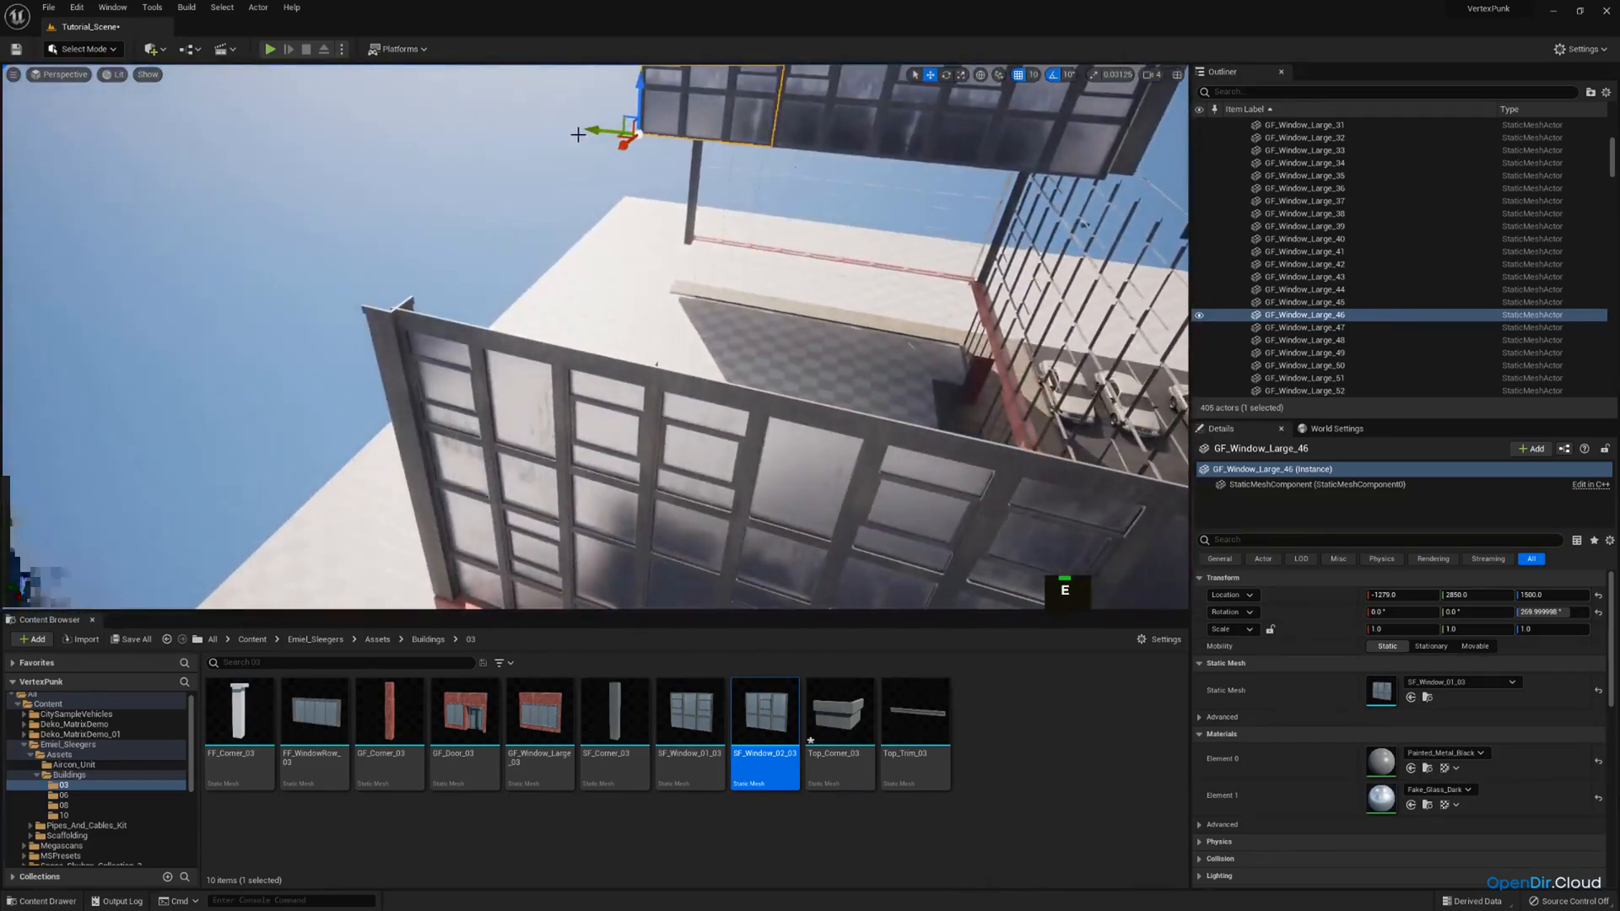
pyautogui.moveTo(622, 207)
pyautogui.mouseDown(button='right')
pyautogui.moveTo(659, 135)
pyautogui.moveTo(717, 140)
pyautogui.moveTo(608, 192)
pyautogui.mouseUp(button='right')
pyautogui.press('a')
pyautogui.press('d')
pyautogui.press('q')
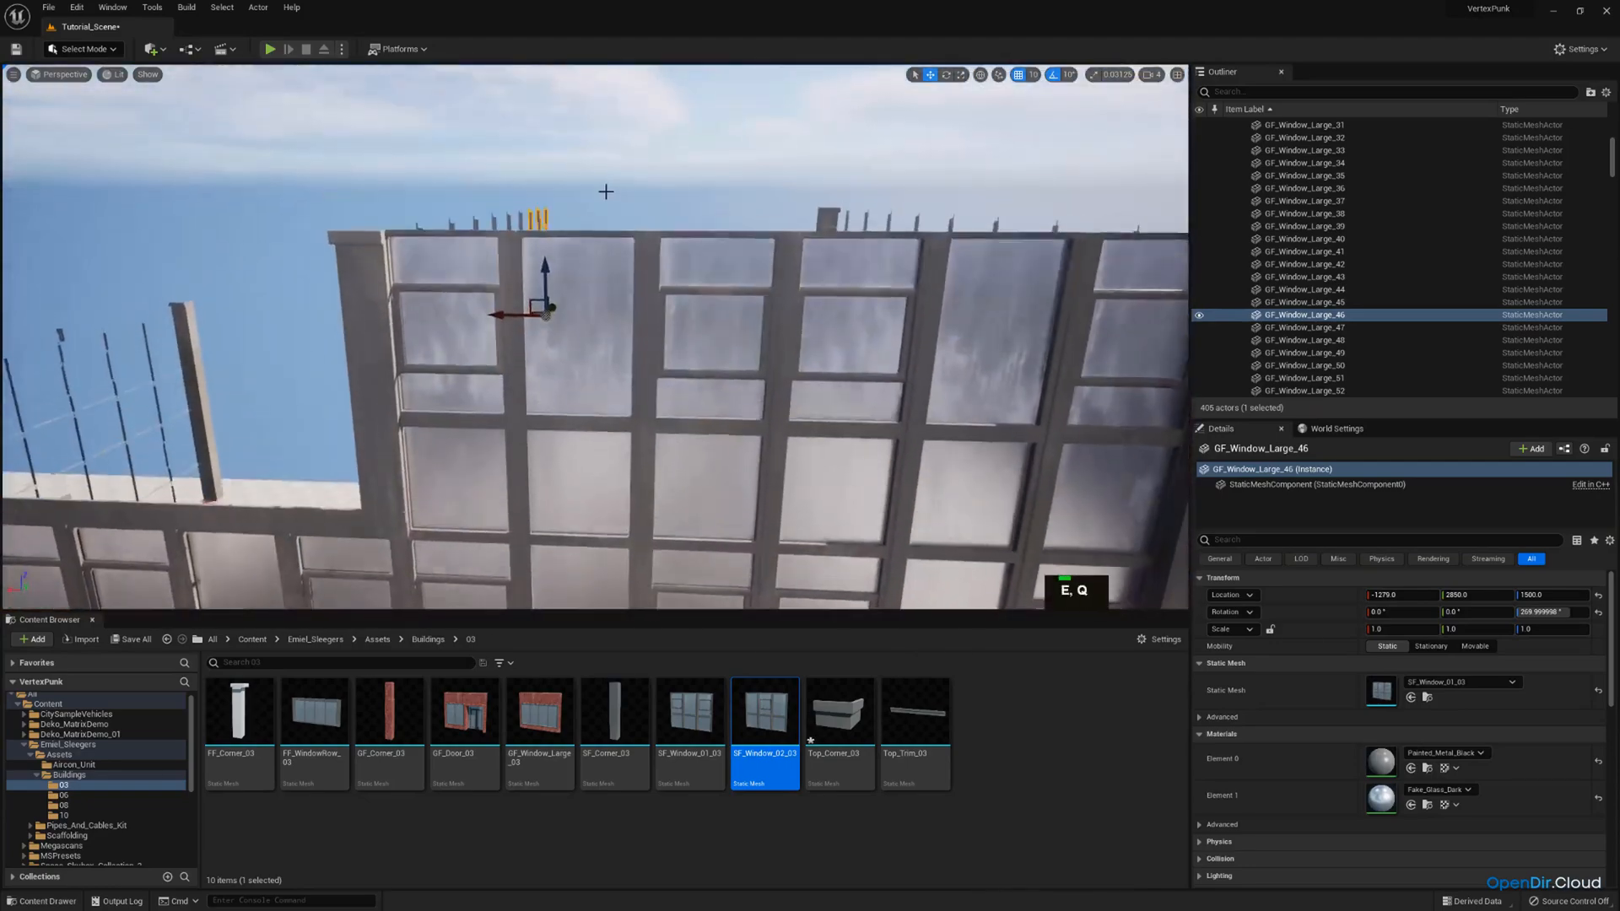
pyautogui.click(658, 304)
pyautogui.moveTo(658, 304)
pyautogui.mouseDown(button='right')
pyautogui.moveTo(700, 308)
pyautogui.moveTo(658, 304)
pyautogui.mouseUp(button='right')
pyautogui.press('a')
pyautogui.hotkey('ctrl', 'c')
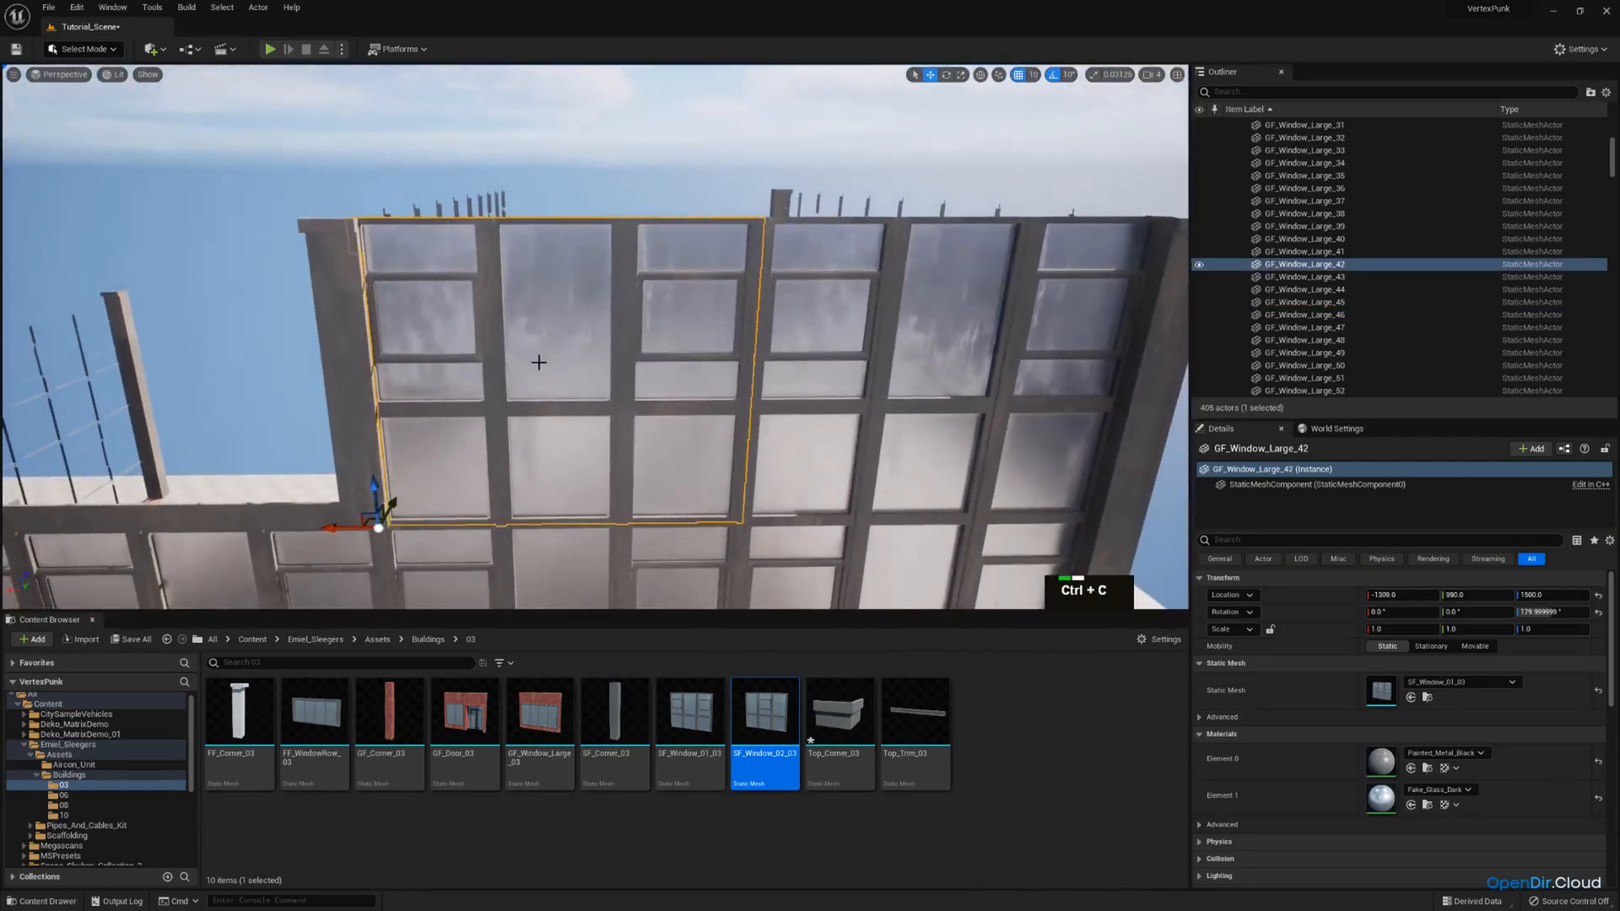
pyautogui.moveTo(912, 690); pyautogui.dragTo(1381, 689)
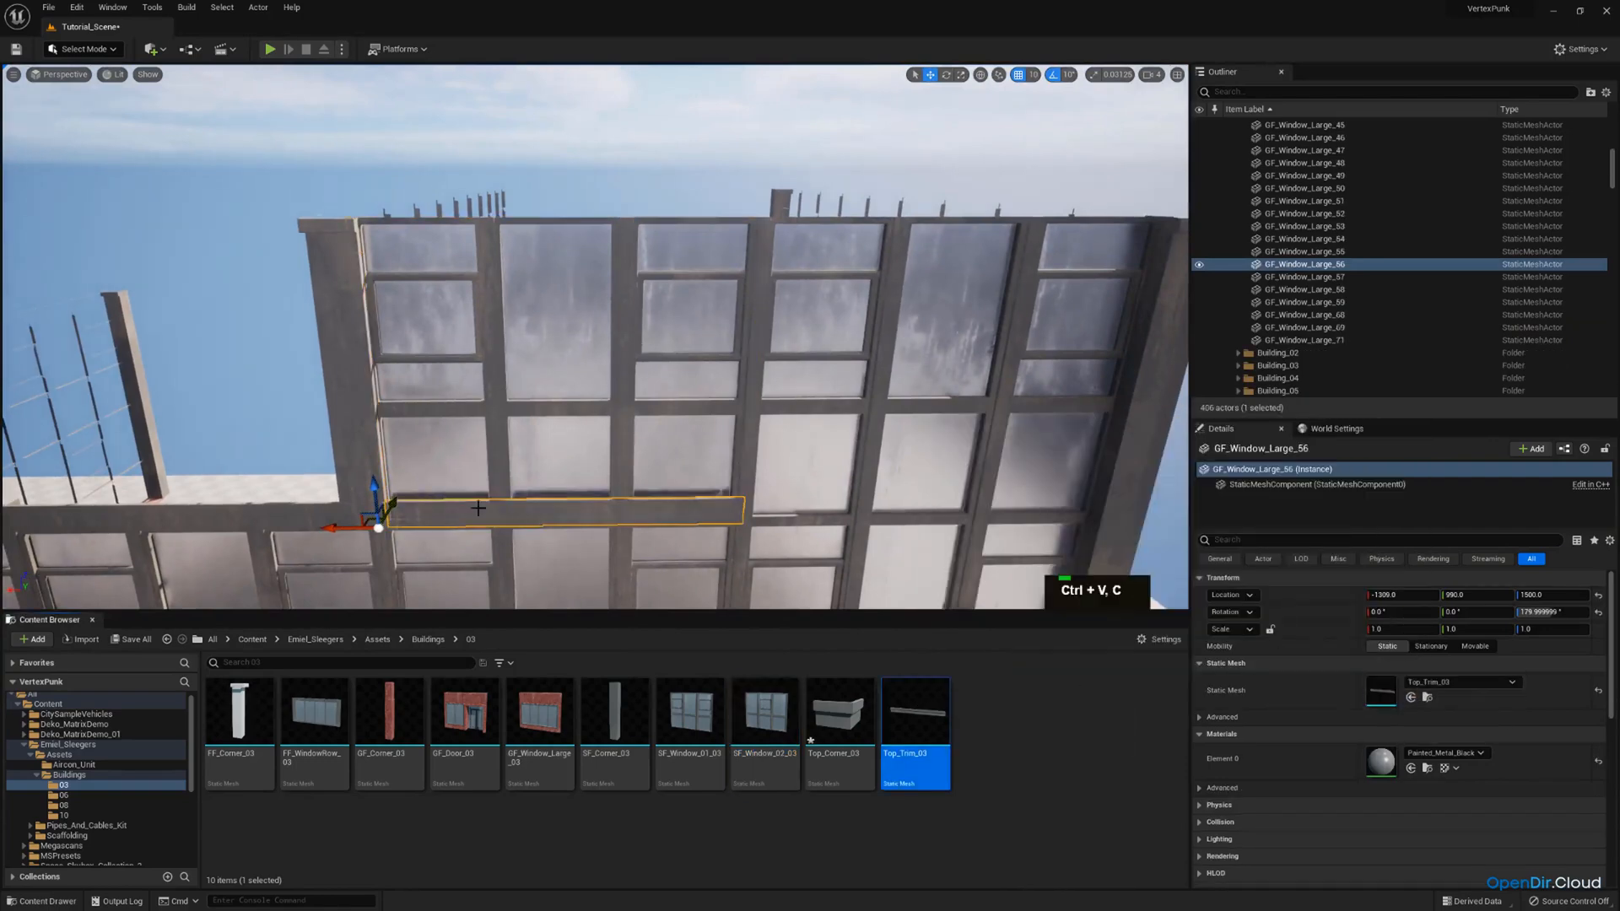
# Raise the new trim piece to Z 1950 and line it up with the window's face at Y 990.
pyautogui.moveTo(379, 490); pyautogui.dragTo(386, 391)
pyautogui.press('w')
pyautogui.moveTo(365, 229); pyautogui.dragTo(422, 297, button='right')
pyautogui.press('e')
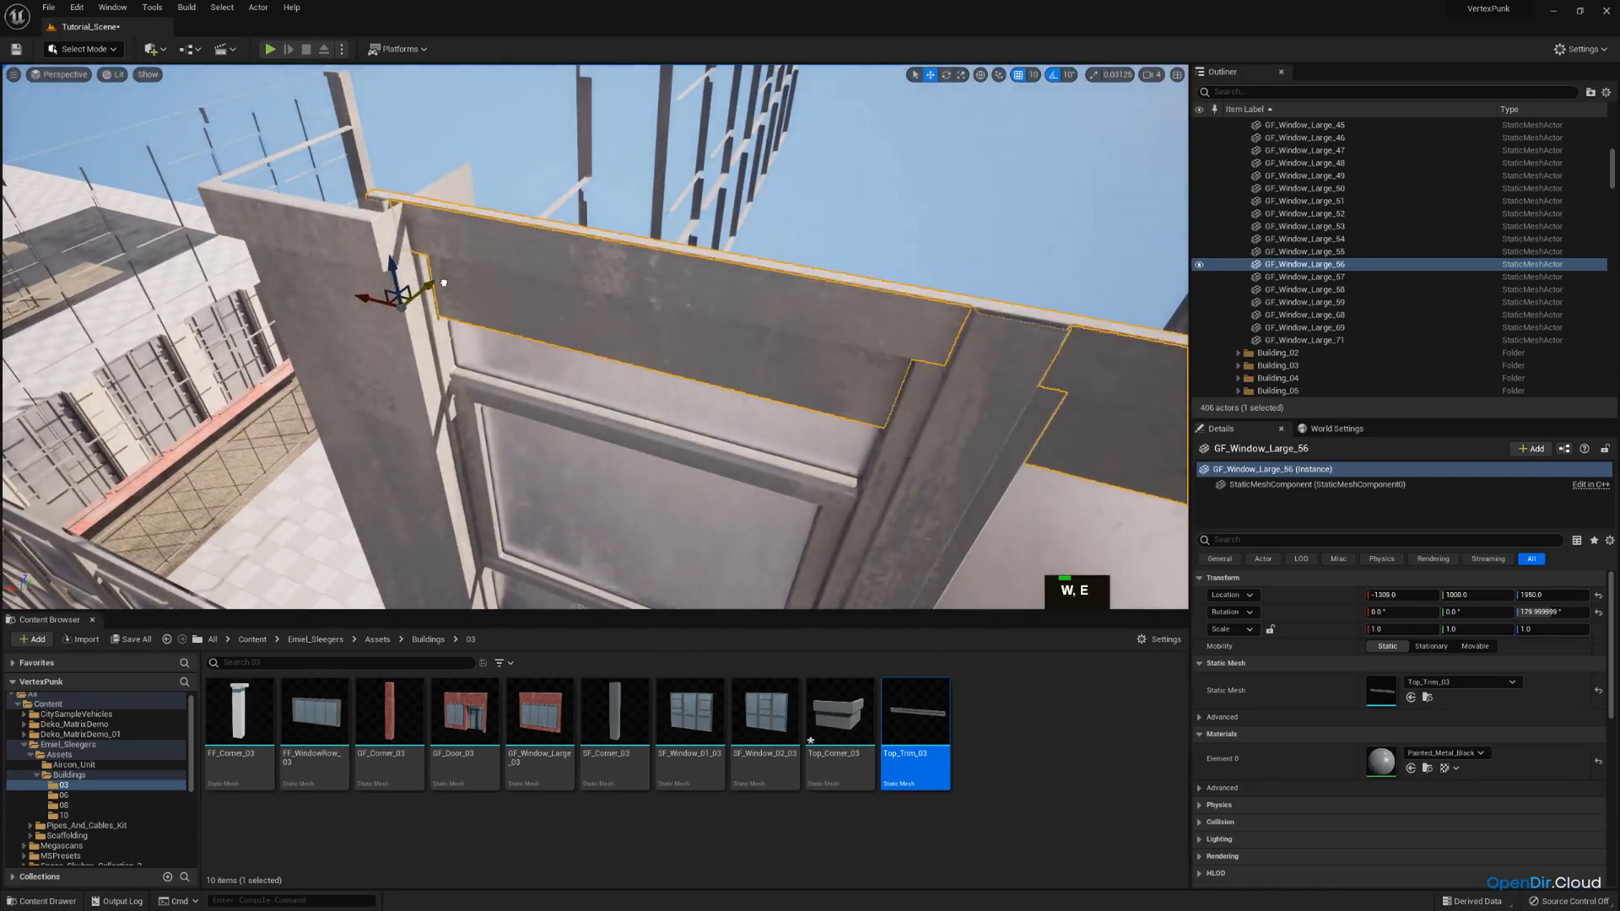
pyautogui.moveTo(422, 281); pyautogui.dragTo(411, 293)
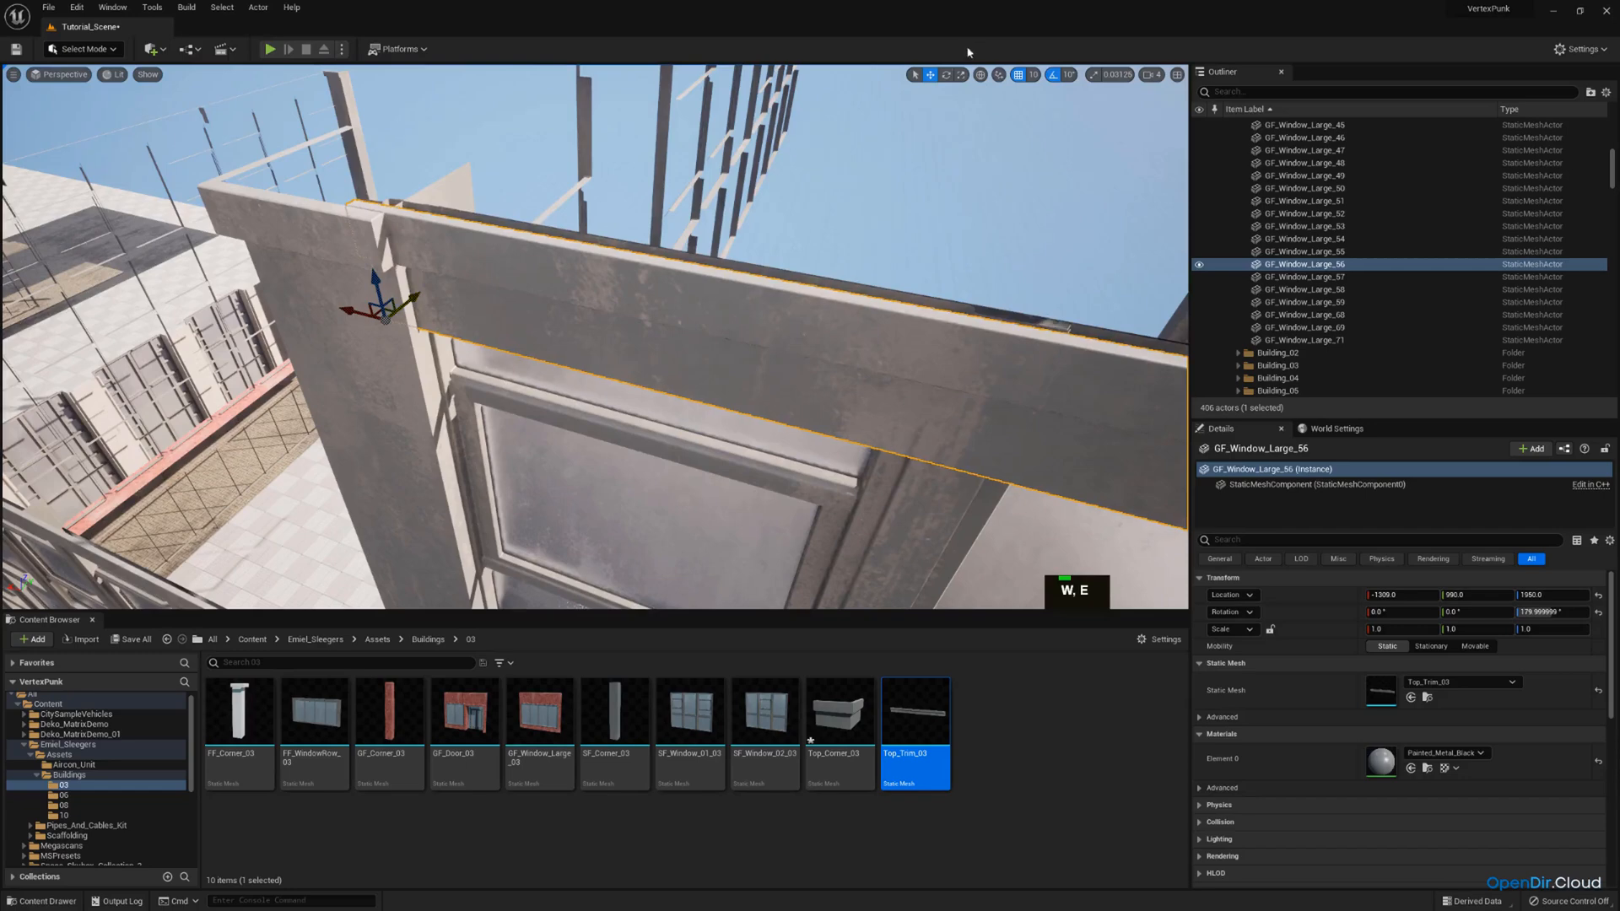
# Raise the trim piece without grid snapping to about Z 1999 so it sits above the window.
pyautogui.press('q')
pyautogui.moveTo(912, 253); pyautogui.dragTo(1079, 137, button='right')
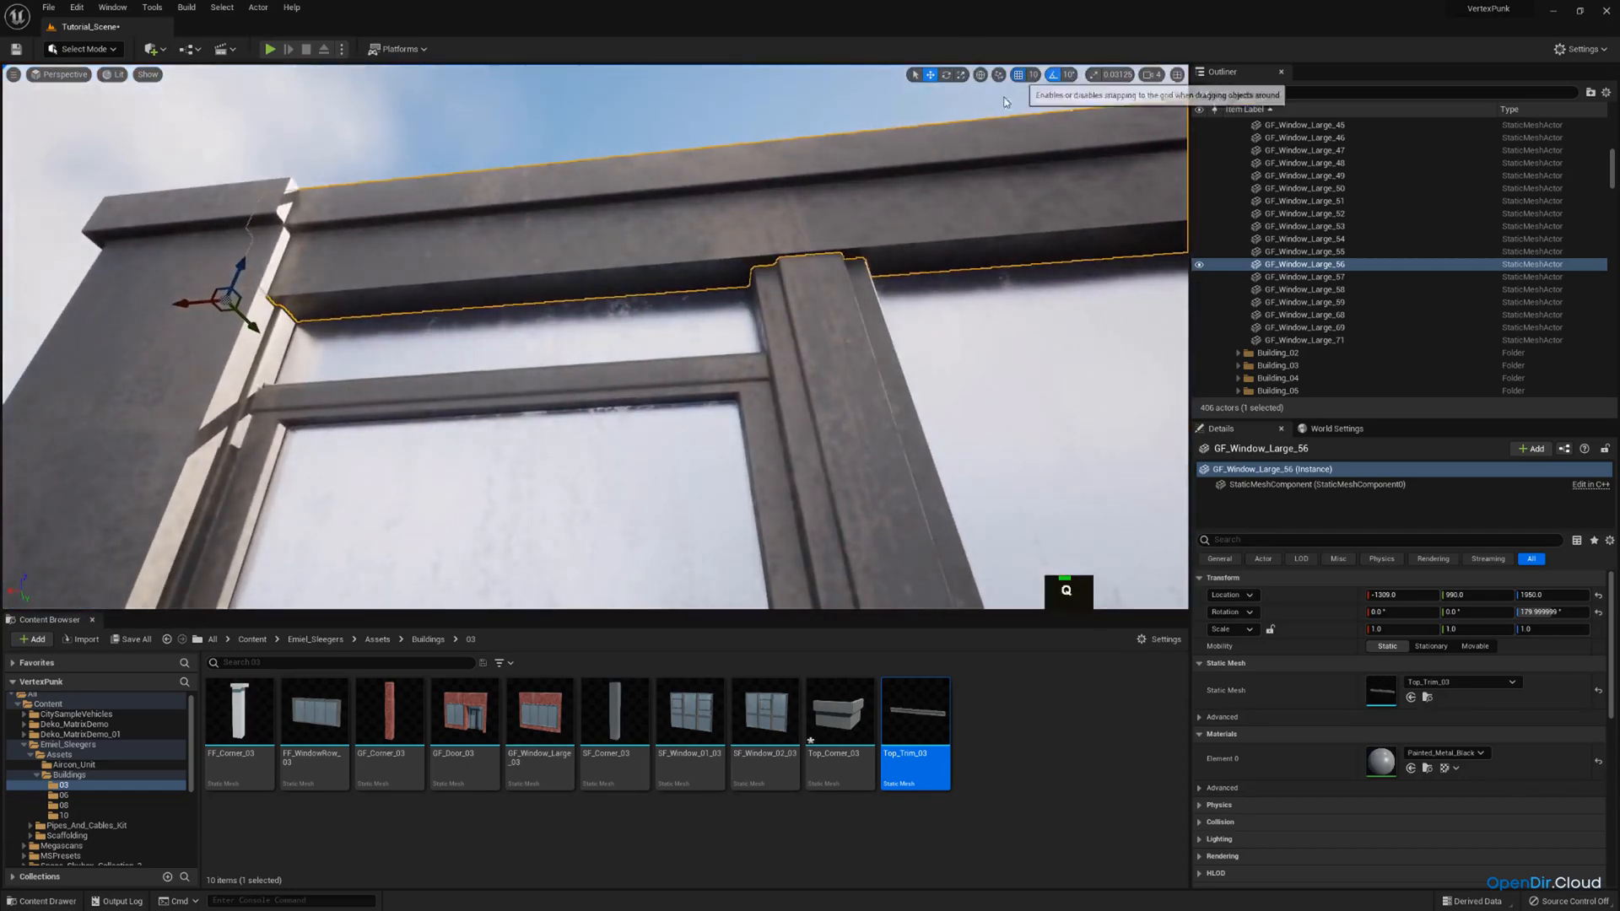
pyautogui.moveTo(237, 270); pyautogui.dragTo(298, 179)
pyautogui.moveTo(298, 179); pyautogui.dragTo(202, 325, button='right')
pyautogui.press('s')
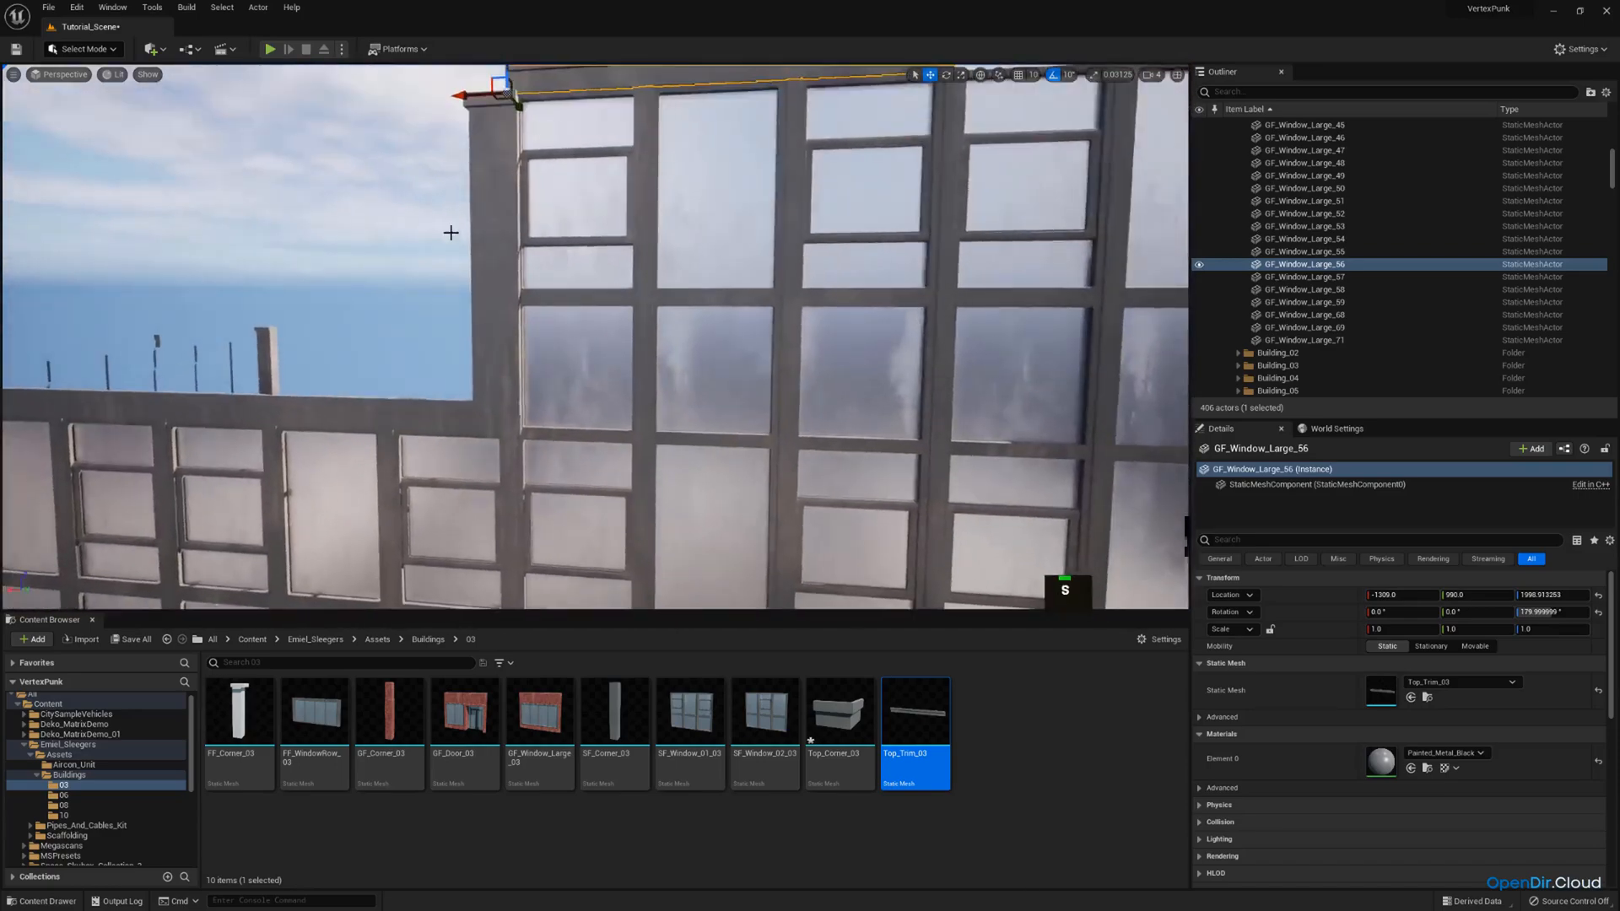
# Select the upper column at the stepped corner and set its Z scale to 1.0.
pyautogui.moveTo(448, 232); pyautogui.dragTo(447, 179, button='right')
pyautogui.press('w')
pyautogui.click(471, 357)
pyautogui.moveTo(471, 357)
pyautogui.mouseDown(button='right')
pyautogui.moveTo(494, 375)
pyautogui.moveTo(519, 367)
pyautogui.moveTo(469, 372)
pyautogui.mouseUp(button='right')
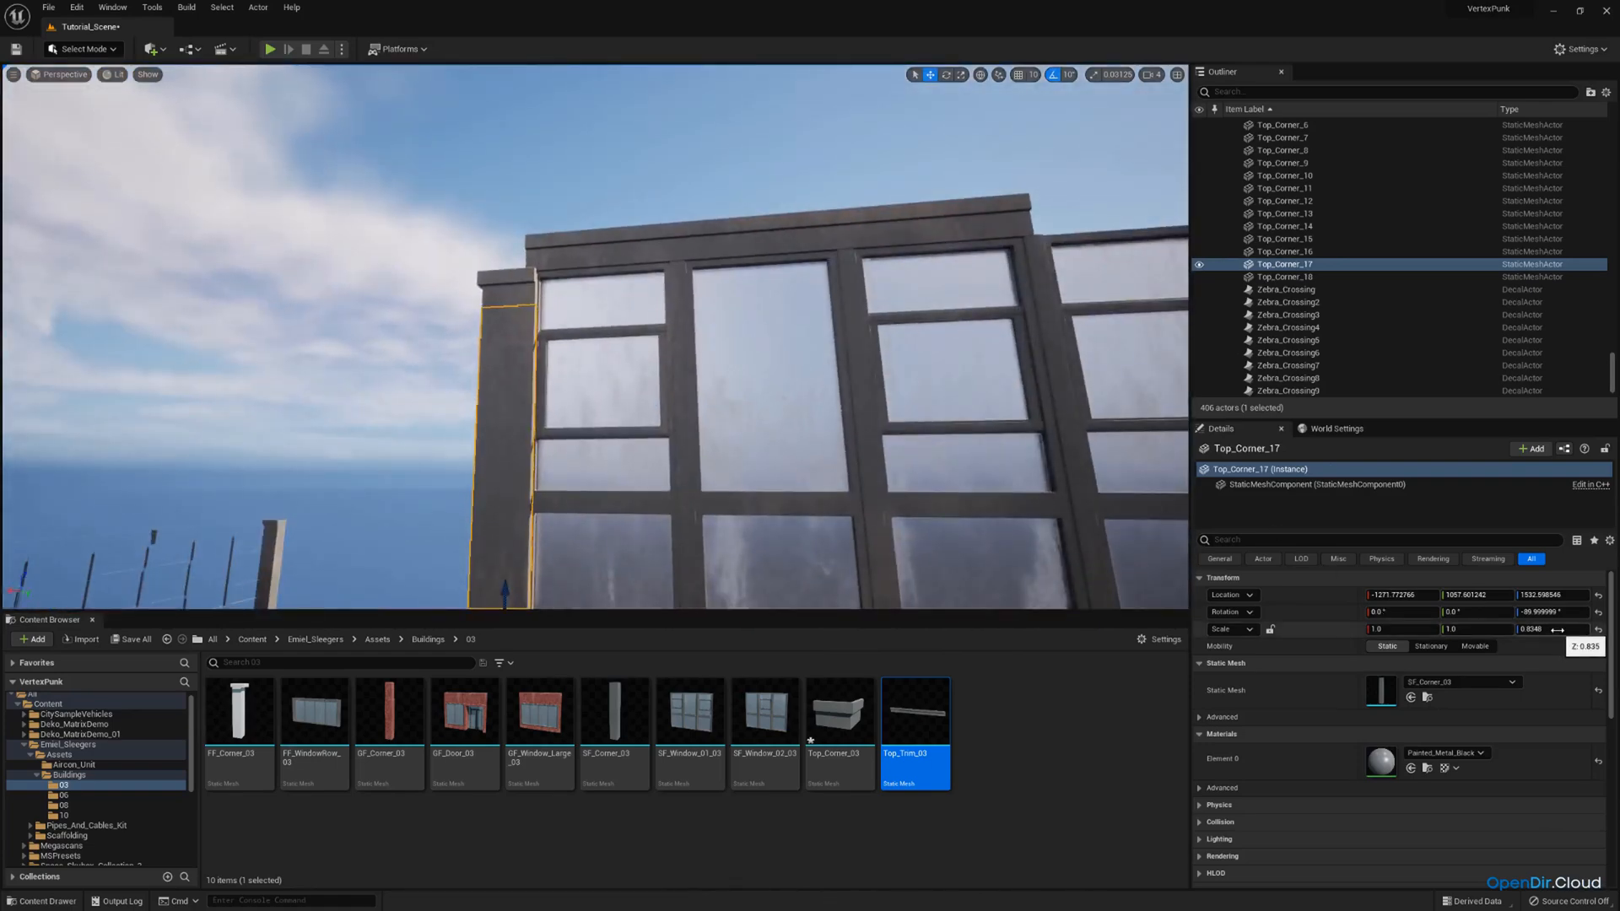
# Select the stepped corner's roof cap and raise it to about Z 1999, level with the trim.
pyautogui.click(521, 282)
pyautogui.press('w')
pyautogui.moveTo(521, 282); pyautogui.dragTo(543, 315, button='right')
pyautogui.press('e')
pyautogui.scroll(-2, 536, 311)
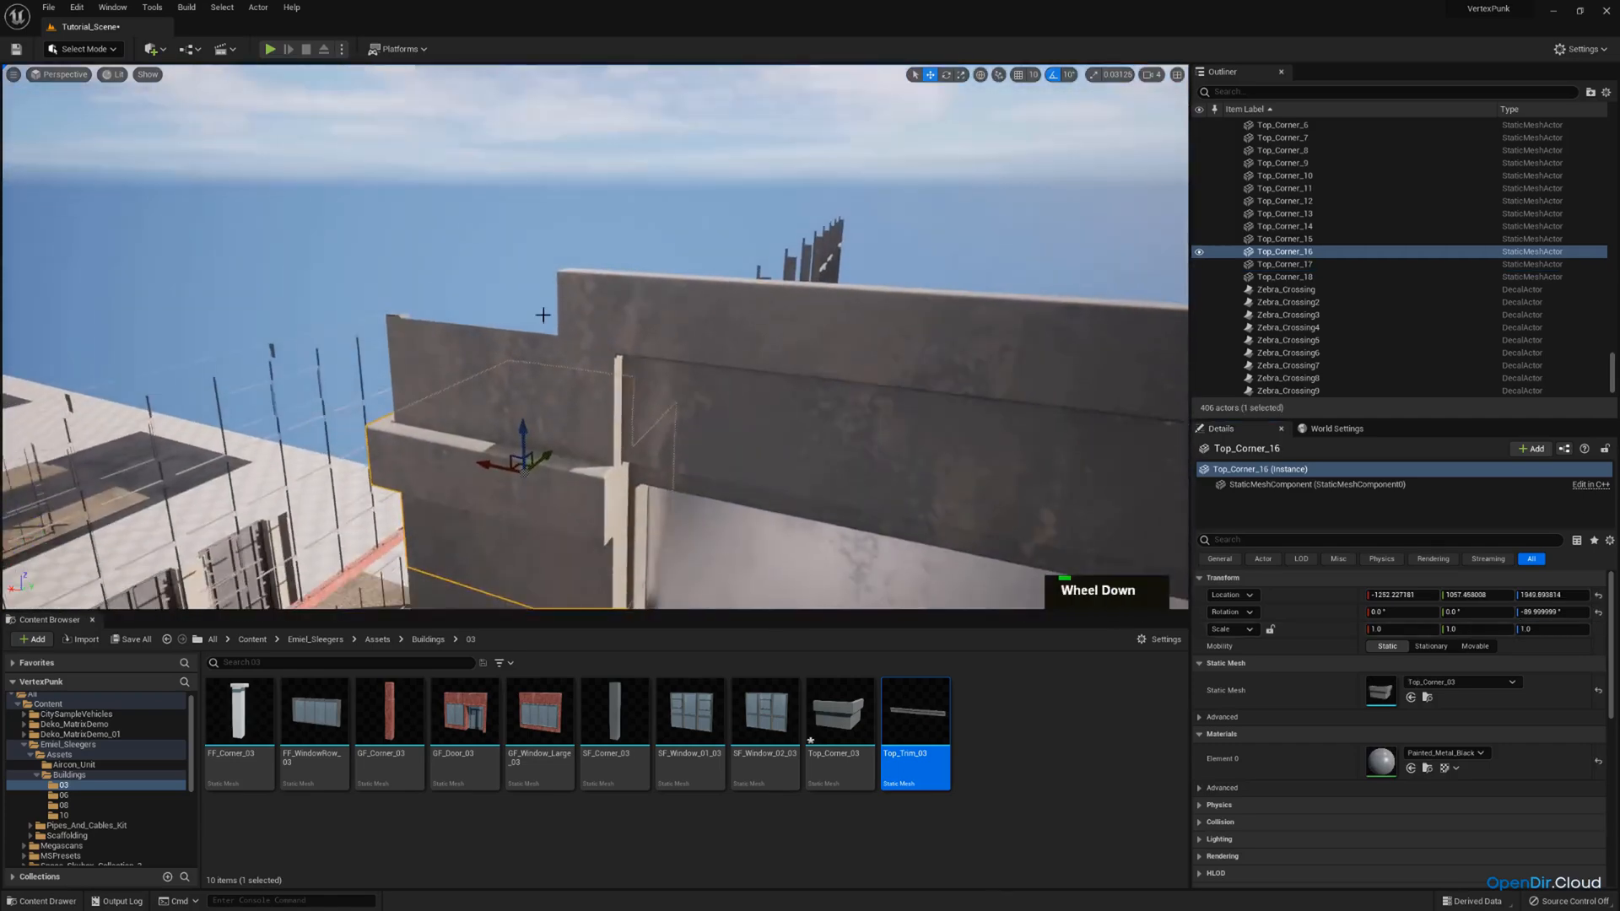
pyautogui.scroll(-3, 516, 440)
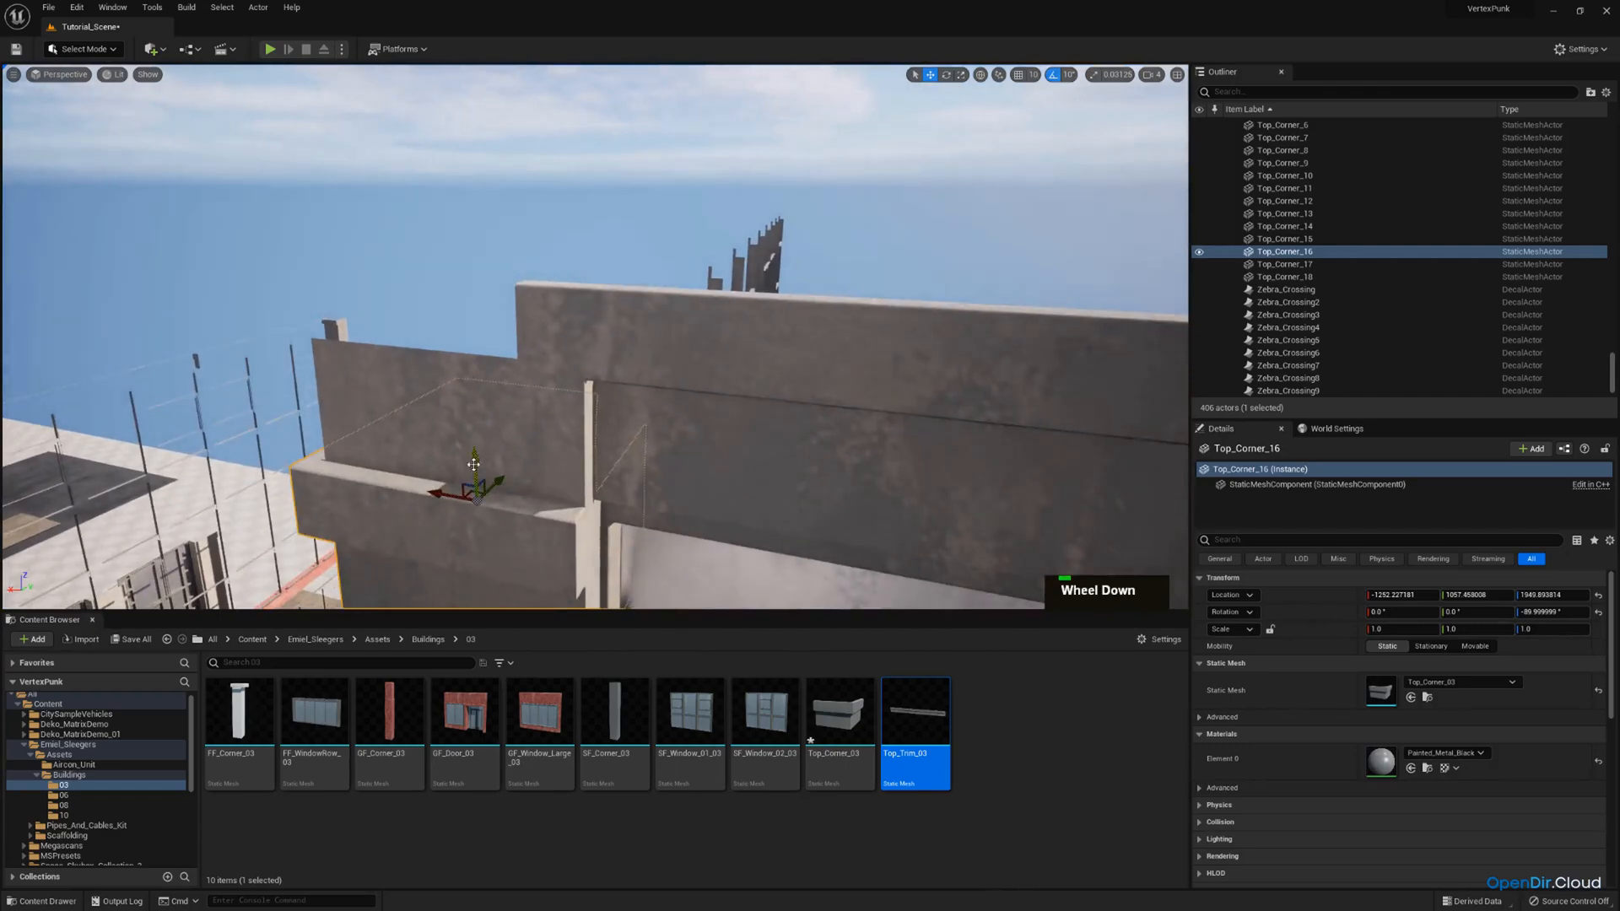
pyautogui.moveTo(473, 465); pyautogui.dragTo(501, 339)
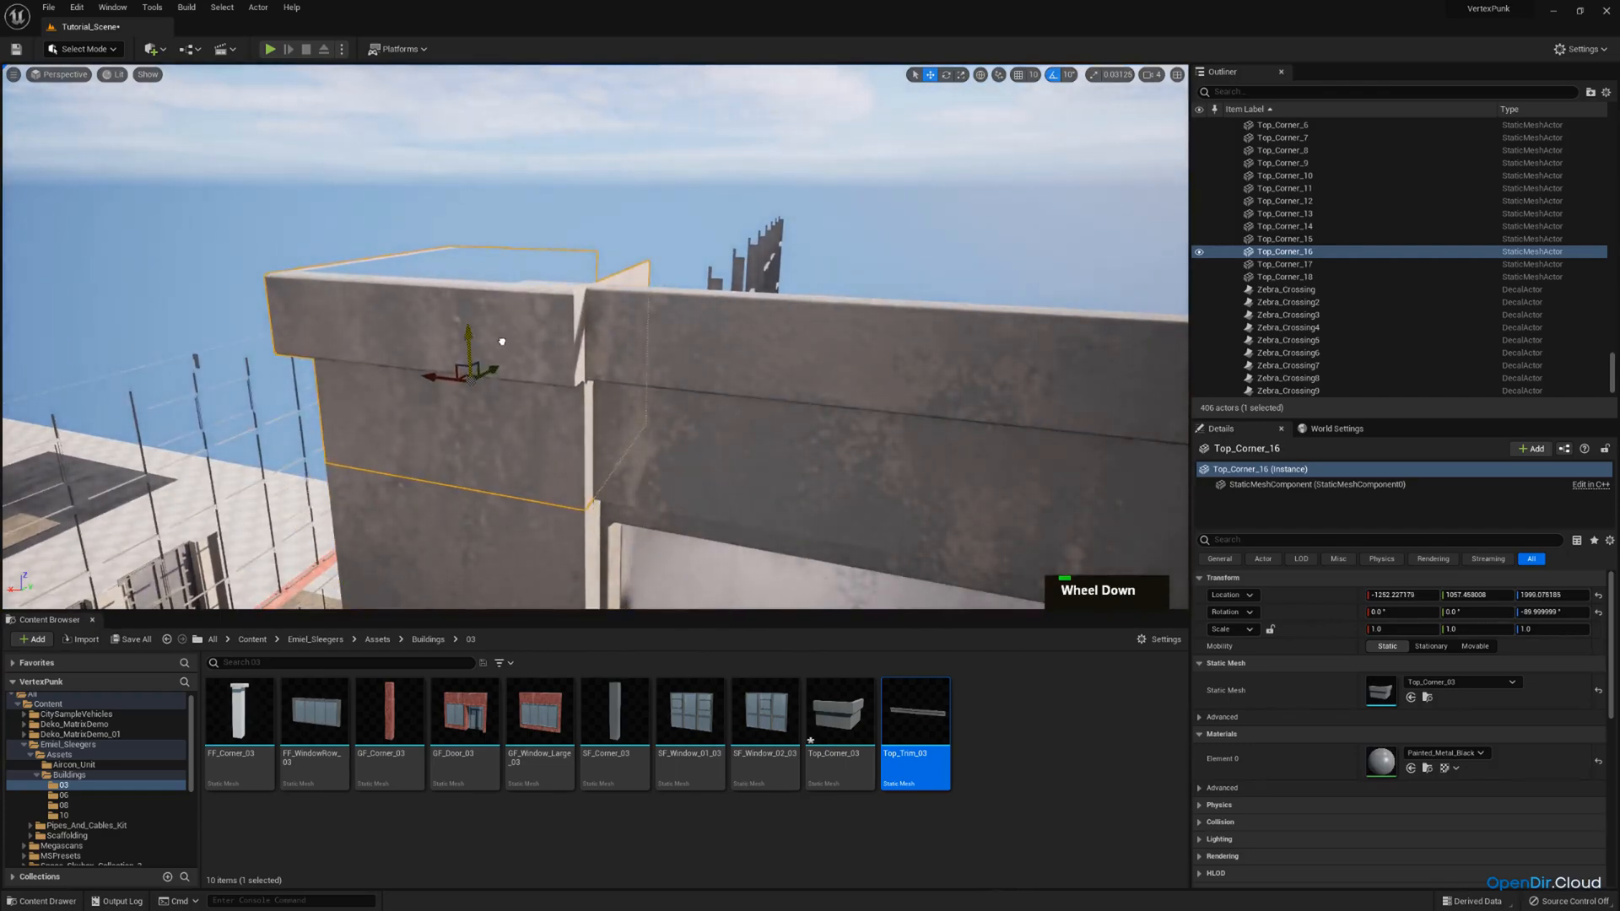
# Shorten the corner column beneath the raised cap by setting its Z scale to 0.933.
pyautogui.press('q')
pyautogui.moveTo(502, 341); pyautogui.dragTo(580, 517, button='right')
pyautogui.click(532, 416)
pyautogui.press('q')
pyautogui.press('s')
pyautogui.press('r')
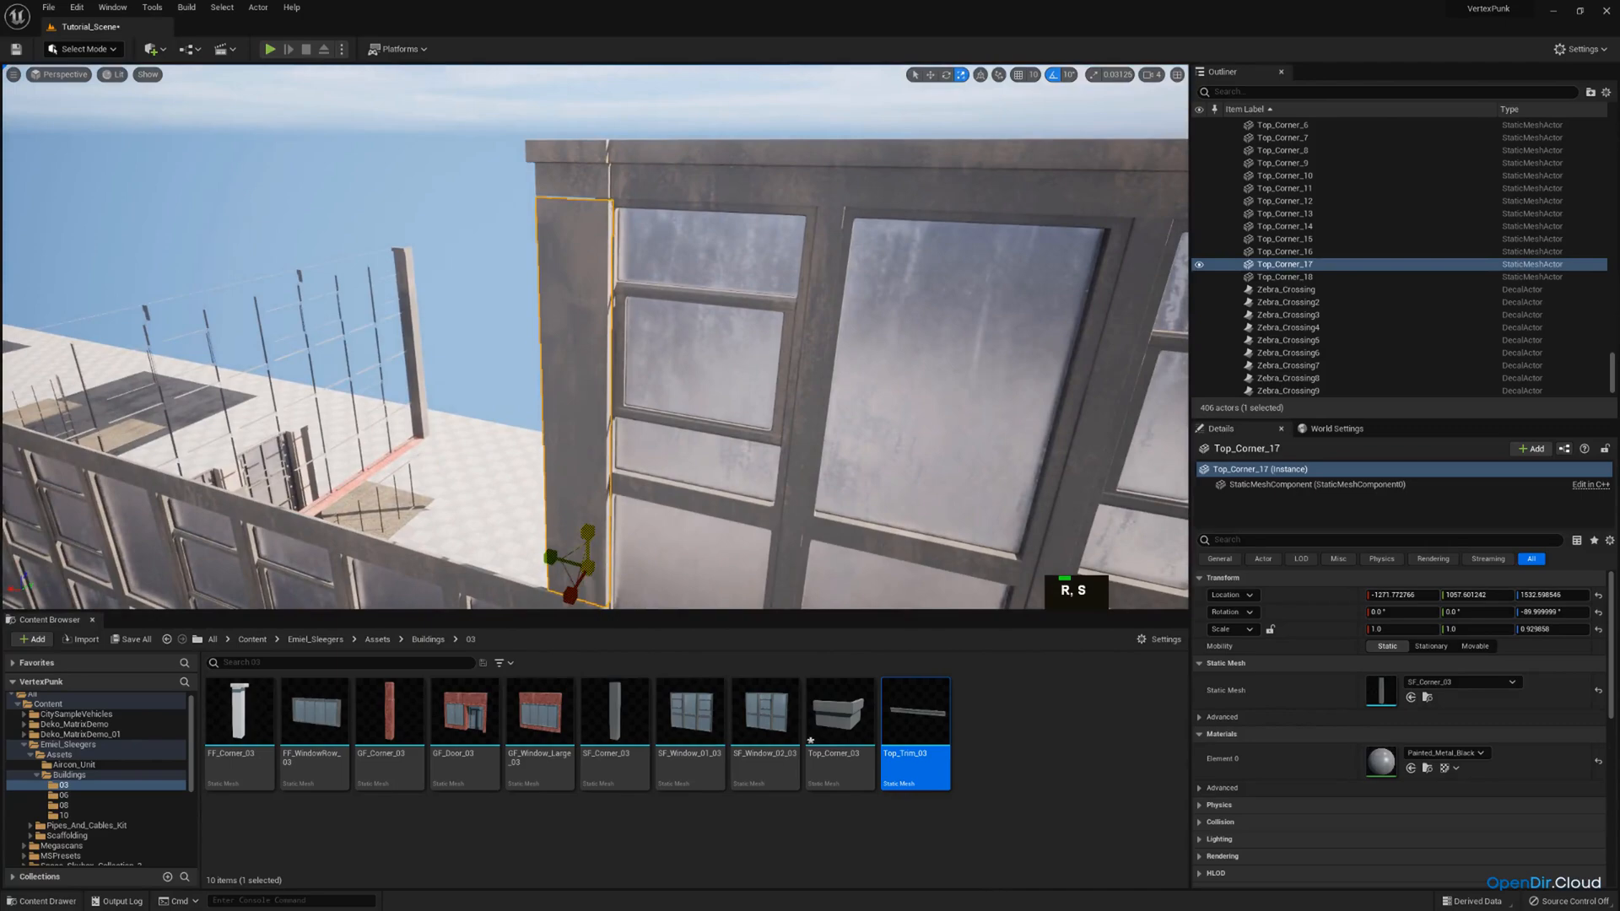
pyautogui.press('w')
pyautogui.moveTo(1011, 361); pyautogui.dragTo(1005, 356, button='right')
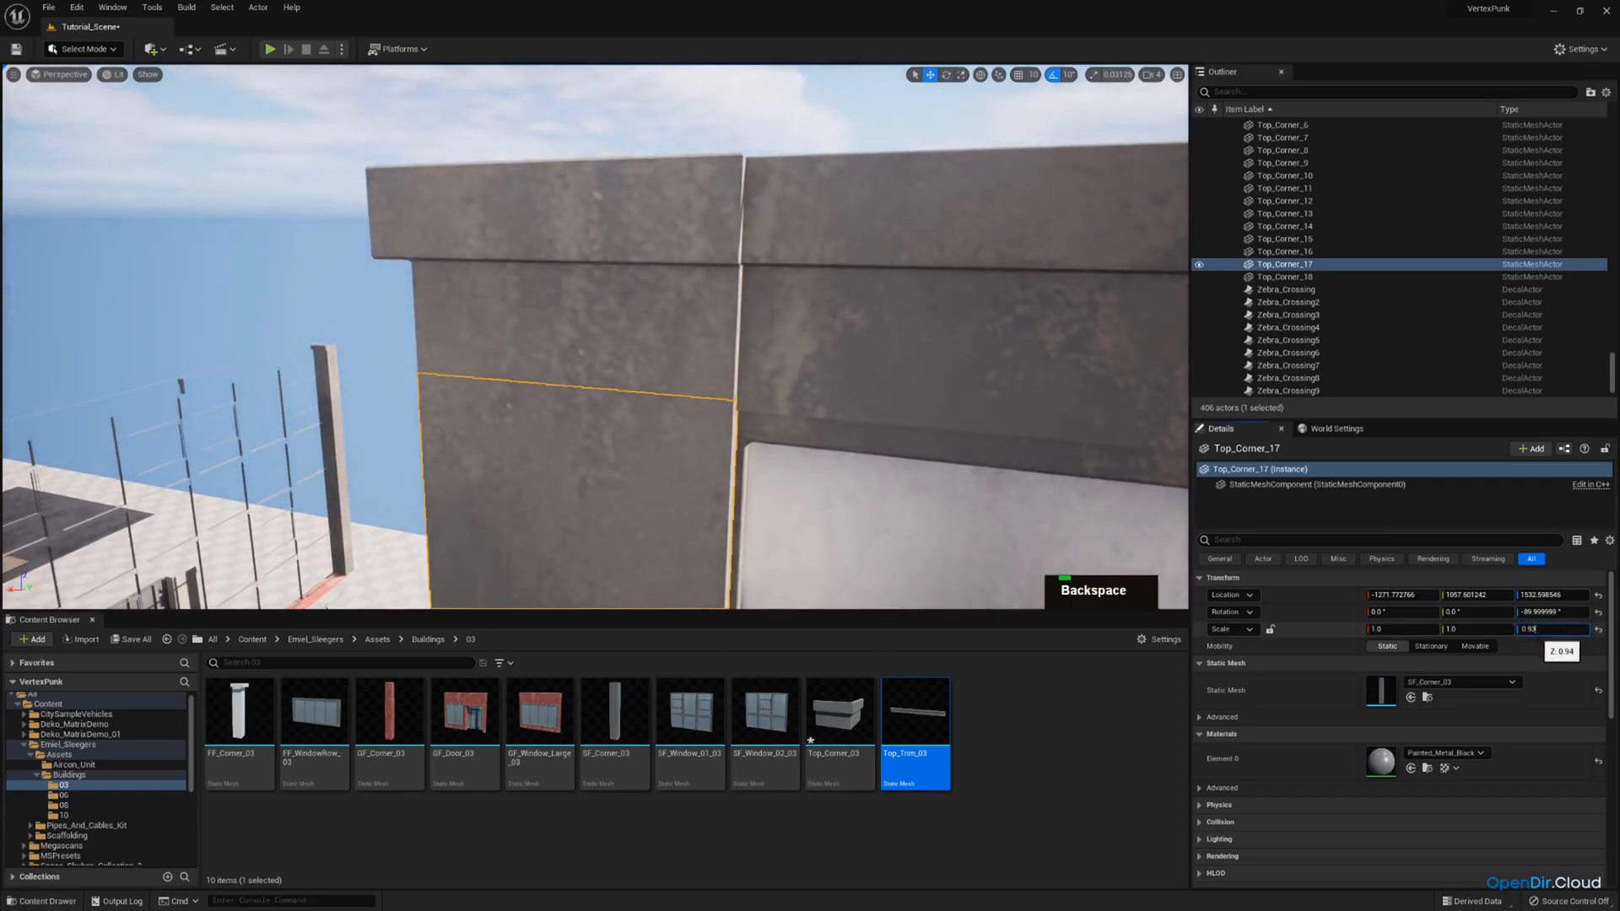
pyautogui.press('Return')
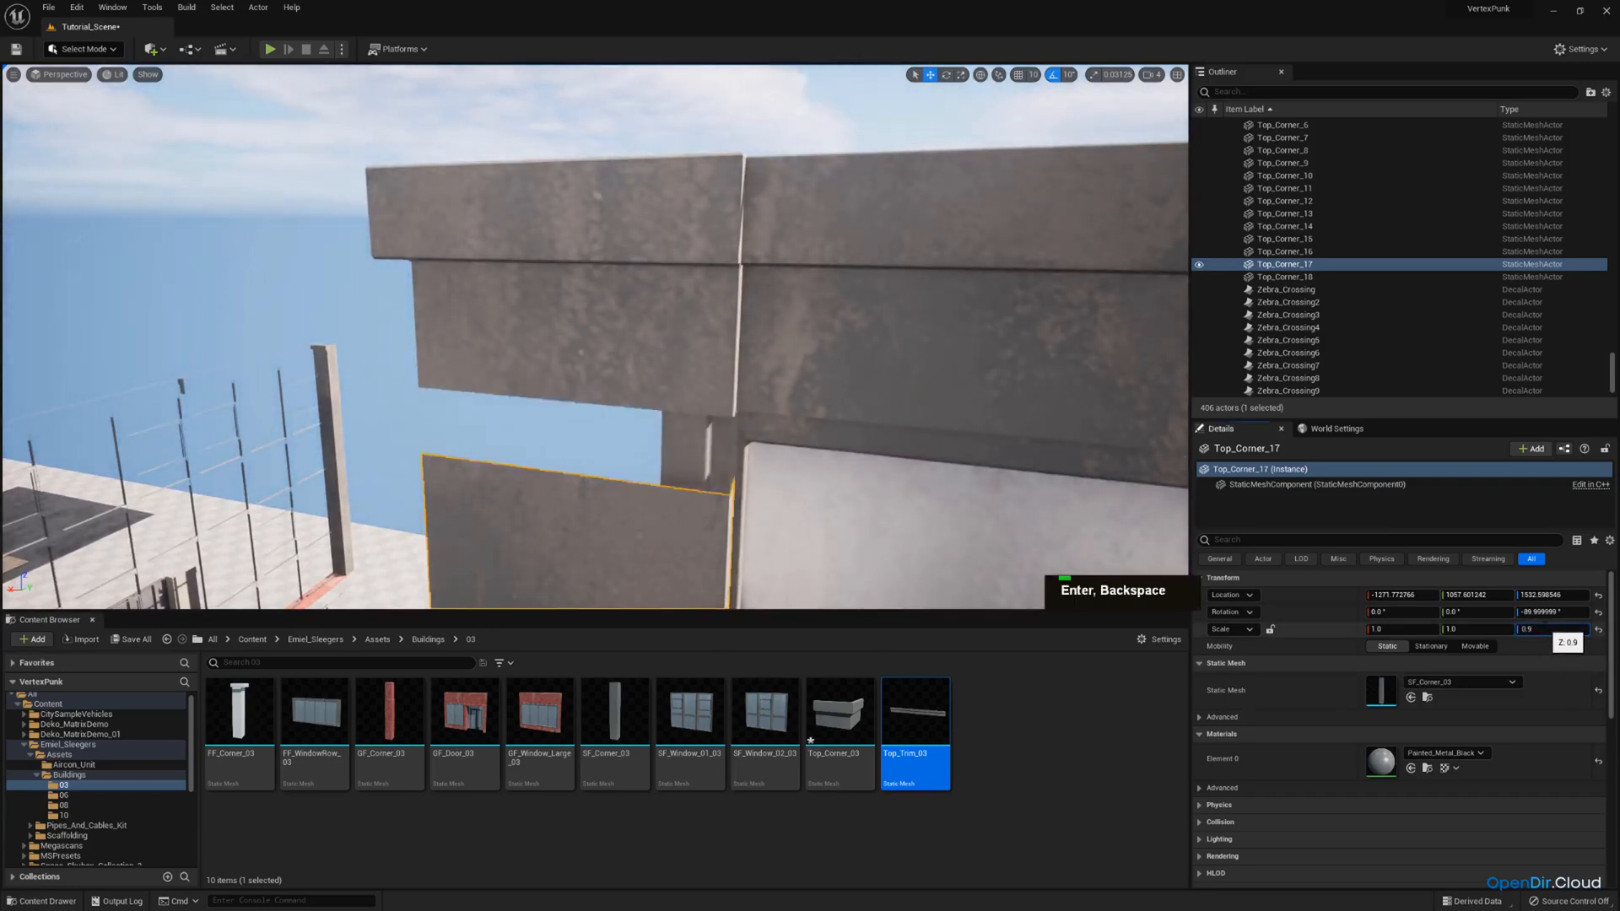
pyautogui.write('35')
pyautogui.press('Return')
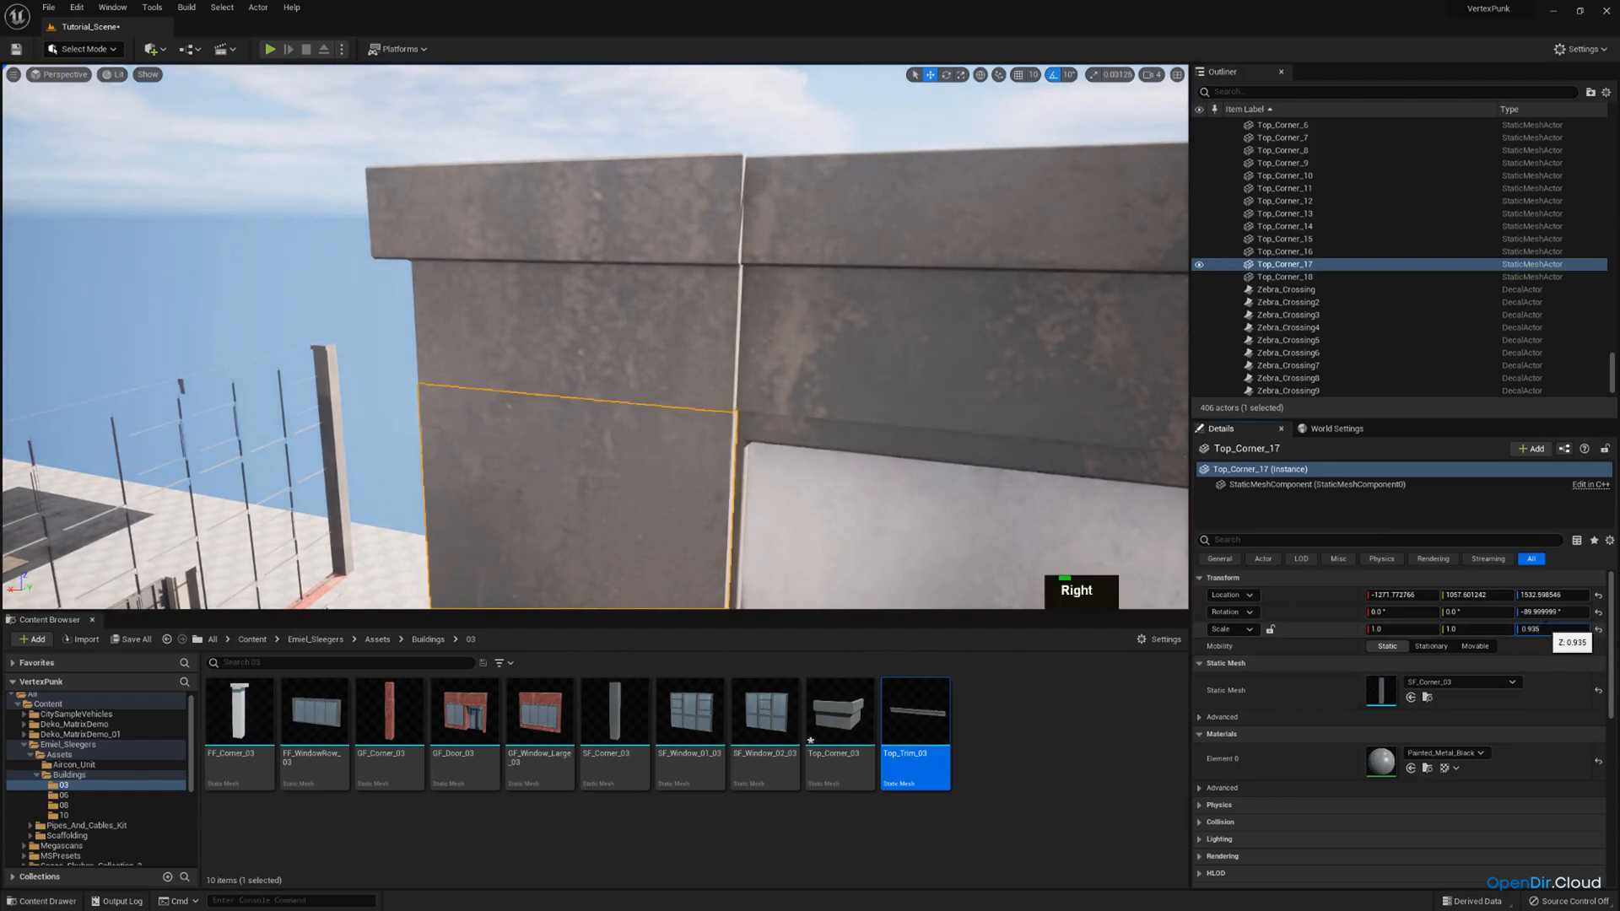
pyautogui.press('BackSpace')
pyautogui.press('Return')
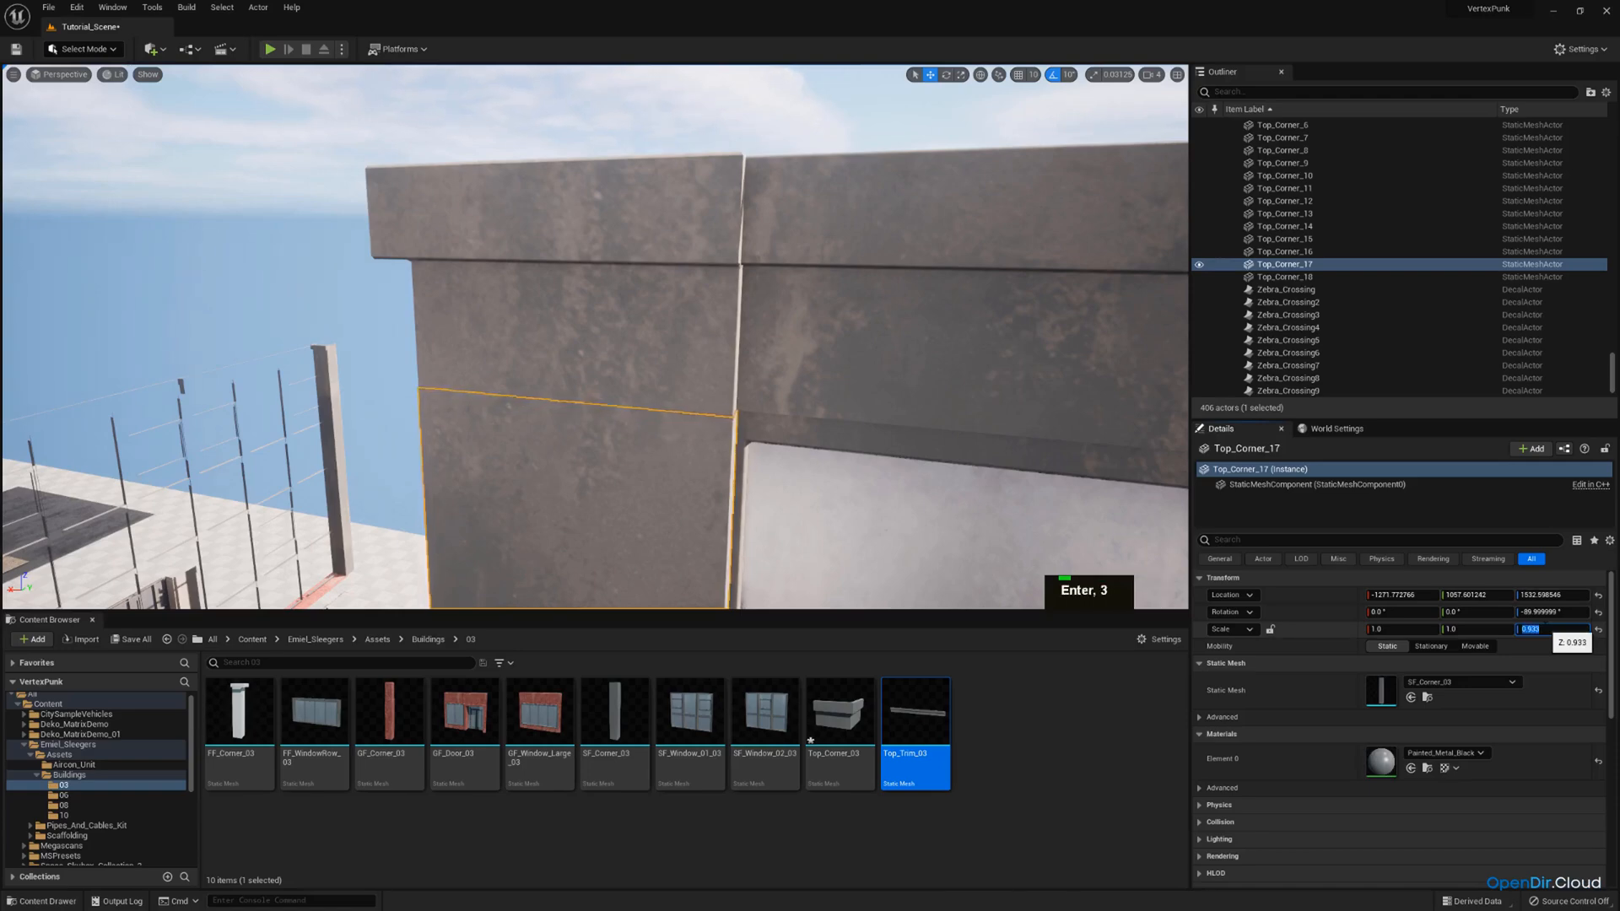
# Select the raised trim piece on the front facade and turn grid snapping back on.
pyautogui.press('s')
pyautogui.moveTo(999, 376); pyautogui.dragTo(1131, 409, button='right')
pyautogui.press('w')
pyautogui.press('d')
pyautogui.moveTo(625, 262); pyautogui.dragTo(565, 289, button='right')
pyautogui.press('w')
pyautogui.click(738, 333)
pyautogui.moveTo(737, 333); pyautogui.dragTo(653, 373, button='right')
pyautogui.press('s')
pyautogui.click(652, 373)
pyautogui.press('w')
pyautogui.moveTo(641, 313); pyautogui.dragTo(290, 184, button='right')
pyautogui.click(290, 184)
pyautogui.click(1018, 75)
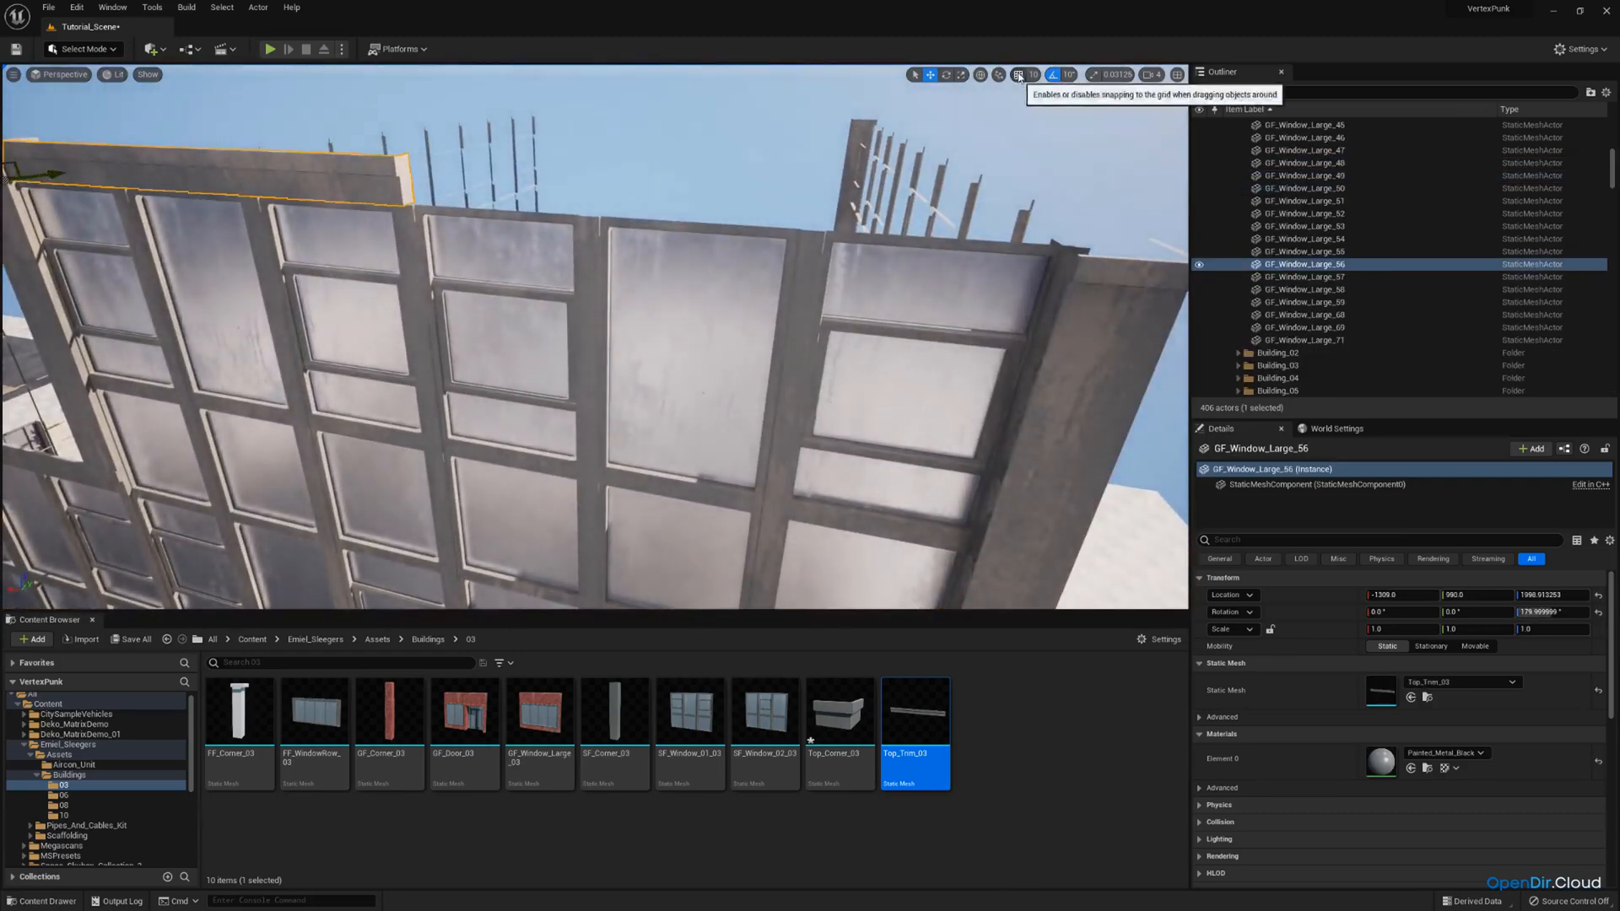
# Duplicate the trim piece and slide the copy along the front facade above the second window.
pyautogui.press('s')
pyautogui.moveTo(456, 329); pyautogui.dragTo(396, 293, button='right')
pyautogui.hotkey('ctrl', 'c')
pyautogui.hotkey('ctrl', 'v')
pyautogui.moveTo(81, 300); pyautogui.dragTo(524, 324)
# Raise the roof cap at the facade's other corner and level it with the trim using a position snap of 1.
pyautogui.press('q')
pyautogui.moveTo(543, 323); pyautogui.dragTo(662, 239, button='right')
pyautogui.press('d')
pyautogui.click(637, 285)
pyautogui.press('w')
pyautogui.scroll(-2, 611, 241)
pyautogui.press('e')
pyautogui.moveTo(811, 333); pyautogui.dragTo(815, 360, button='right')
pyautogui.press('e')
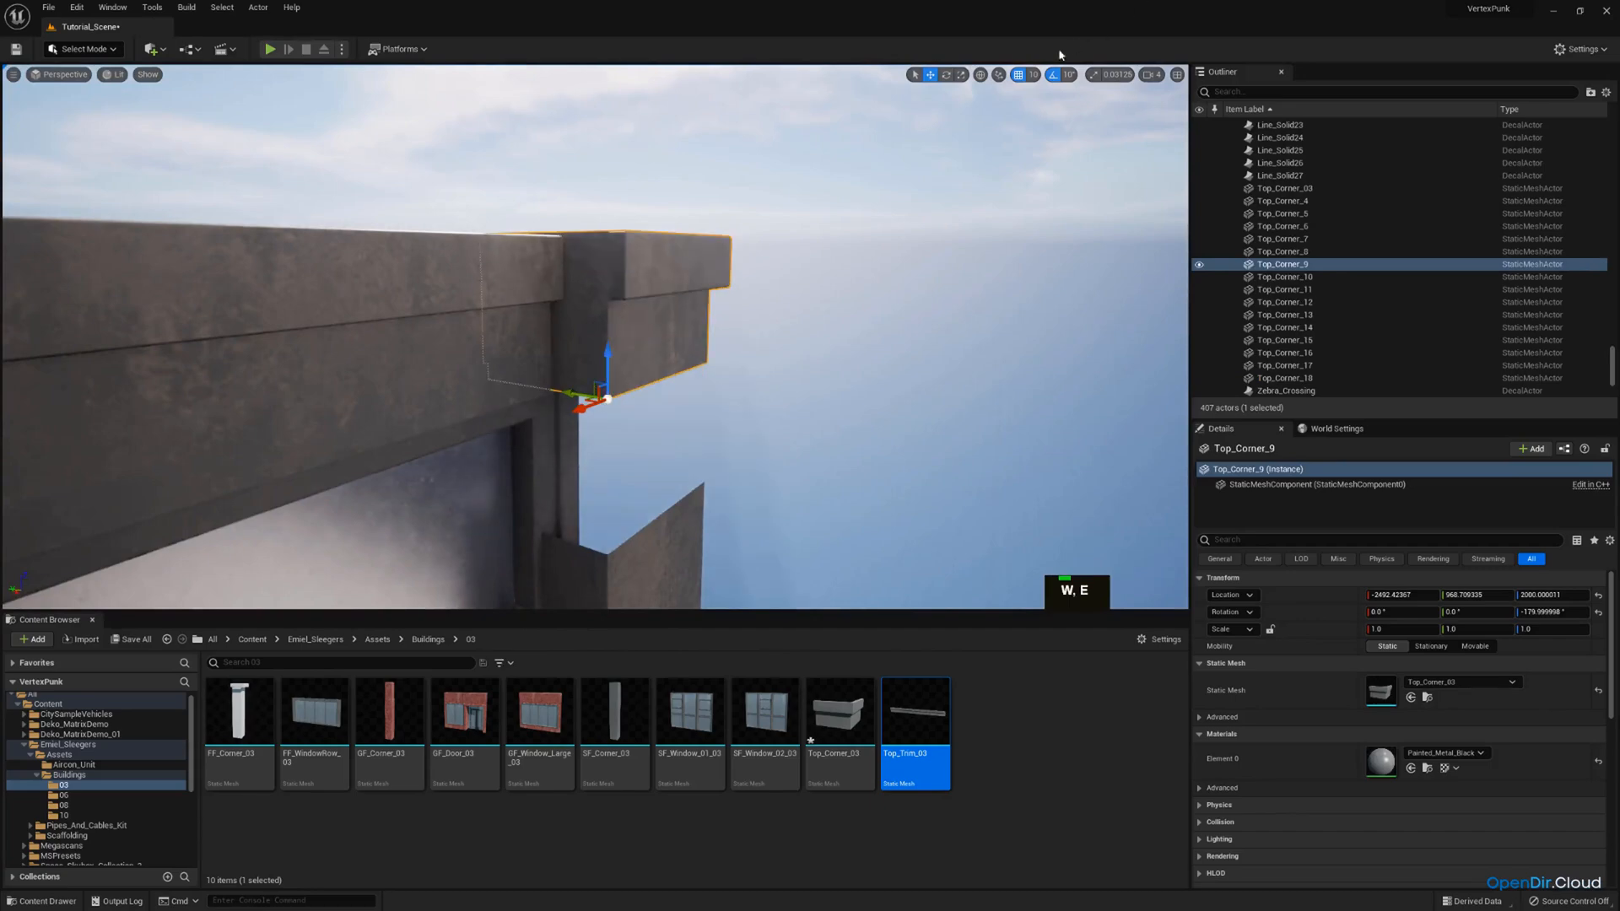
pyautogui.doubleClick(1024, 81)
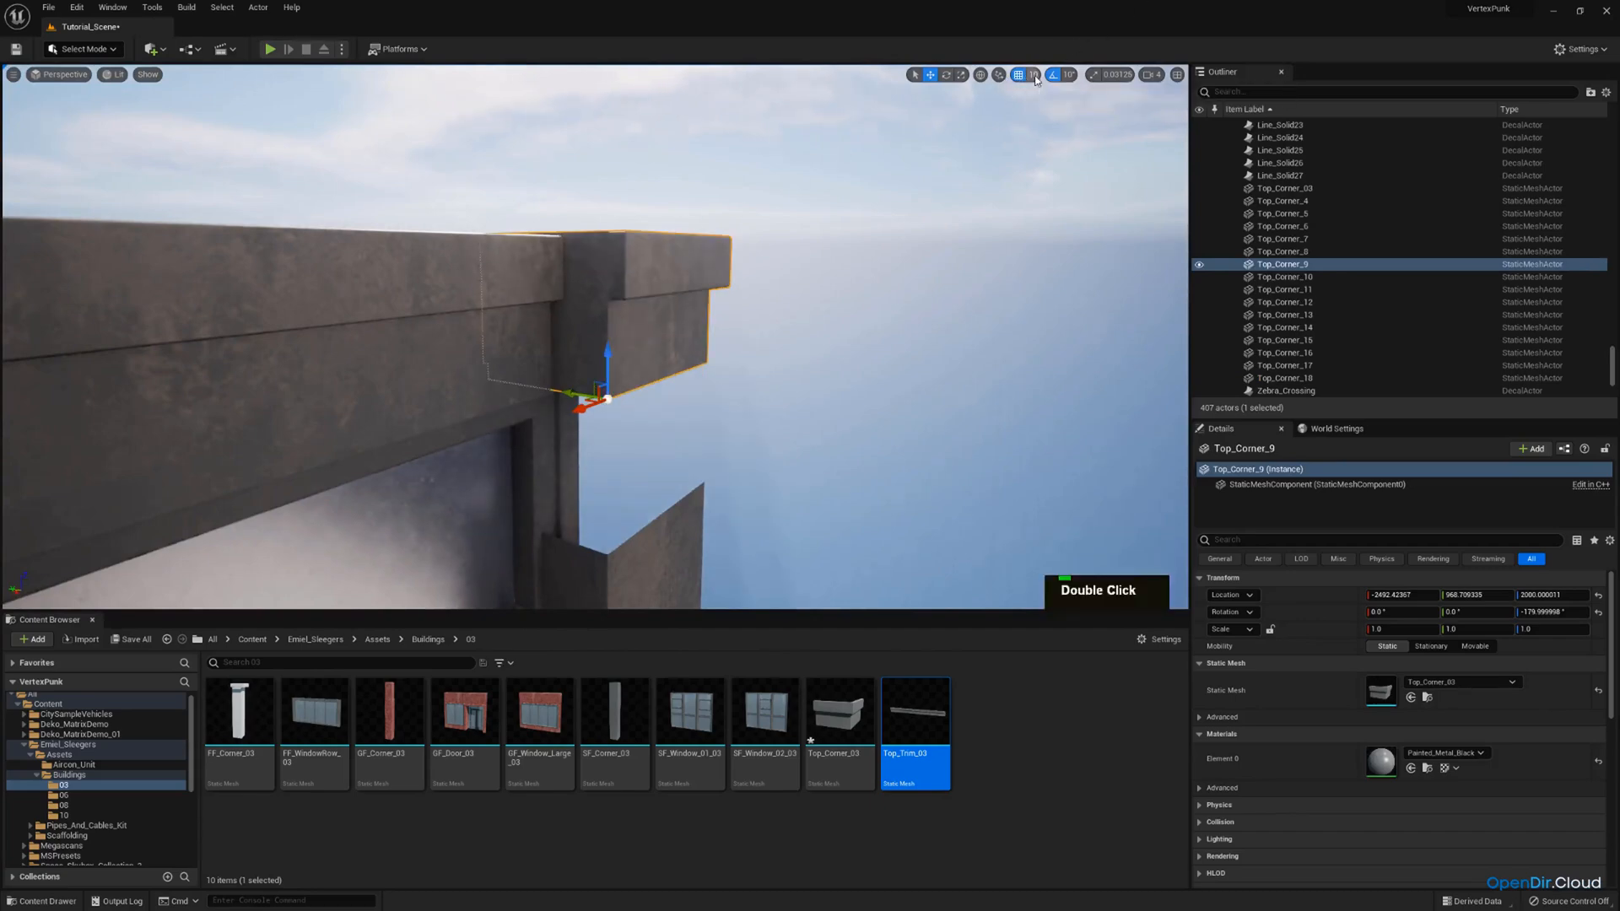
pyautogui.click(1043, 95)
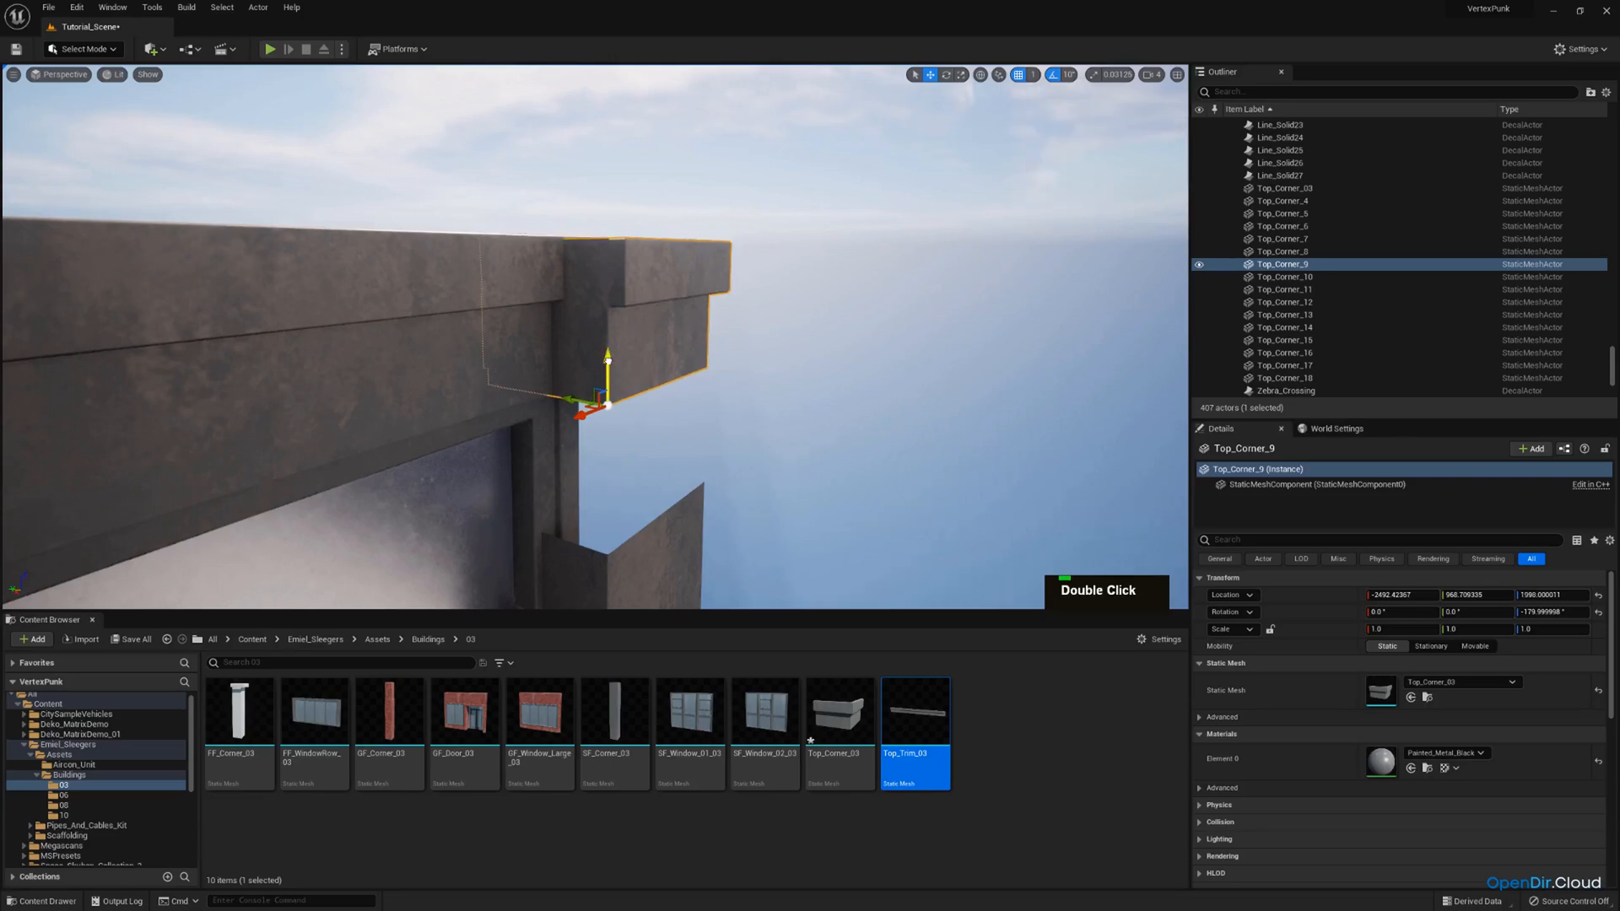
# Stretch the column below that roof cap up to meet it, setting its Z scale to 1.098.
pyautogui.press('d')
pyautogui.moveTo(607, 413); pyautogui.dragTo(604, 460, button='right')
pyautogui.click(604, 461)
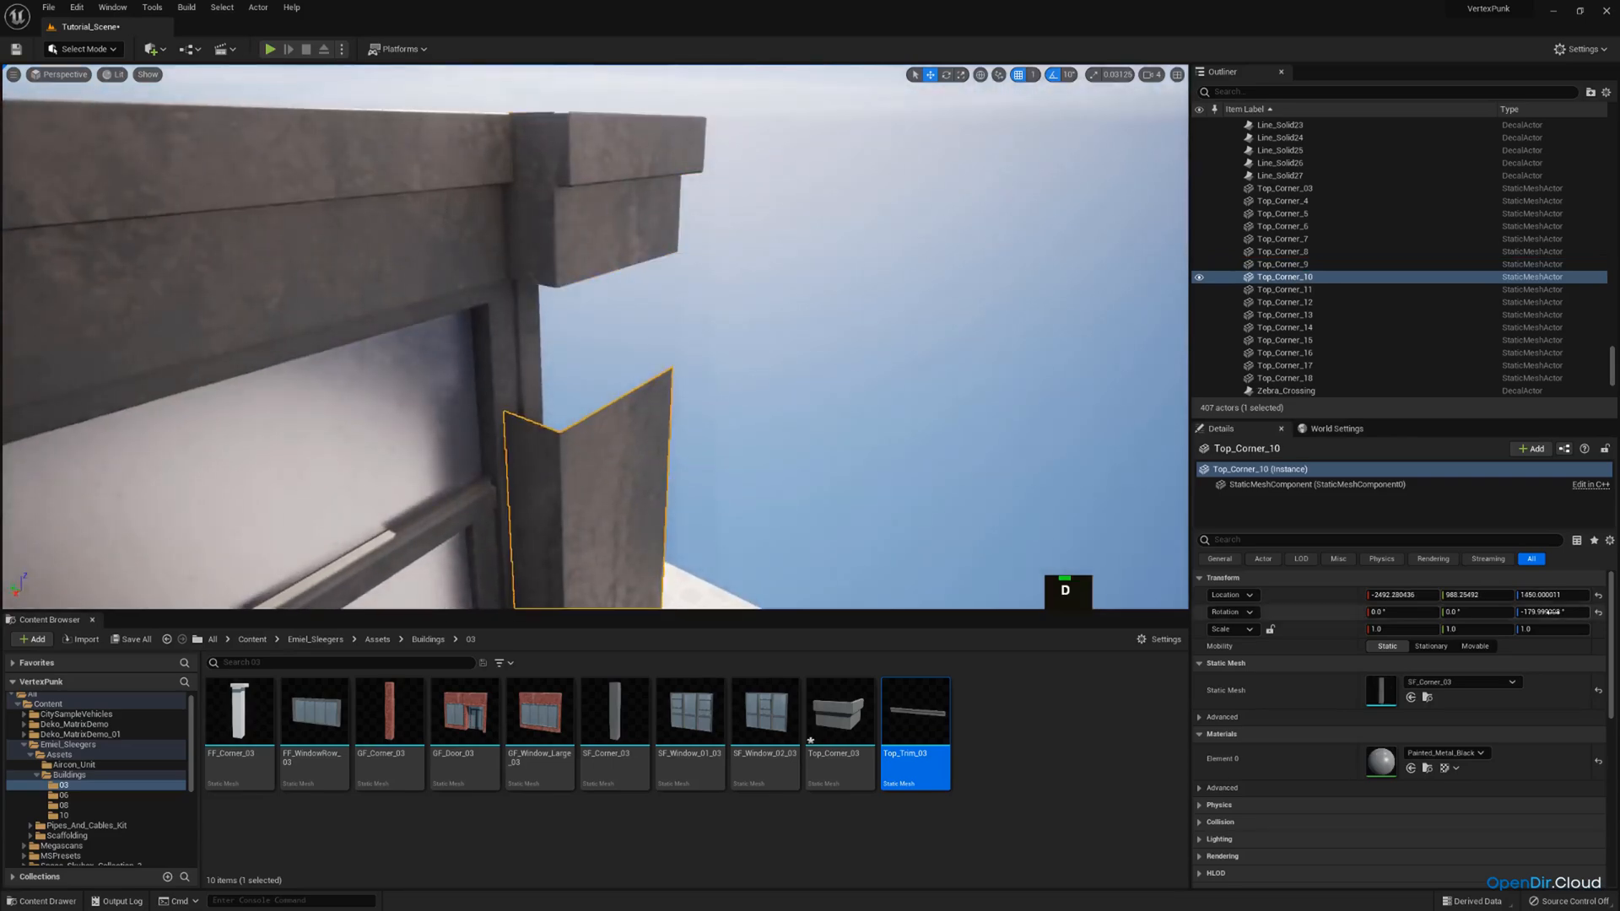
pyautogui.moveTo(1103, 472); pyautogui.dragTo(992, 553, button='right')
pyautogui.scroll(2, 1076, 561)
pyautogui.press('d')
pyautogui.moveTo(472, 339); pyautogui.dragTo(372, 349, button='right')
pyautogui.press('q')
pyautogui.press('s')
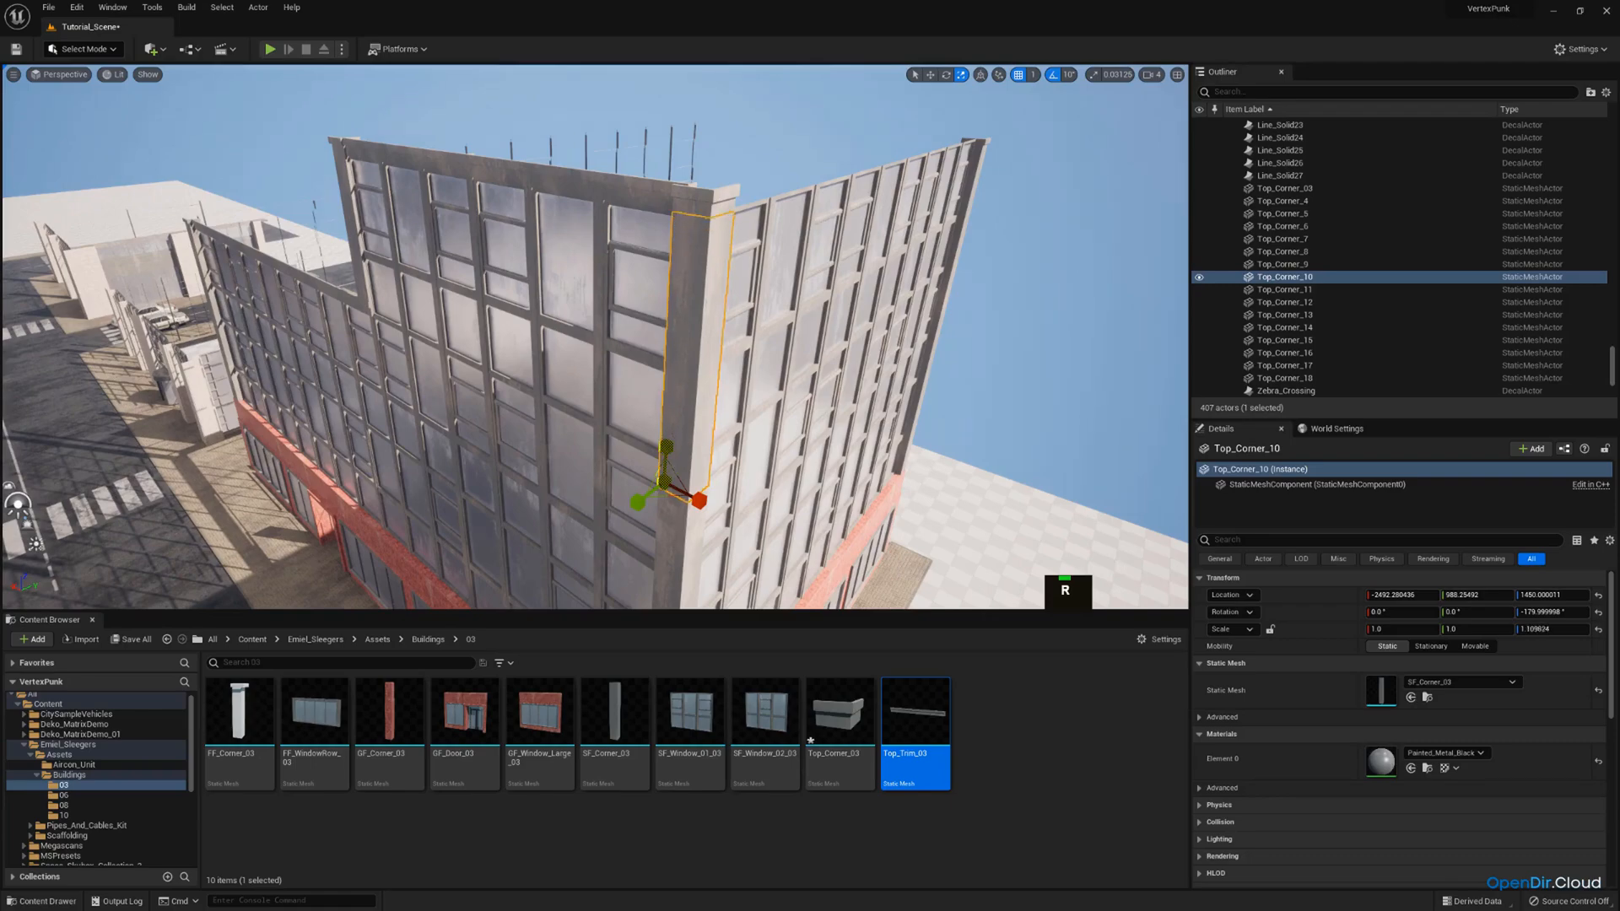
pyautogui.press('w')
pyautogui.moveTo(686, 407); pyautogui.dragTo(747, 324, button='right')
pyautogui.press('s')
pyautogui.scroll(-2, 725, 331)
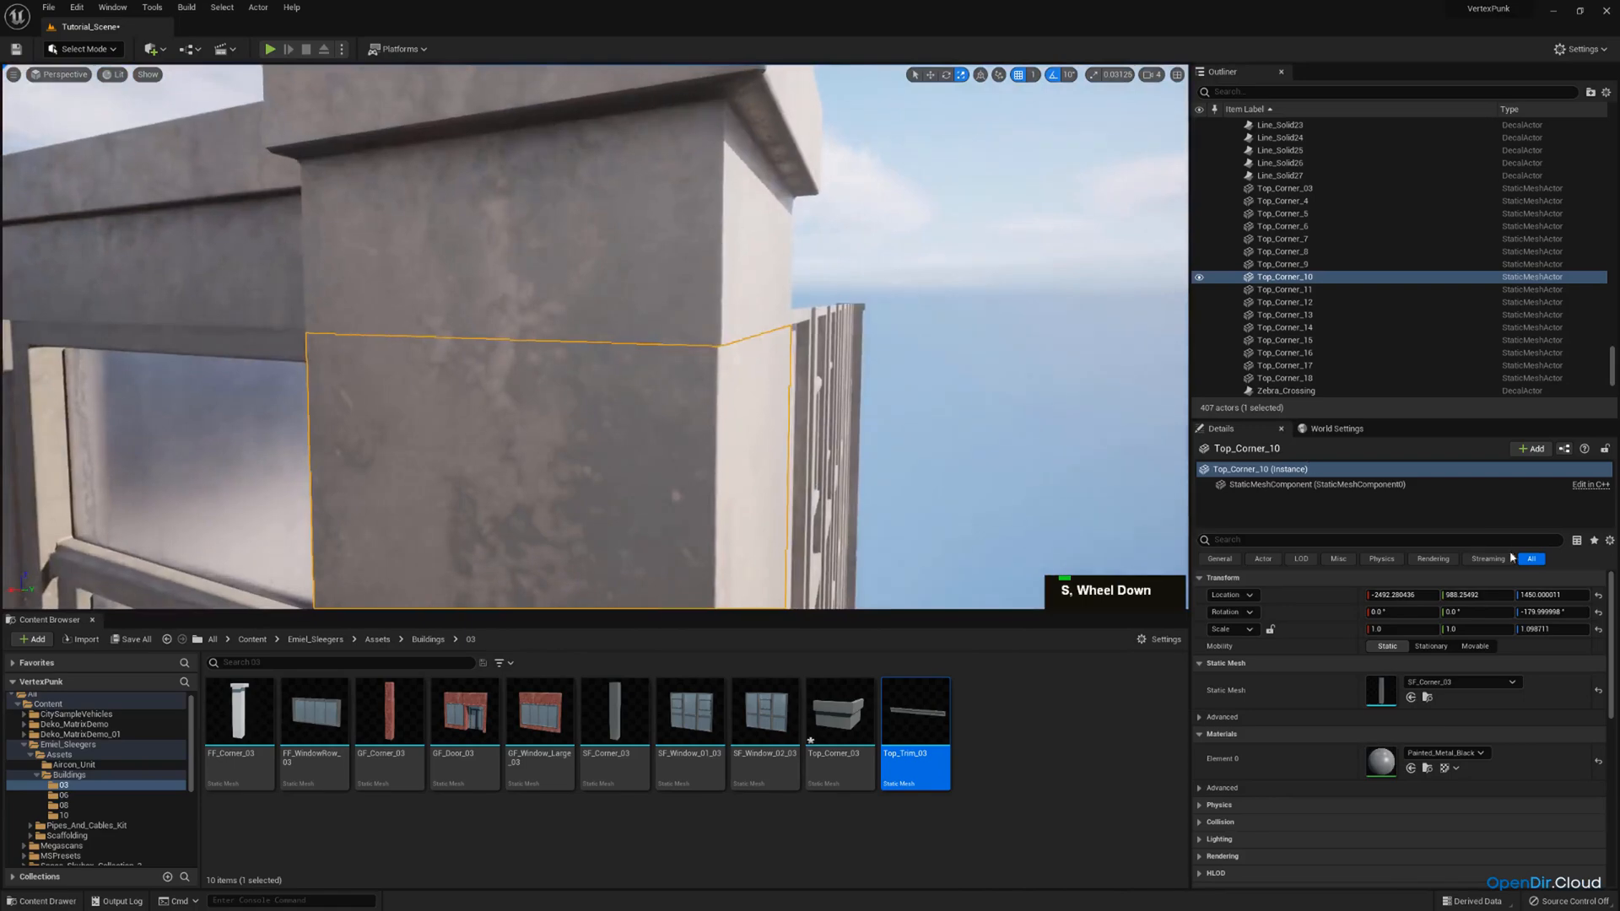
pyautogui.press('e')
pyautogui.moveTo(796, 397); pyautogui.dragTo(803, 431, button='right')
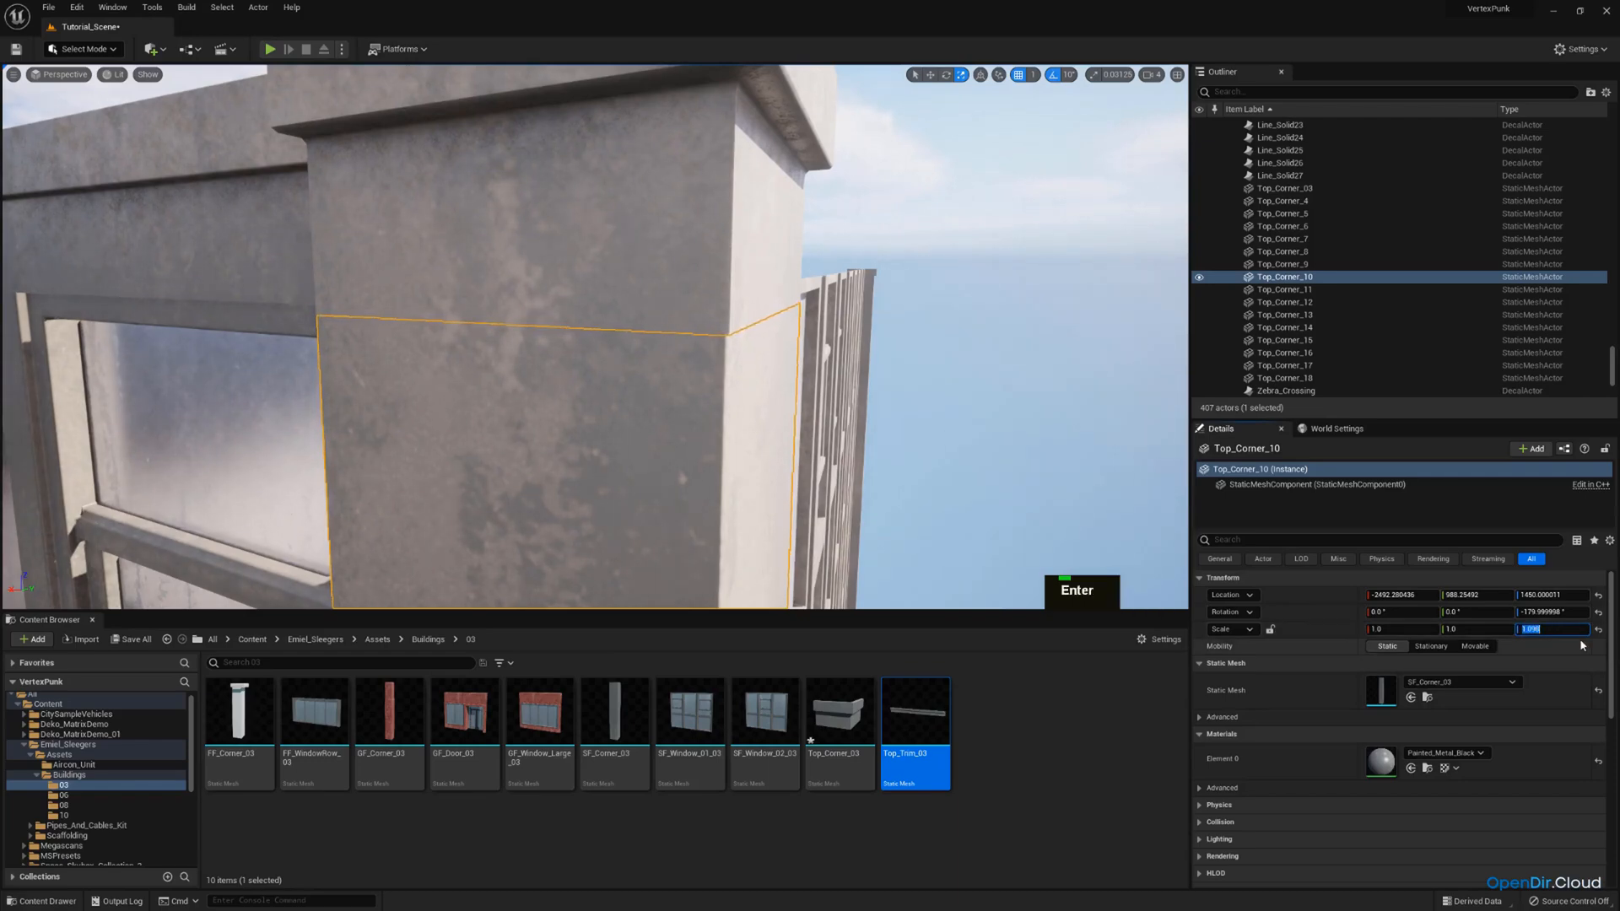
# Select the three top-storey windows on the long side facade and duplicate them in place.
pyautogui.scroll(2, 668, 353)
pyautogui.moveTo(668, 352)
pyautogui.mouseDown(button='right')
pyautogui.moveTo(628, 390)
pyautogui.moveTo(668, 353)
pyautogui.mouseUp(button='right')
pyautogui.press('e')
pyautogui.press('d')
pyautogui.press('s')
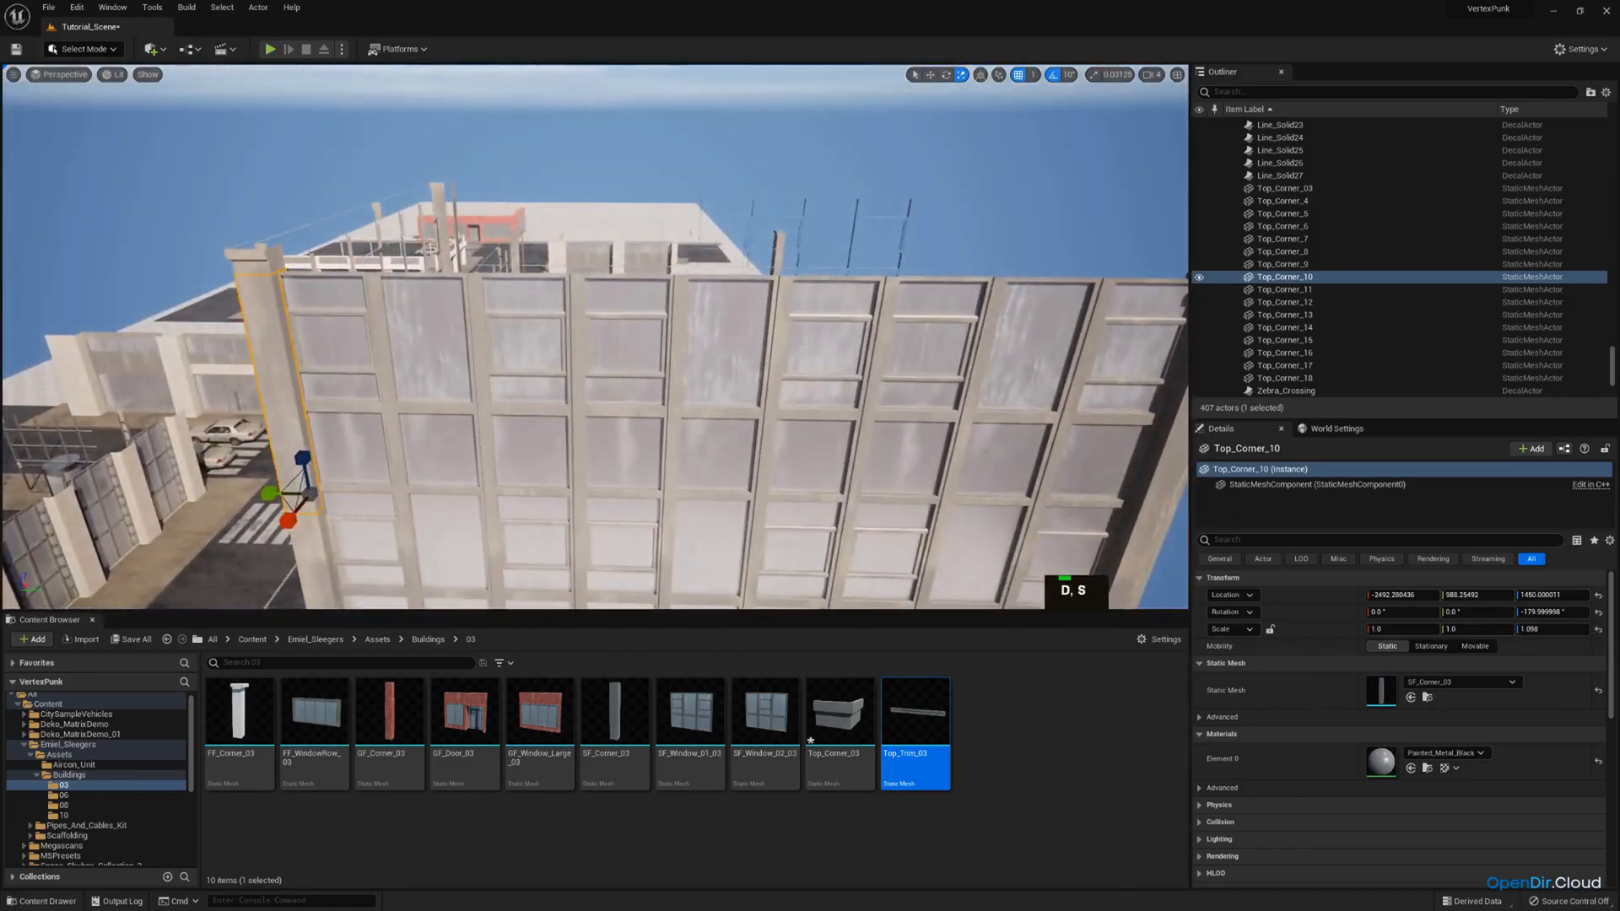
pyautogui.click(533, 325)
pyautogui.press('s')
pyautogui.moveTo(533, 325); pyautogui.dragTo(586, 318, button='right')
pyautogui.press('w')
pyautogui.keyDown('ctrl'); pyautogui.click(558, 319); pyautogui.keyUp('ctrl')
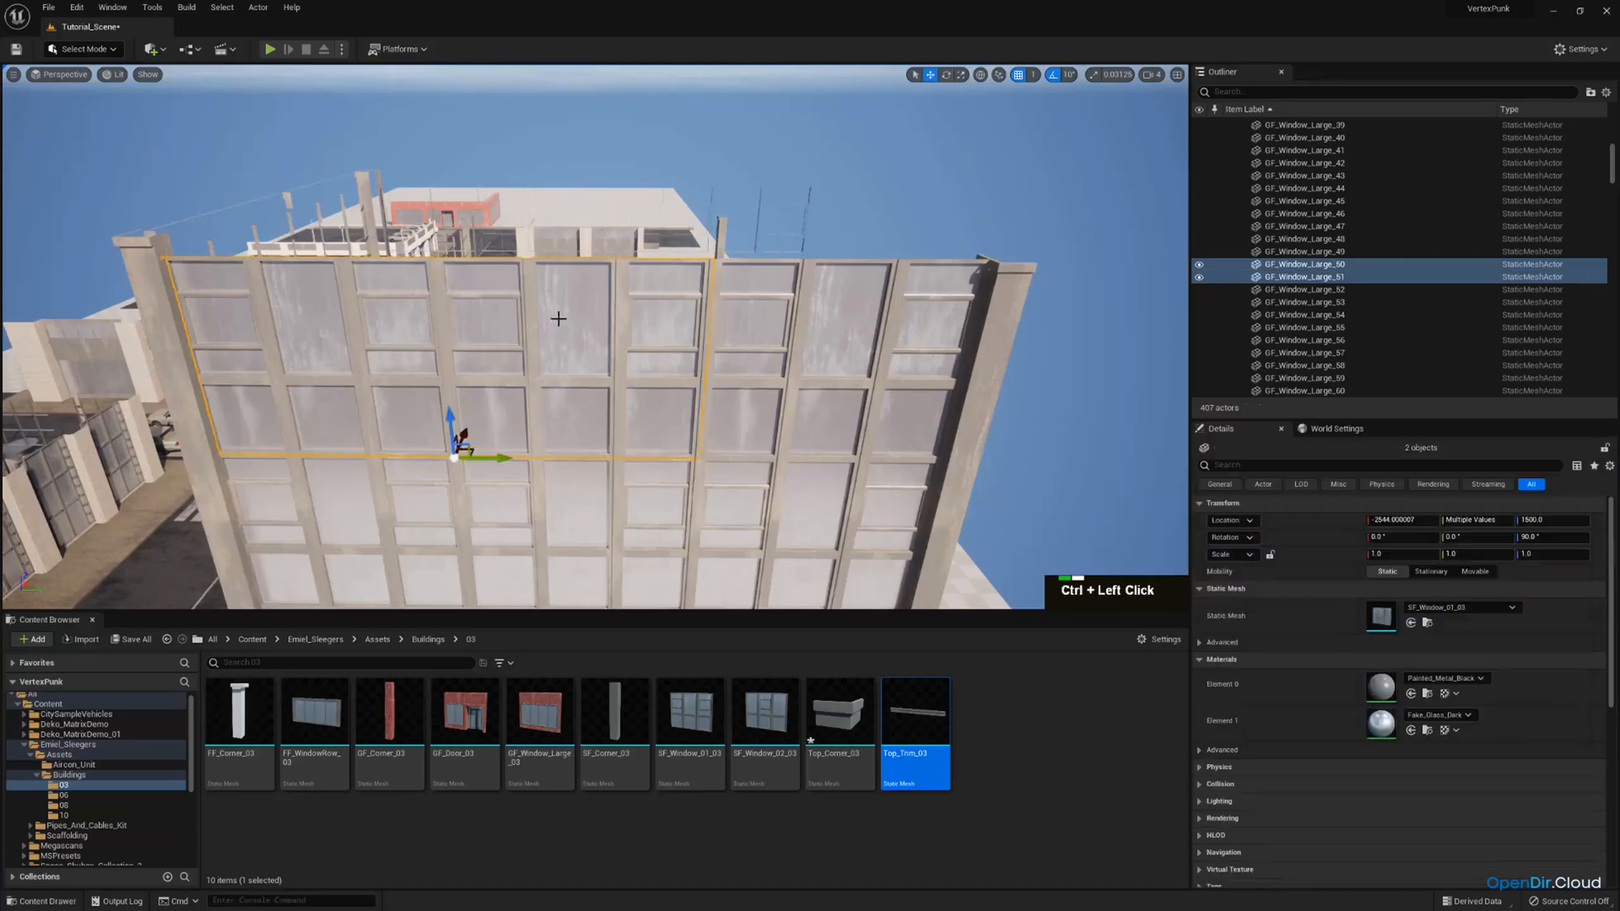
pyautogui.keyDown('ctrl'); pyautogui.click(798, 332); pyautogui.keyUp('ctrl')
pyautogui.moveTo(798, 332); pyautogui.dragTo(795, 295, button='right')
pyautogui.hotkey('ctrl', 'c')
pyautogui.hotkey('ctrl', 'v')
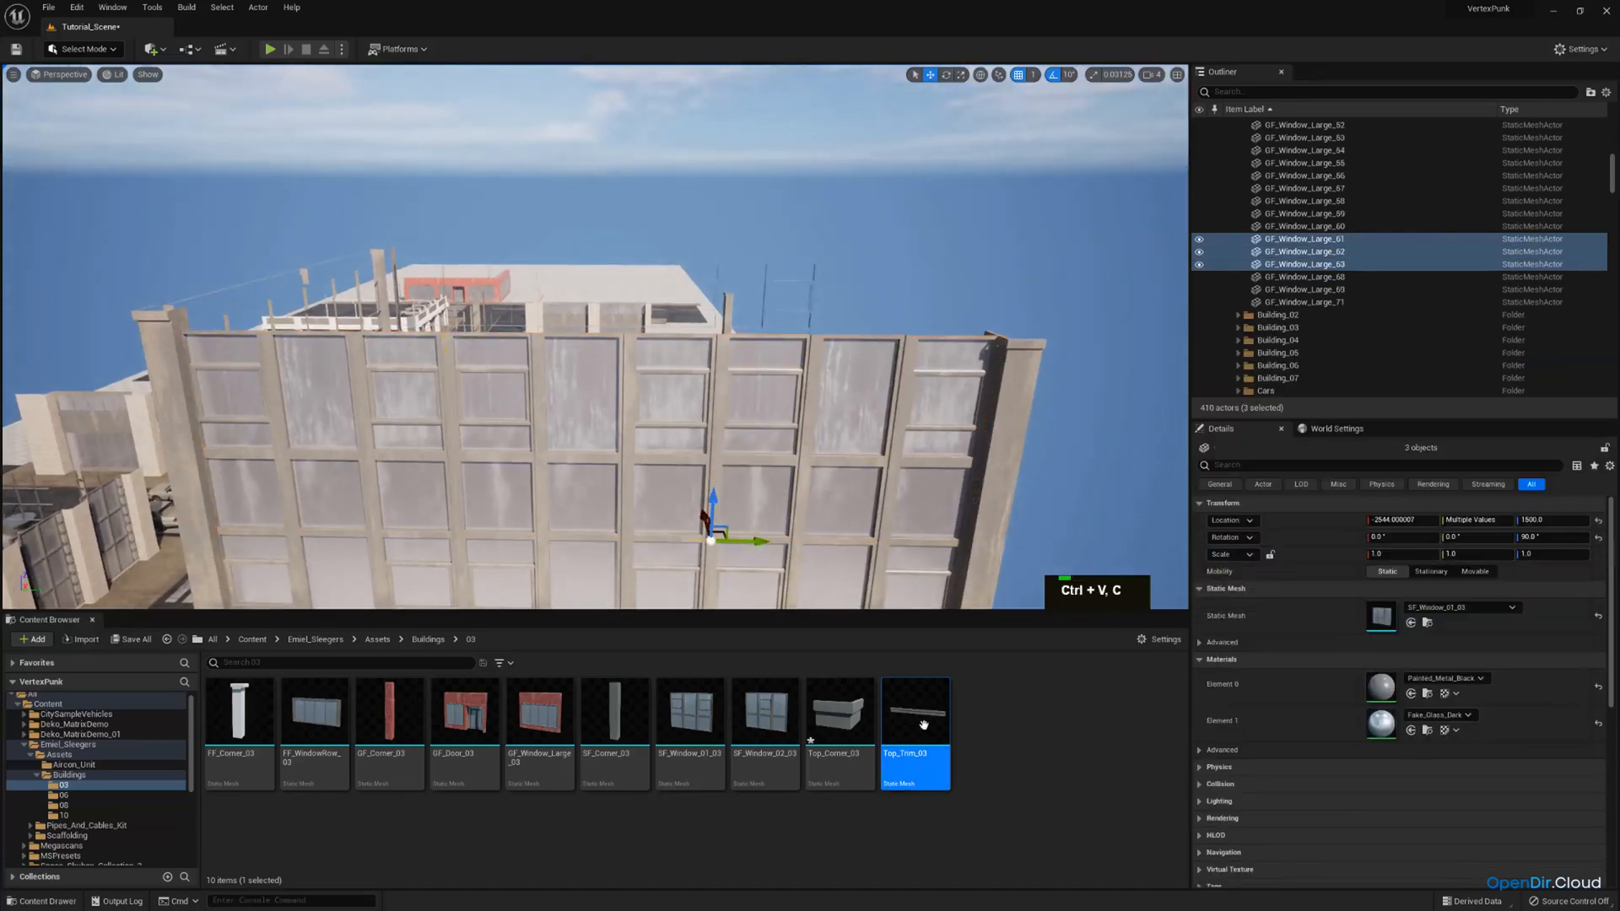
# Swap the three window copies' mesh for Top_Trim_03 and raise them to Z 1997.
pyautogui.moveTo(923, 725); pyautogui.dragTo(1388, 616)
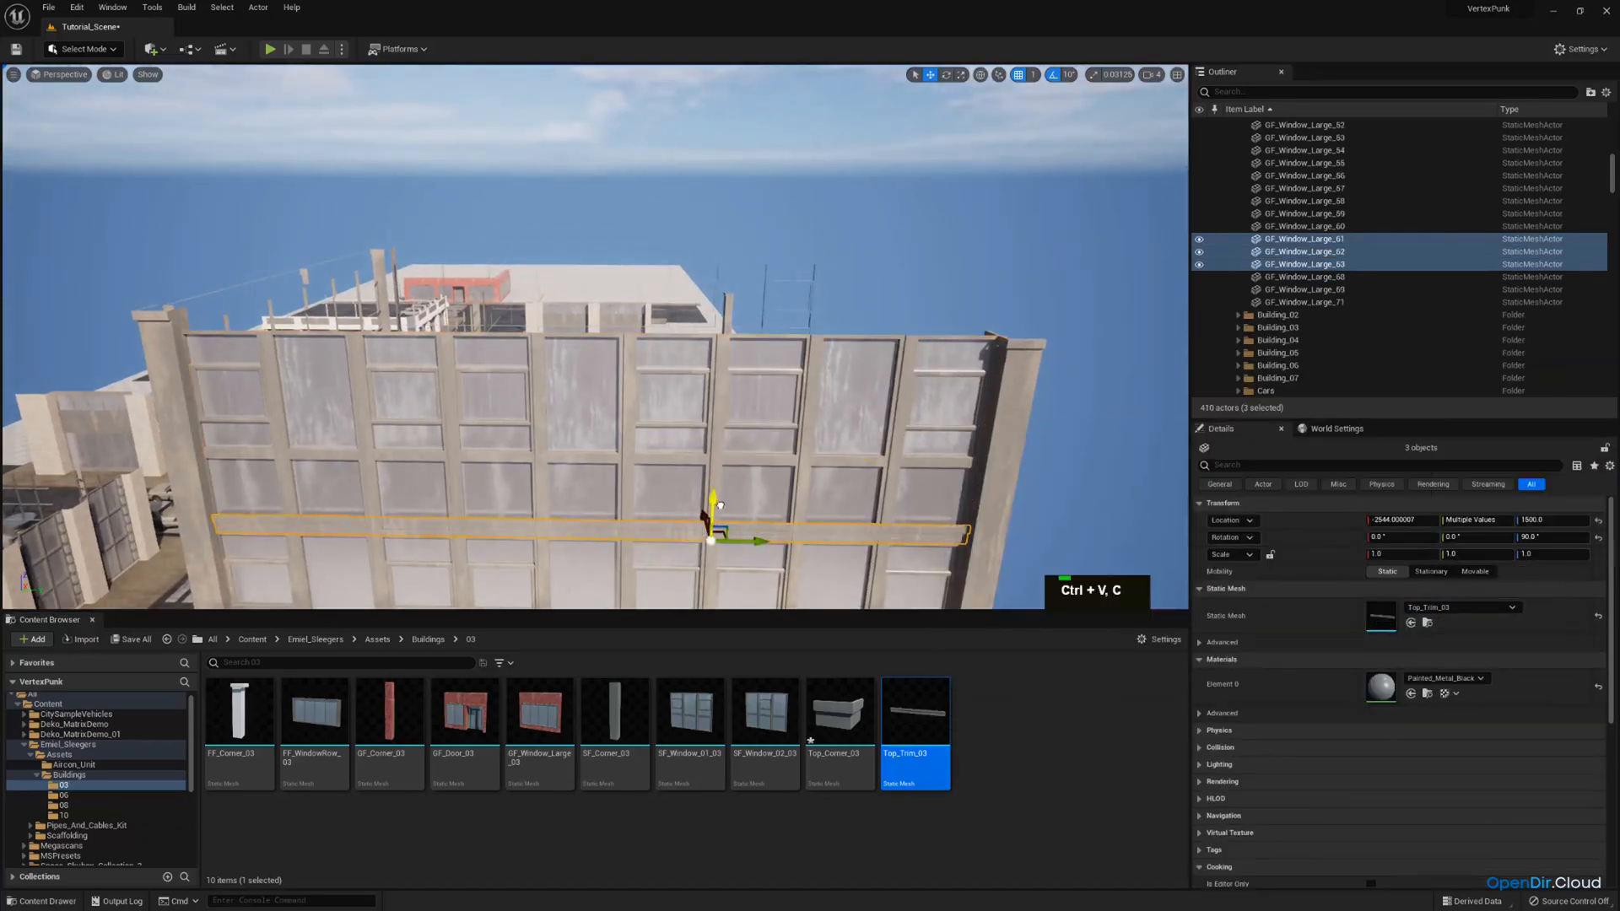
pyautogui.moveTo(720, 505); pyautogui.dragTo(724, 298)
# Raise the three Top_Trim_03 pieces along the long side facade to Z 1999, level with the corner roof cap.
pyautogui.press('w')
pyautogui.moveTo(724, 298); pyautogui.dragTo(463, 318, button='right')
pyautogui.press('a')
pyautogui.press('d')
pyautogui.press('q')
pyautogui.press('s')
pyautogui.keyDown('ctrl'); pyautogui.click(478, 306); pyautogui.keyUp('ctrl')
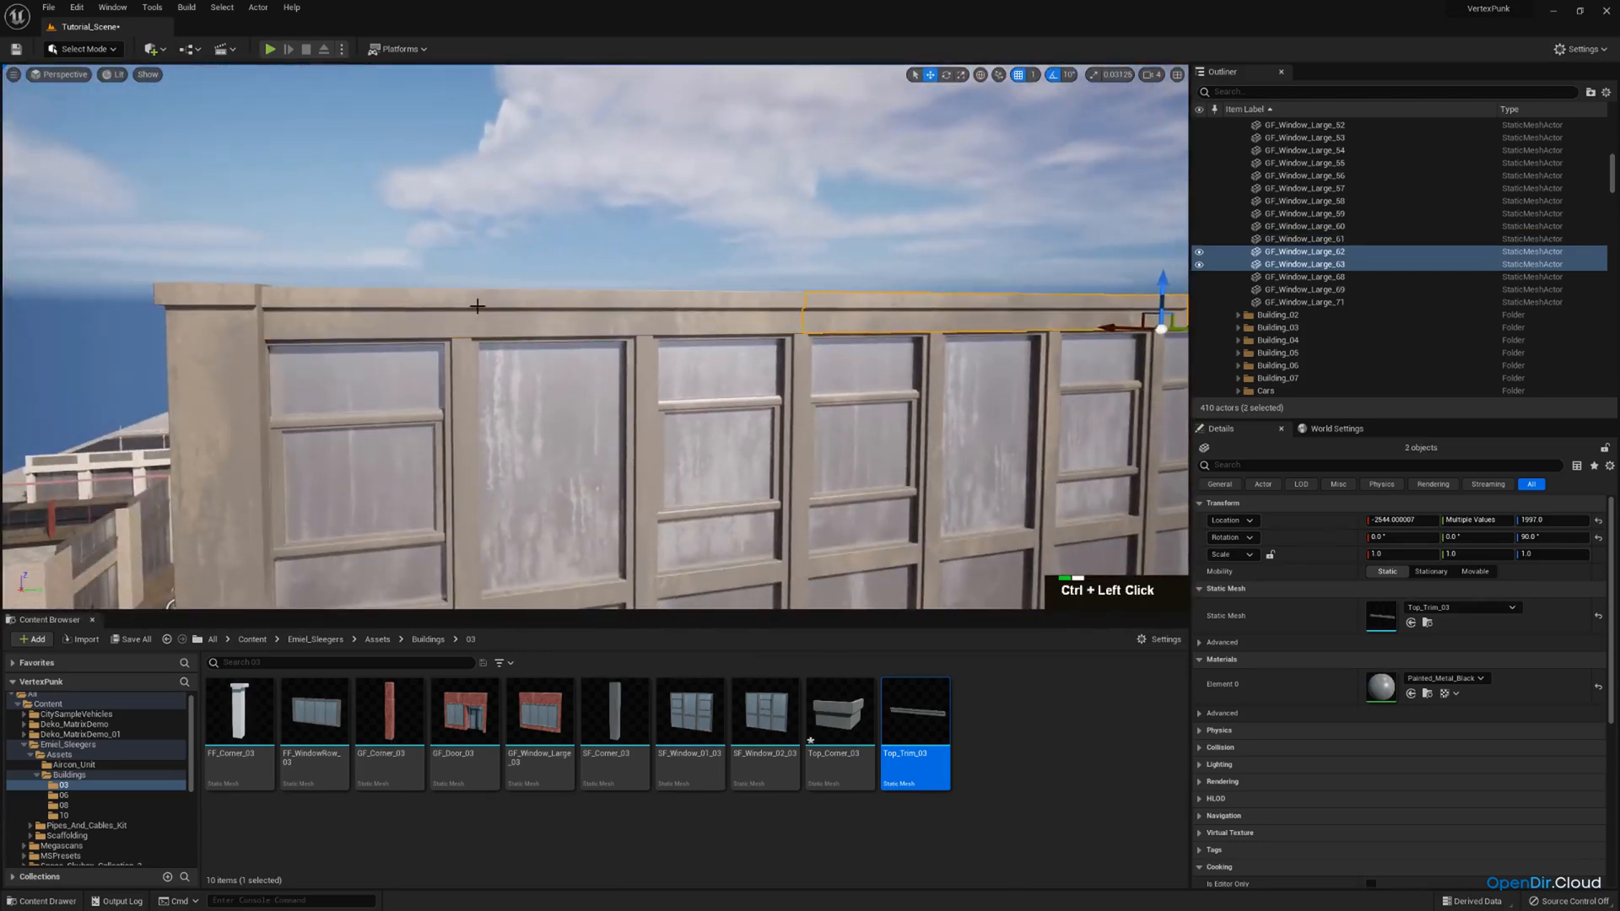
pyautogui.moveTo(753, 299); pyautogui.dragTo(1006, 306, button='right')
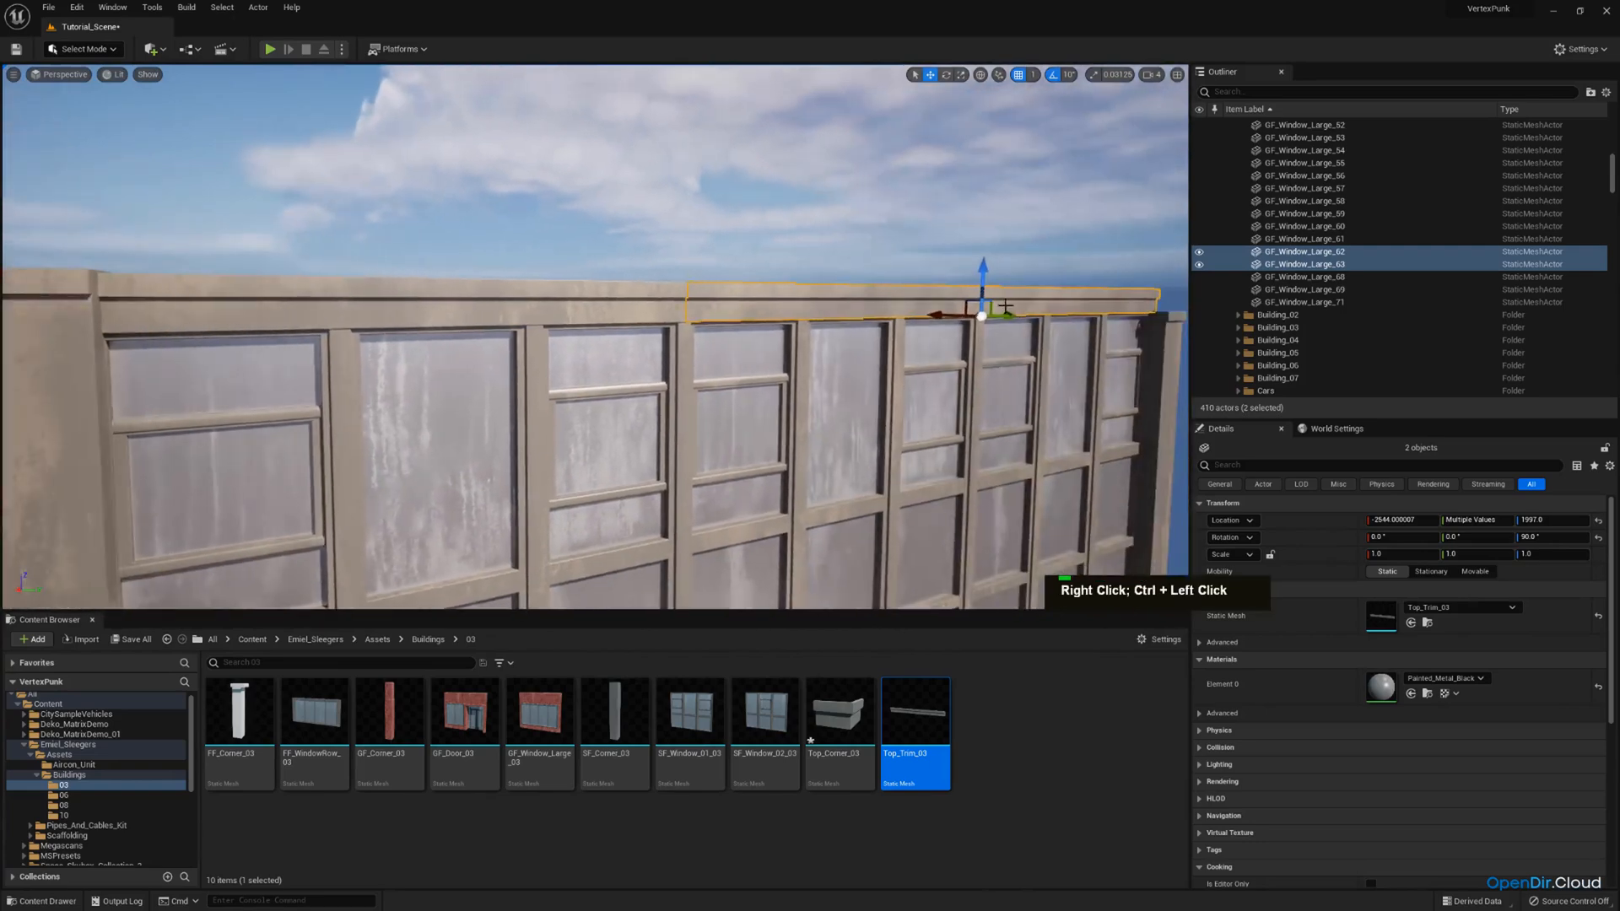
pyautogui.keyDown('ctrl'); pyautogui.click(543, 299); pyautogui.keyUp('ctrl')
pyautogui.moveTo(543, 299); pyautogui.dragTo(523, 297, button='right')
pyautogui.press('d')
pyautogui.moveTo(501, 412); pyautogui.dragTo(447, 444, button='right')
pyautogui.press('a')
pyautogui.scroll(-1, 501, 412)
pyautogui.press('w')
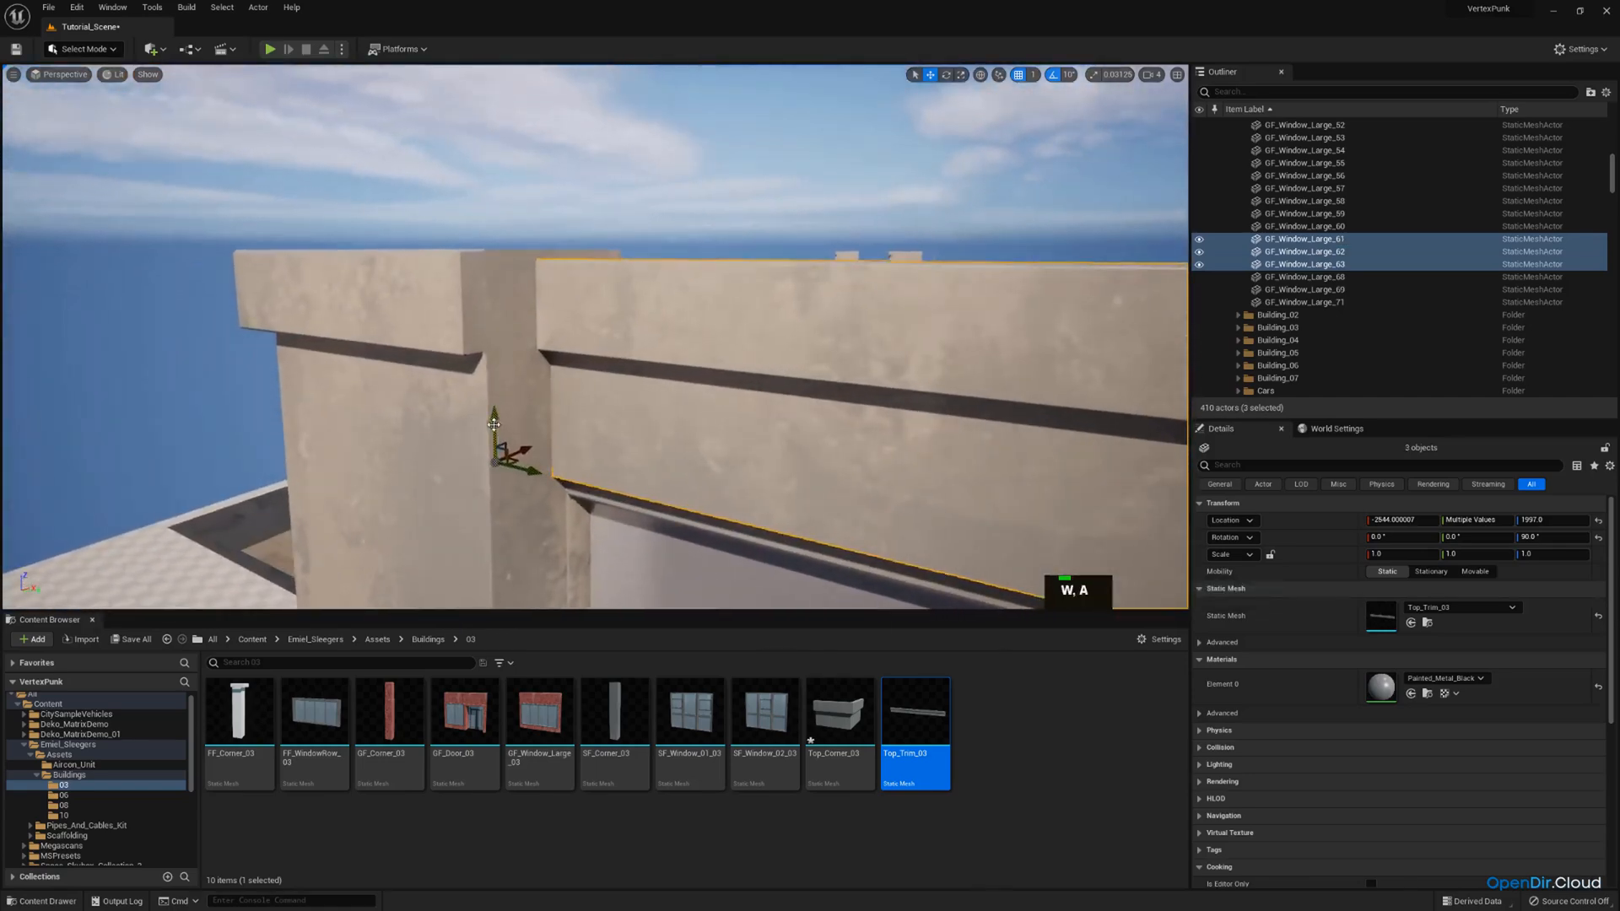
pyautogui.moveTo(494, 424); pyautogui.dragTo(496, 416)
pyautogui.press('d')
pyautogui.moveTo(496, 416); pyautogui.dragTo(609, 406, button='right')
# Raise the roof cap at the far corner of the long side facade to Z 2000, level with the trim.
pyautogui.scroll(1, 496, 416)
pyautogui.press('a')
pyautogui.press('s')
pyautogui.press('w')
pyautogui.press('d')
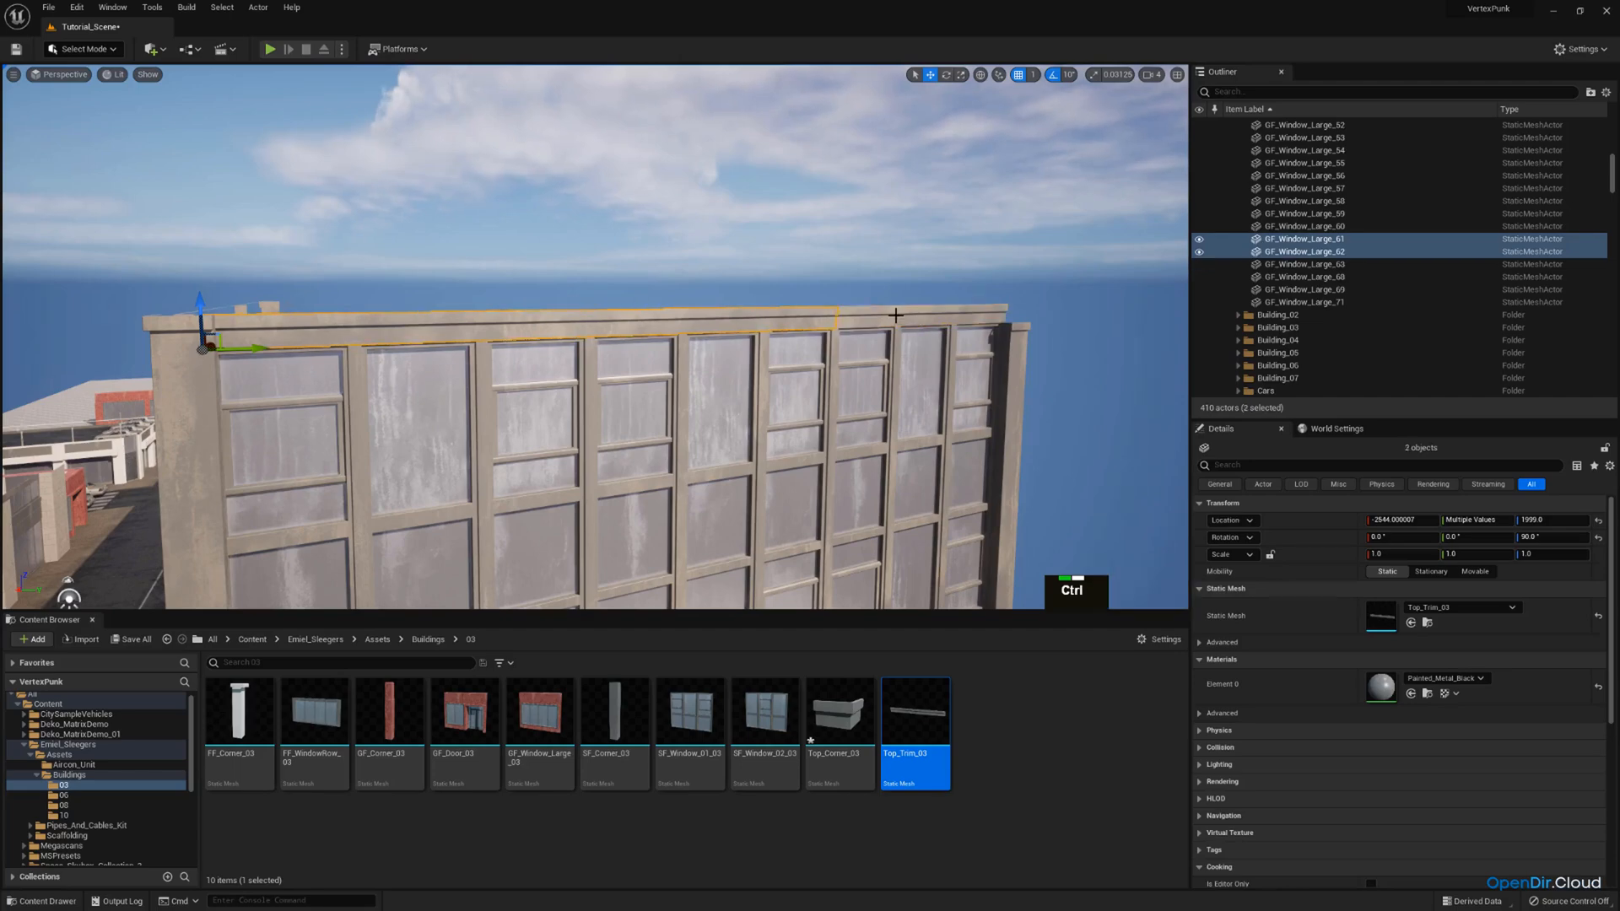
pyautogui.press('d')
pyautogui.press('w')
pyautogui.moveTo(848, 324); pyautogui.dragTo(837, 322, button='right')
pyautogui.click(541, 327)
pyautogui.press('w')
pyautogui.moveTo(541, 327); pyautogui.dragTo(487, 465, button='right')
pyautogui.press('d')
pyautogui.scroll(1, 507, 430)
pyautogui.press('w')
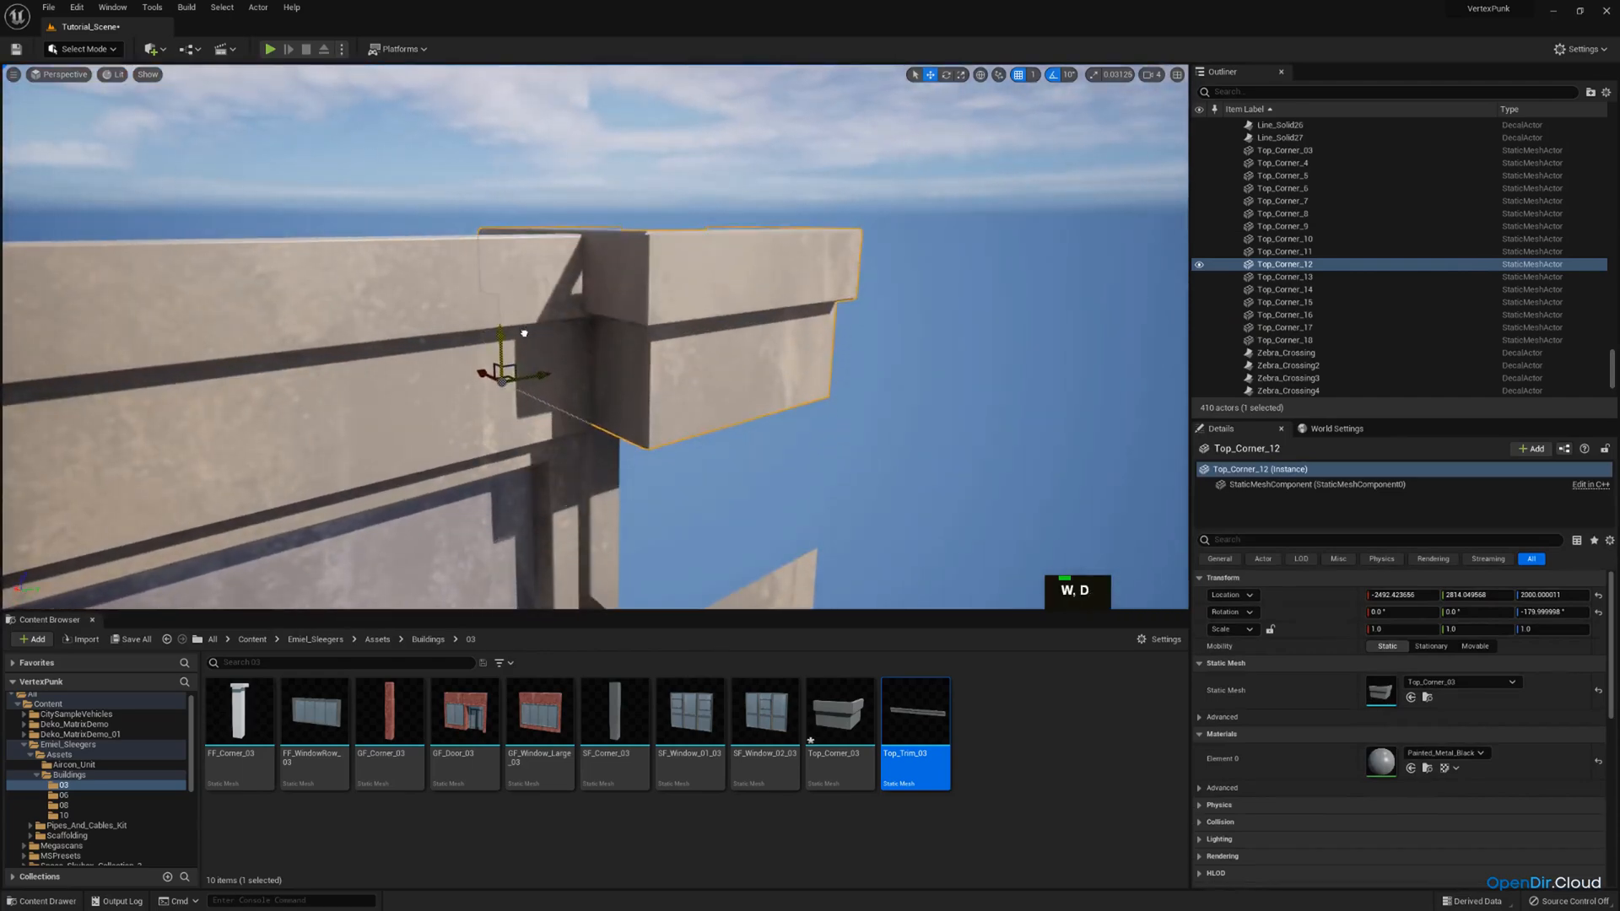
pyautogui.press('s')
pyautogui.moveTo(524, 334); pyautogui.dragTo(533, 388, button='right')
# Copy the 1.098 Z scale from the facade's other corner column onto the column below the raised roof cap.
pyautogui.click(648, 372)
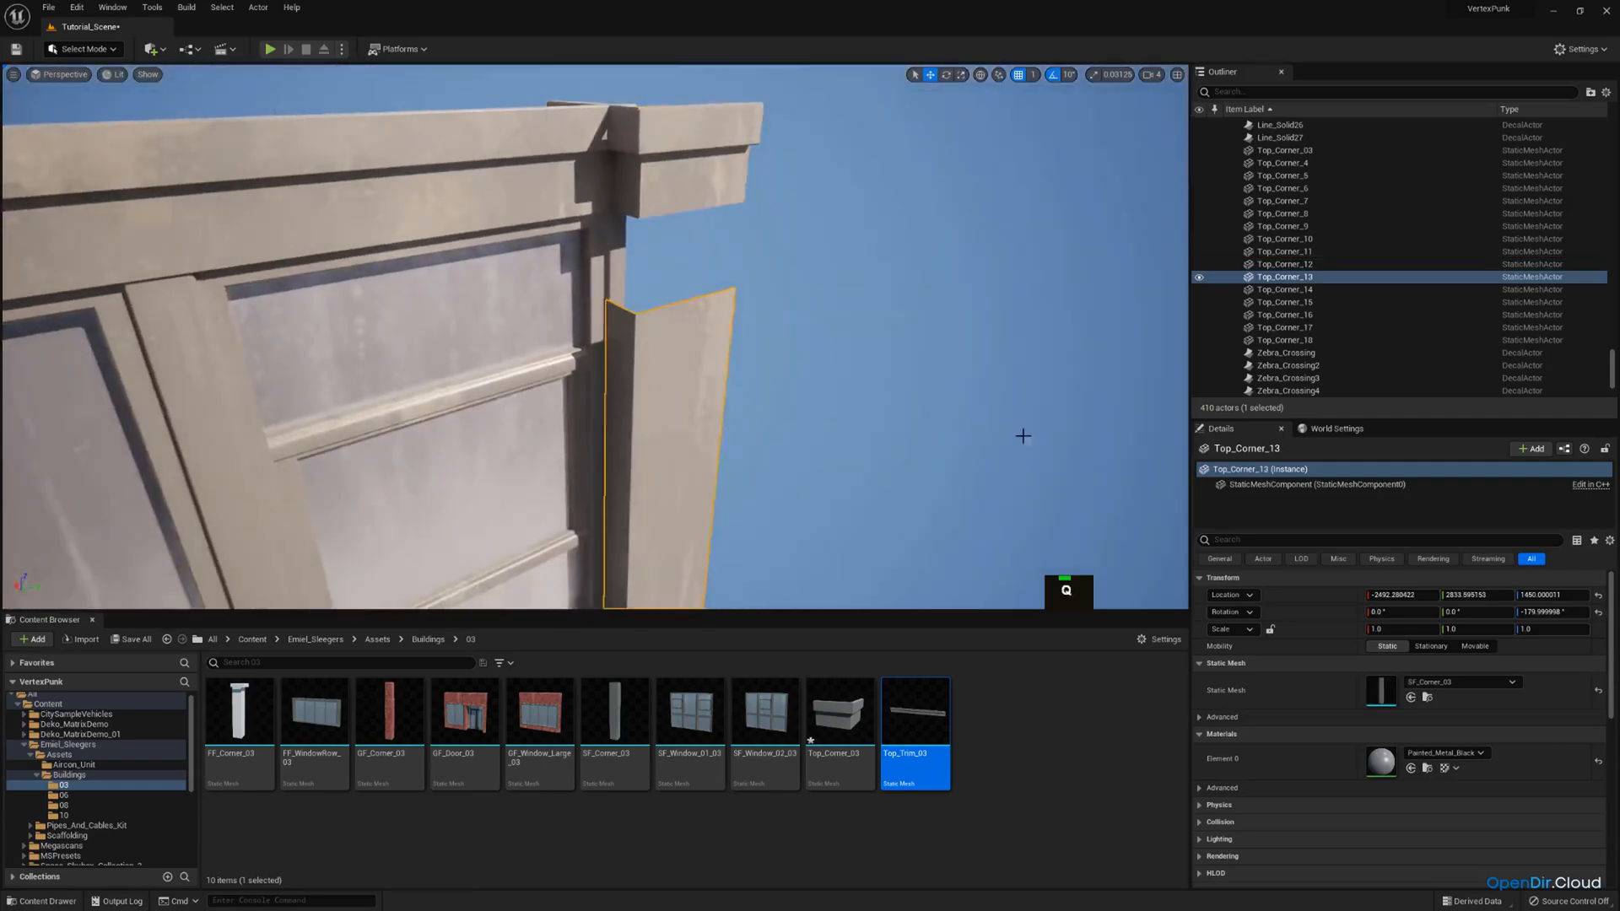
pyautogui.moveTo(1023, 435); pyautogui.dragTo(644, 290, button='right')
pyautogui.press('a')
pyautogui.click(436, 214)
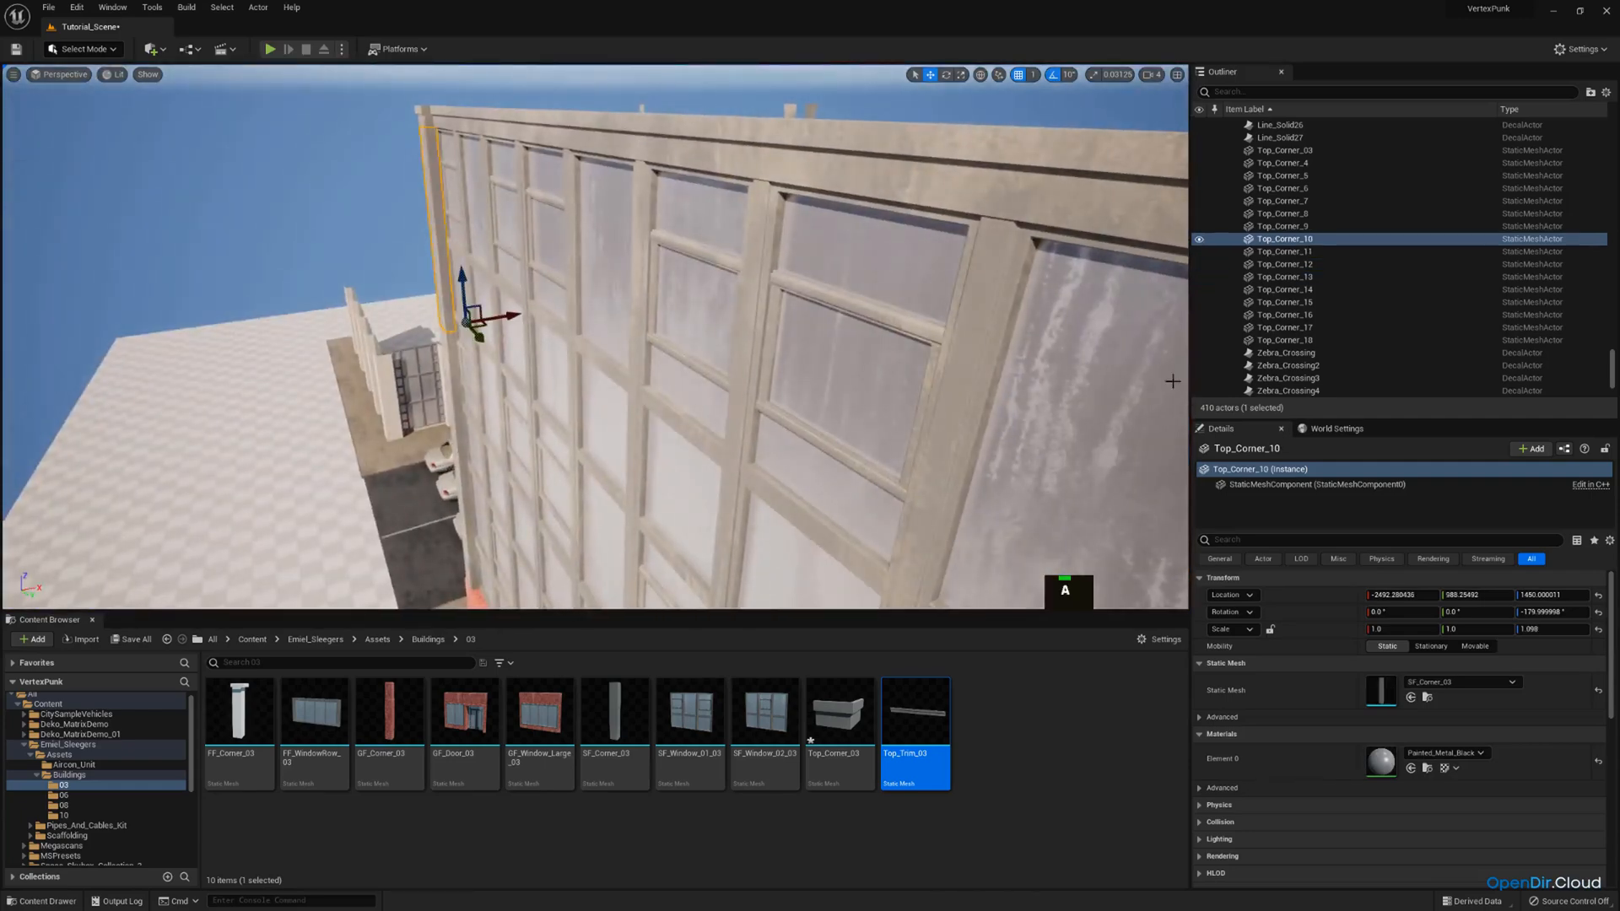
pyautogui.hotkey('ctrl', 'c')
pyautogui.moveTo(787, 335); pyautogui.dragTo(845, 355, button='right')
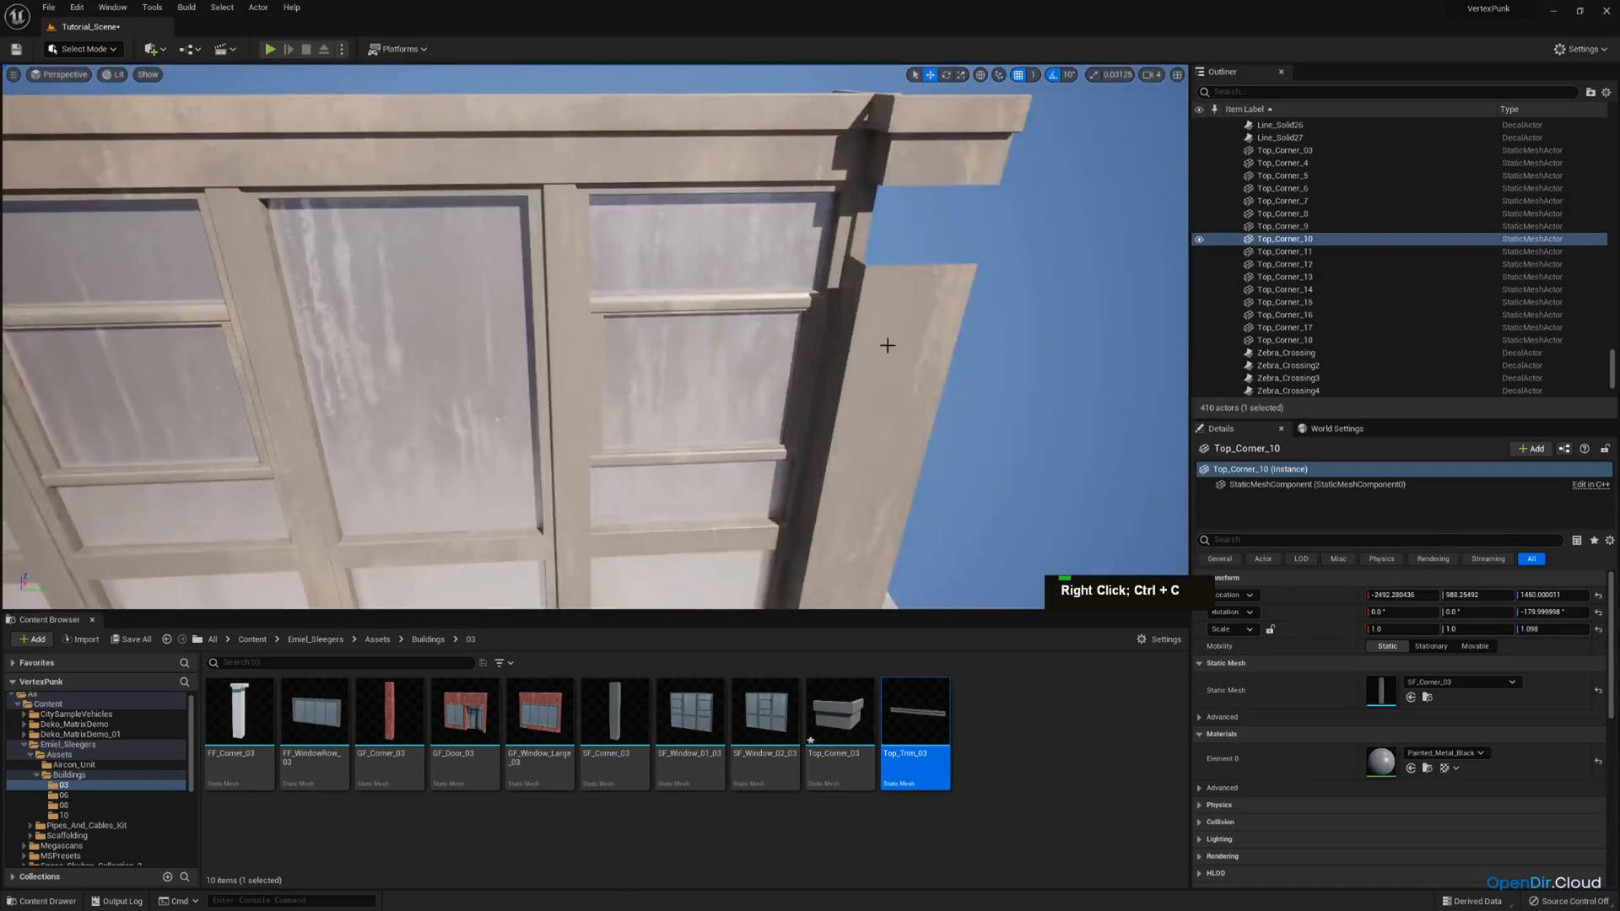
pyautogui.click(889, 344)
pyautogui.press('Return')
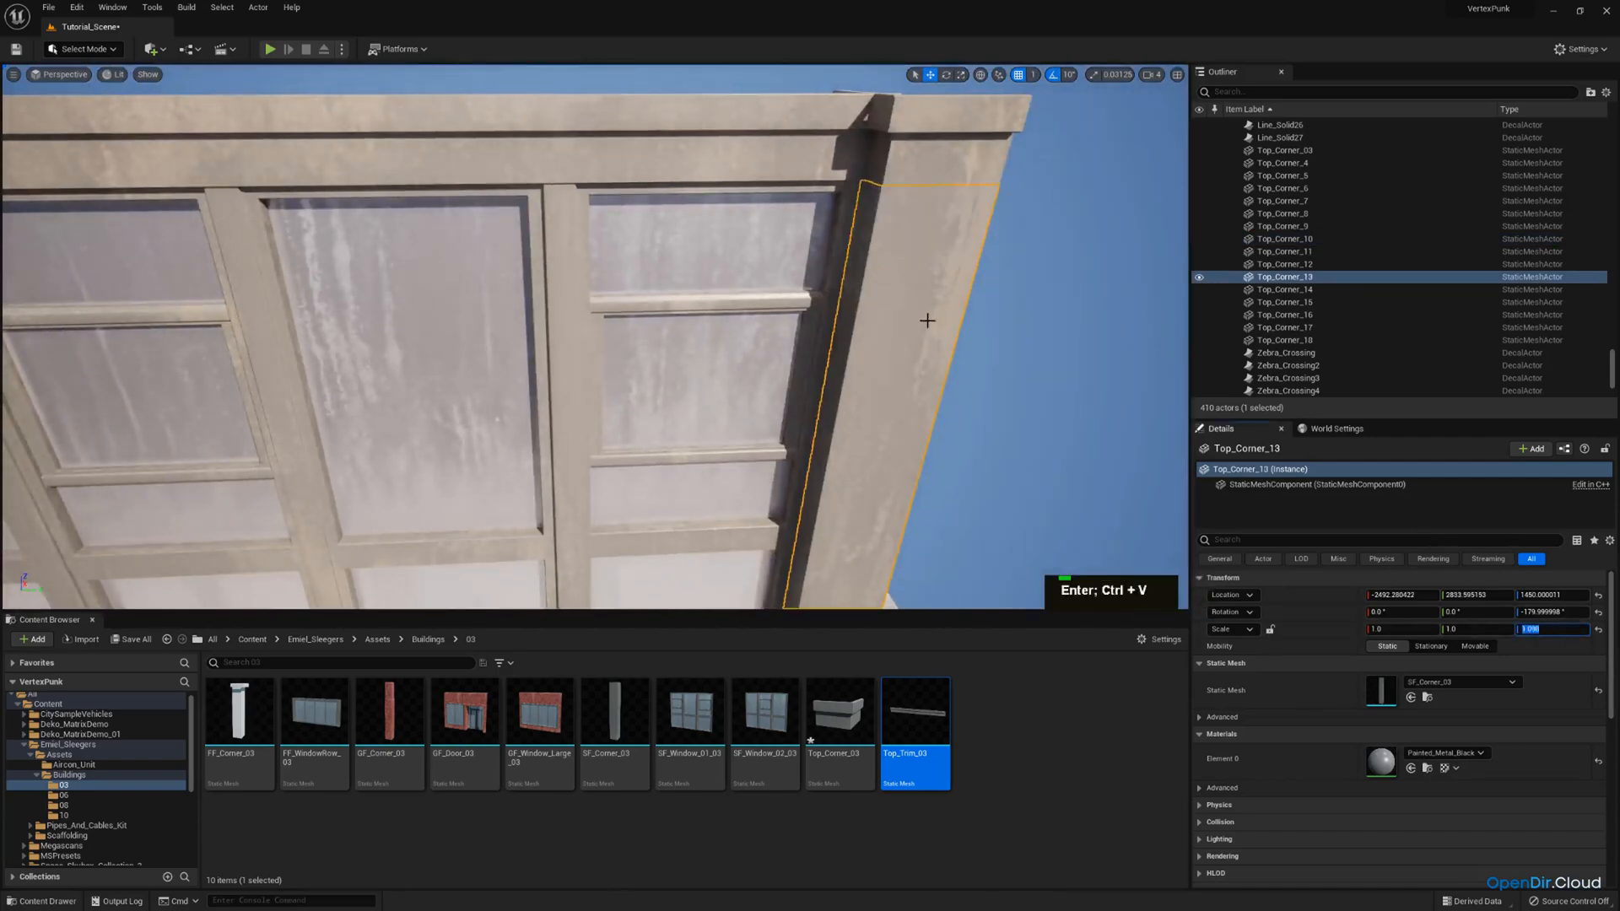
# Select the three top-storey windows on the opposite long facade and duplicate them in place.
pyautogui.press('a')
pyautogui.moveTo(926, 318); pyautogui.dragTo(995, 380, button='right')
pyautogui.scroll(2, 925, 318)
pyautogui.press('a')
pyautogui.press('s')
pyautogui.press('a')
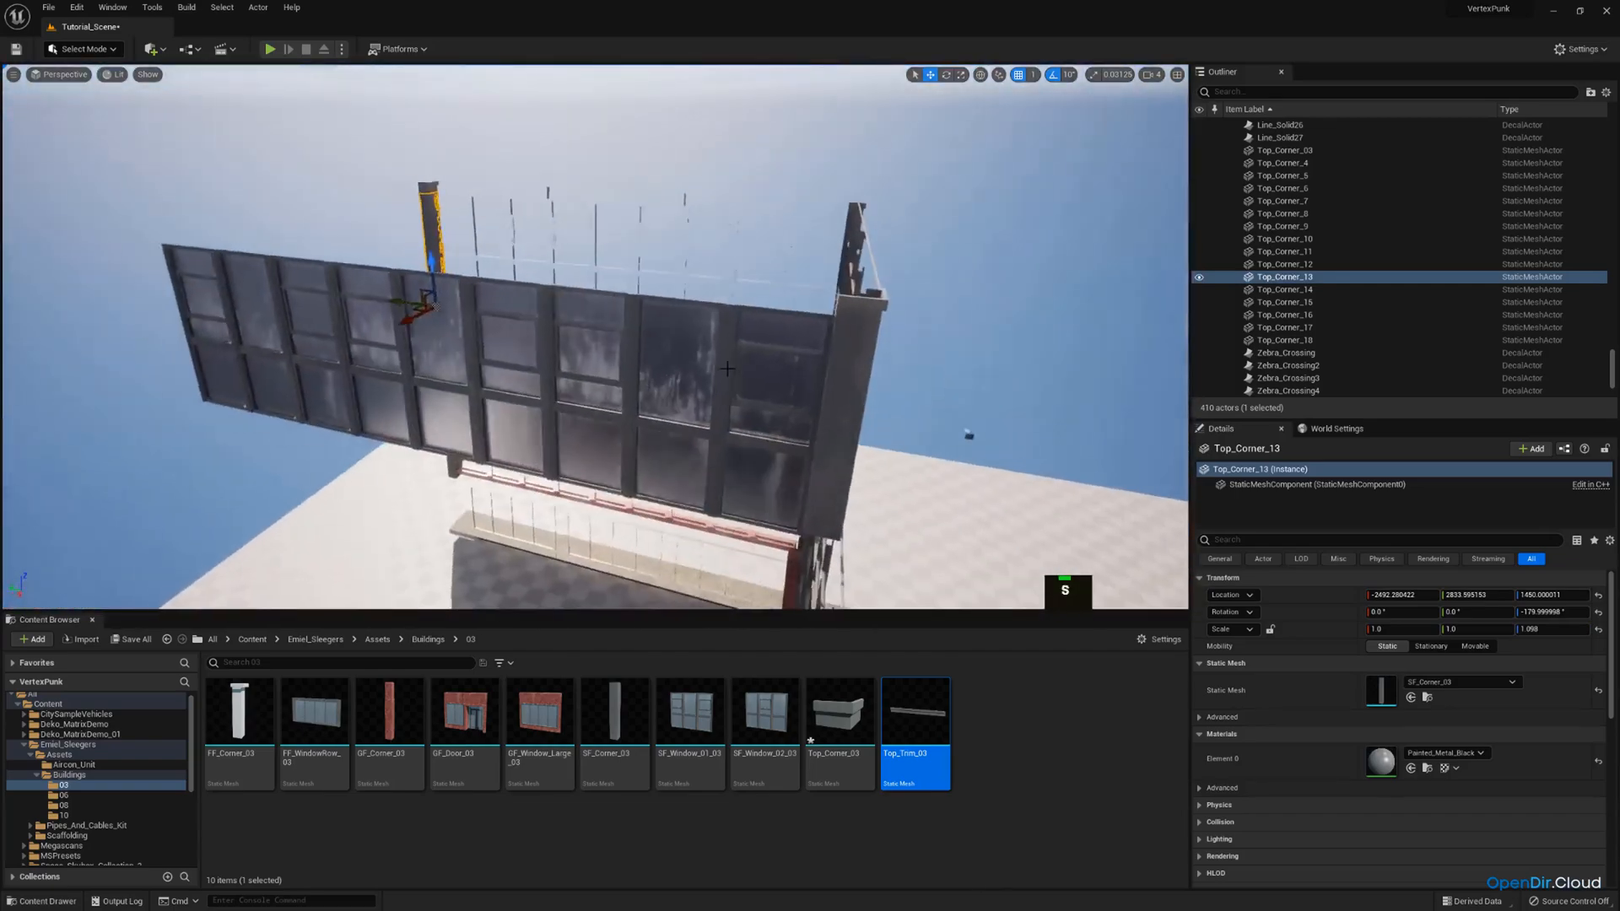
pyautogui.click(667, 371)
pyautogui.keyDown('ctrl'); pyautogui.click(473, 350); pyautogui.keyUp('ctrl')
pyautogui.keyDown('ctrl'); pyautogui.click(318, 320); pyautogui.keyUp('ctrl')
pyautogui.hotkey('ctrl', 'c')
pyautogui.hotkey('ctrl', 'v')
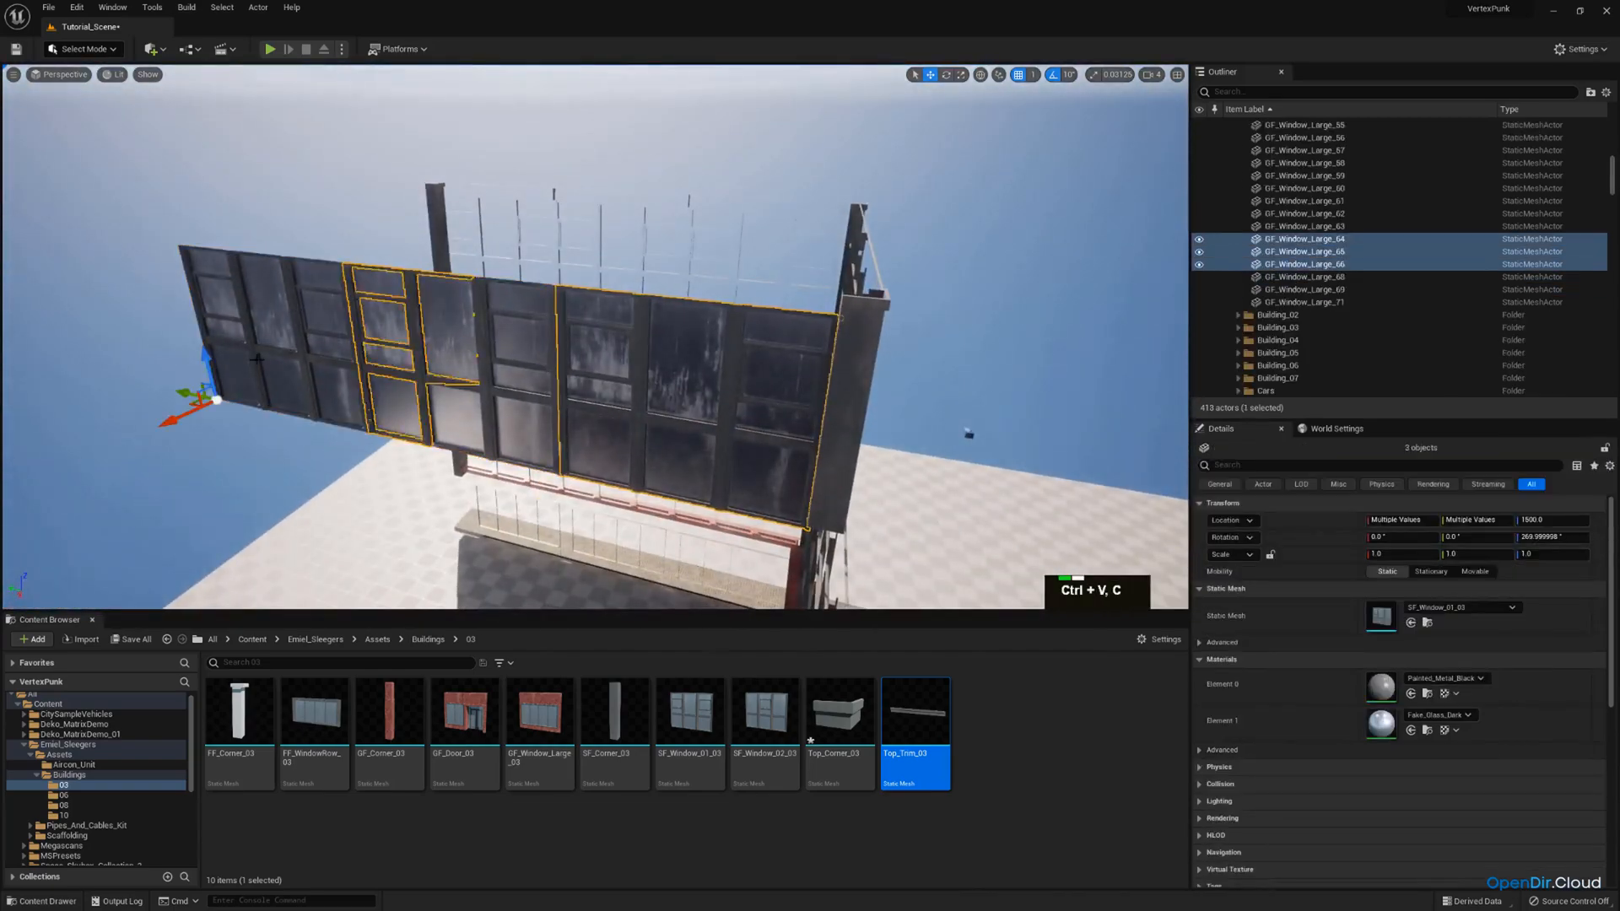
# Swap the opposite facade's three window copies to the Top_Trim_03 mesh and raise them to Z 1999, level with the roof cap.
pyautogui.moveTo(916, 713); pyautogui.dragTo(1377, 617)
pyautogui.press('w')
pyautogui.moveTo(338, 381); pyautogui.dragTo(156, 391, button='right')
pyautogui.moveTo(188, 375); pyautogui.dragTo(147, 211)
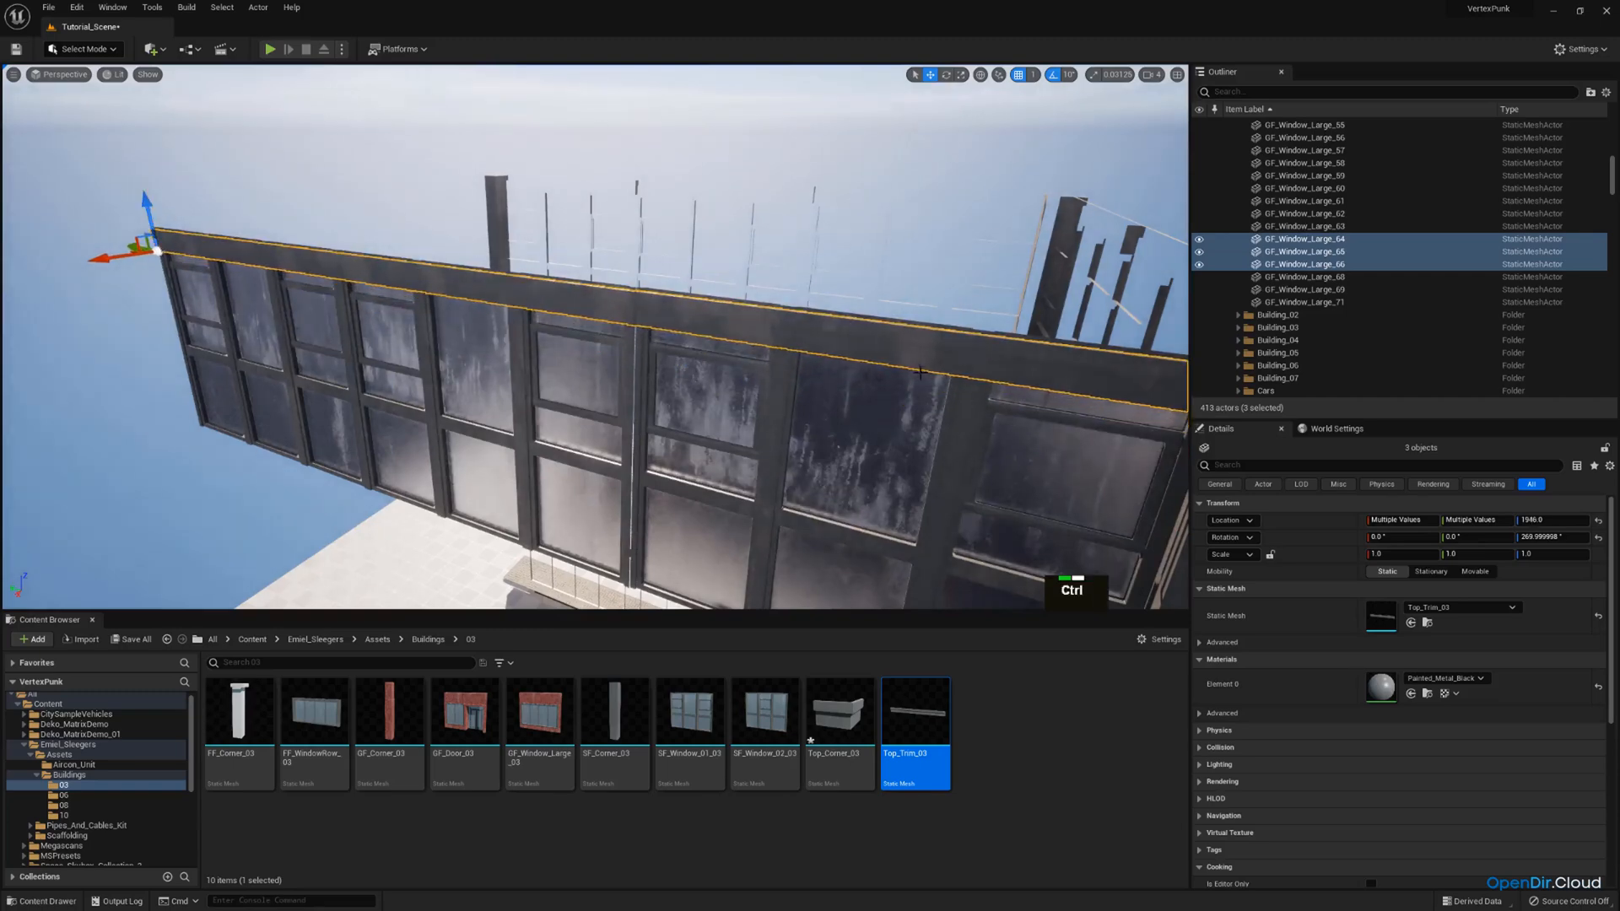
pyautogui.keyDown('ctrl'); pyautogui.click(917, 338); pyautogui.keyUp('ctrl')
pyautogui.keyDown('ctrl'); pyautogui.click(909, 341); pyautogui.keyUp('ctrl')
pyautogui.moveTo(910, 340); pyautogui.dragTo(1127, 342, button='right')
pyautogui.press('a')
pyautogui.scroll(-1, 1072, 308)
pyautogui.press('w')
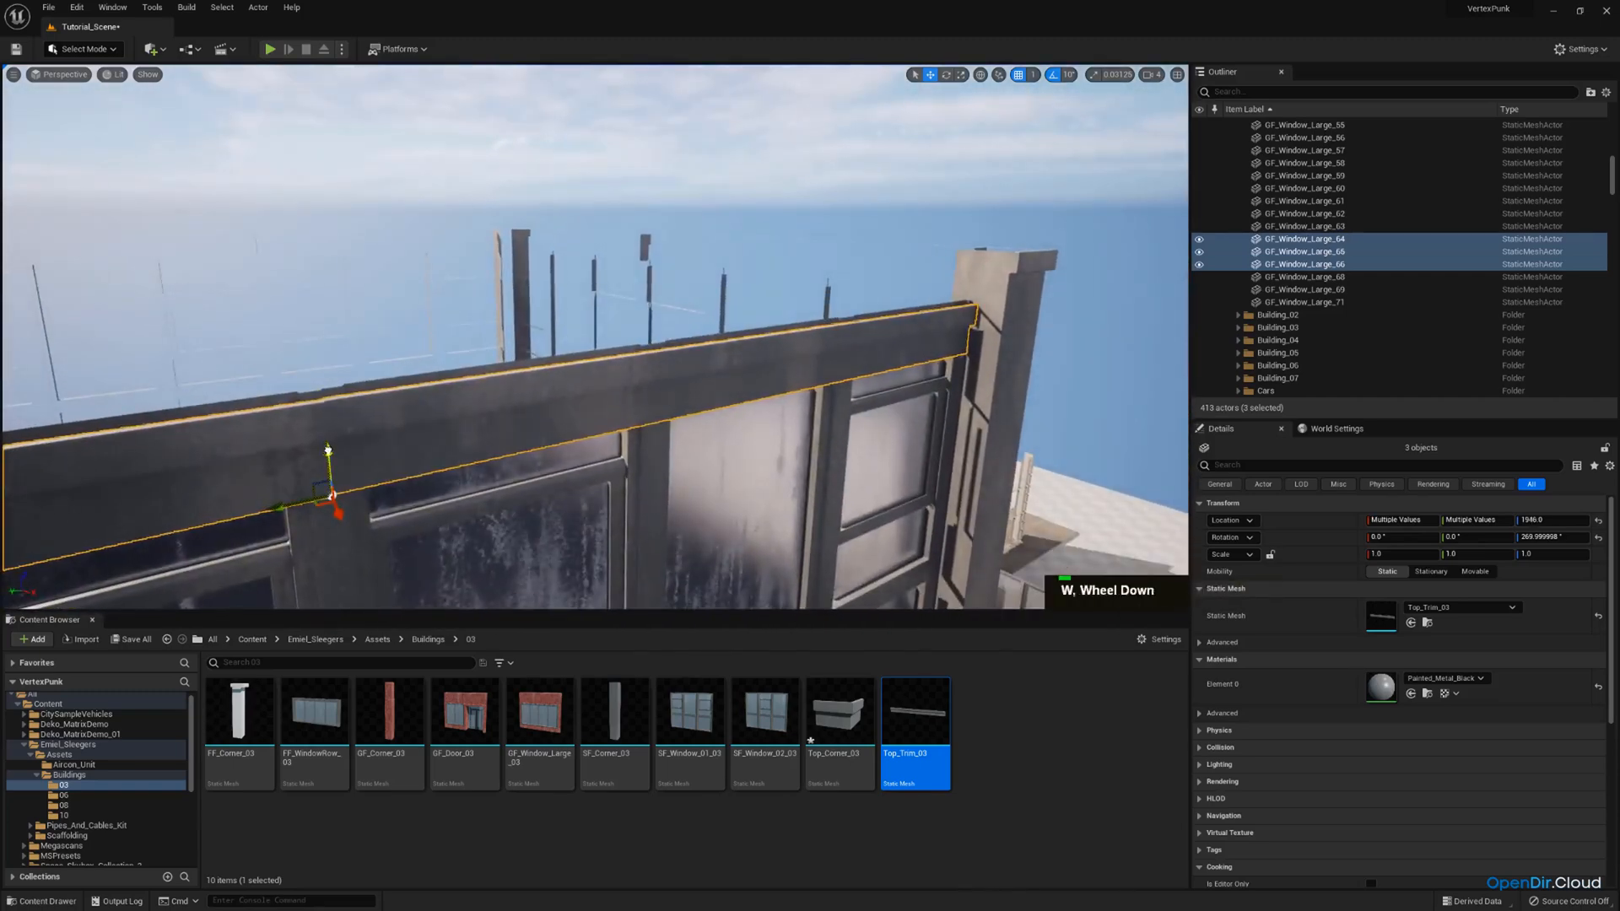
pyautogui.moveTo(328, 450); pyautogui.dragTo(343, 345)
pyautogui.press('w')
# Delete the two outer windows and their two trim pieces, keeping only the section beside the corner column.
pyautogui.moveTo(343, 344); pyautogui.dragTo(422, 414, button='right')
pyautogui.press('d')
pyautogui.click(371, 342)
pyautogui.press('s')
pyautogui.press('Delete')
pyautogui.click(286, 304)
pyautogui.press('Delete')
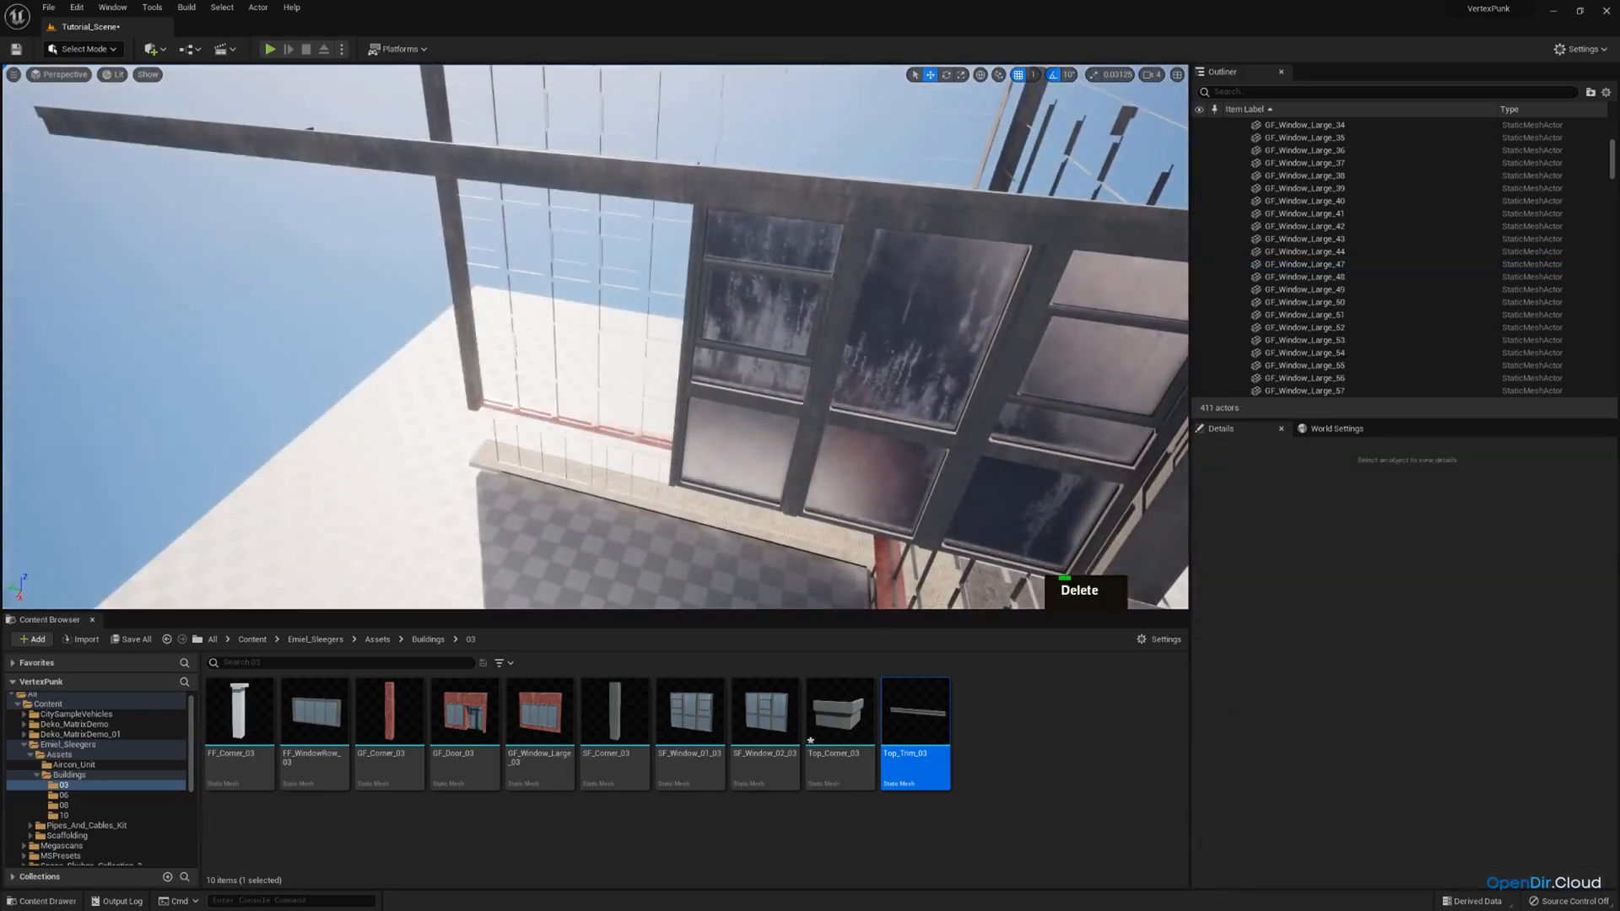
pyautogui.click(733, 217)
pyautogui.click(727, 187)
pyautogui.press('Delete')
pyautogui.click(256, 132)
pyautogui.press('Delete')
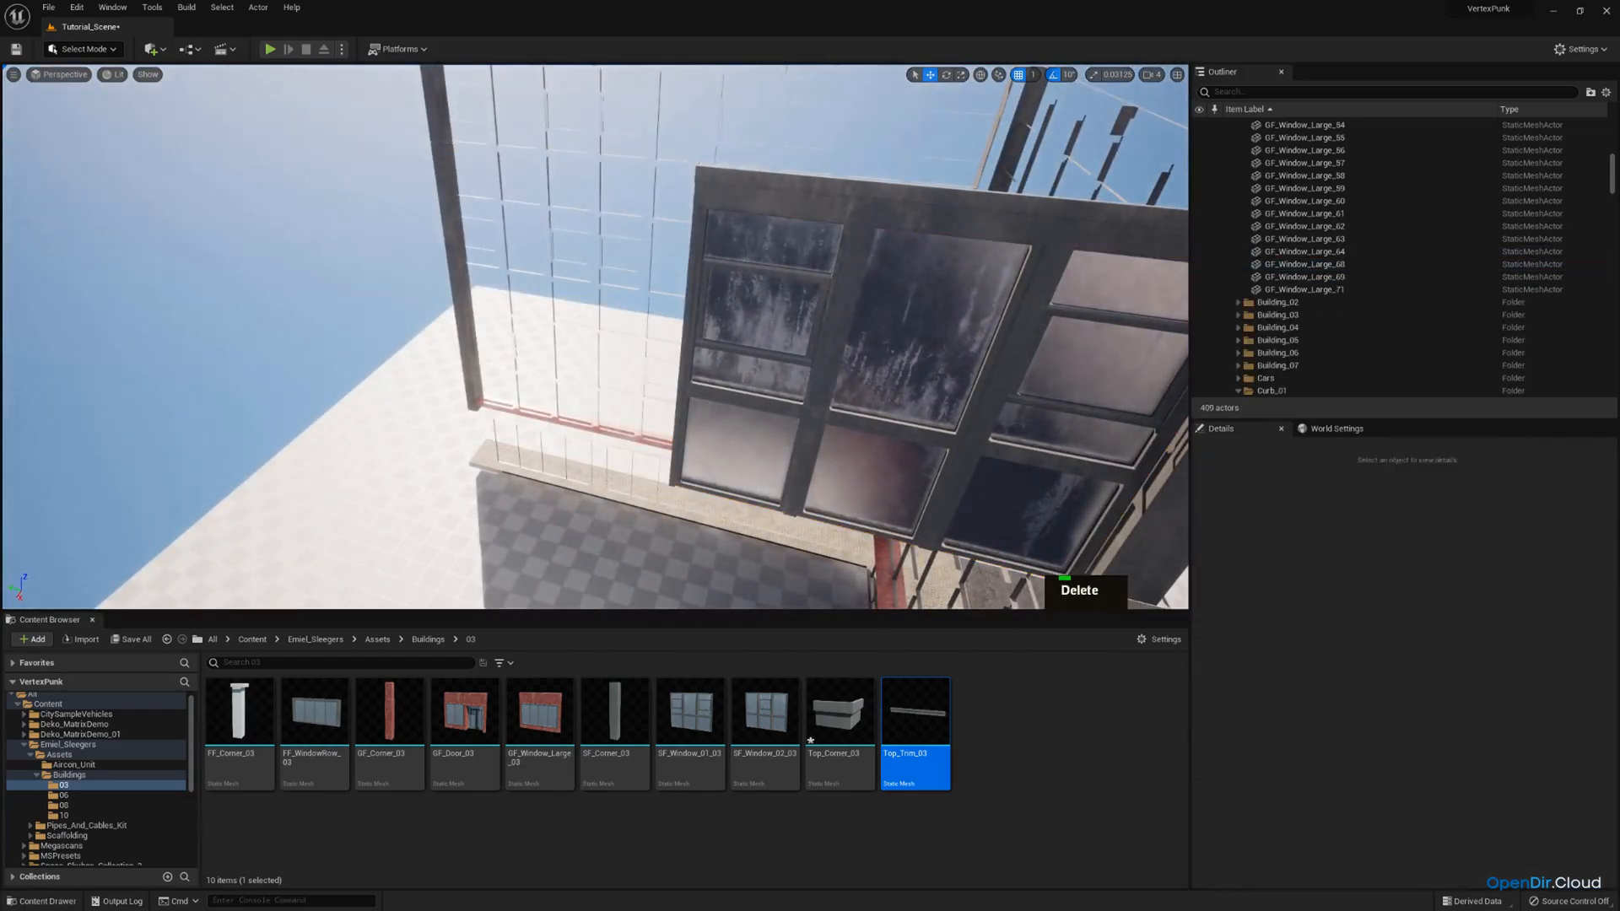
# Examine how the remaining trim piece lines up with the corner roof cap and the window below it.
pyautogui.click(785, 191)
pyautogui.moveTo(785, 191); pyautogui.dragTo(810, 105, button='right')
pyautogui.press('w')
pyautogui.press('a')
pyautogui.scroll(-2, 814, 110)
pyautogui.press('q')
pyautogui.press('s')
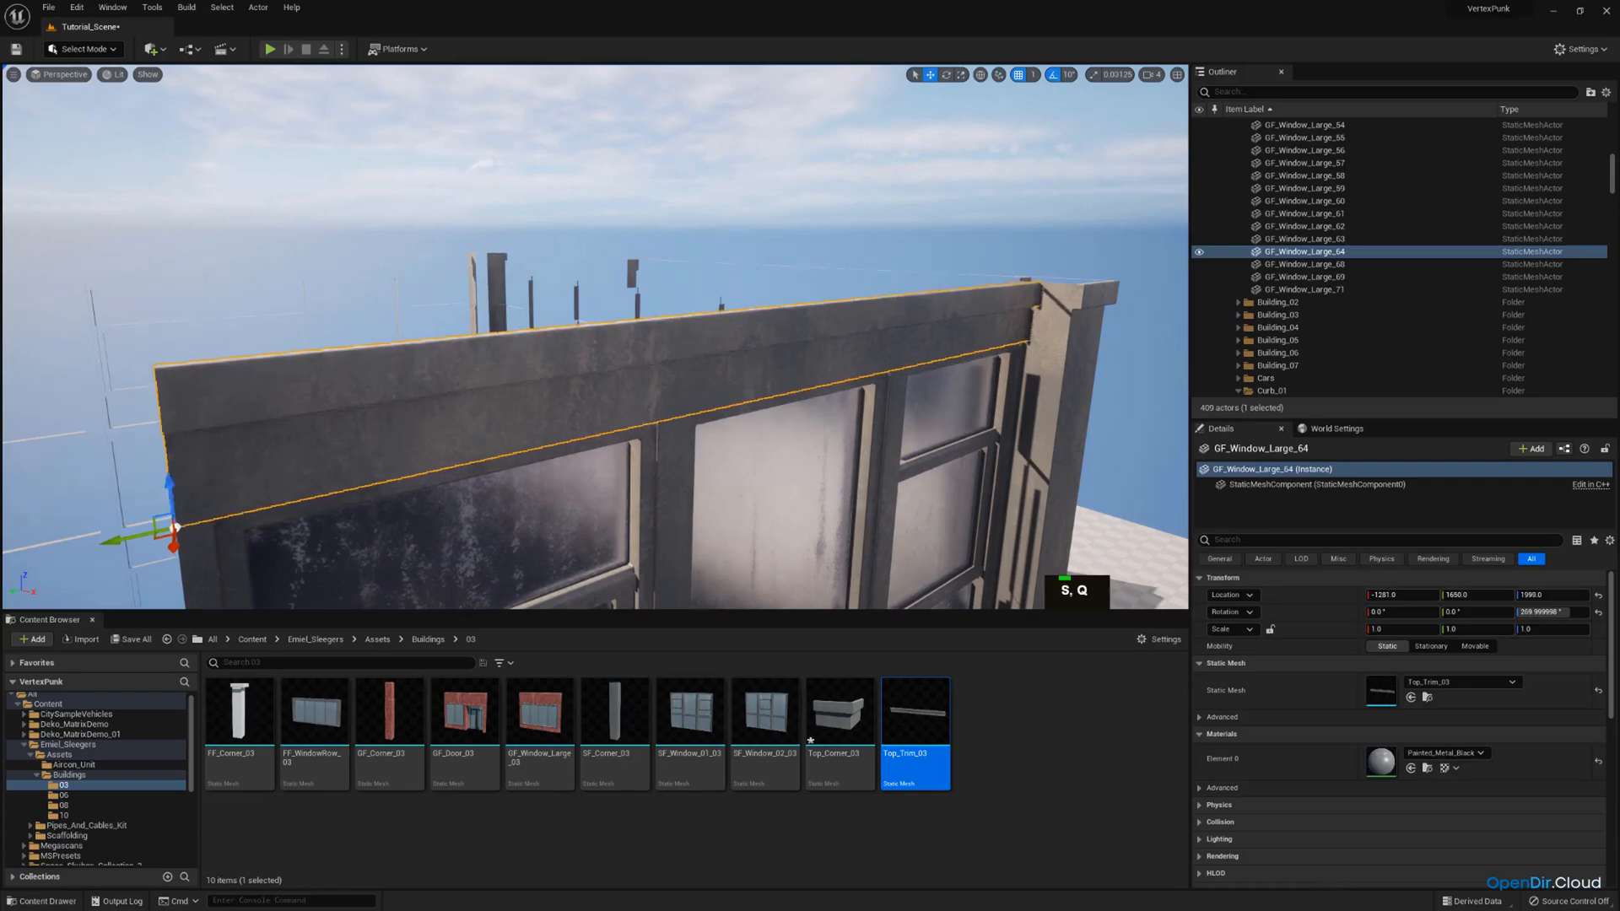
pyautogui.scroll(2, 776, 152)
pyautogui.moveTo(810, 105); pyautogui.dragTo(751, 186, button='right')
pyautogui.press('s')
# Duplicate the remaining window and trim using a position snap of 10, and move the copies along the facade to Y 2250.
pyautogui.keyDown('ctrl'); pyautogui.click(734, 379); pyautogui.keyUp('ctrl')
pyautogui.moveTo(734, 380); pyautogui.dragTo(725, 409, button='right')
pyautogui.press('a')
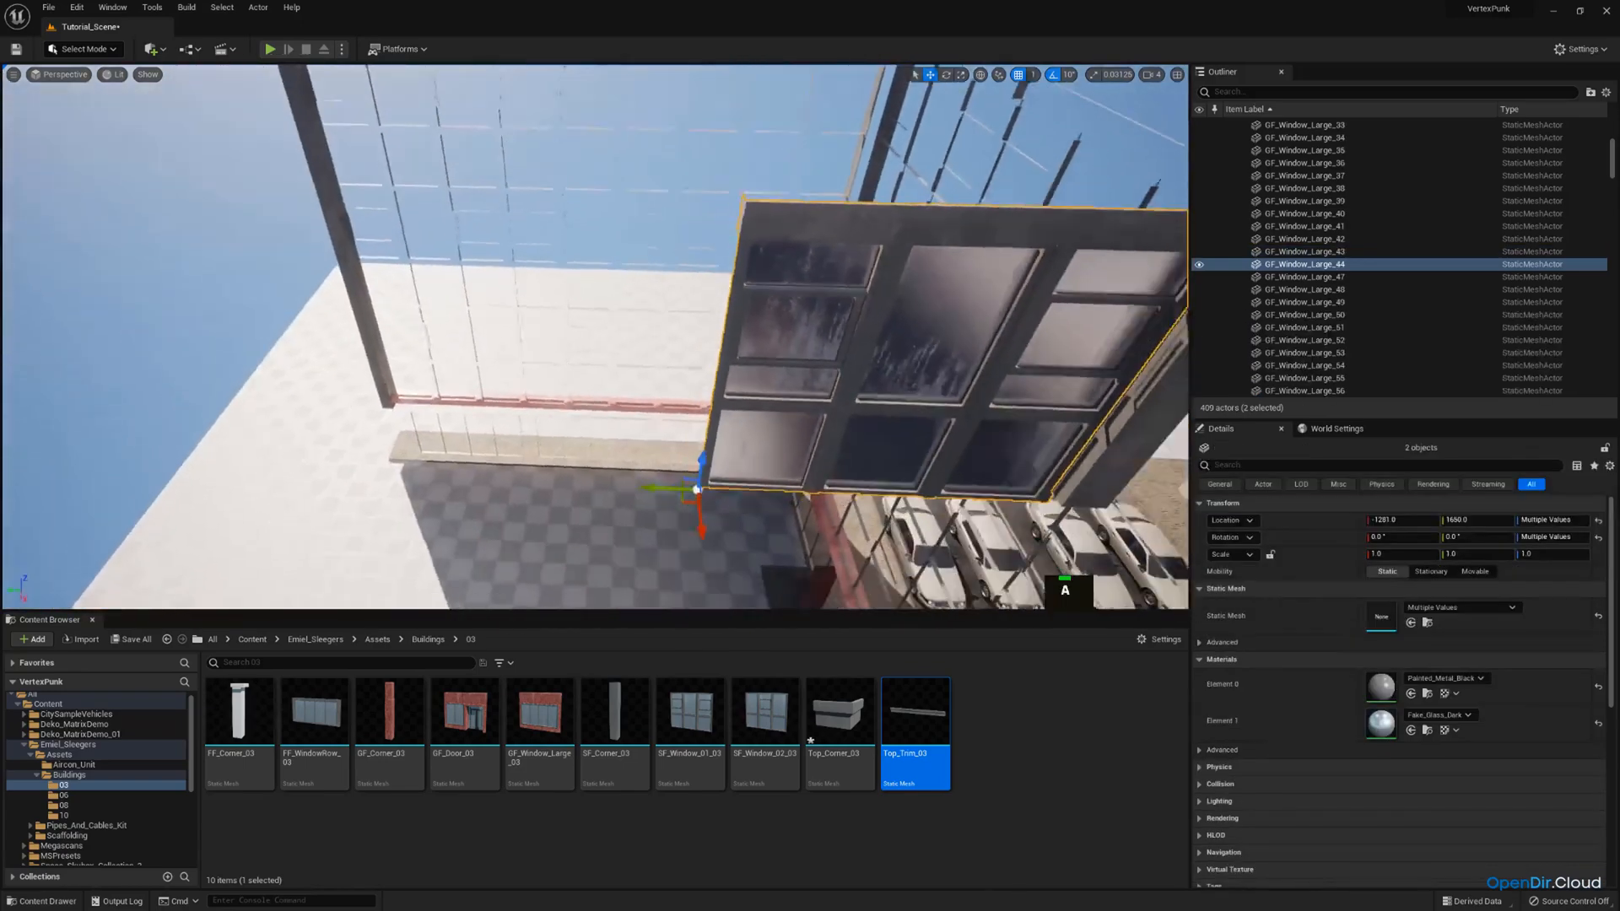
pyautogui.moveTo(844, 223); pyautogui.dragTo(882, 225, button='right')
pyautogui.click(1037, 75)
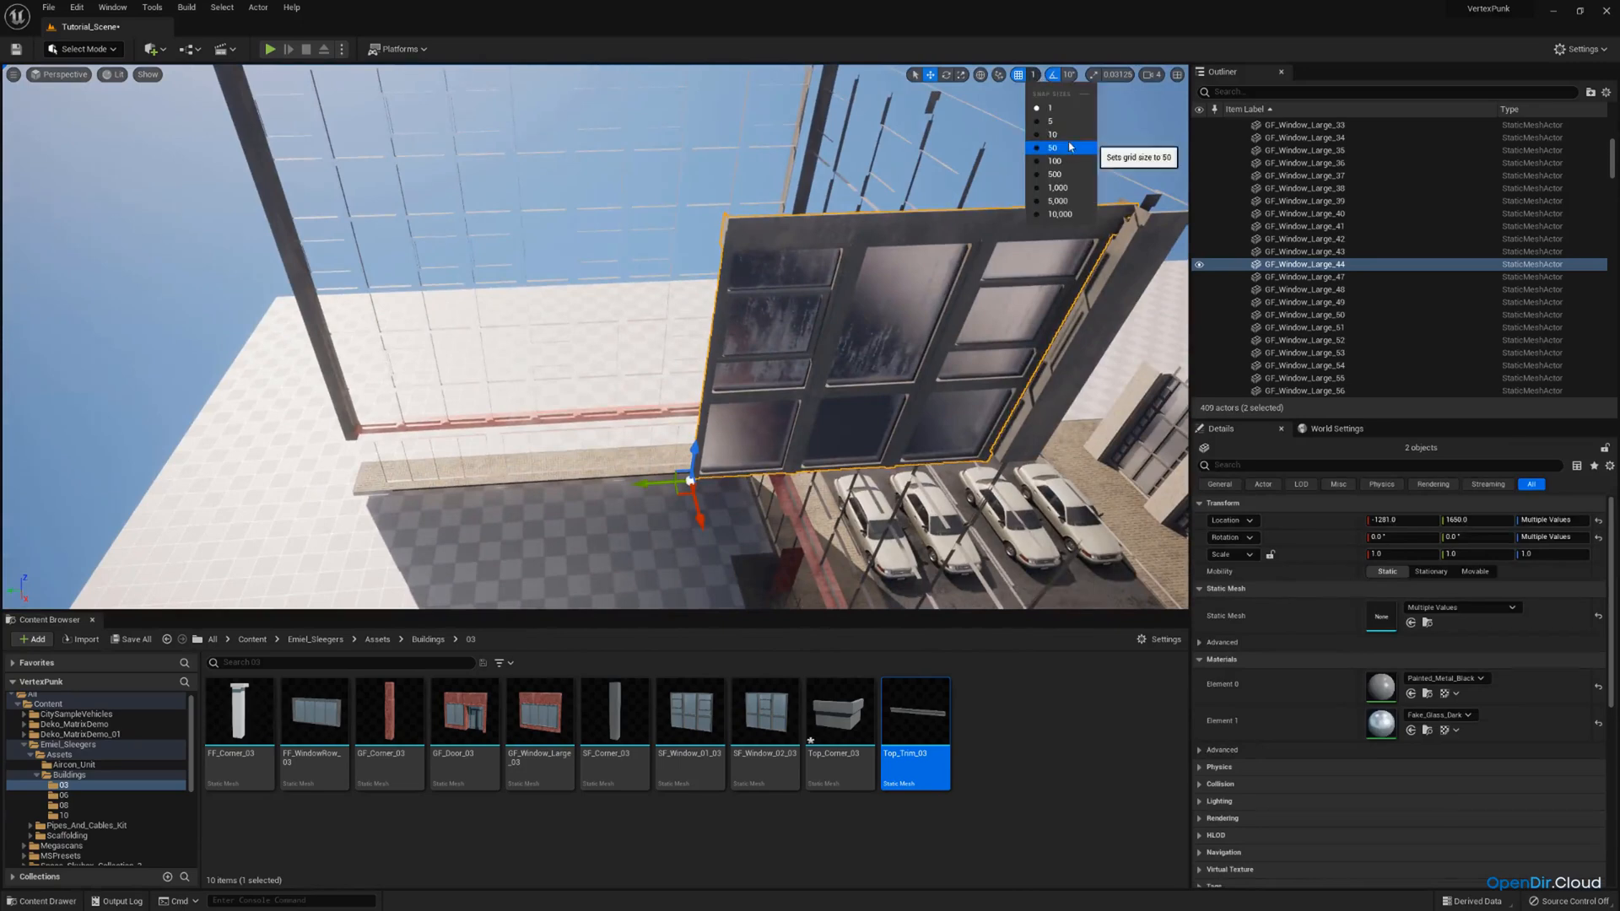
pyautogui.moveTo(895, 372); pyautogui.dragTo(851, 379, button='right')
pyautogui.hotkey('ctrl', 'v')
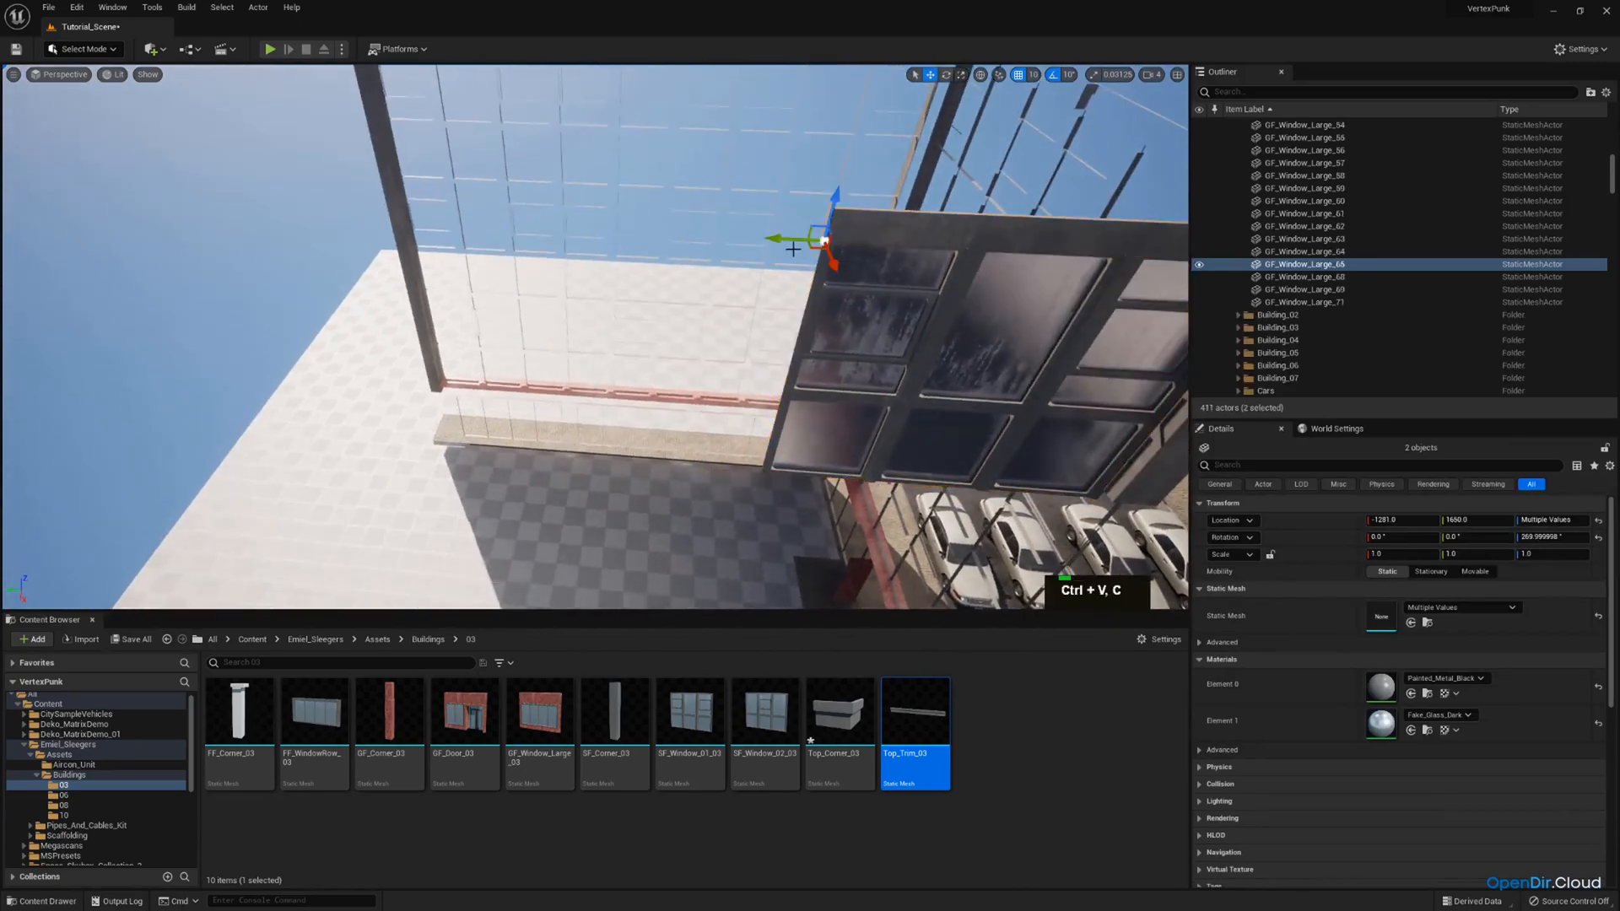
pyautogui.moveTo(787, 239); pyautogui.dragTo(368, 255)
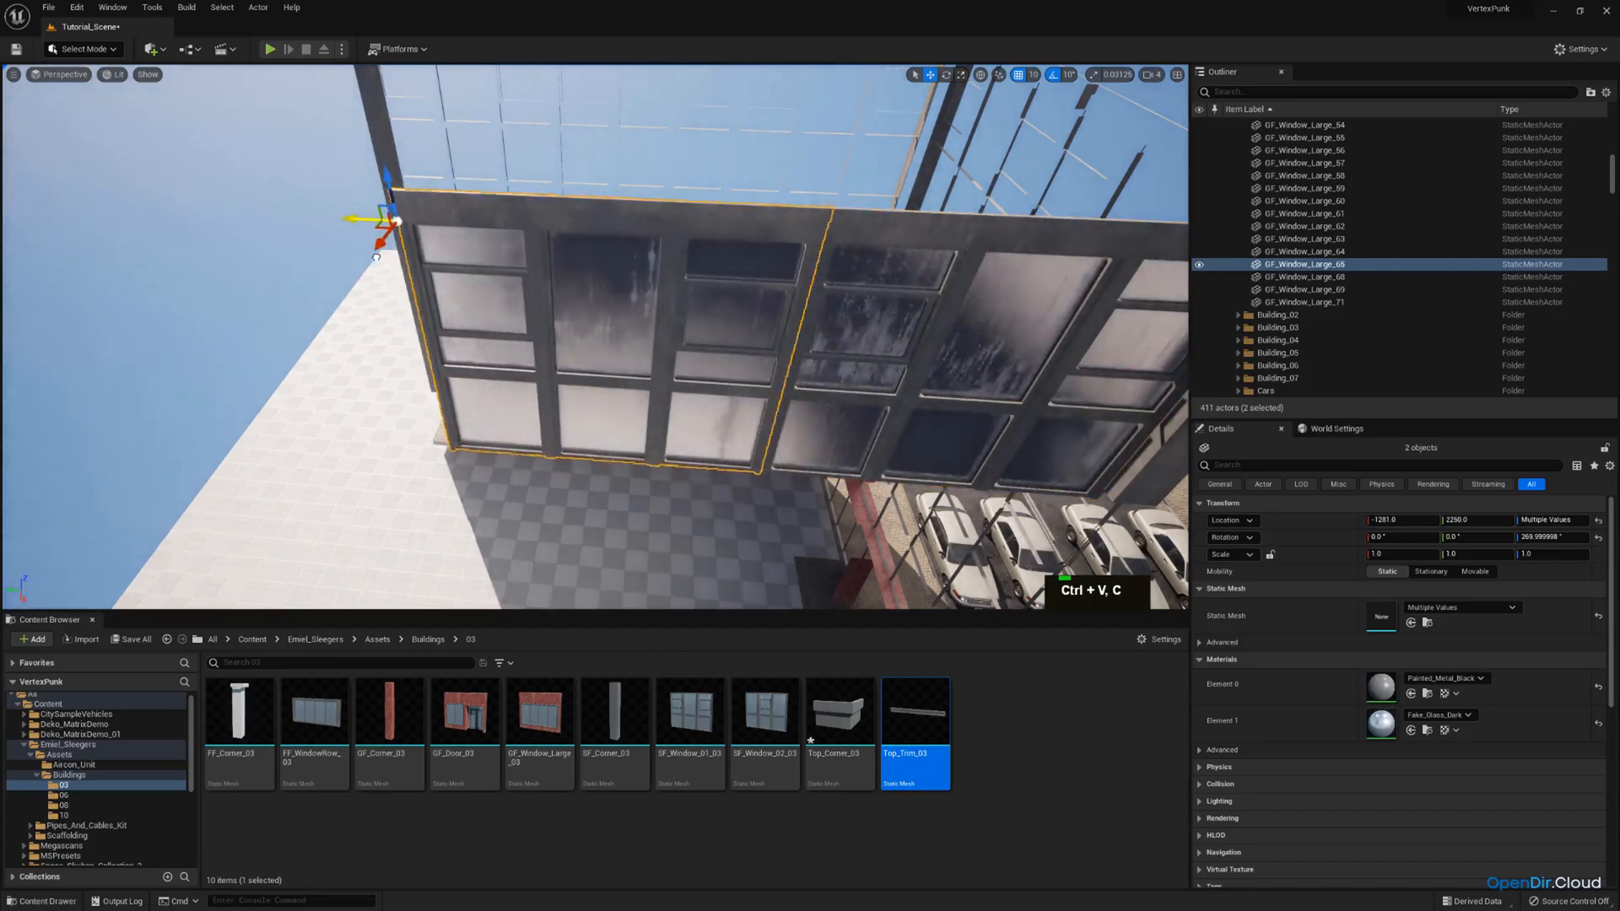
# Duplicate the window and trim once more and place the copies end to end as the facade's third section.
pyautogui.moveTo(377, 257)
pyautogui.mouseDown(button='right')
pyautogui.moveTo(393, 263)
pyautogui.moveTo(291, 260)
pyautogui.moveTo(439, 253)
pyautogui.moveTo(397, 261)
pyautogui.mouseUp(button='right')
pyautogui.press('d')
pyautogui.press('w')
pyautogui.scroll(2, 439, 253)
pyautogui.press('a')
pyautogui.press('s')
pyautogui.hotkey('ctrl', 'c')
pyautogui.hotkey('ctrl', 'v')
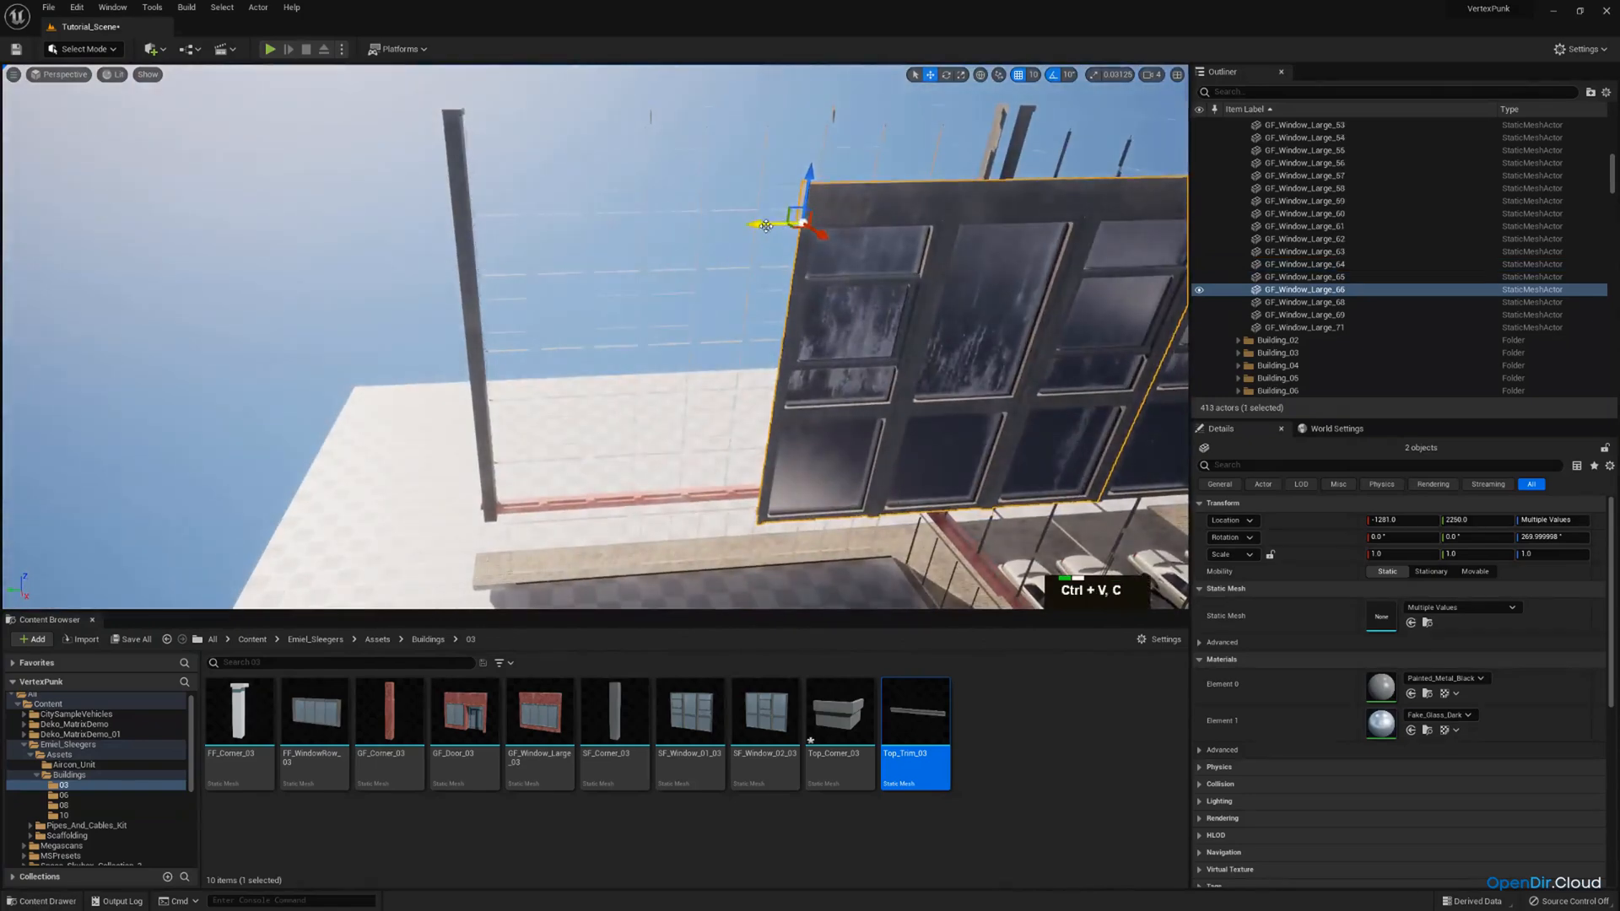
pyautogui.moveTo(765, 225); pyautogui.dragTo(273, 254)
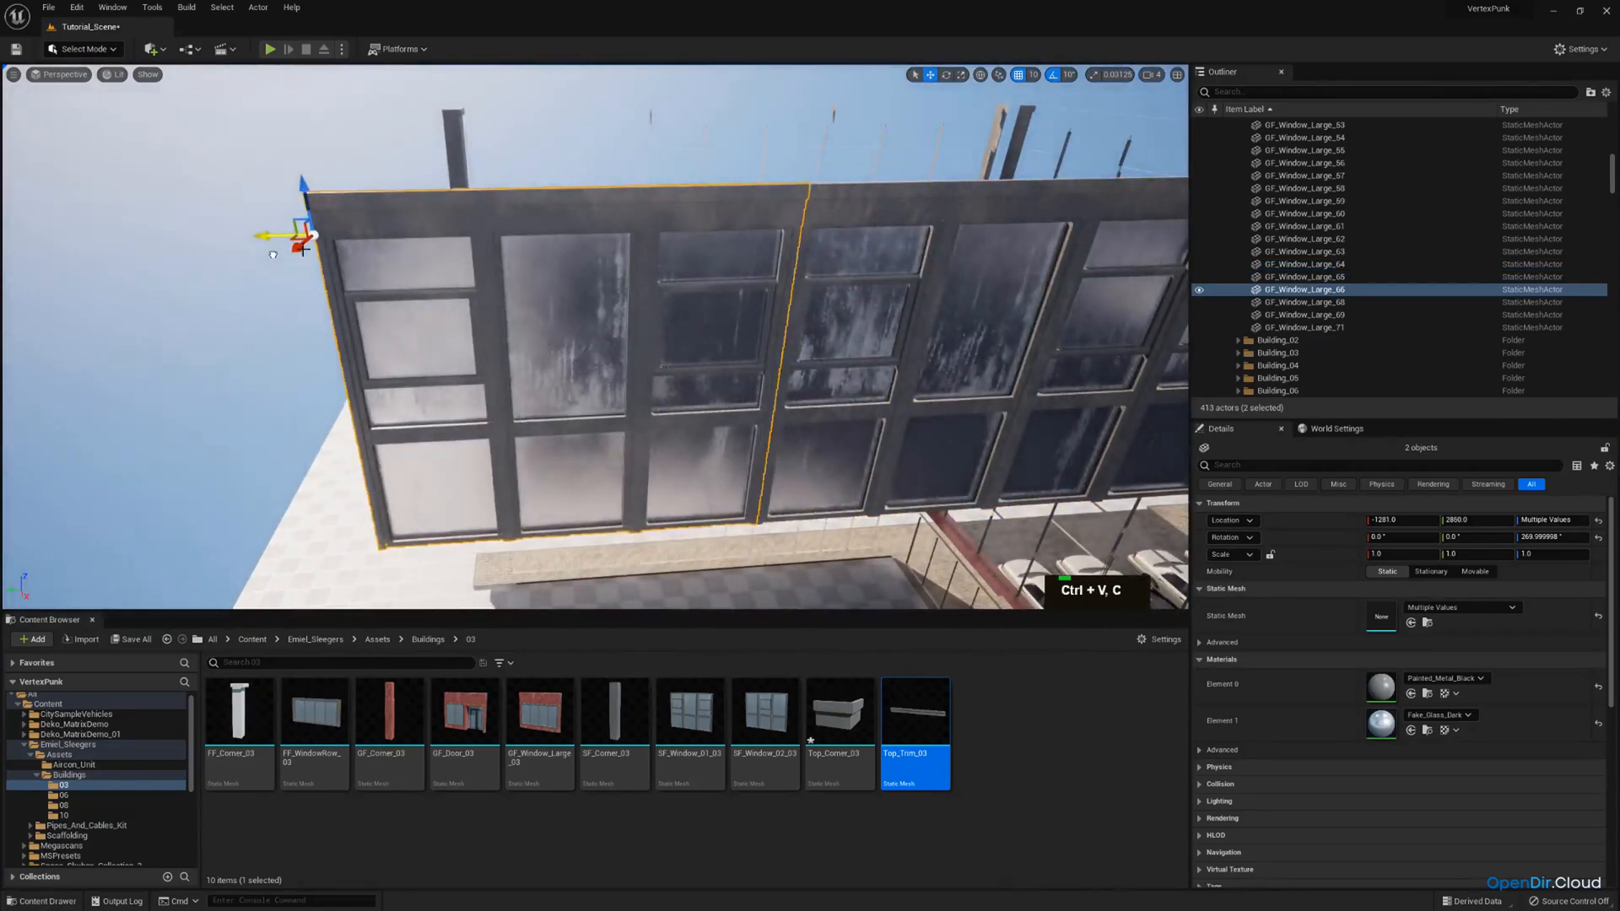
# Duplicate the corner column with its roof cap and place the copies at the open end of the new window row.
pyautogui.press('e')
pyautogui.moveTo(273, 254); pyautogui.dragTo(912, 231, button='right')
pyautogui.press('w')
pyautogui.click(638, 217)
pyautogui.keyDown('shift'); pyautogui.click(634, 185); pyautogui.keyUp('shift')
pyautogui.hotkey('ctrl', 'c')
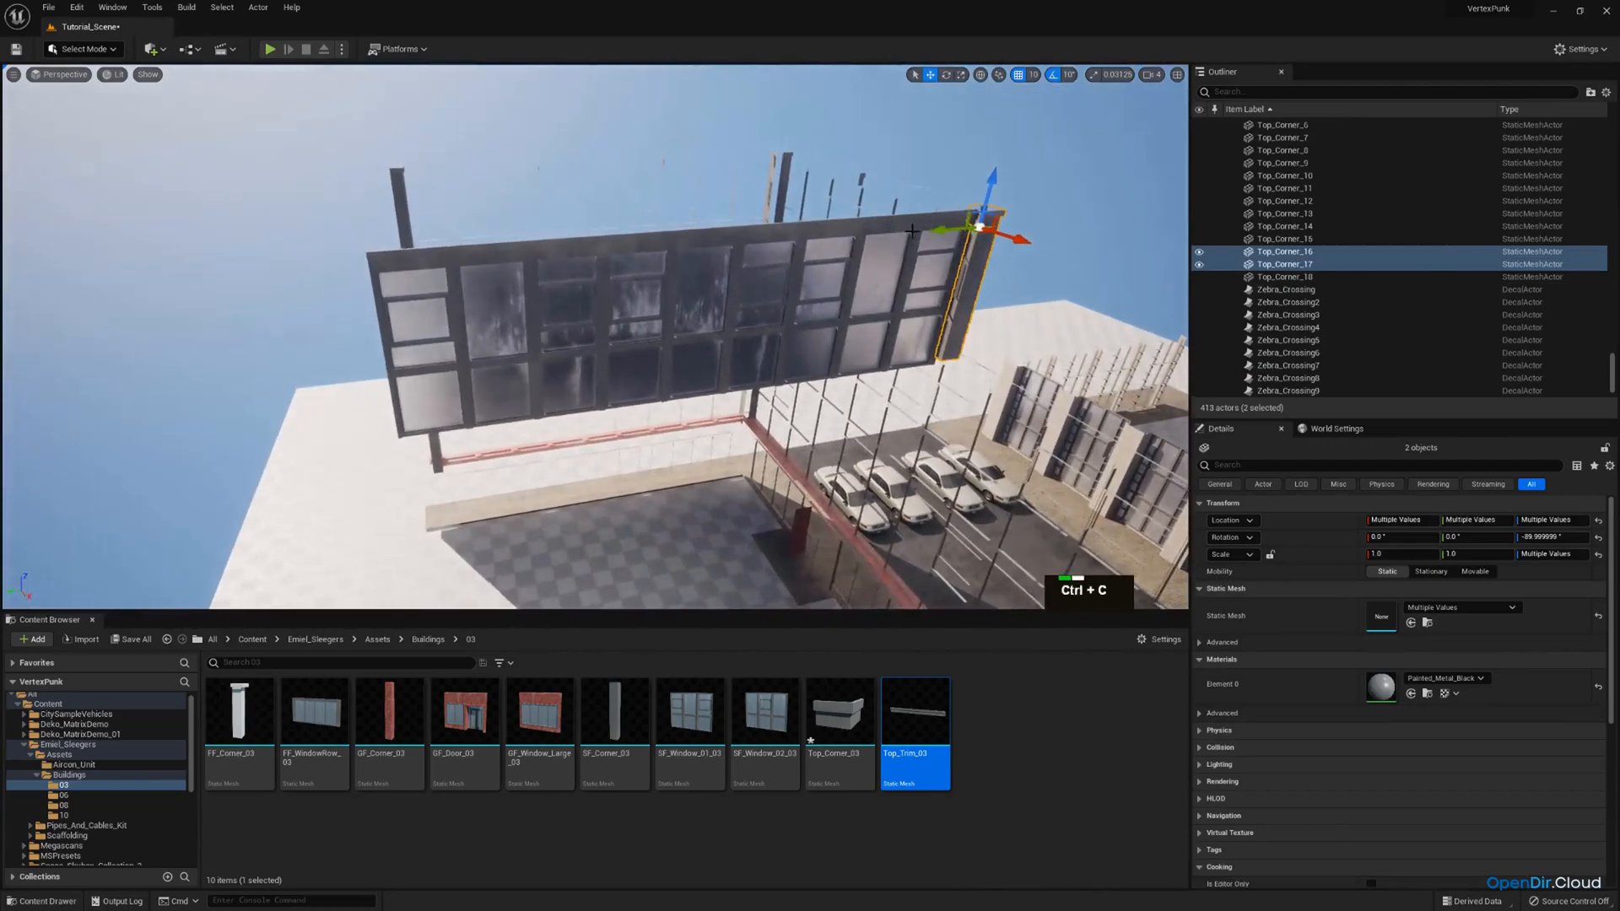
pyautogui.hotkey('ctrl', 'v')
pyautogui.hotkey('ctrl', 'c')
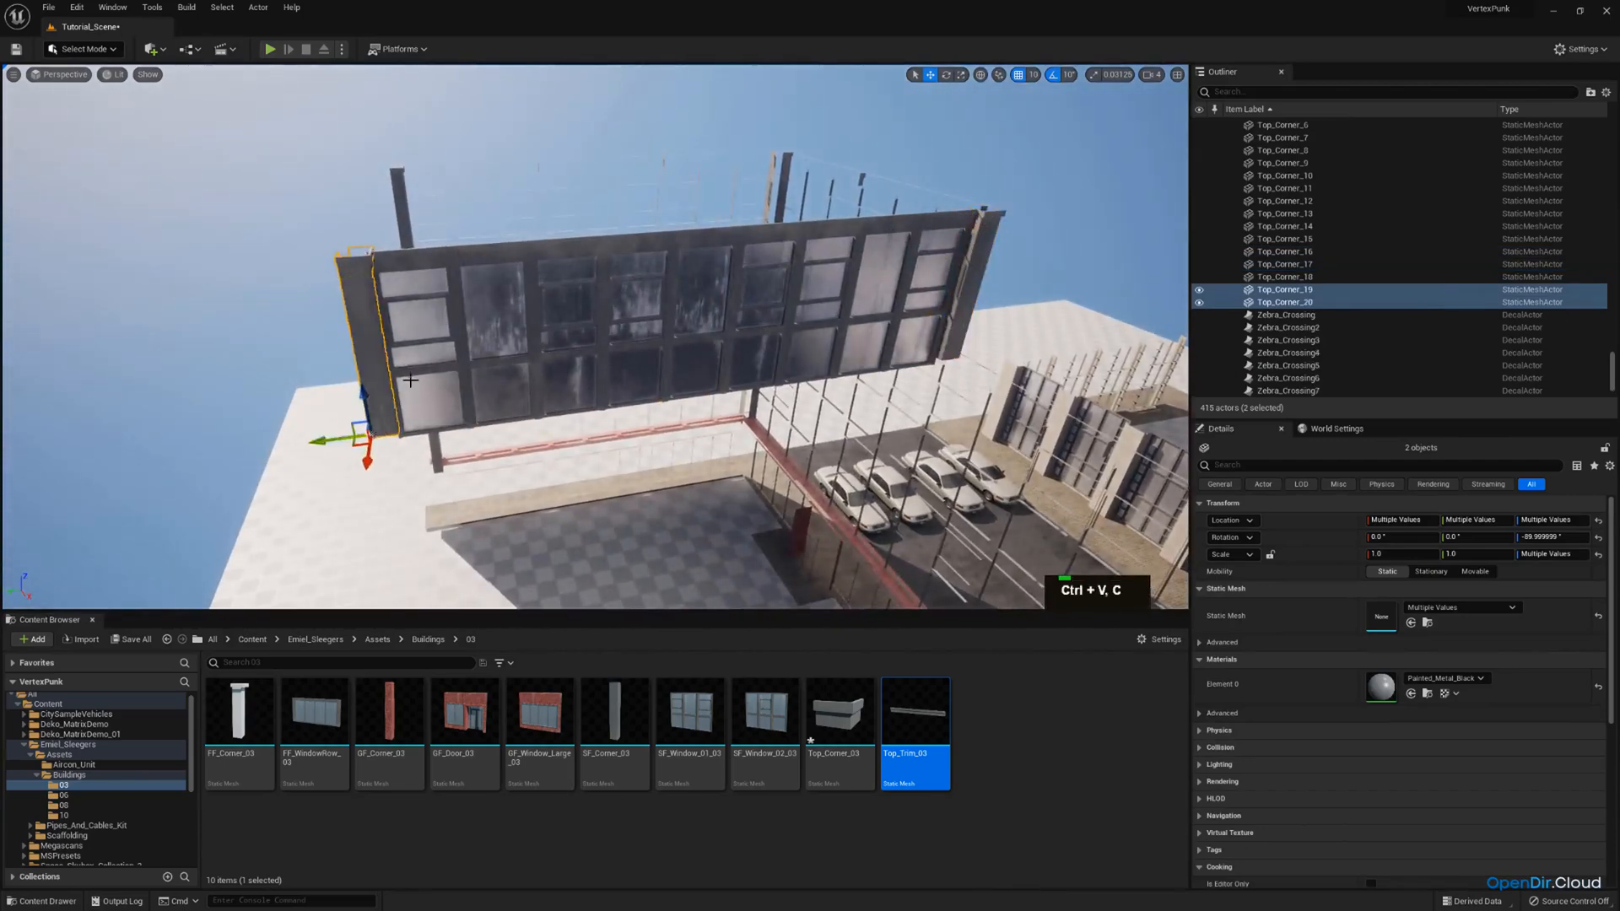
pyautogui.moveTo(410, 380); pyautogui.dragTo(423, 376, button='right')
pyautogui.press('e')
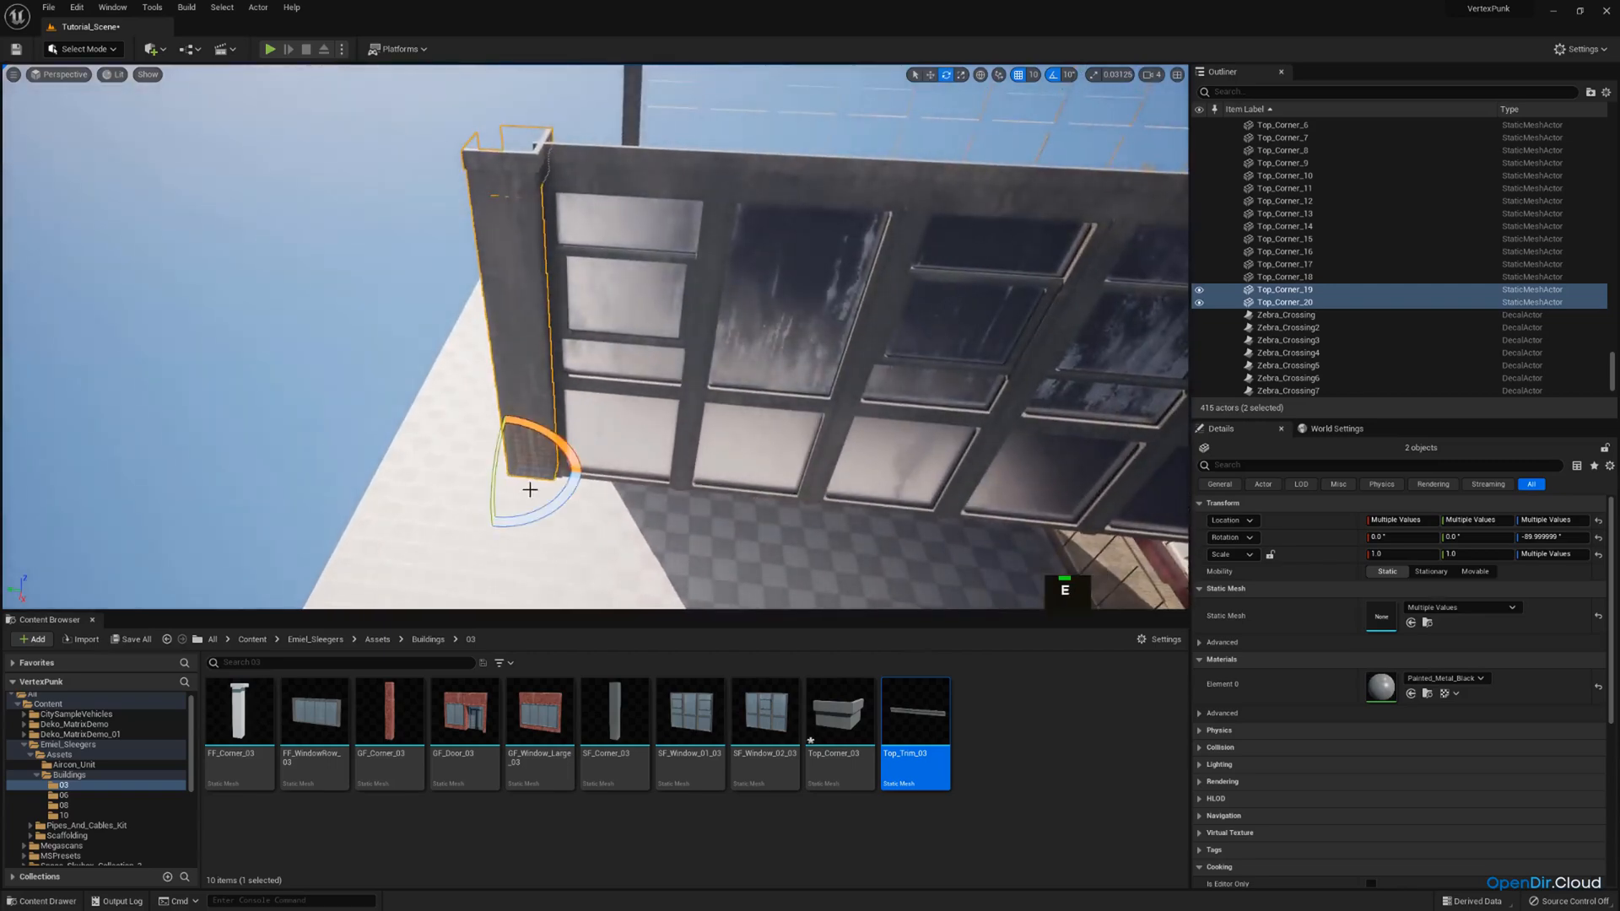
pyautogui.moveTo(532, 456); pyautogui.dragTo(514, 416, button='right')
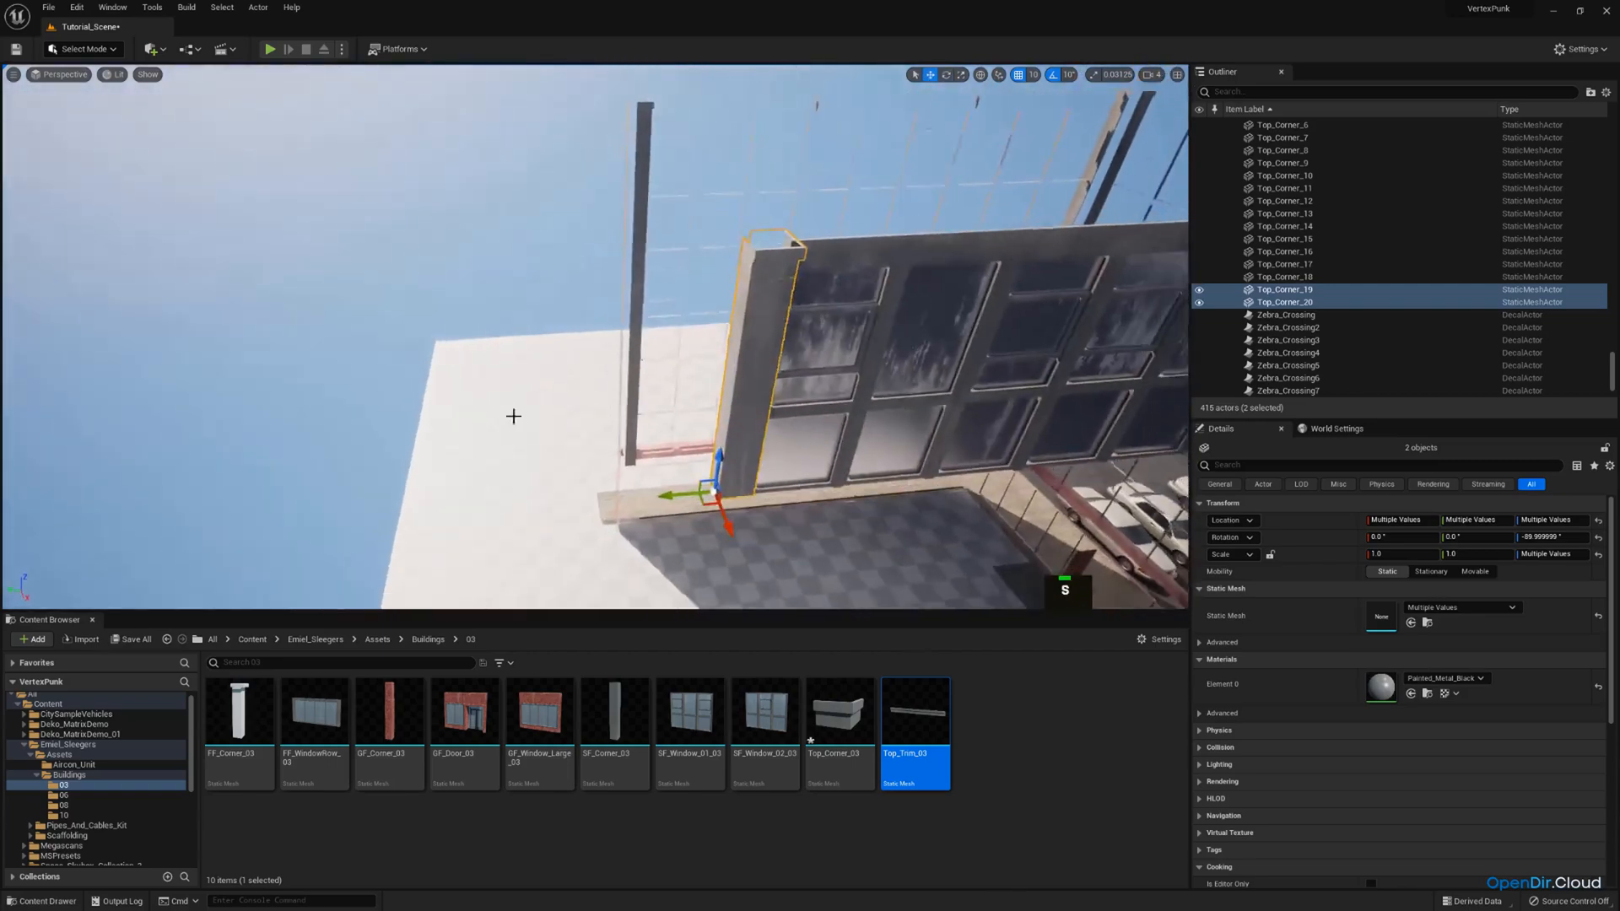
pyautogui.click(455, 325)
# Examine the whole building from street level and from above, including its raised storey and open roof.
pyautogui.moveTo(460, 329); pyautogui.dragTo(312, 338, button='right')
pyautogui.press('s')
pyautogui.scroll(1, 540, 325)
pyautogui.press('w')
pyautogui.press('s')
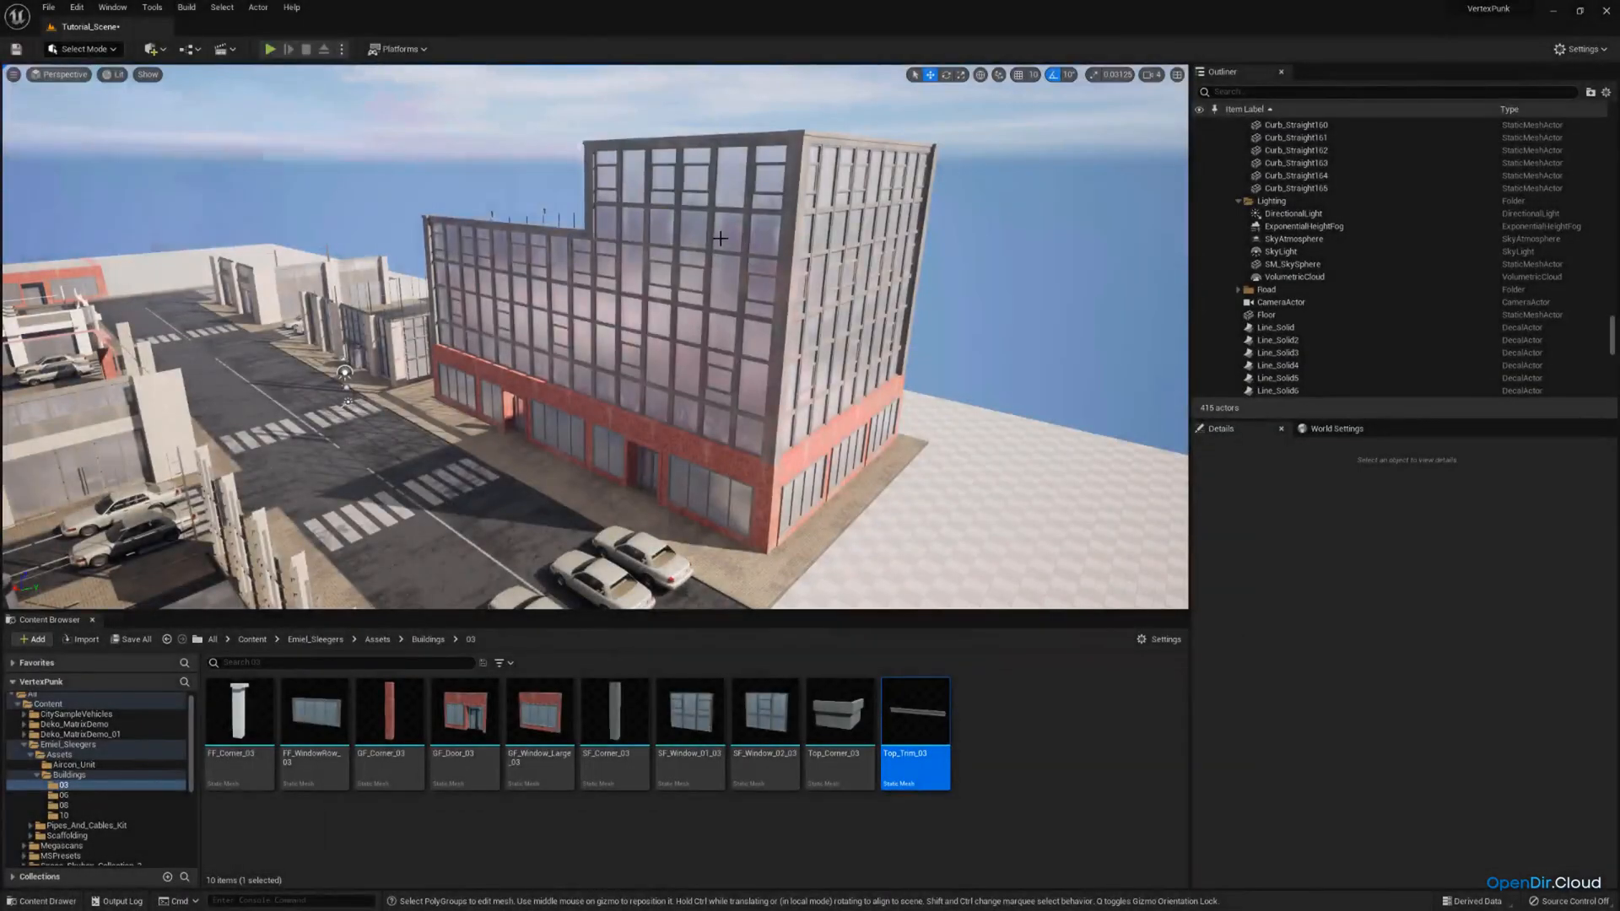
pyautogui.press('e')
pyautogui.moveTo(673, 251); pyautogui.dragTo(687, 319, button='right')
pyautogui.press('w')
pyautogui.scroll(-1, 673, 250)
pyautogui.press('a')
pyautogui.press('s')
pyautogui.press('d')
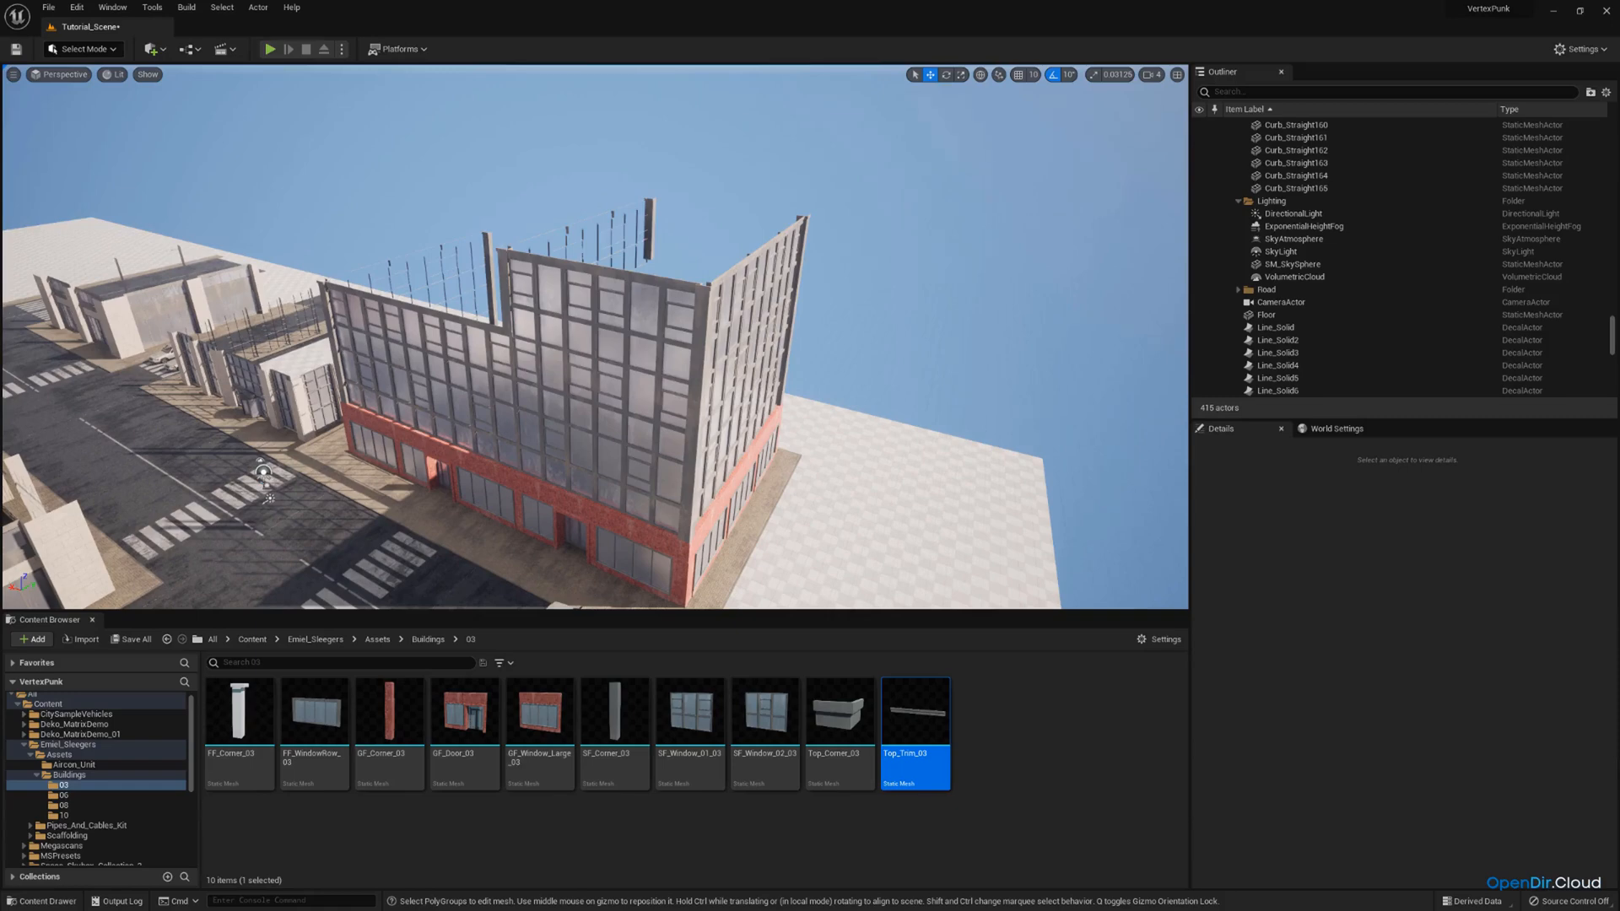
# Switch the editor to Modeling mode.
pyautogui.click(95, 50)
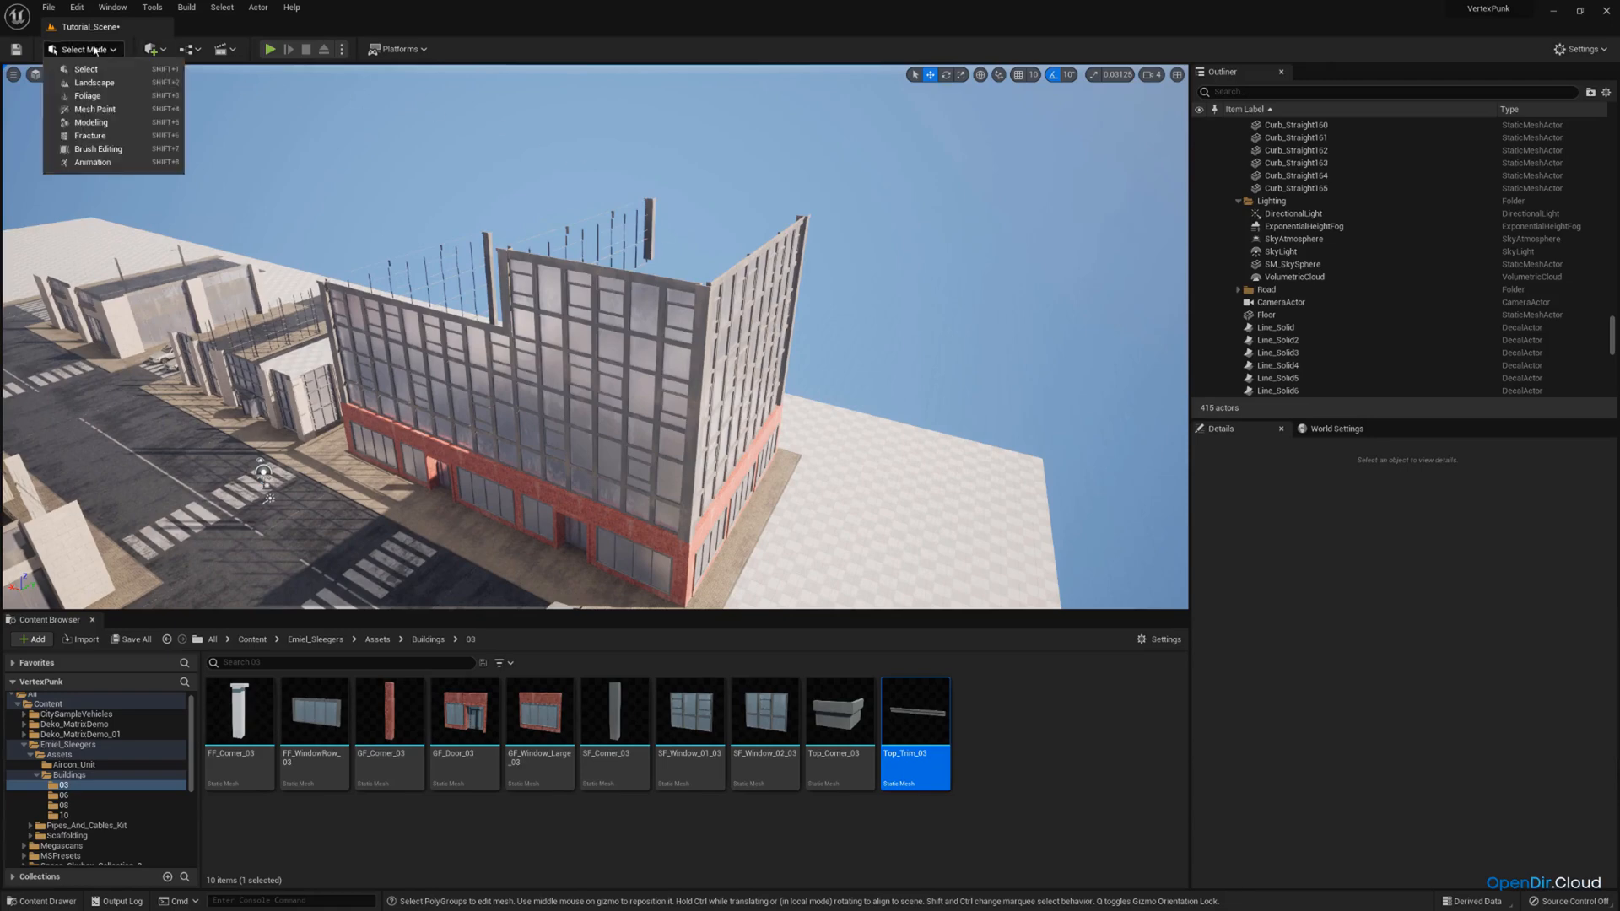
pyautogui.click(115, 129)
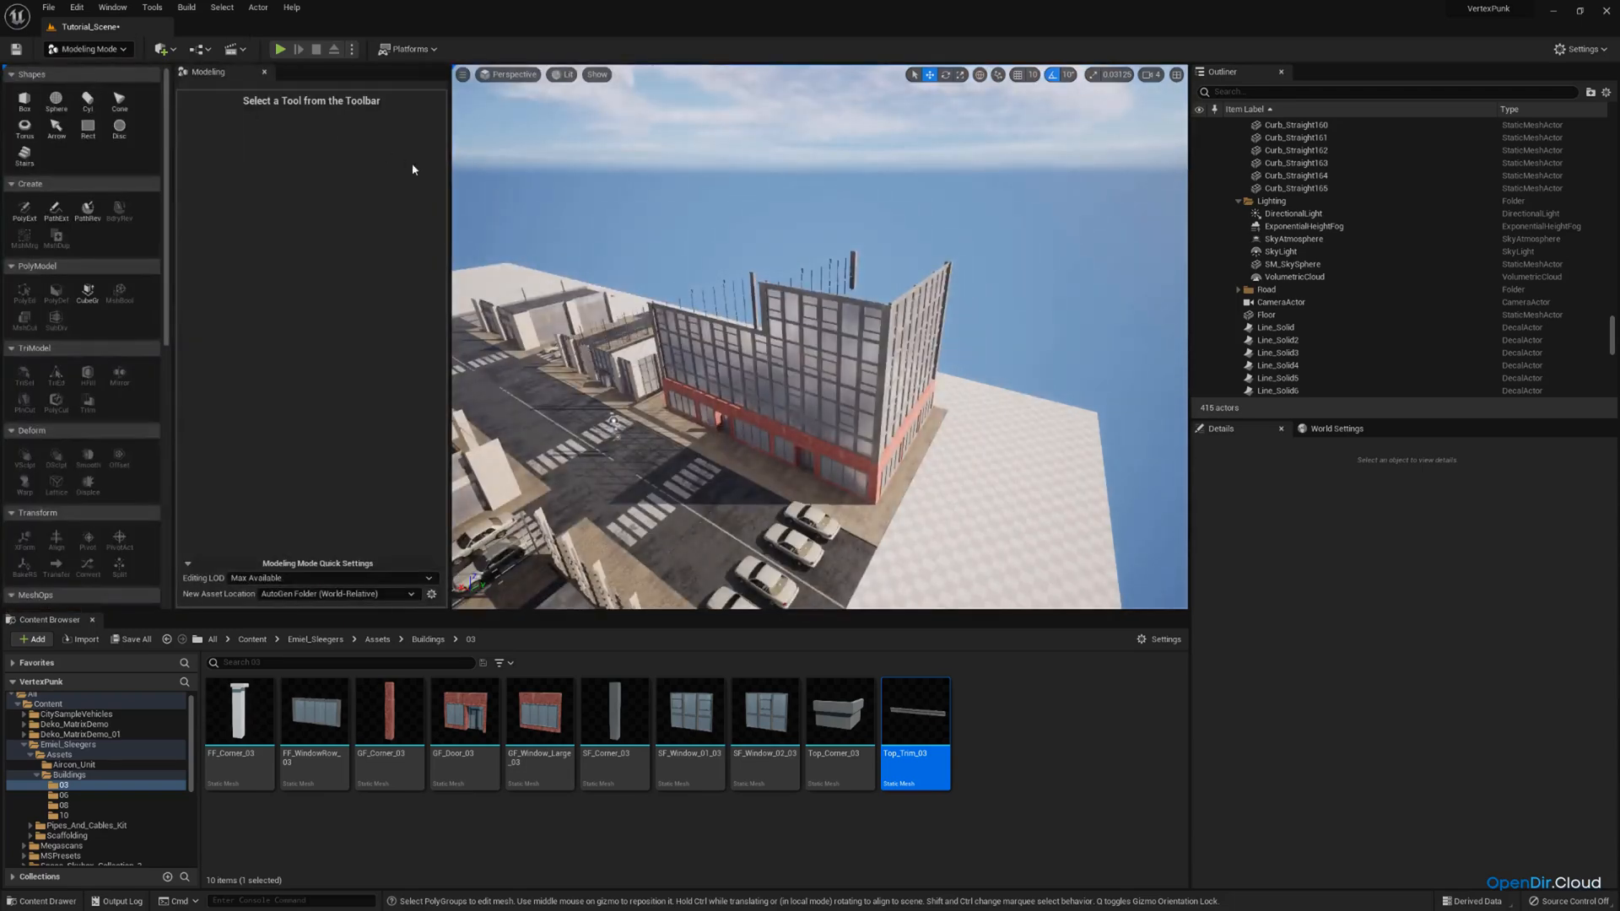
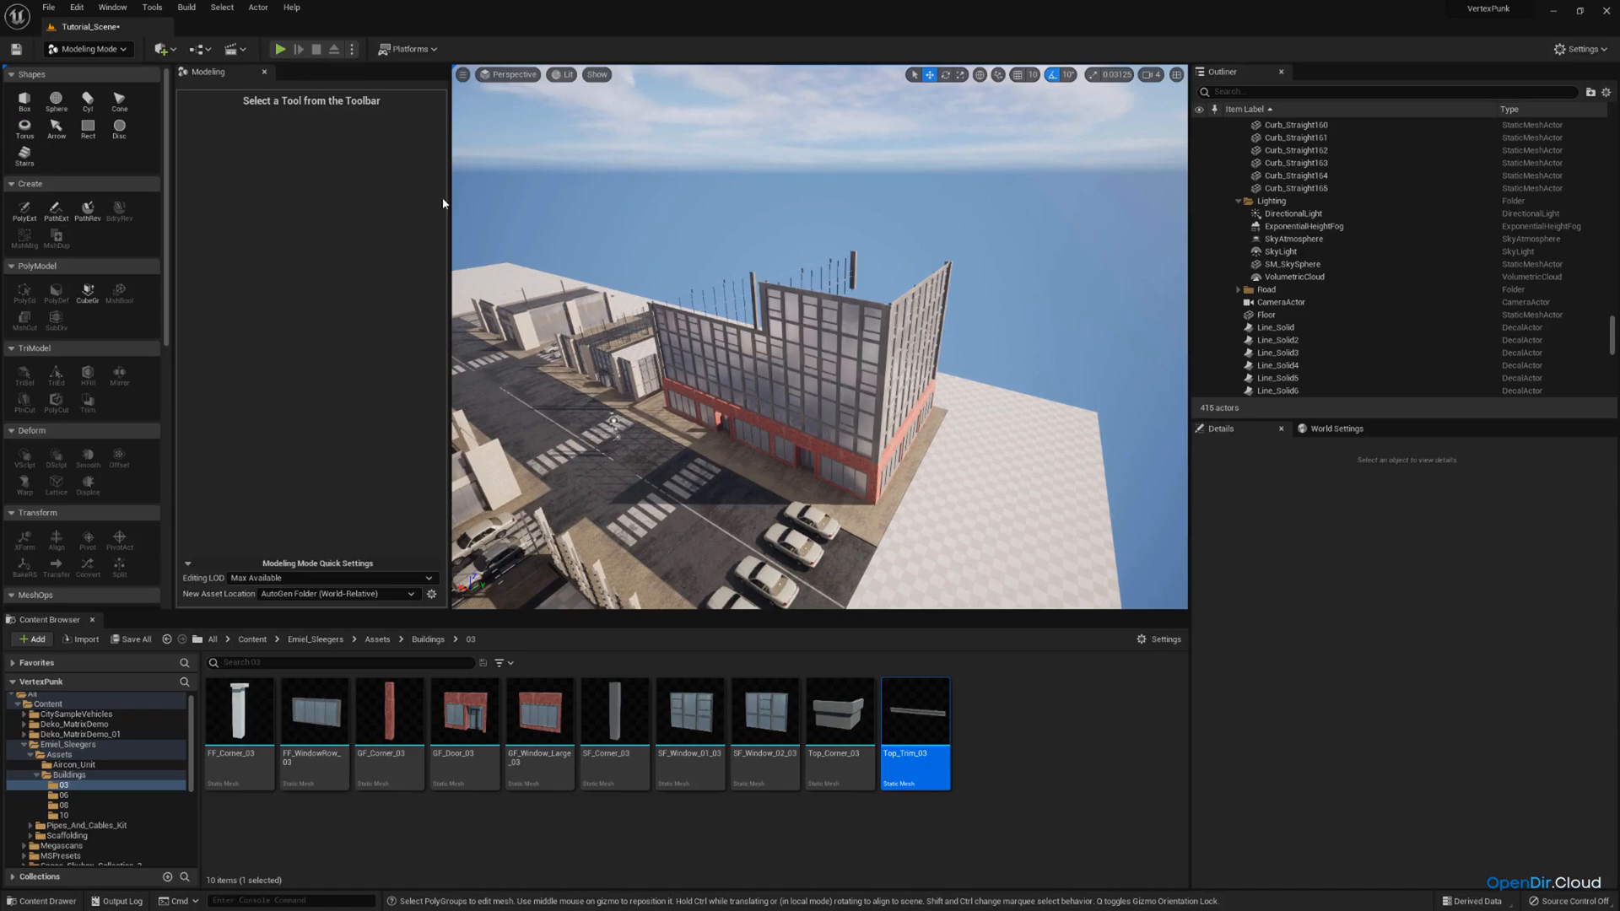
# Create a 100 × 100 × 100 box on the corner at the top of the building's raised storey.
pyautogui.press('w')
pyautogui.moveTo(653, 269); pyautogui.dragTo(877, 299, button='right')
pyautogui.press('a')
pyautogui.press('e')
pyautogui.scroll(-1, 717, 295)
pyautogui.press('a')
pyautogui.press('q')
pyautogui.press('s')
pyautogui.scroll(-1, 873, 291)
pyautogui.press('q')
pyautogui.press('w')
pyautogui.moveTo(618, 244)
pyautogui.mouseDown(button='right')
pyautogui.moveTo(666, 274)
pyautogui.moveTo(618, 244)
pyautogui.mouseUp(button='right')
pyautogui.press('a')
pyautogui.press('e')
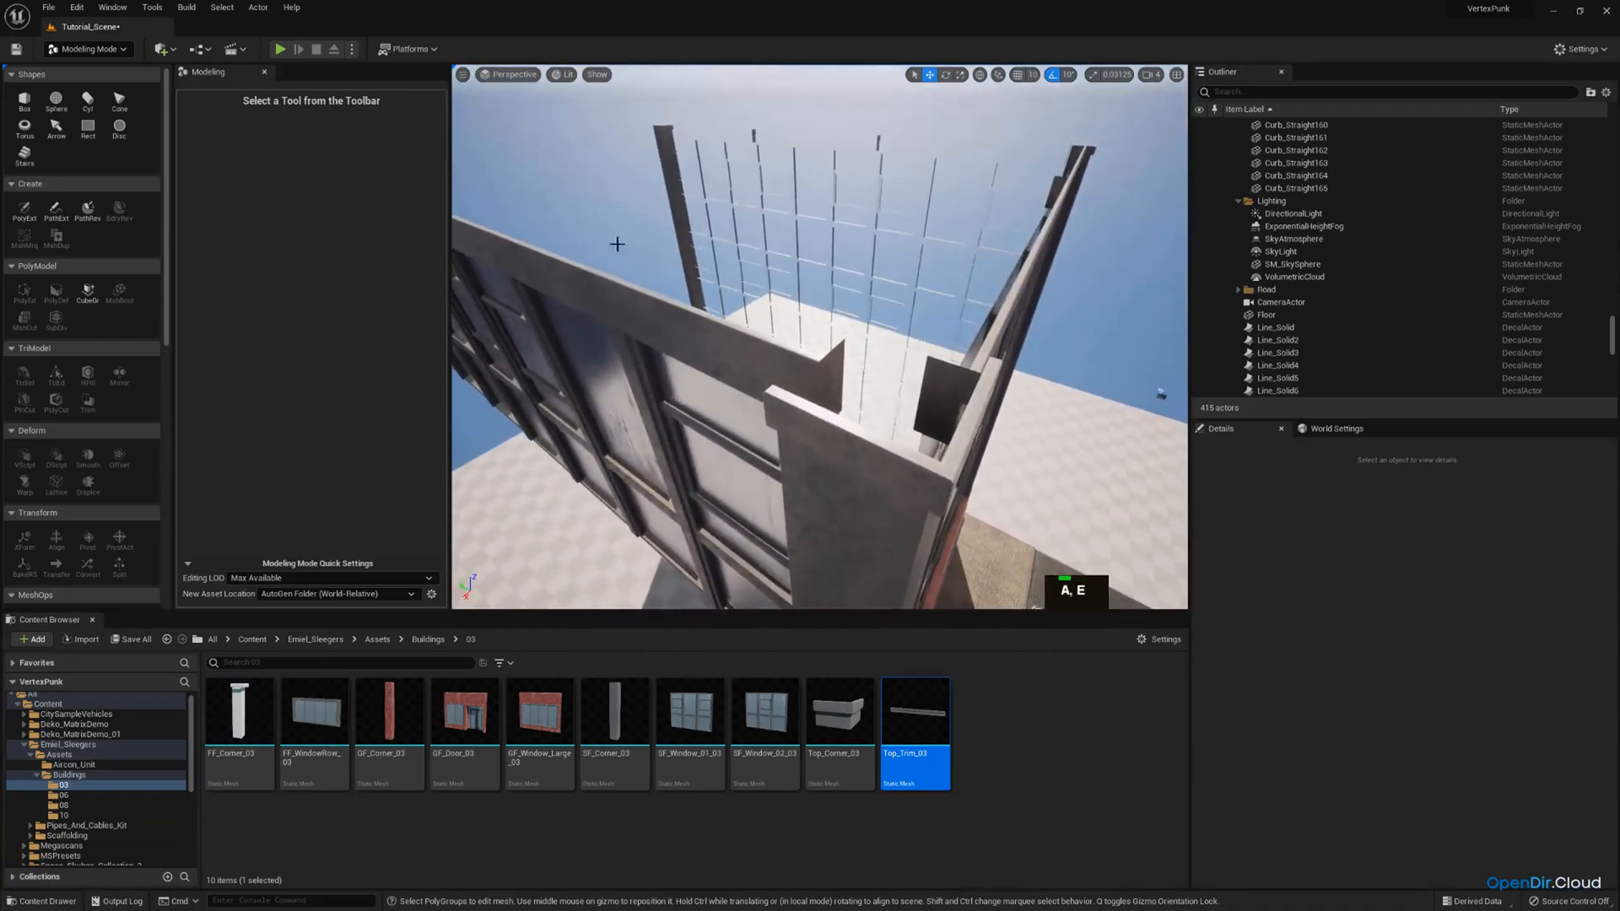
pyautogui.click(25, 101)
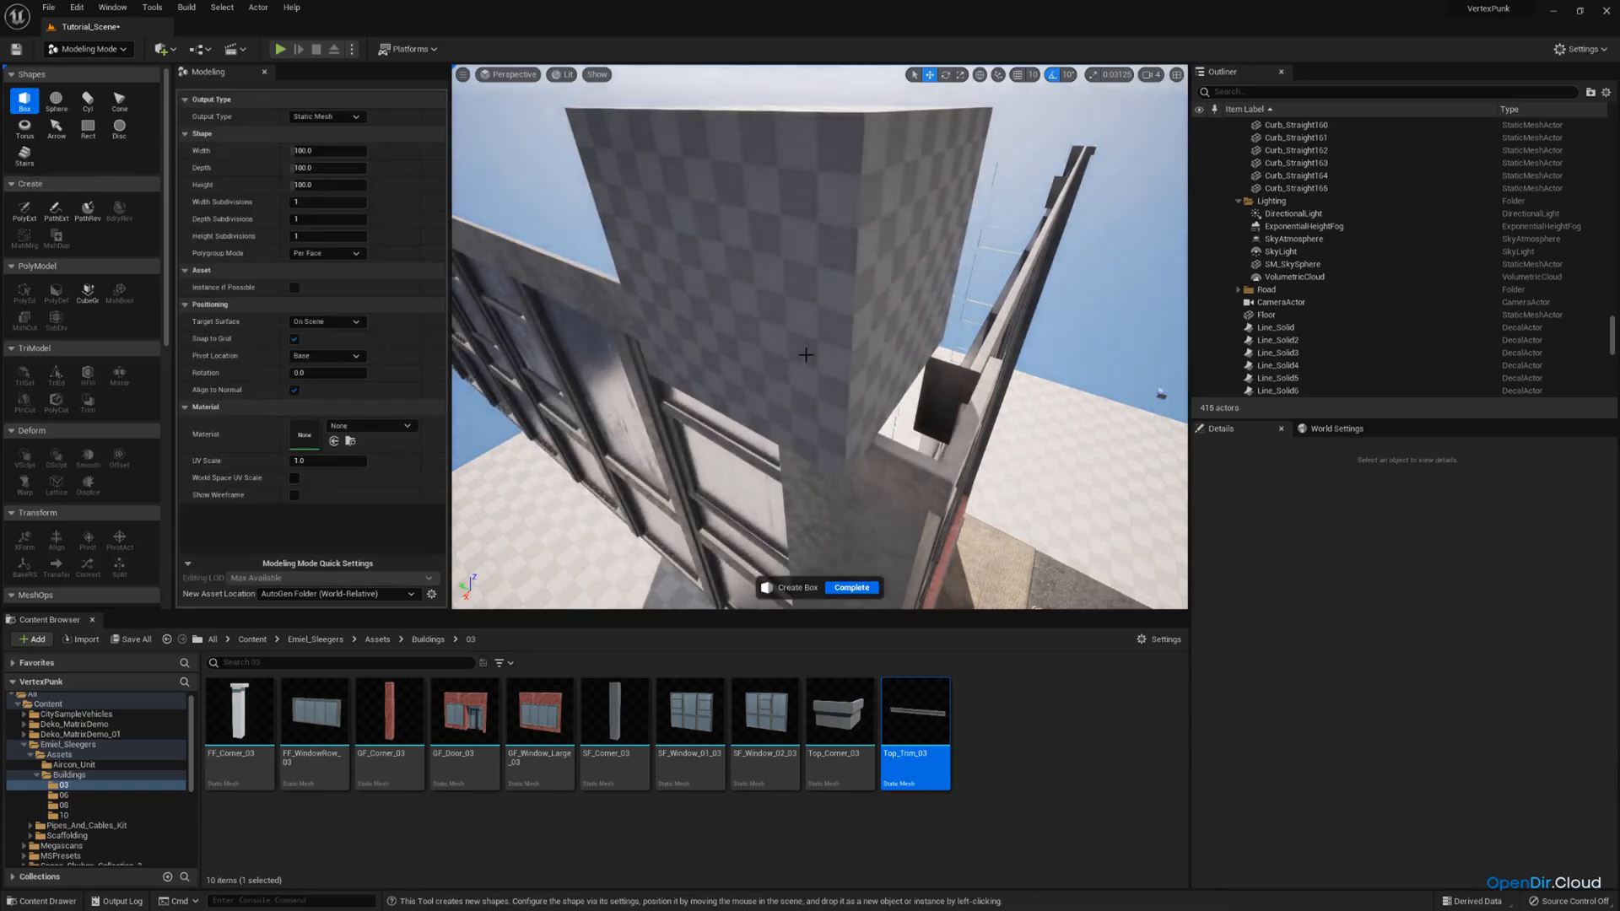
pyautogui.click(806, 354)
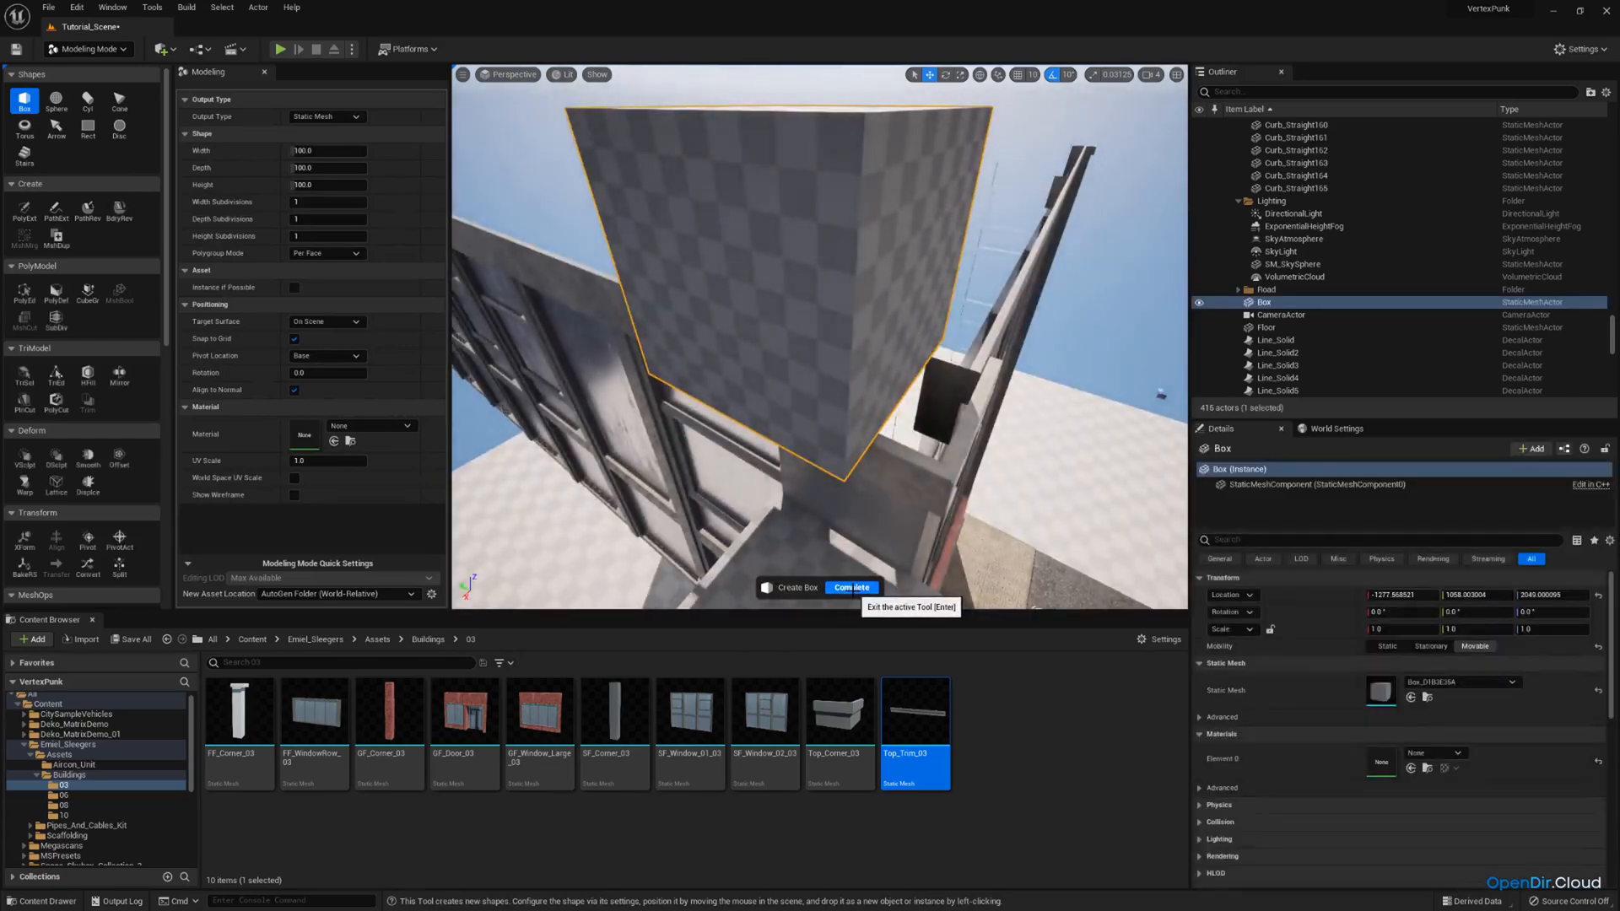
pyautogui.click(856, 590)
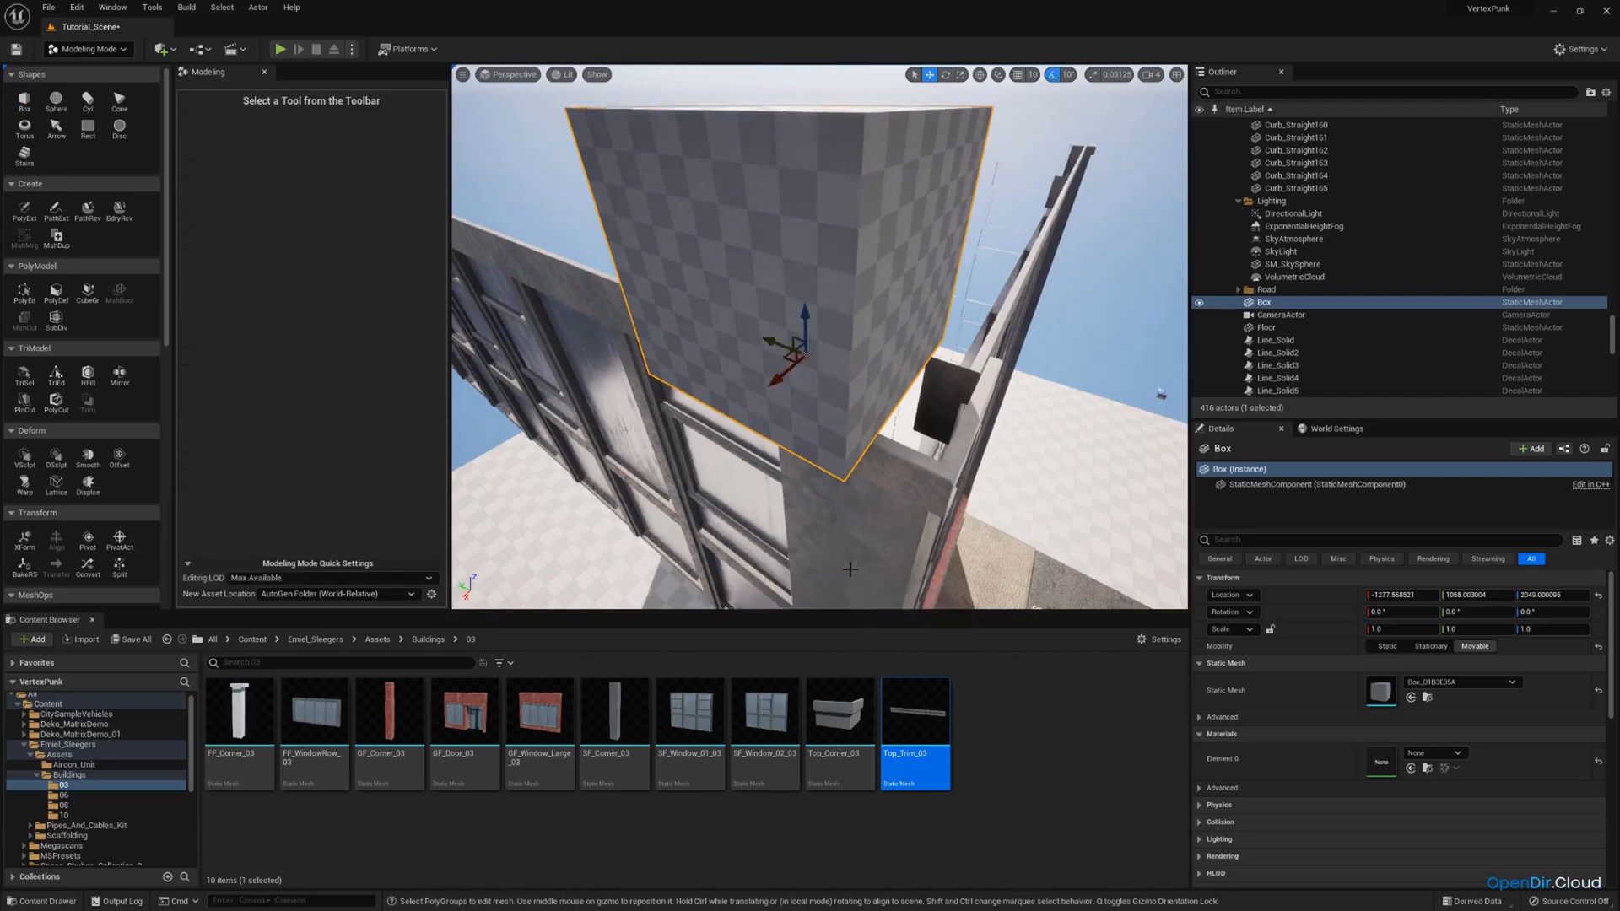
# Move the box inward against the raised storey's walls and lower it to about X -1328, Y 1037, Z 2032.
pyautogui.moveTo(831, 405); pyautogui.dragTo(1169, 380, button='right')
pyautogui.press('a')
pyautogui.scroll(-1, 844, 397)
pyautogui.press('w')
pyautogui.press('a')
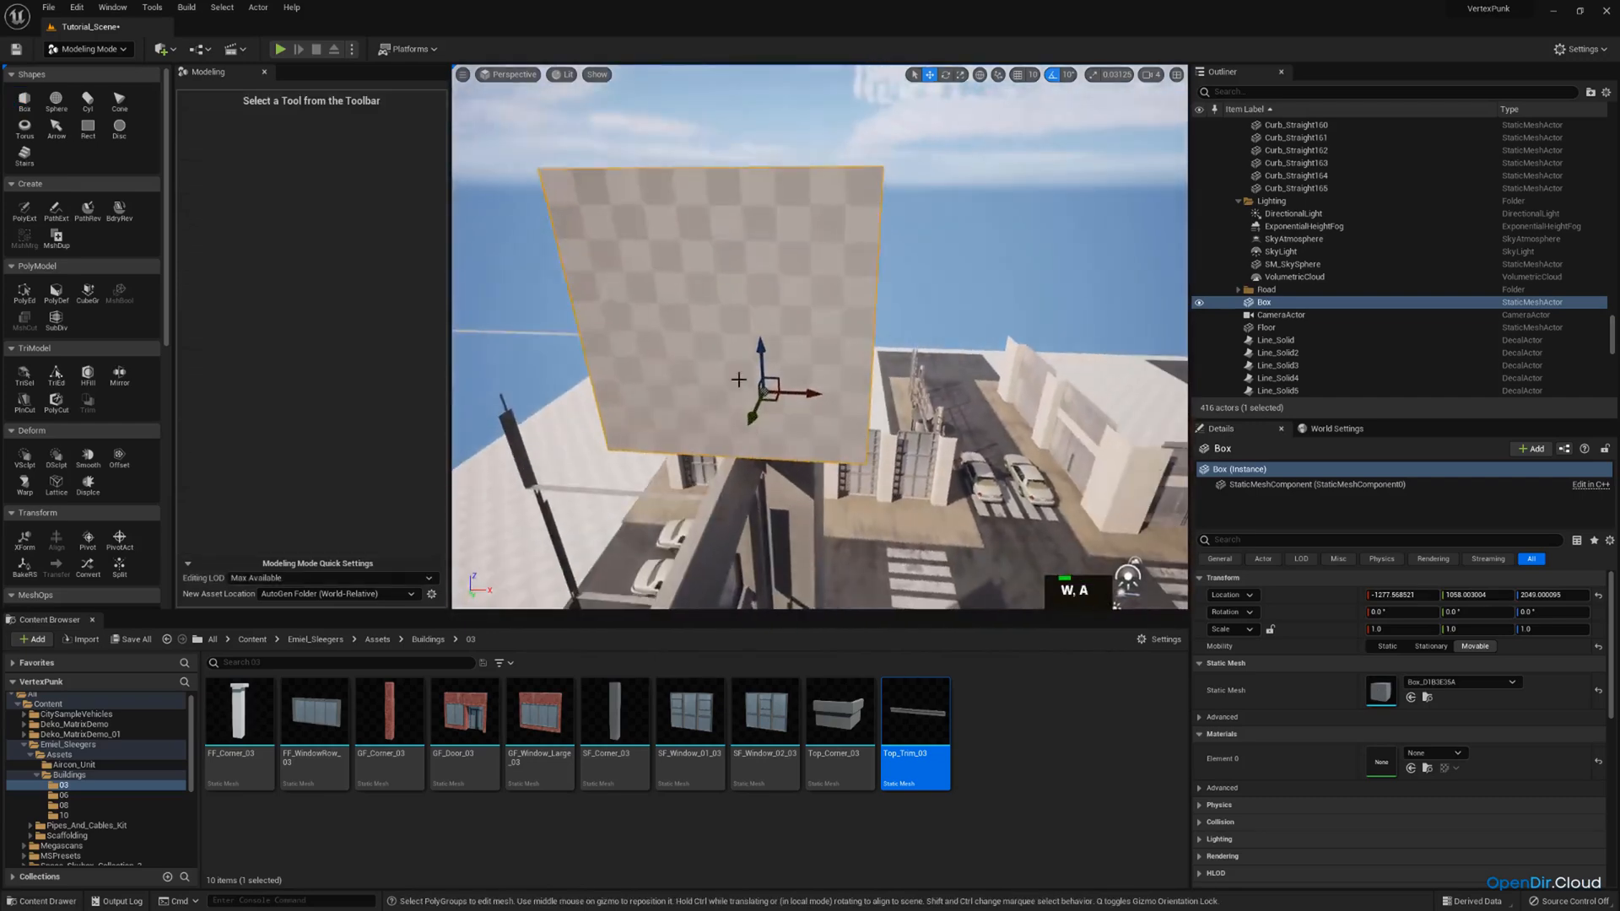
pyautogui.moveTo(822, 400); pyautogui.dragTo(718, 401)
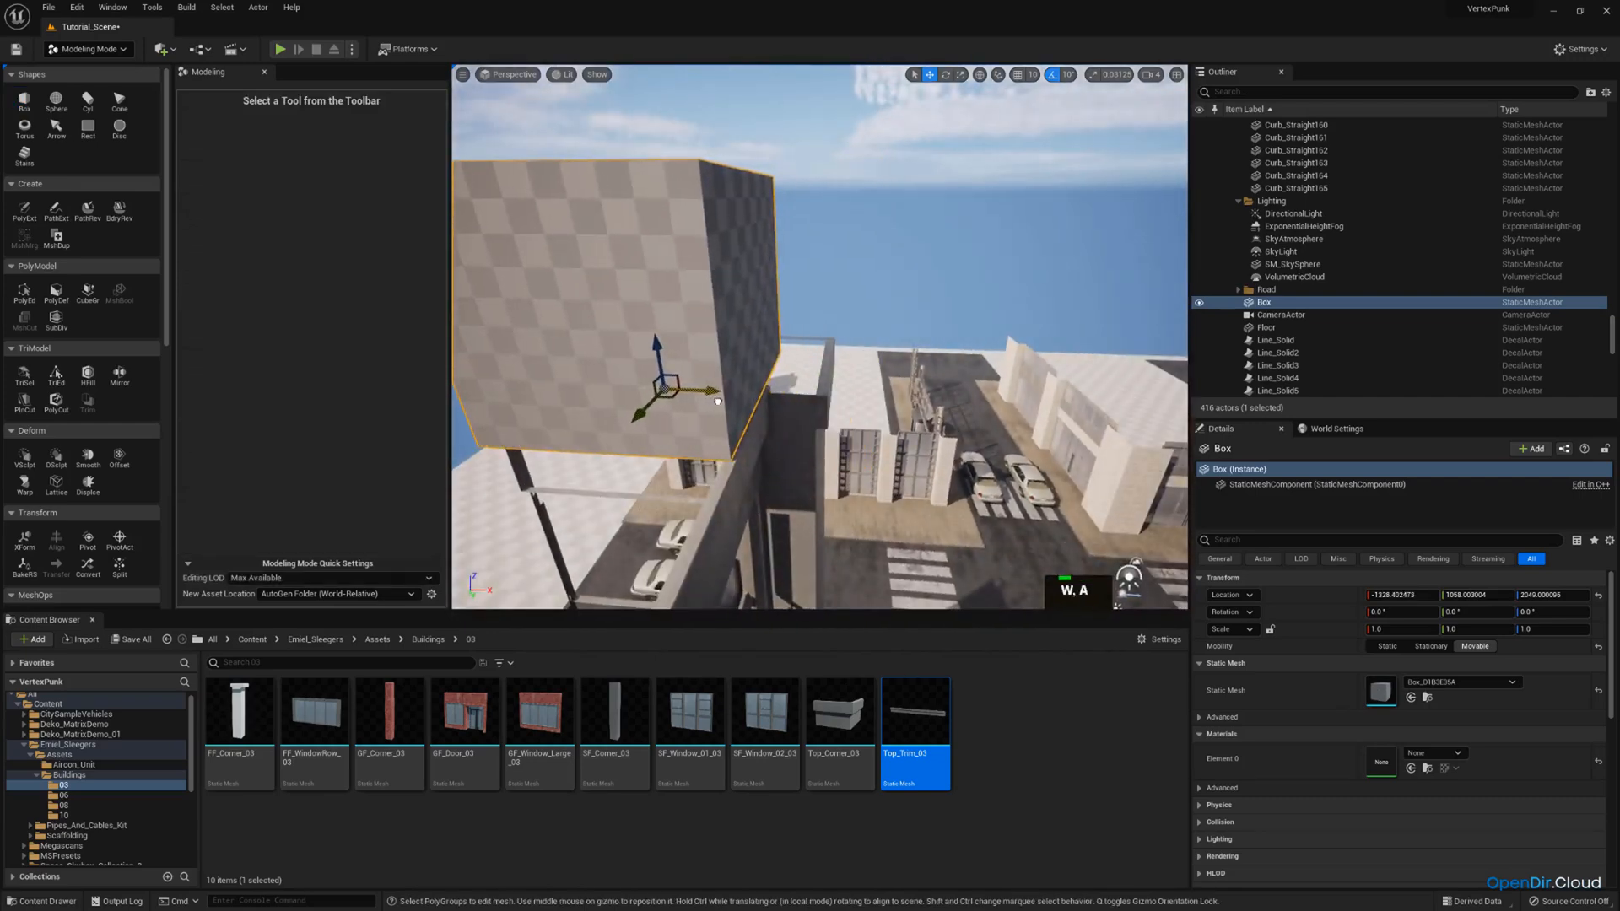
pyautogui.moveTo(659, 355); pyautogui.dragTo(662, 373)
pyautogui.press('d')
pyautogui.moveTo(707, 413); pyautogui.dragTo(458, 412, button='right')
pyautogui.scroll(1, 707, 414)
pyautogui.press('d')
pyautogui.moveTo(584, 324); pyautogui.dragTo(607, 328)
pyautogui.press('a')
pyautogui.moveTo(643, 323); pyautogui.dragTo(1055, 342, button='right')
pyautogui.press('e')
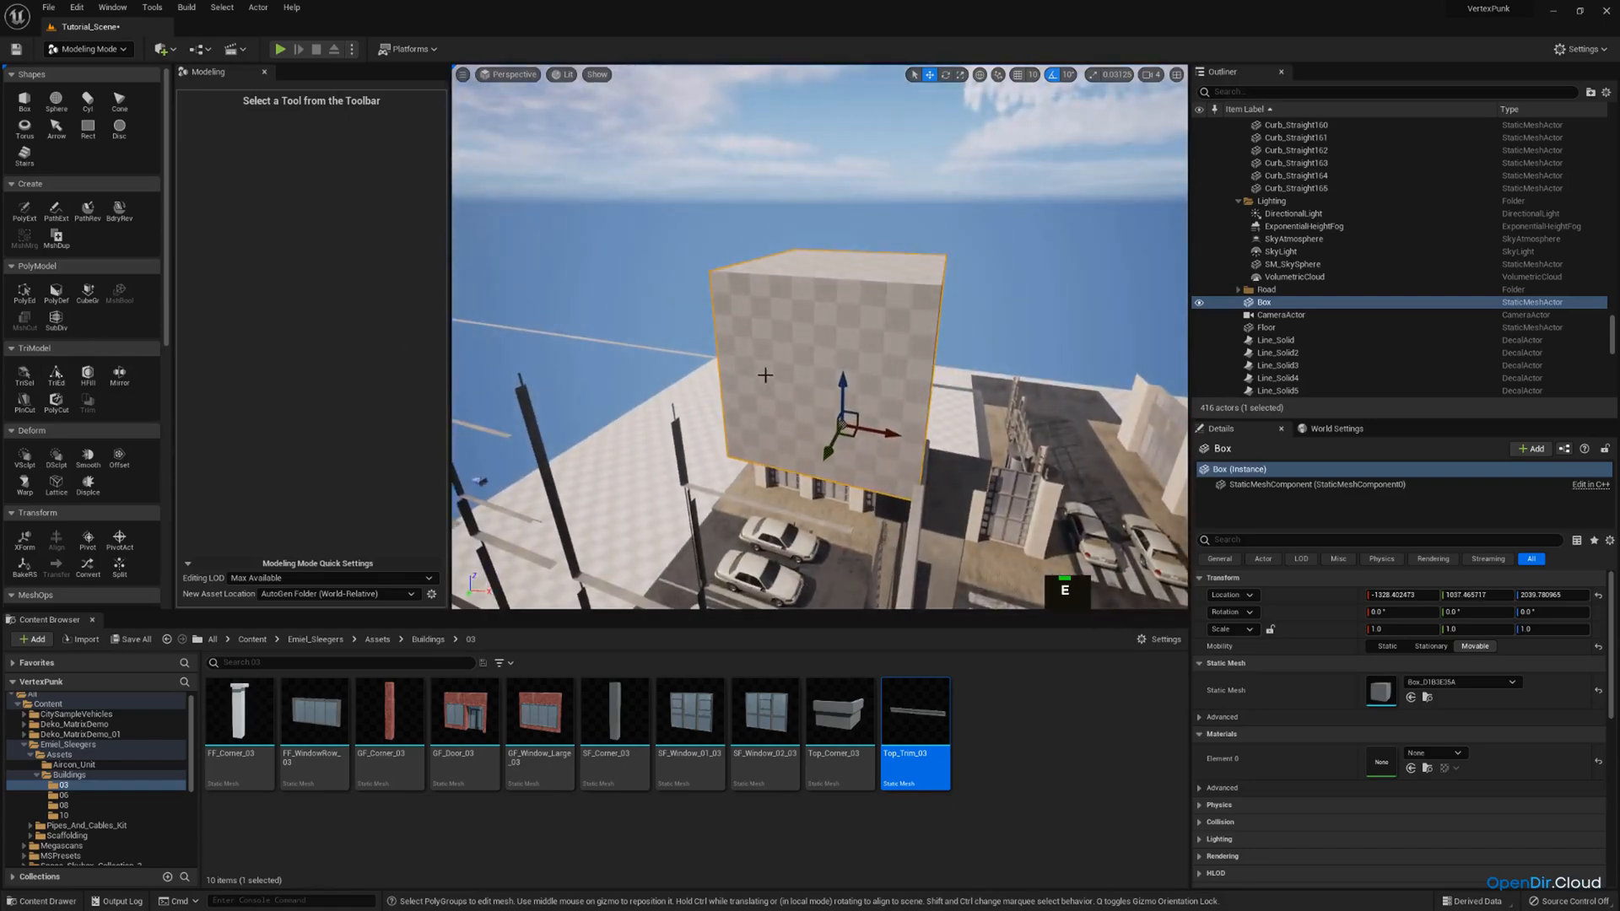
pyautogui.moveTo(838, 382); pyautogui.dragTo(839, 396)
pyautogui.scroll(-3, 49, 421)
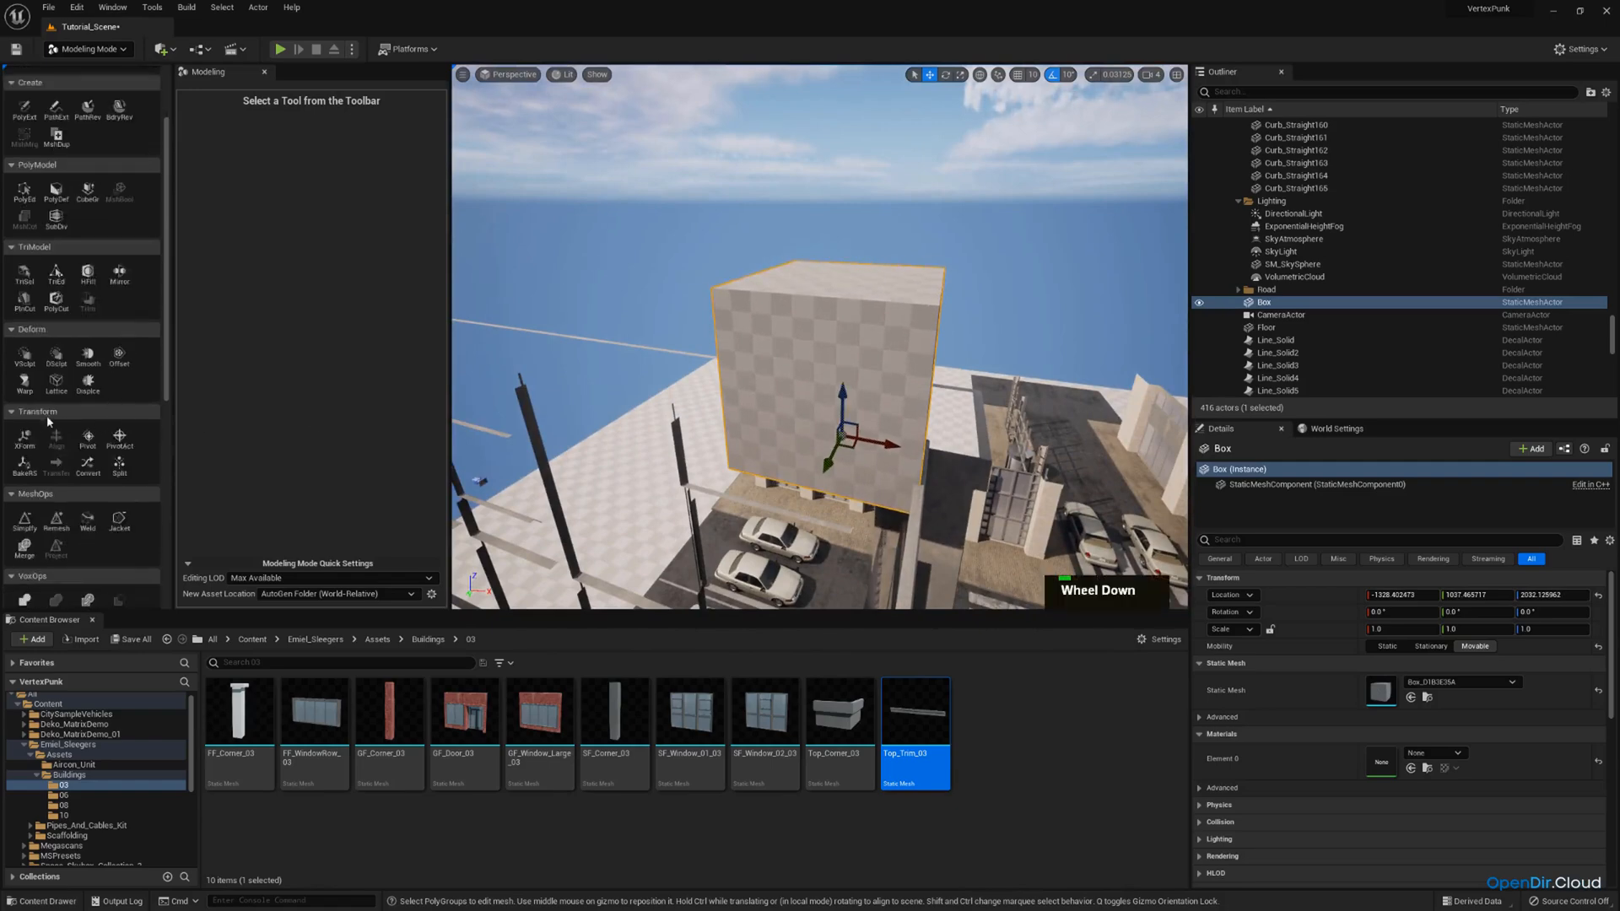
pyautogui.scroll(3, 46, 327)
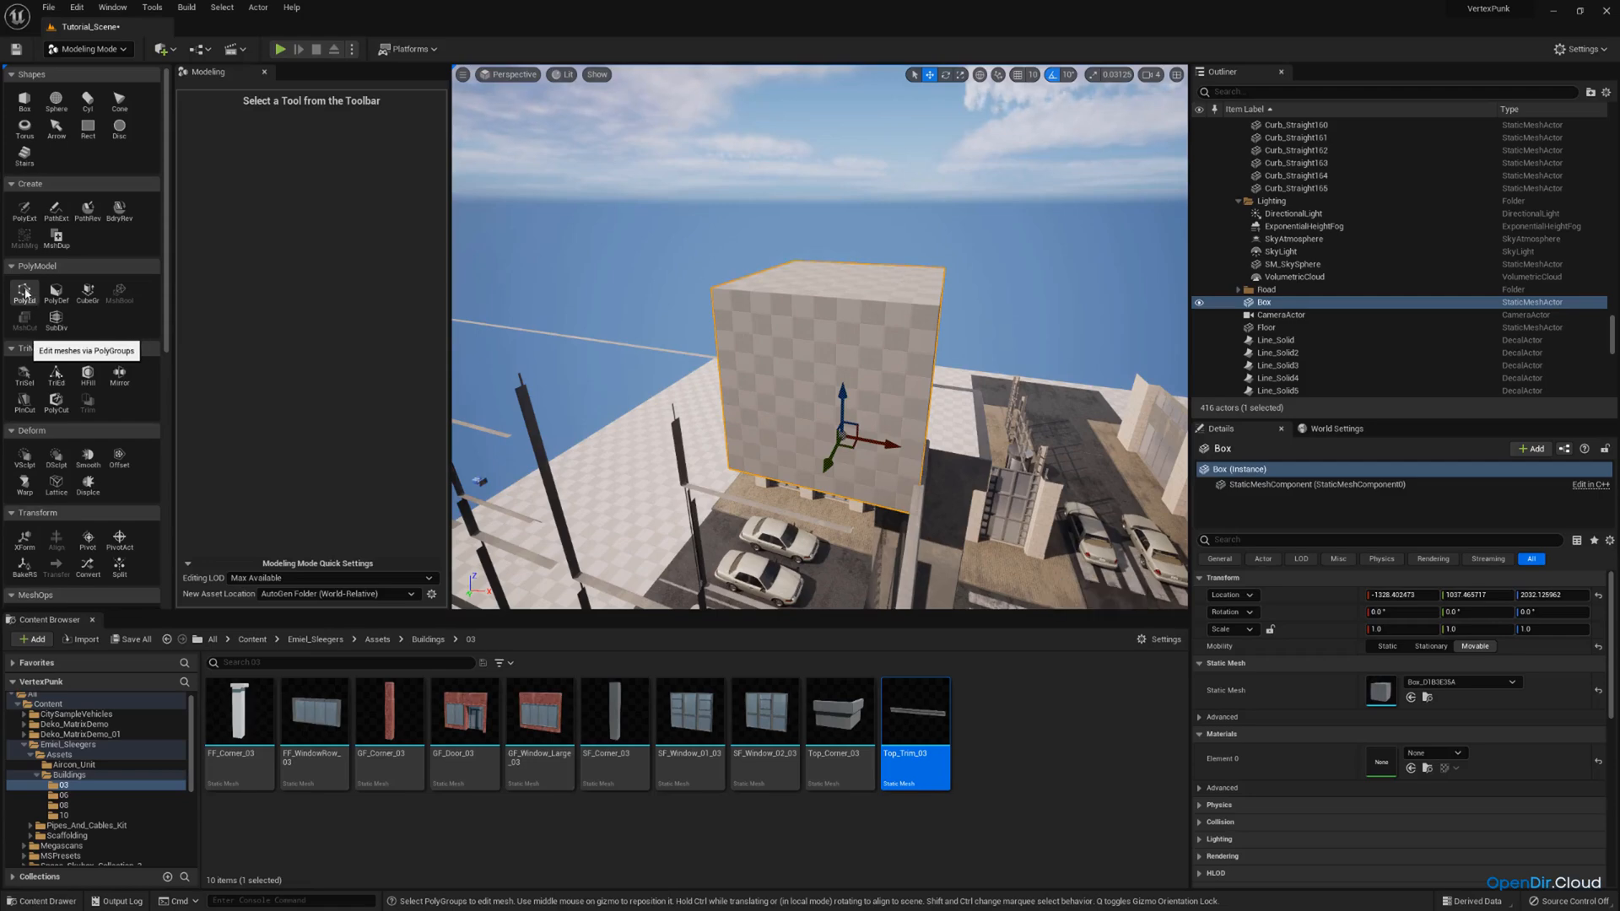
# Start PolyGroup Edit on the box and lower its top face to make a thin roof slab.
pyautogui.click(26, 292)
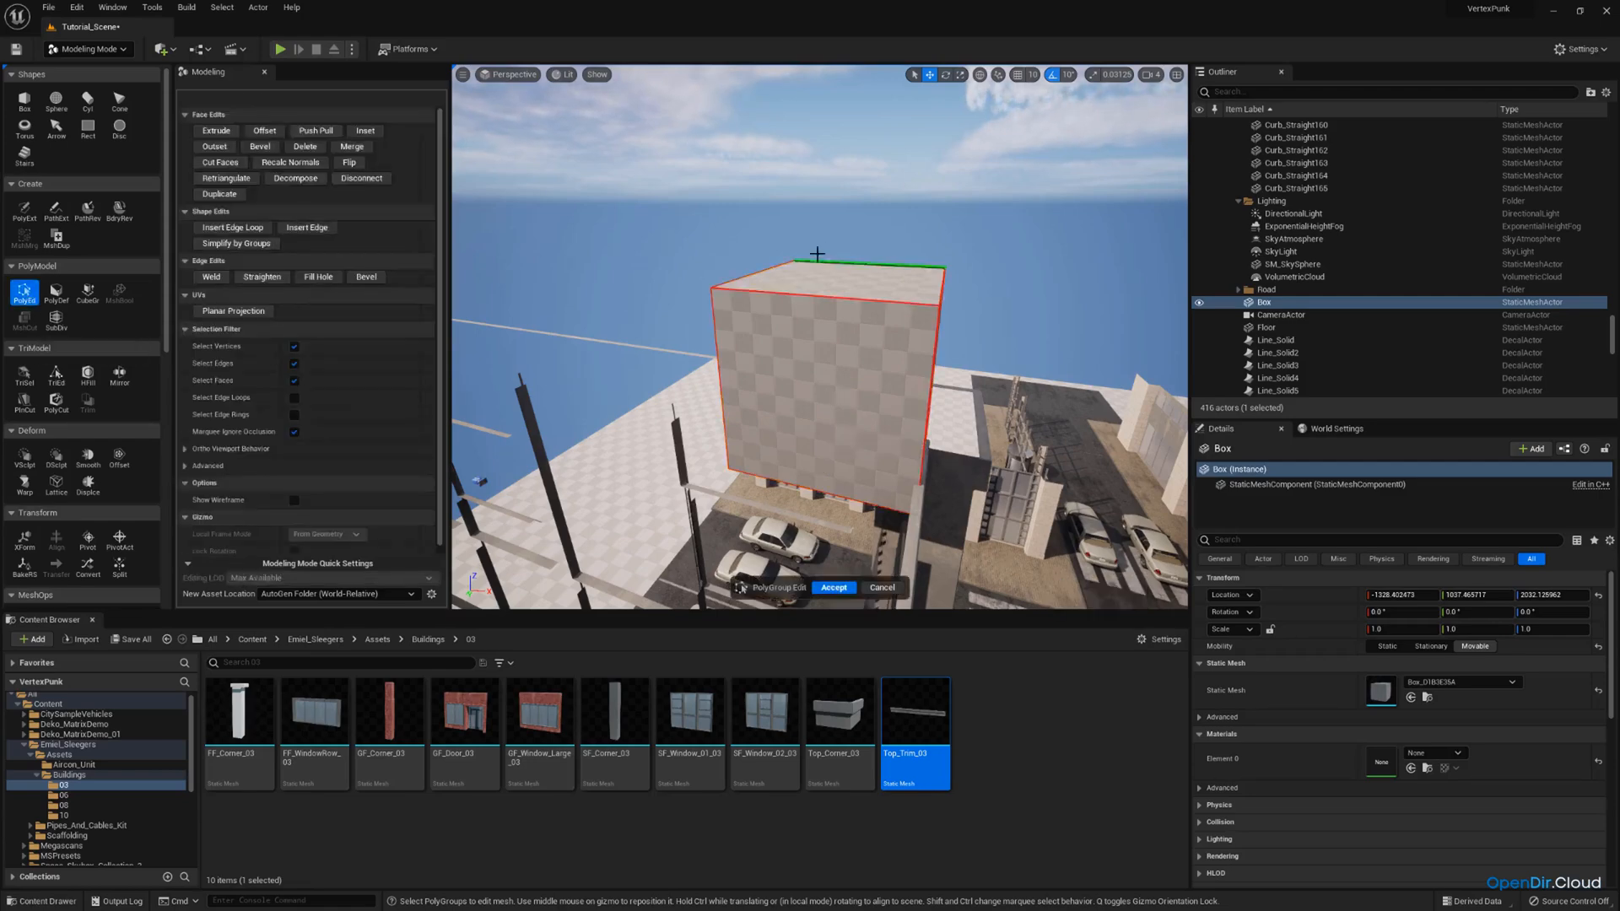
pyautogui.click(822, 278)
pyautogui.moveTo(821, 279); pyautogui.dragTo(995, 421, button='right')
pyautogui.press('w')
pyautogui.press('e')
pyautogui.press('a')
pyautogui.press('w')
pyautogui.press('d')
pyautogui.press('w')
# Stretch one side face of the roof slab until it meets the wall at the far end of the raised storey.
pyautogui.click(666, 408)
pyautogui.press('d')
pyautogui.moveTo(665, 408); pyautogui.dragTo(473, 405, button='right')
pyautogui.press('a')
pyautogui.moveTo(989, 371); pyautogui.dragTo(997, 368, button='right')
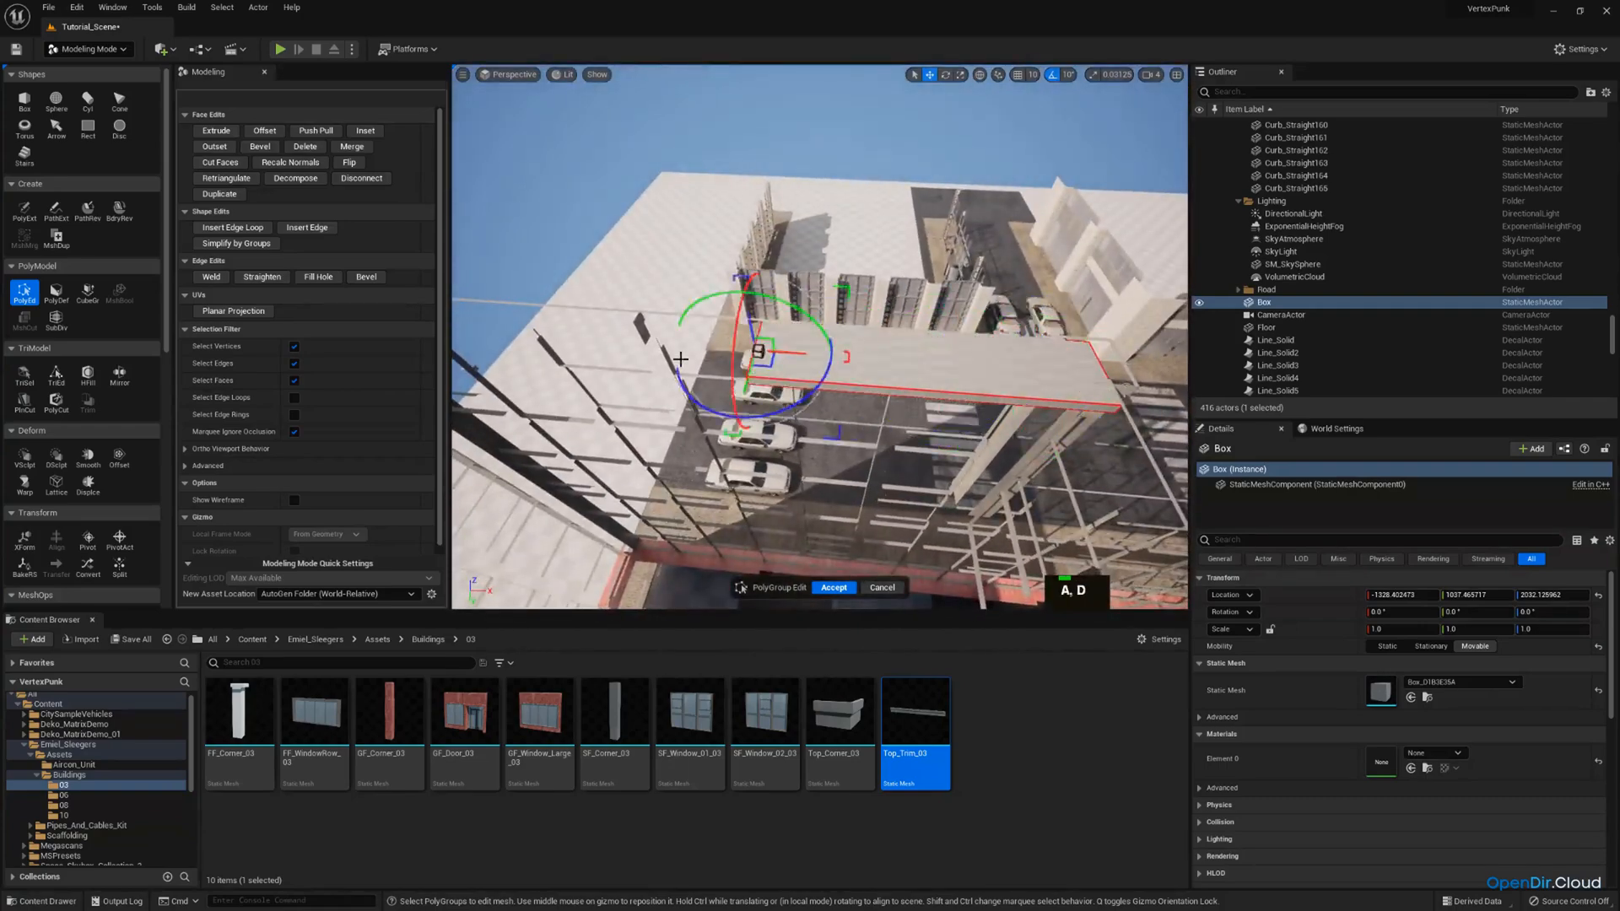
pyautogui.moveTo(886, 358)
pyautogui.mouseDown(button='right')
pyautogui.moveTo(936, 359)
pyautogui.moveTo(907, 342)
pyautogui.mouseUp(button='right')
pyautogui.press('a')
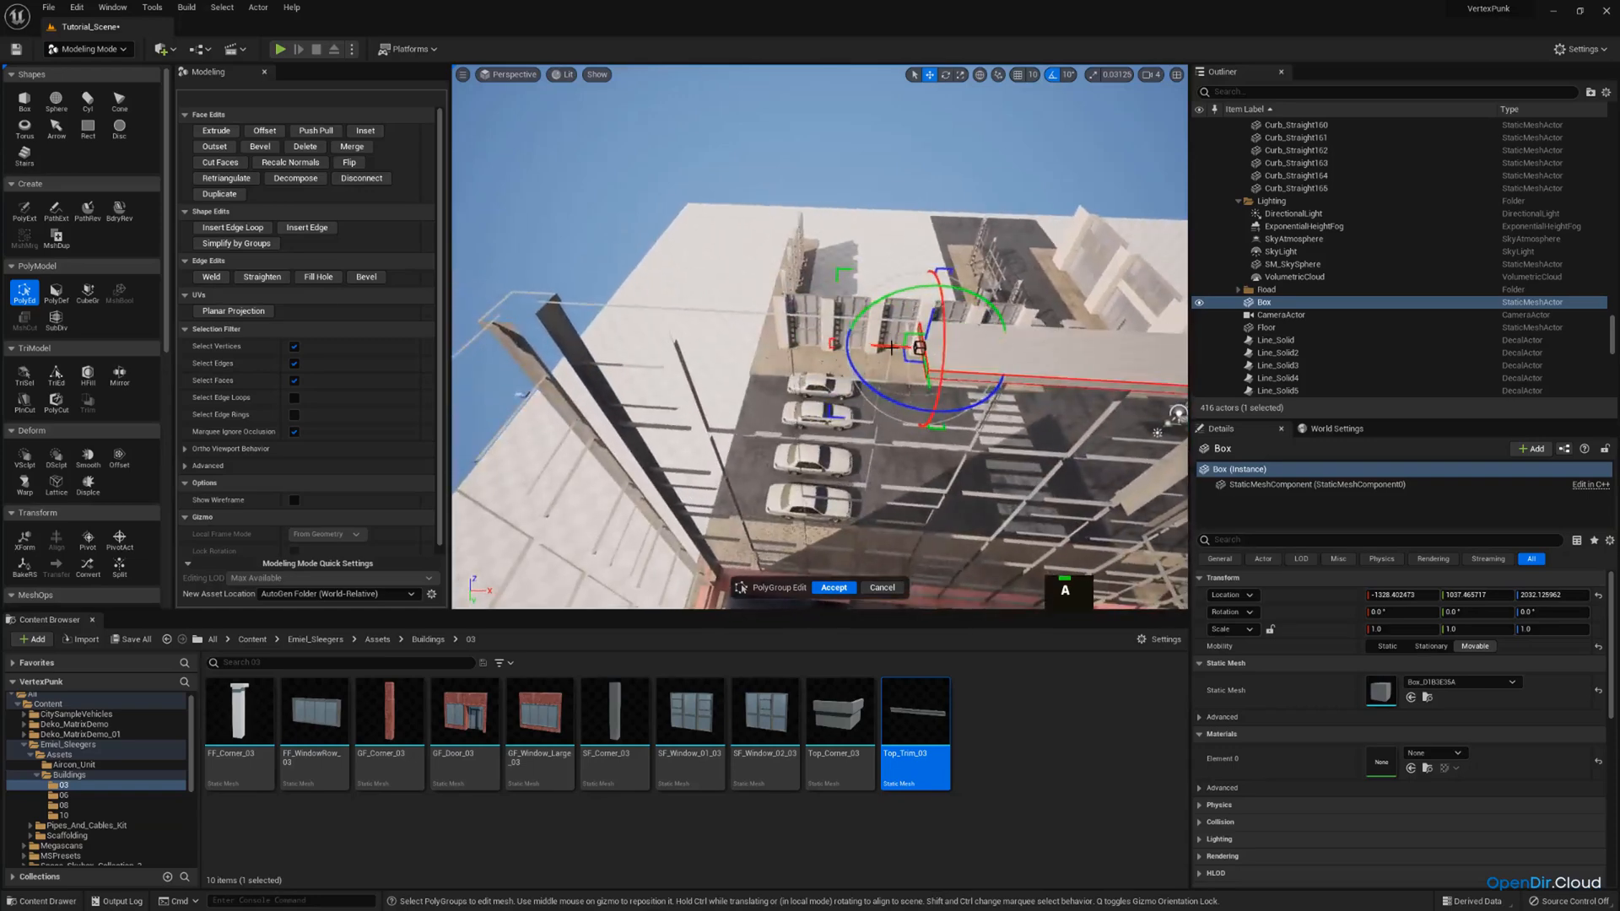
pyautogui.moveTo(675, 334); pyautogui.dragTo(751, 333, button='right')
pyautogui.press('a')
pyautogui.press('w')
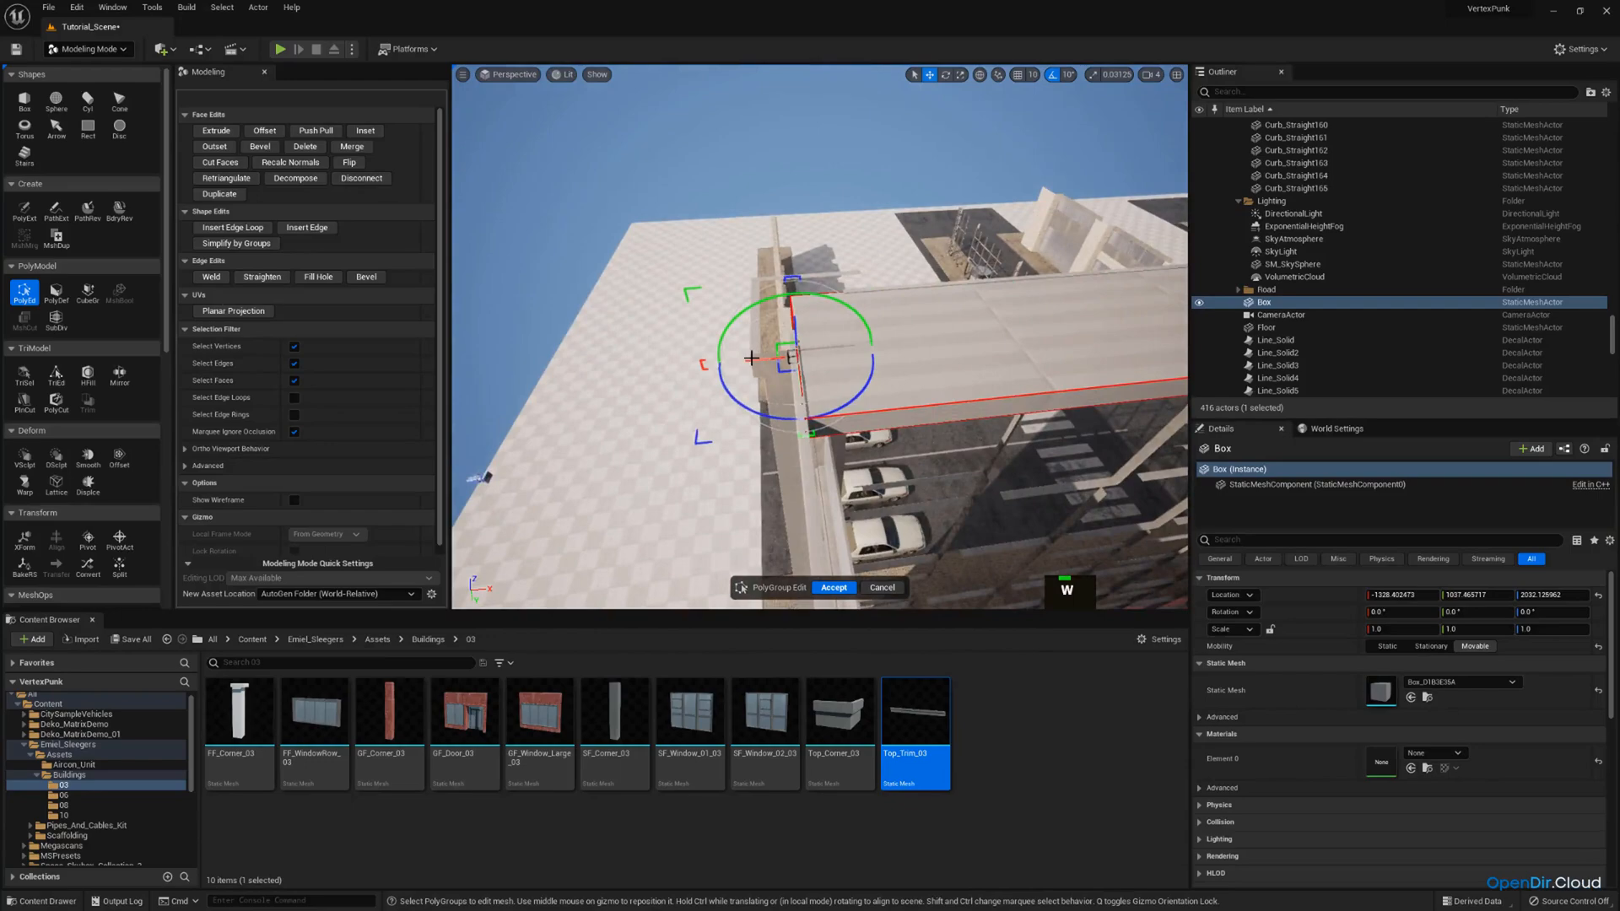
# Select the adjoining side face of the slab and stretch it across the open roof towards the opposite facade.
pyautogui.click(869, 417)
pyautogui.moveTo(869, 417); pyautogui.dragTo(662, 296, button='right')
pyautogui.press('s')
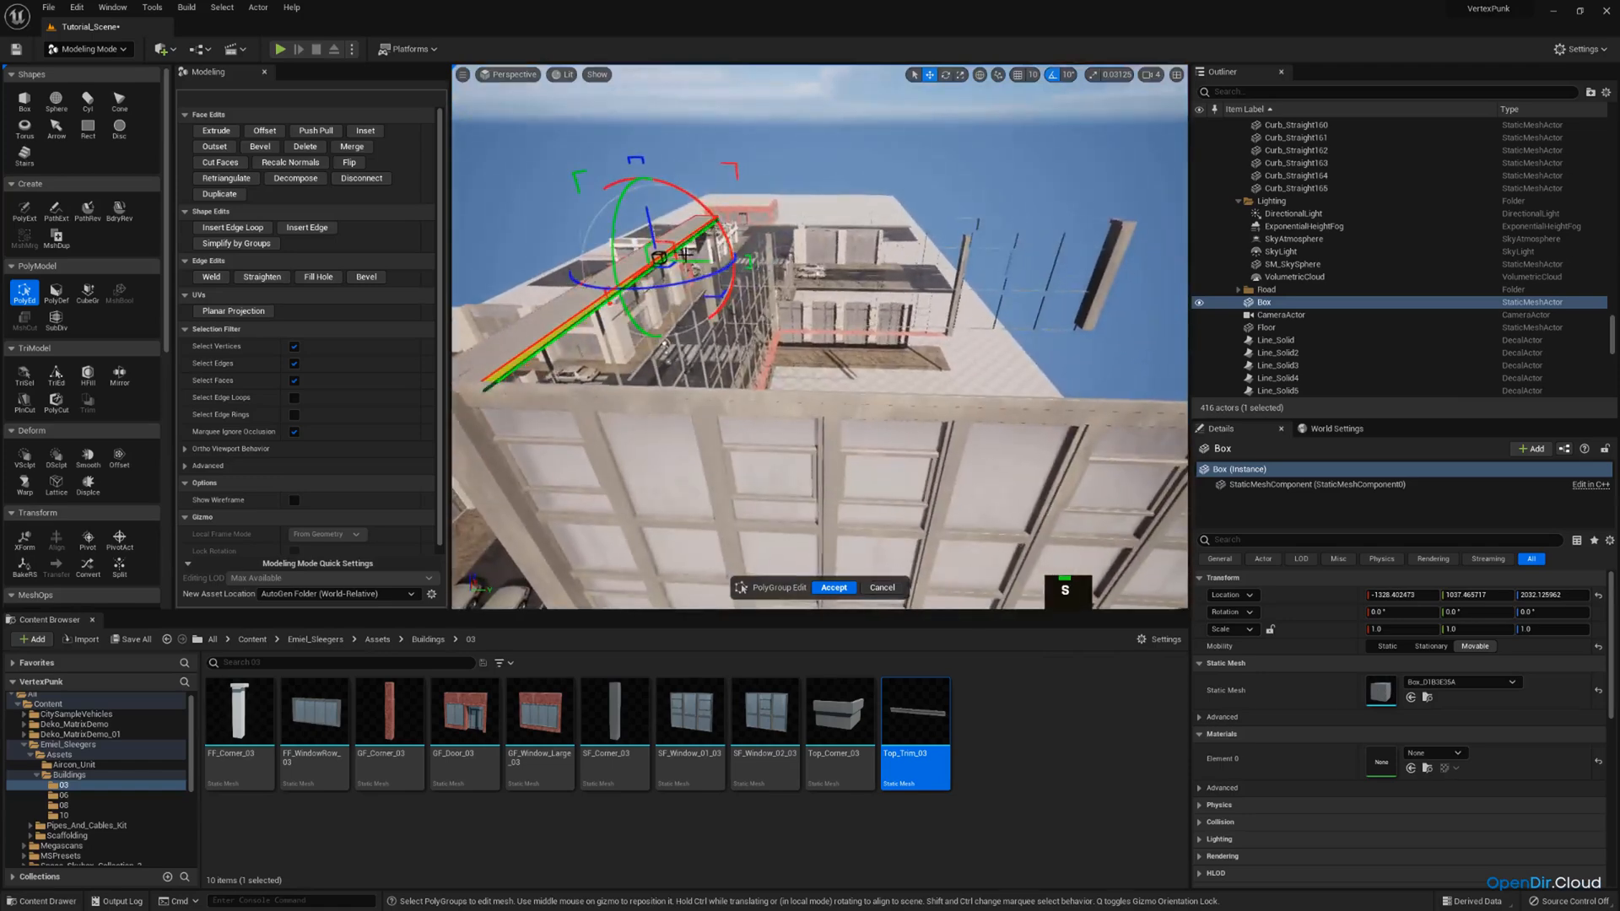
pyautogui.moveTo(704, 261); pyautogui.dragTo(1094, 265)
pyautogui.moveTo(1093, 265); pyautogui.dragTo(1177, 262, button='right')
pyautogui.press('w')
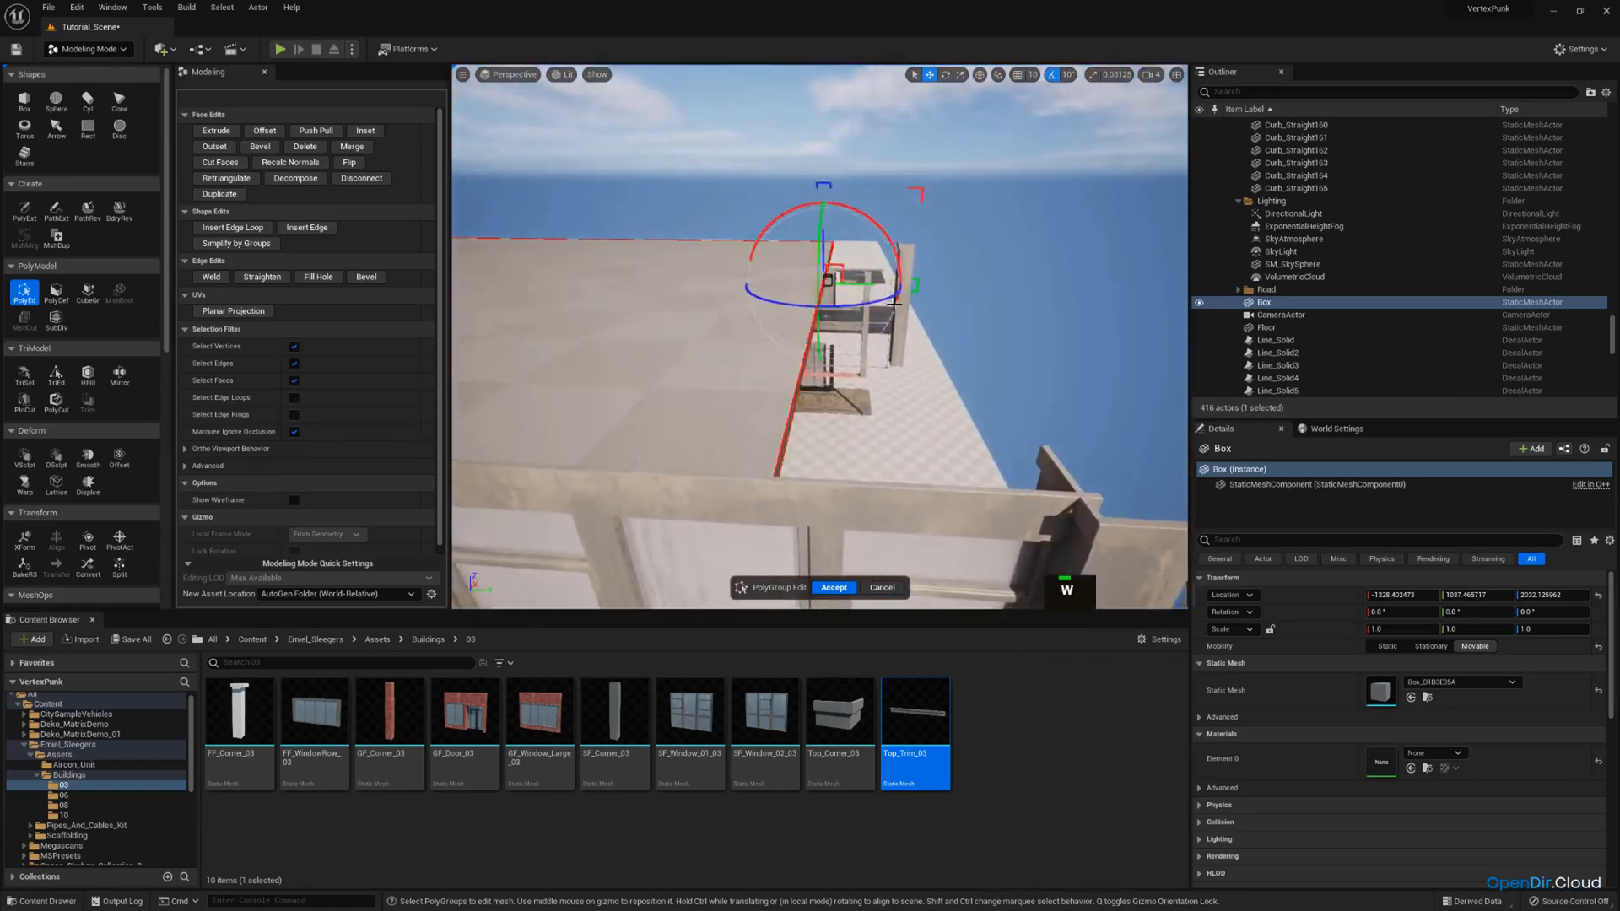
pyautogui.press('d')
pyautogui.moveTo(896, 314); pyautogui.dragTo(839, 227, button='right')
pyautogui.press('w')
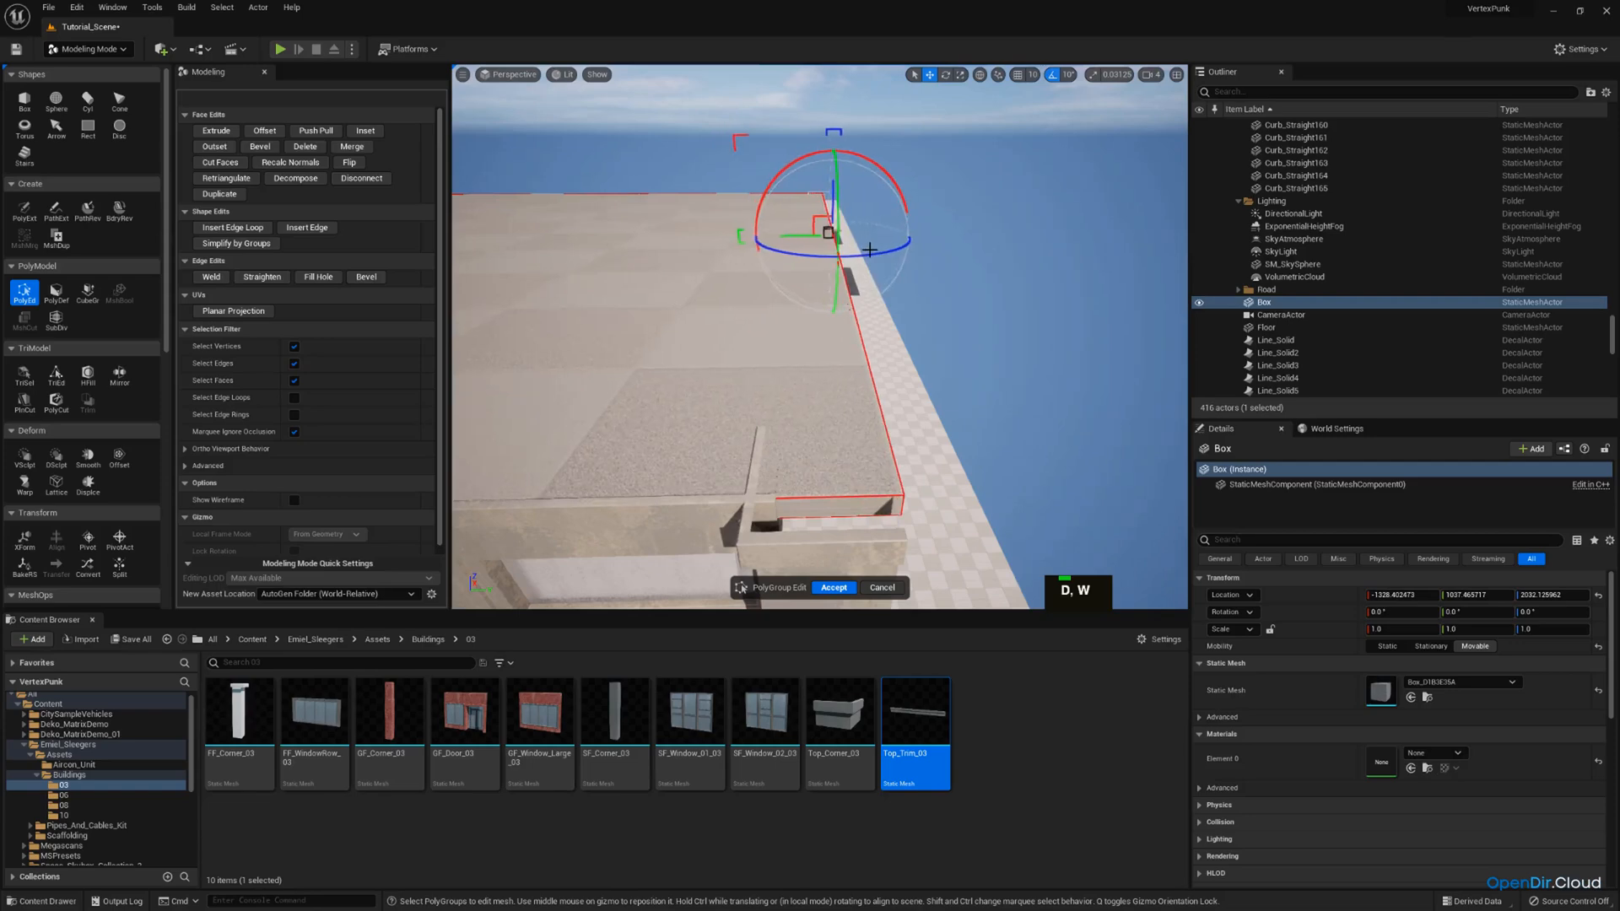
# Fine-tune the slab's side faces at the roof corners so its edges fit inside the parapet walls.
pyautogui.press('d')
pyautogui.moveTo(752, 337); pyautogui.dragTo(843, 283, button='right')
pyautogui.press('a')
pyautogui.press('d')
pyautogui.press('w')
pyautogui.scroll(2, 679, 336)
pyautogui.press('d')
pyautogui.press('w')
pyautogui.press('s')
pyautogui.press('d')
pyautogui.press('a')
pyautogui.press('d')
pyautogui.press('w')
pyautogui.press('e')
pyautogui.moveTo(820, 338); pyautogui.dragTo(768, 498, button='right')
pyautogui.press('d')
pyautogui.press('a')
pyautogui.scroll(-1, 751, 422)
pyautogui.moveTo(867, 361); pyautogui.dragTo(854, 362, button='right')
pyautogui.press('d')
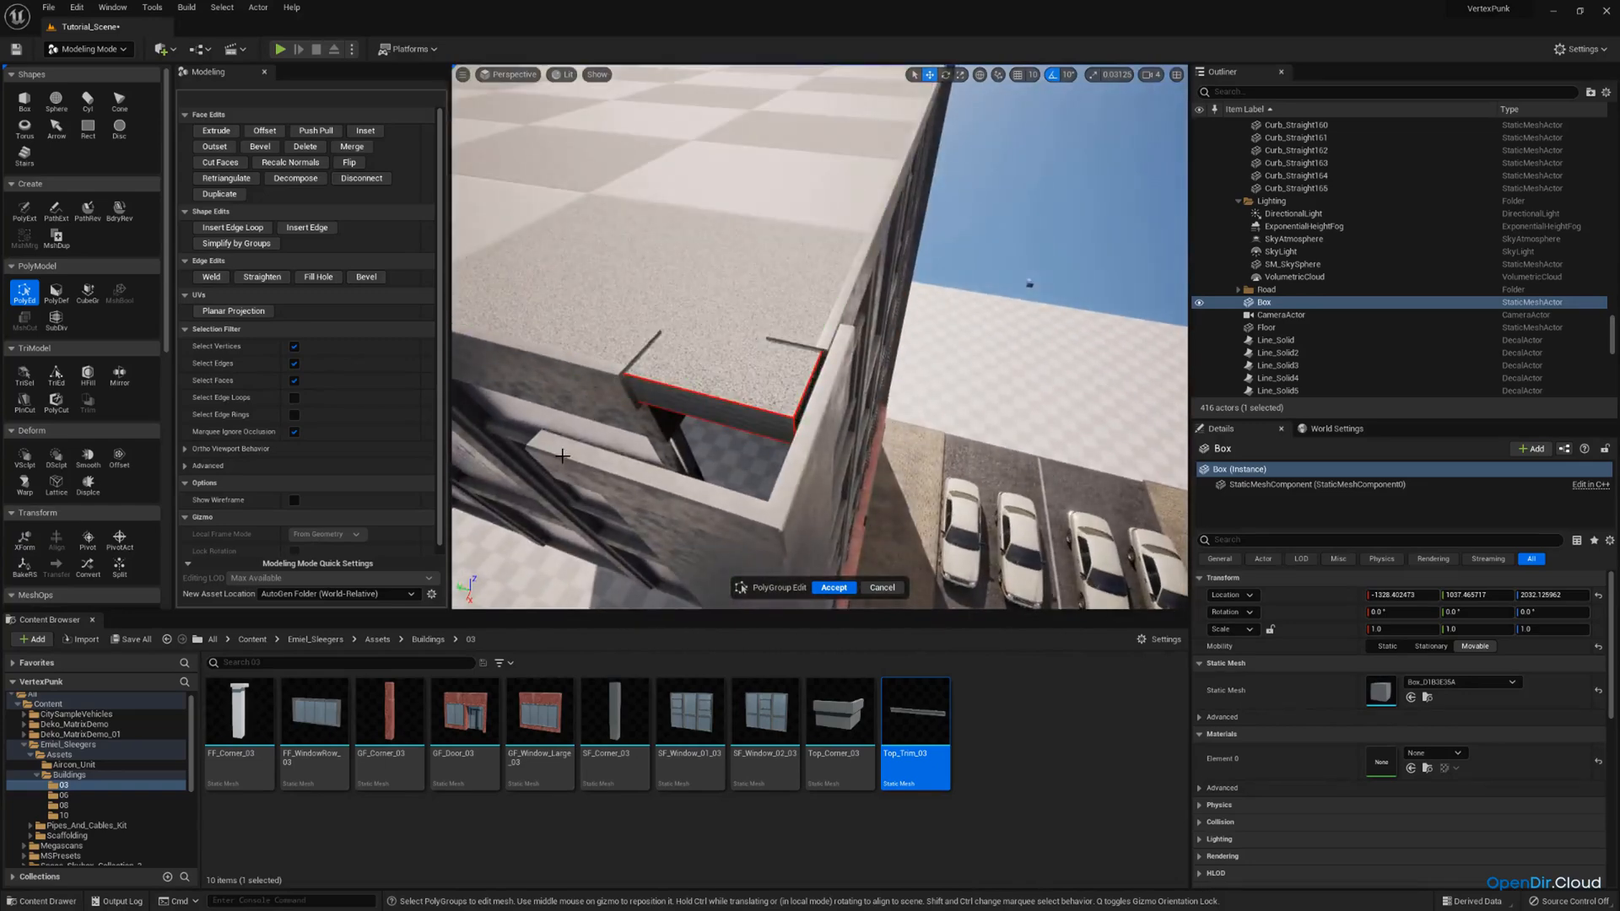
# Insert edge loops across the roof slab in line with the corner recesses in both directions.
pyautogui.moveTo(675, 321); pyautogui.dragTo(701, 346, button='right')
pyautogui.press('a')
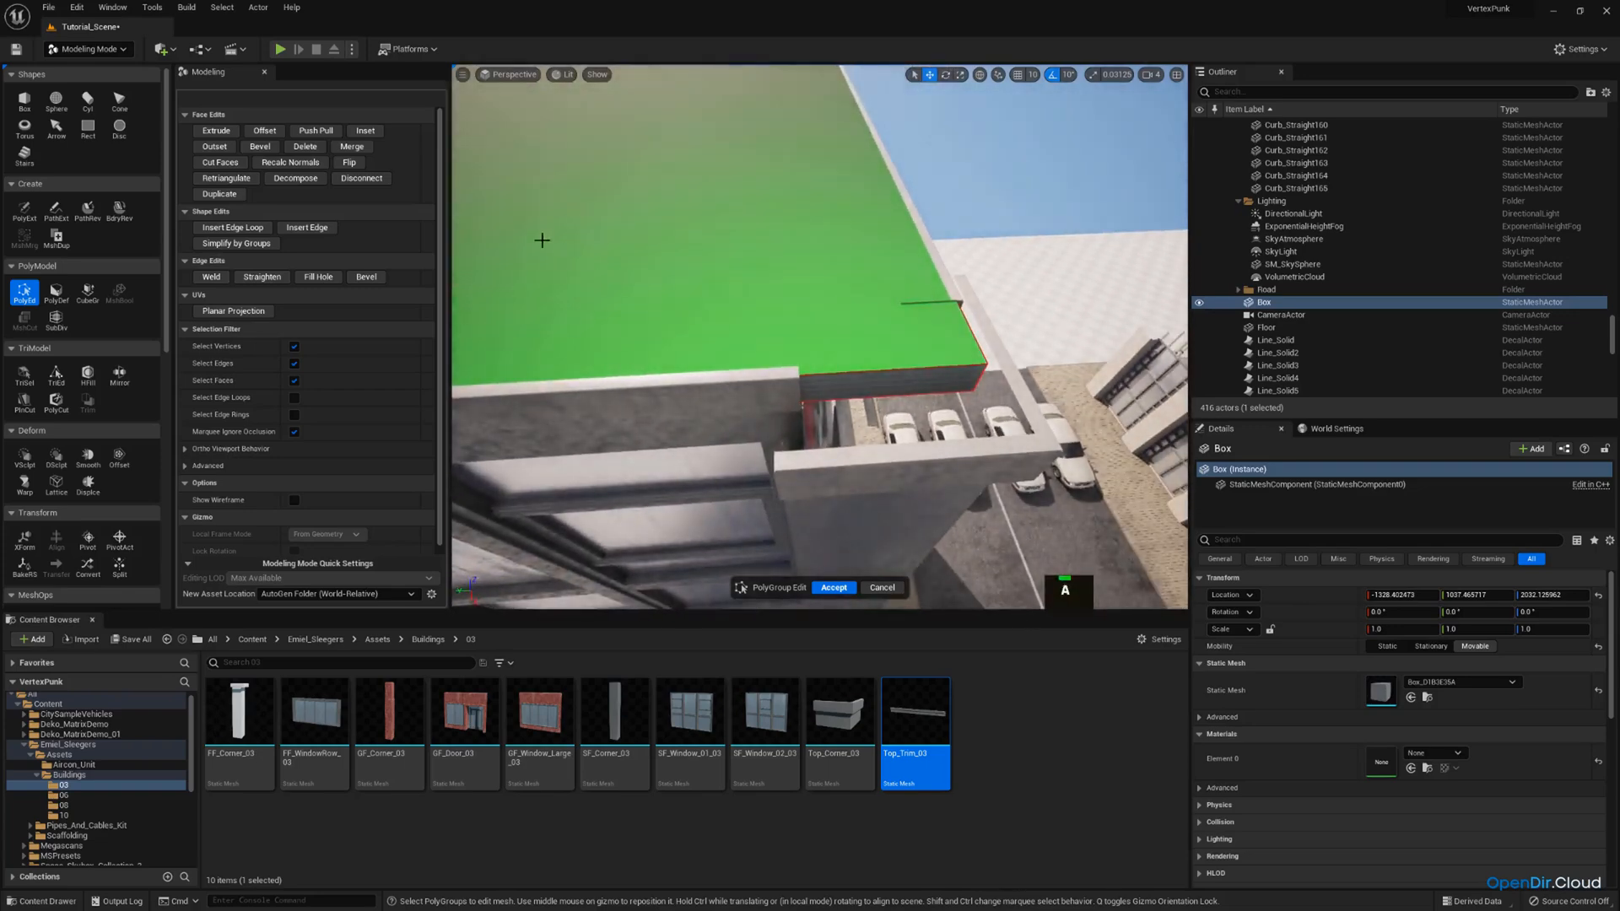
pyautogui.click(246, 230)
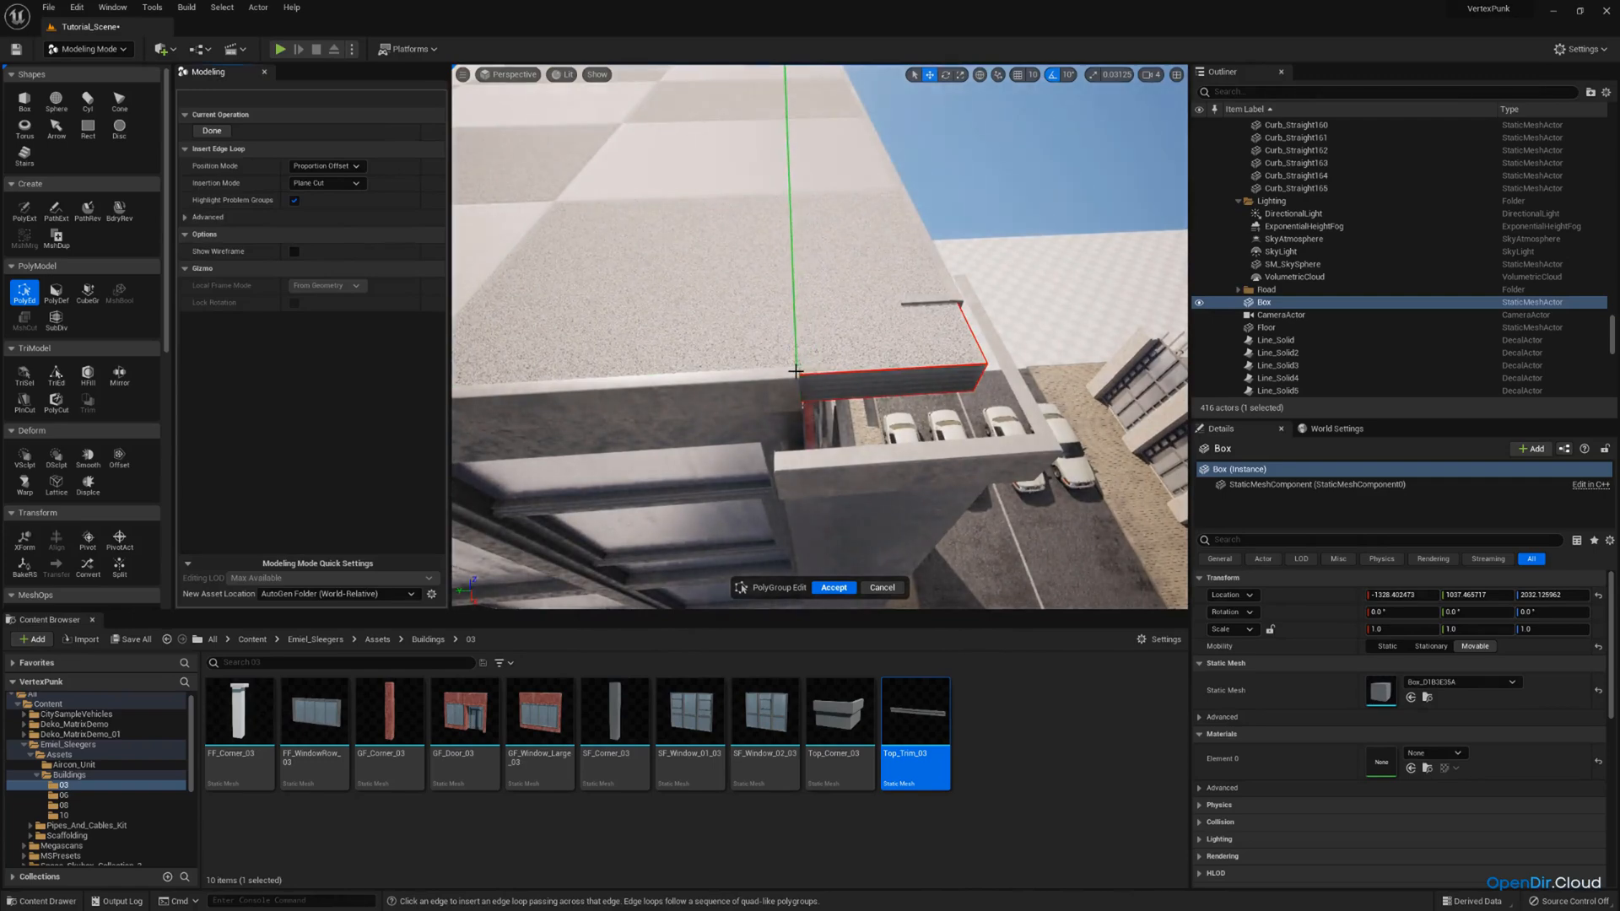
pyautogui.moveTo(901, 336); pyautogui.dragTo(991, 365, button='right')
pyautogui.press('d')
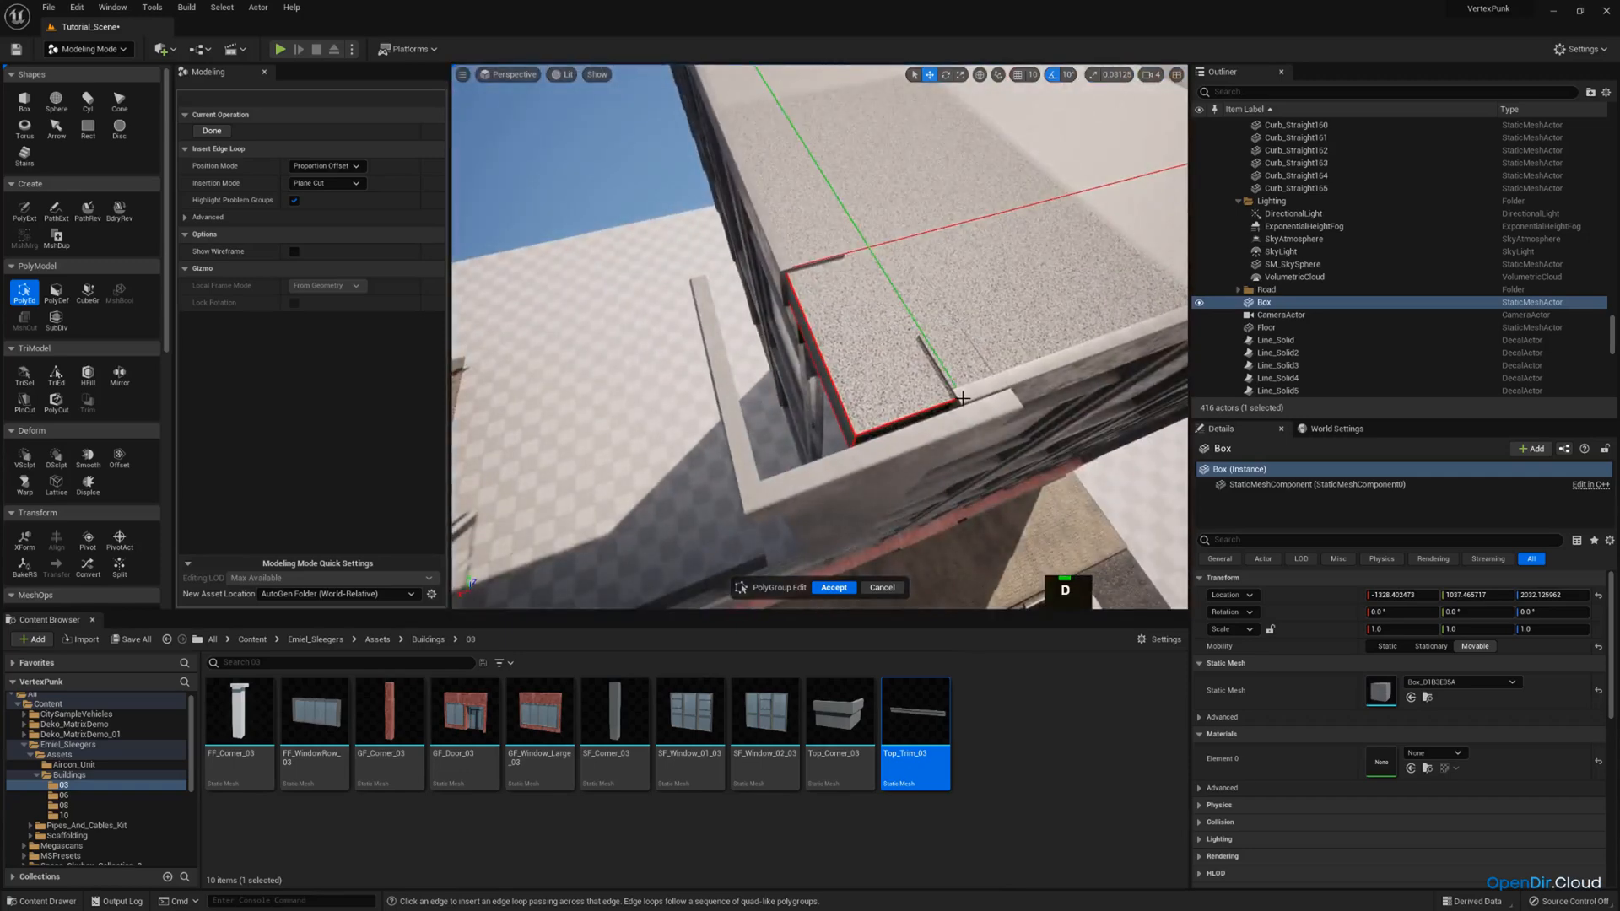
pyautogui.moveTo(920, 321); pyautogui.dragTo(1012, 309, button='right')
pyautogui.press('s')
pyautogui.press('w')
pyautogui.press('s')
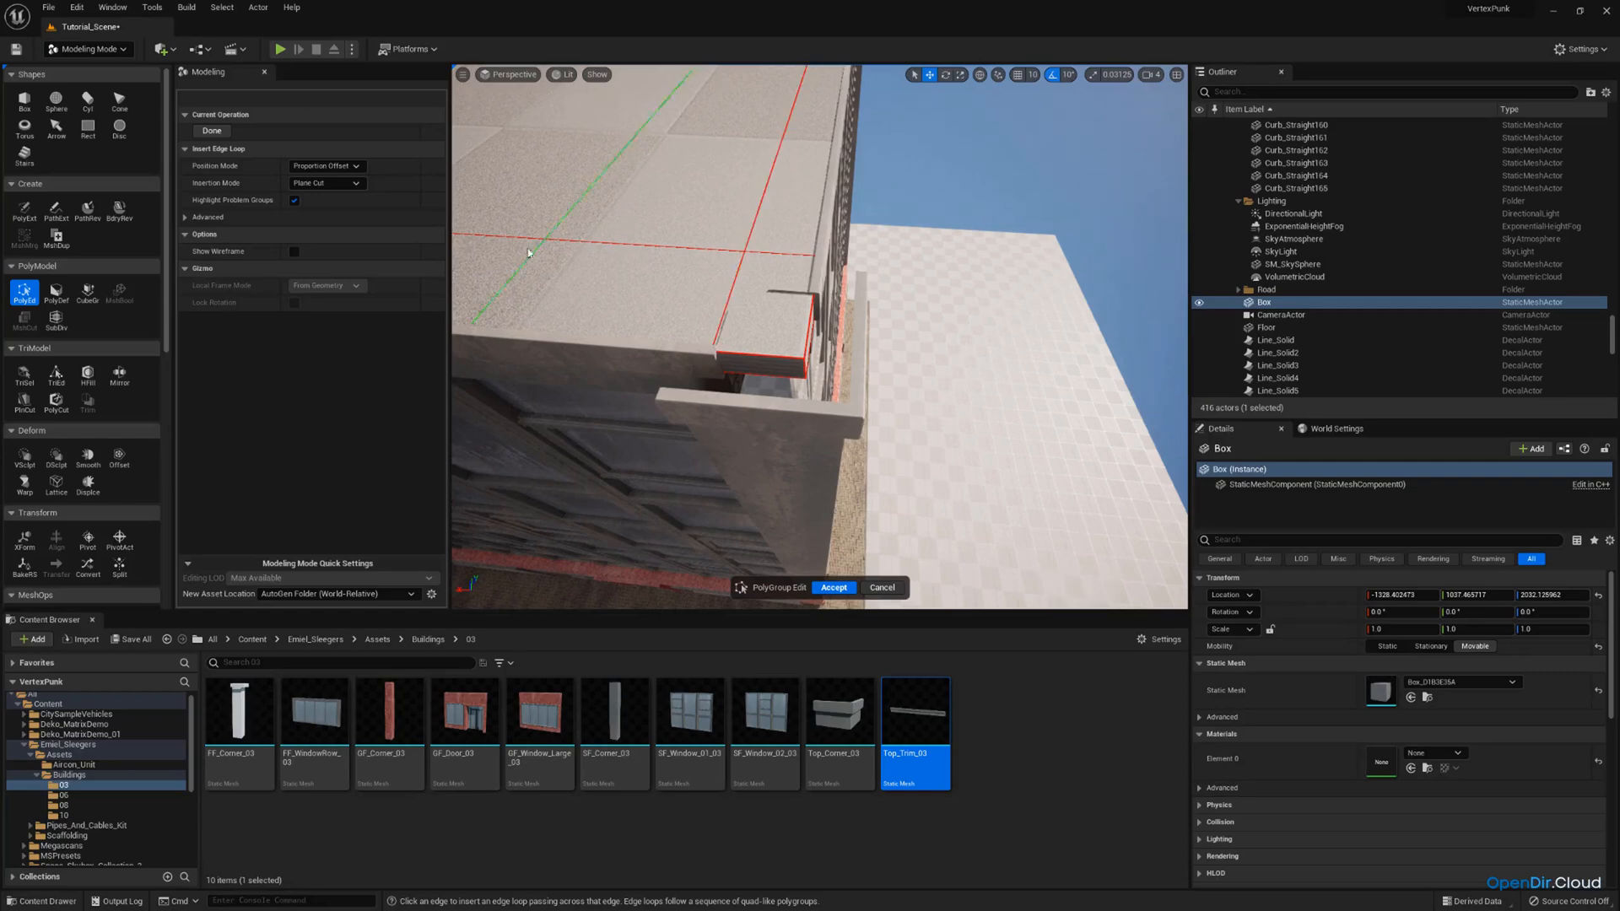
pyautogui.click(211, 130)
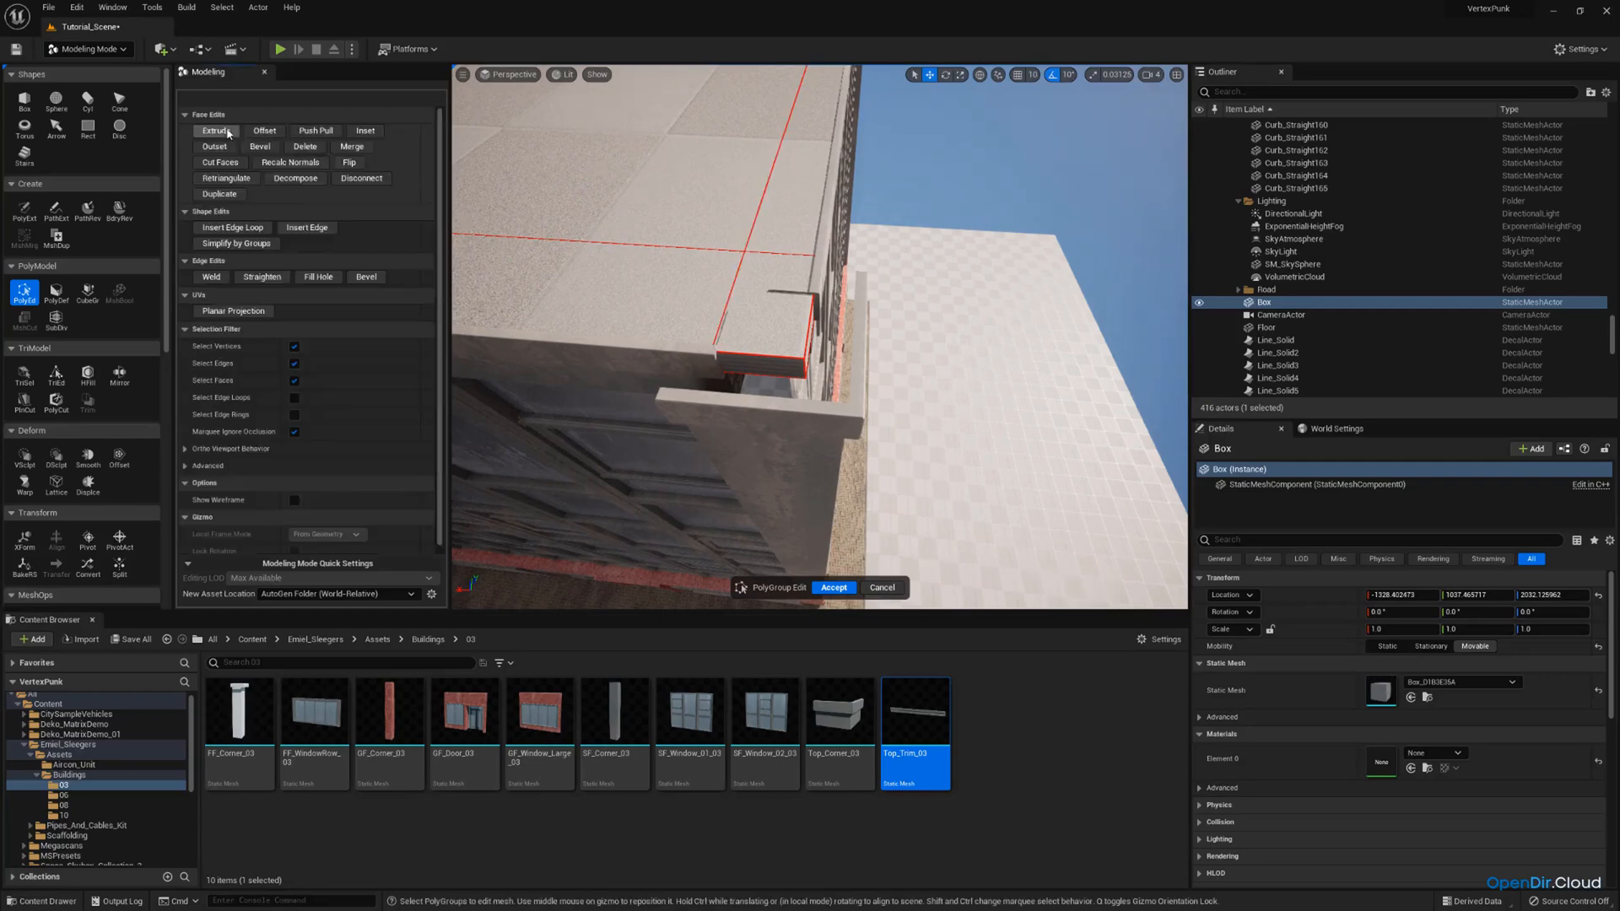
# Extrude the slab's narrow edge face at the first corner outward into the gap behind the parapet.
pyautogui.scroll(-5, 819, 338)
pyautogui.press('s')
pyautogui.press('a')
pyautogui.moveTo(736, 338); pyautogui.dragTo(772, 295, button='right')
pyautogui.press('w')
pyautogui.press('d')
pyautogui.click(216, 131)
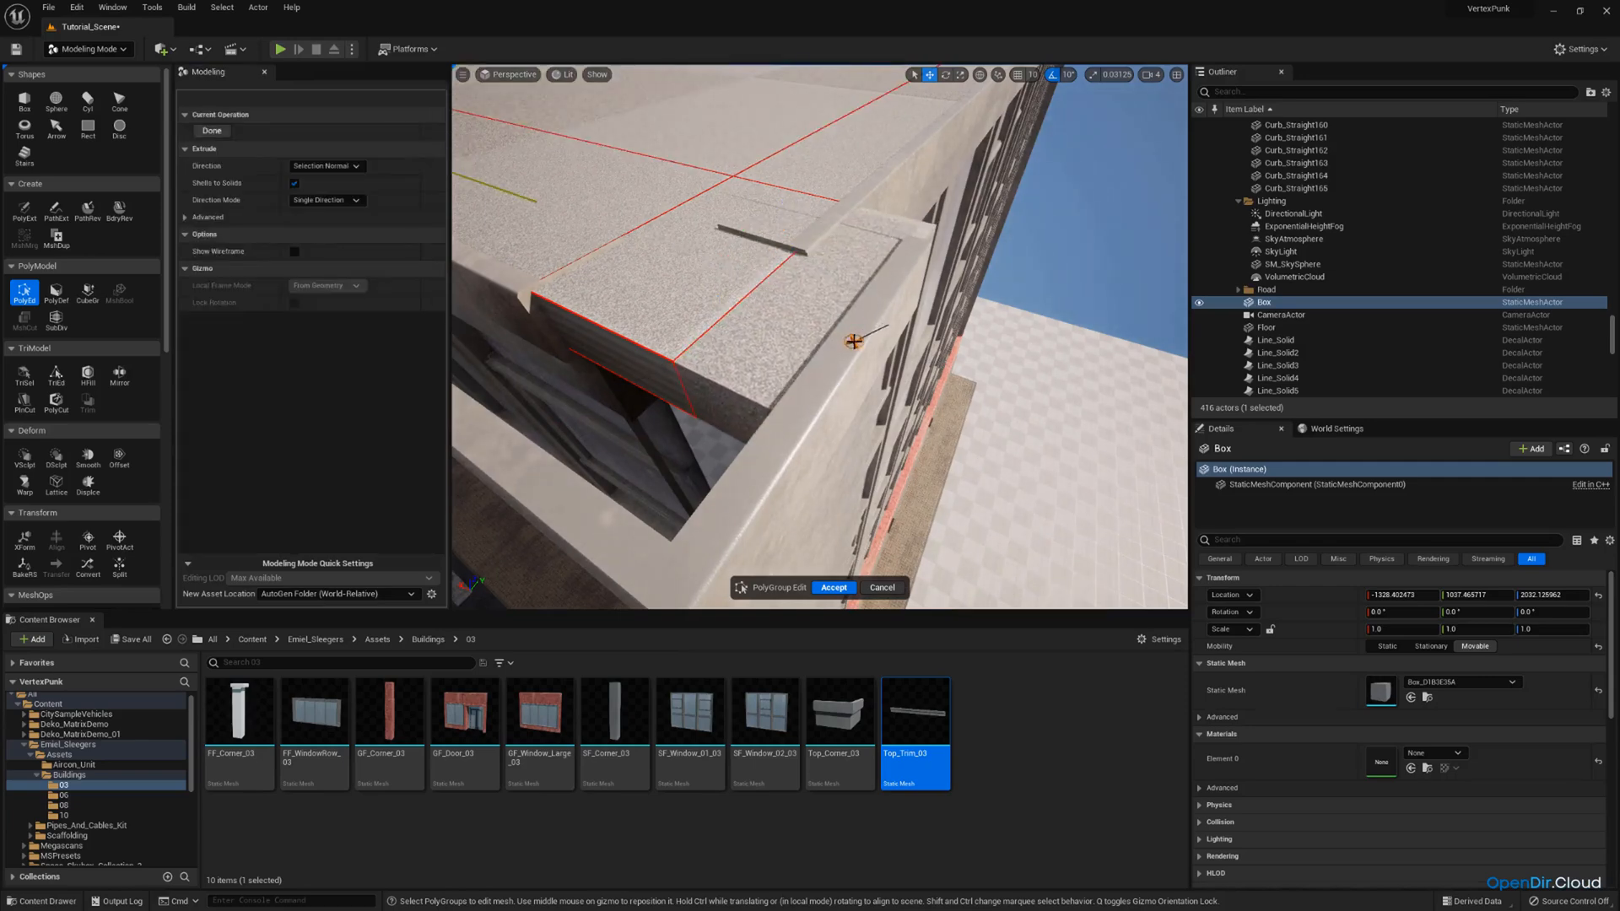
pyautogui.click(854, 341)
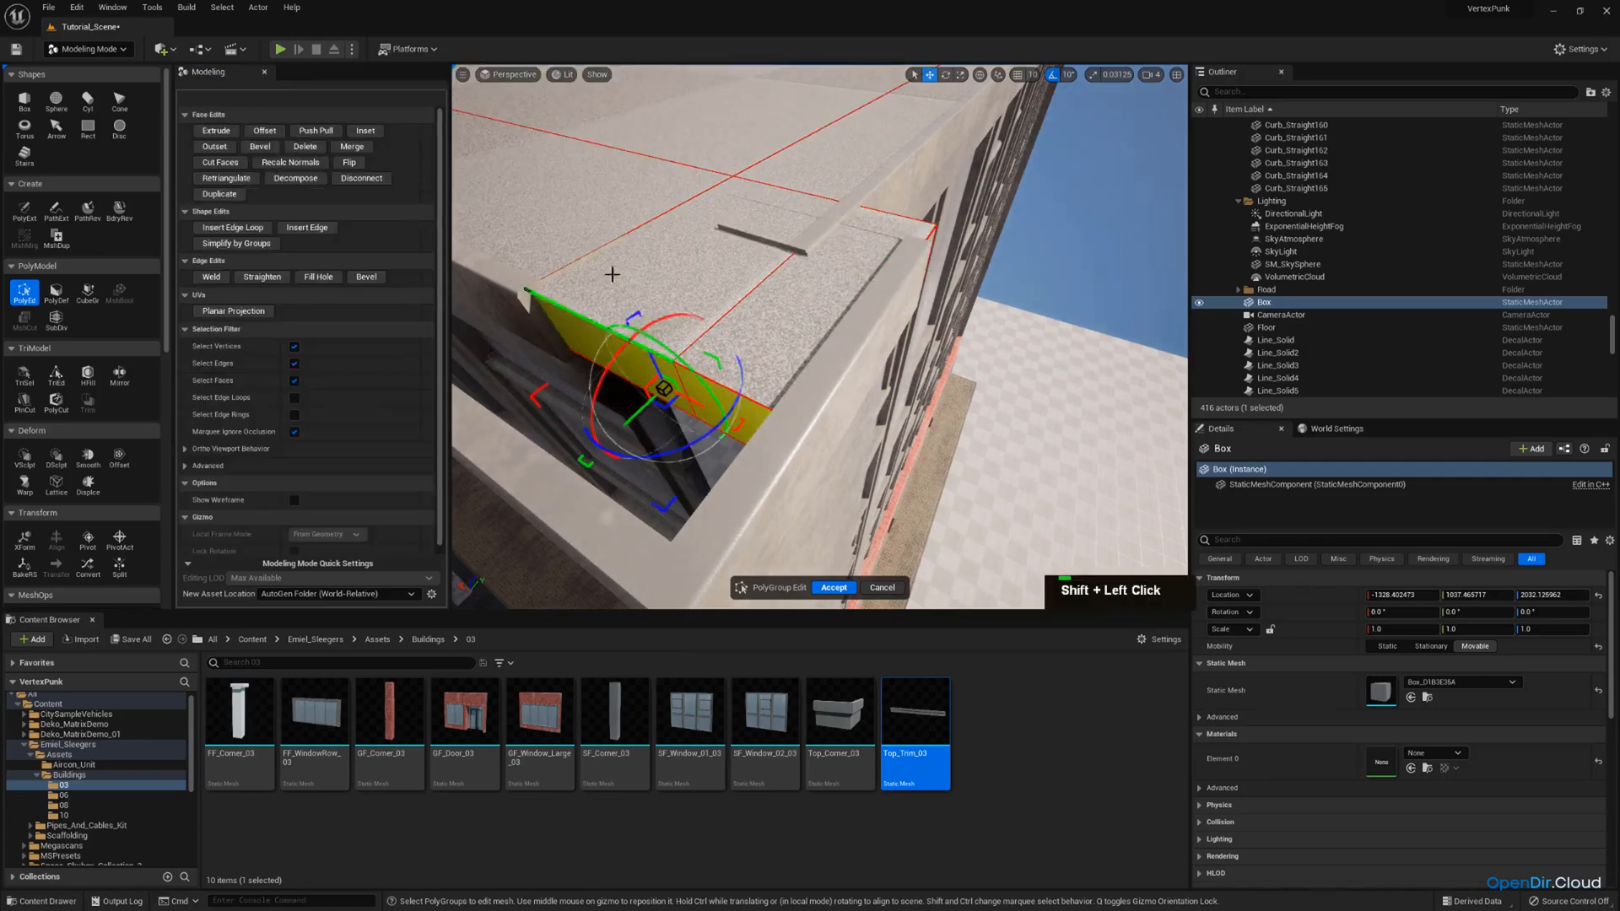
# Extrude the adjacent edge face at the same corner to fill the remaining gap up to the corner cap.
pyautogui.press('s')
pyautogui.moveTo(612, 274); pyautogui.dragTo(578, 278, button='right')
pyautogui.click(229, 131)
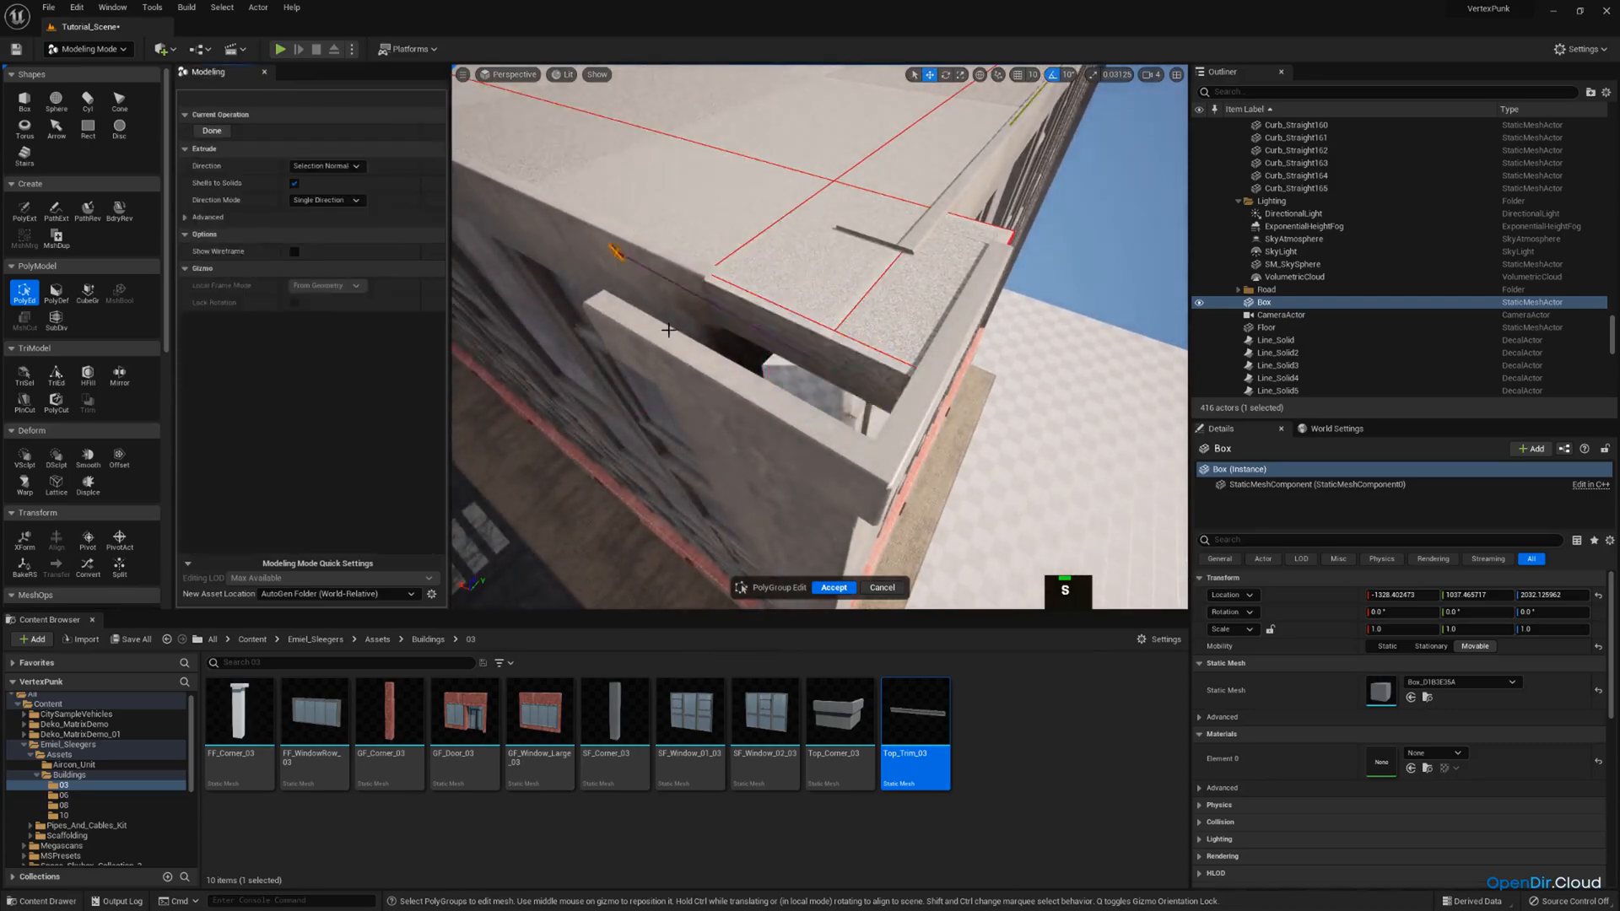
pyautogui.click(673, 350)
# Adjust the extruded face at the next roof corner so it reaches the inside of the parapet.
pyautogui.press('a')
pyautogui.moveTo(705, 296); pyautogui.dragTo(799, 249, button='right')
pyautogui.press('w')
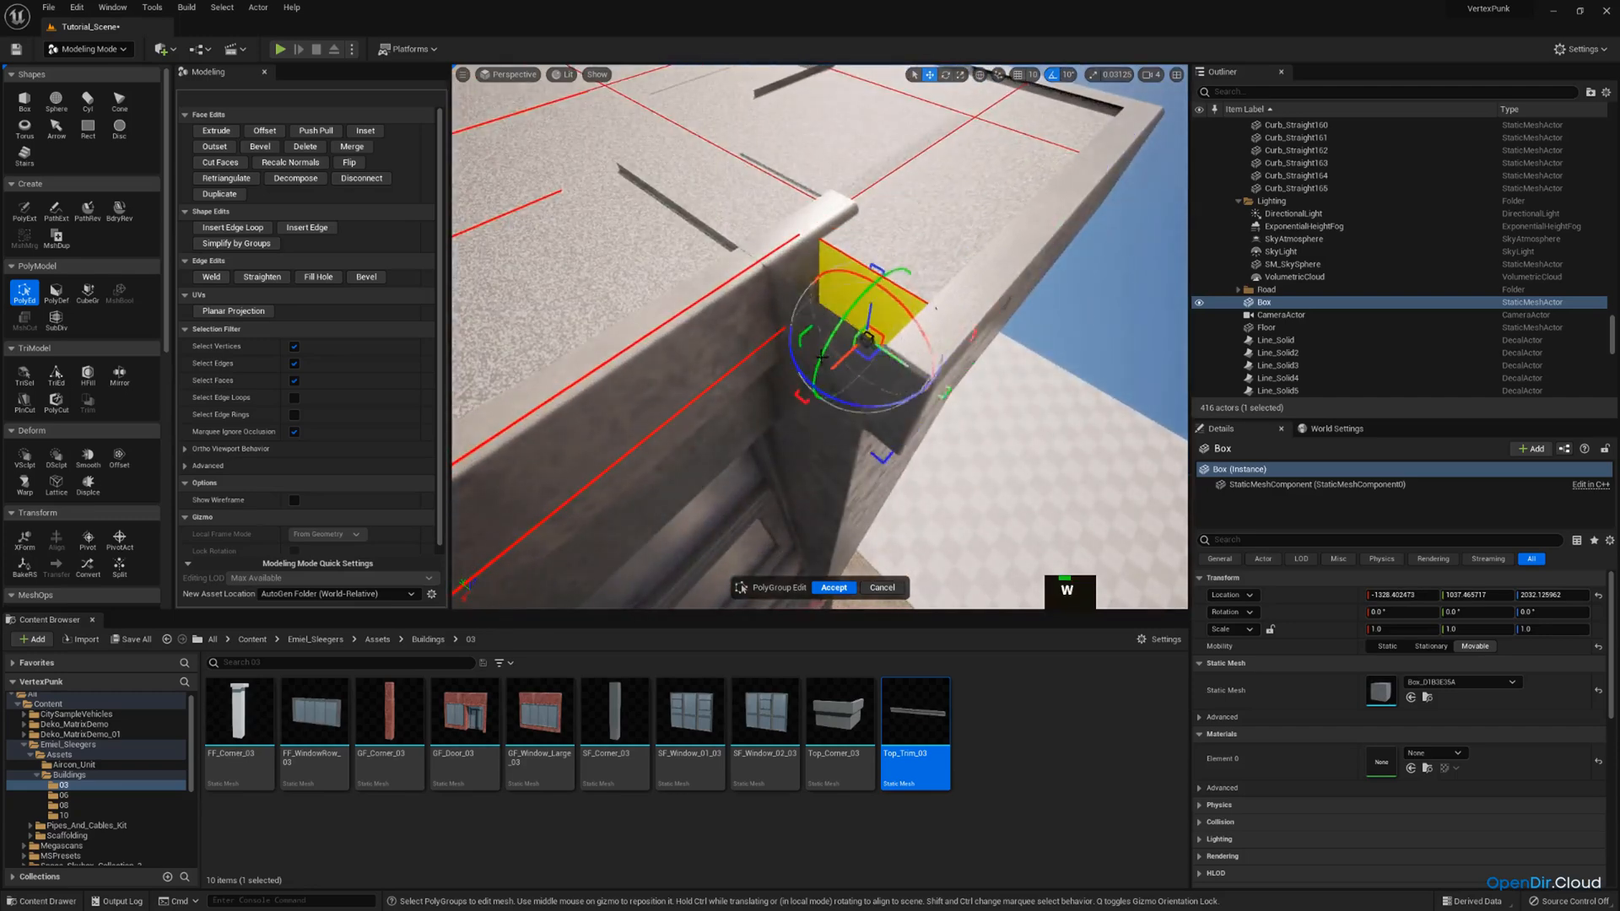
pyautogui.press('d')
pyautogui.moveTo(794, 365); pyautogui.dragTo(727, 335, button='right')
pyautogui.press('e')
pyautogui.press('w')
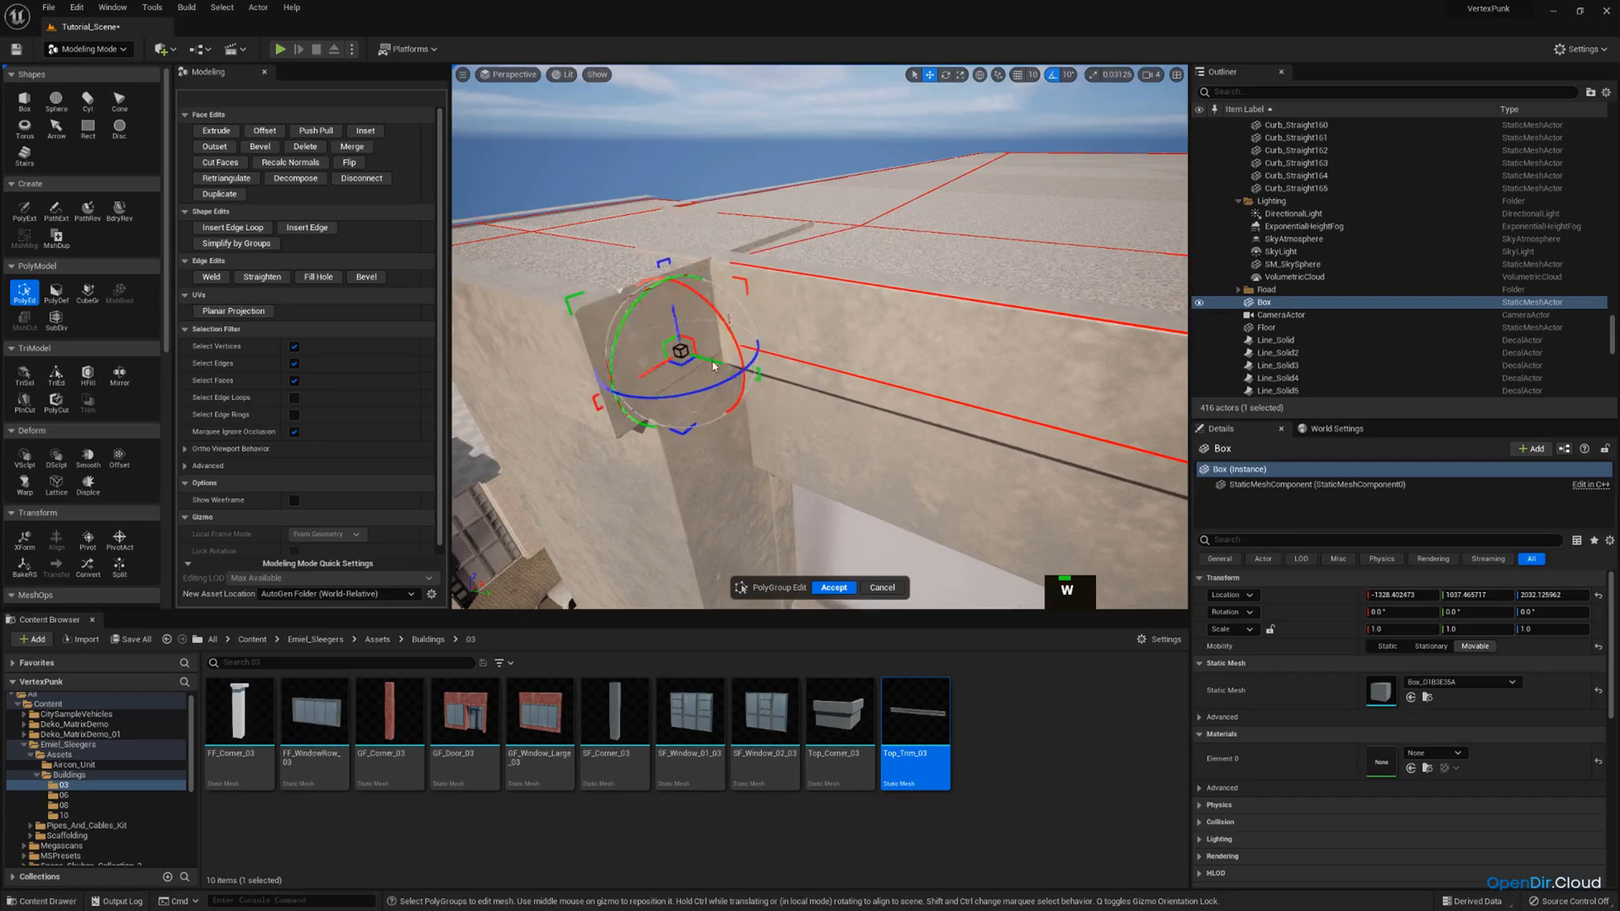
# Extrude the slab's edge face at the opposite roof corner outward into the corner cap's recess.
pyautogui.press('a')
pyautogui.moveTo(727, 325); pyautogui.dragTo(788, 346, button='right')
pyautogui.press('s')
pyautogui.press('e')
pyautogui.scroll(-1, 767, 334)
pyautogui.press('q')
pyautogui.press('w')
pyautogui.press('e')
pyautogui.press('e')
pyautogui.press('w')
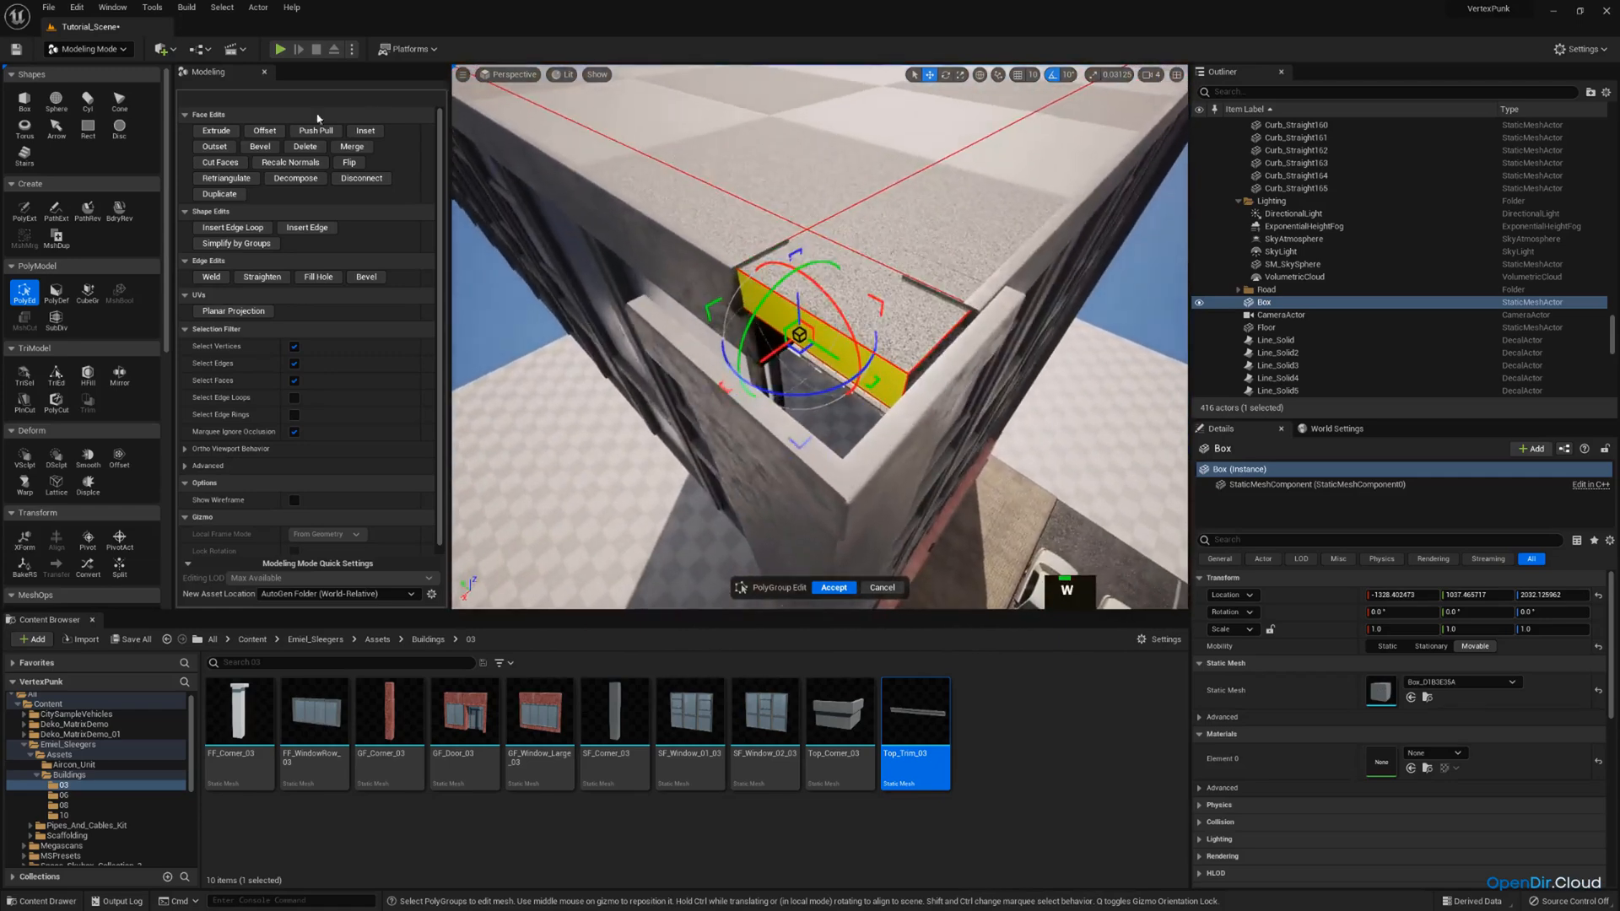
pyautogui.click(216, 132)
pyautogui.click(717, 363)
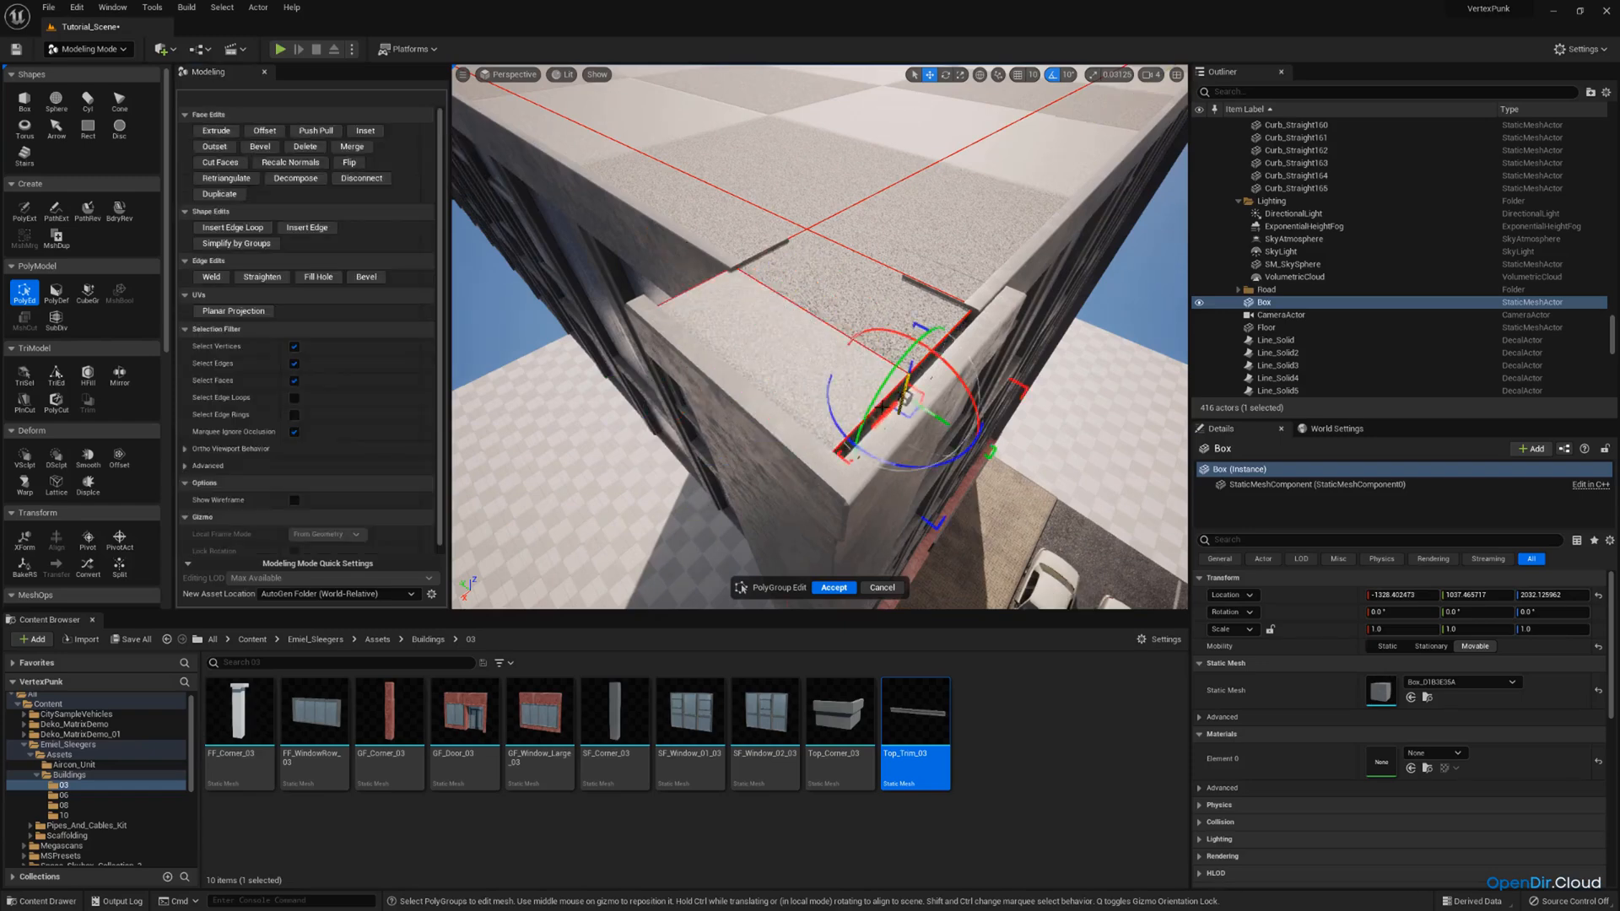
# Extrude the neighbouring edge face at this corner to close the last gap along the parapet.
pyautogui.keyDown('shift'); pyautogui.click(933, 362); pyautogui.keyUp('shift')
pyautogui.press('w')
pyautogui.moveTo(843, 186); pyautogui.dragTo(949, 173, button='right')
pyautogui.press('s')
pyautogui.click(238, 132)
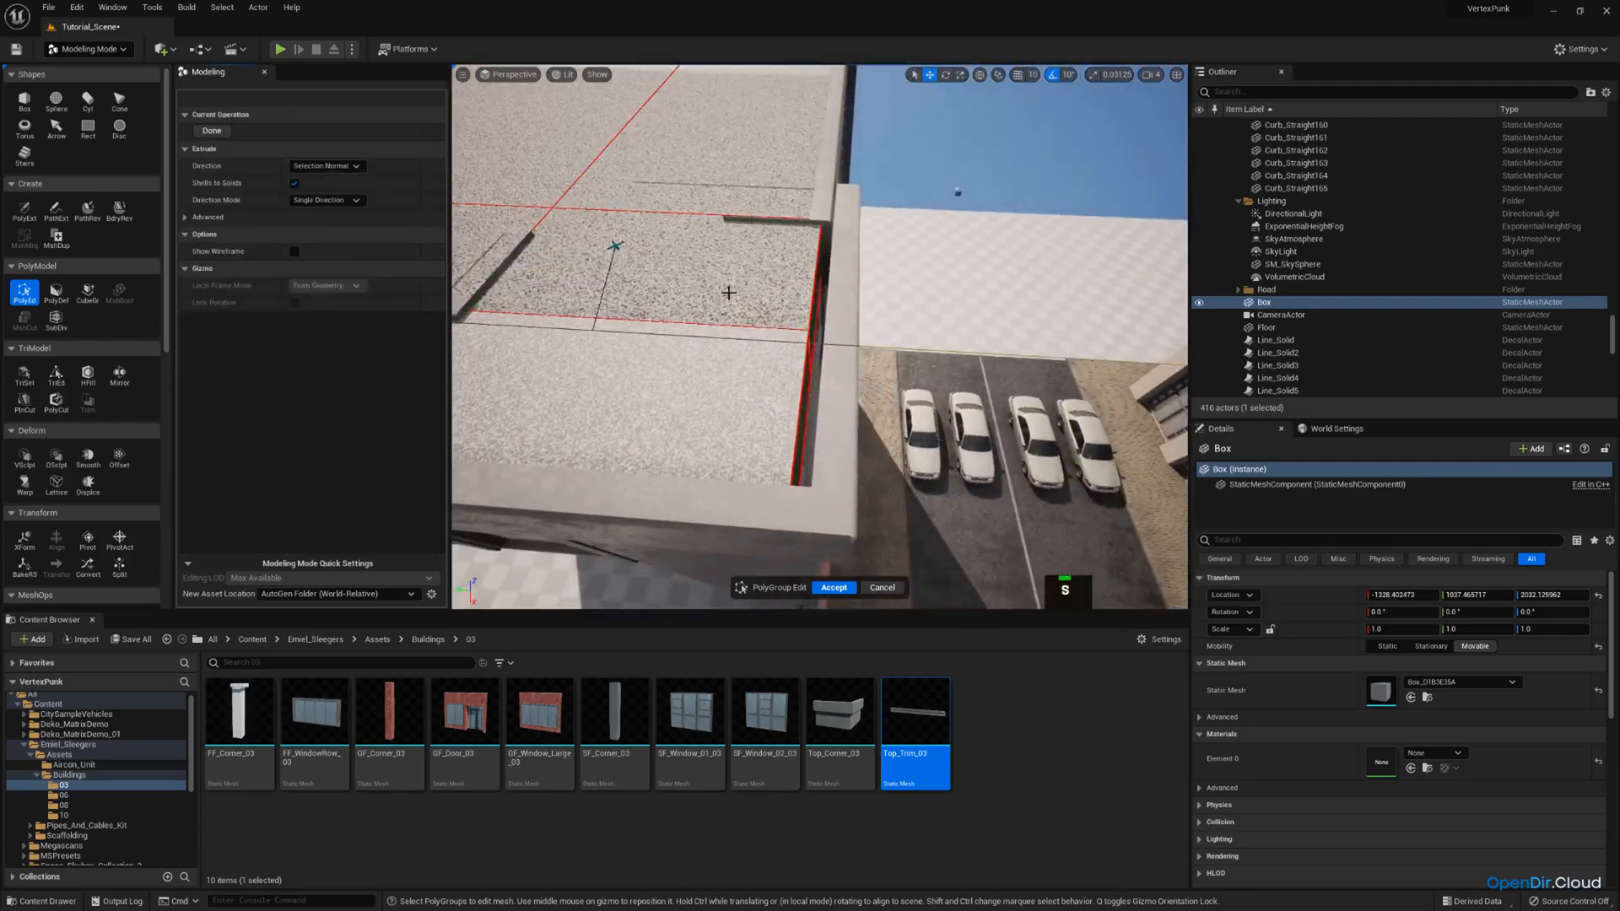
pyautogui.click(833, 333)
# Pull the extruded corner's exposed side face flush with the wall and accept the PolyGroup edits.
pyautogui.press('a')
pyautogui.moveTo(861, 325); pyautogui.dragTo(941, 329, button='right')
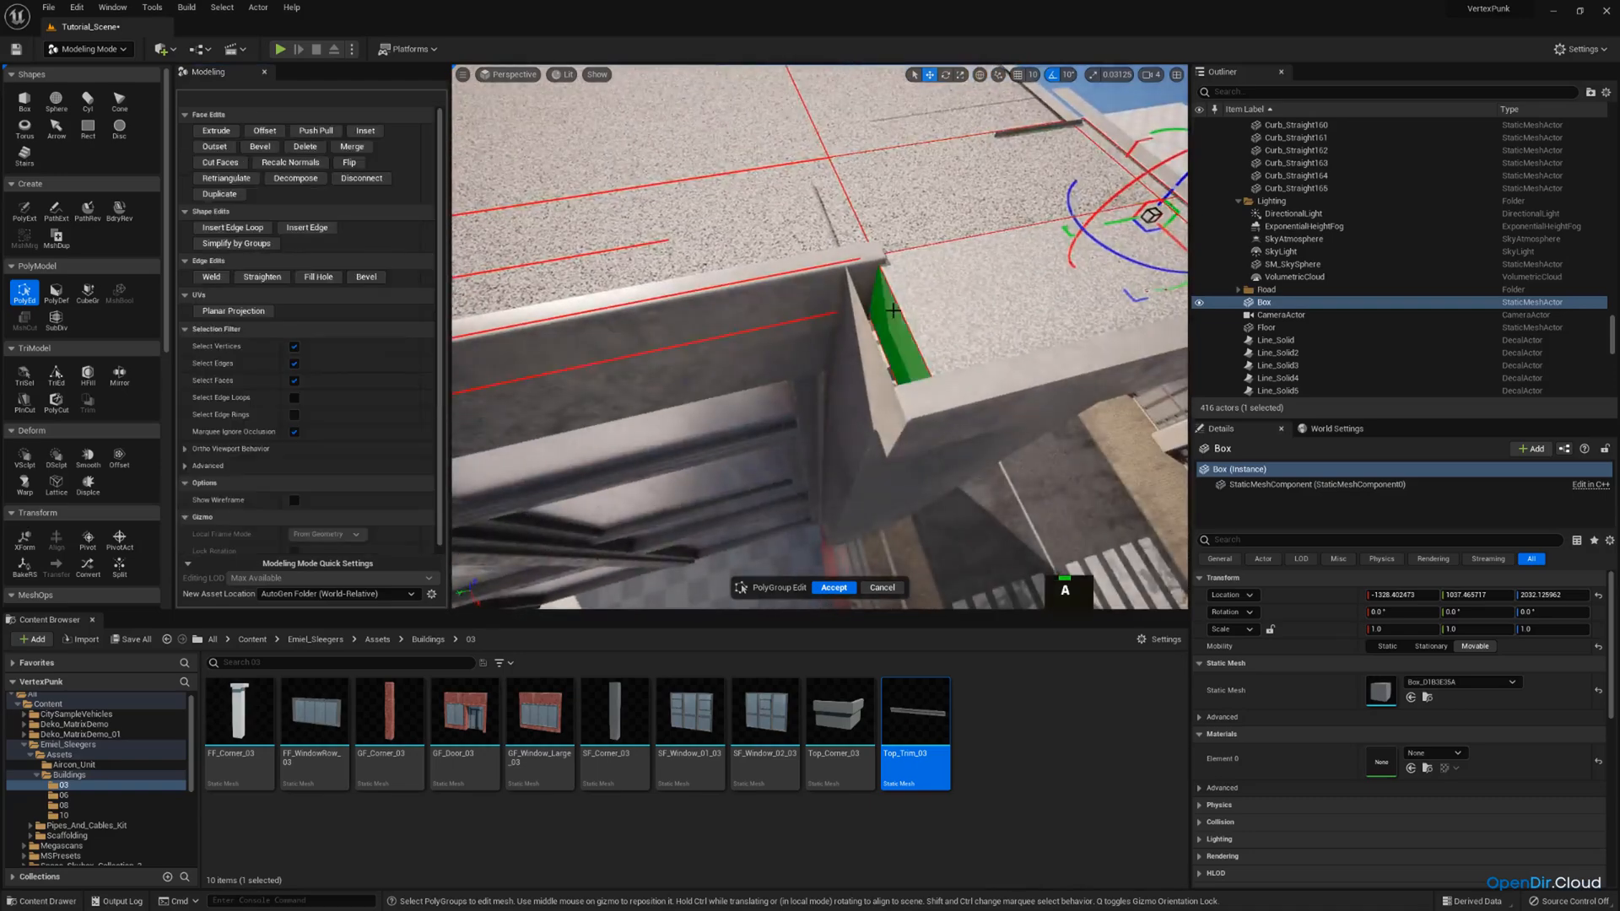
pyautogui.moveTo(861, 354); pyautogui.dragTo(839, 354)
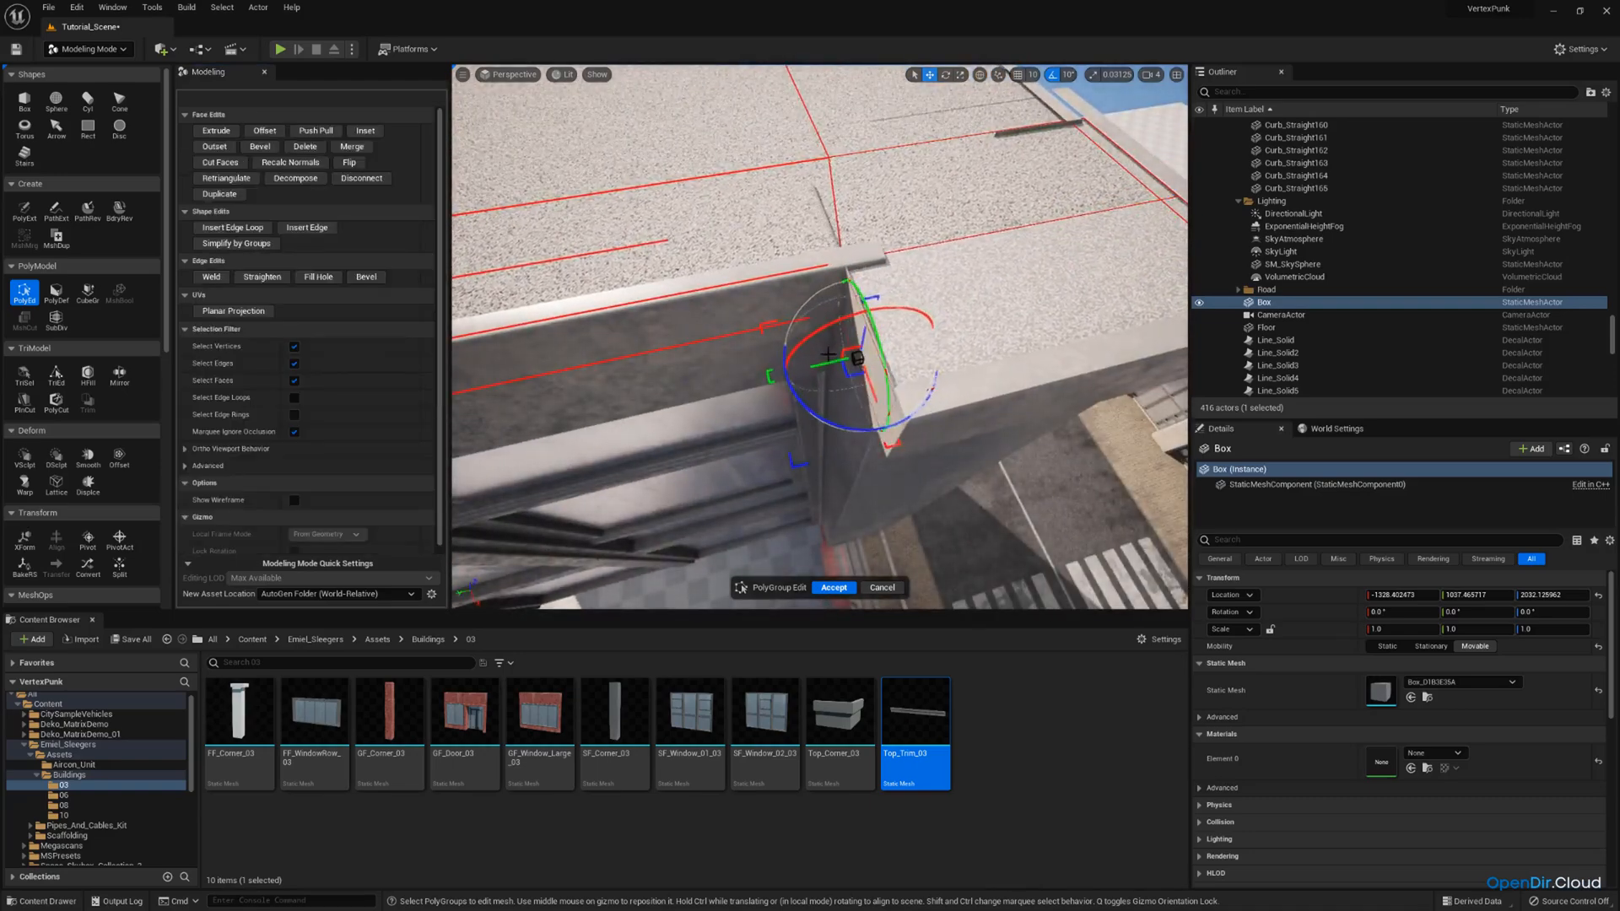
pyautogui.press('s')
pyautogui.moveTo(831, 355); pyautogui.dragTo(1068, 308, button='right')
pyautogui.press('w')
pyautogui.scroll(-3, 819, 338)
pyautogui.press('e')
pyautogui.click(851, 588)
# Create a second 100 × 100 × 100 box on the corner of the building's lower, still open roof section.
pyautogui.scroll(2, 875, 318)
pyautogui.press('e')
pyautogui.press('a')
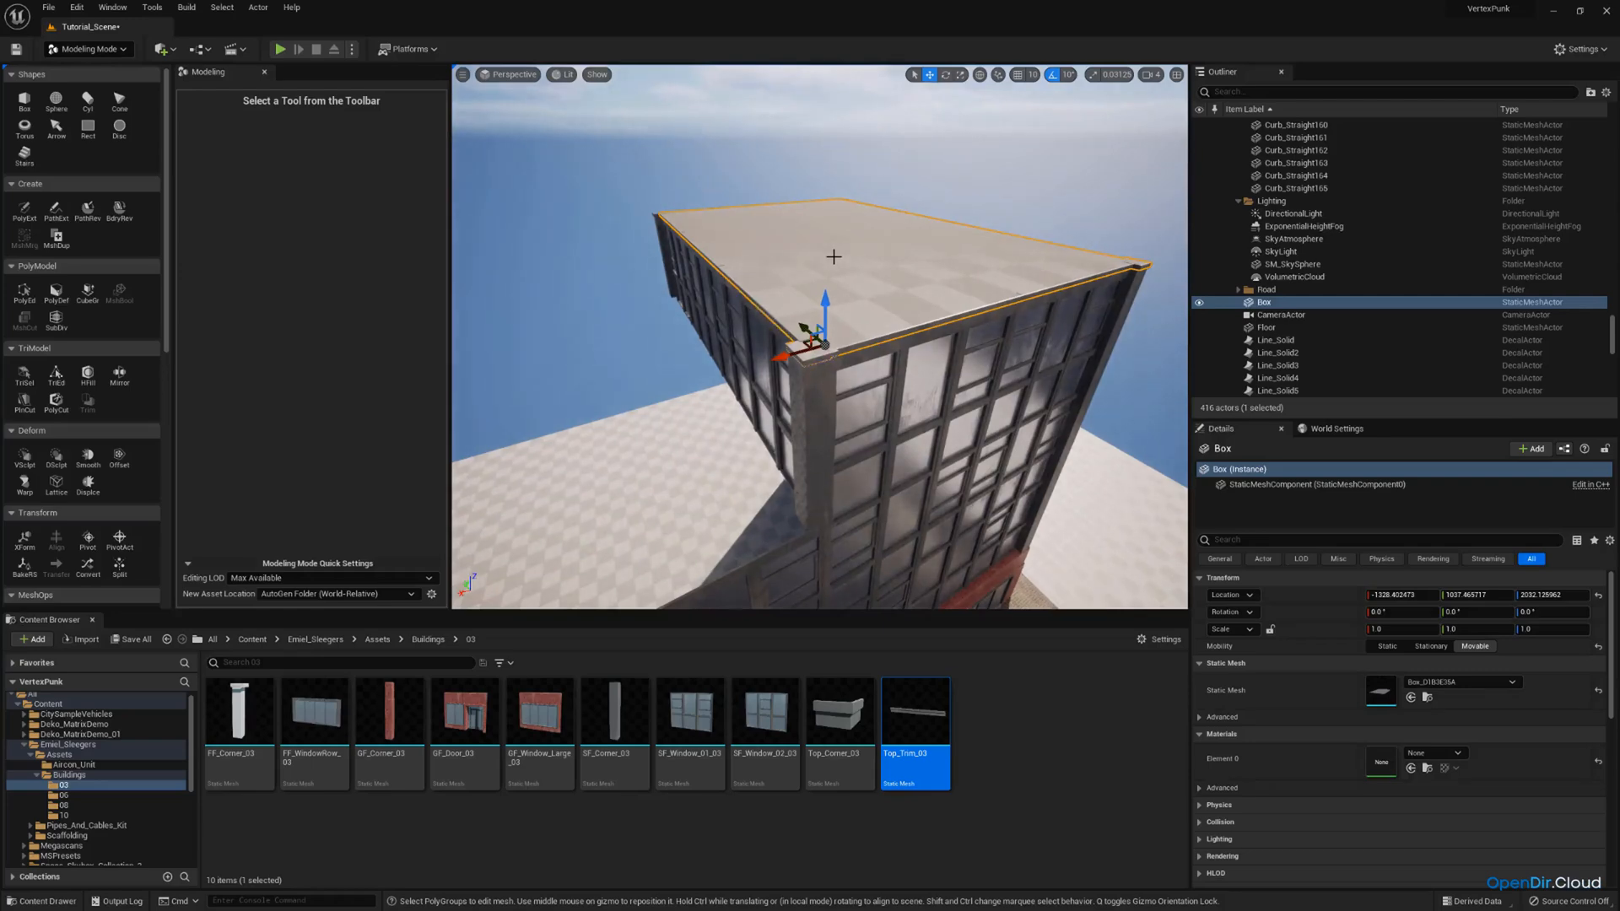
pyautogui.moveTo(834, 256); pyautogui.dragTo(790, 247, button='right')
pyautogui.press('q')
pyautogui.press('w')
pyautogui.press('a')
pyautogui.scroll(-2, 790, 247)
pyautogui.click(25, 100)
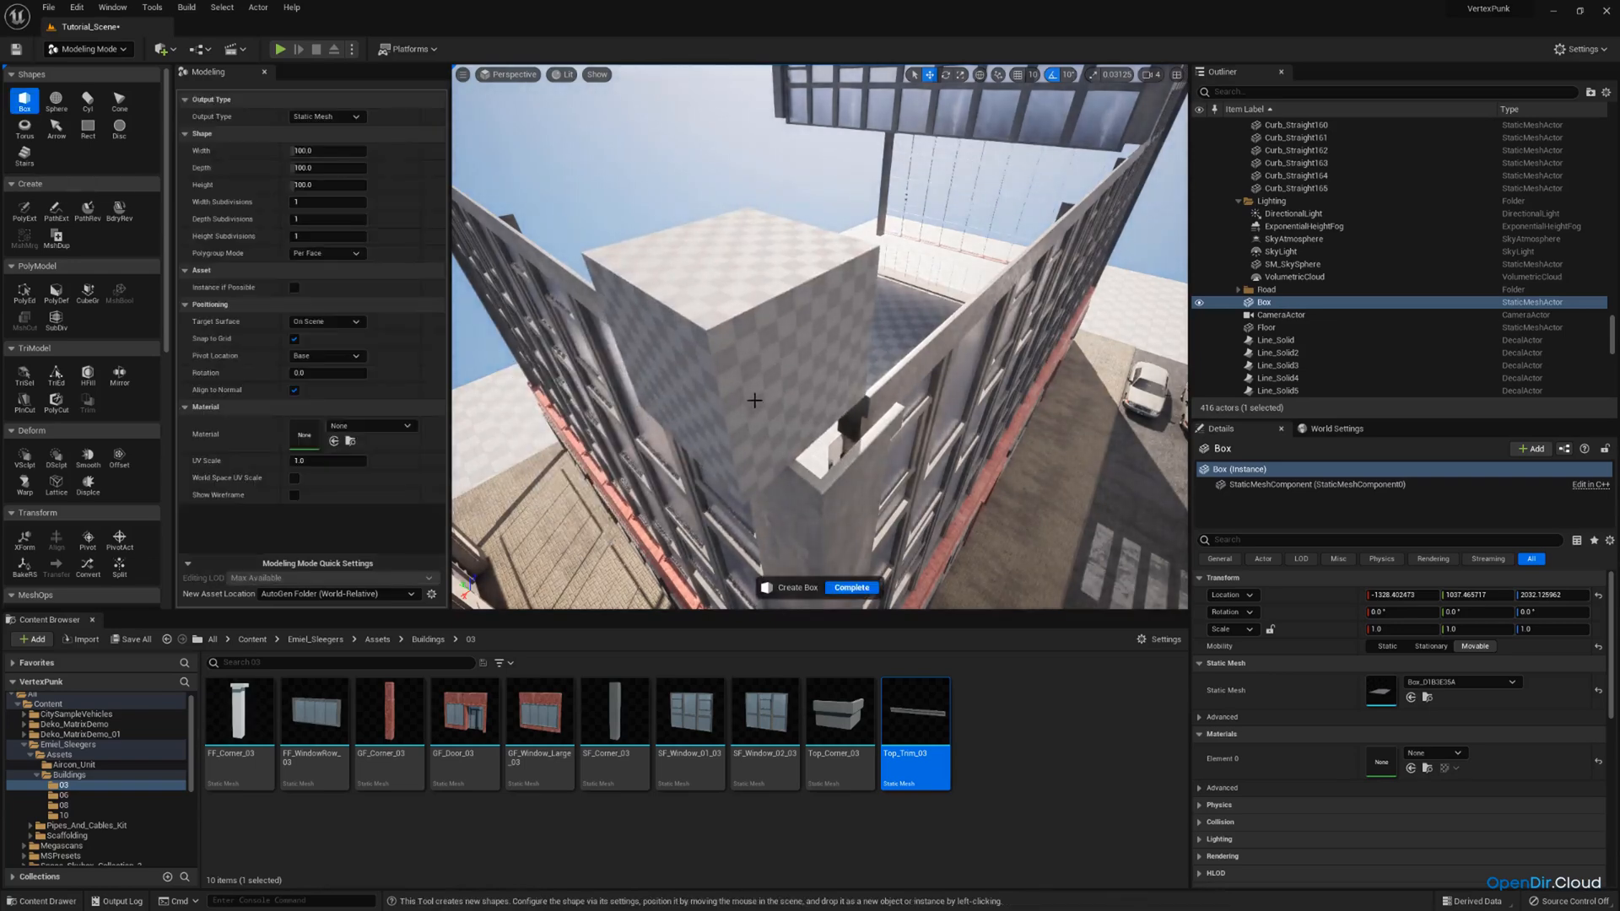
pyautogui.click(755, 401)
pyautogui.click(865, 589)
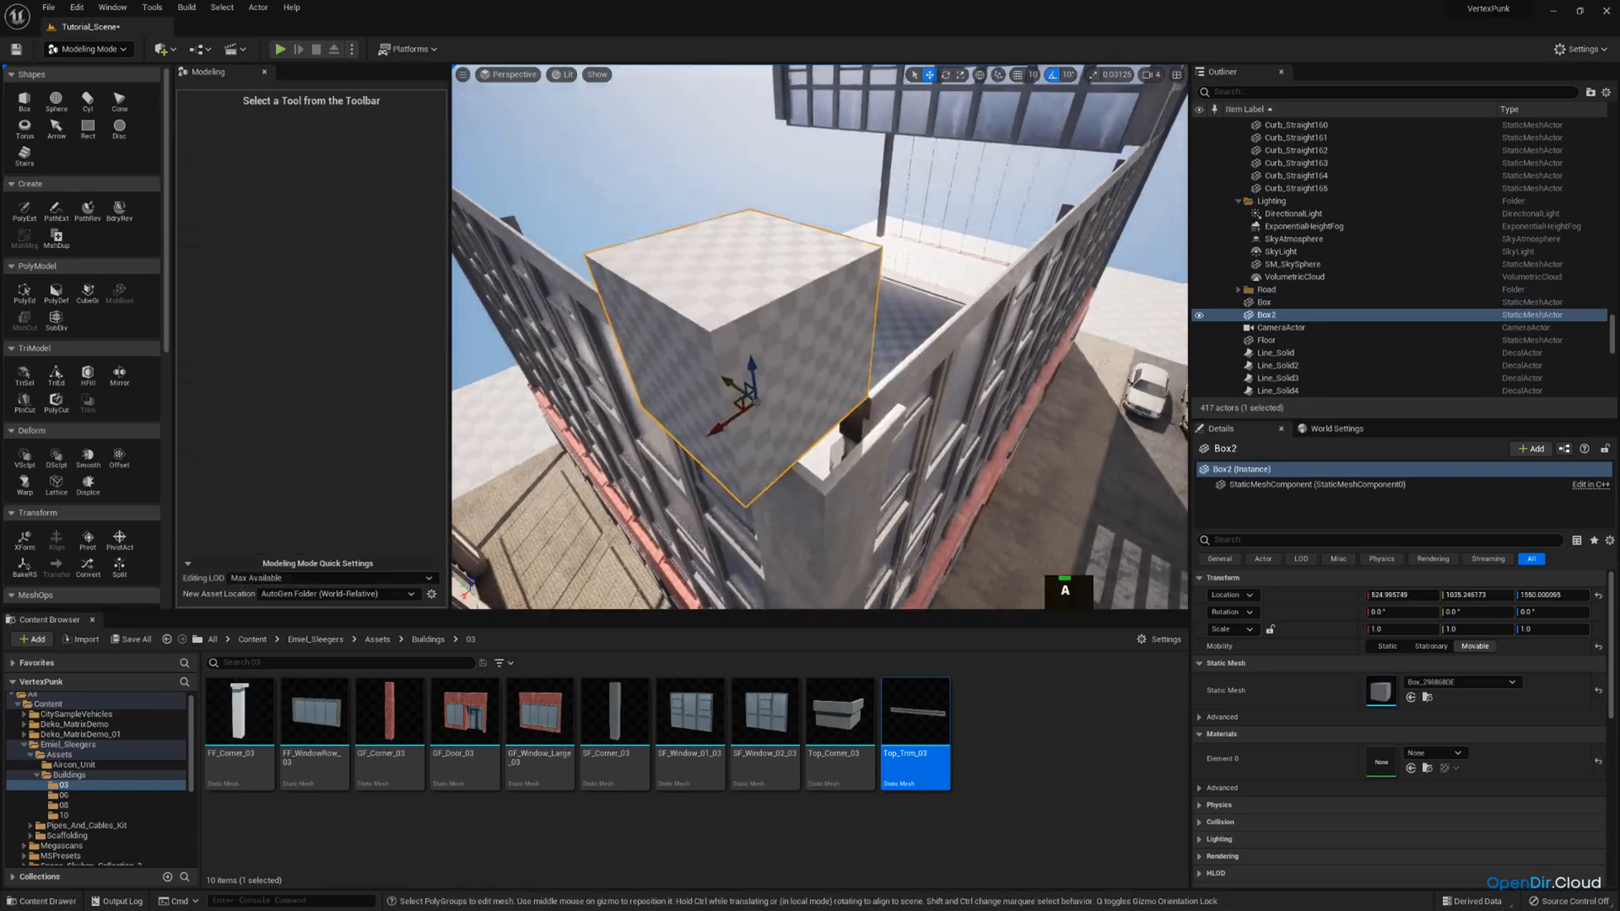
# Lower the new box onto the lower section's corner, to a Z location of about 1532.
pyautogui.press('a')
pyautogui.moveTo(865, 588); pyautogui.dragTo(802, 582, button='right')
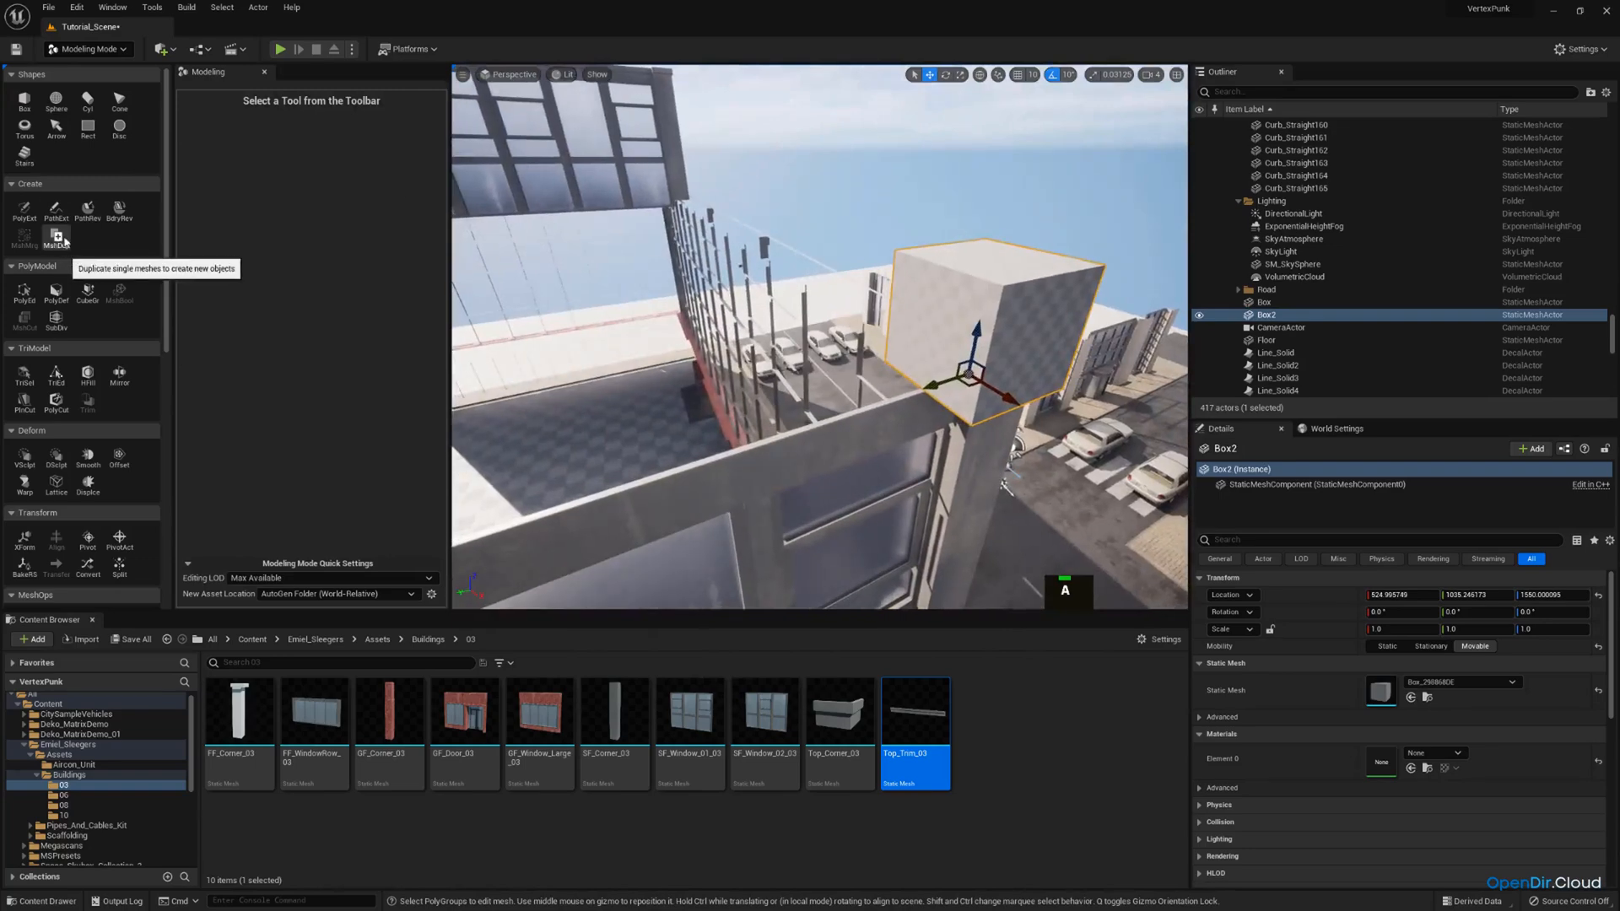
pyautogui.moveTo(793, 337)
pyautogui.mouseDown(button='right')
pyautogui.moveTo(709, 350)
pyautogui.moveTo(759, 337)
pyautogui.moveTo(734, 380)
pyautogui.moveTo(780, 359)
pyautogui.mouseUp(button='right')
pyautogui.press('w')
pyautogui.press('s')
pyautogui.scroll(-2, 760, 338)
pyautogui.press('q')
pyautogui.press('a')
pyautogui.moveTo(725, 283); pyautogui.dragTo(724, 277, button='right')
pyautogui.press('a')
pyautogui.moveTo(719, 300); pyautogui.dragTo(720, 317)
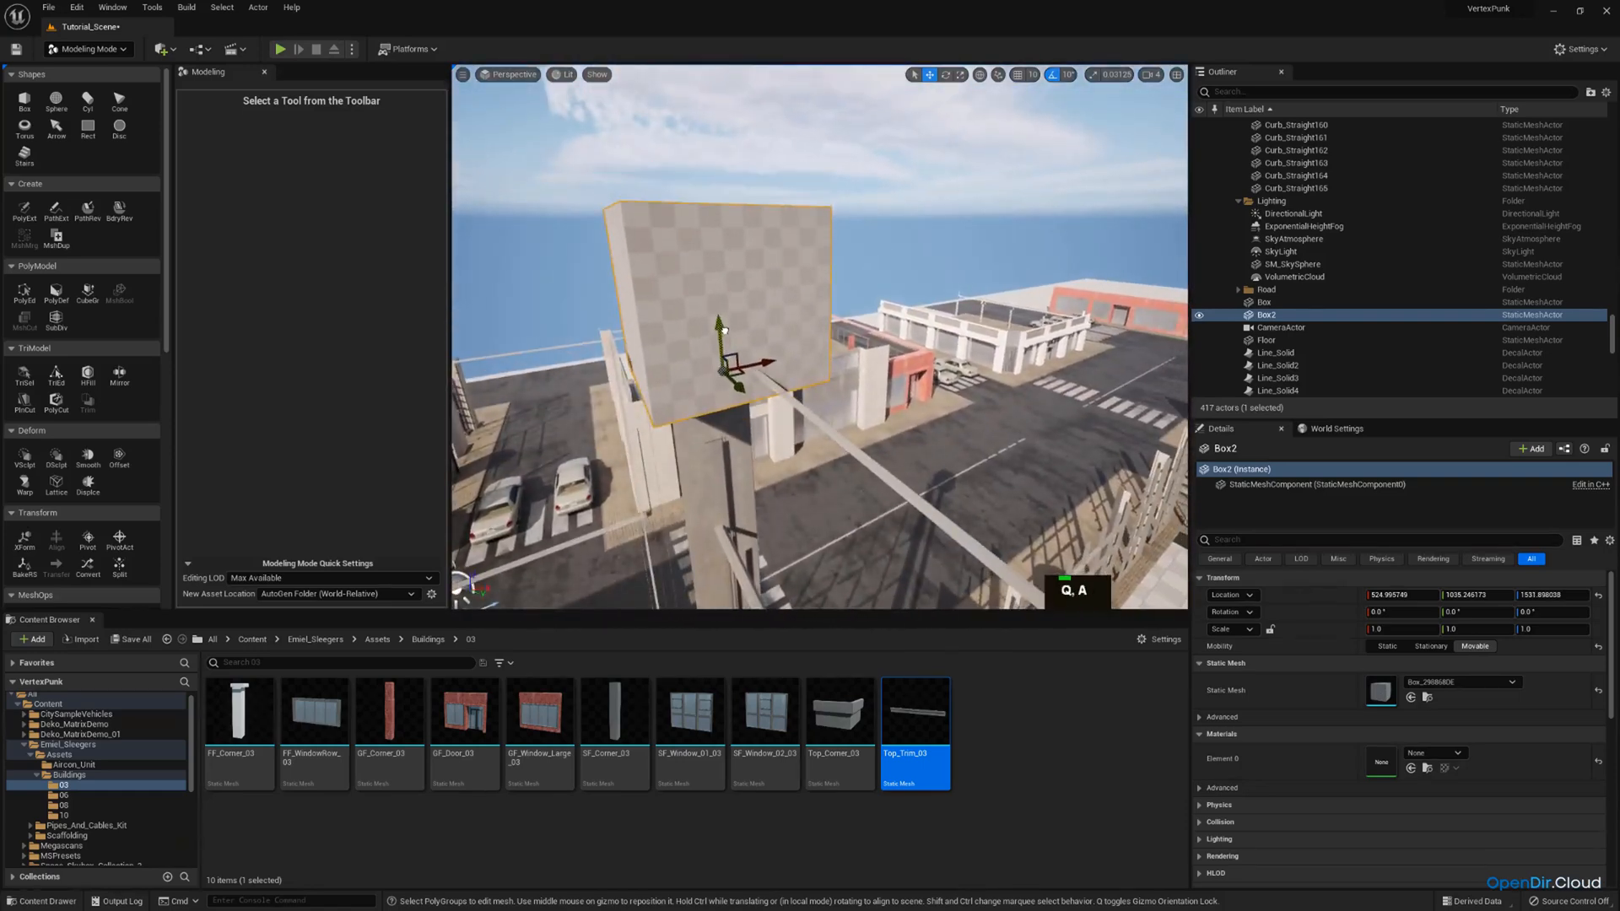
# Slide the box along X to about 477 so its side lines up with the corner recess.
pyautogui.moveTo(750, 333); pyautogui.dragTo(671, 368, button='right')
pyautogui.press('d')
pyautogui.press('w')
pyautogui.moveTo(840, 352); pyautogui.dragTo(758, 358)
pyautogui.press('d')
pyautogui.moveTo(758, 358); pyautogui.dragTo(664, 329, button='right')
pyautogui.press('s')
pyautogui.press('w')
pyautogui.press('a')
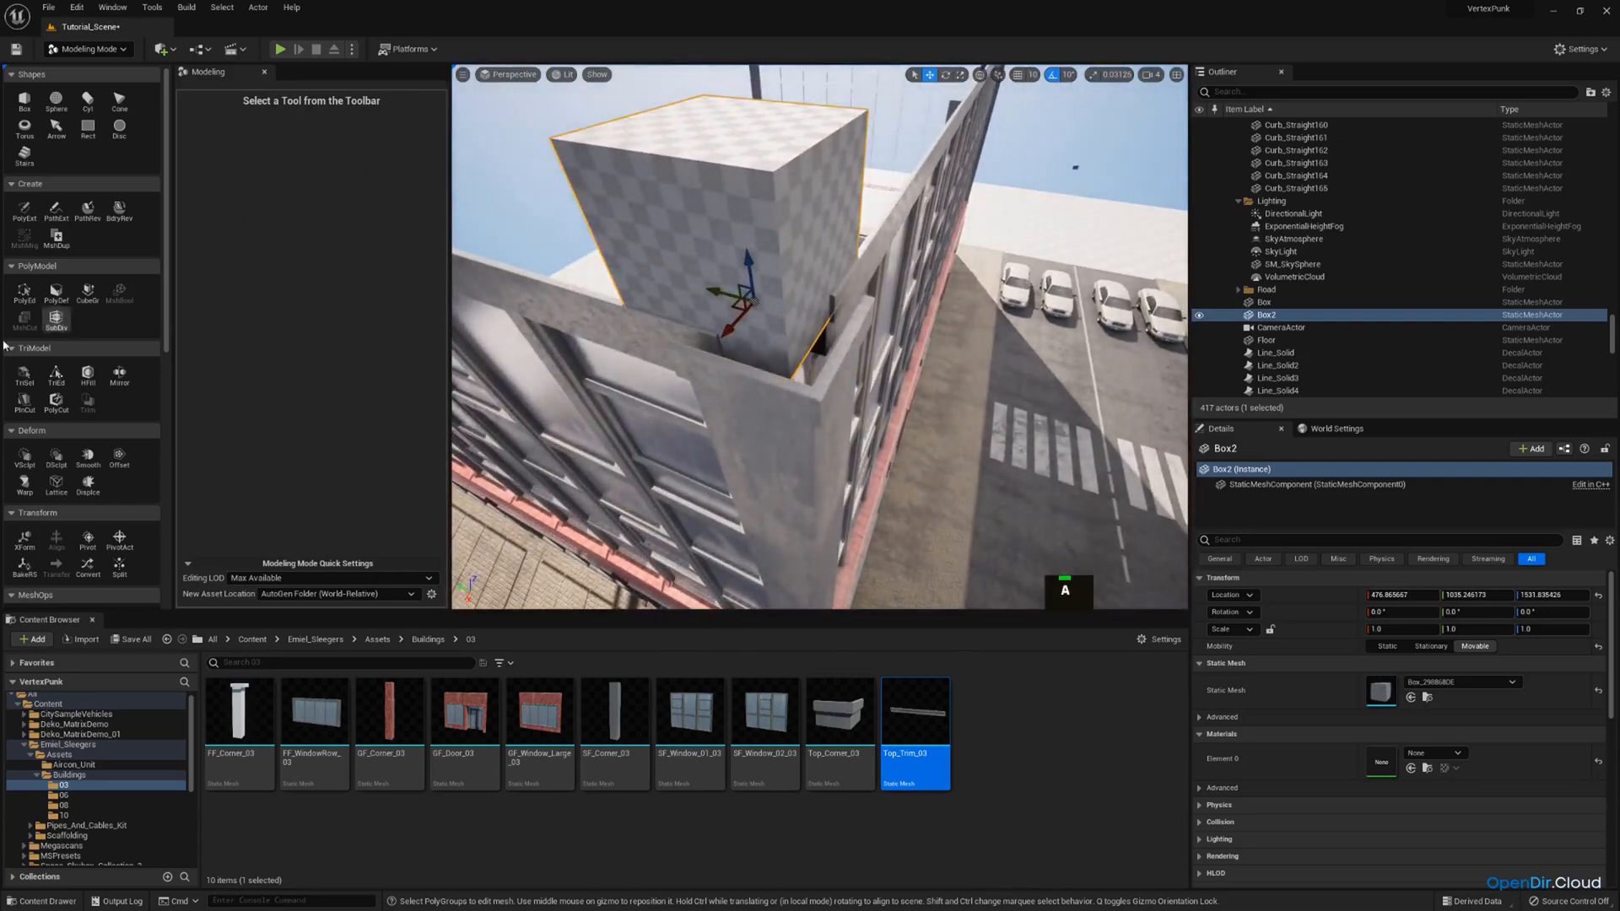
# Start a PolyGroup edit on the box and lower its top face to parapet level, forming a thin slab.
pyautogui.click(25, 291)
pyautogui.click(662, 127)
pyautogui.moveTo(661, 126); pyautogui.dragTo(739, 317, button='right')
pyautogui.moveTo(739, 317); pyautogui.dragTo(739, 325)
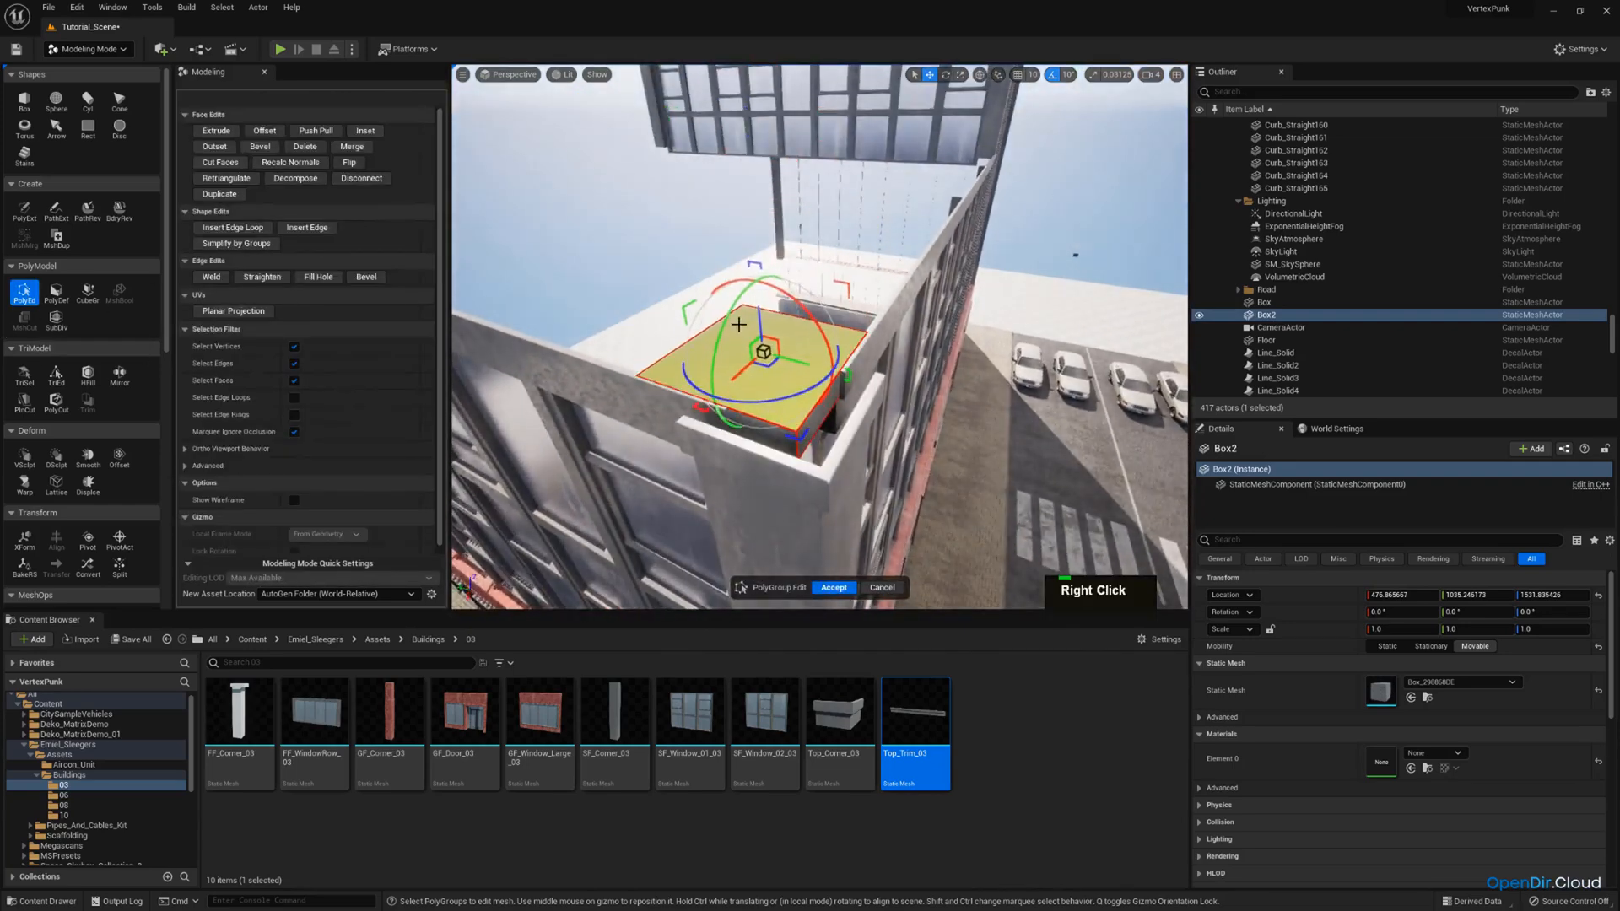
# Pull the slab's side face along the parapet to the opposite corner of the lower roof section.
pyautogui.press('a')
pyautogui.moveTo(823, 317); pyautogui.dragTo(928, 330, button='right')
pyautogui.click(823, 317)
pyautogui.moveTo(822, 318); pyautogui.dragTo(759, 317, button='right')
pyautogui.press('a')
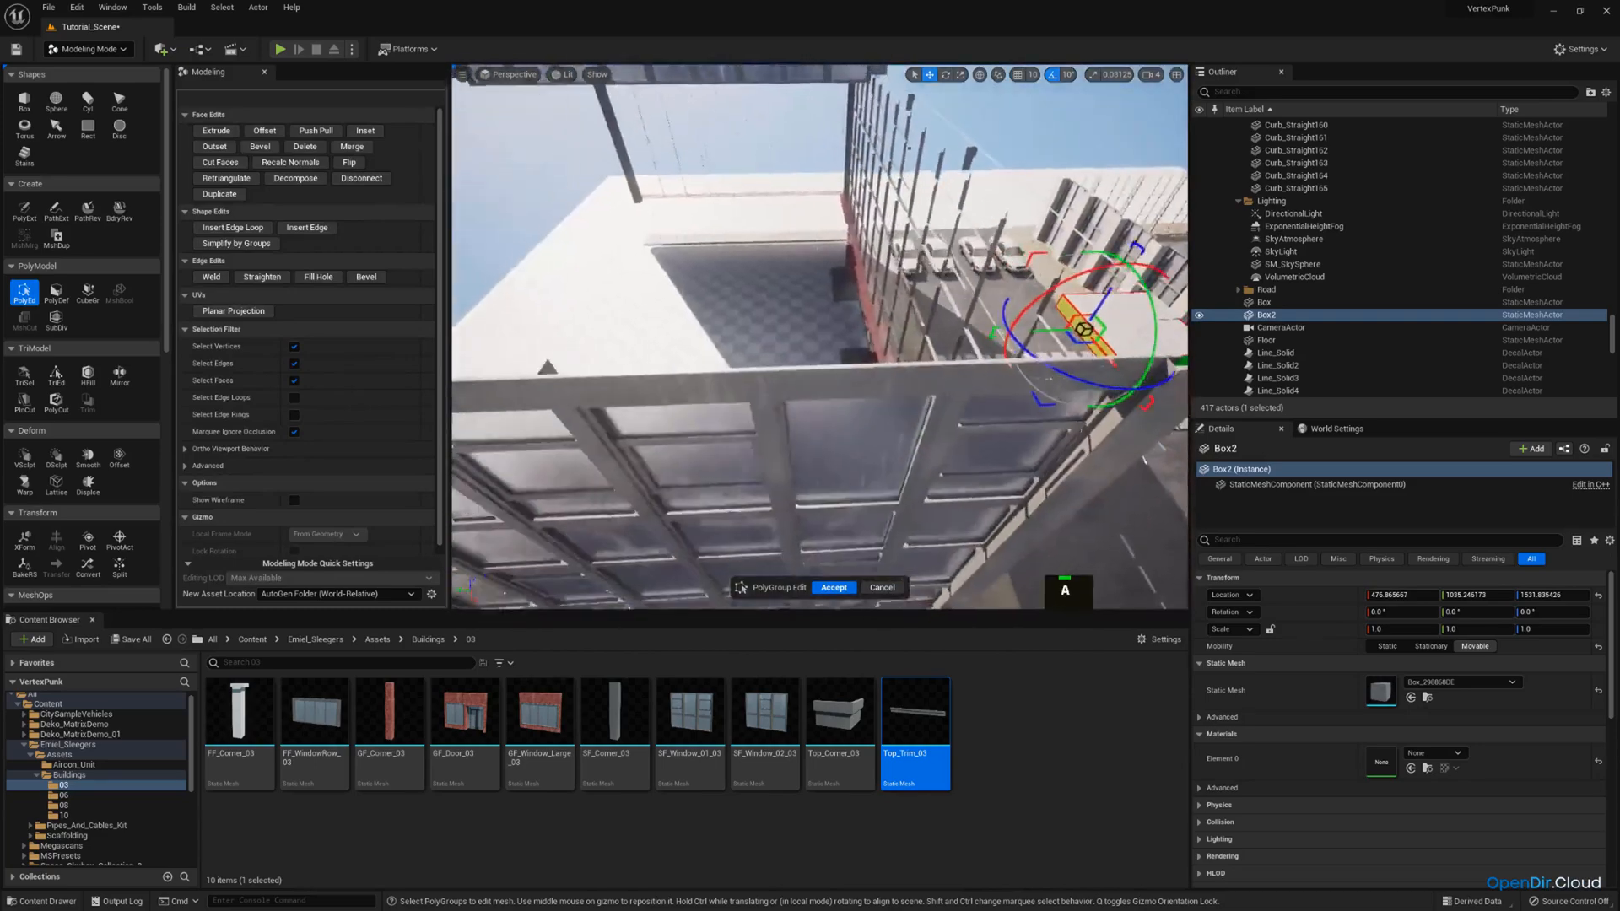
pyautogui.moveTo(1107, 319); pyautogui.dragTo(1100, 319, button='right')
pyautogui.moveTo(1088, 329); pyautogui.dragTo(499, 347)
pyautogui.moveTo(742, 326); pyautogui.dragTo(633, 333, button='right')
pyautogui.press('s')
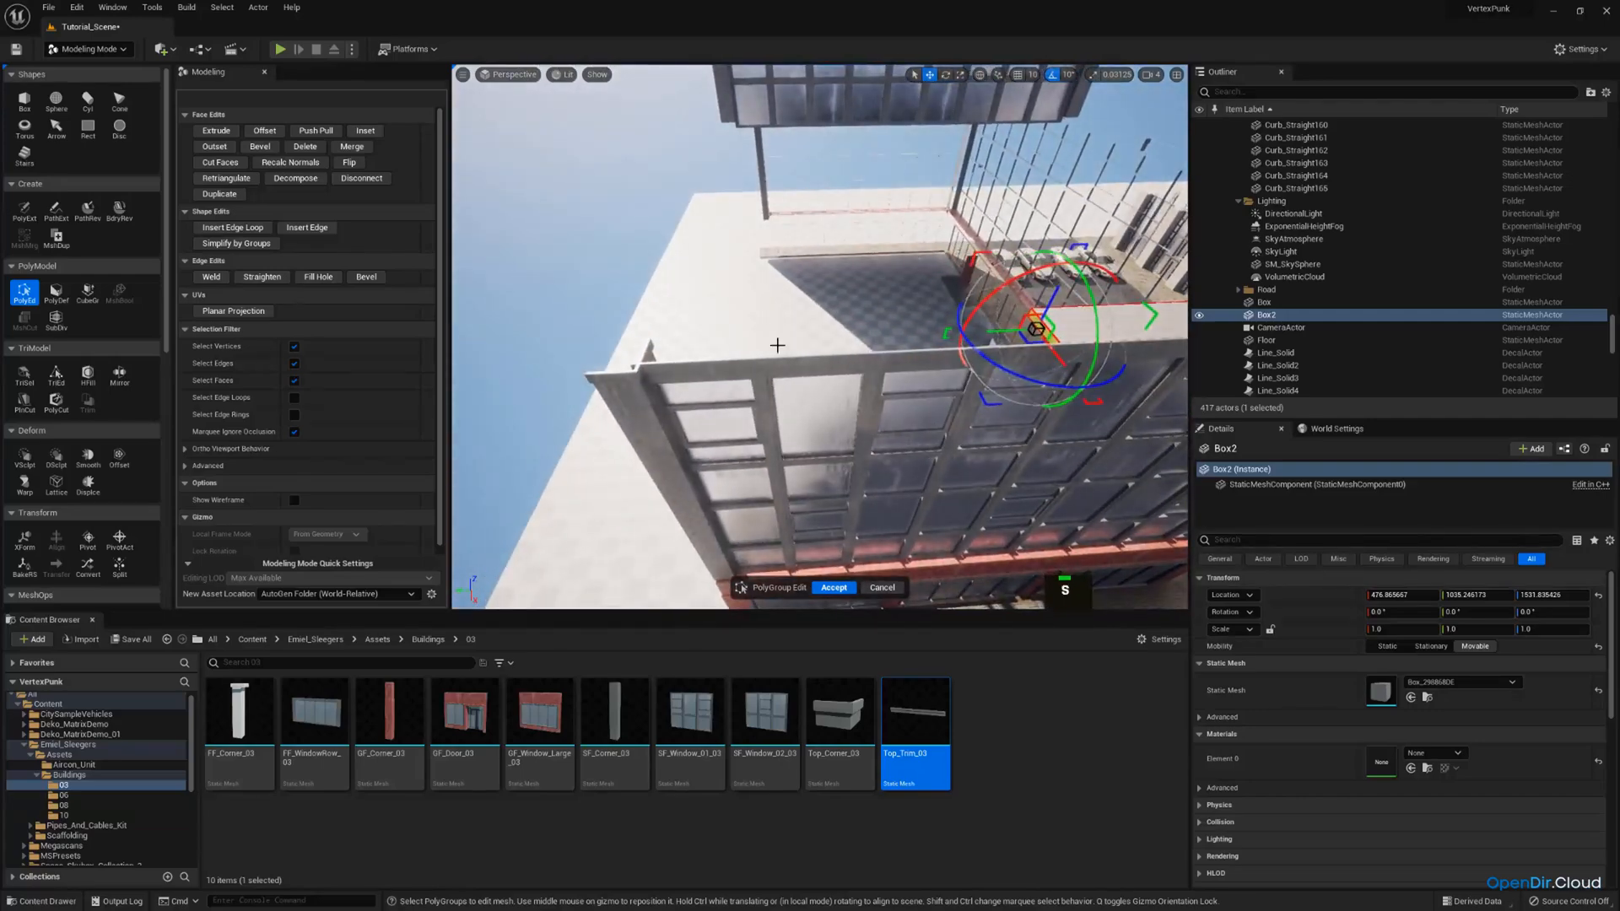
pyautogui.moveTo(777, 346); pyautogui.dragTo(563, 361)
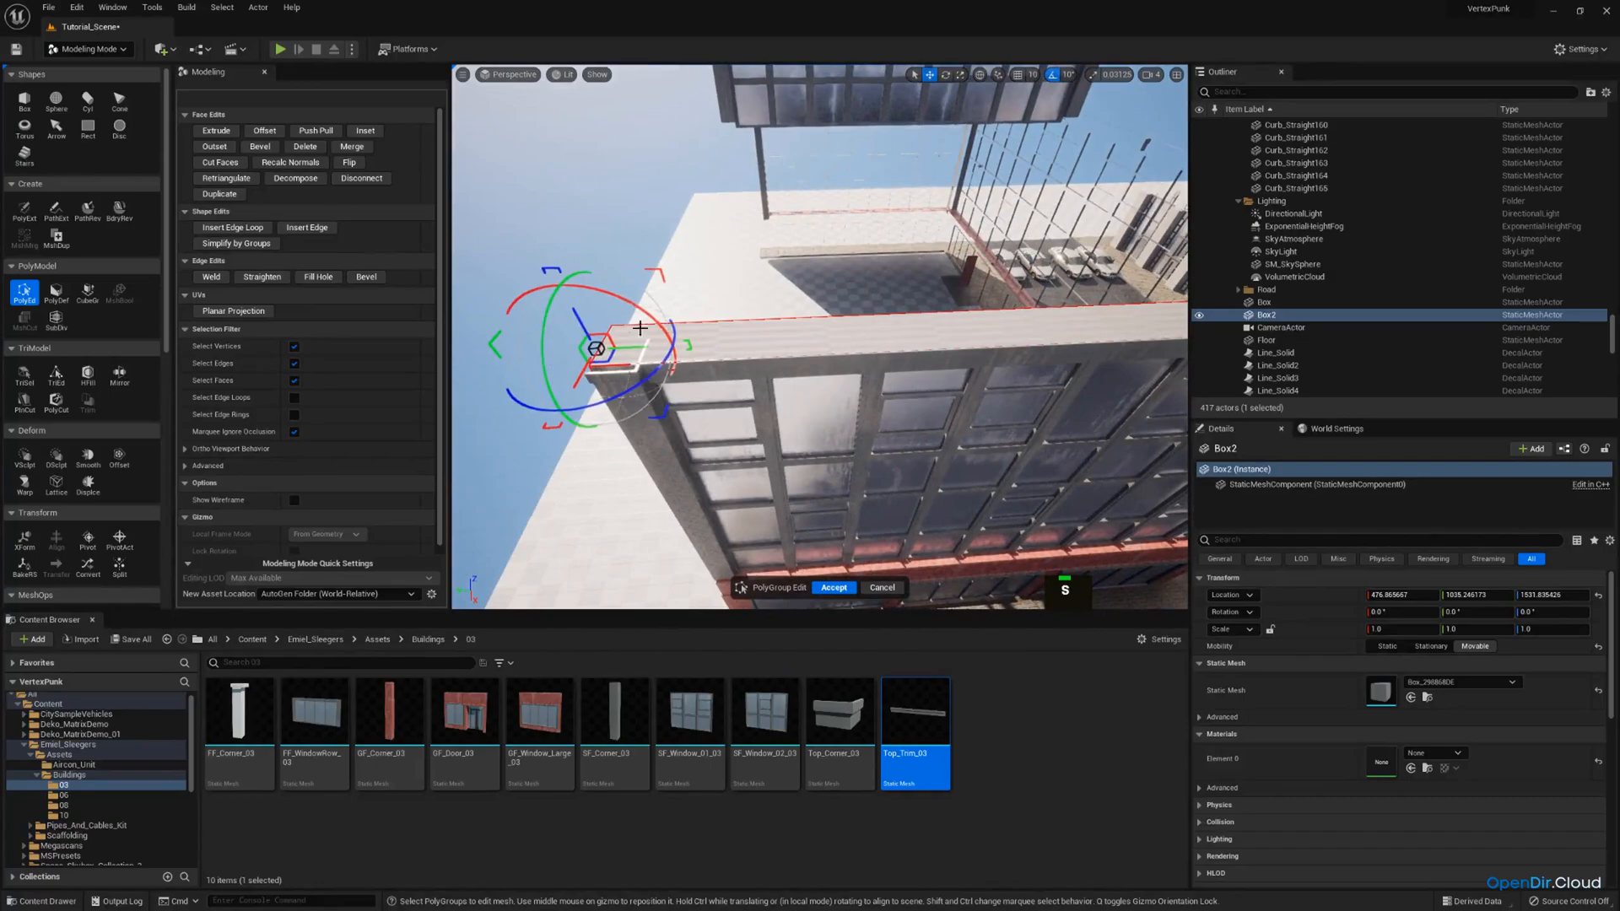
# Pull the slab's long inner face across the open roof to the wall of the raised storey.
pyautogui.press('w')
pyautogui.moveTo(640, 328); pyautogui.dragTo(523, 319, button='right')
pyautogui.press('a')
pyautogui.moveTo(743, 337); pyautogui.dragTo(557, 328, button='right')
pyautogui.scroll(2, 582, 331)
pyautogui.press('w')
pyautogui.press('s')
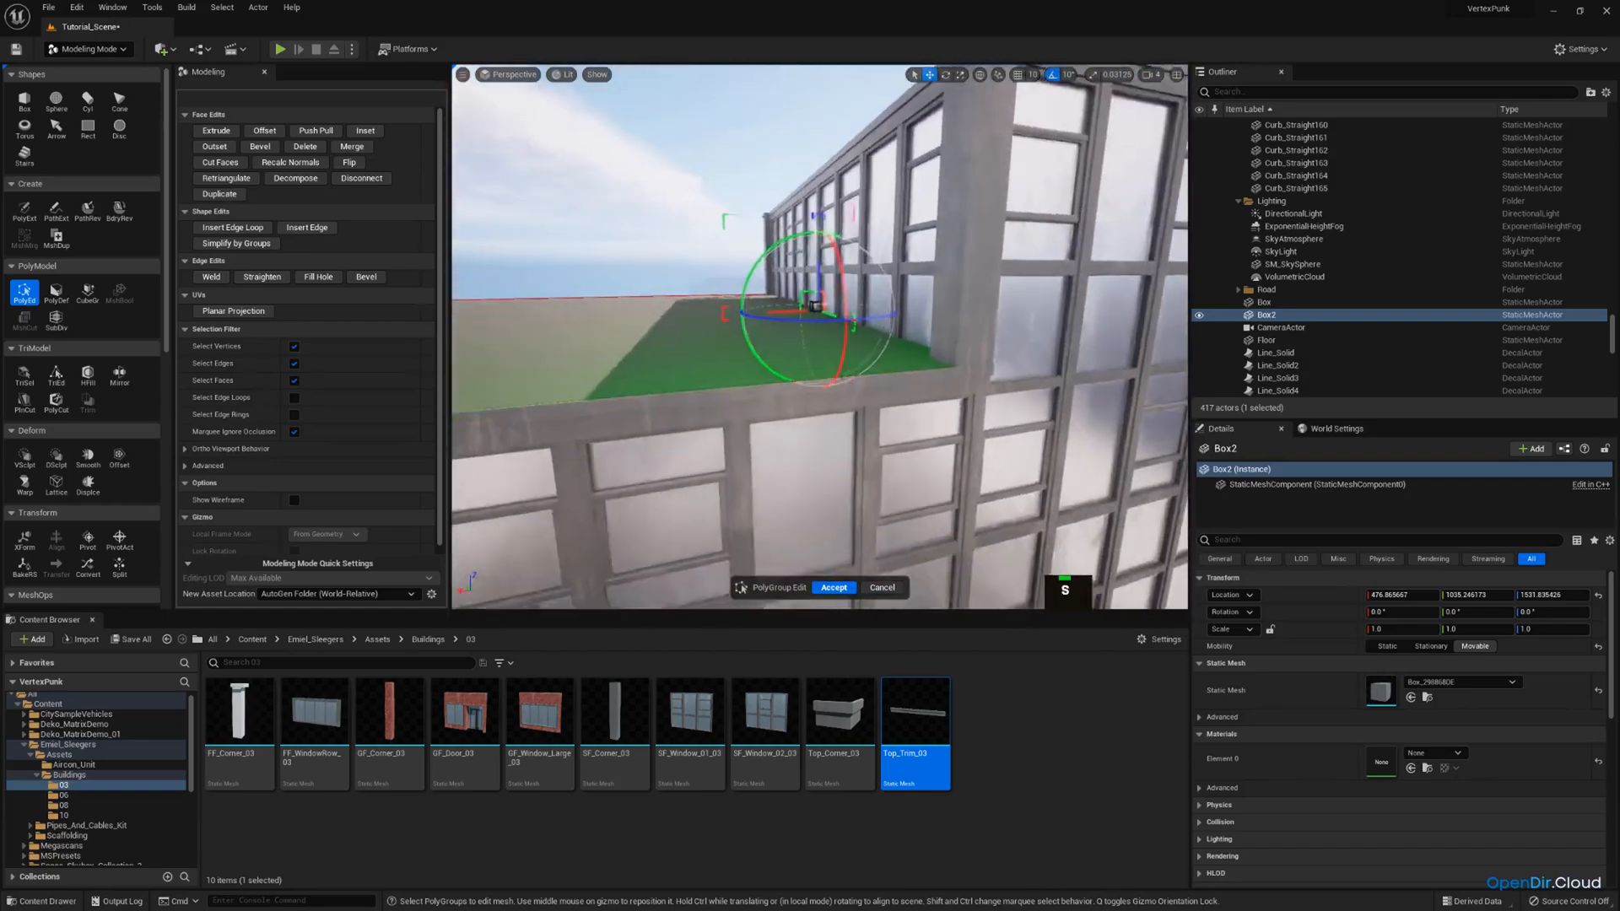
pyautogui.press('w')
pyautogui.moveTo(904, 311); pyautogui.dragTo(828, 287, button='right')
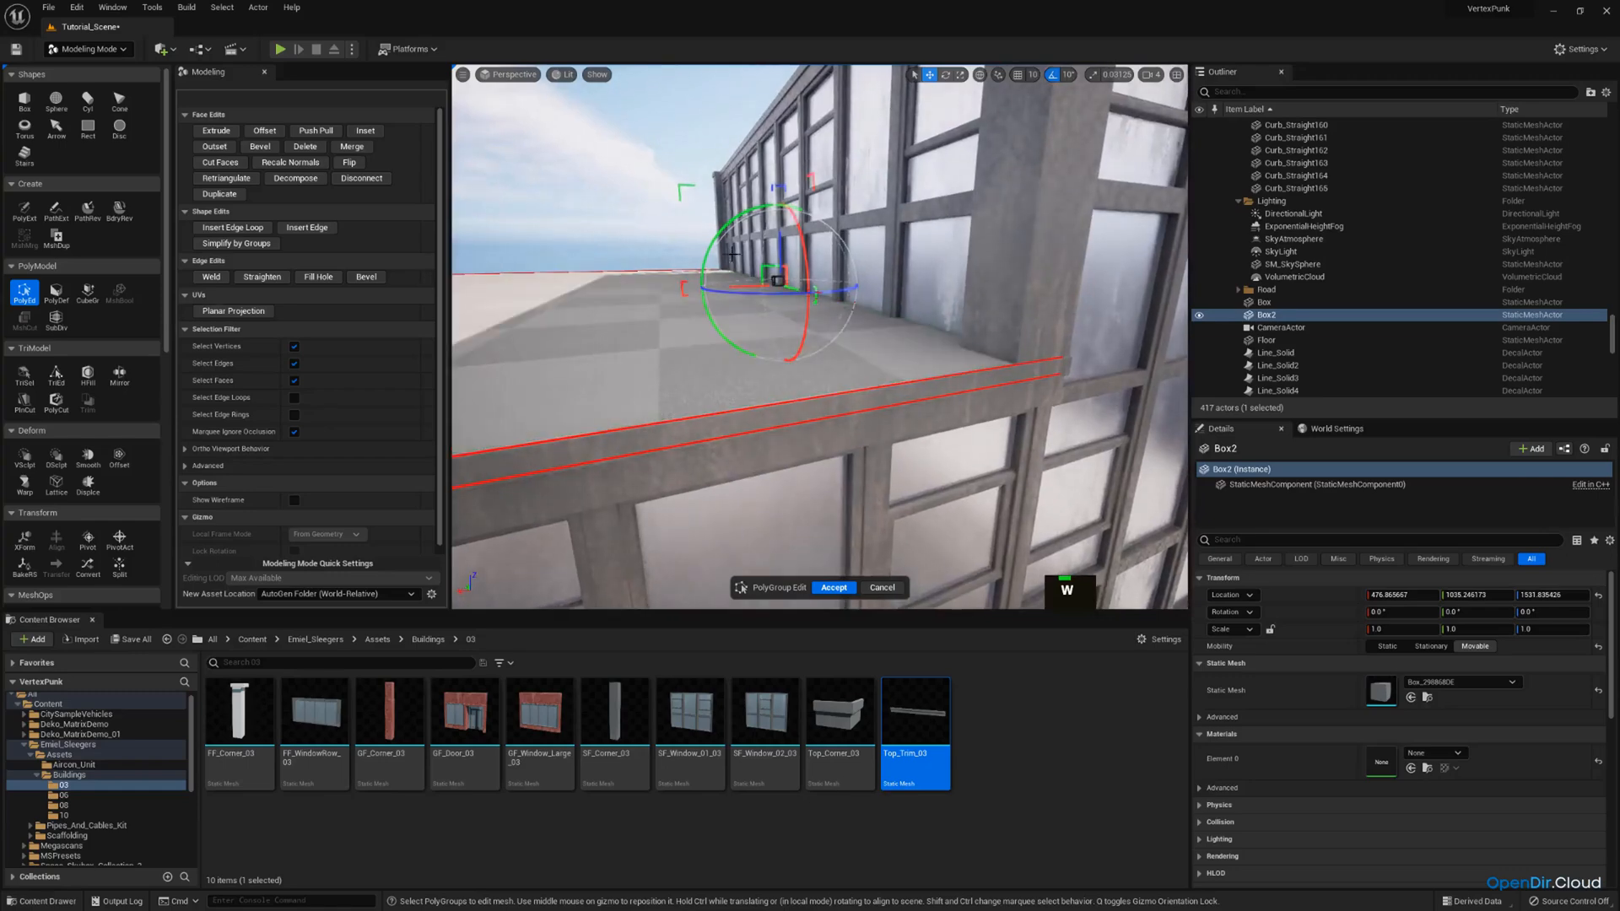
pyautogui.press('w')
pyautogui.moveTo(770, 224); pyautogui.dragTo(828, 124, button='right')
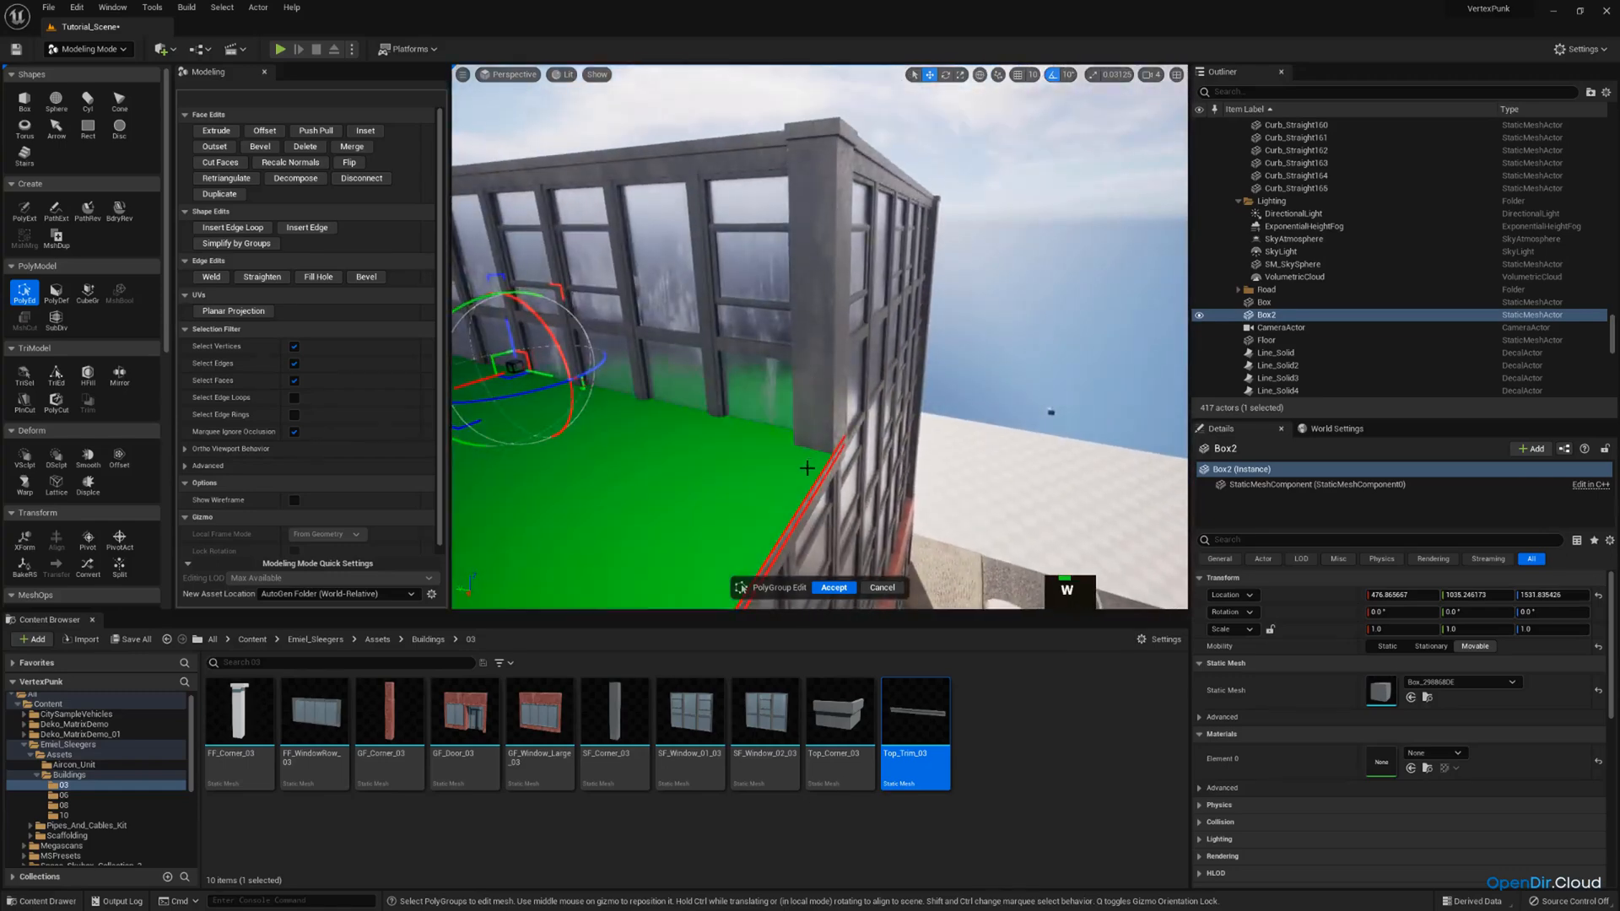
# Insert two crossing edge loops in the slab, aligned with the recess at the roof corner.
pyautogui.press('s')
pyautogui.moveTo(786, 447); pyautogui.dragTo(735, 359, button='right')
pyautogui.press('a')
pyautogui.moveTo(926, 397); pyautogui.dragTo(747, 473, button='right')
pyautogui.press('w')
pyautogui.scroll(-2, 802, 451)
pyautogui.press('d')
pyautogui.scroll(-2, 814, 498)
pyautogui.press('s')
pyautogui.press('w')
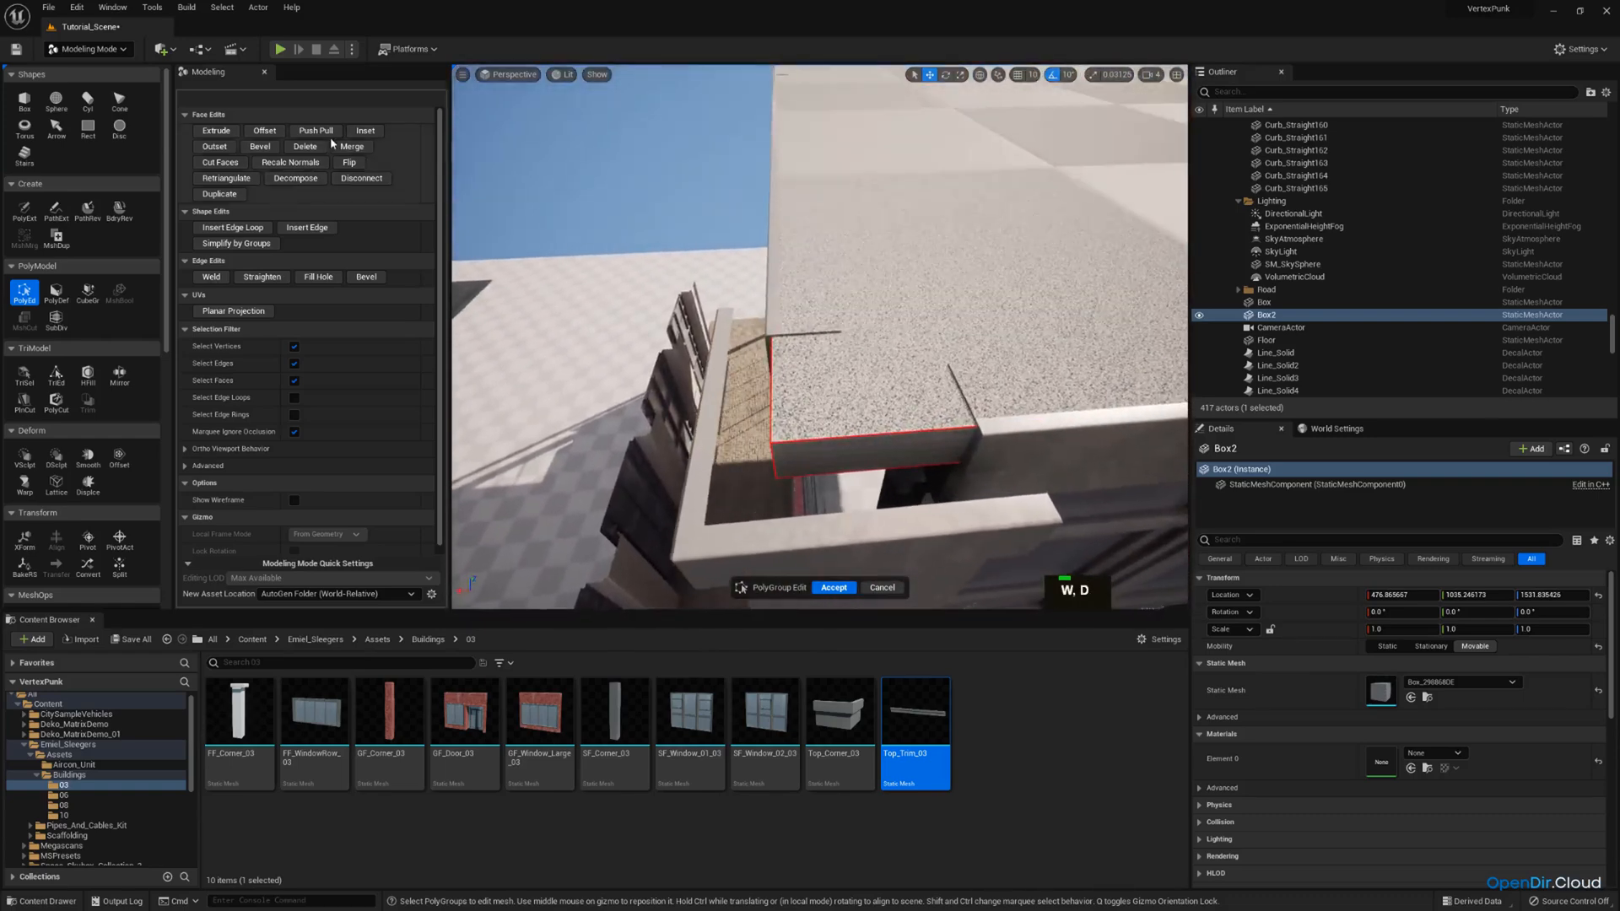
pyautogui.click(233, 228)
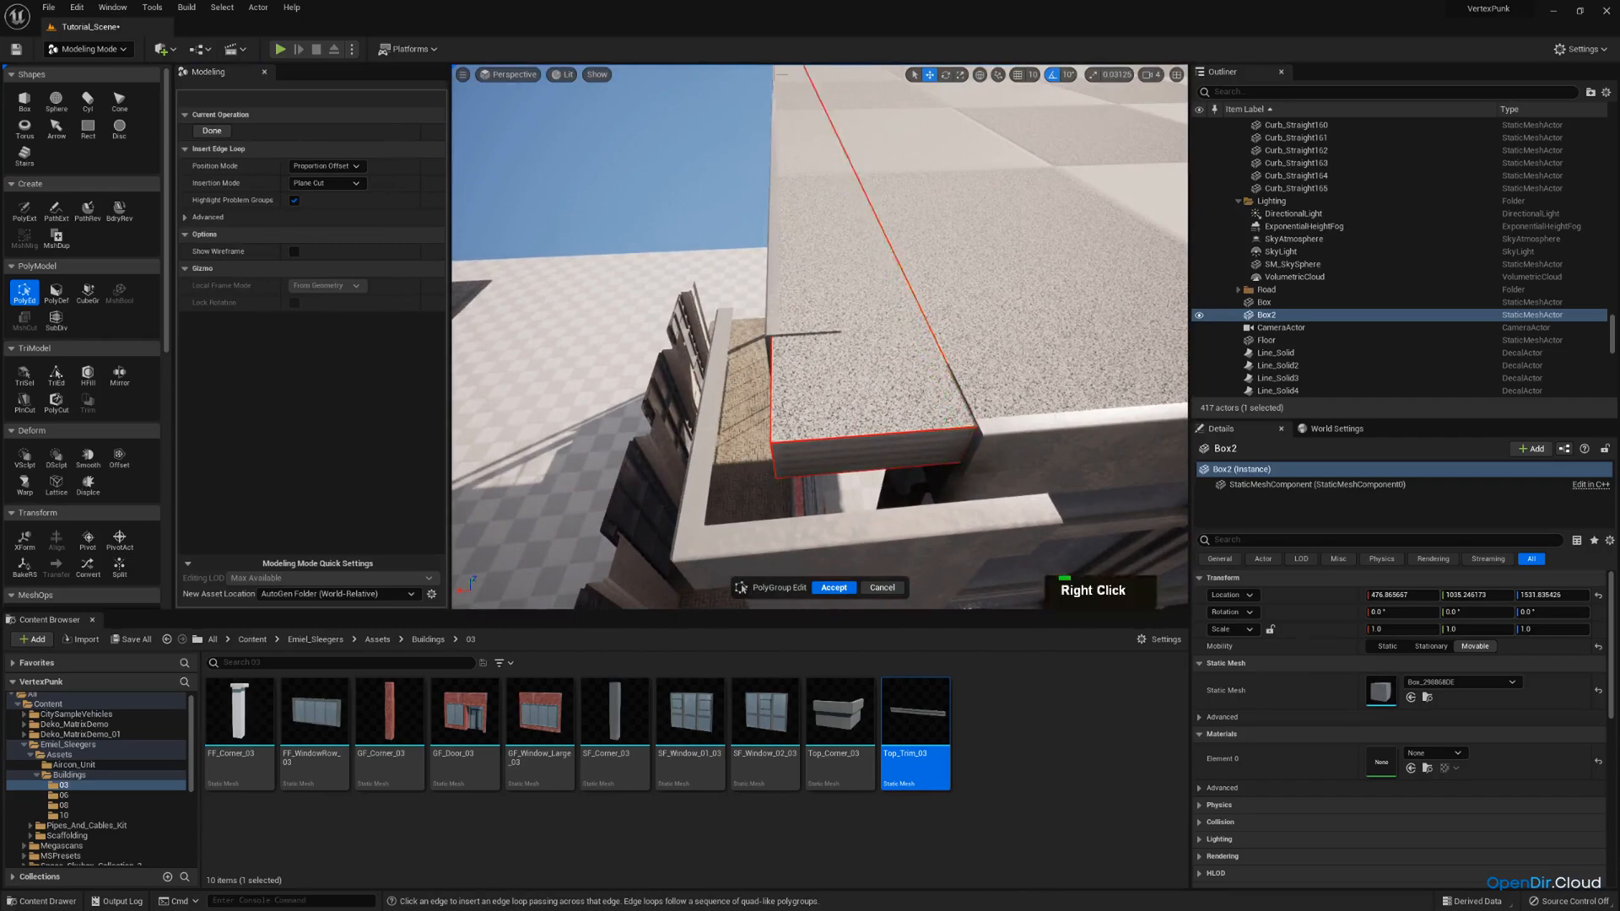
pyautogui.press('a')
pyautogui.moveTo(802, 443); pyautogui.dragTo(1000, 455, button='right')
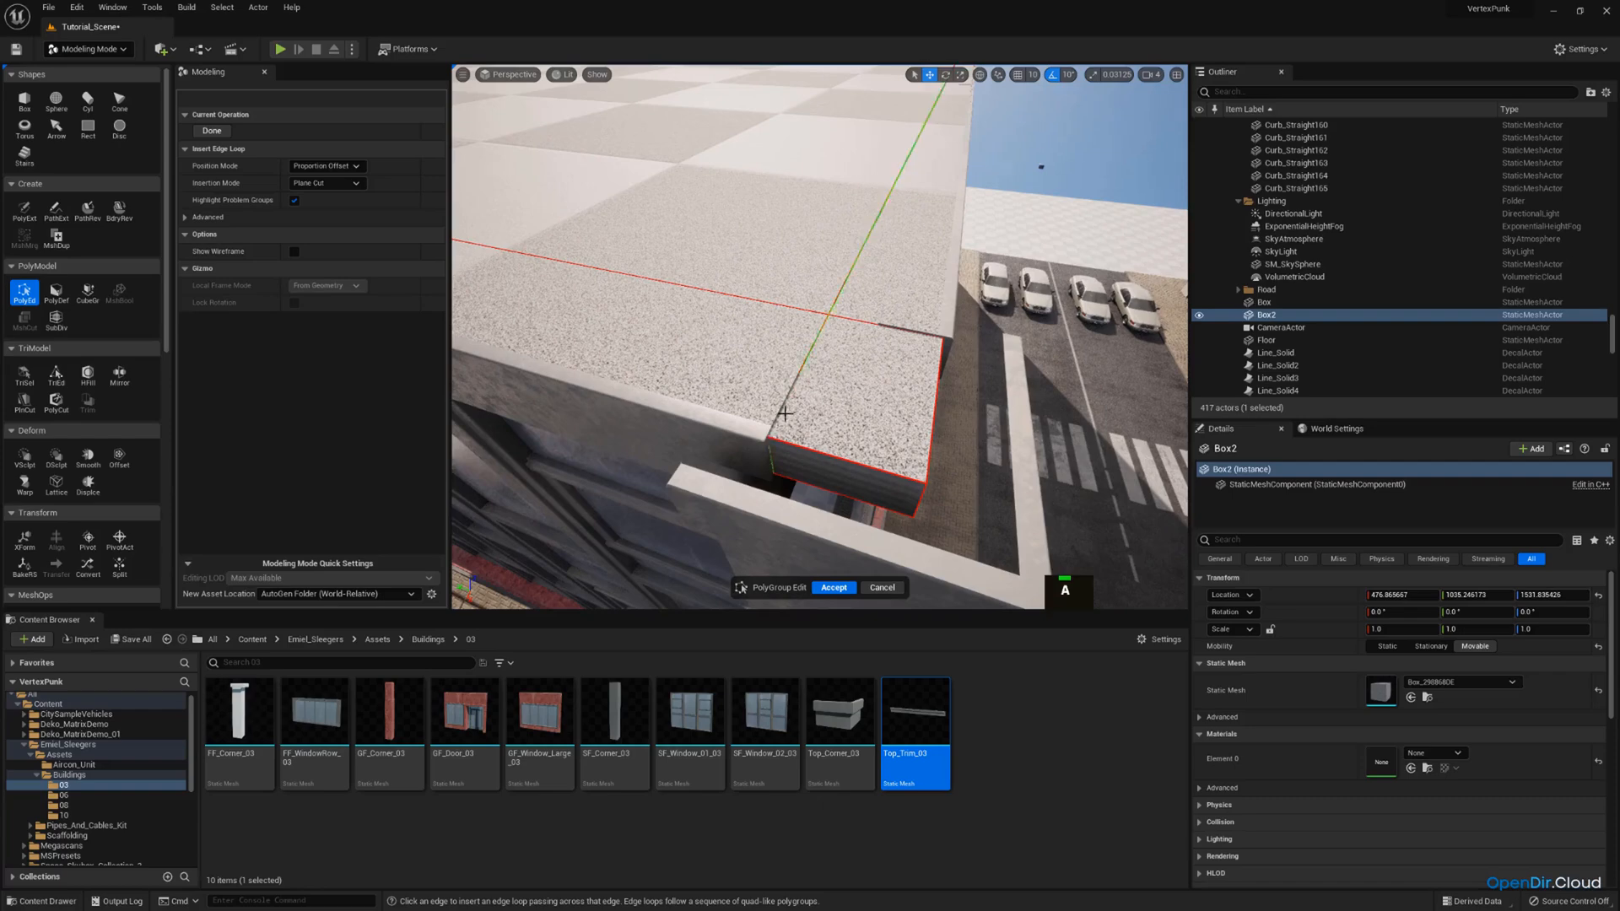
pyautogui.click(212, 131)
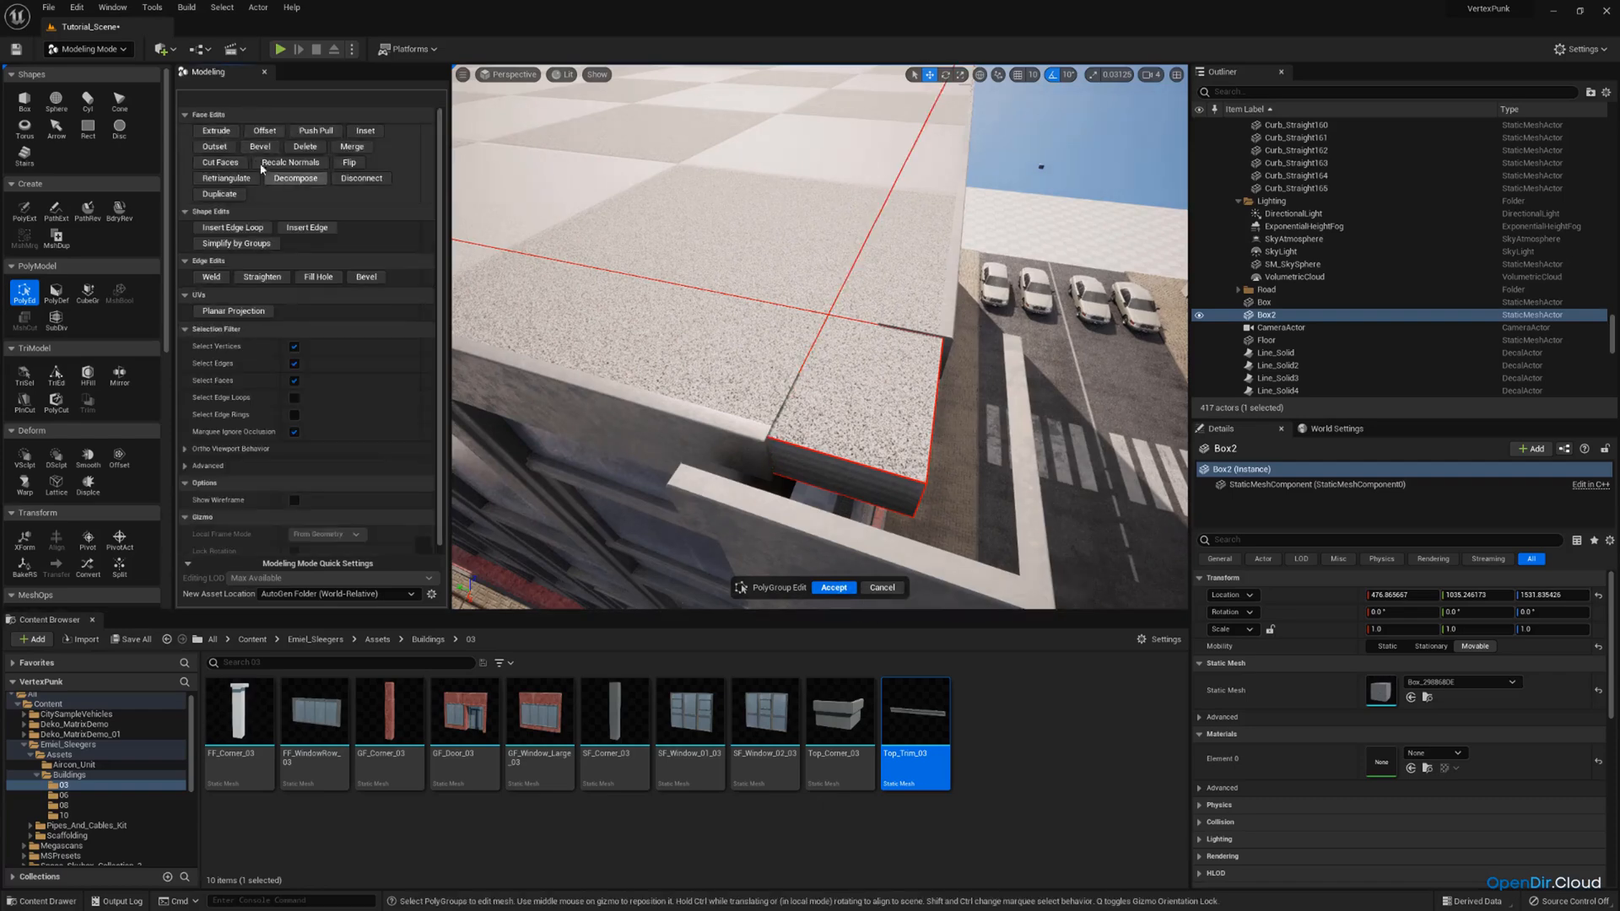
# Extrude the slab's narrow end face at this corner outward to the corner cap.
pyautogui.click(808, 459)
pyautogui.press('d')
pyautogui.moveTo(808, 459); pyautogui.dragTo(709, 494, button='right')
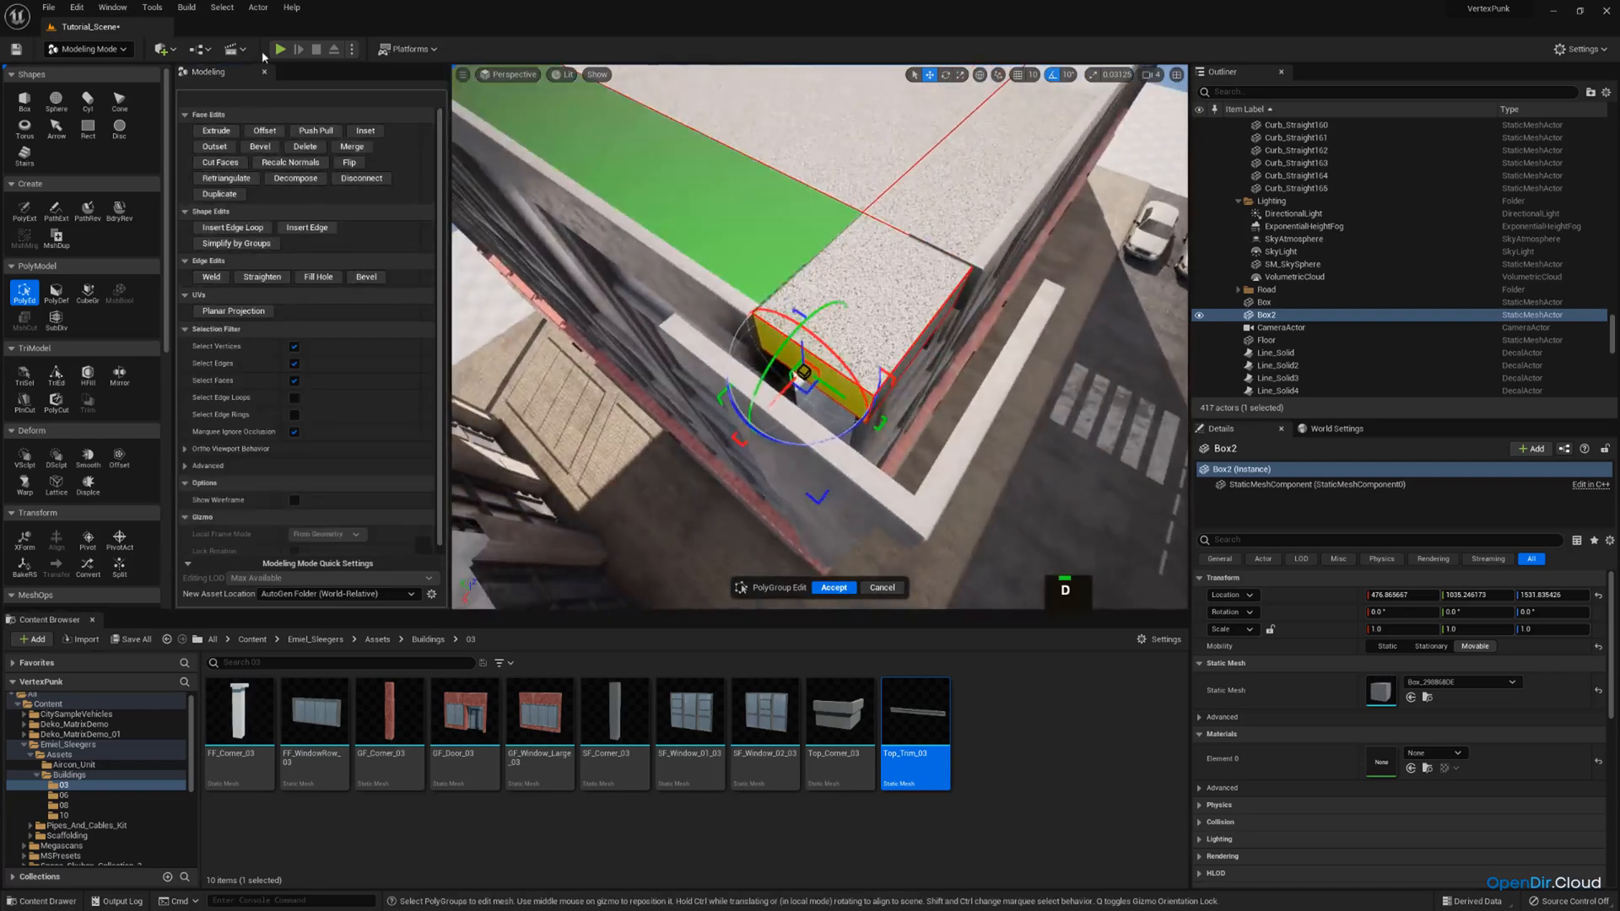
pyautogui.click(216, 130)
pyautogui.click(725, 368)
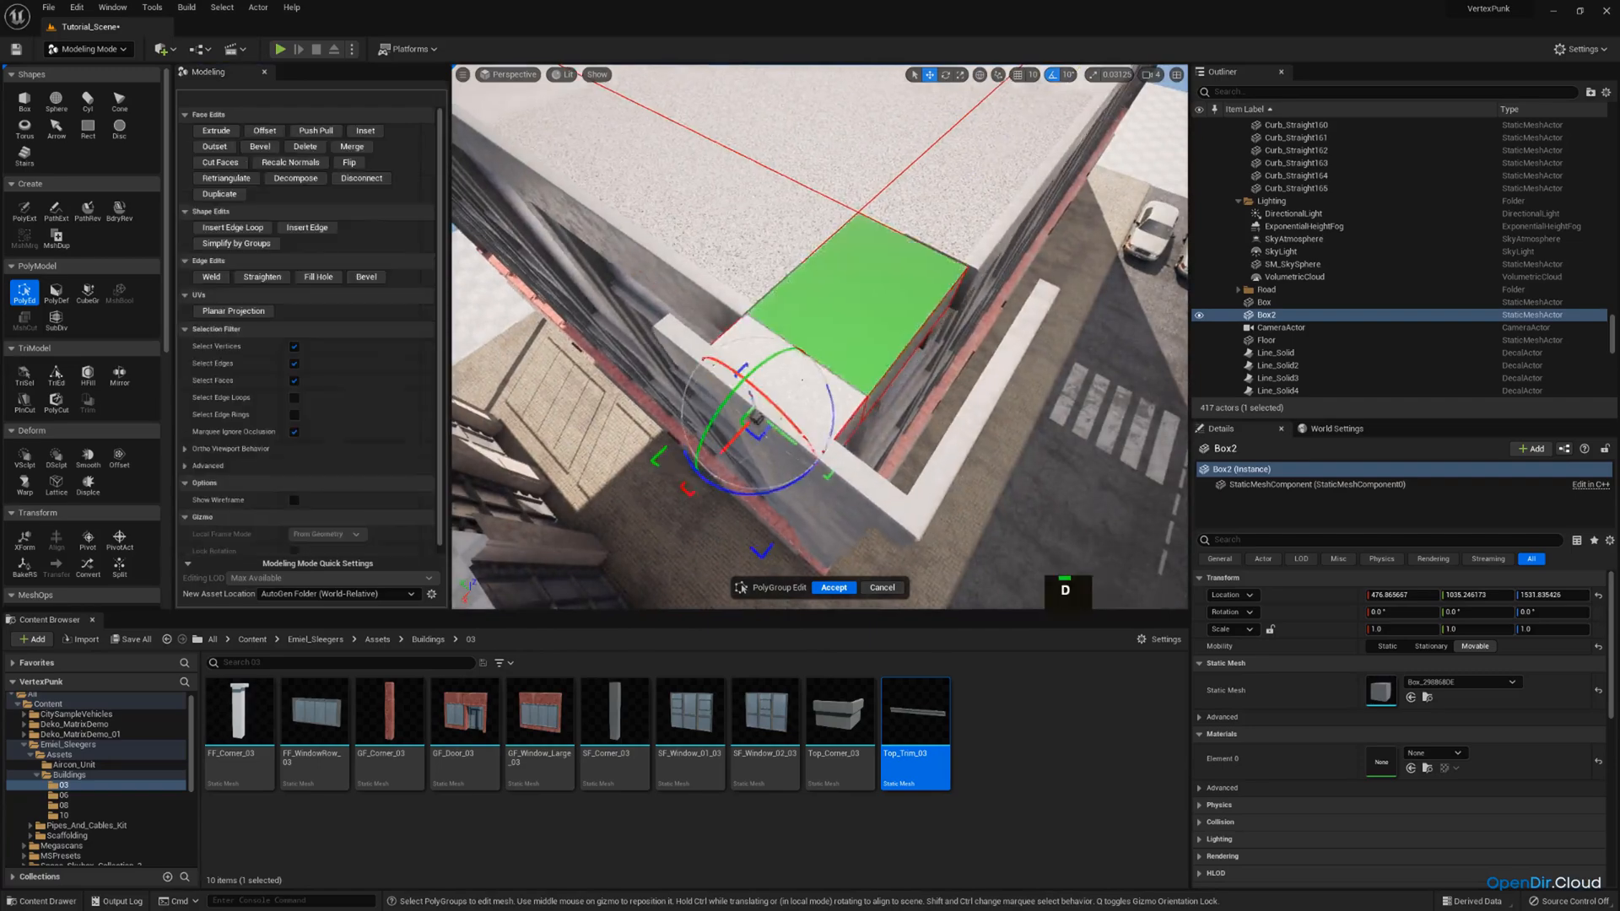
# Extrude the adjoining edge face at the same corner outward to cover the remaining recess.
pyautogui.moveTo(726, 369); pyautogui.dragTo(722, 403, button='right')
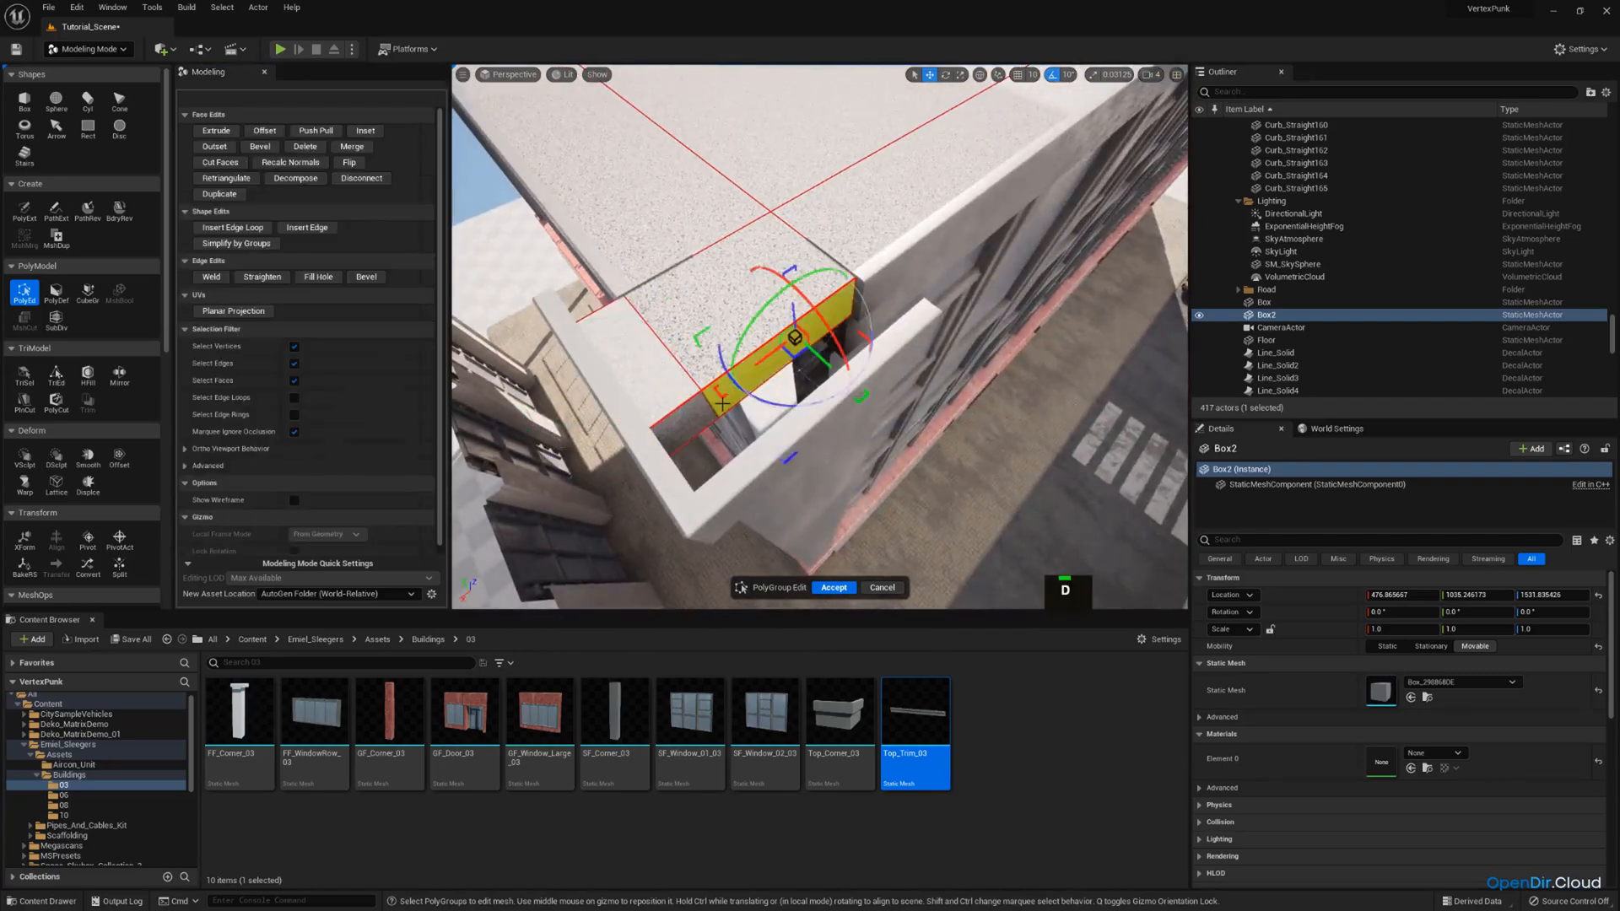
pyautogui.click(221, 130)
pyautogui.click(829, 384)
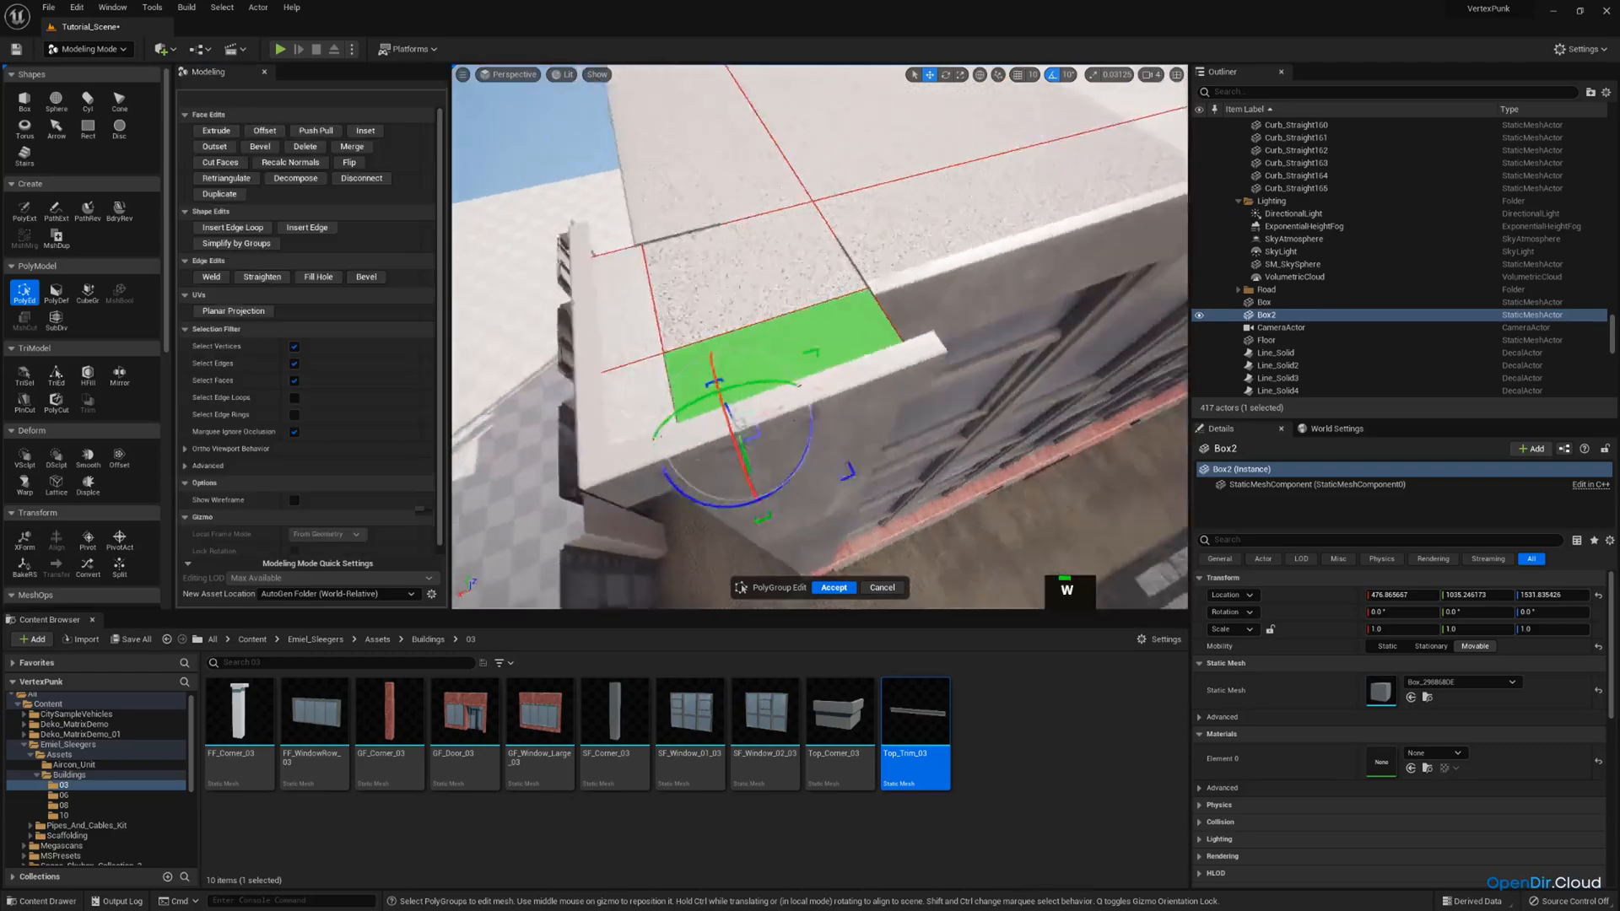
# Pull the exposed side face at the slab's other corner across the open gap and accept the PolyGroup edits.
pyautogui.press('w')
pyautogui.moveTo(829, 384); pyautogui.dragTo(767, 285, button='right')
pyautogui.moveTo(773, 299); pyautogui.dragTo(818, 309)
pyautogui.press('a')
pyautogui.moveTo(818, 310); pyautogui.dragTo(940, 332, button='right')
pyautogui.click(926, 352)
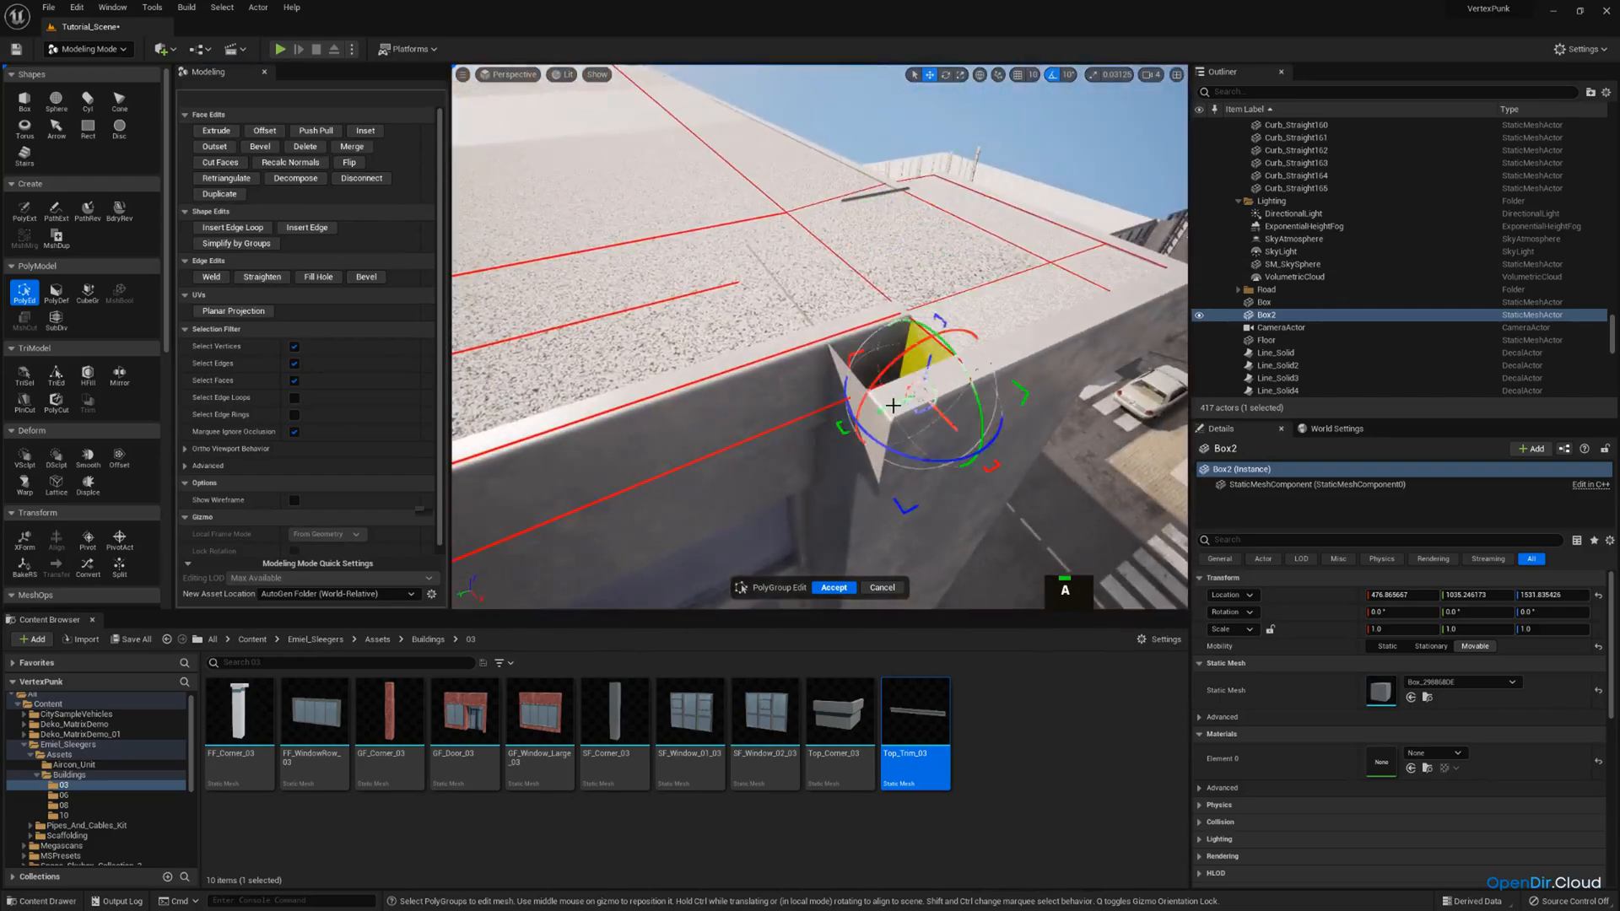
pyautogui.moveTo(892, 406); pyautogui.dragTo(811, 430, button='right')
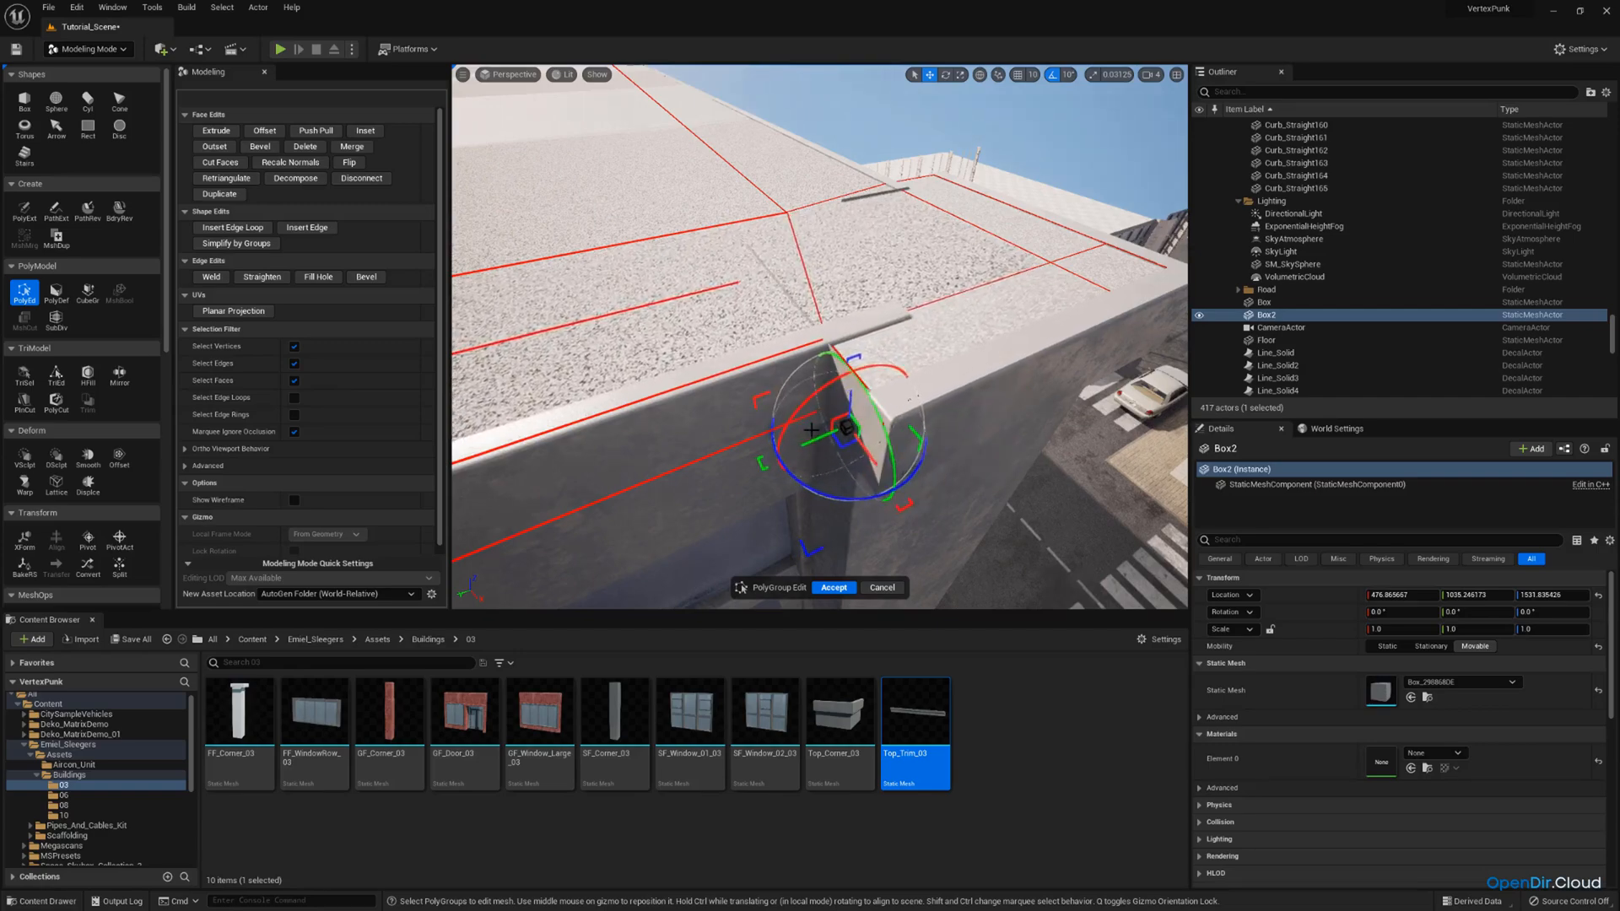
pyautogui.click(850, 588)
# Switch the editor to Select mode and open the VertexPunk Materials folder.
pyautogui.press('d')
pyautogui.moveTo(989, 319); pyautogui.dragTo(311, 4, button='right')
pyautogui.click(94, 54)
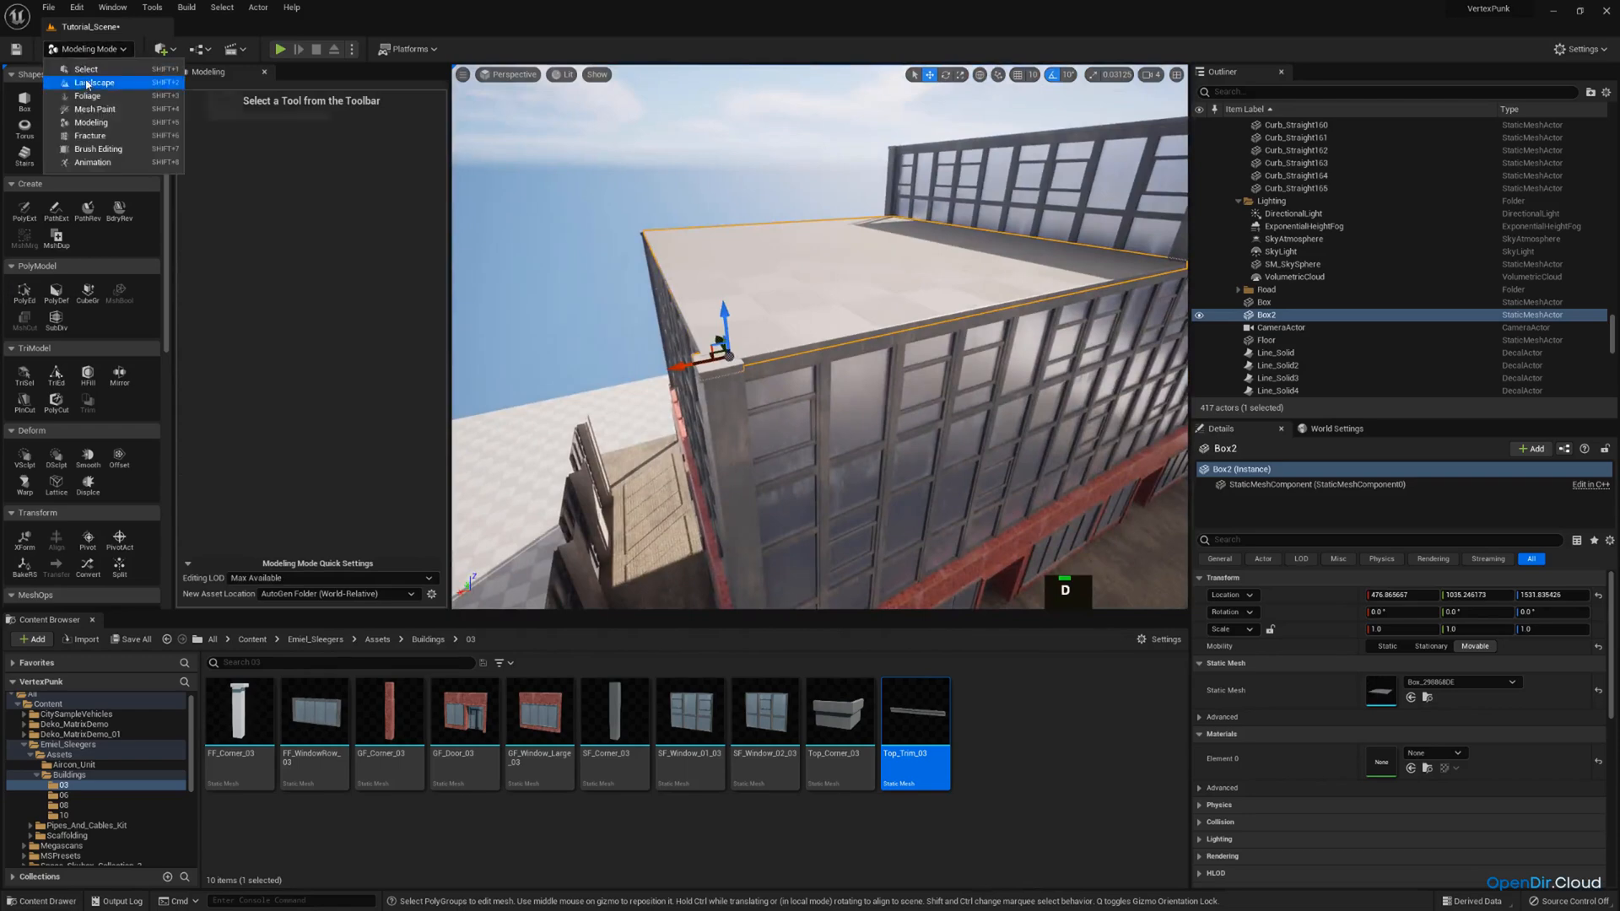
pyautogui.click(85, 71)
pyautogui.scroll(-4, 107, 807)
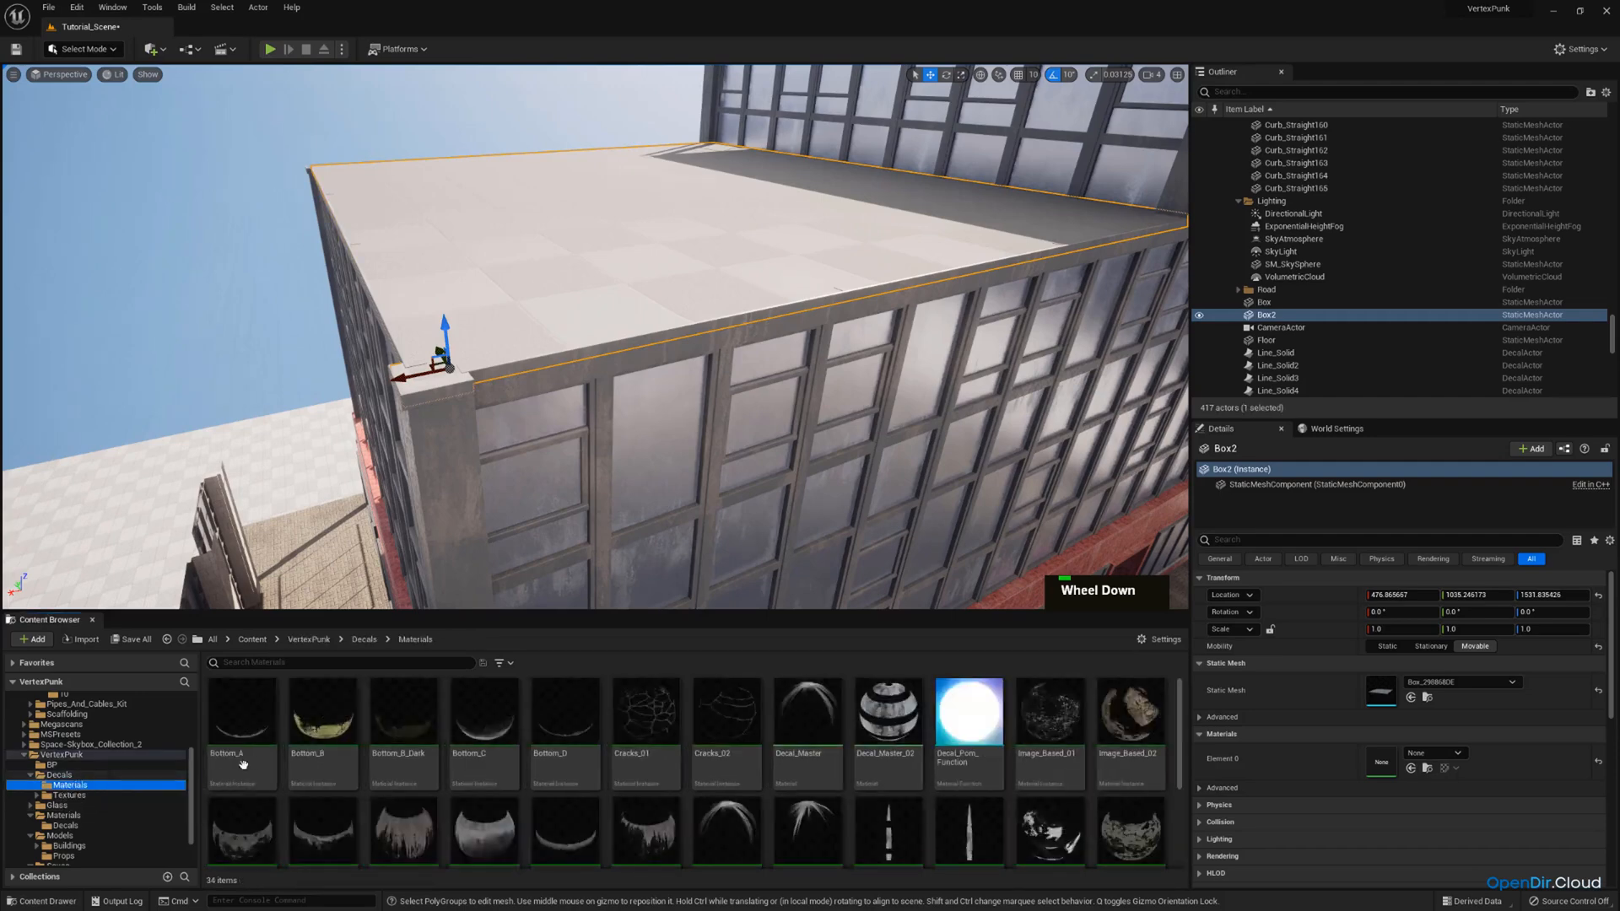
pyautogui.scroll(-2, 50, 801)
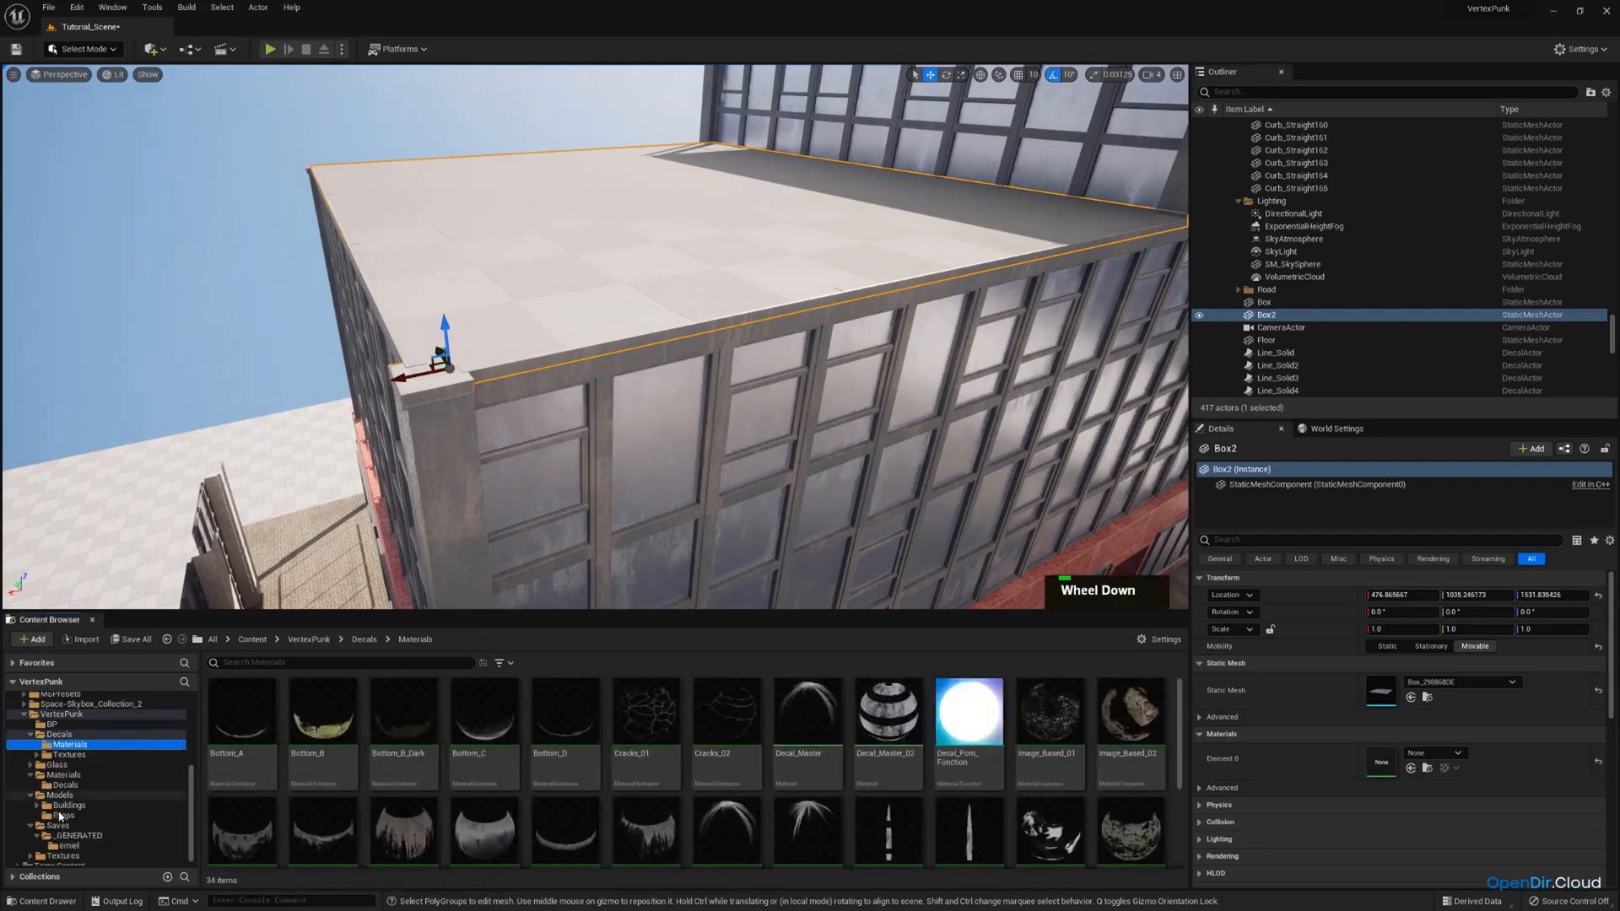
pyautogui.click(63, 775)
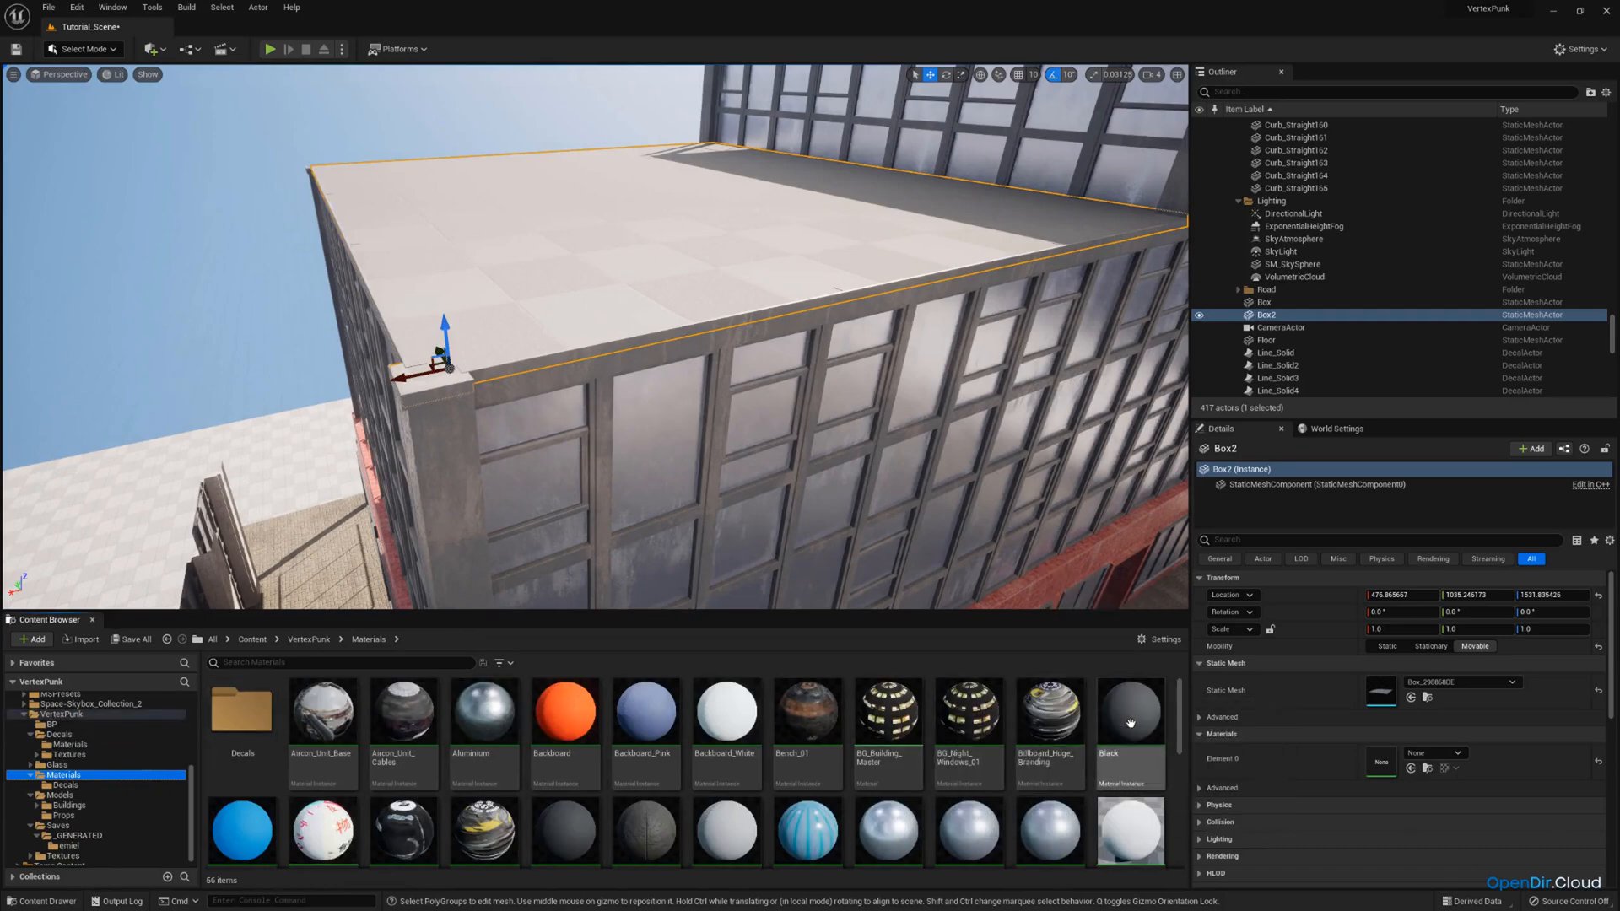
# Apply the Black material to the roof slabs on the lower section and the raised storey.
pyautogui.moveTo(1131, 713); pyautogui.dragTo(810, 393)
pyautogui.moveTo(722, 241); pyautogui.dragTo(722, 243)
pyautogui.moveTo(723, 243); pyautogui.dragTo(1147, 673, button='right')
pyautogui.press('e')
pyautogui.moveTo(1131, 717); pyautogui.dragTo(651, 409)
pyautogui.moveTo(725, 427); pyautogui.dragTo(734, 432, button='right')
# Look through the remaining materials and examine the building with its closed roofs from several angles.
pyautogui.scroll(-2, 717, 756)
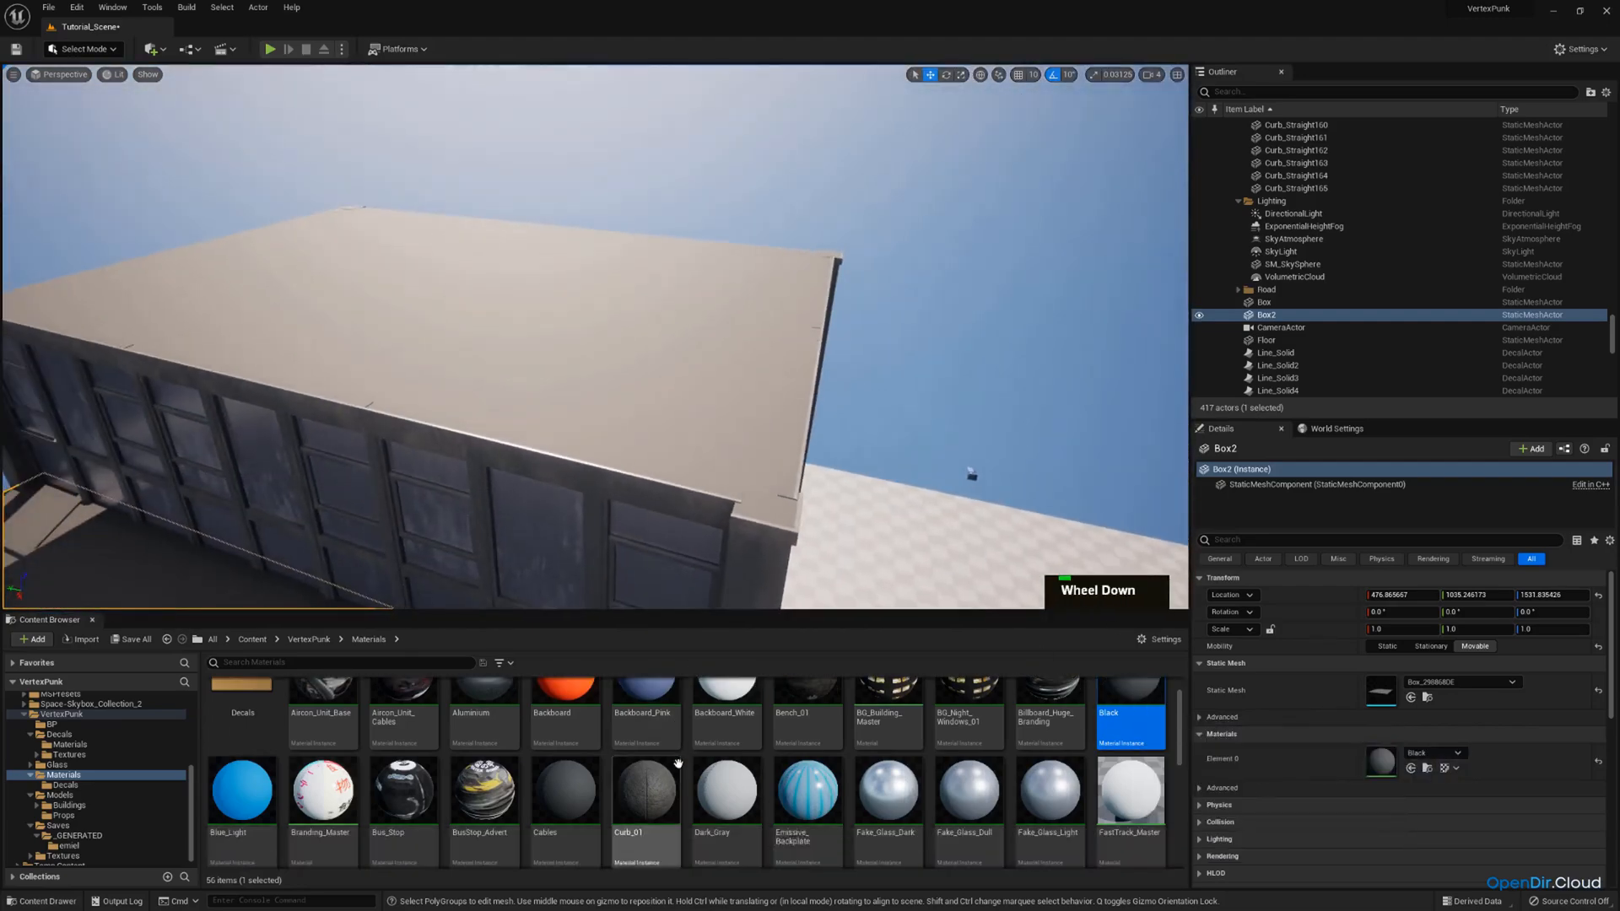
pyautogui.scroll(-7, 717, 756)
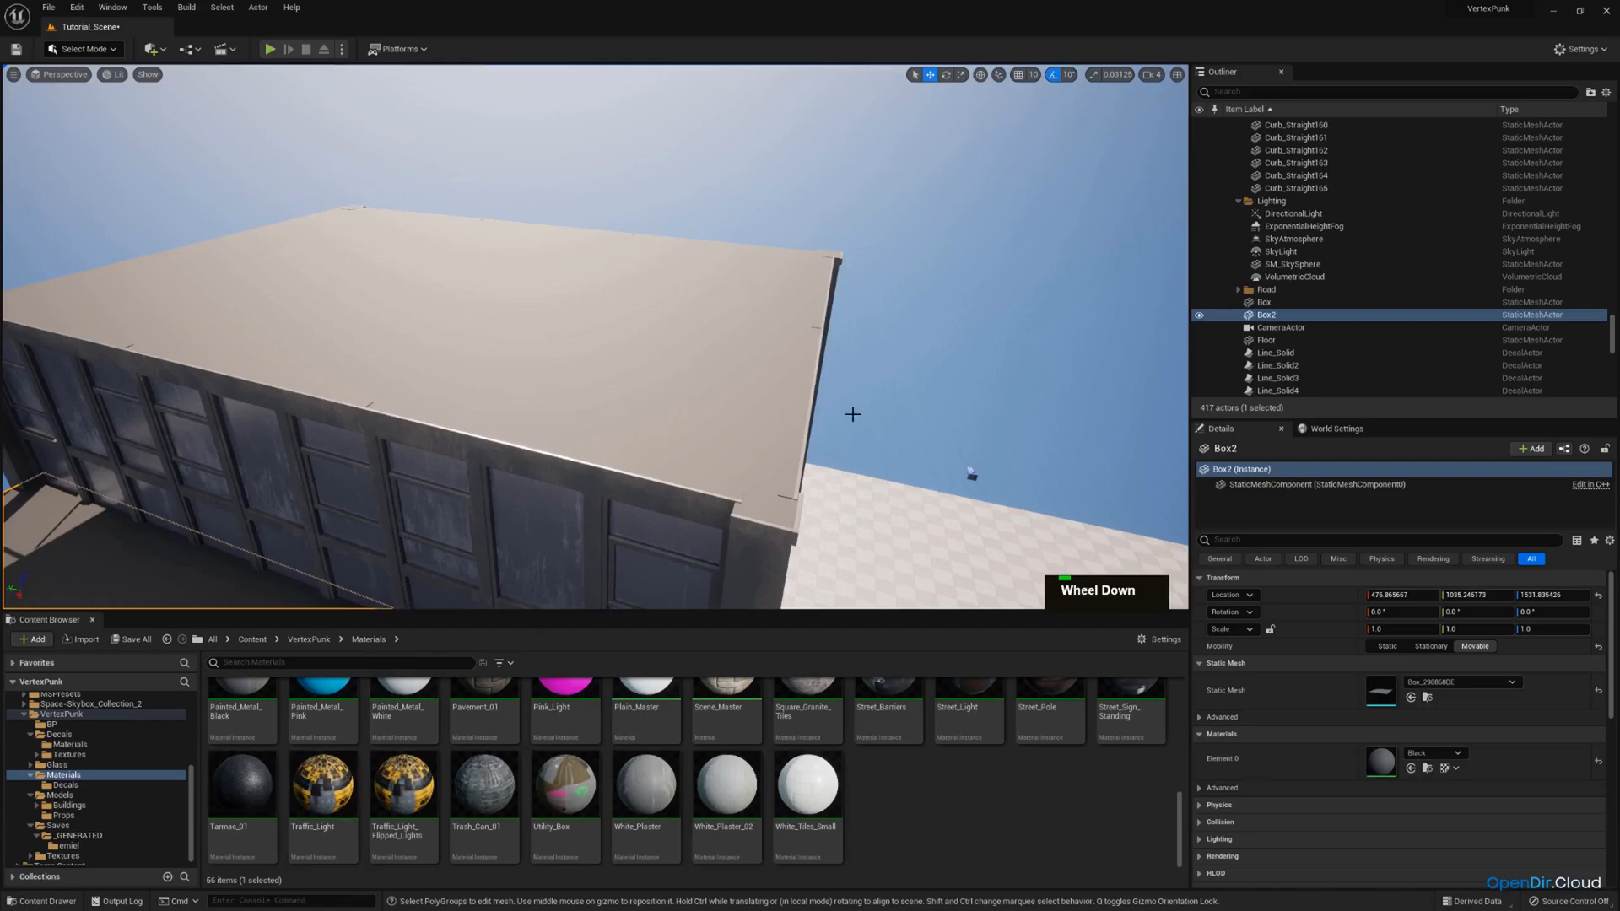
pyautogui.press('s')
pyautogui.moveTo(852, 414); pyautogui.dragTo(796, 336, button='right')
pyautogui.press('q')
pyautogui.press('s')
pyautogui.press('e')
pyautogui.press('a')
pyautogui.press('q')
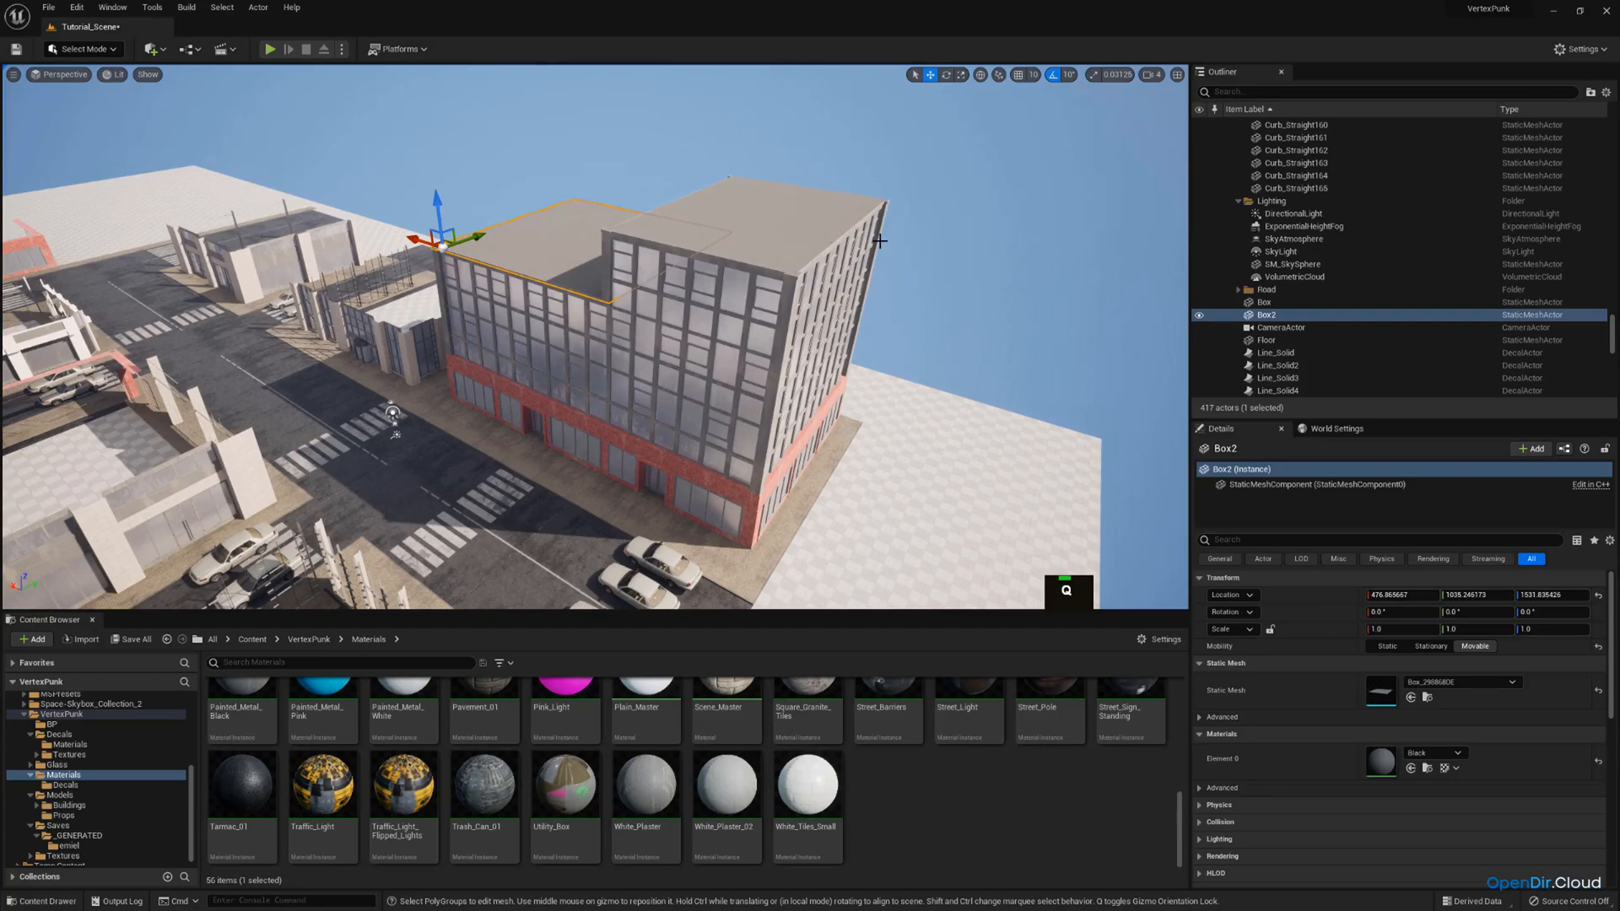
pyautogui.press('a')
pyautogui.moveTo(786, 229); pyautogui.dragTo(713, 231, button='right')
pyautogui.press('q')
pyautogui.press('d')
pyautogui.press('s')
pyautogui.press('d')
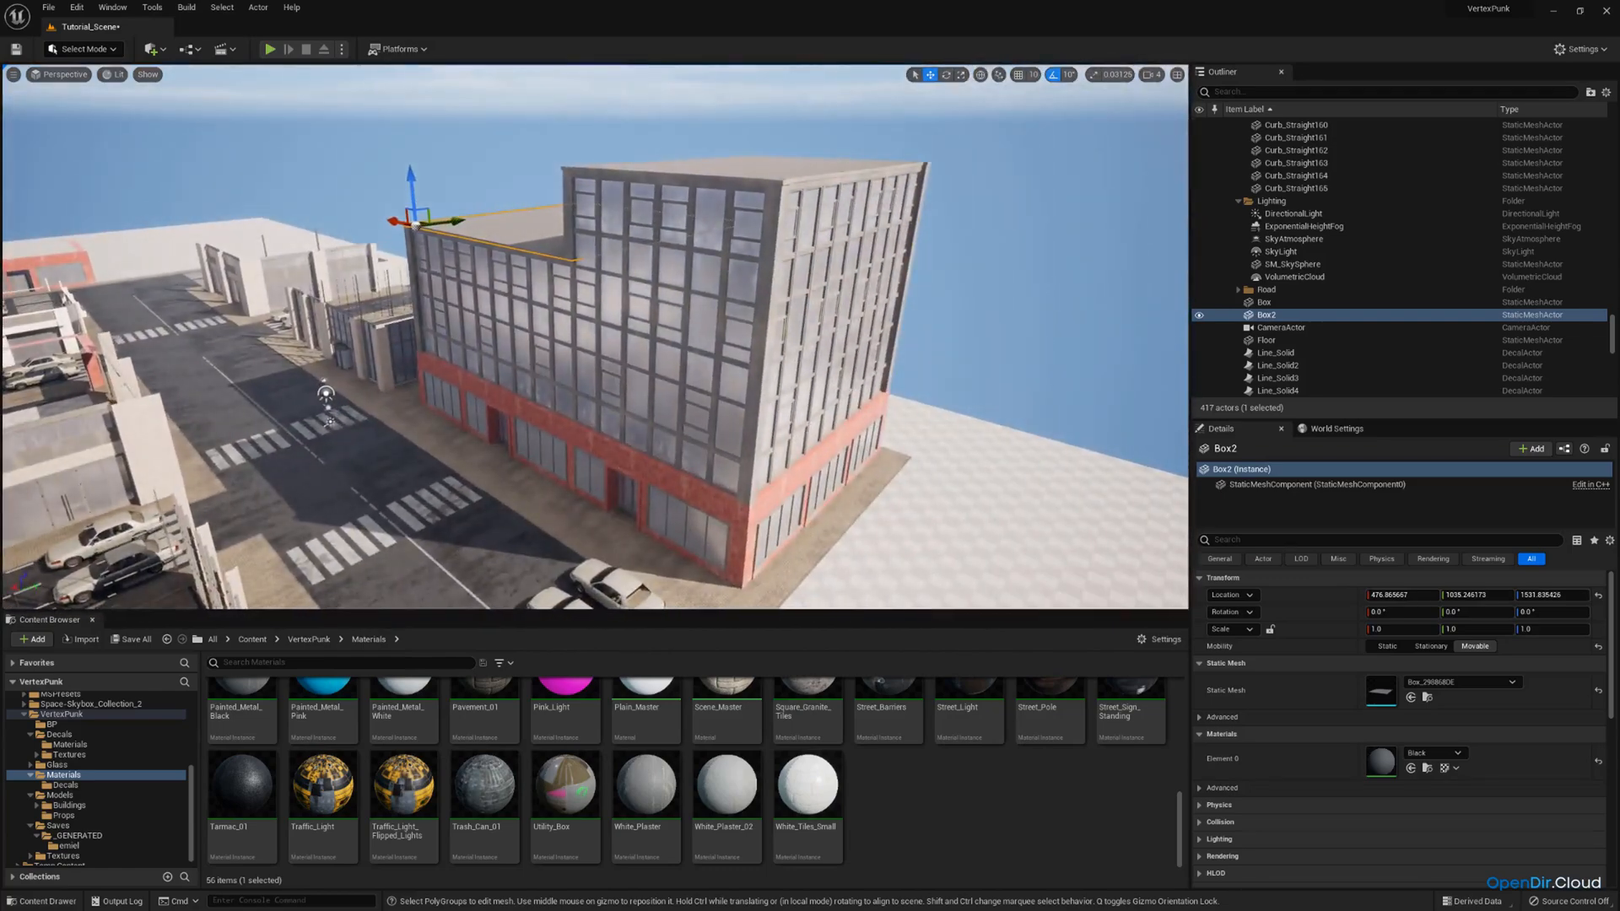
# Save all modified content, including the generated box meshes and the Tutorial_Scene level.
pyautogui.scroll(-1, 692, 770)
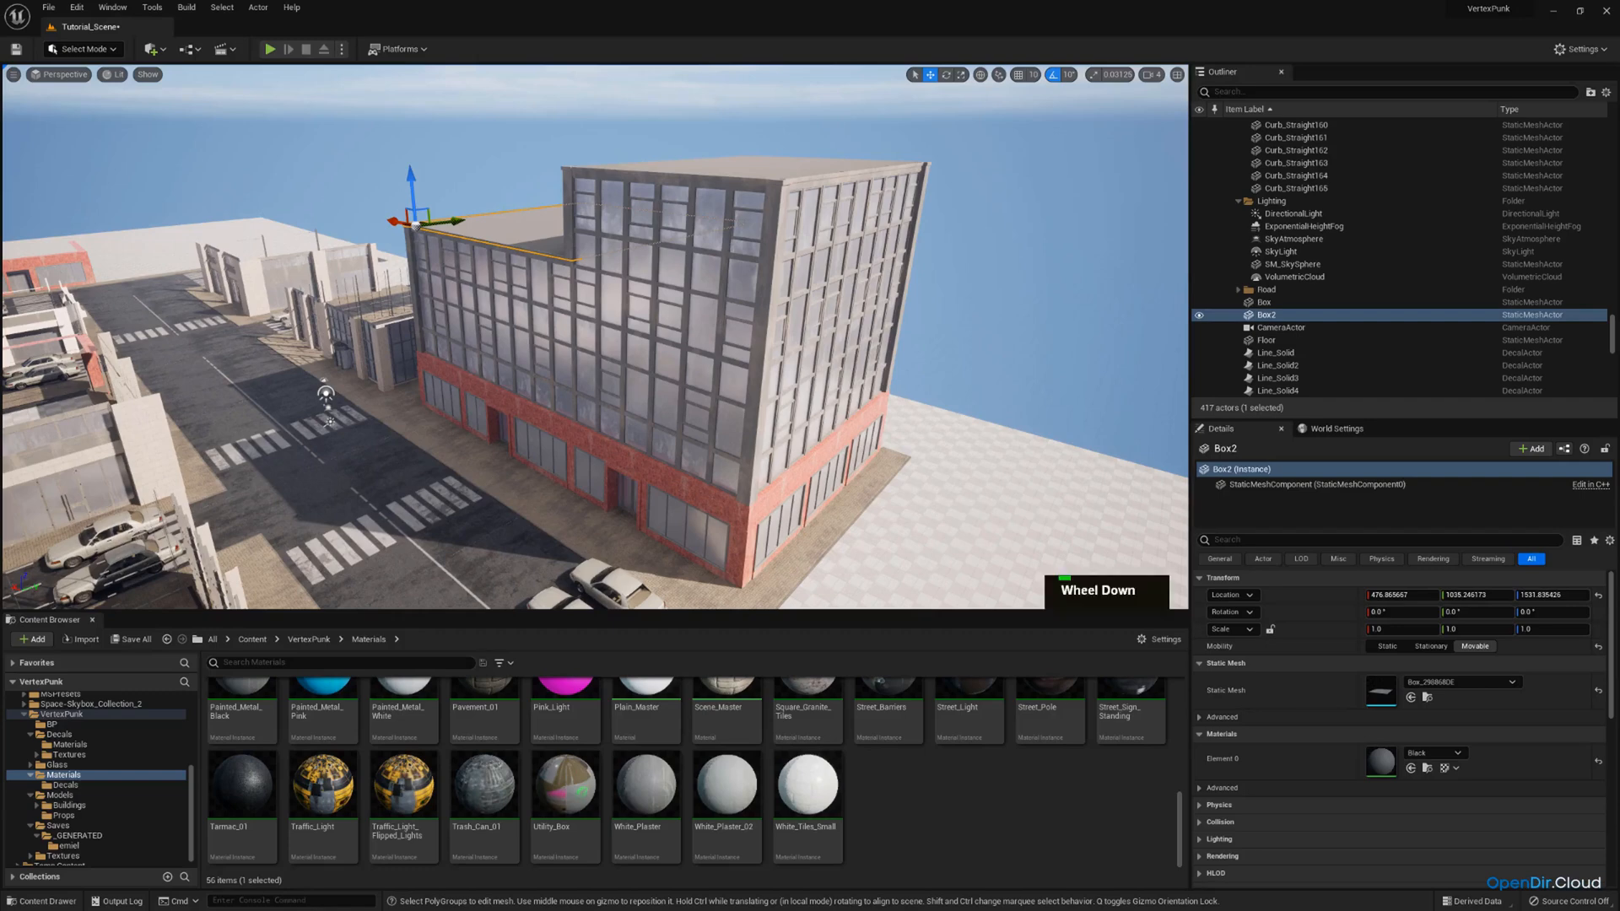
pyautogui.click(132, 639)
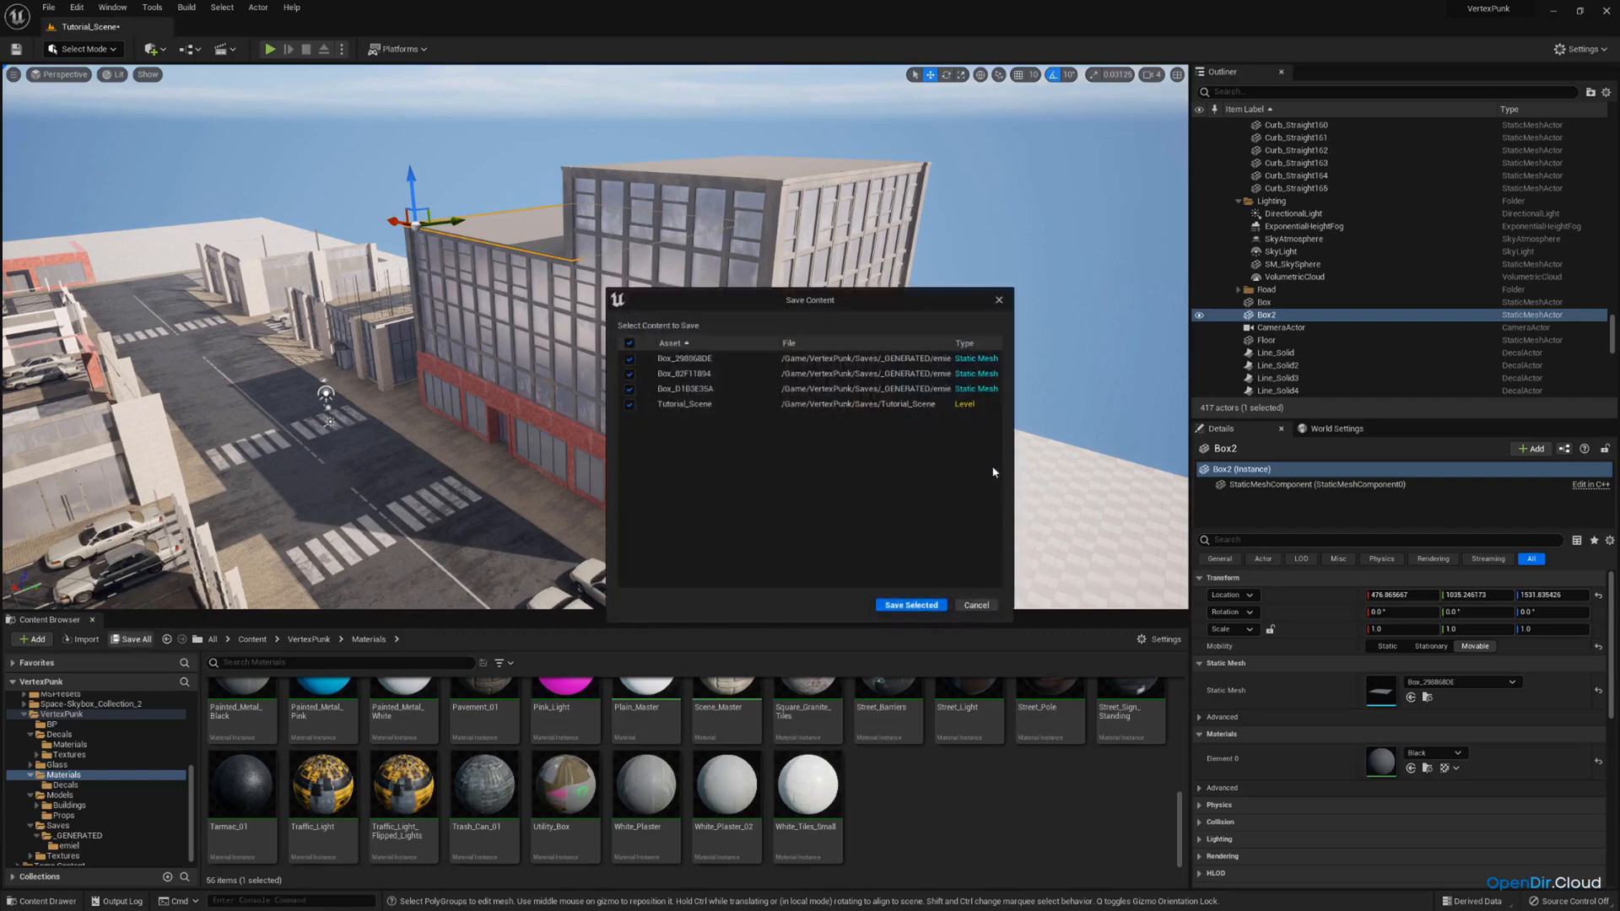
pyautogui.click(928, 606)
pyautogui.moveTo(710, 267); pyautogui.dragTo(537, 238, button='right')
pyautogui.press('d')
pyautogui.press('q')
pyautogui.press('w')
pyautogui.press('a')
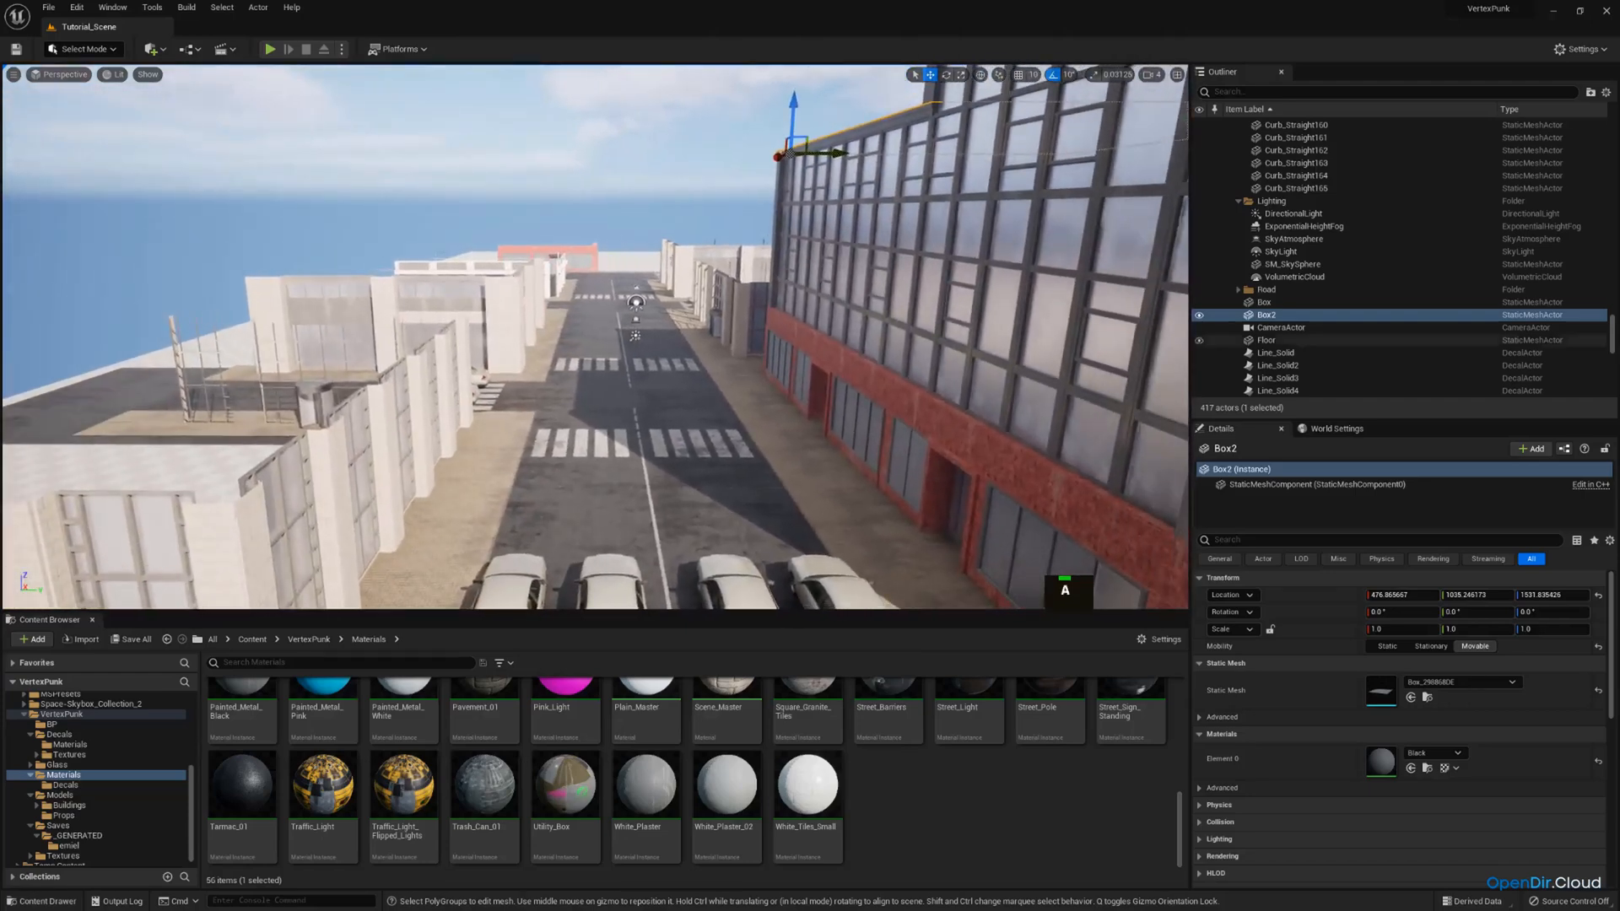